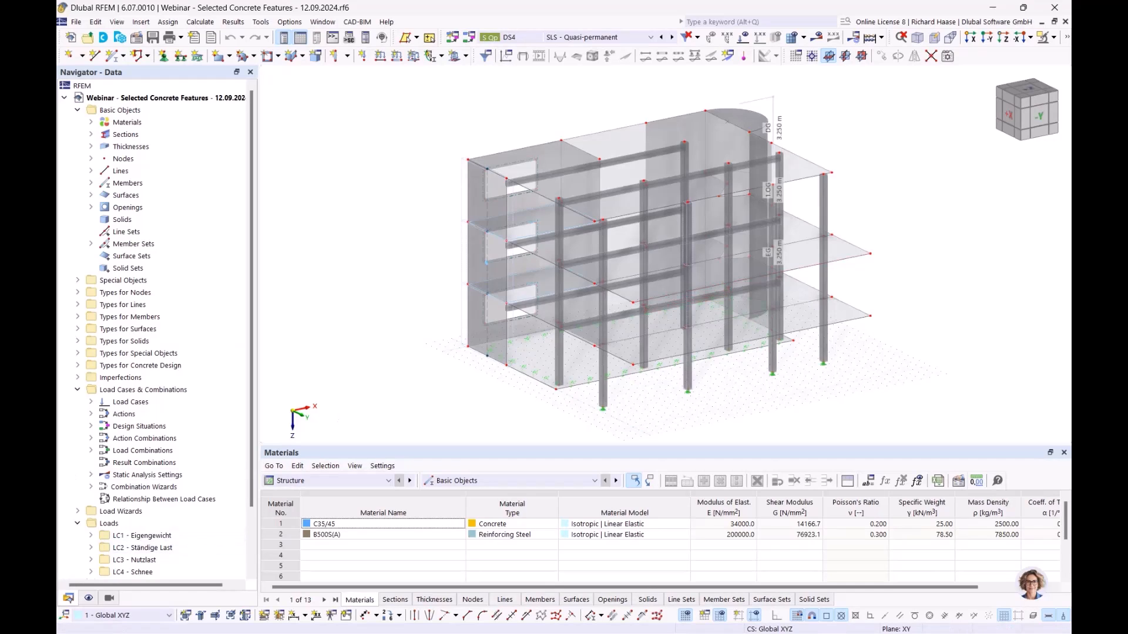
Switch to PowerPoint and show the "Reinforcement layout" slide full screen, ending the slide show when finished.
key(alt+Tab)
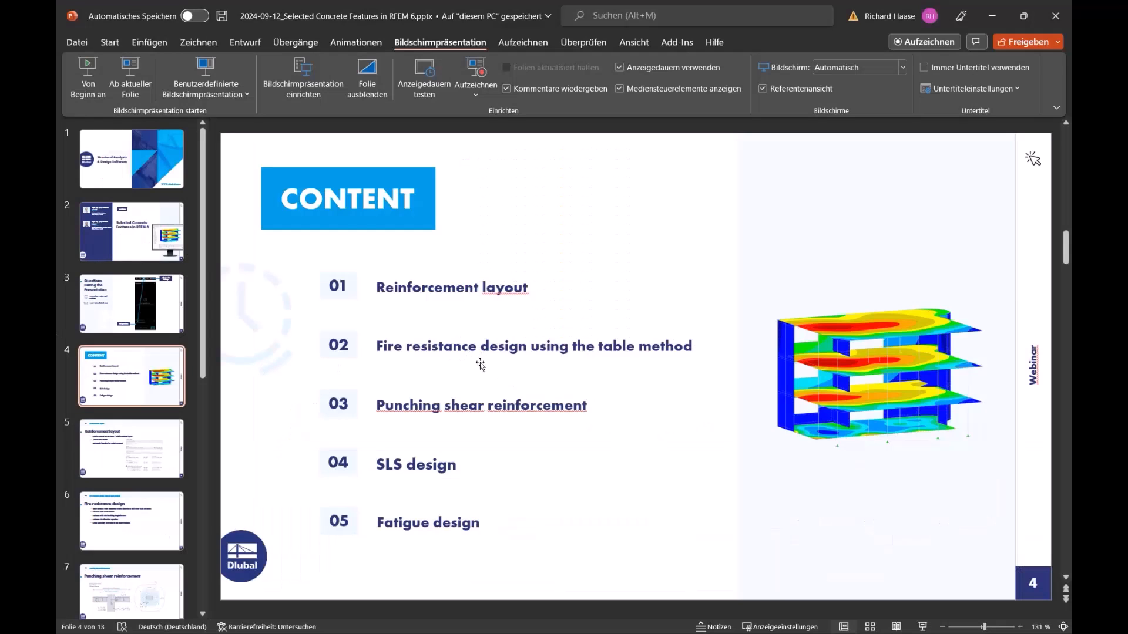
scroll(481, 365, down, 1)
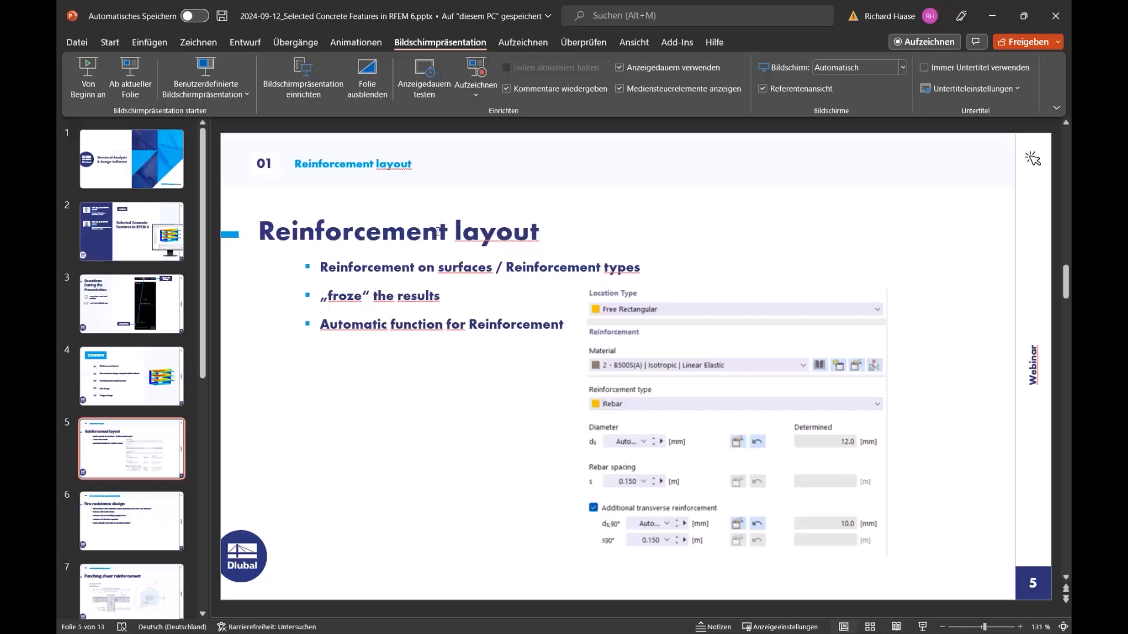
click(133, 104)
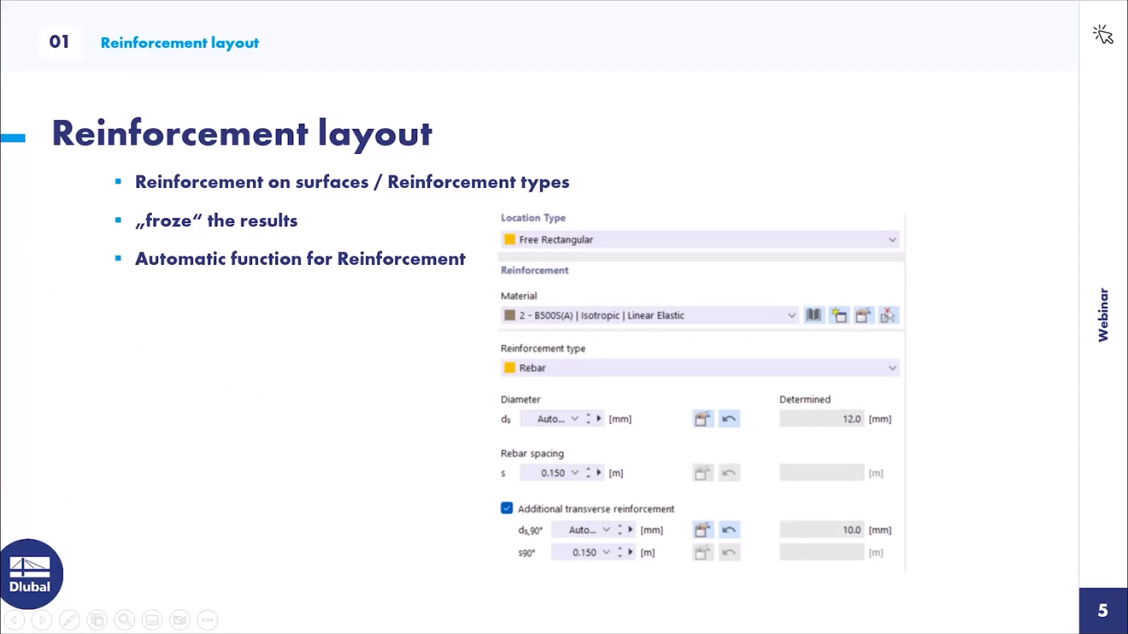
key(Escape)
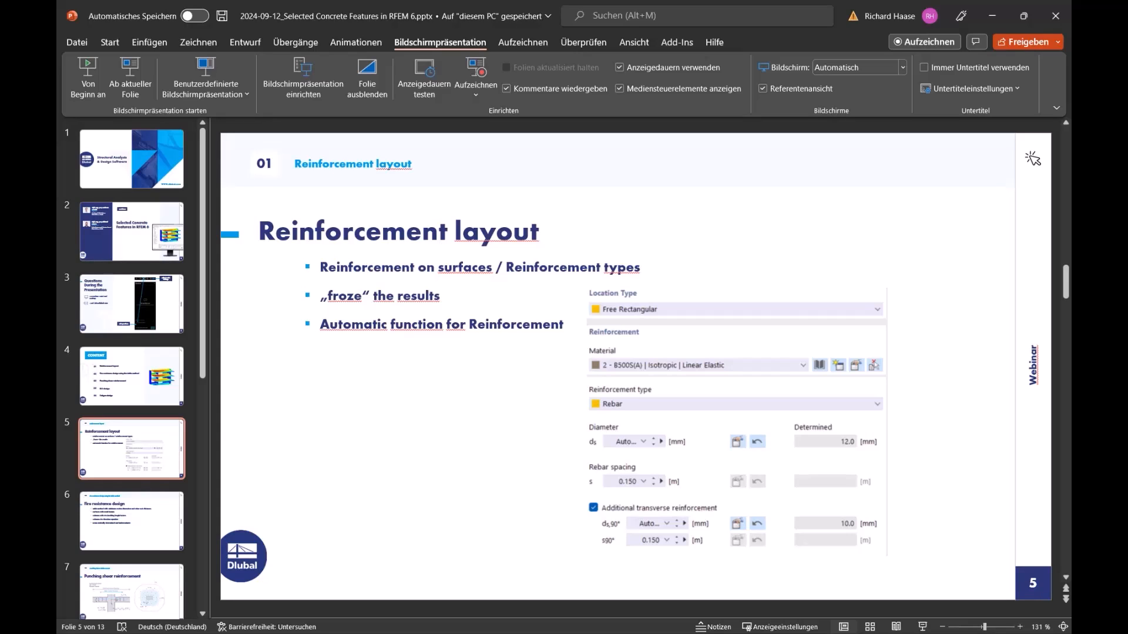
Switch back to RFEM and examine the building model from several sides together with its list of defined materials.
key(alt+Tab)
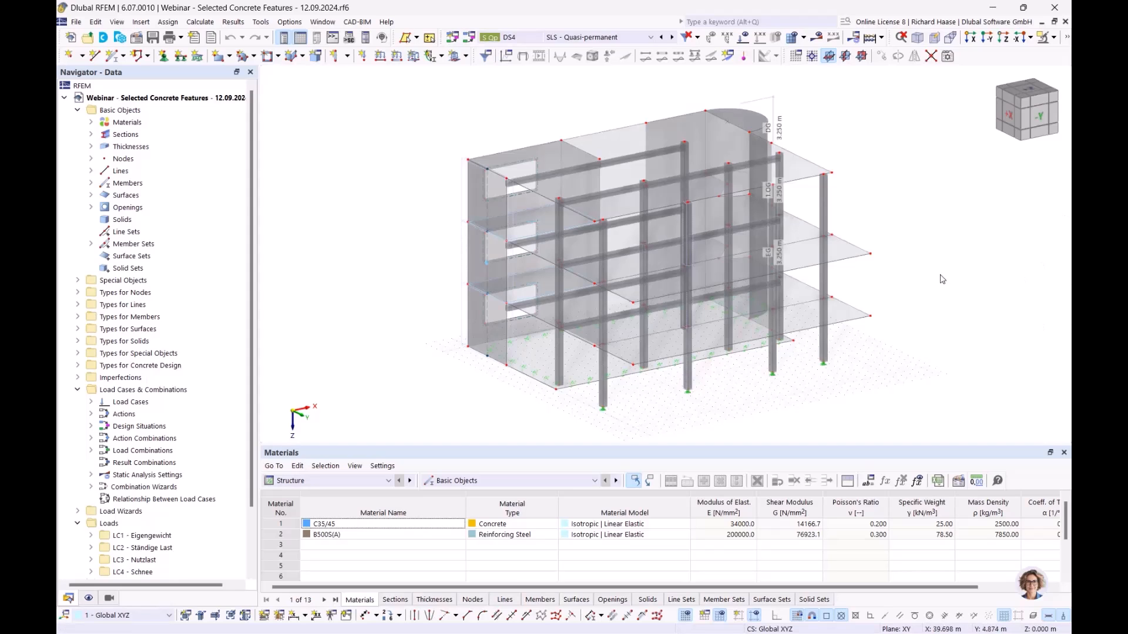
middle_drag(944, 279, 881, 267)
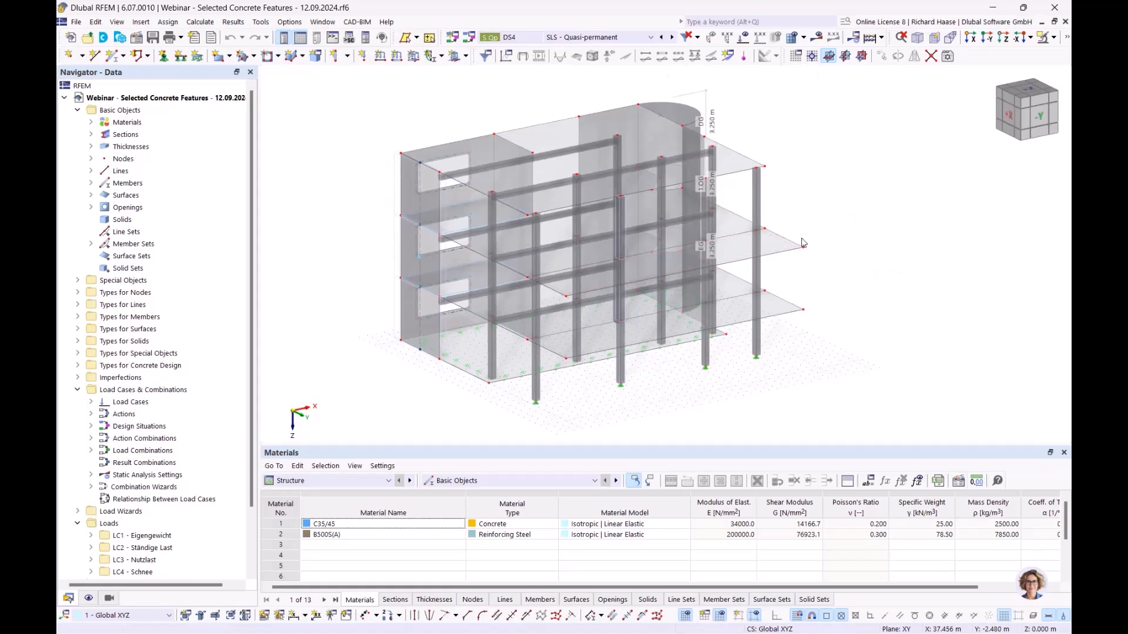
ctrl+middle_drag(875, 276, 926, 238)
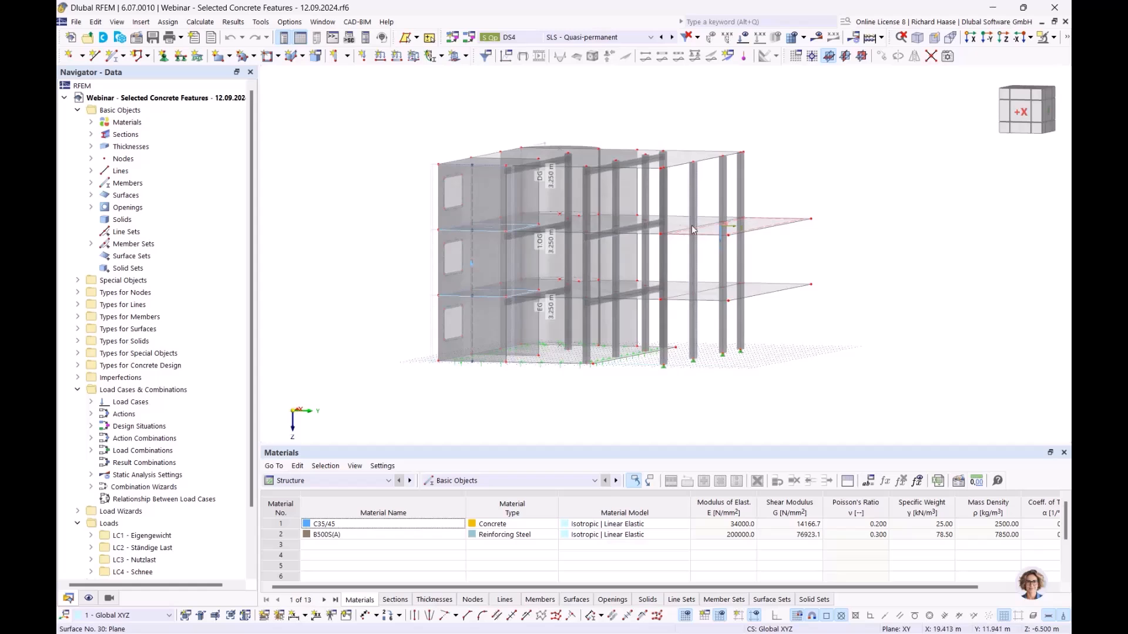
ctrl+middle_drag(835, 269, 859, 264)
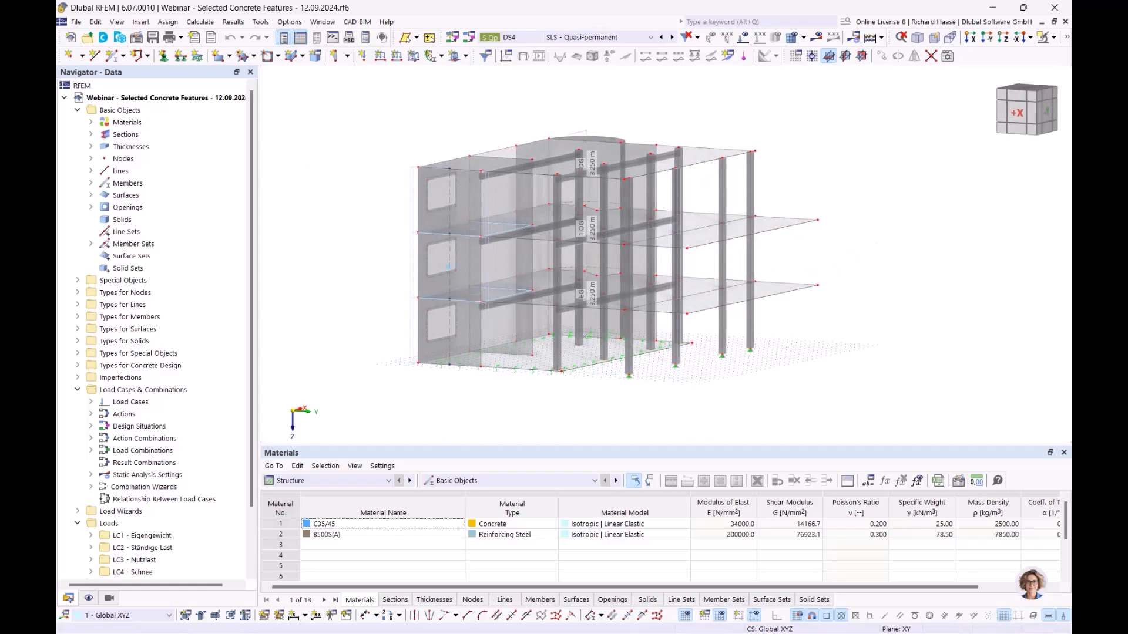
click(91, 122)
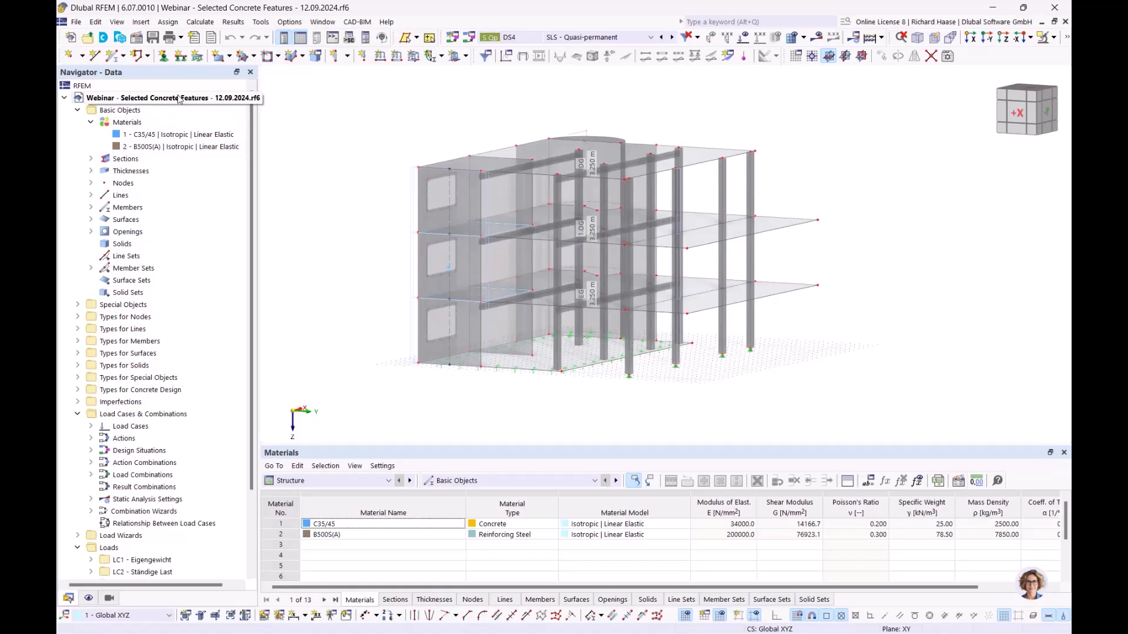
mouse_move(870, 311)
ctrl+middle_down()
mouse_move(851, 320)
mouse_move(887, 324)
ctrl+middle_up()
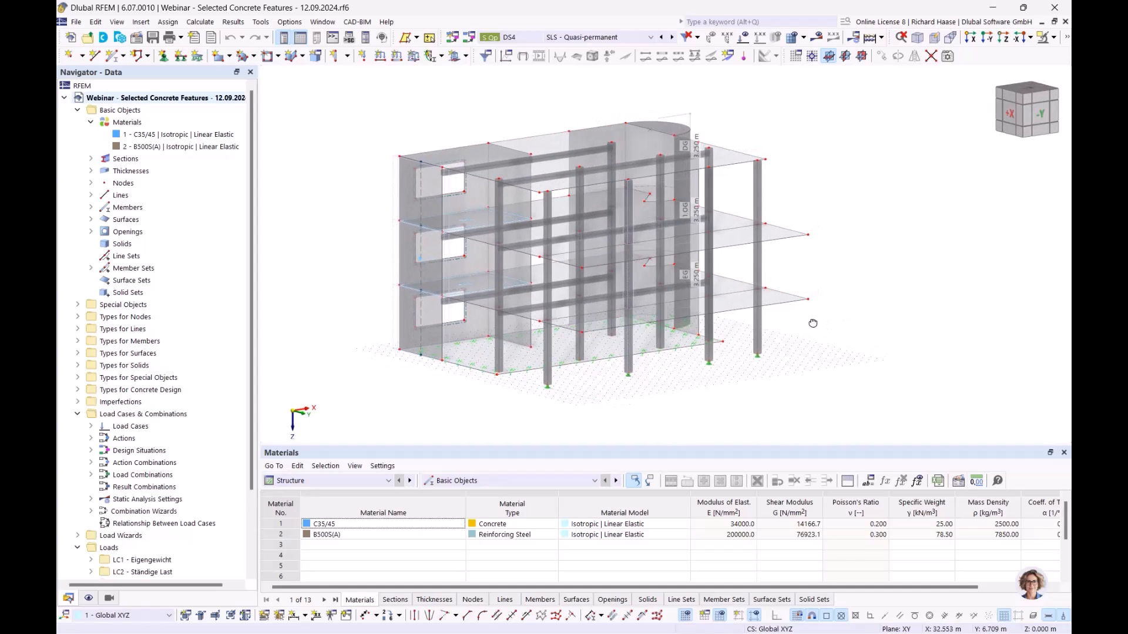
Review the activated add-ons in the model's base data, then close it without changes.
right_click(155, 102)
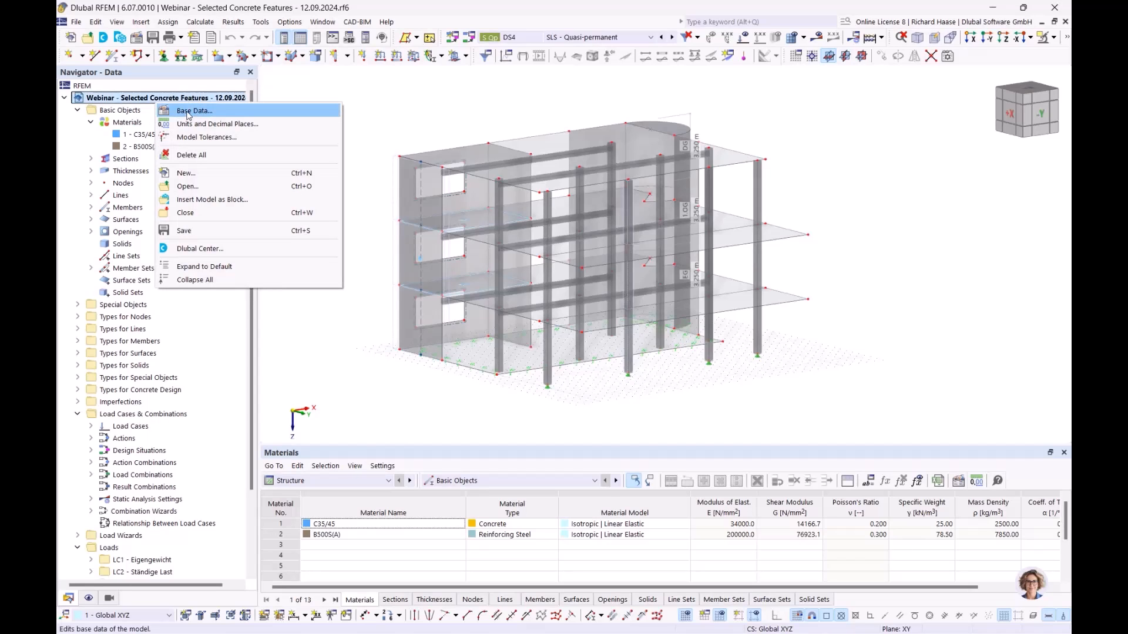
click(180, 112)
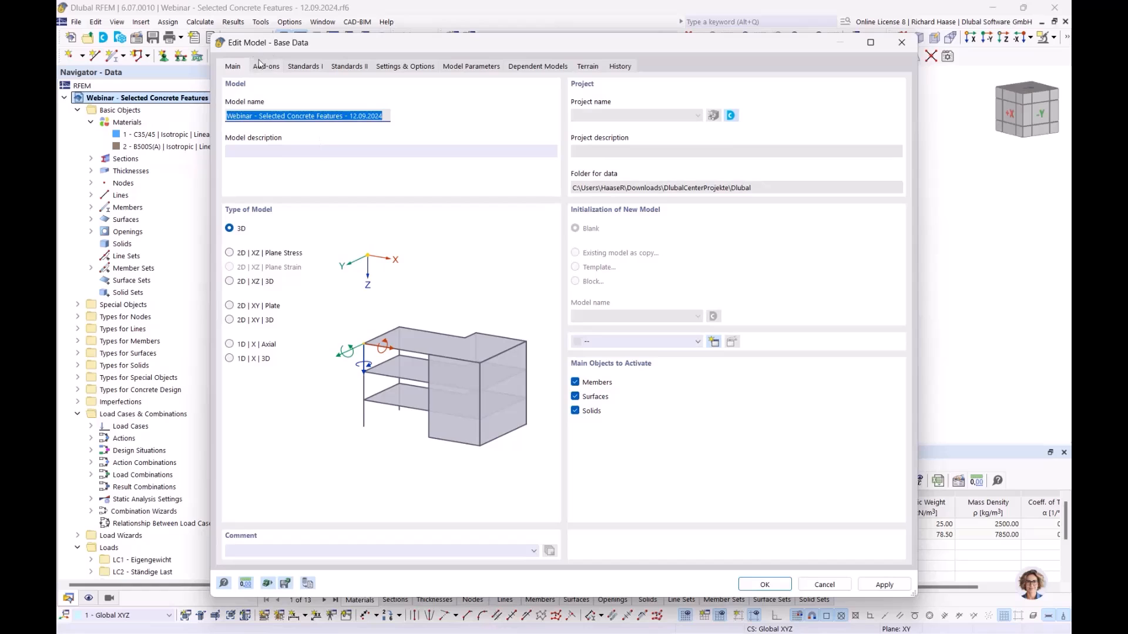
click(270, 67)
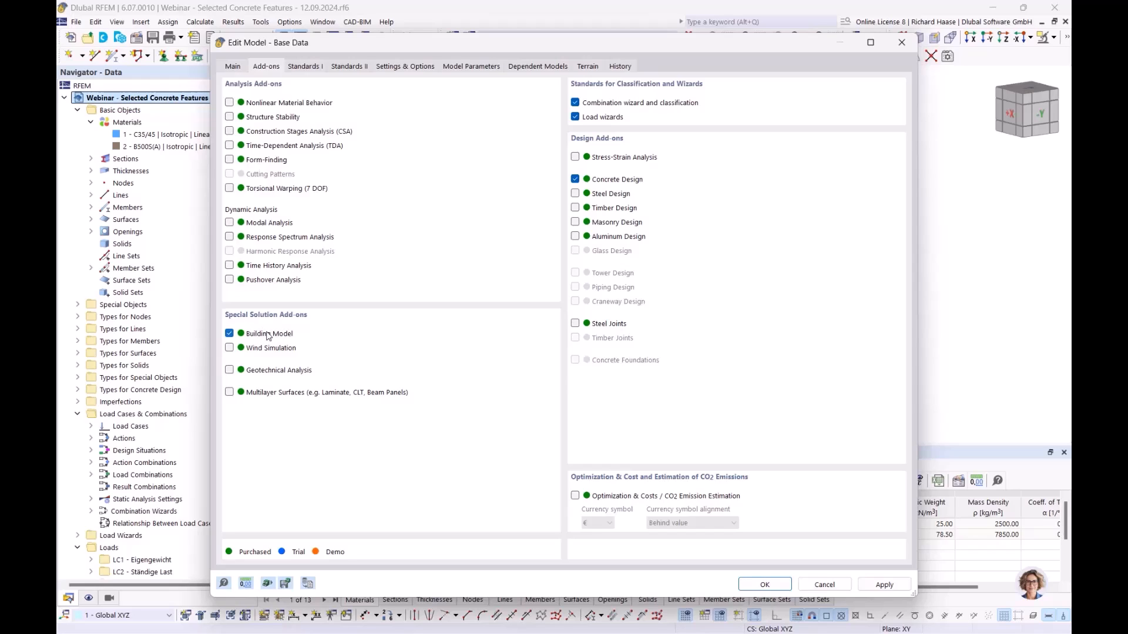
click(902, 43)
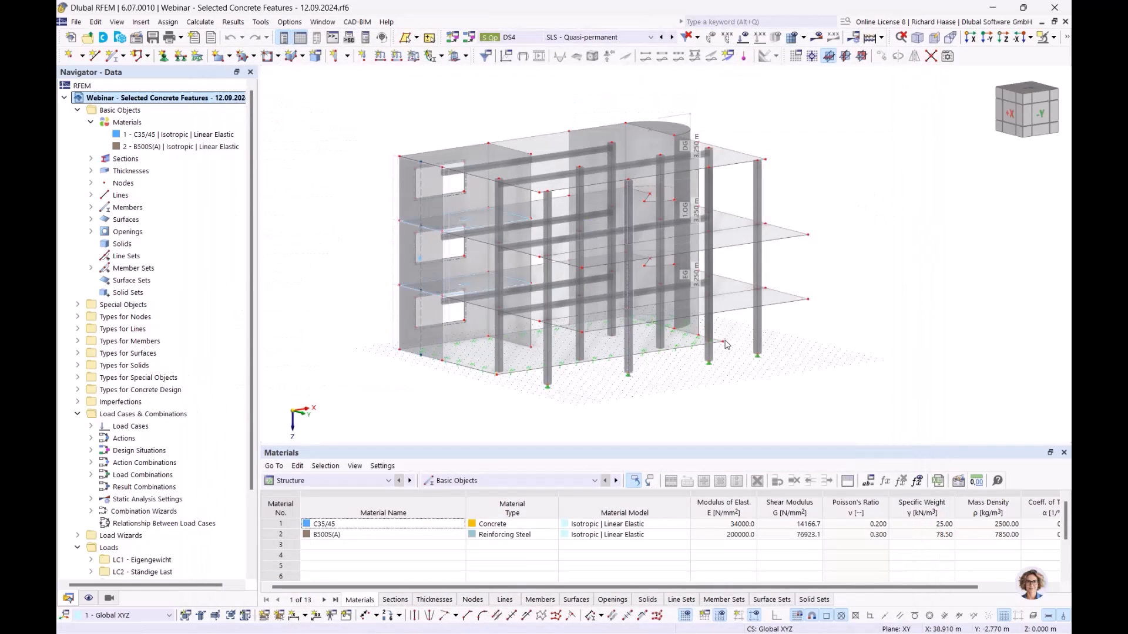
In the concrete design input, turn off Design All for every object type and limit the surfaces for design to surface 18.
click(330, 486)
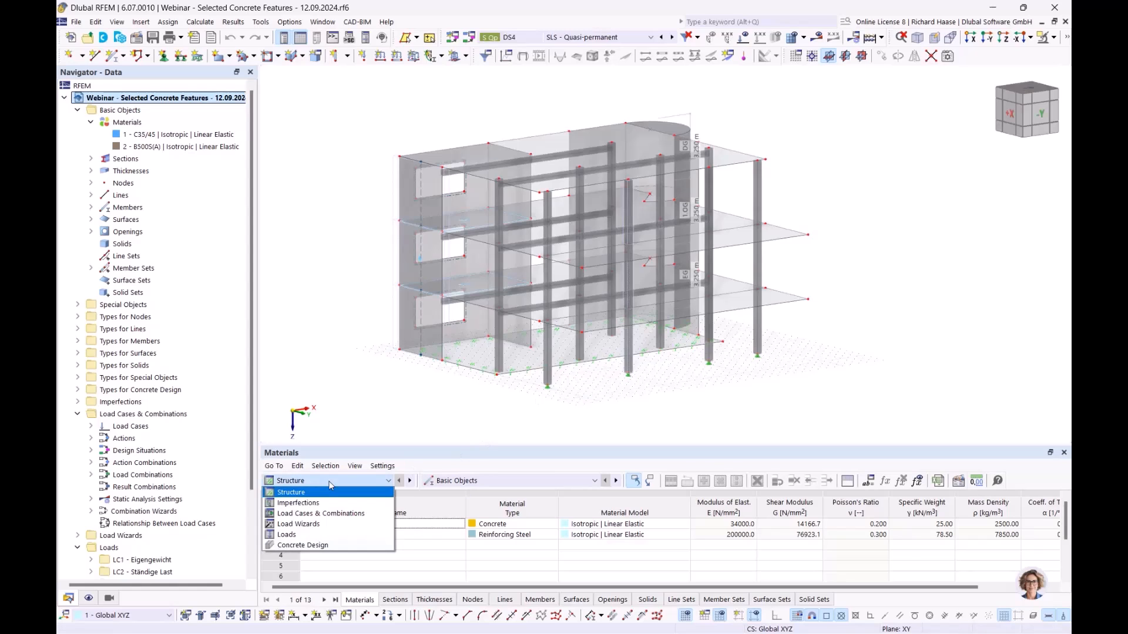
click(313, 546)
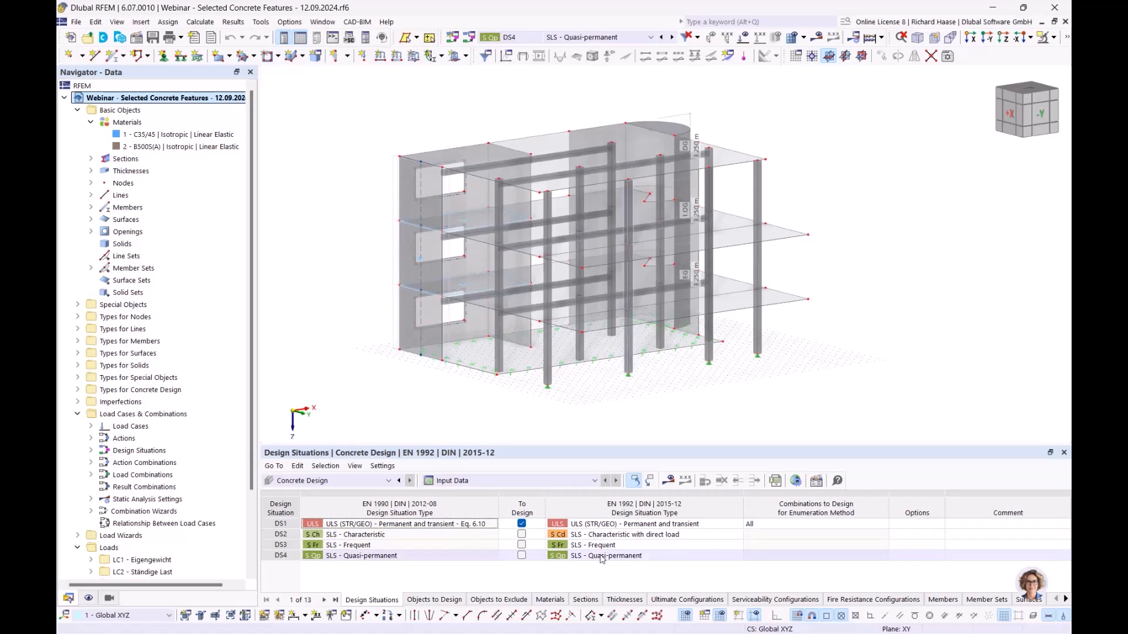
click(440, 600)
click(587, 524)
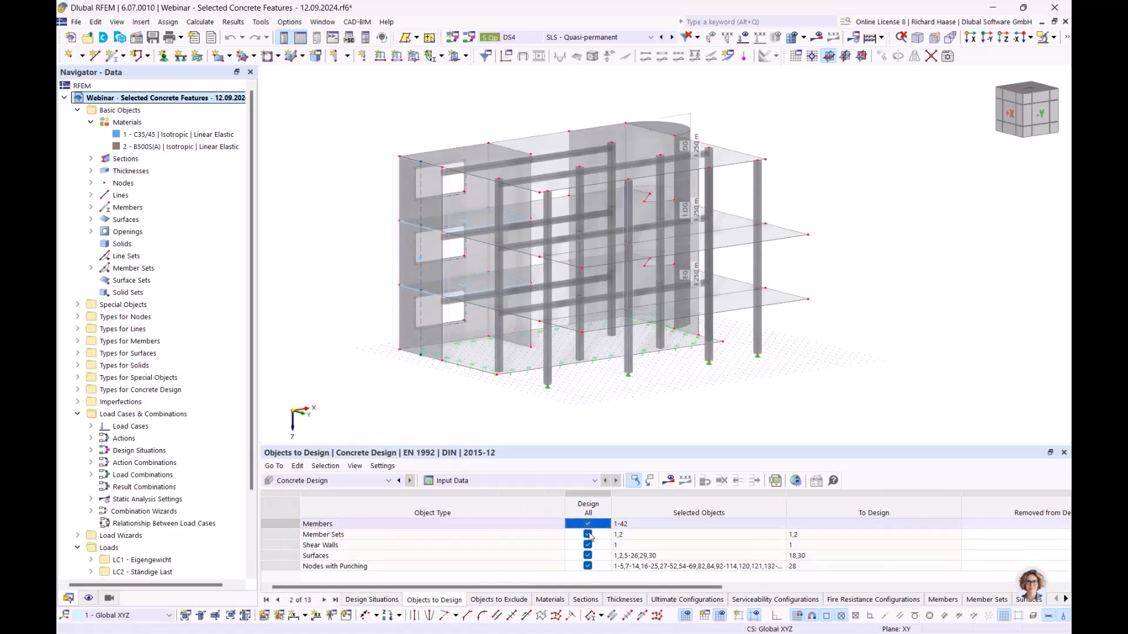
click(587, 534)
click(587, 544)
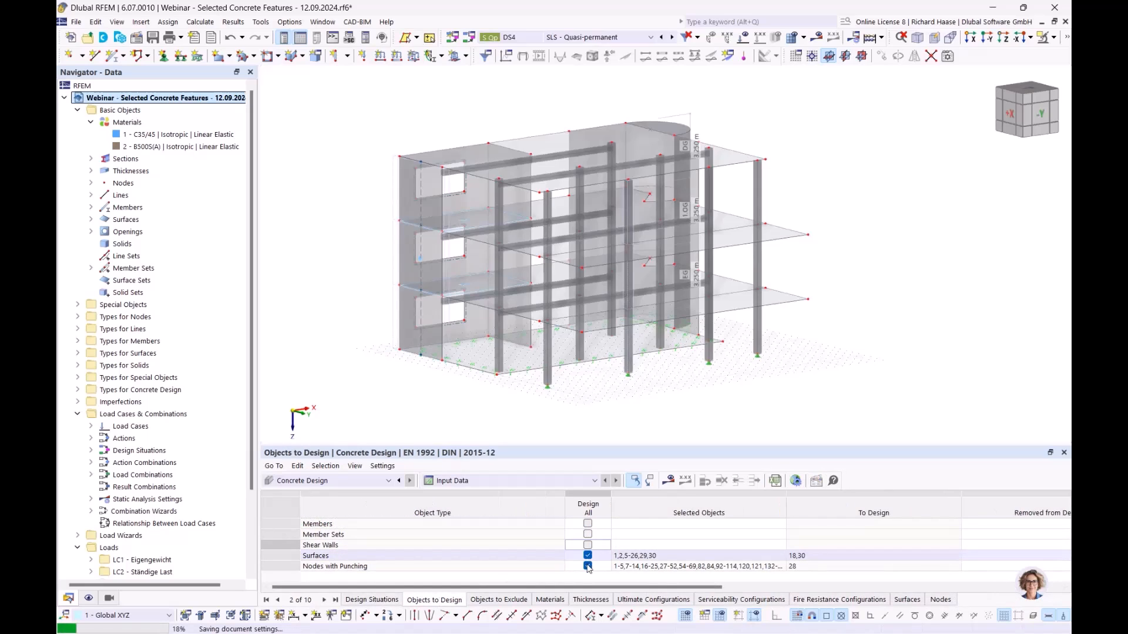
click(587, 567)
click(587, 555)
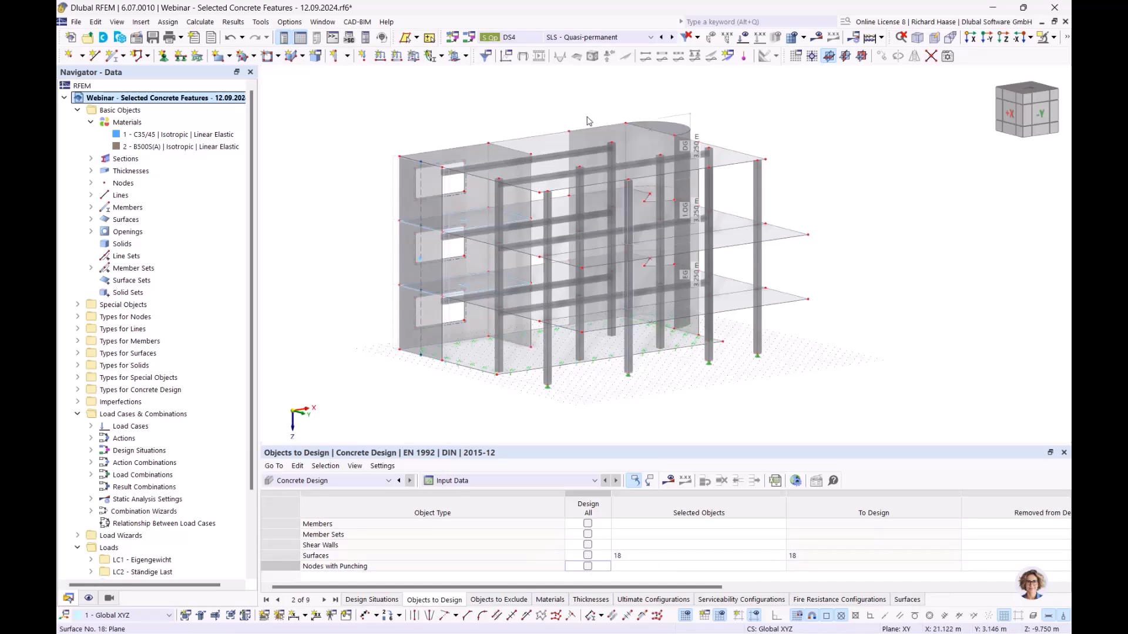
Select the roof slab in the model and calculate the concrete design results.
click(579, 146)
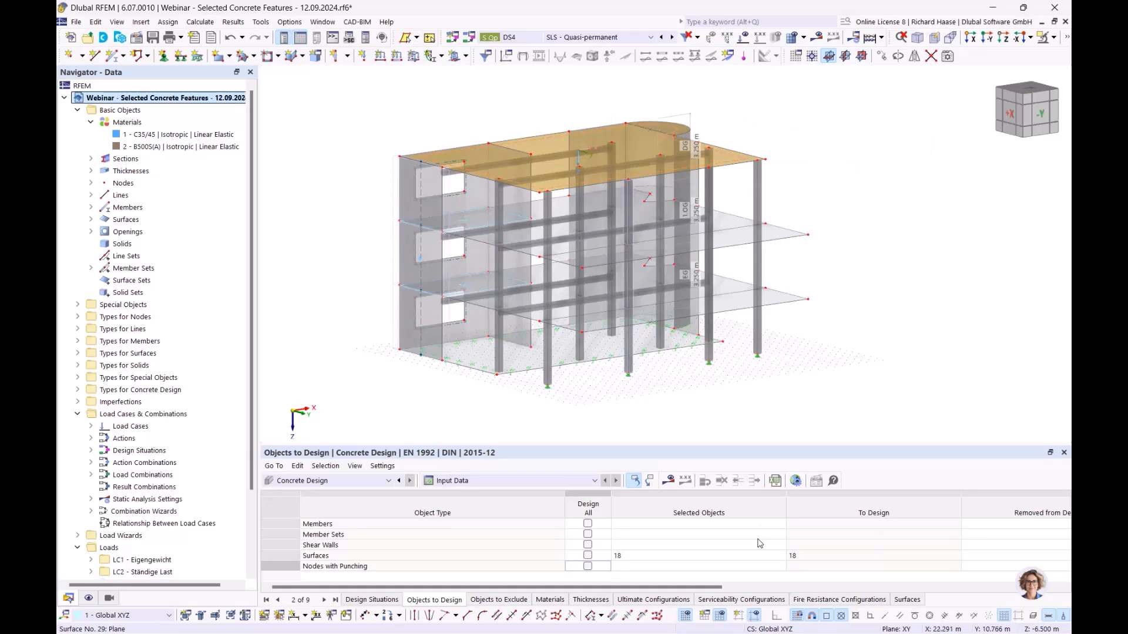
click(671, 481)
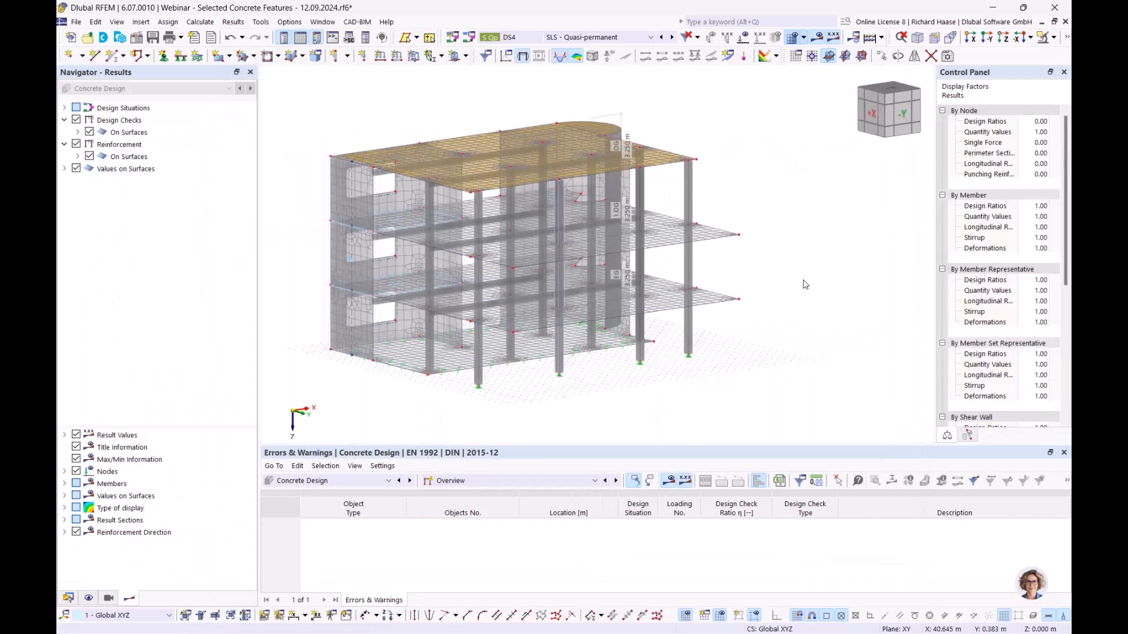
Open the roof slab's bottom surface reinforcement definition to examine its rebar diameter and spacing.
ctrl+middle_drag(770, 237, 775, 278)
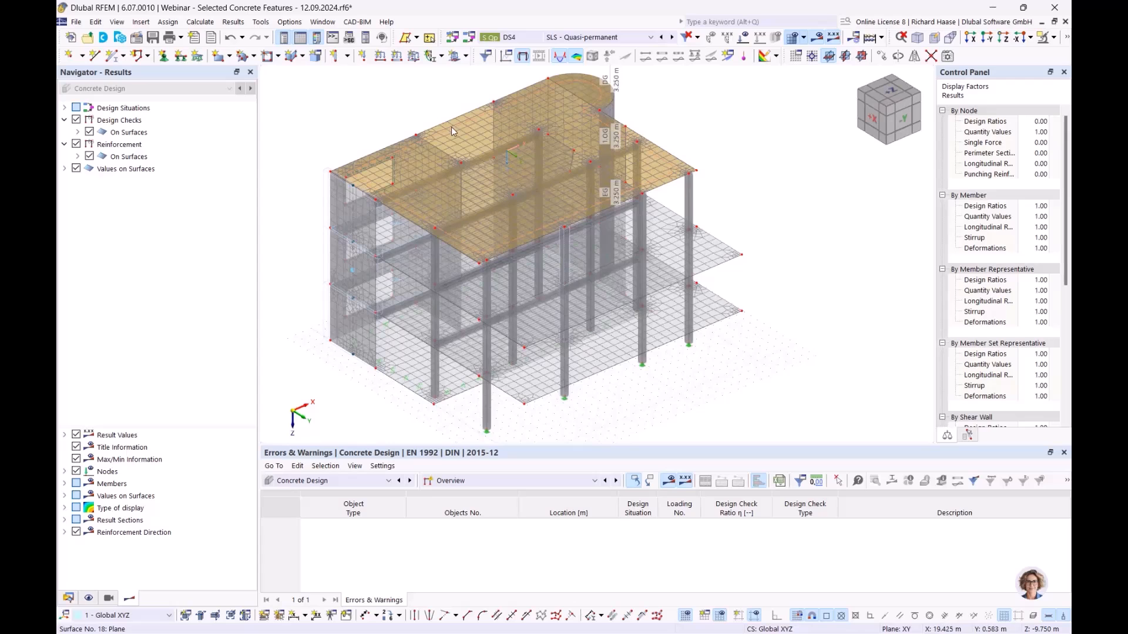
ctrl+middle_drag(449, 127, 454, 132)
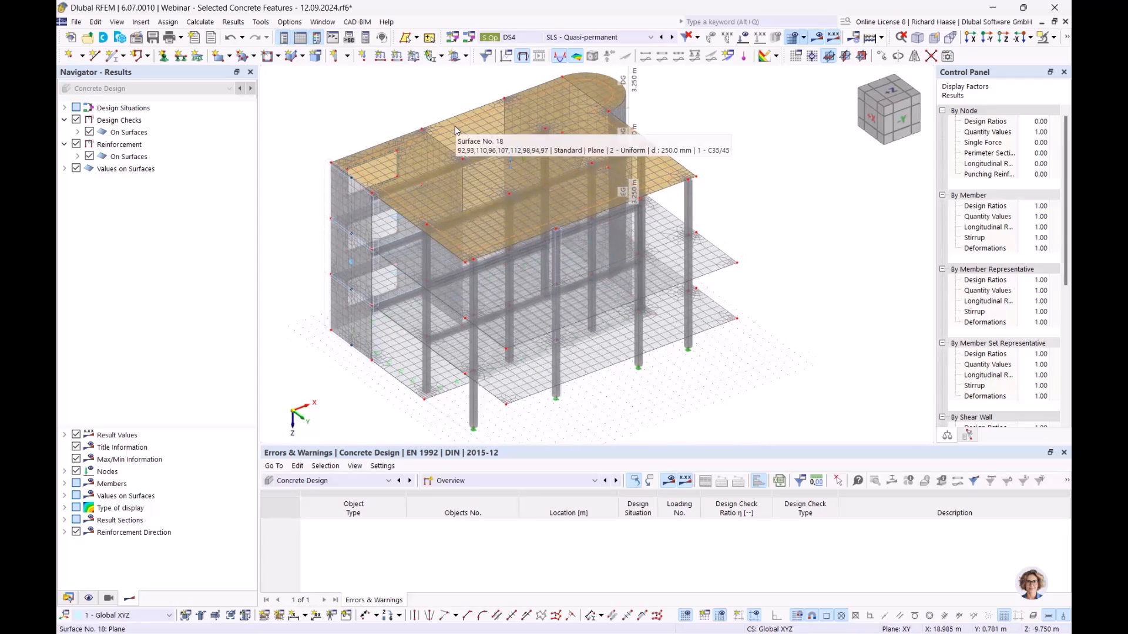
double_click(454, 126)
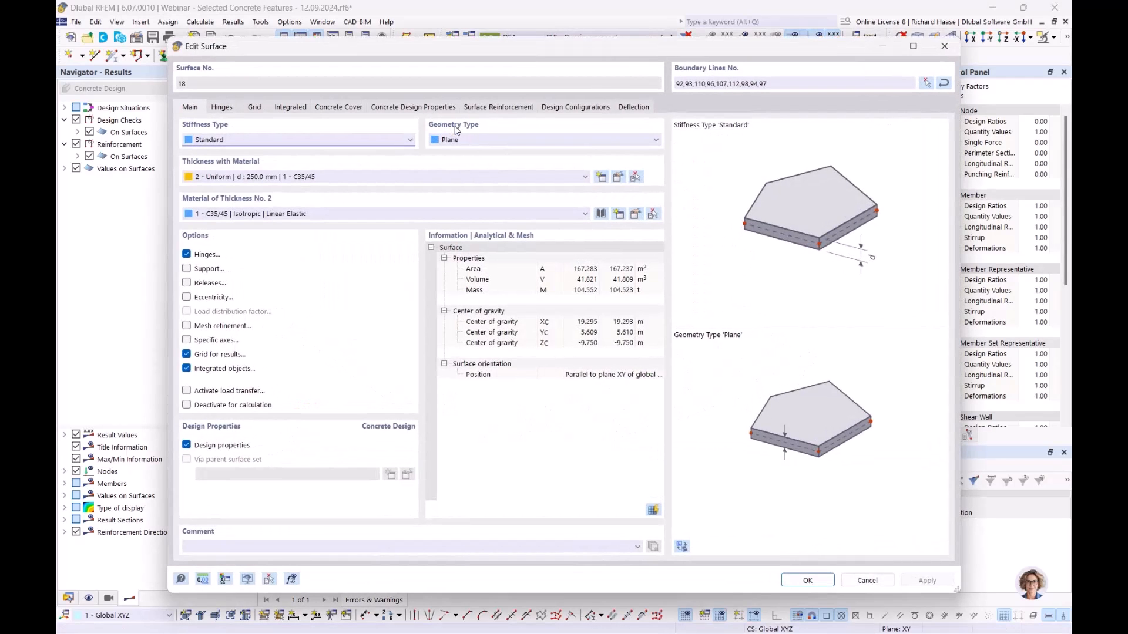
click(511, 108)
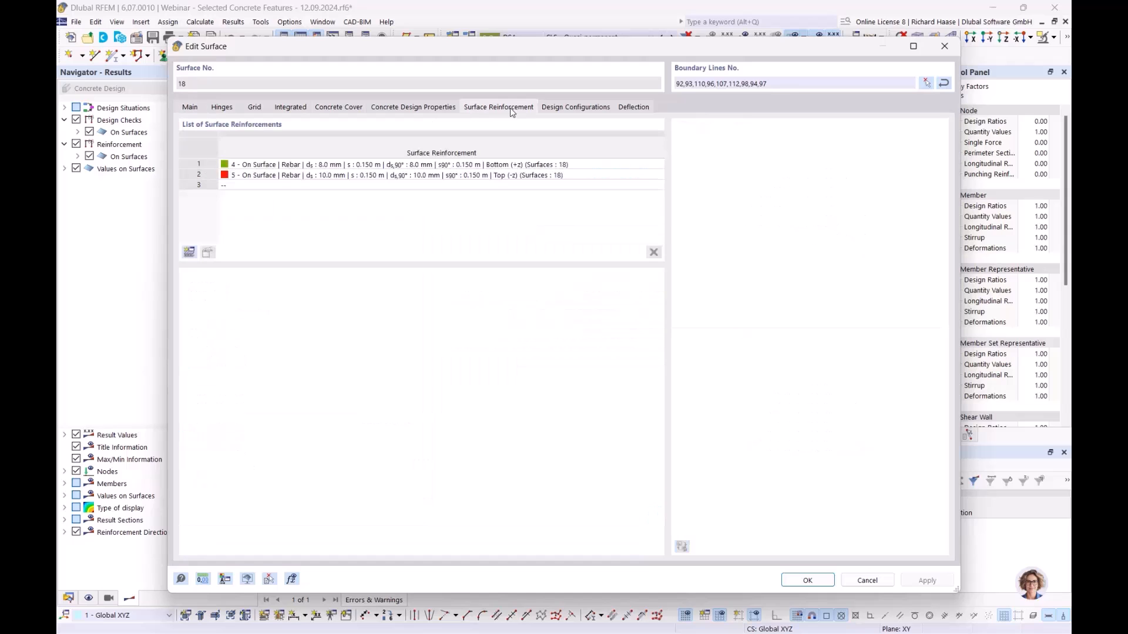
click(253, 165)
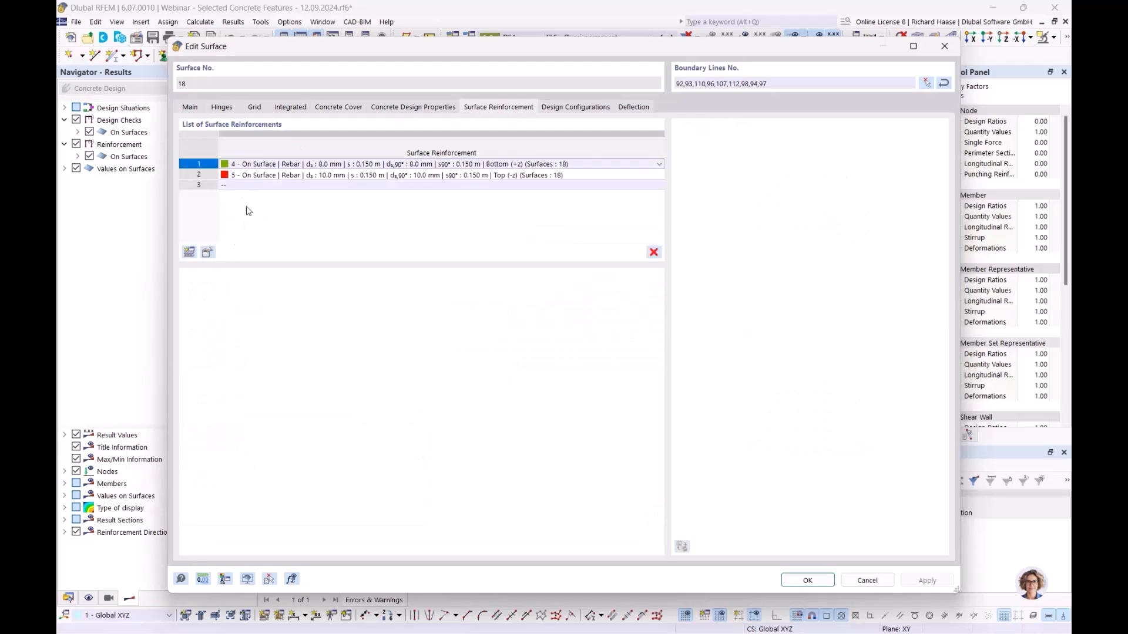
click(208, 252)
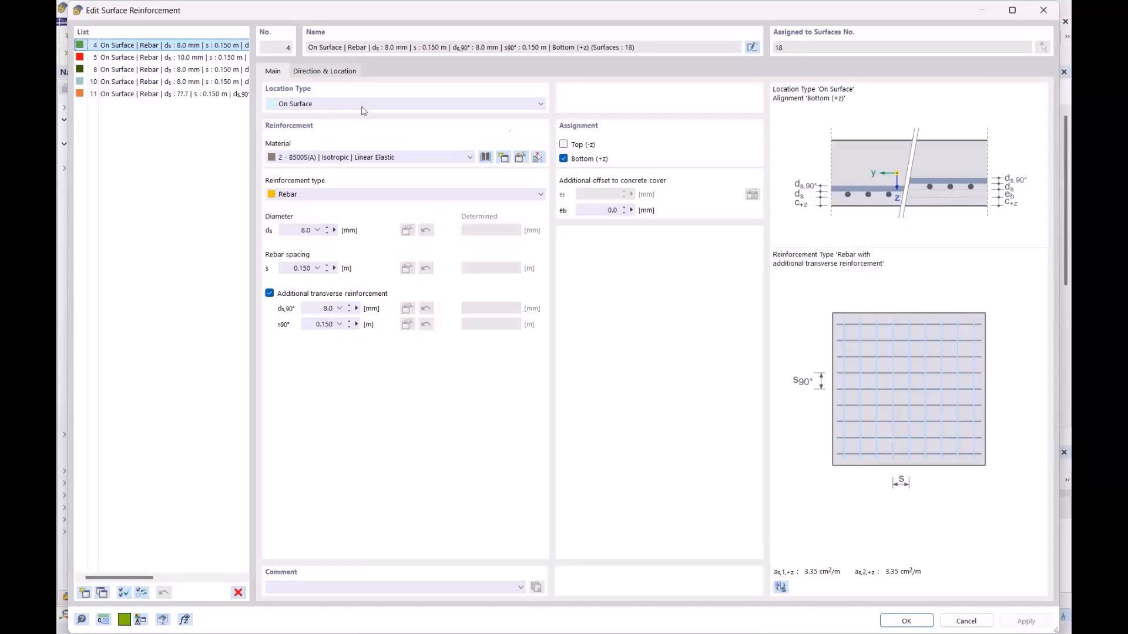
Compare the roof slab's top and bottom reinforcement, check the available location types, and close the surface without changes.
click(172, 61)
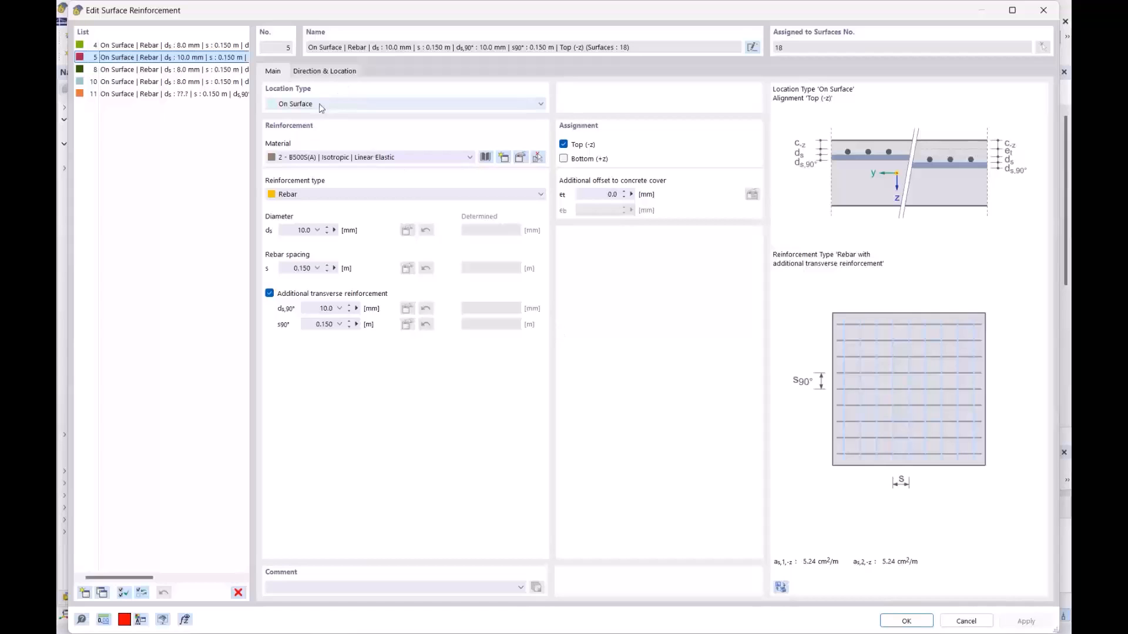
click(191, 46)
click(184, 58)
click(334, 105)
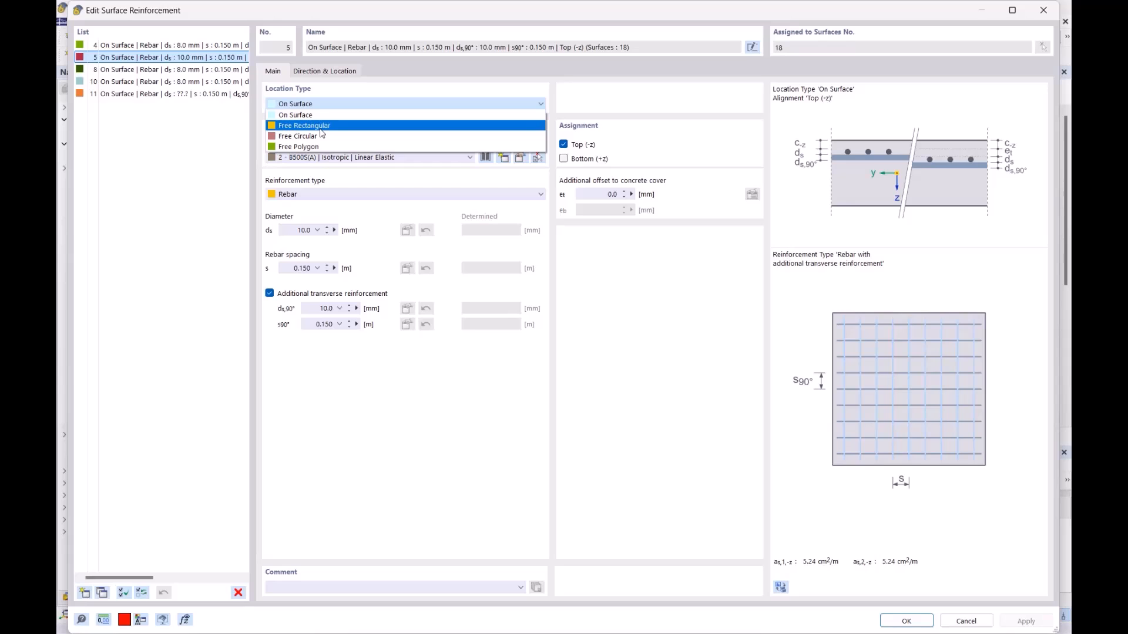
click(377, 377)
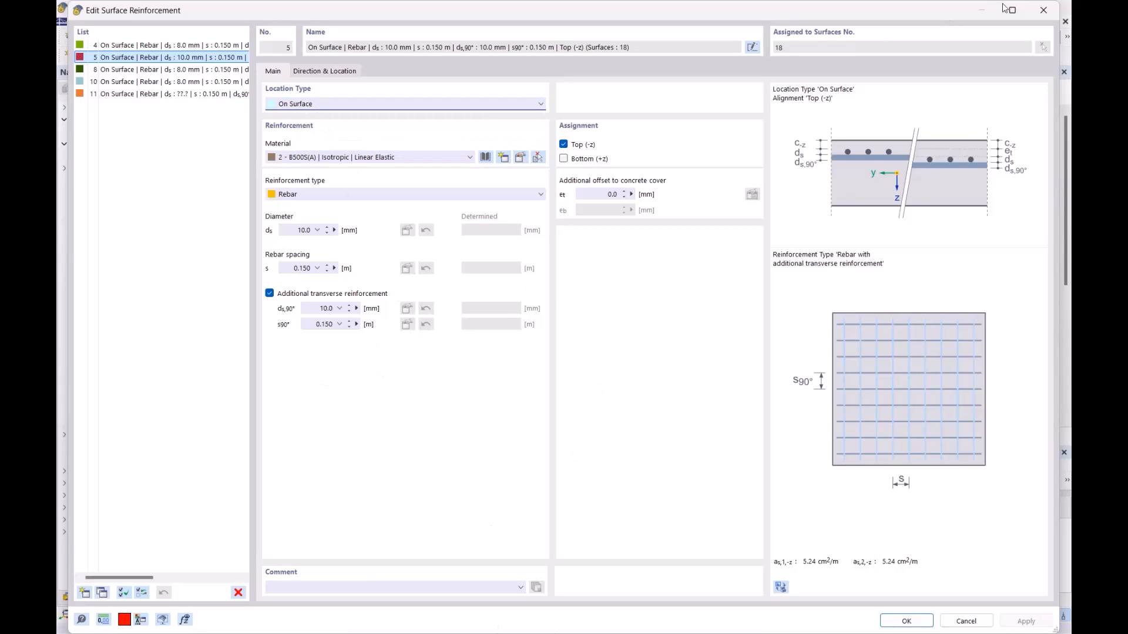
click(1040, 10)
click(942, 48)
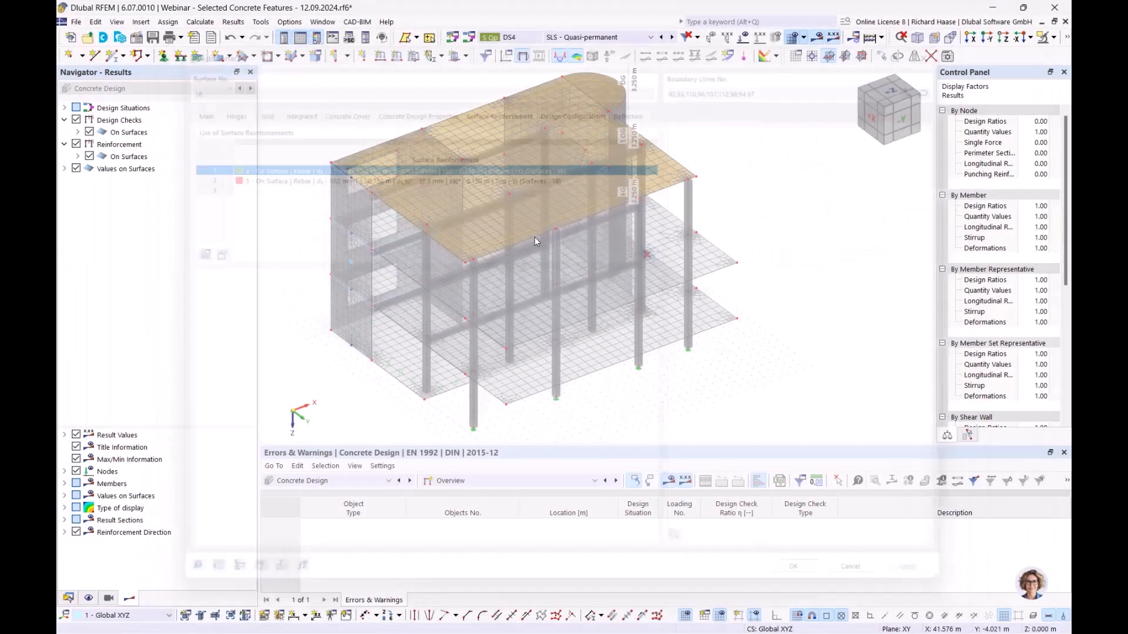
Look up the display options for longitudinal surface reinforcement among the model's types for concrete design.
click(88, 597)
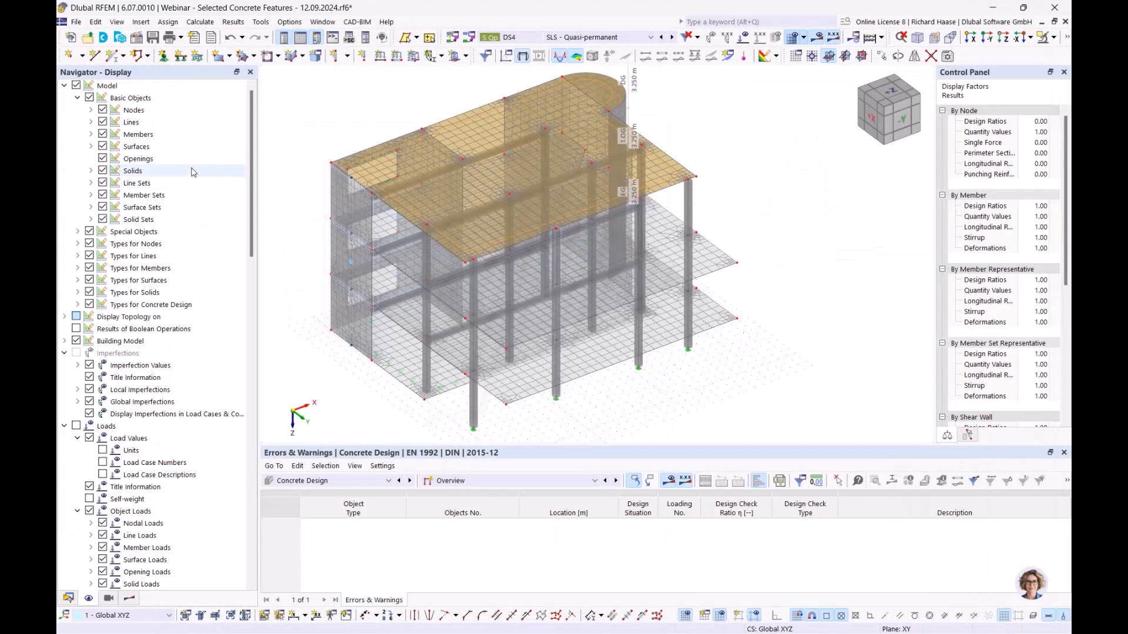
click(78, 304)
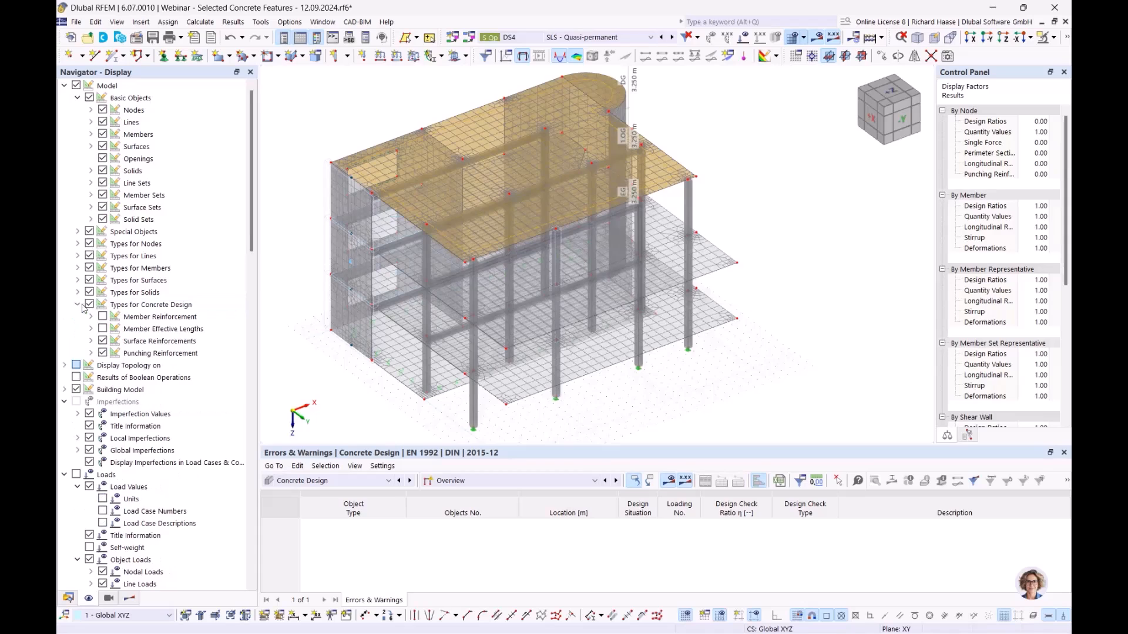
click(91, 341)
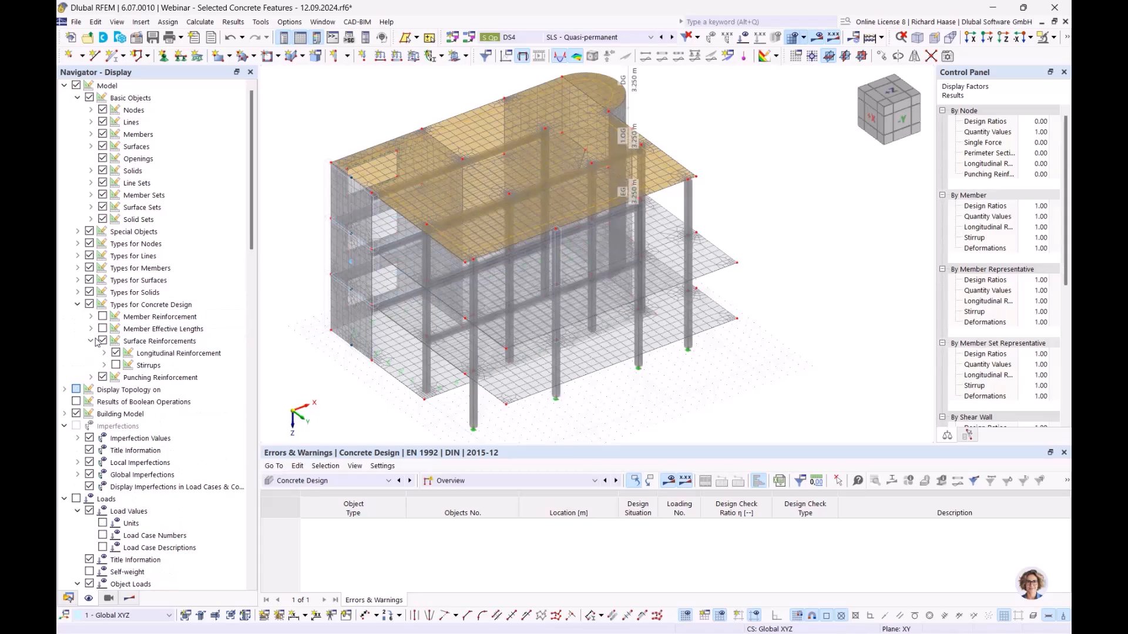
click(104, 353)
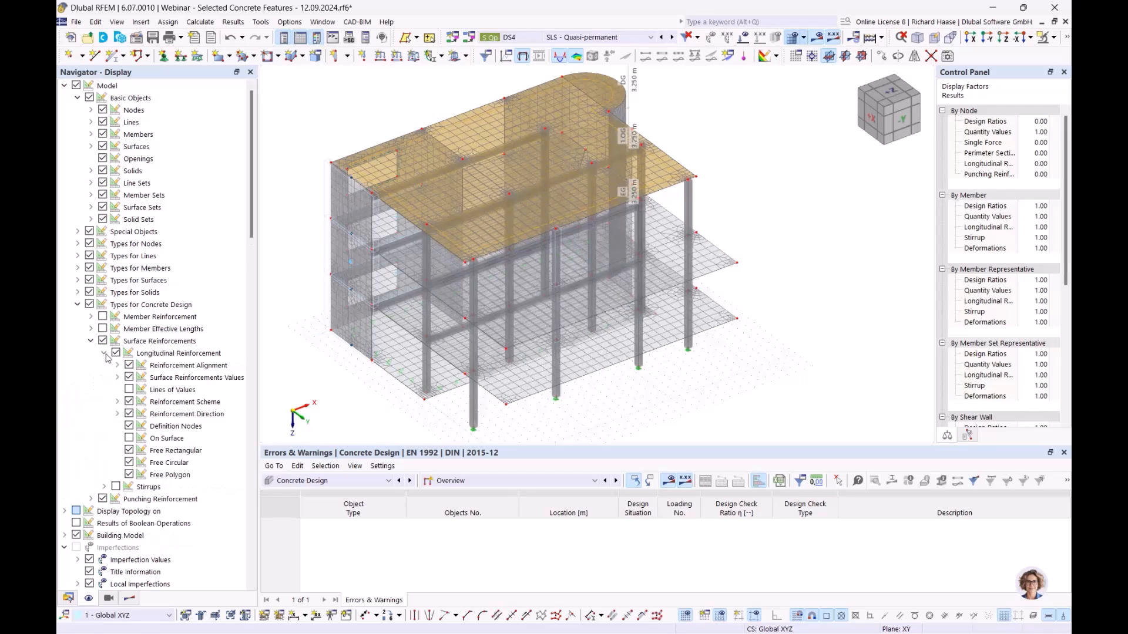
click(105, 353)
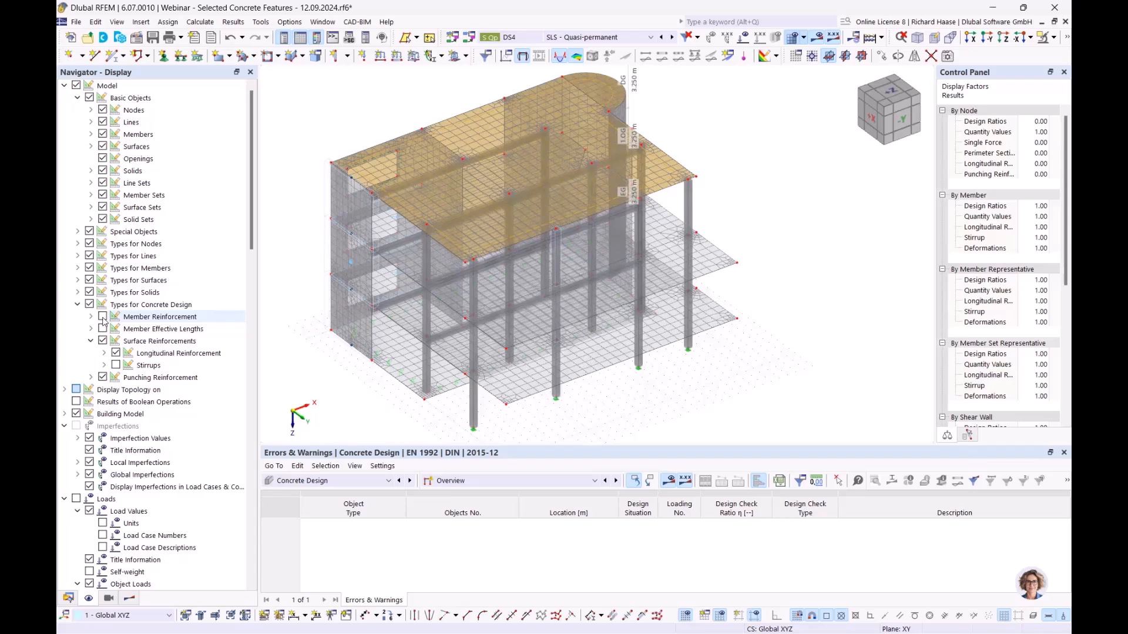
Deselect the roof slab and switch the building model to a wireframe display.
click(715, 143)
ctrl+middle_drag(545, 184, 578, 168)
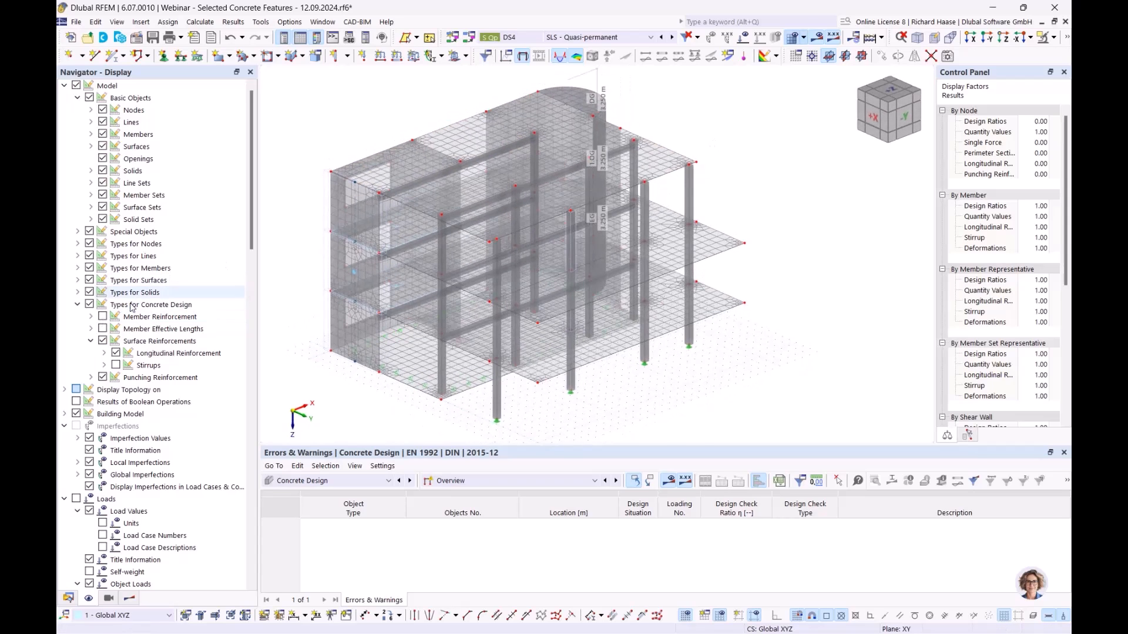
click(159, 341)
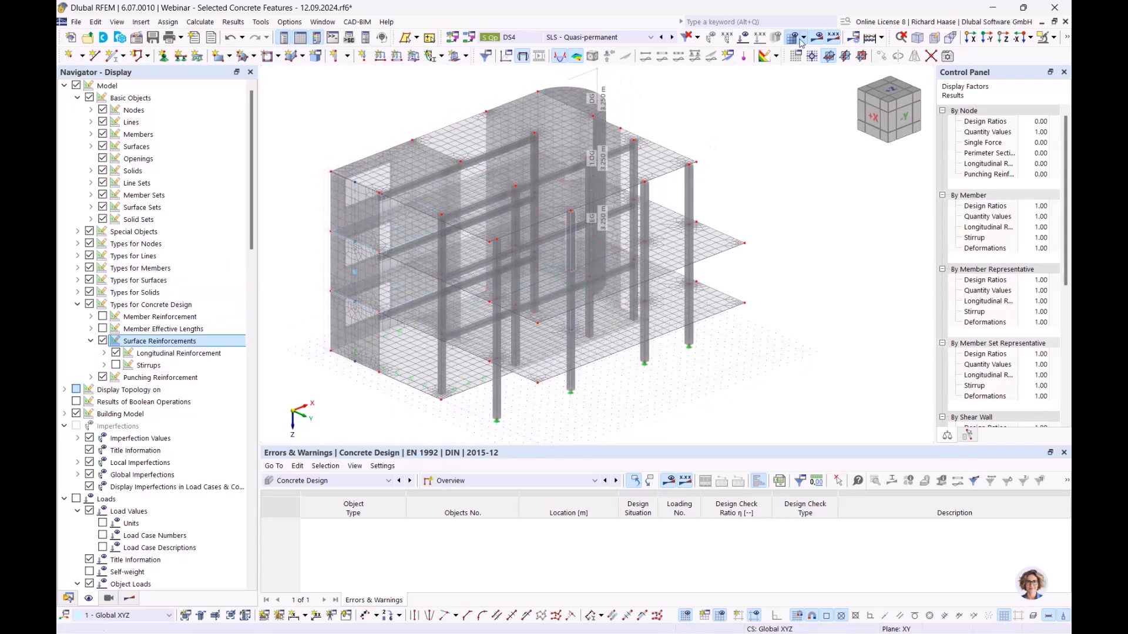
click(1067, 39)
click(905, 55)
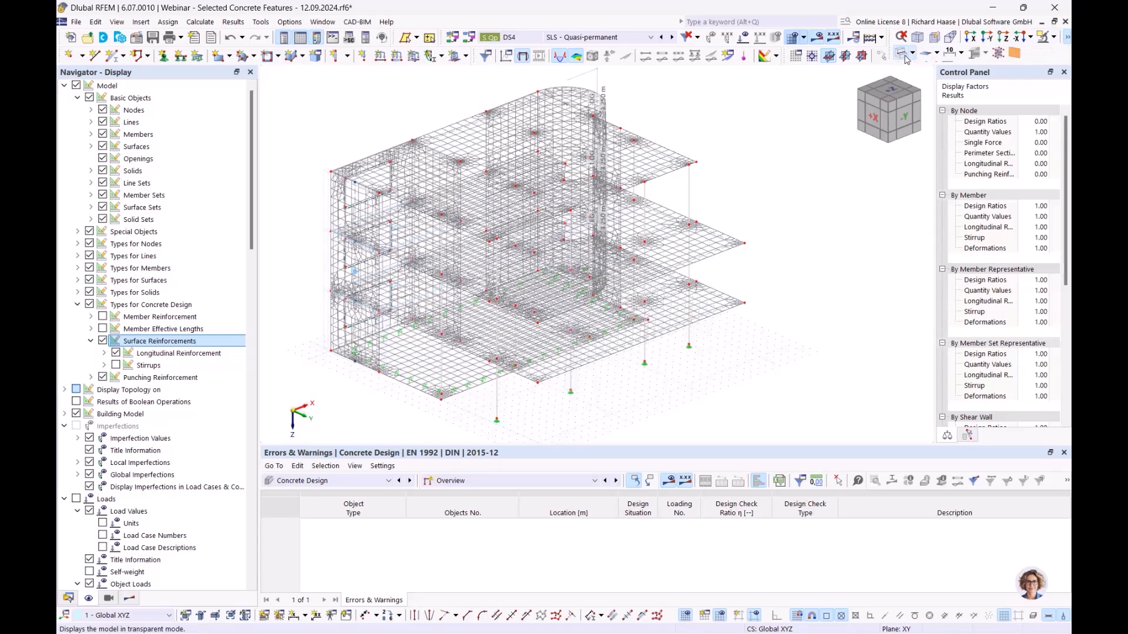
Turn on the On Surface display of longitudinal surface reinforcement and view the bars in the roof slab.
click(104, 353)
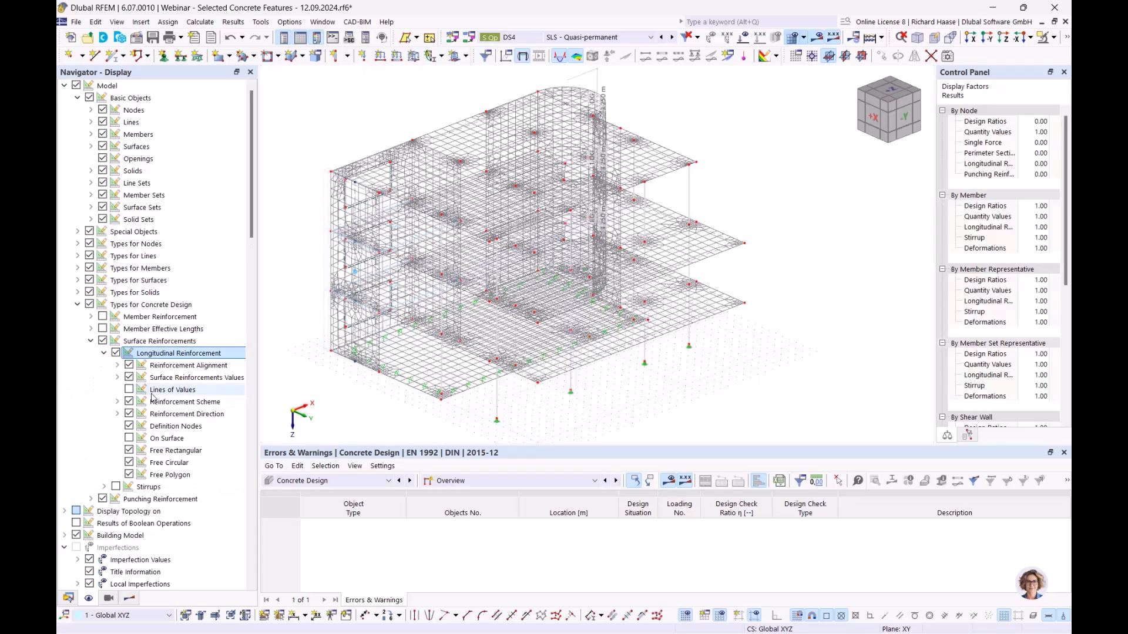
click(117, 365)
click(117, 365)
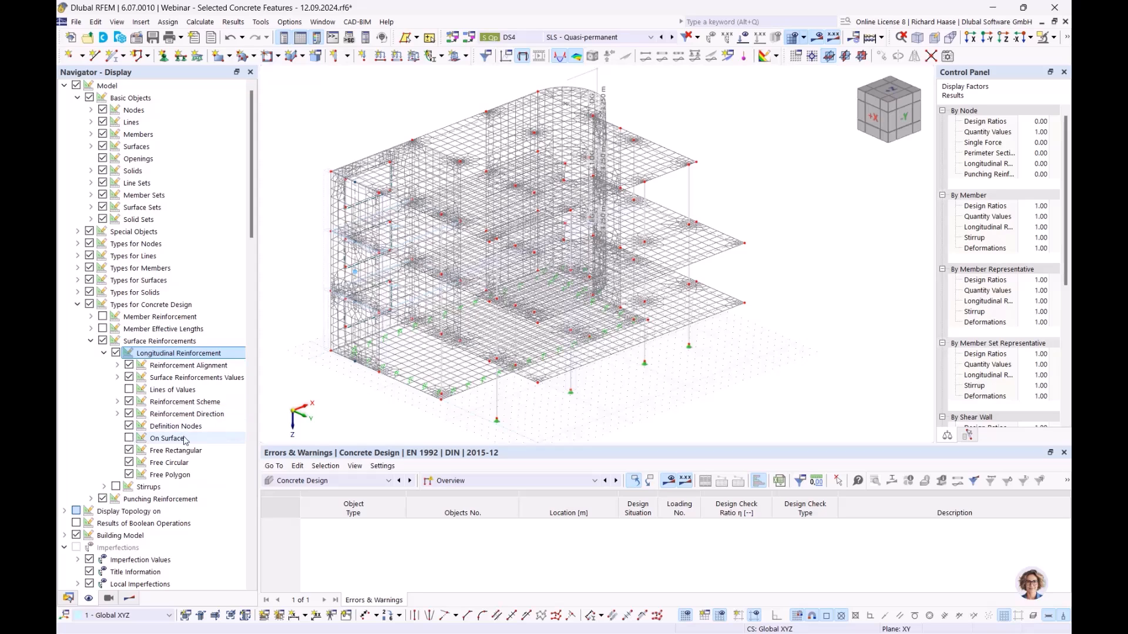
click(165, 440)
click(129, 438)
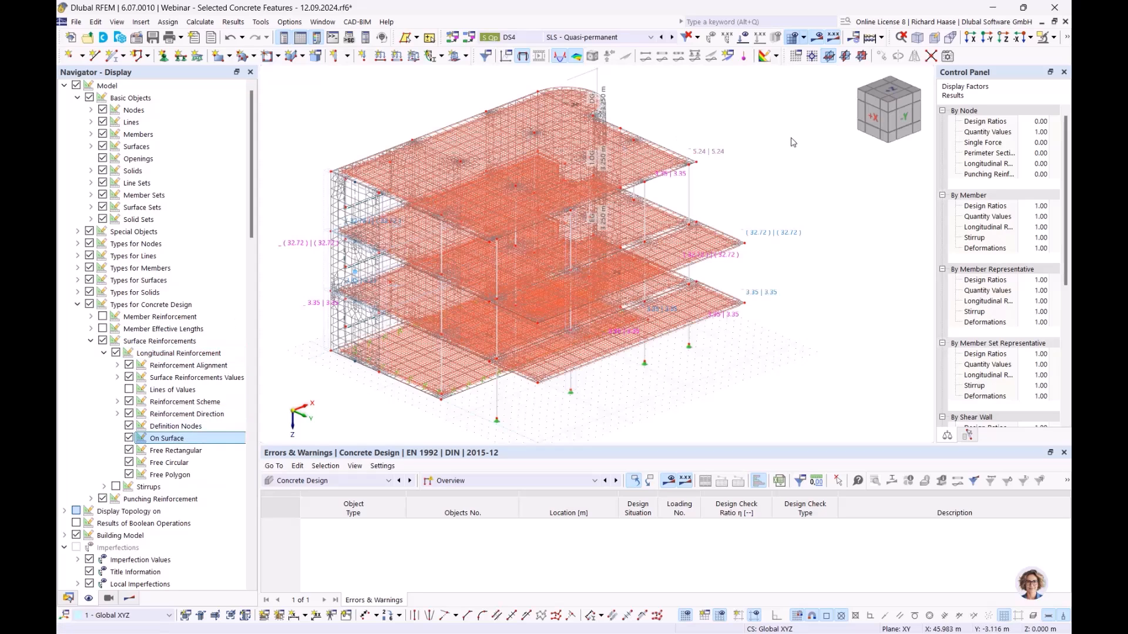
scroll(727, 182, up, 3)
scroll(726, 181, up, 4)
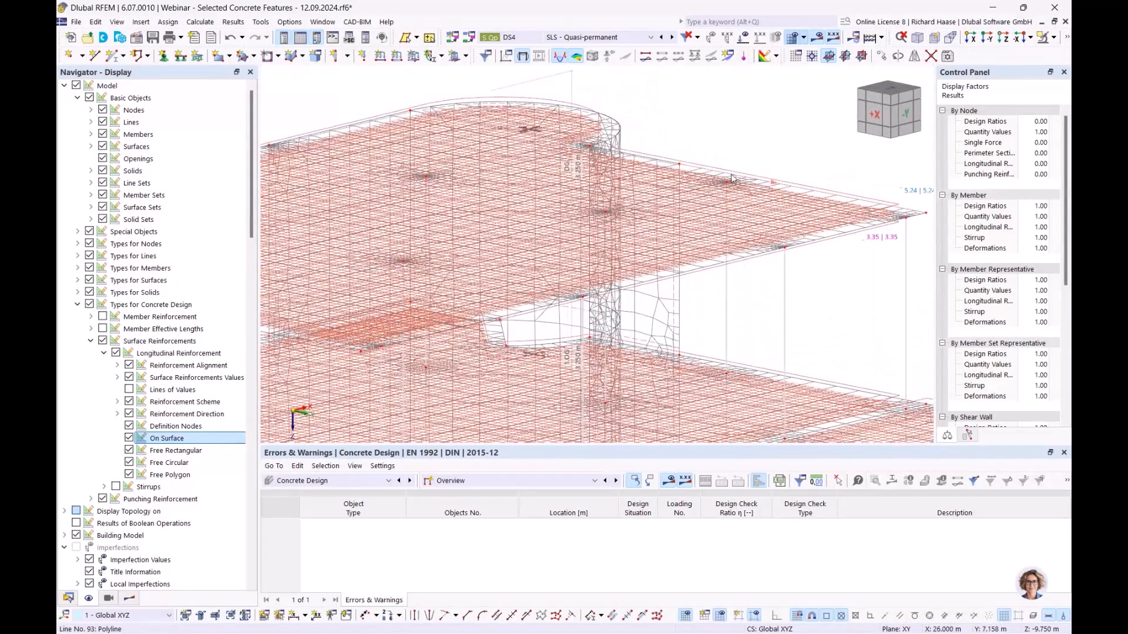
scroll(733, 178, down, 5)
Isolate surface 18, the roof slab, in visibility mode and examine its top and bottom reinforcement layers.
click(68, 598)
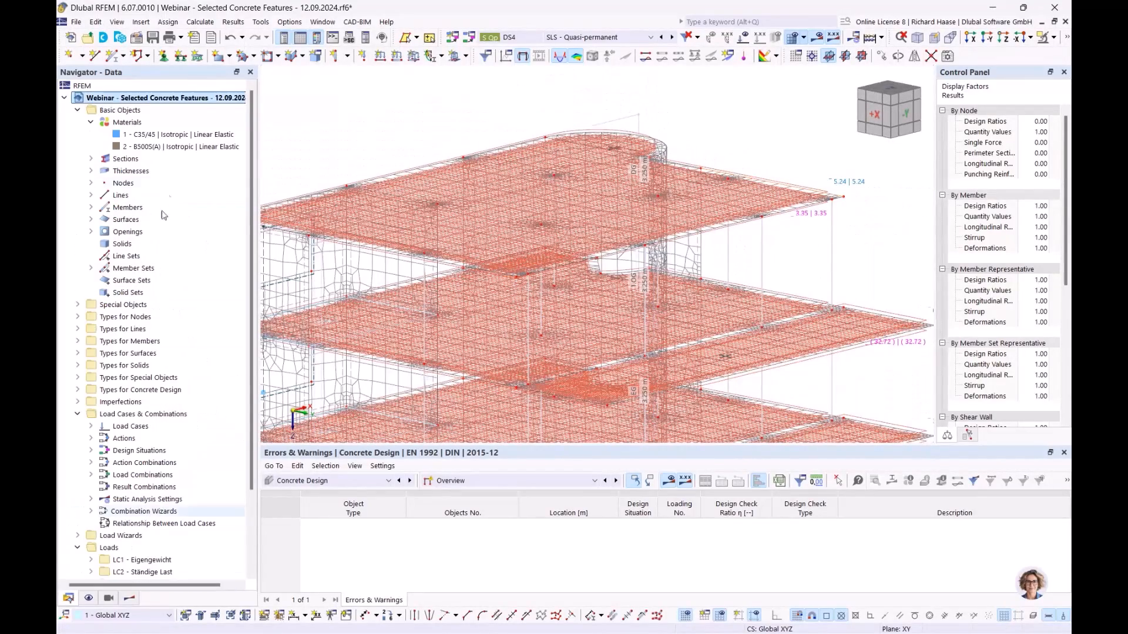
double_click(112, 221)
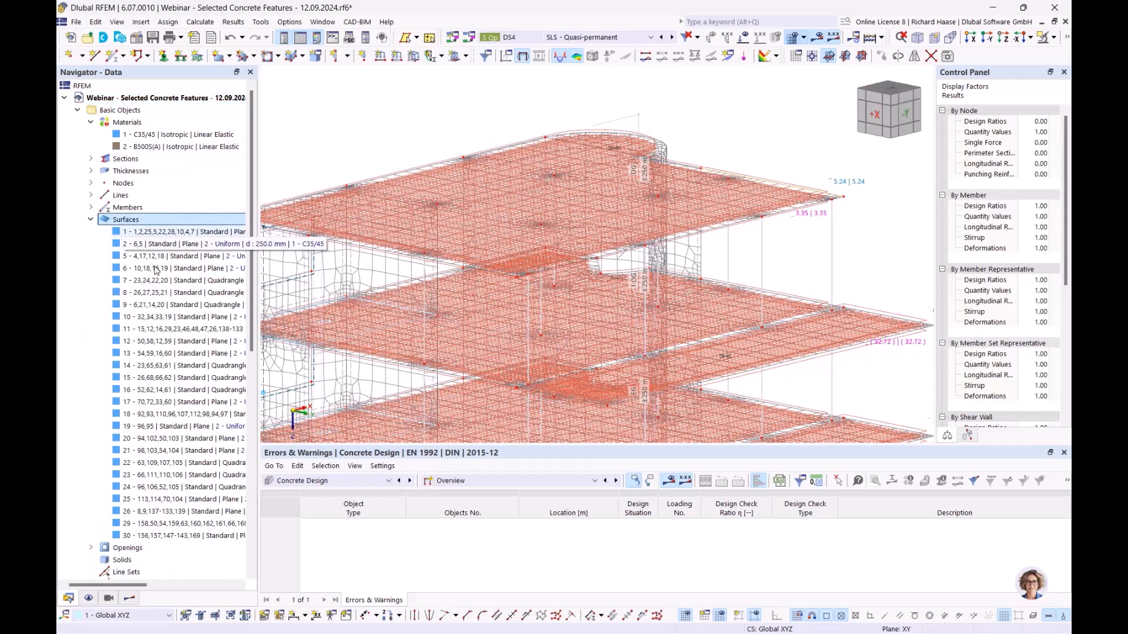
click(149, 415)
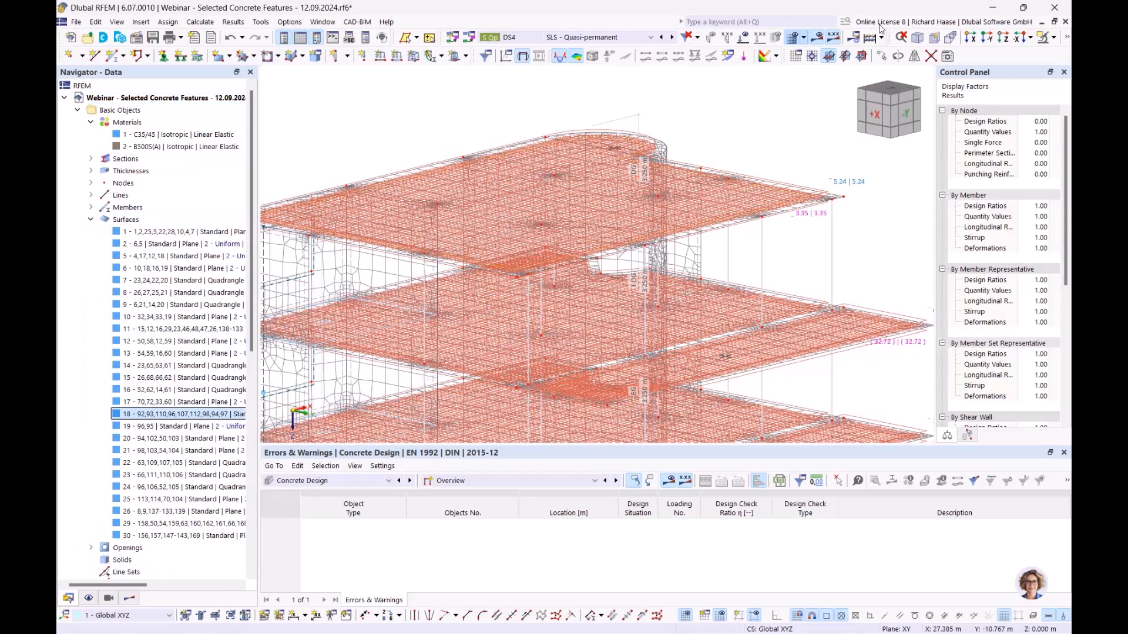
click(1044, 38)
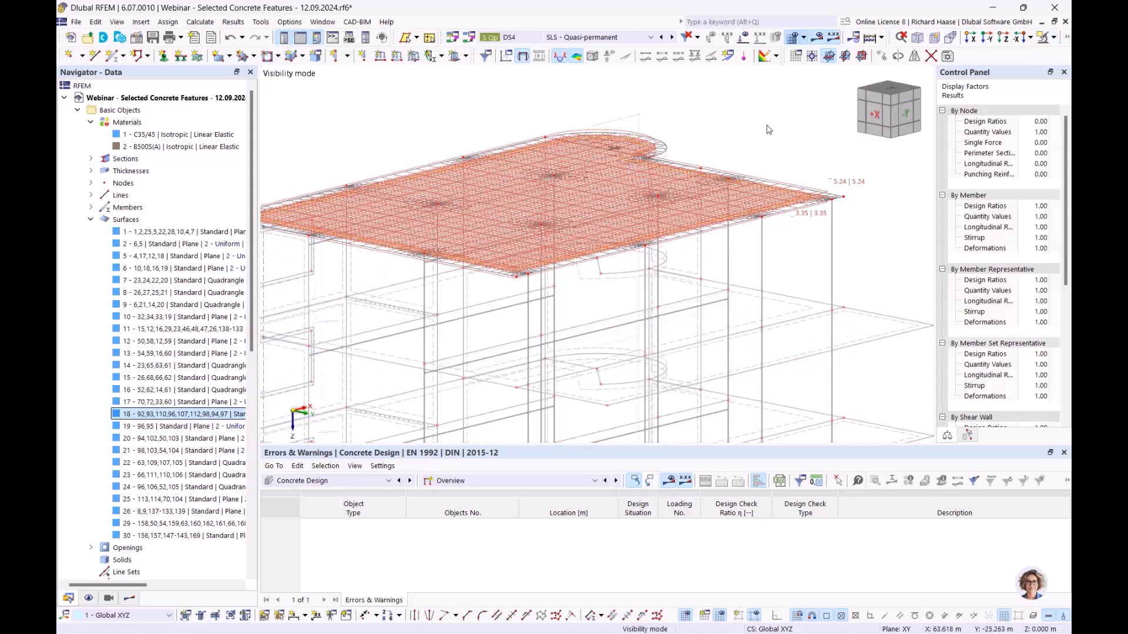
scroll(699, 169, up, 4)
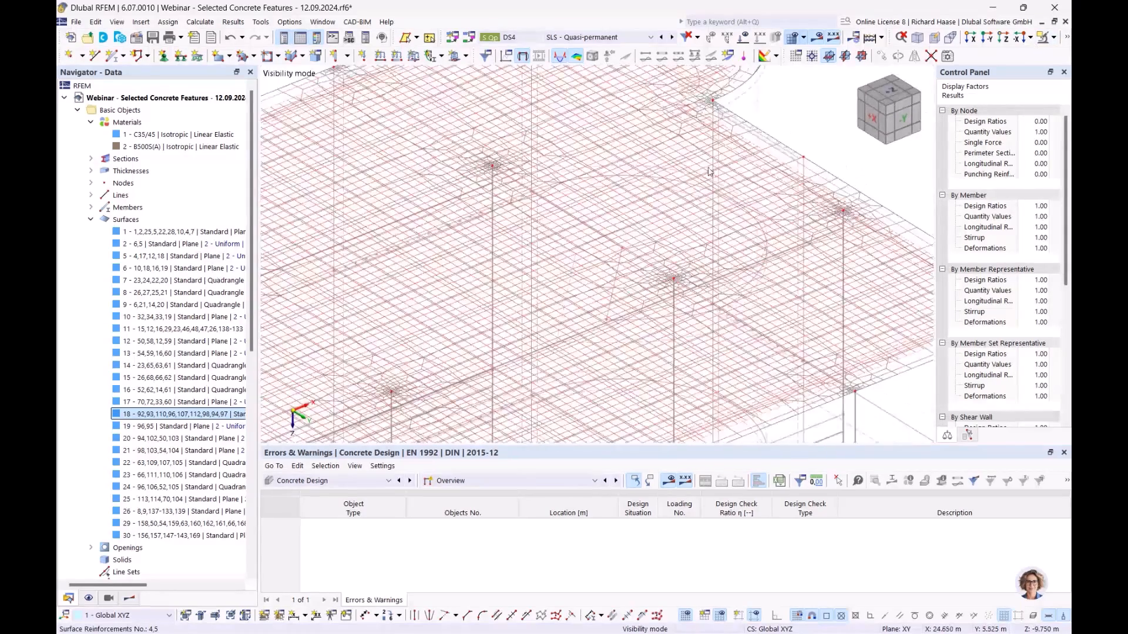
scroll(605, 211, down, 5)
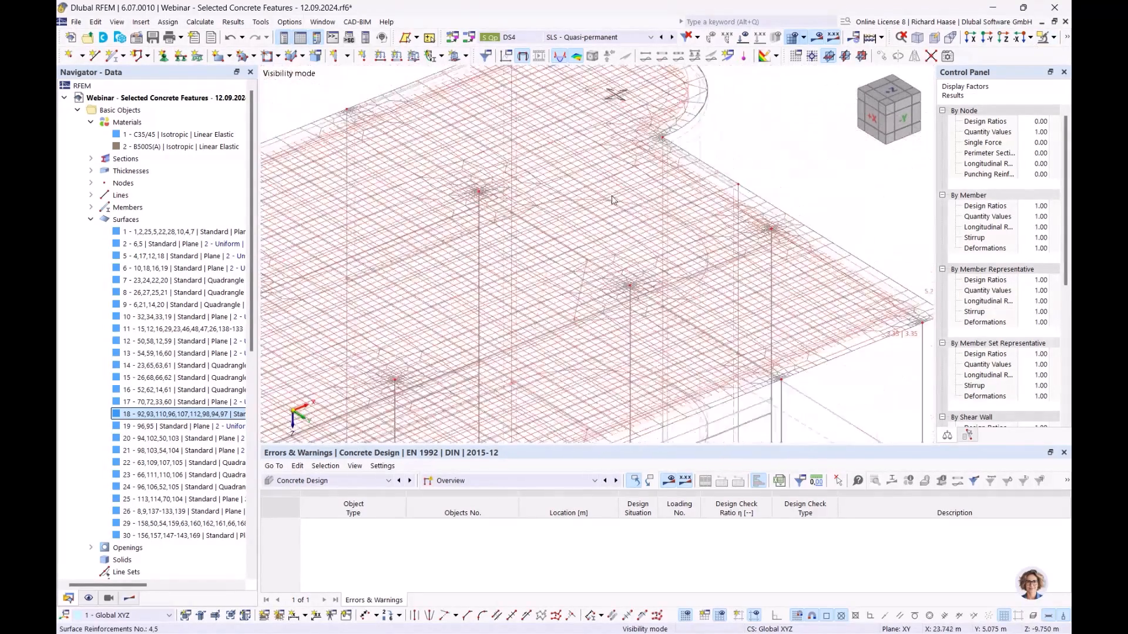
middle_drag(754, 144, 762, 138)
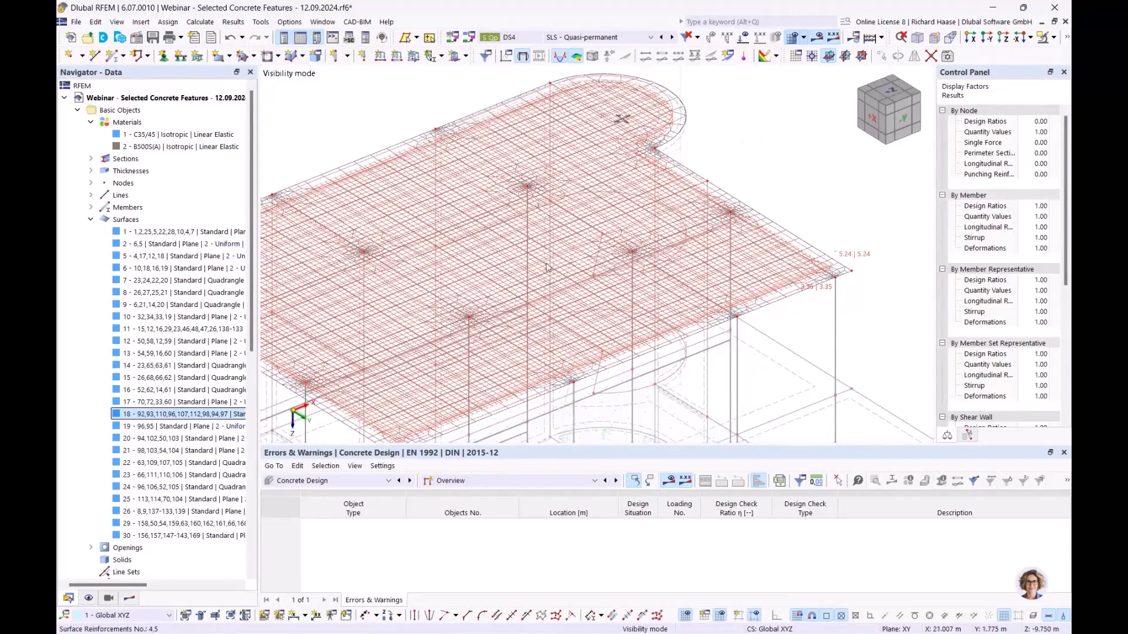
middle_drag(769, 188, 683, 188)
scroll(737, 295, up, 1)
ctrl+middle_drag(734, 294, 738, 250)
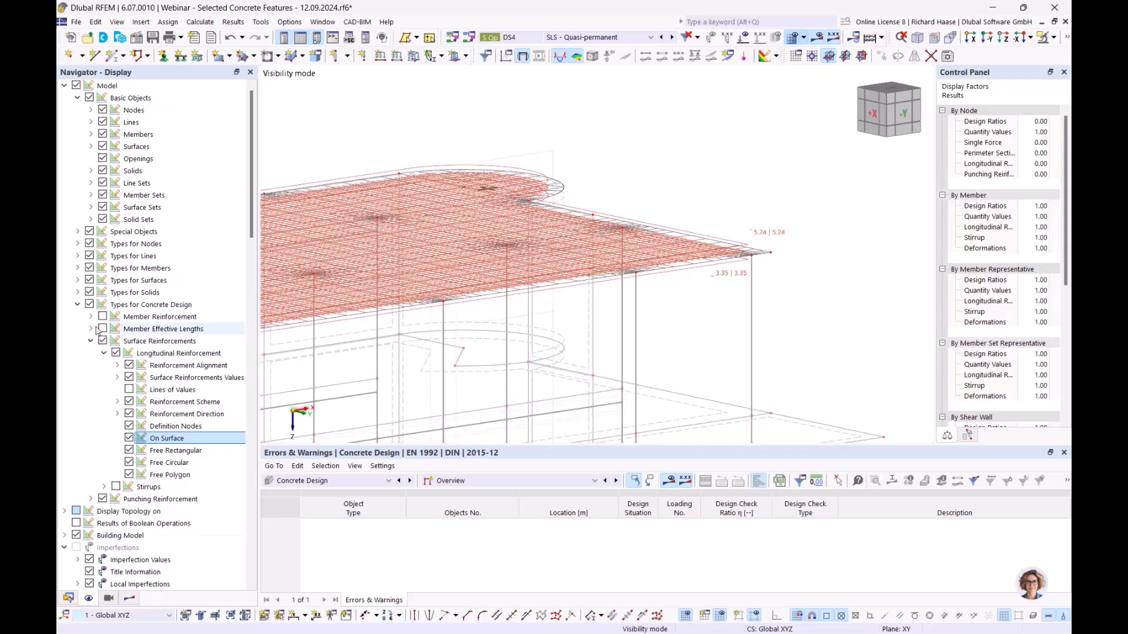
Hide all types for concrete design in the model display, leaving the roof slab's mesh in view.
click(90, 305)
scroll(617, 209, down, 3)
middle_drag(567, 241, 667, 305)
ctrl+middle_drag(667, 304, 622, 308)
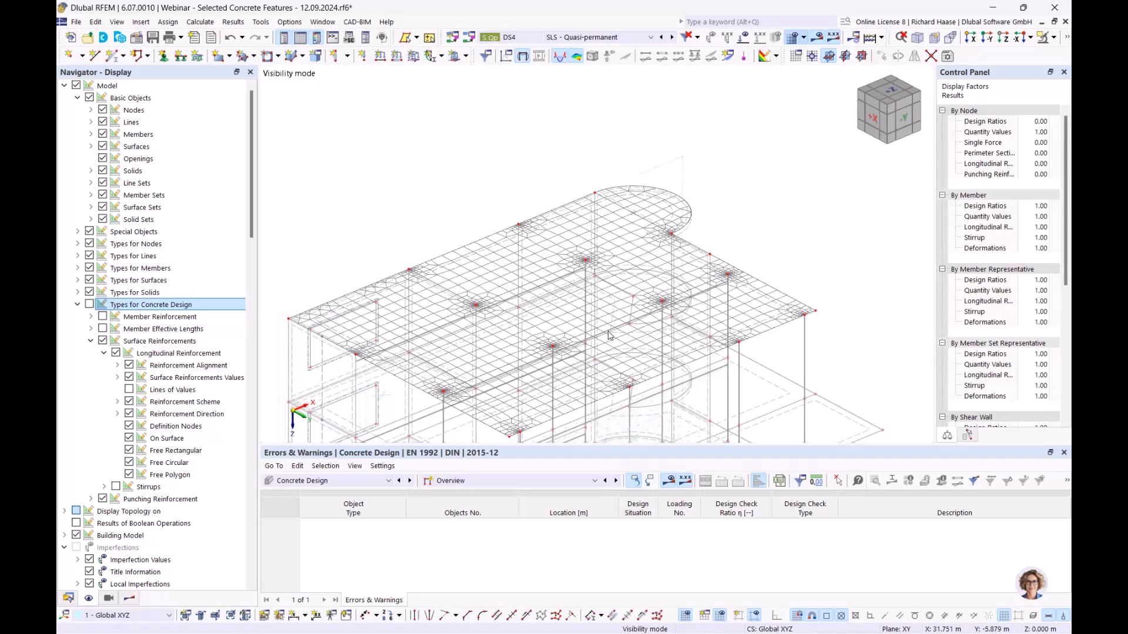
Go to the concrete design results and review the required, provided and not covered reinforcement categories on surfaces.
click(69, 598)
middle_drag(677, 373, 650, 297)
click(482, 481)
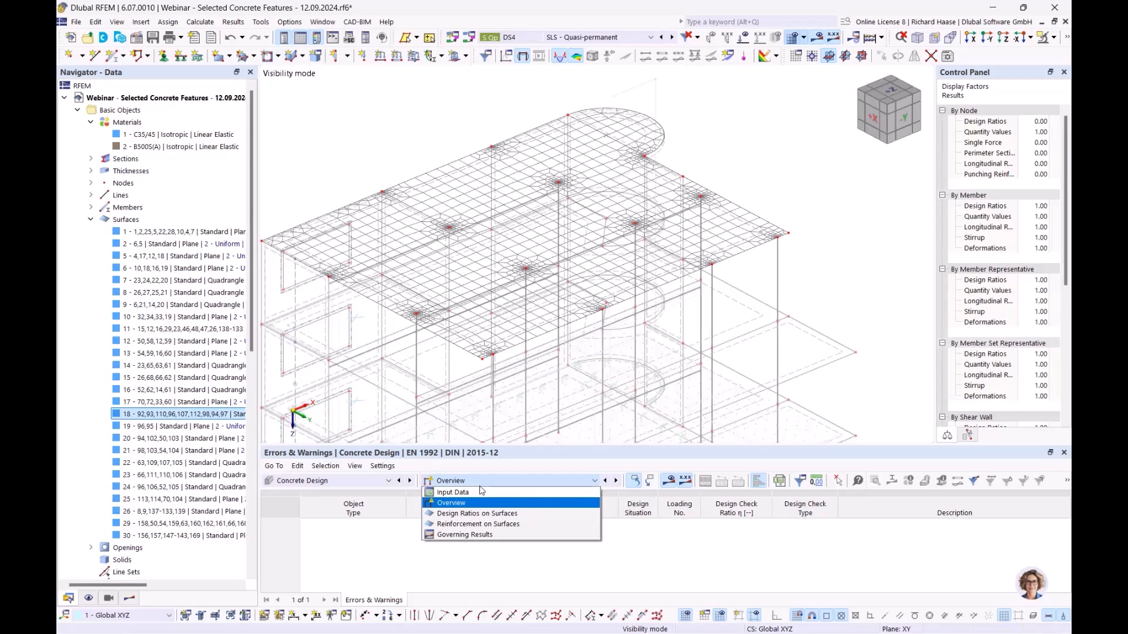
click(133, 601)
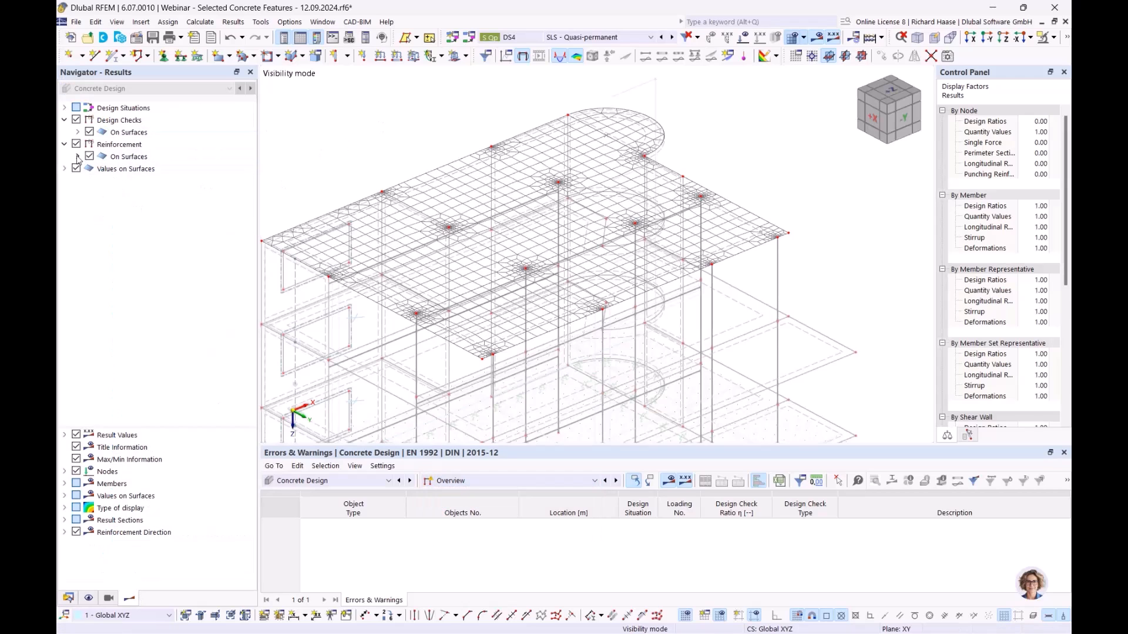
click(129, 157)
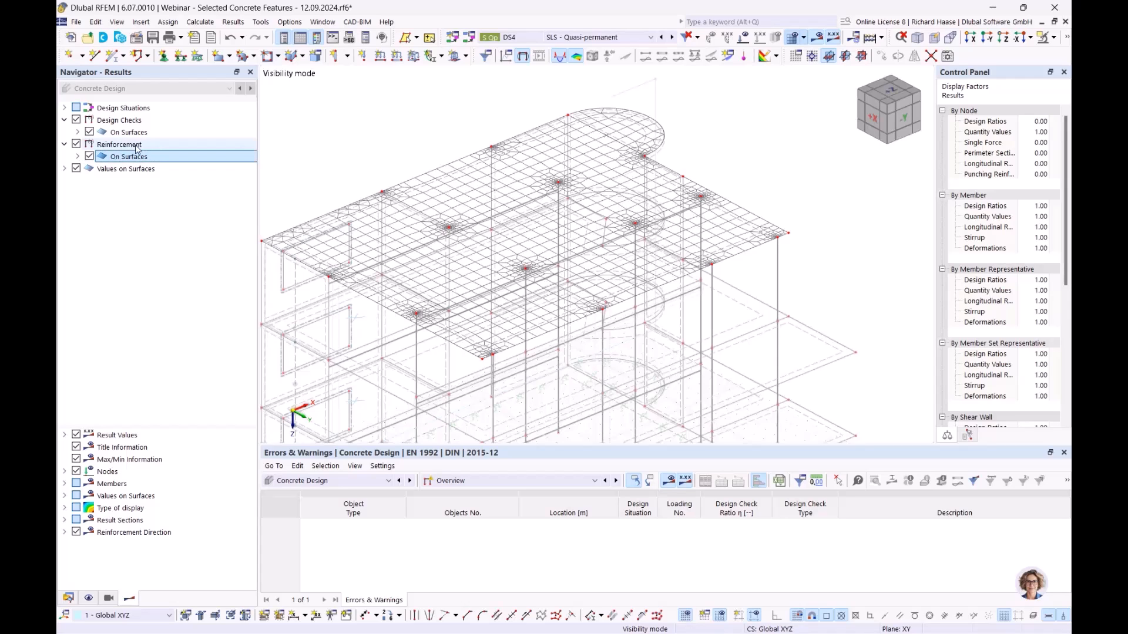
click(77, 156)
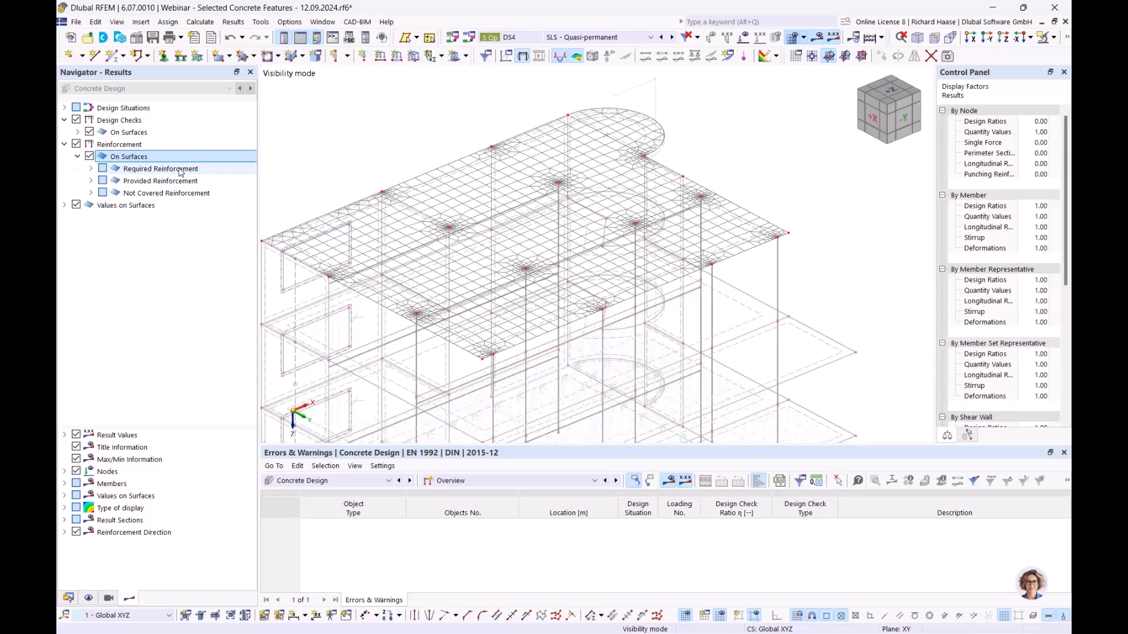
click(179, 170)
click(173, 182)
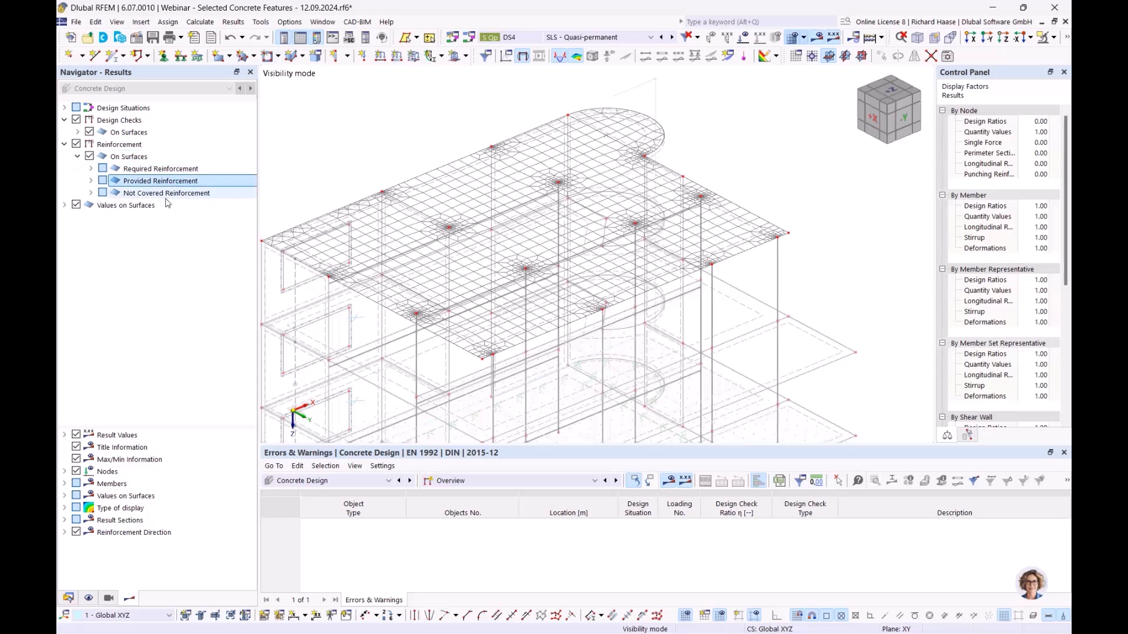
click(171, 194)
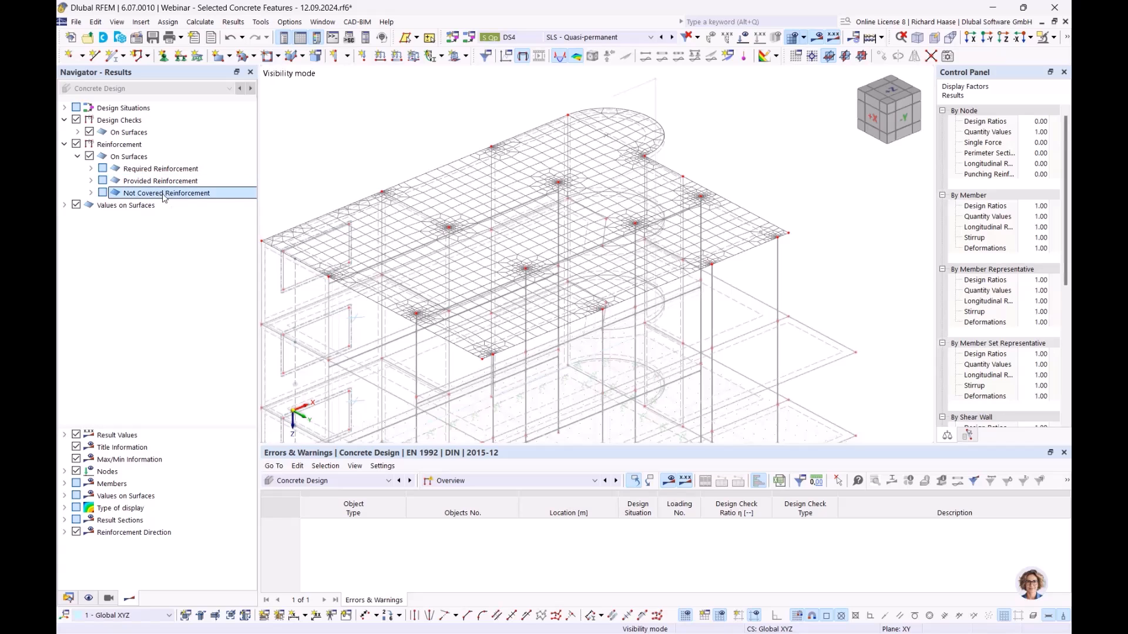
click(169, 182)
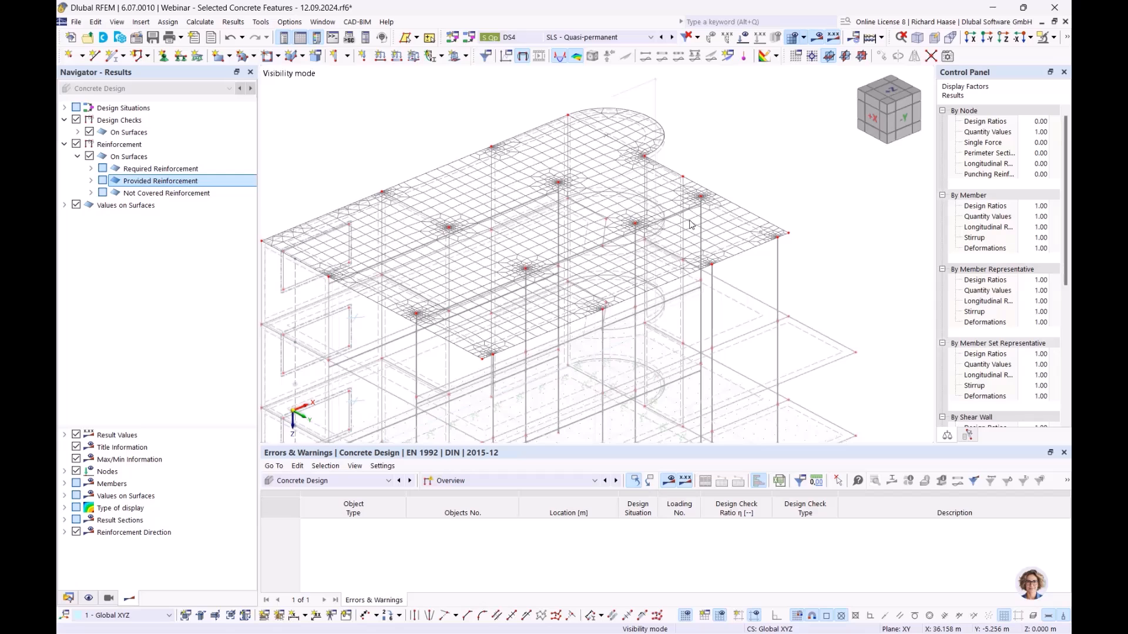
Display the required longitudinal reinforcement as,req,1,-z (top) on the roof slab and examine its distribution.
click(91, 169)
click(104, 180)
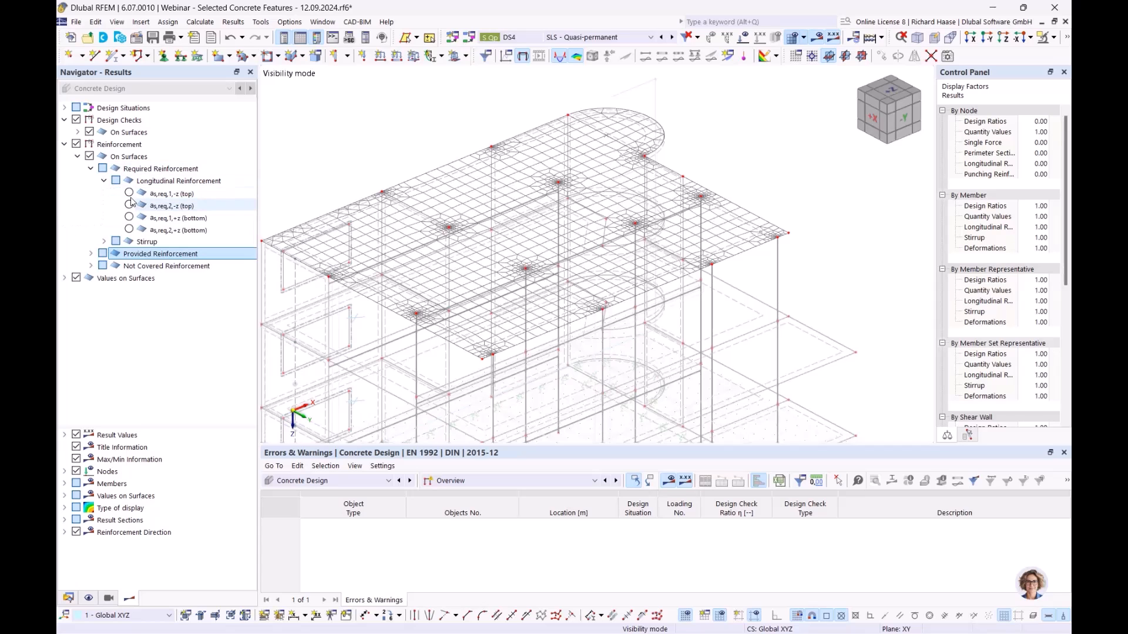
click(129, 193)
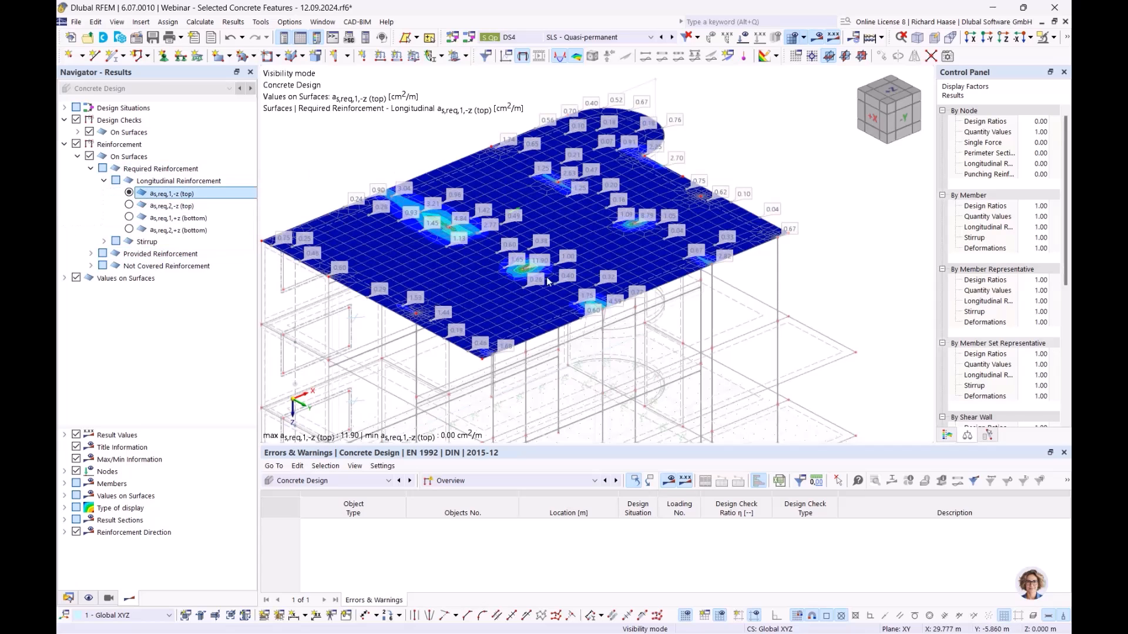
scroll(539, 275, up, 2)
scroll(520, 259, down, 1)
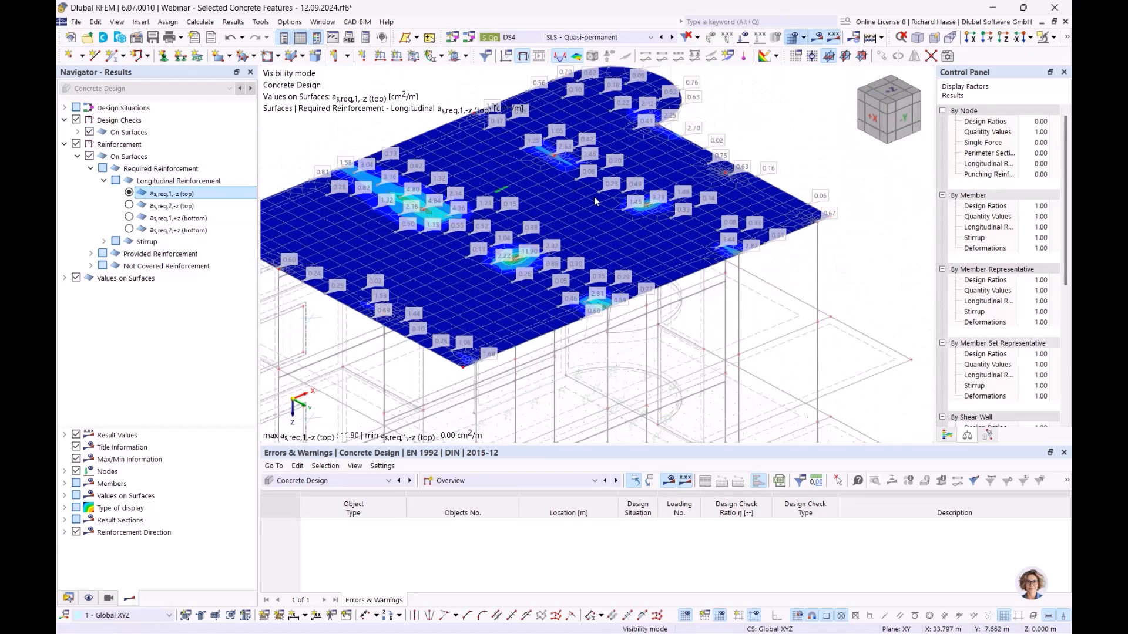
Compare the required longitudinal reinforcement as,req,2,-z (top), as,req,1,+z (bottom) and as,req,2,+z (bottom) on the roof slab.
click(128, 205)
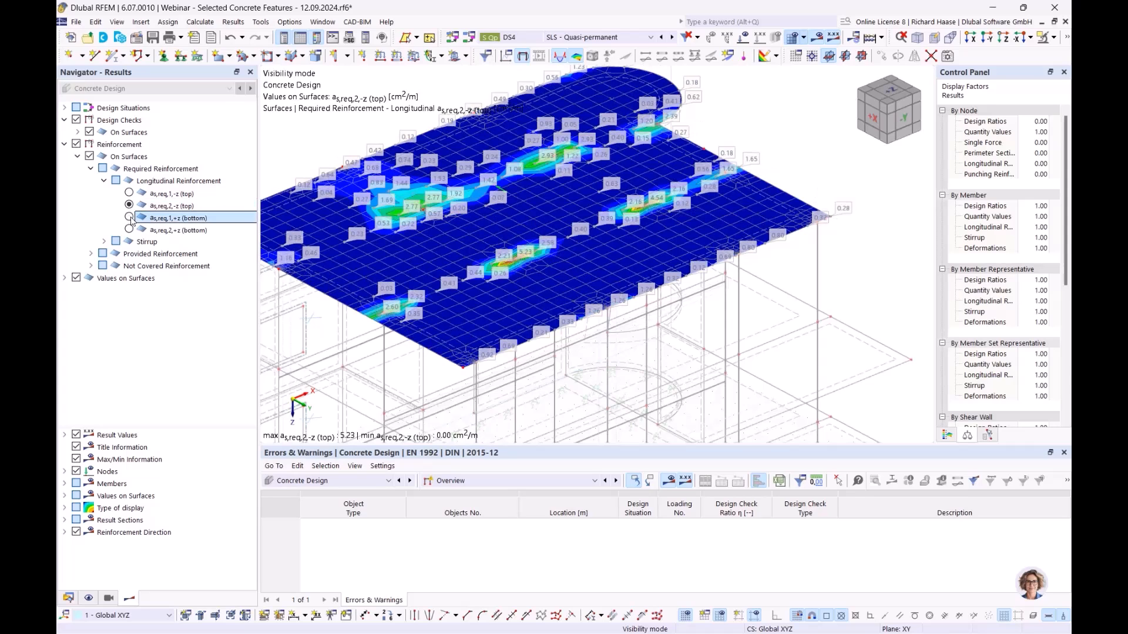
click(129, 218)
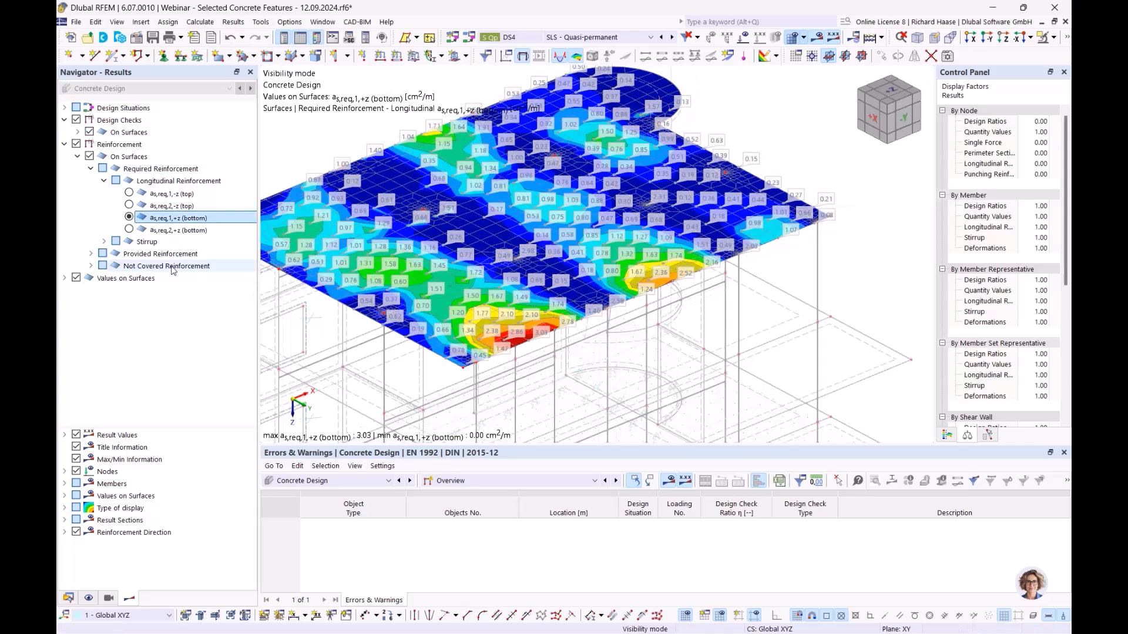
click(141, 232)
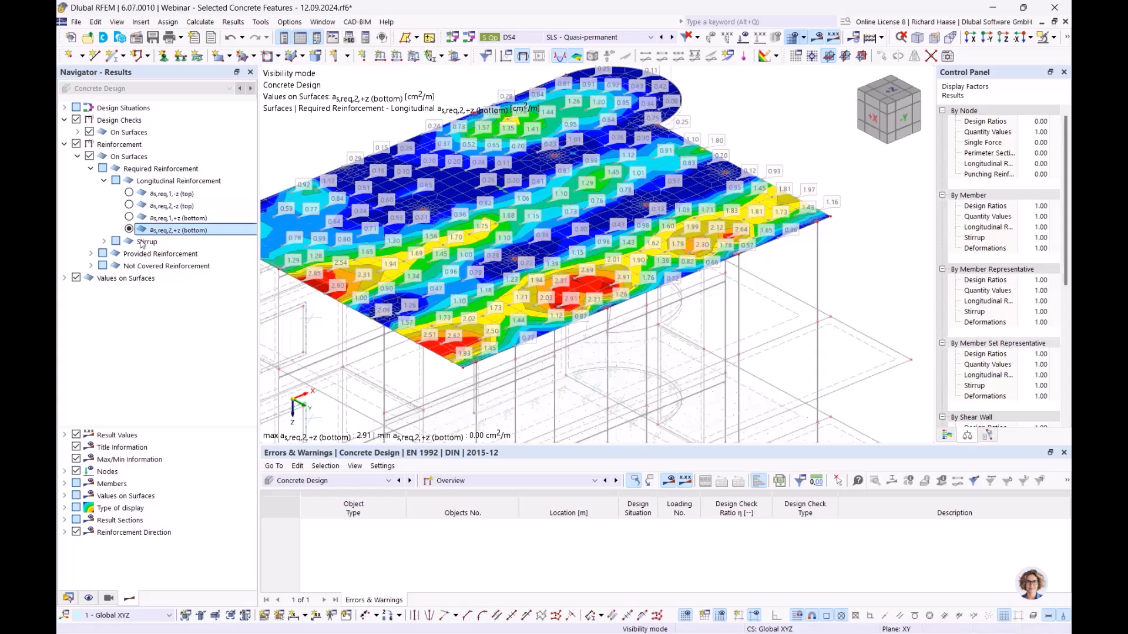
click(105, 181)
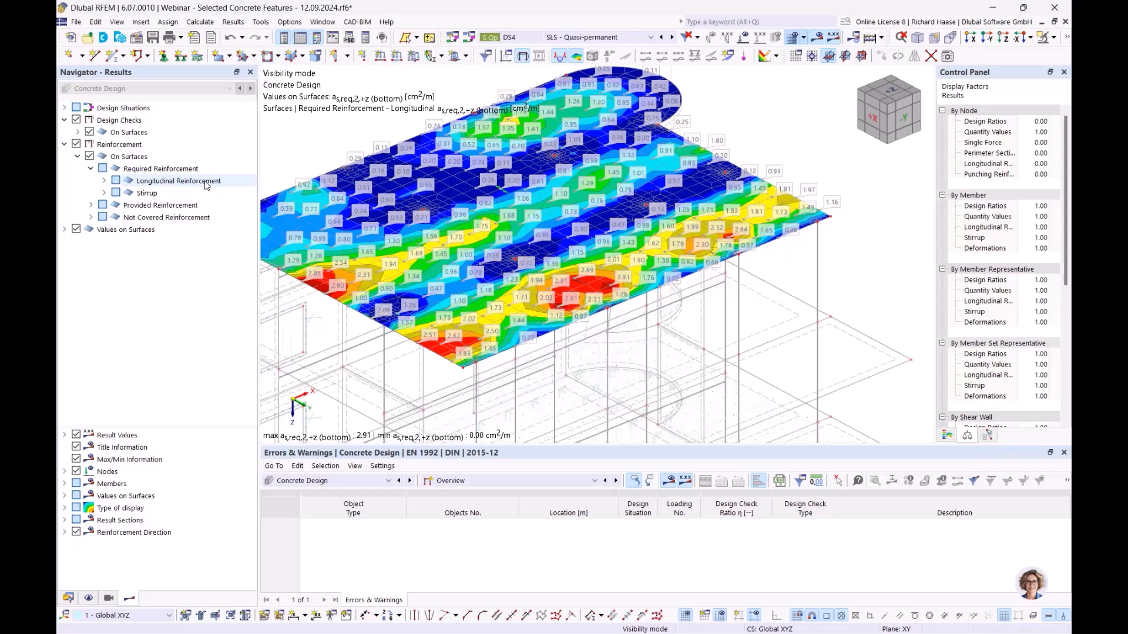
Display the not covered longitudinal reinforcement as,dif,1,-z (top) on the roof slab.
click(170, 181)
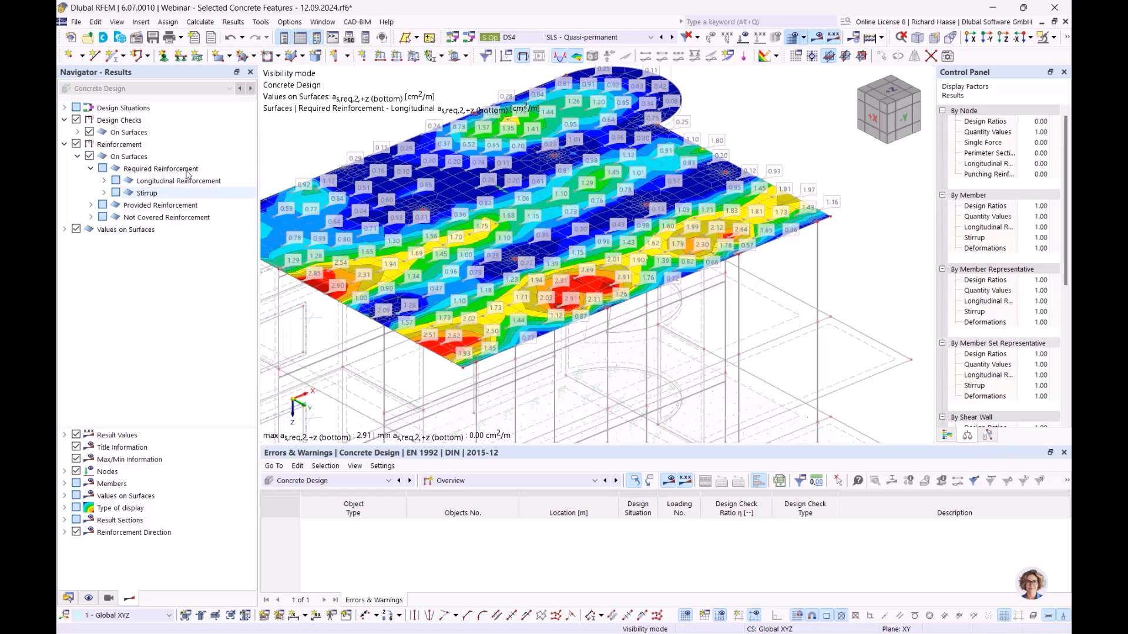
click(169, 207)
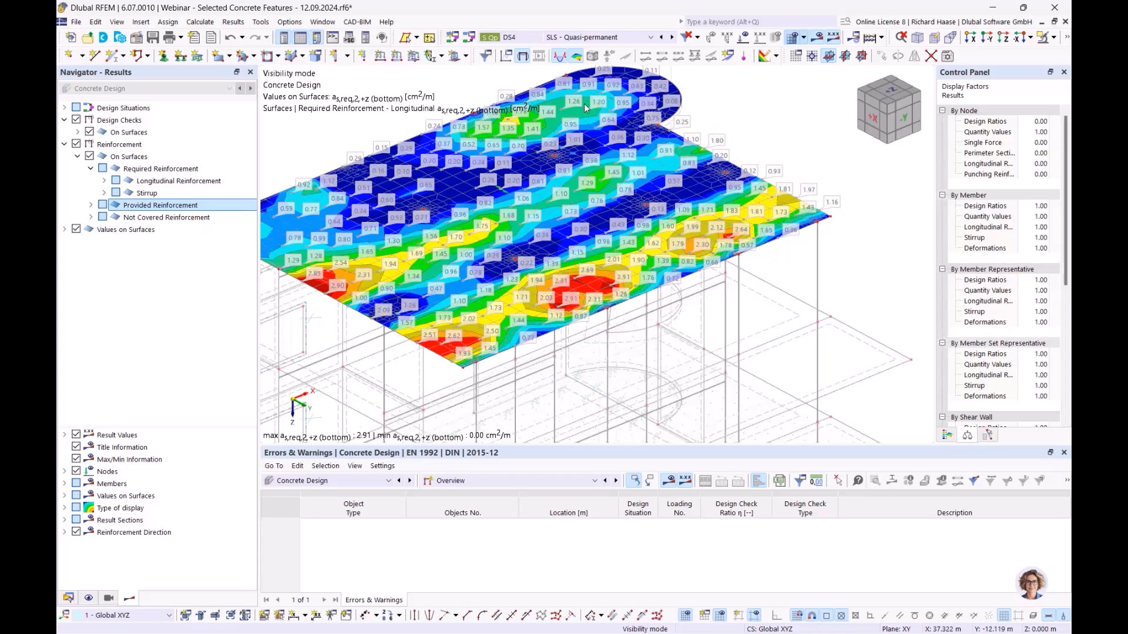
click(92, 217)
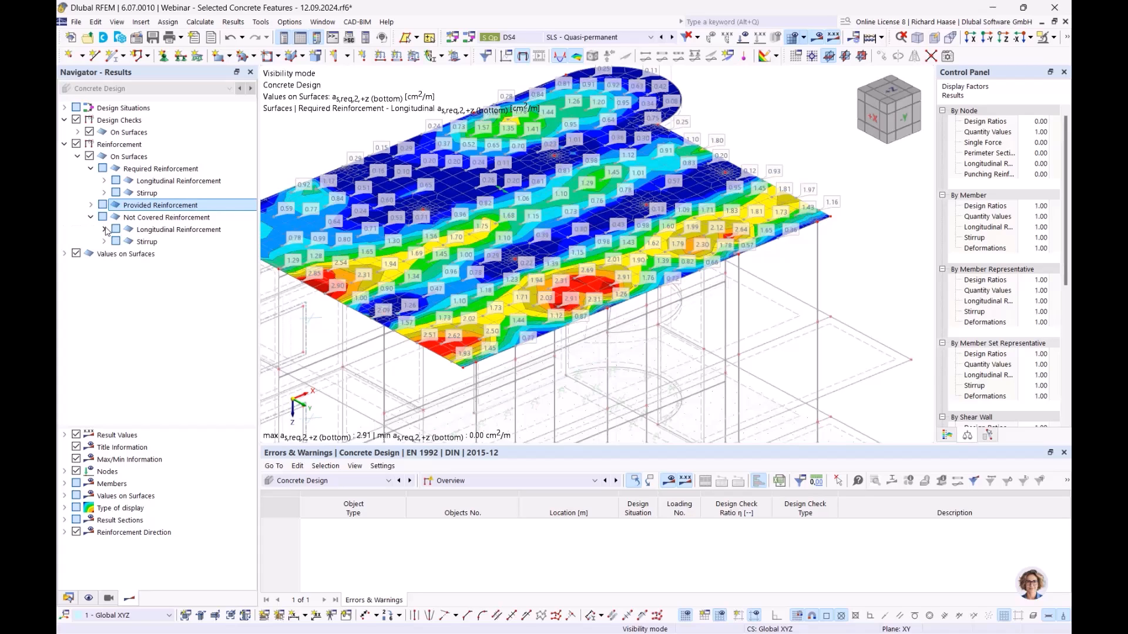
click(157, 219)
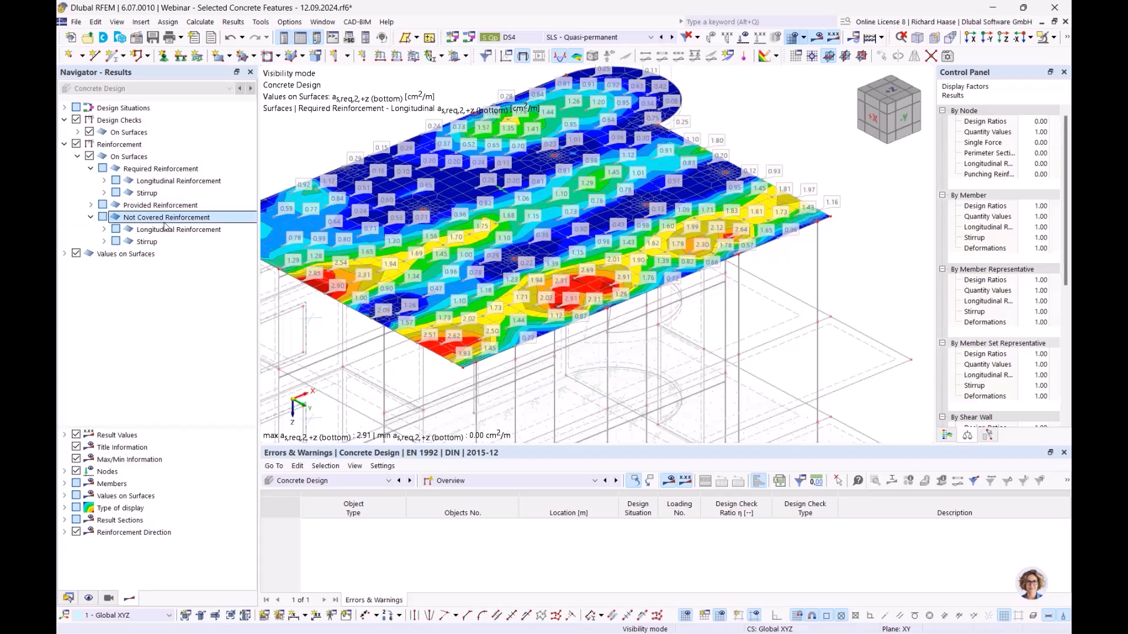
click(104, 230)
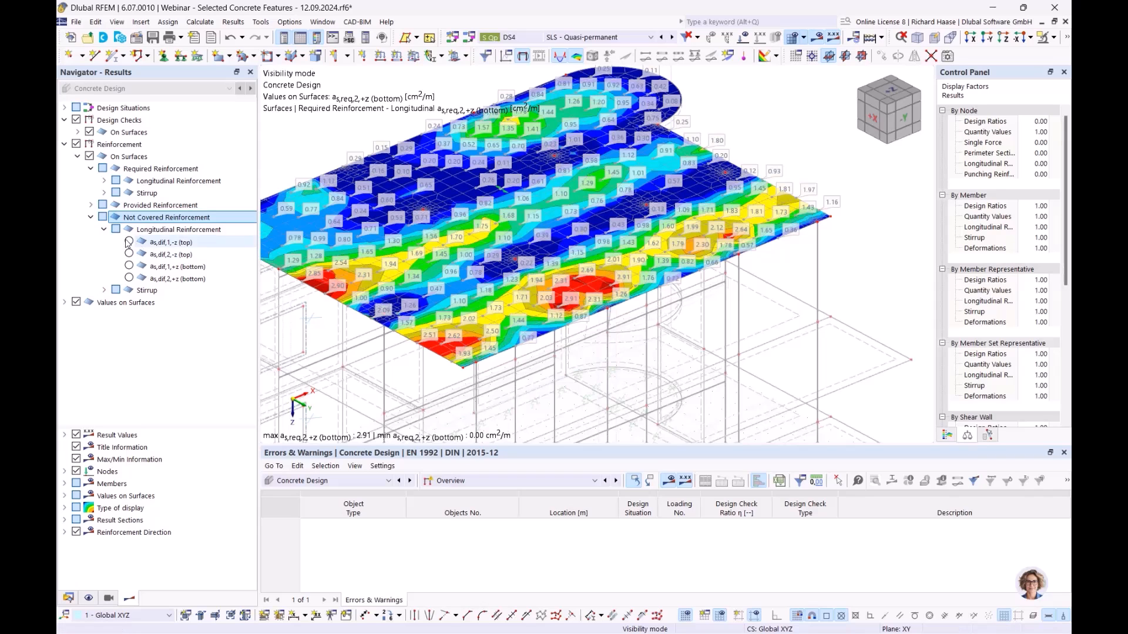
click(128, 242)
Examine the local spots of not covered top reinforcement around the column heads of the roof slab.
scroll(594, 251, up, 10)
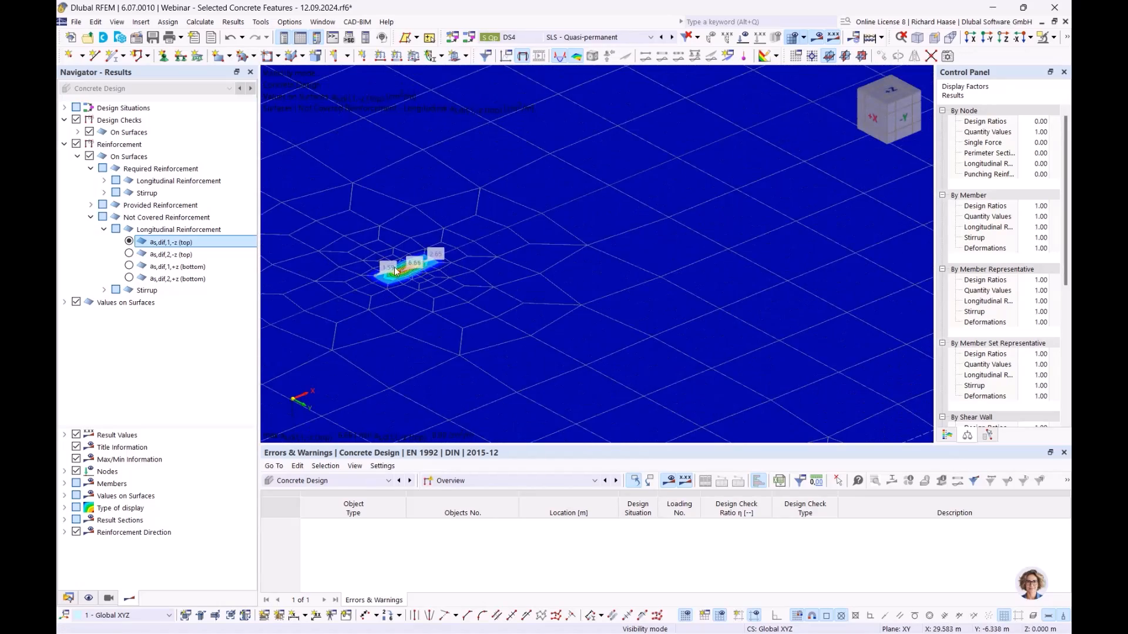
scroll(396, 272, down, 8)
scroll(662, 170, up, 10)
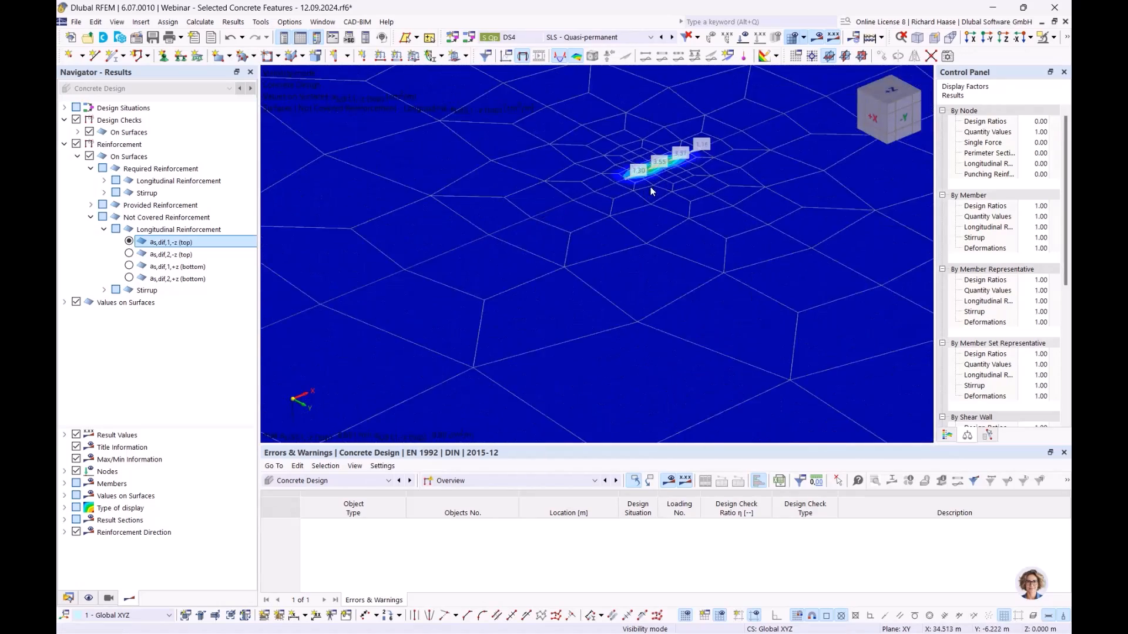
scroll(650, 187, down, 10)
middle_drag(618, 199, 628, 227)
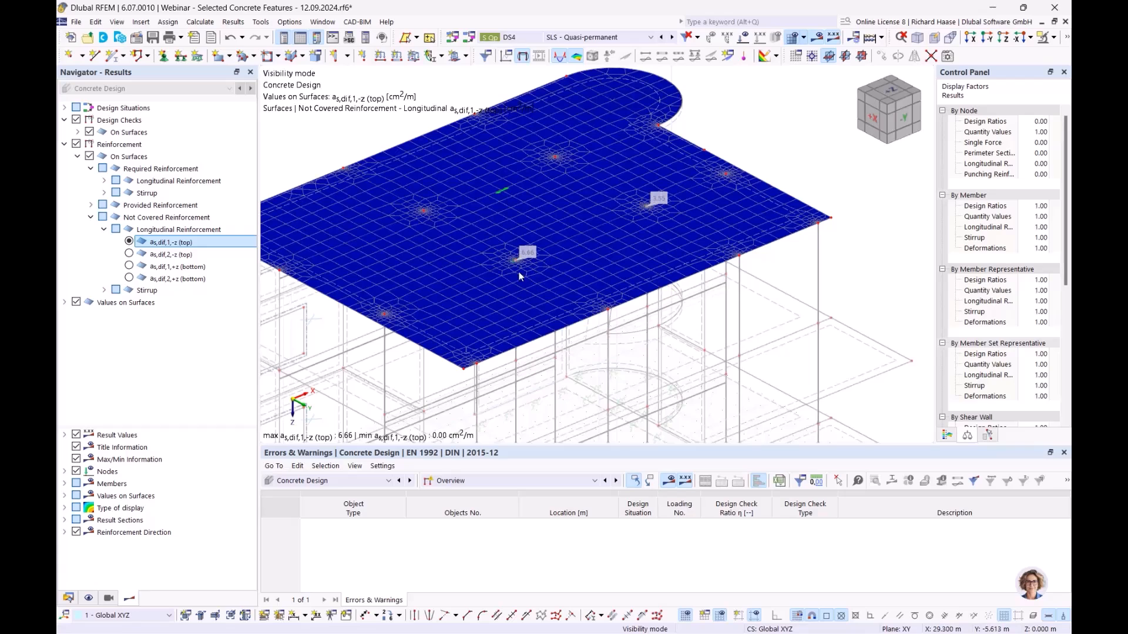
scroll(529, 263, up, 3)
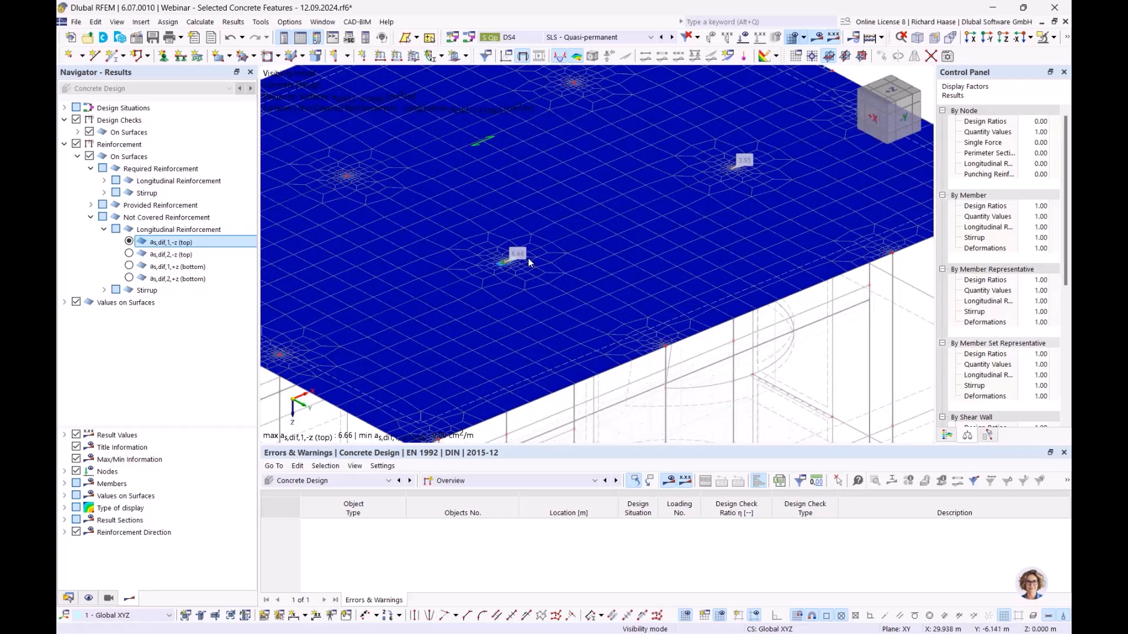
scroll(553, 261, down, 2)
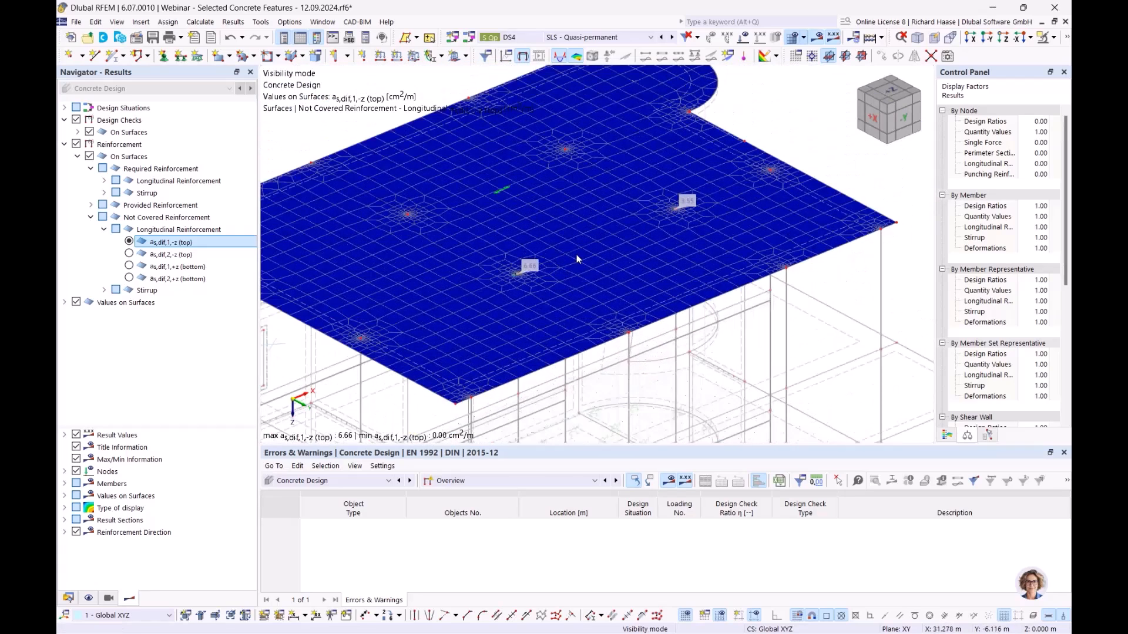
ctrl+middle_drag(606, 251, 610, 284)
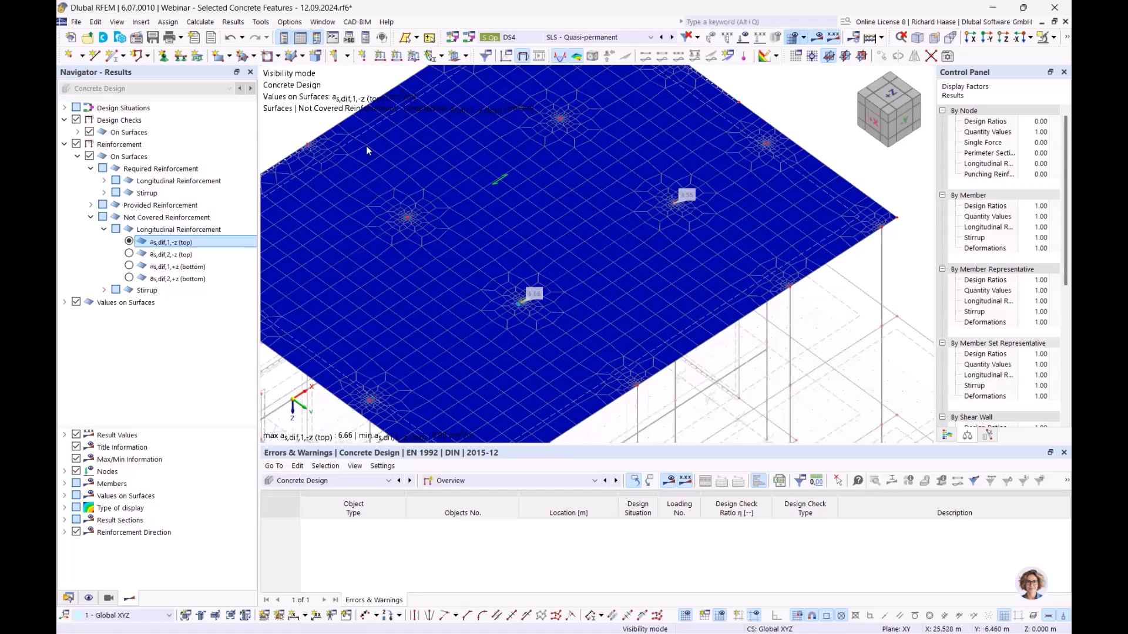
Review the surface reinforcements assigned to the roof slab, surface 18, and leave its properties without changes.
double_click(504, 176)
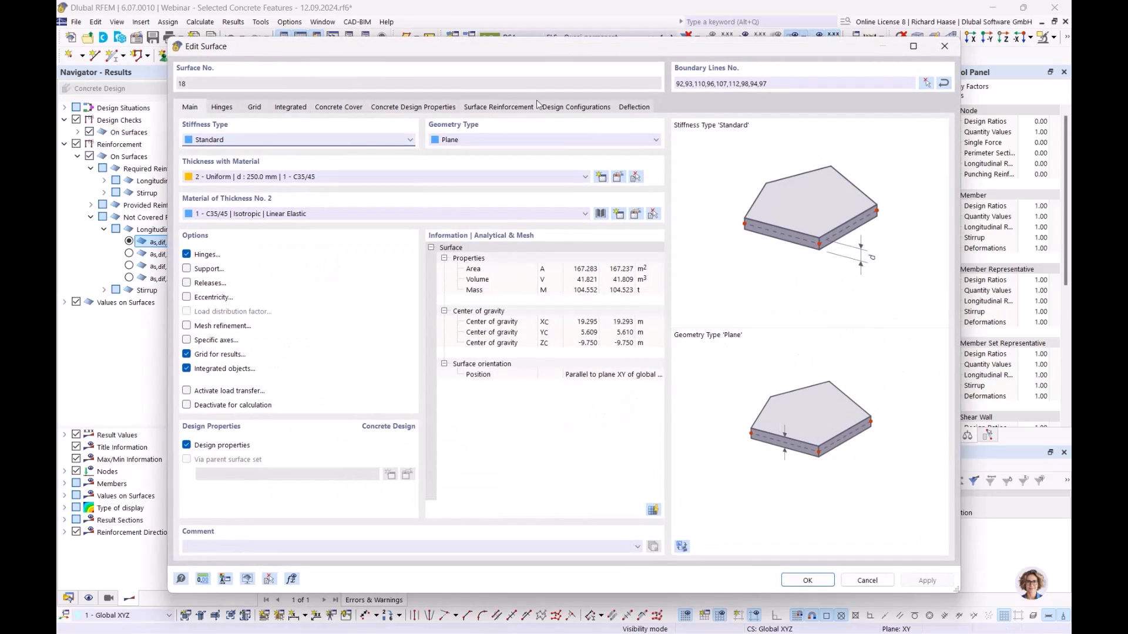
click(498, 107)
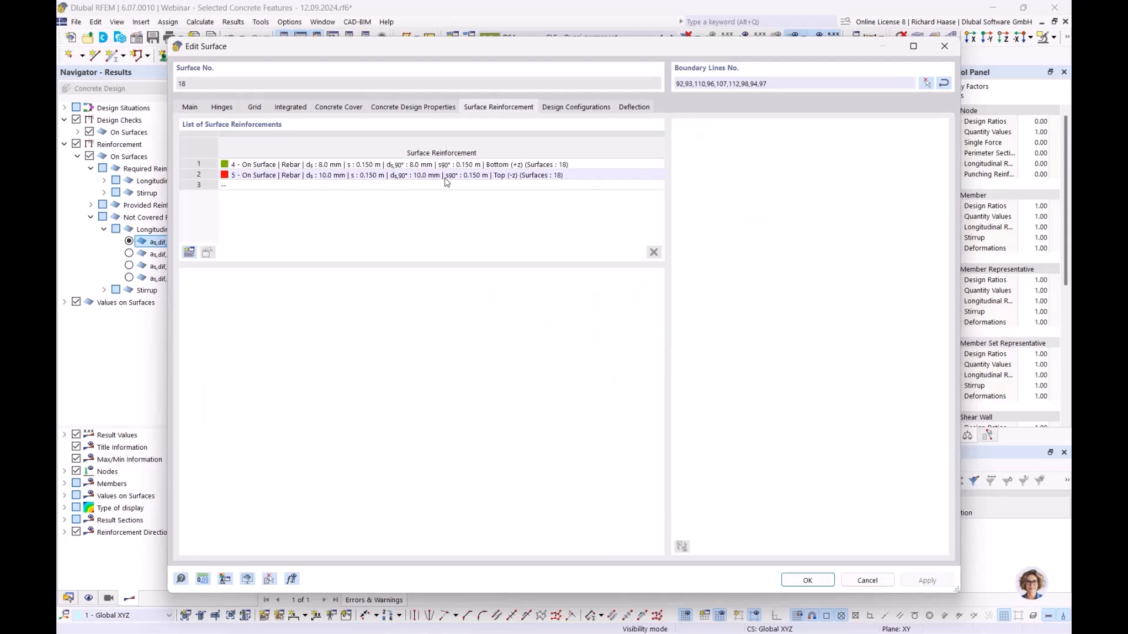
click(944, 46)
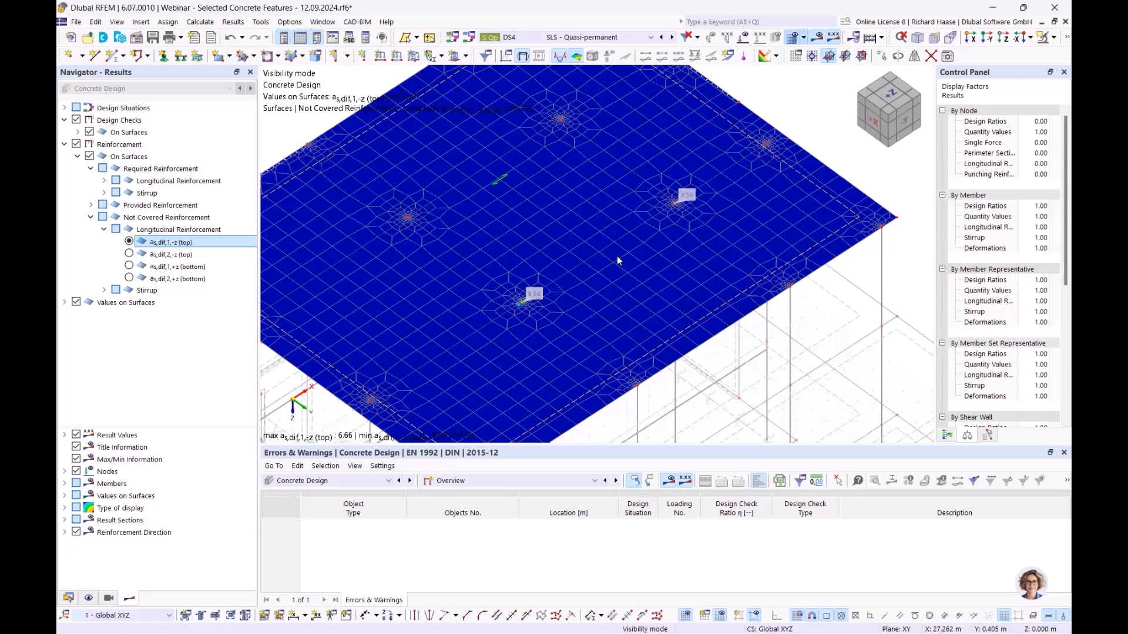
Create a new surface reinforcement under the types for concrete design with the location type Free Rectangular.
click(68, 598)
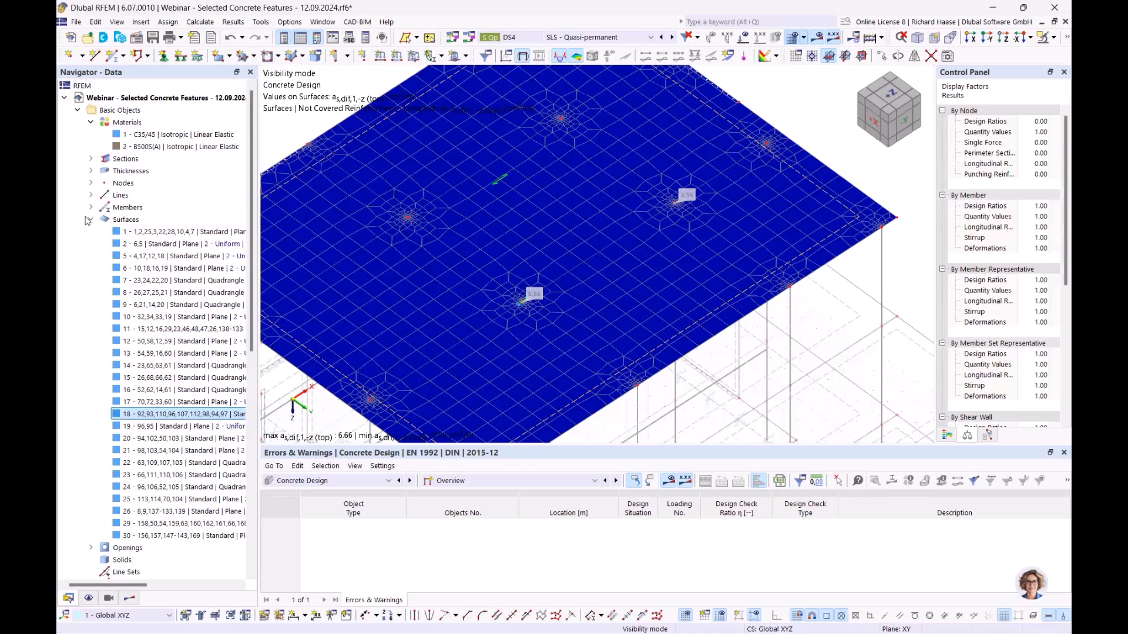
click(91, 220)
scroll(516, 224, up, 3)
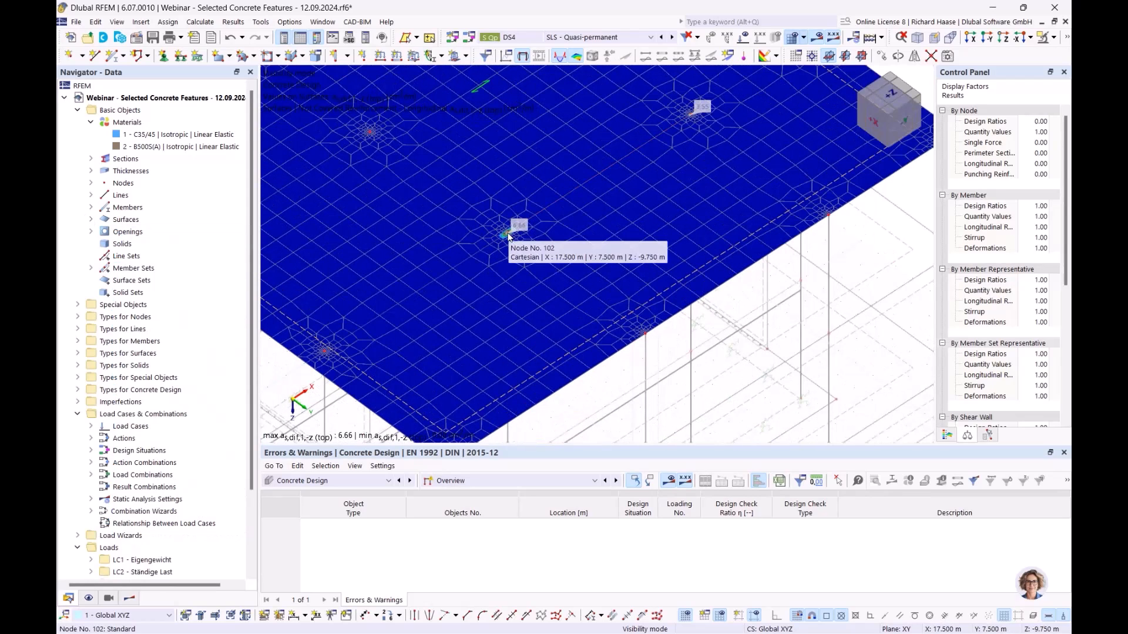
scroll(235, 317, down, 1)
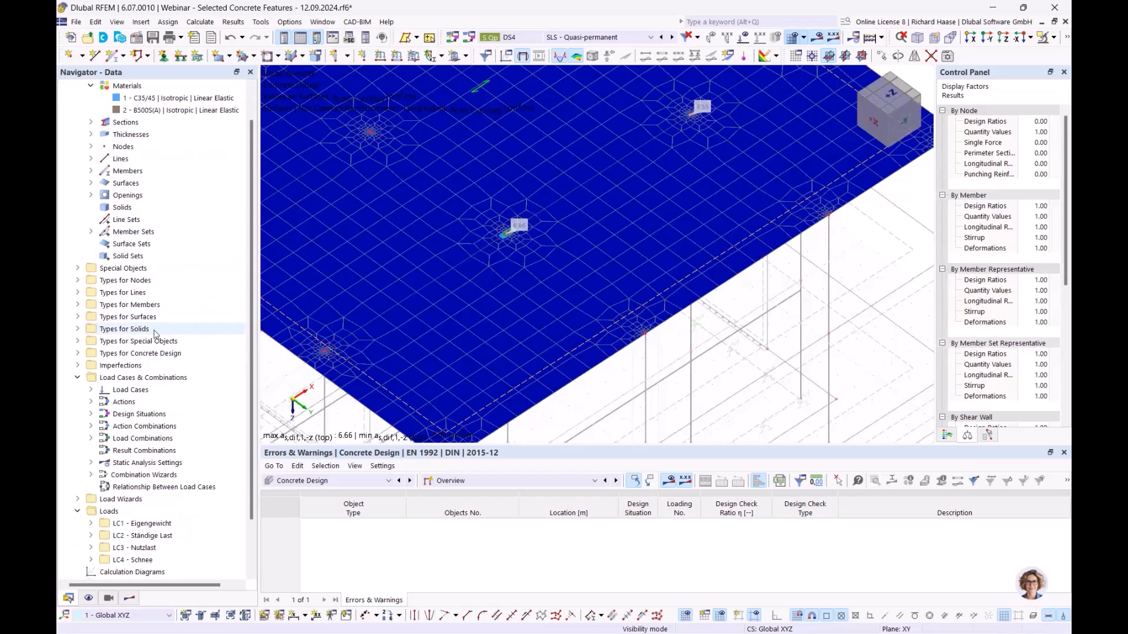
click(78, 353)
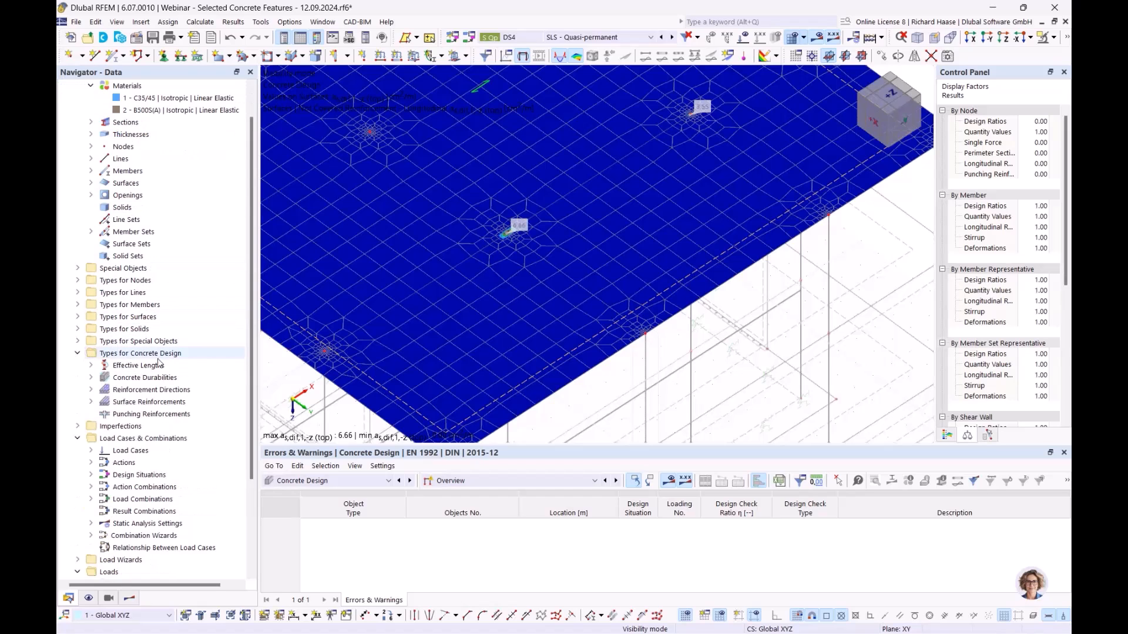
scroll(154, 363, down, 2)
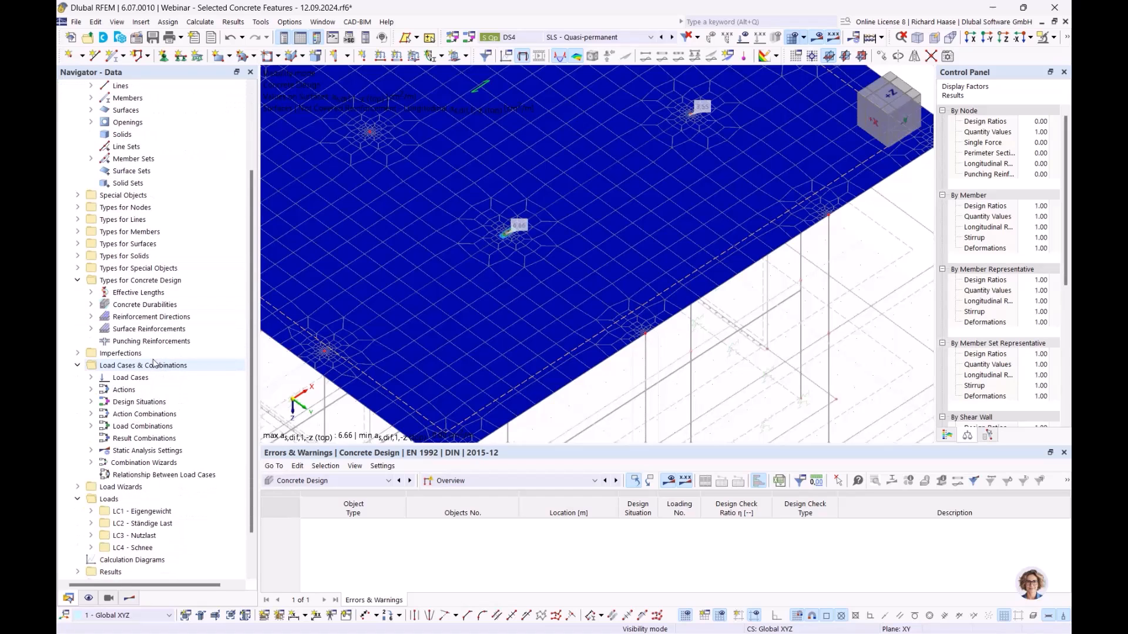
click(91, 329)
right_click(119, 329)
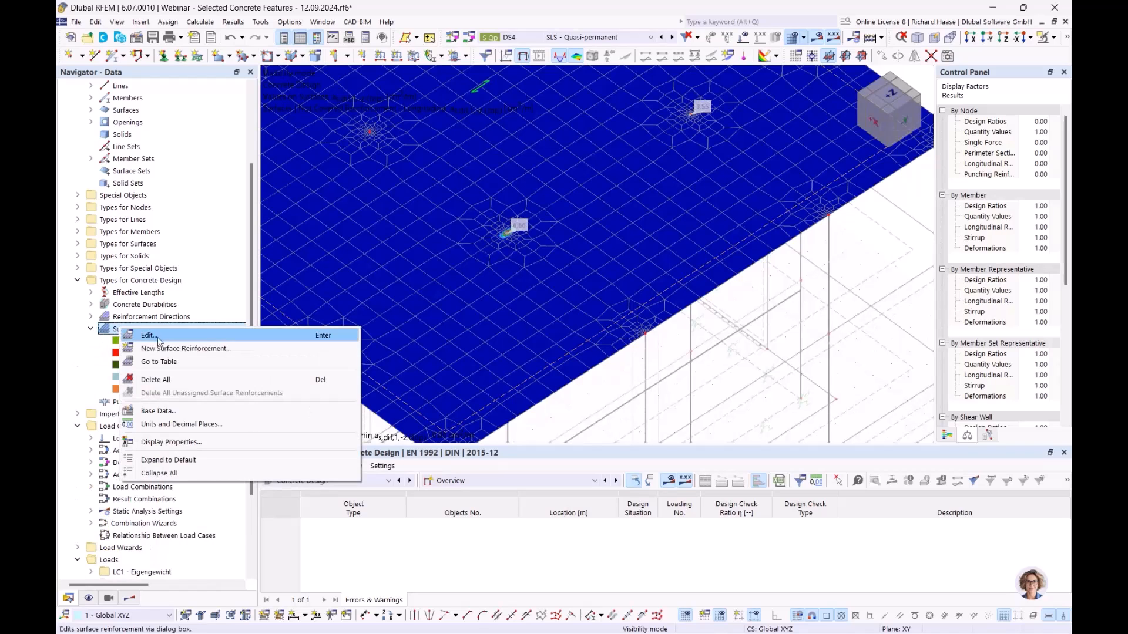
click(158, 350)
click(326, 104)
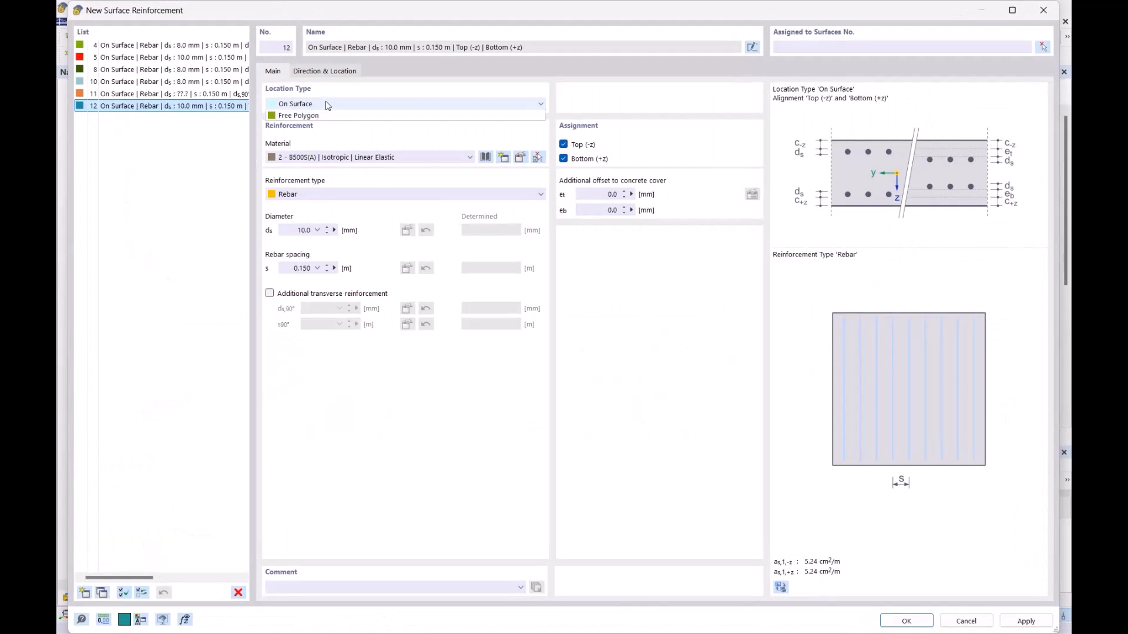
click(321, 126)
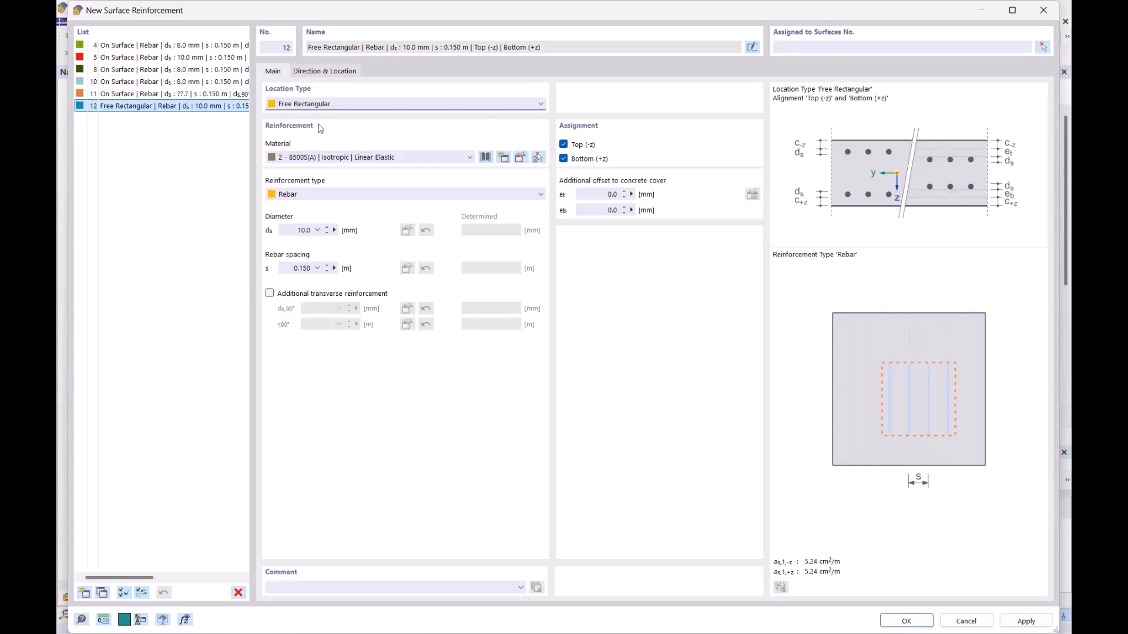
Activate additional transverse reinforcement and set the rebar diameter ds to automatic, accepting the limits of 10 to 20 mm.
click(291, 294)
click(310, 231)
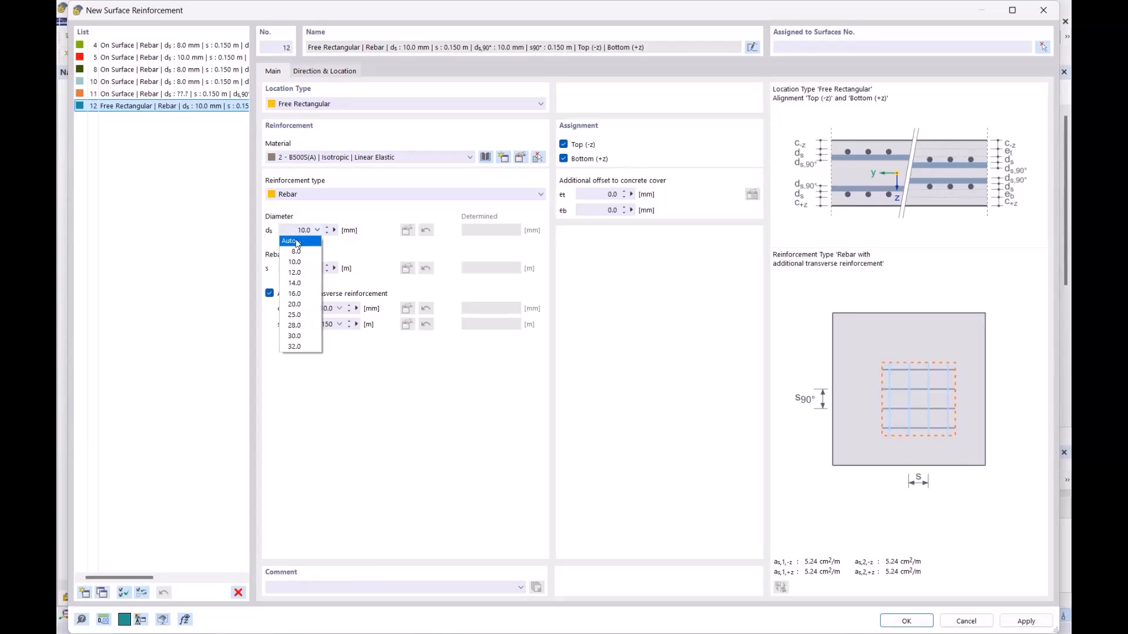
click(297, 241)
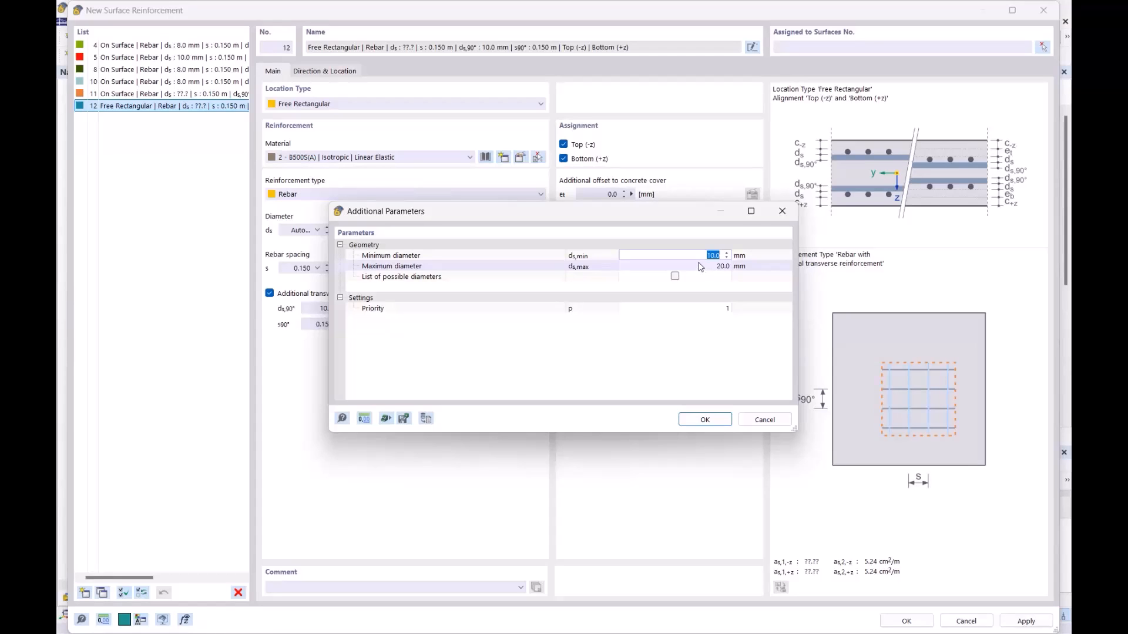
drag(649, 209, 695, 187)
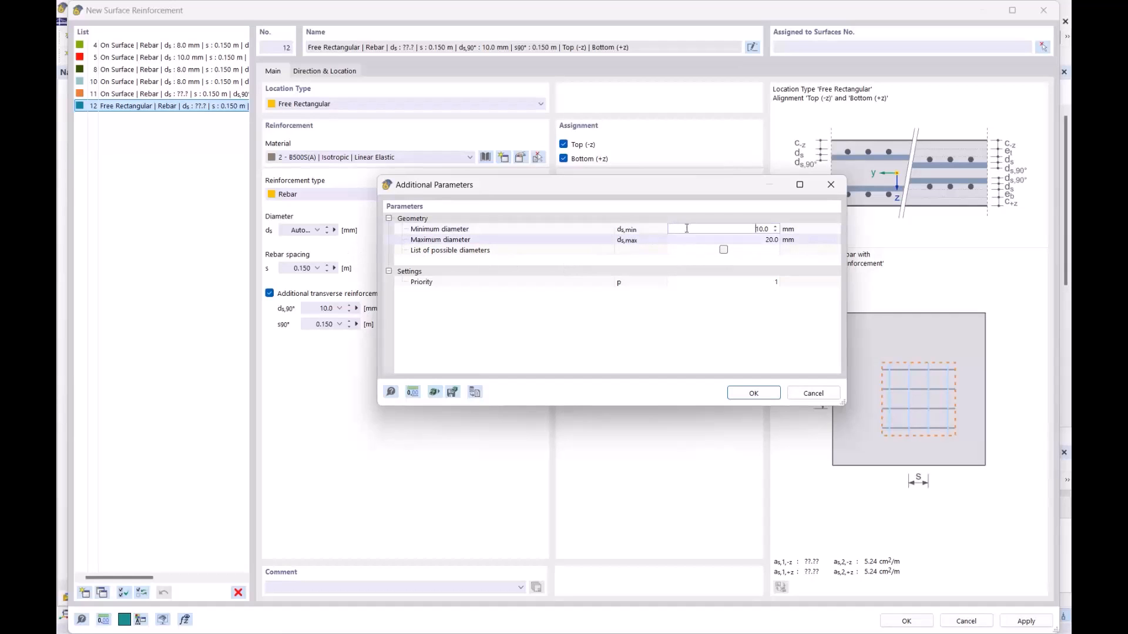
drag(443, 187, 483, 304)
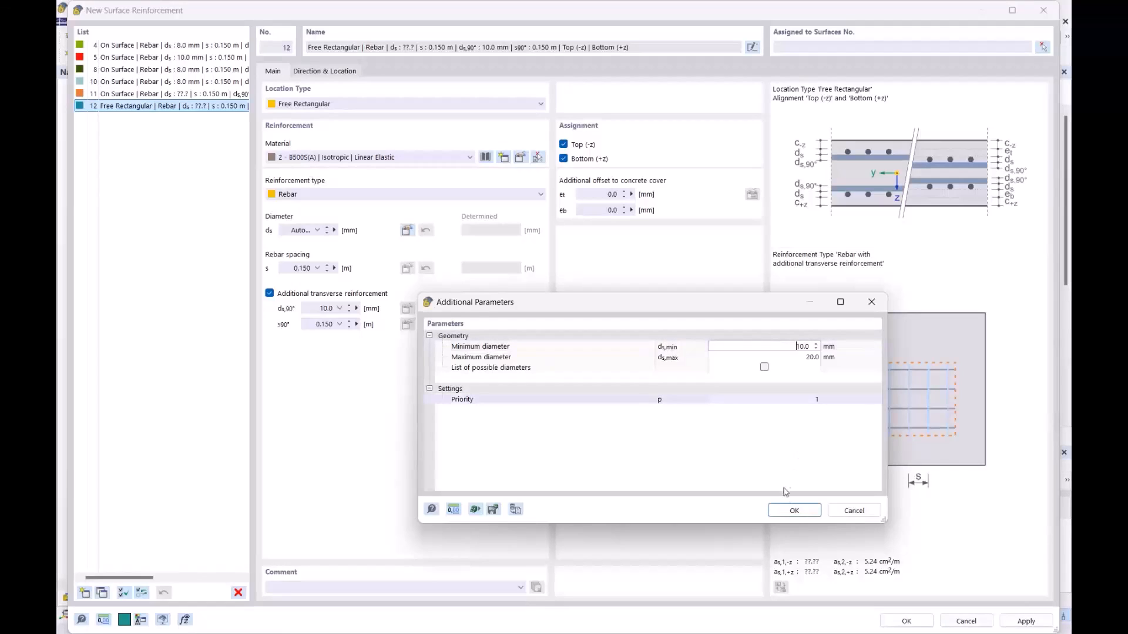
click(795, 512)
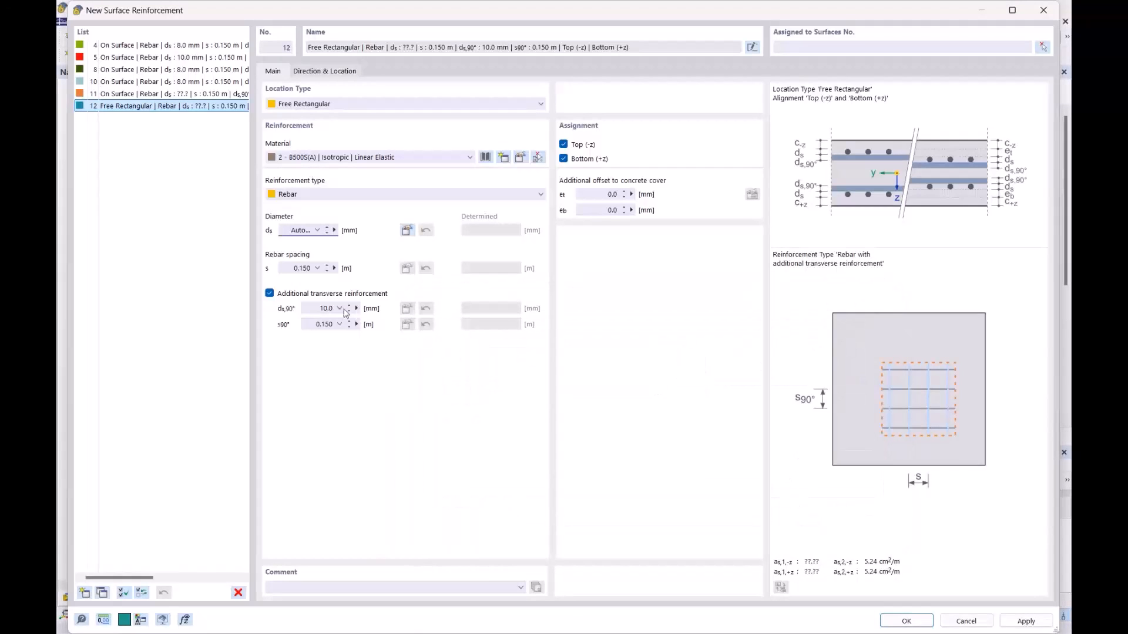
Set the transverse rebar diameter to automatic with its default parameters and assign the reinforcement only to the top (-z) side.
click(331, 310)
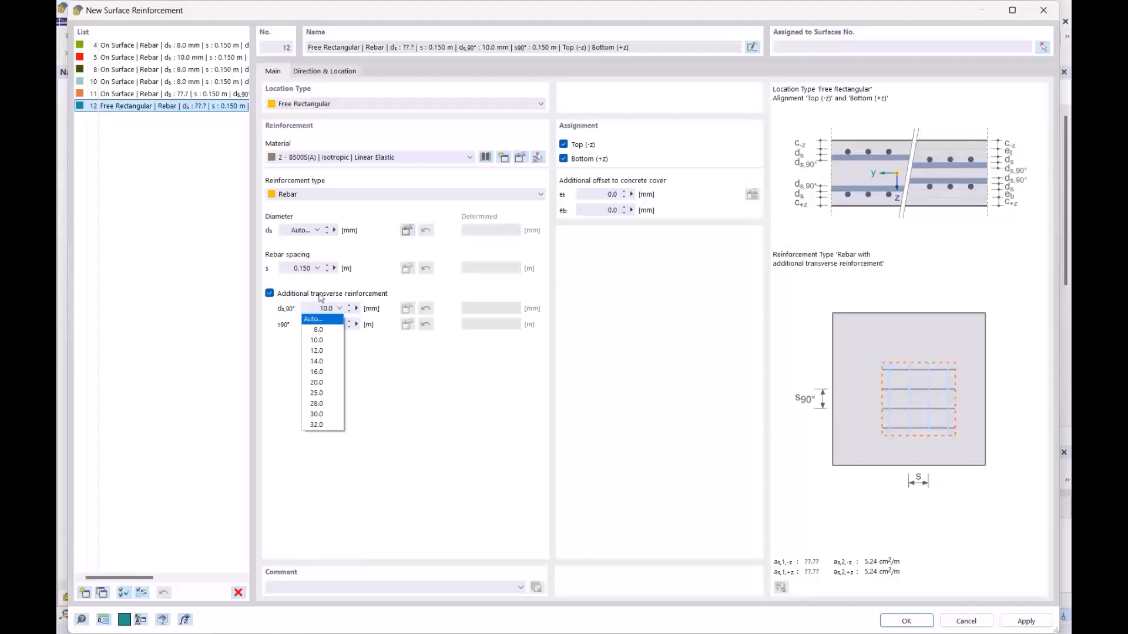
click(318, 320)
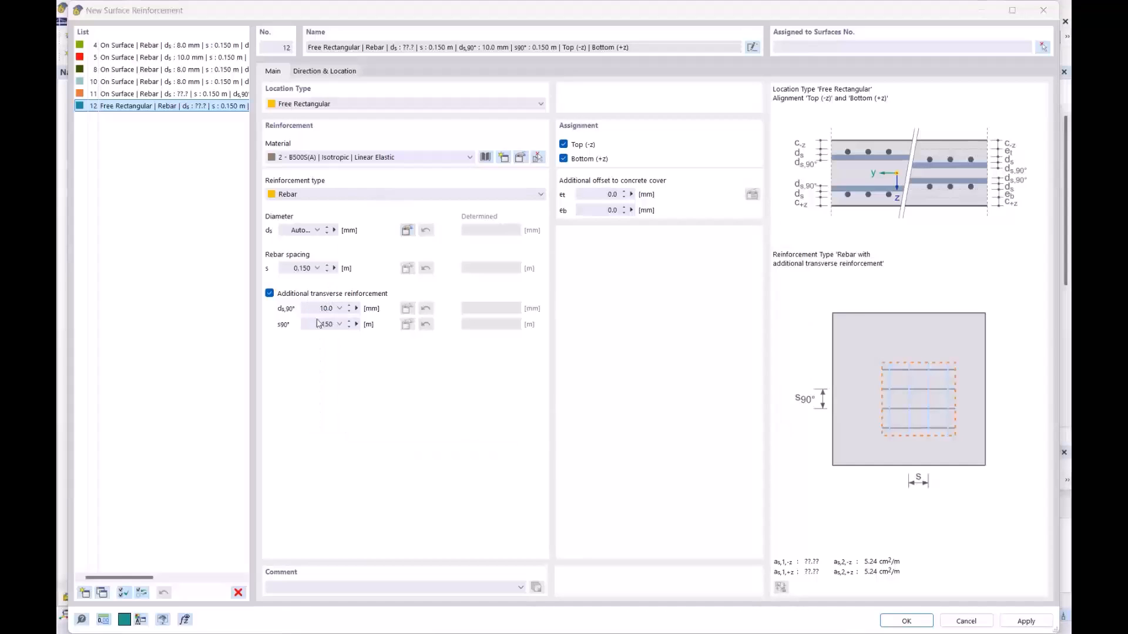
click(705, 420)
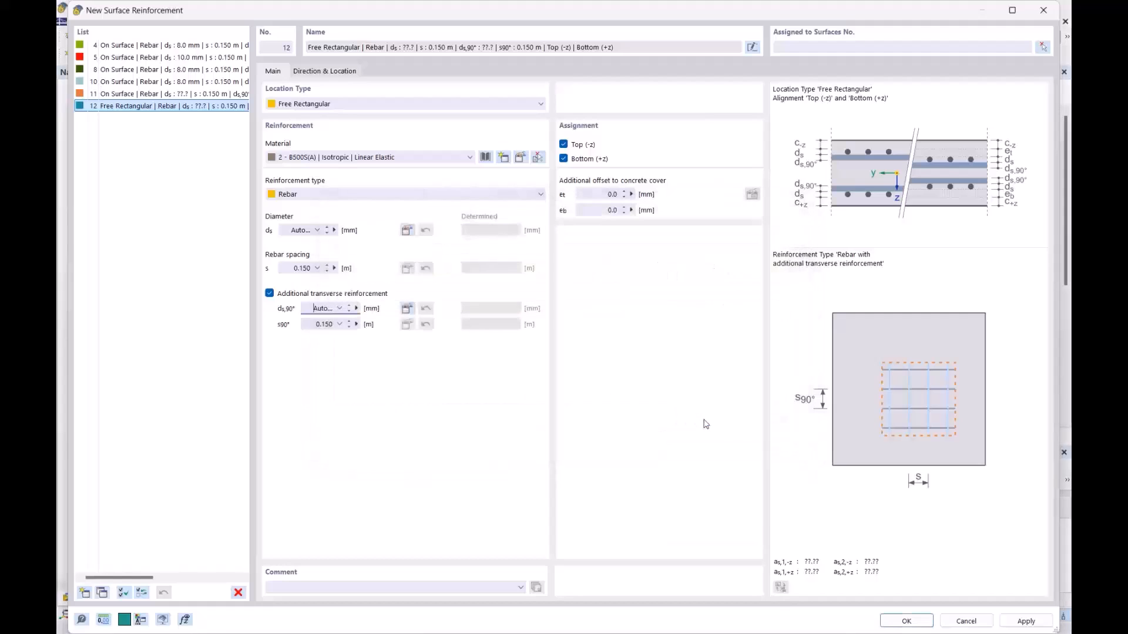
click(323, 71)
click(281, 73)
click(564, 158)
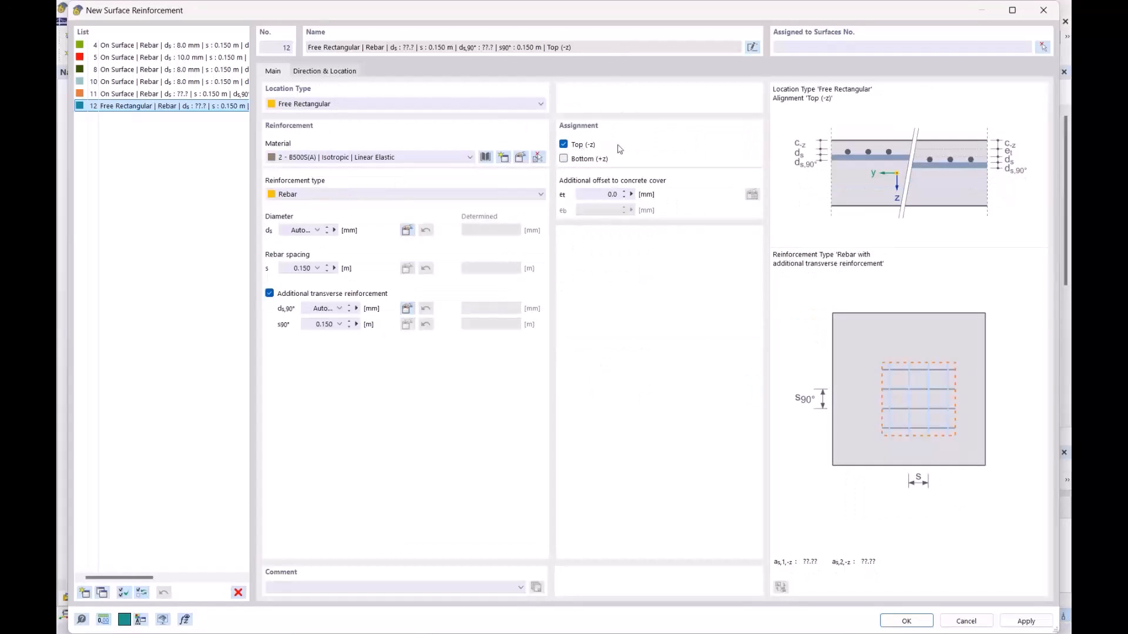
Define the reinforcement location by center and sides of the rectangle, with sides a and b of 1 m each.
click(307, 72)
click(600, 189)
click(602, 233)
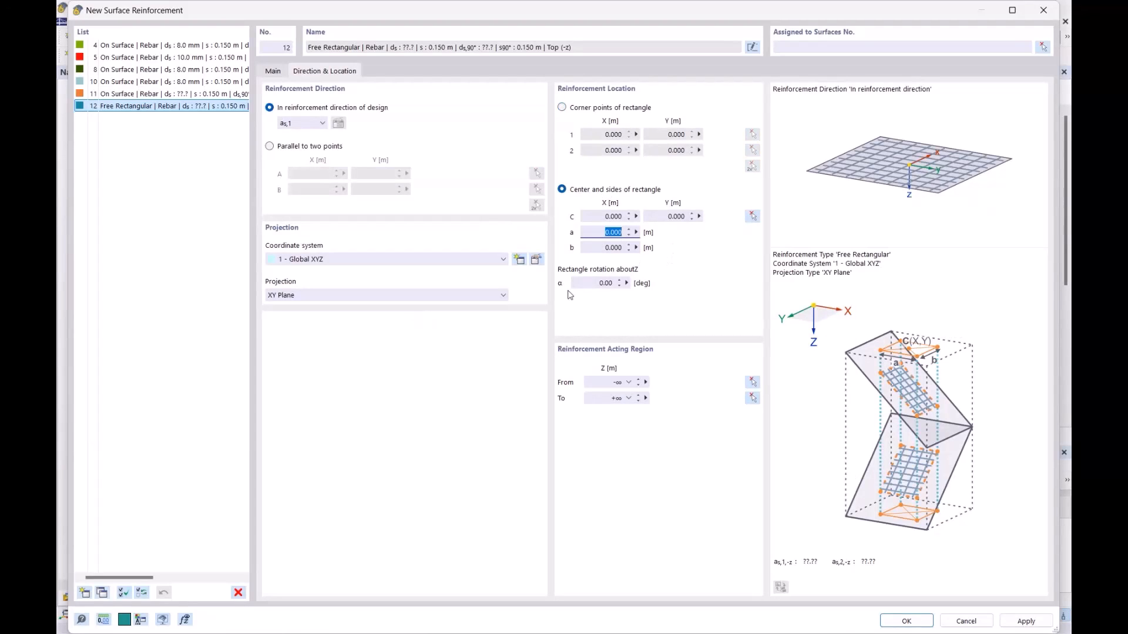
text(1)
key(Tab)
text(1)
key(Return)
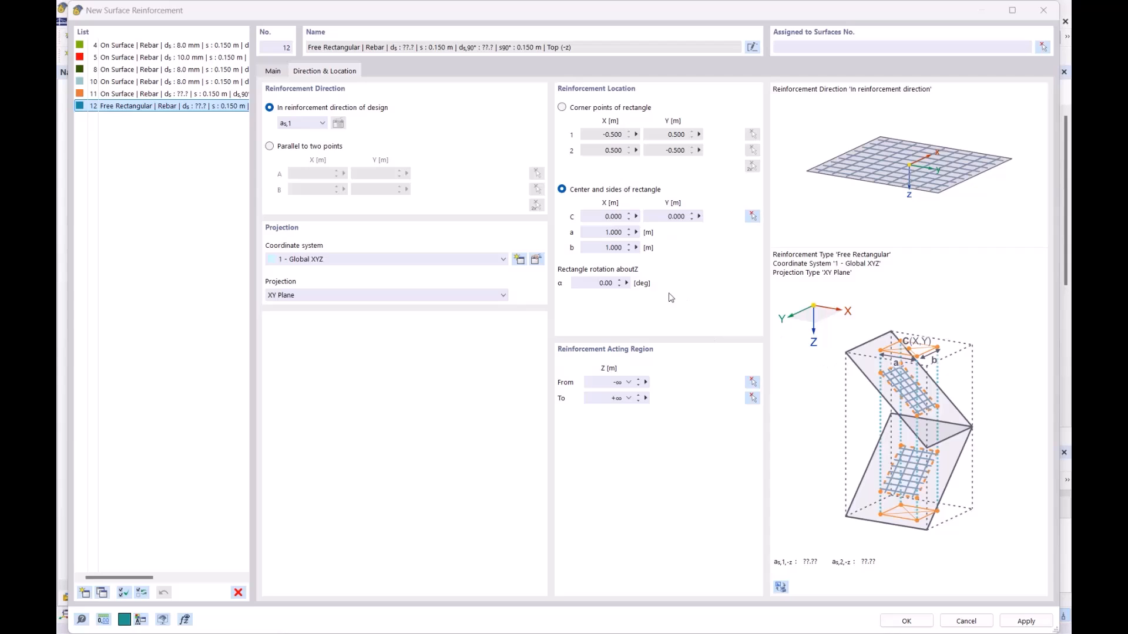
Centre the reinforcement rectangle on the column head at X 17.5 m, Y 7.5 m and save the new surface reinforcement.
click(751, 215)
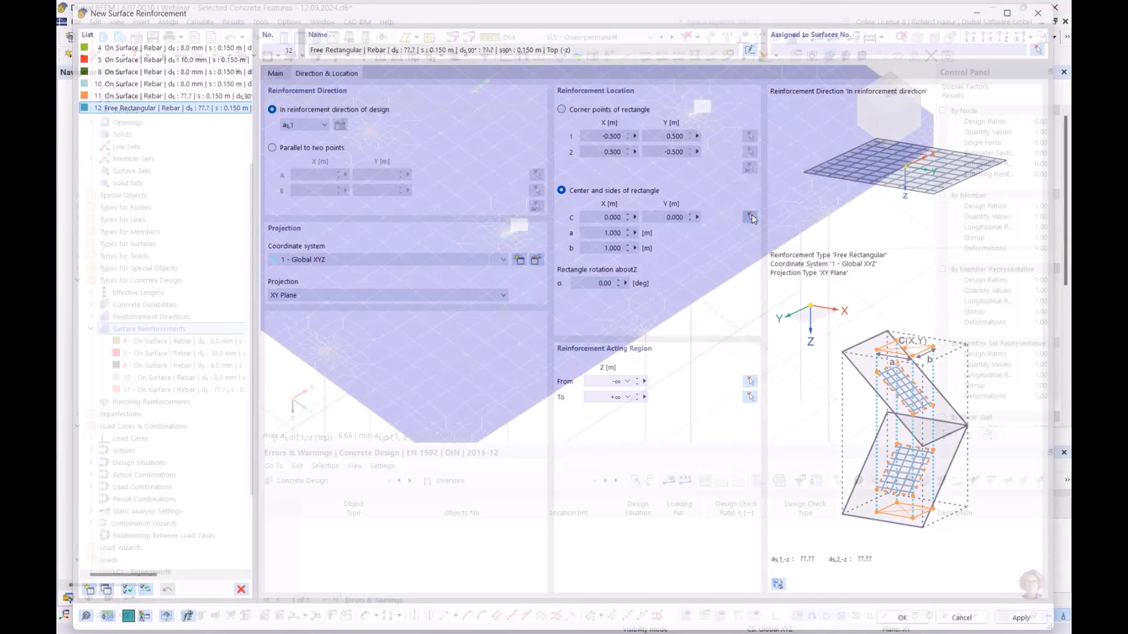
scroll(509, 226, up, 5)
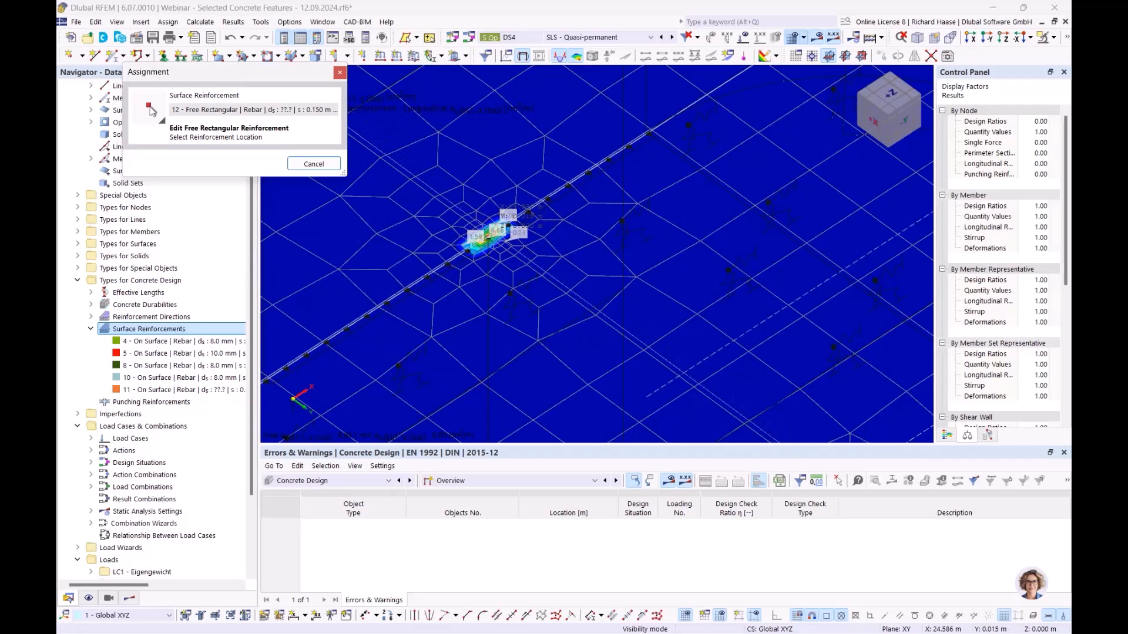
click(508, 225)
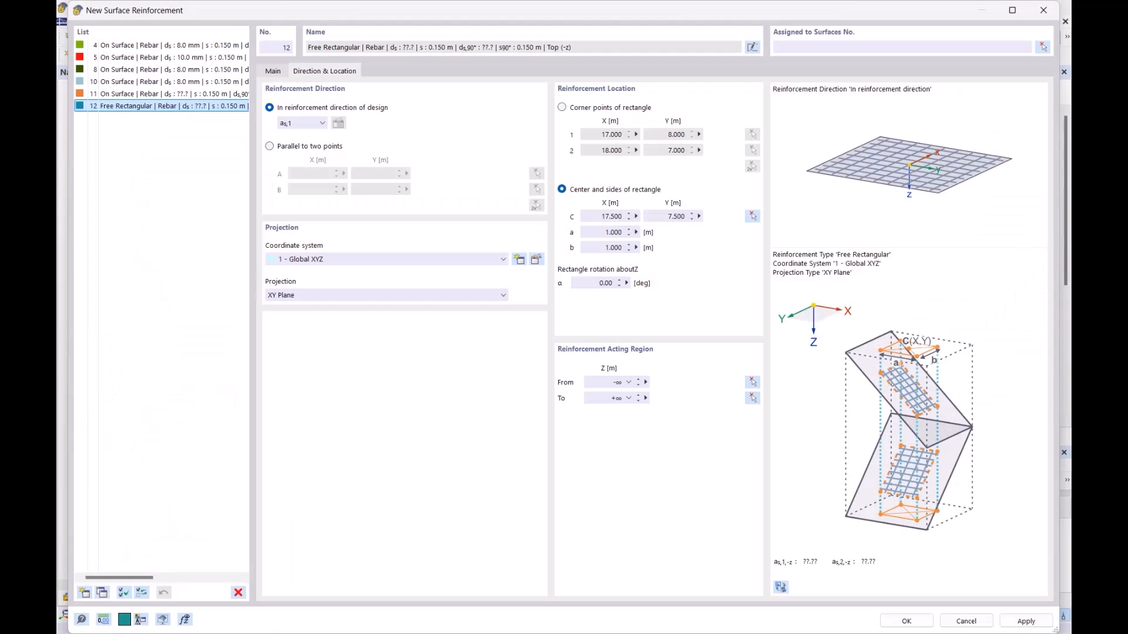
click(908, 621)
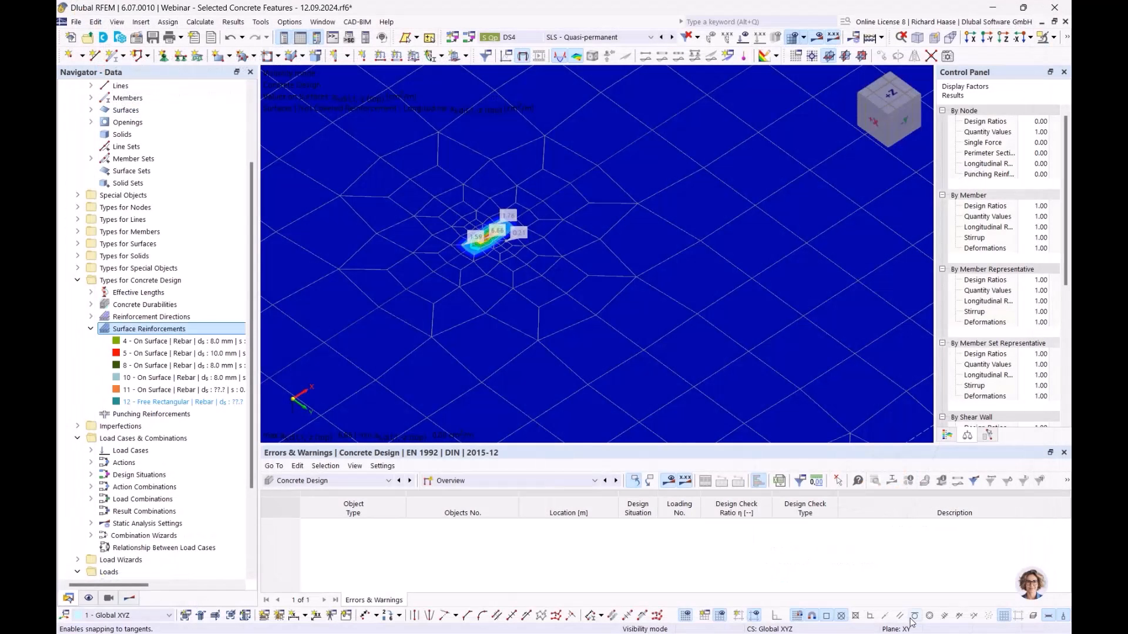
Assign free rectangular reinforcement 12 to roof slab surface 18, agreeing to delete the existing concrete design results.
double_click(207, 403)
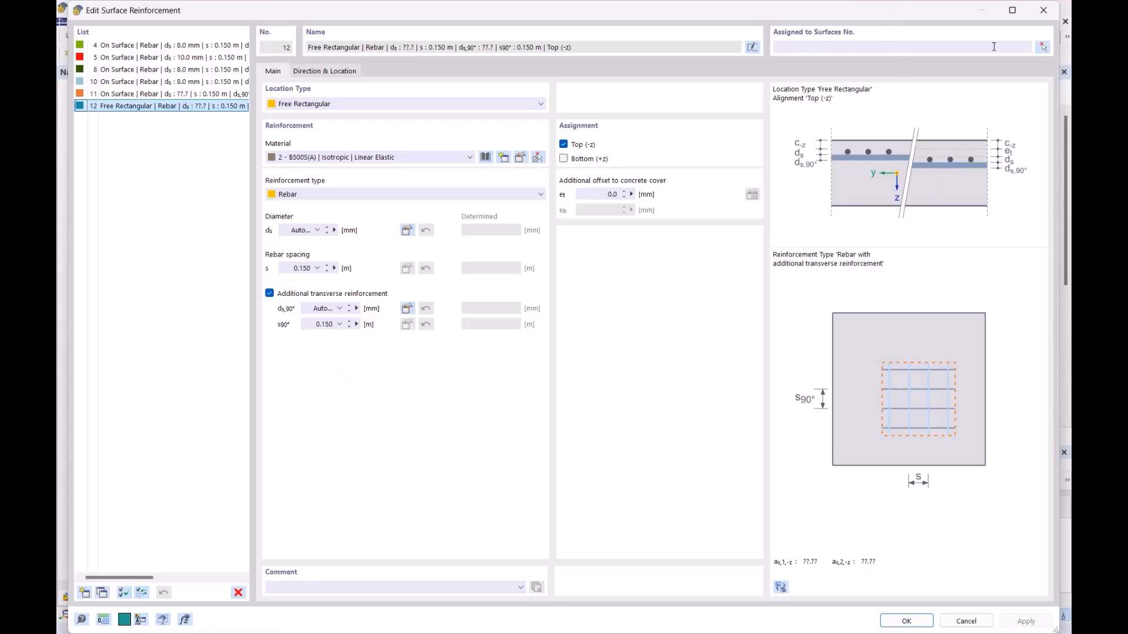
click(1042, 47)
click(571, 280)
click(254, 206)
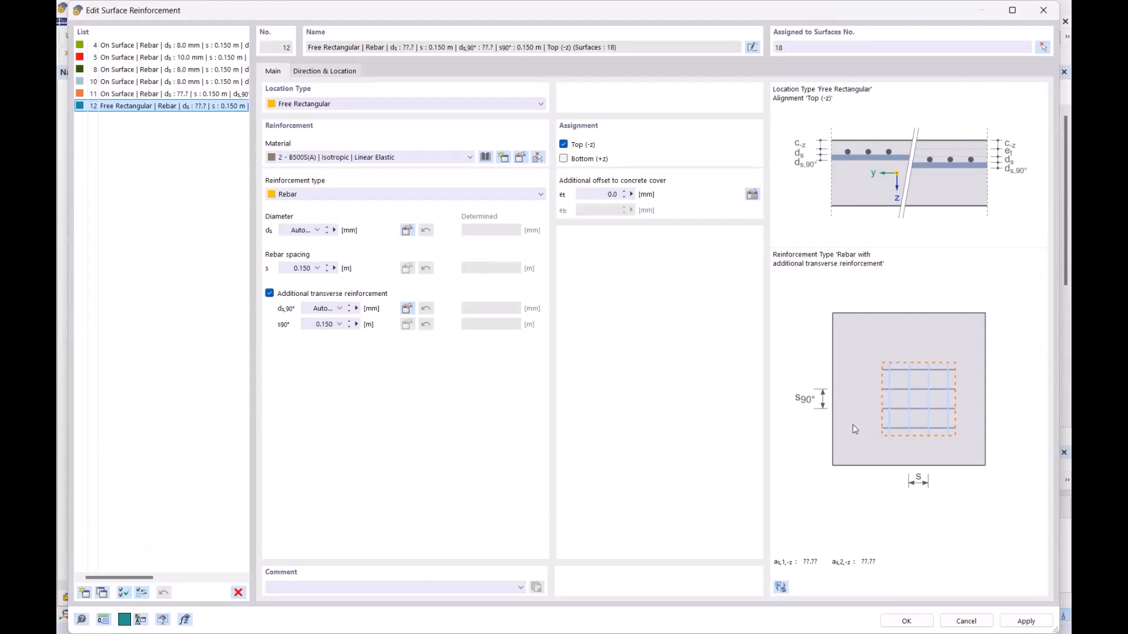
click(906, 621)
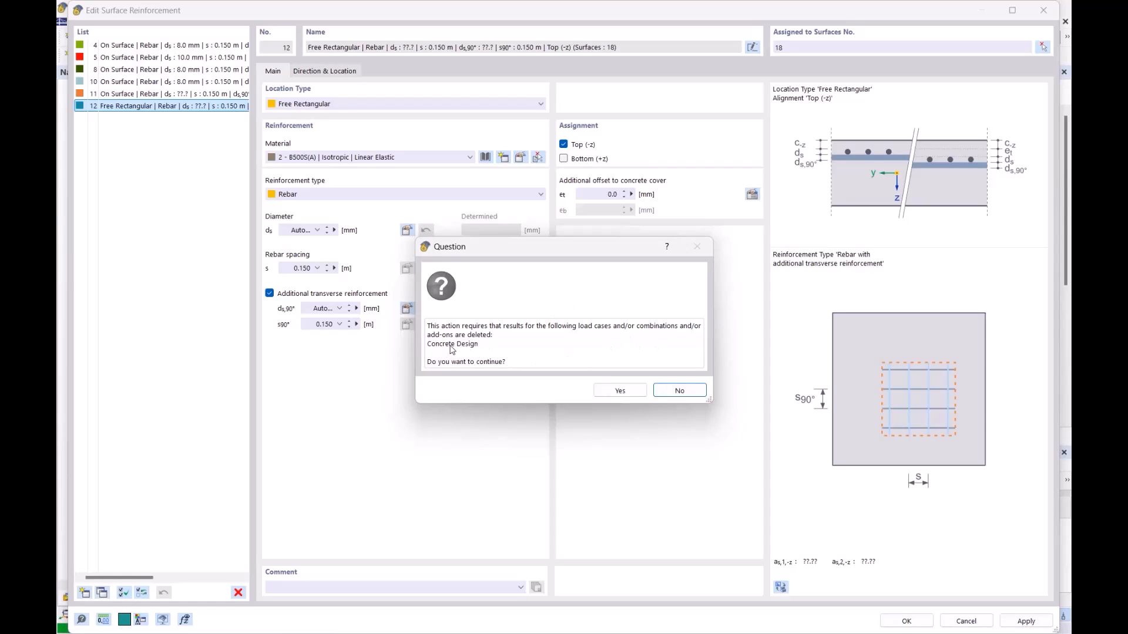
click(621, 394)
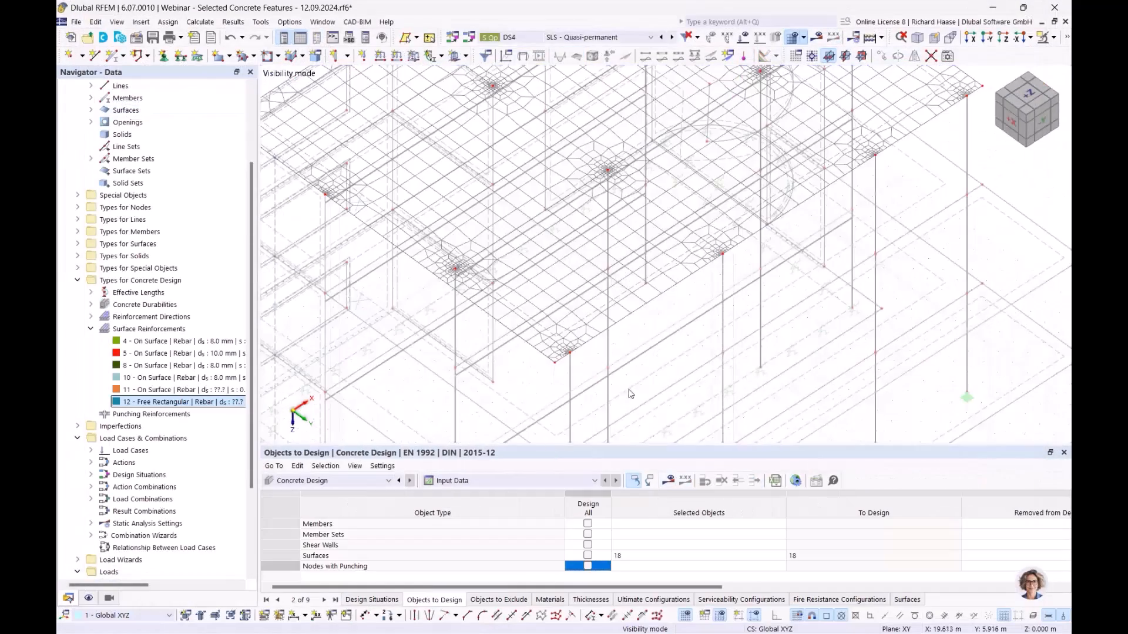
scroll(807, 251, down, 3)
middle_drag(808, 251, 686, 299)
scroll(609, 262, up, 4)
middle_drag(670, 189, 627, 245)
scroll(629, 294, down, 2)
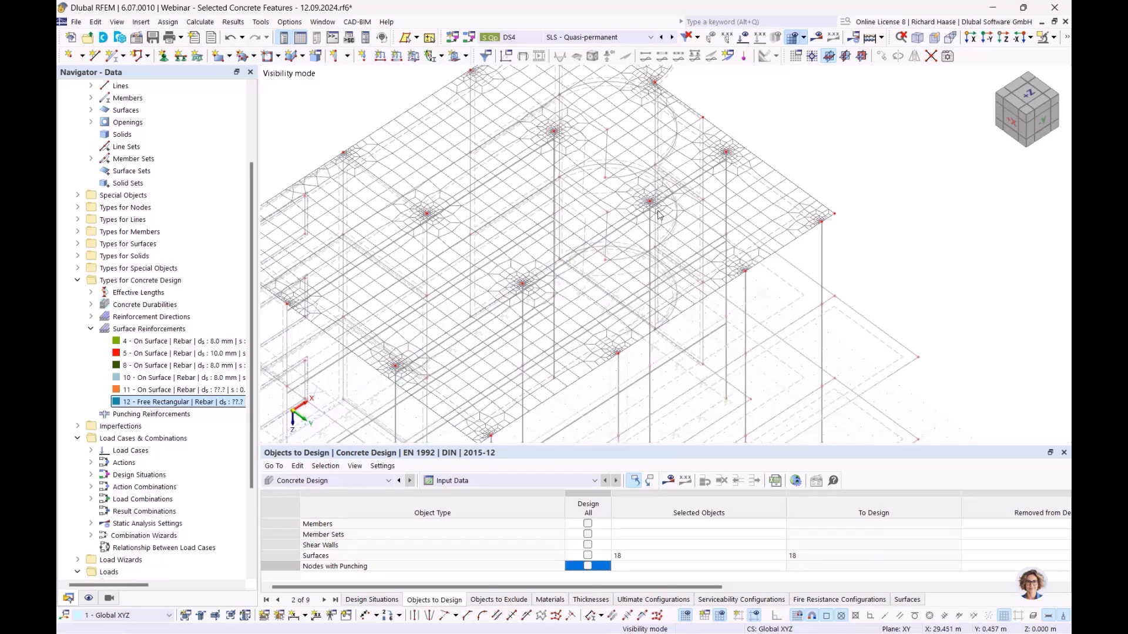
scroll(608, 161, down, 2)
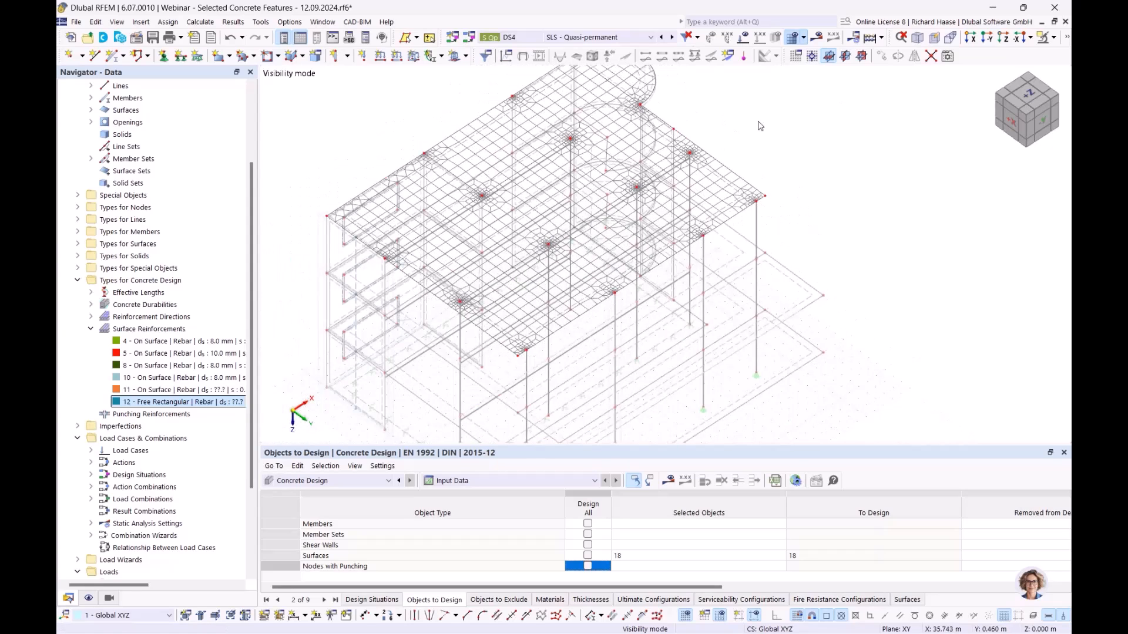
middle_drag(759, 126, 739, 147)
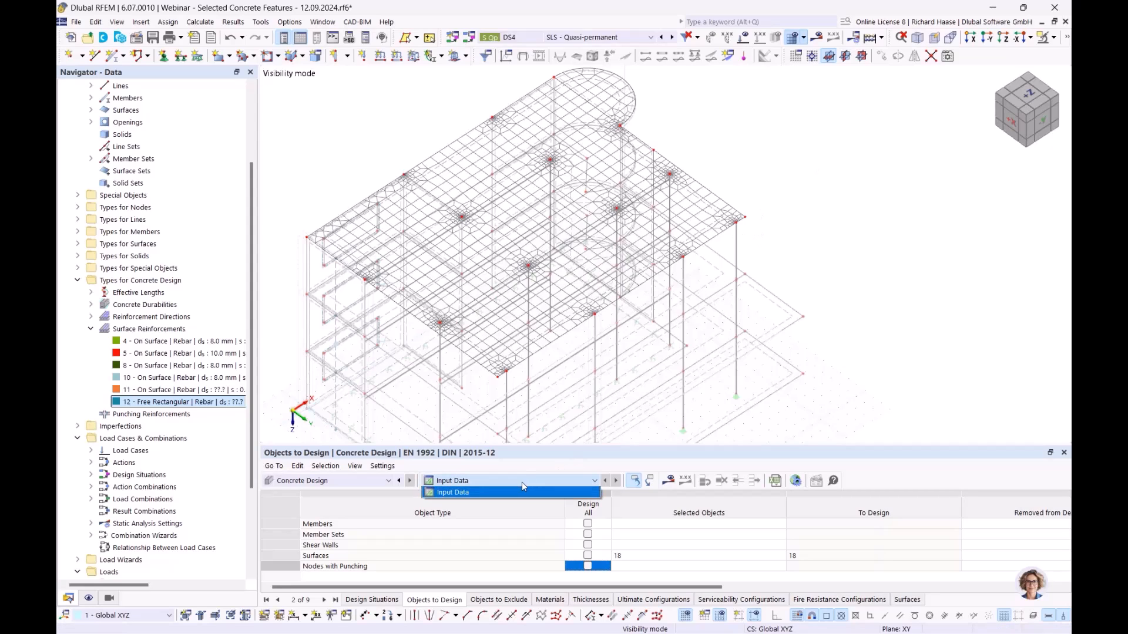
Delete the free rectangular surface reinforcement 12 from the concrete design types.
click(200, 402)
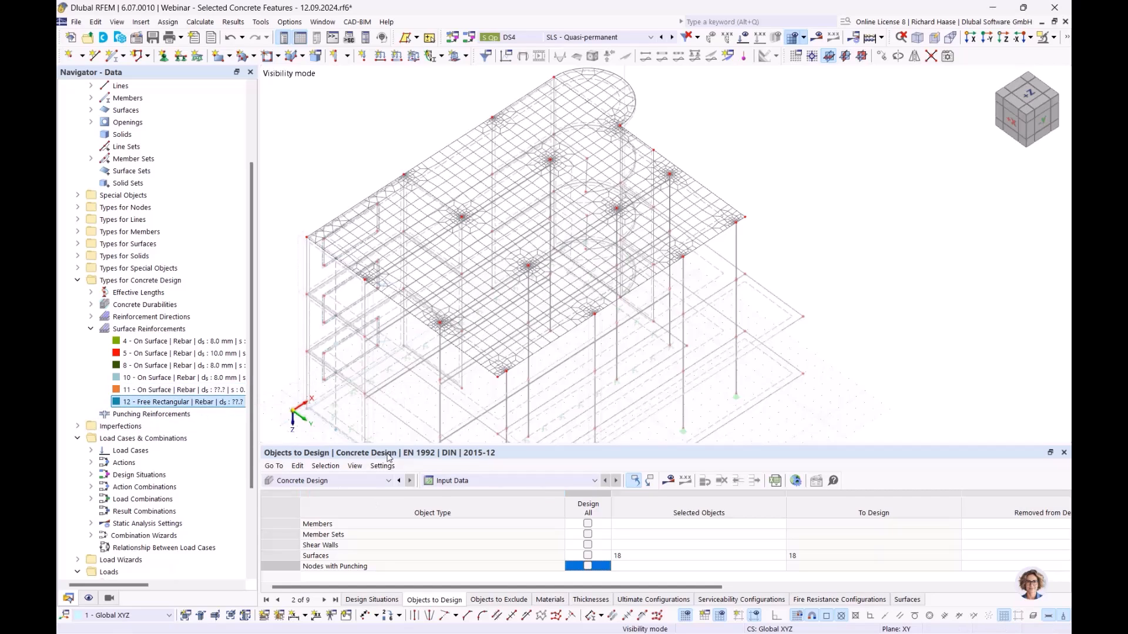
right_click(164, 404)
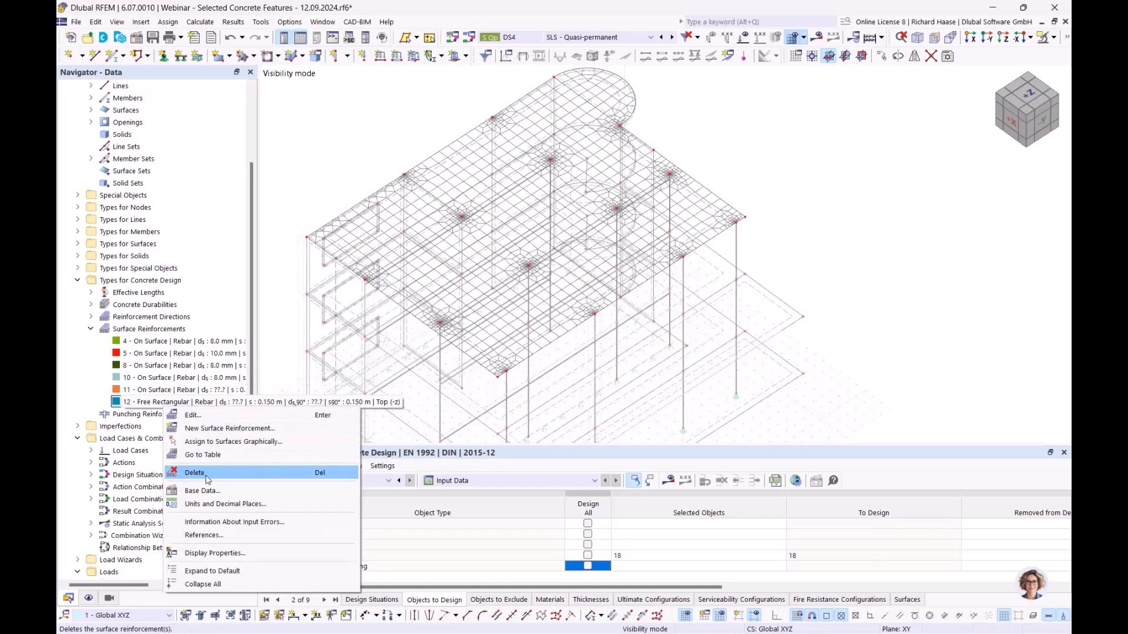
click(195, 473)
click(555, 361)
click(176, 391)
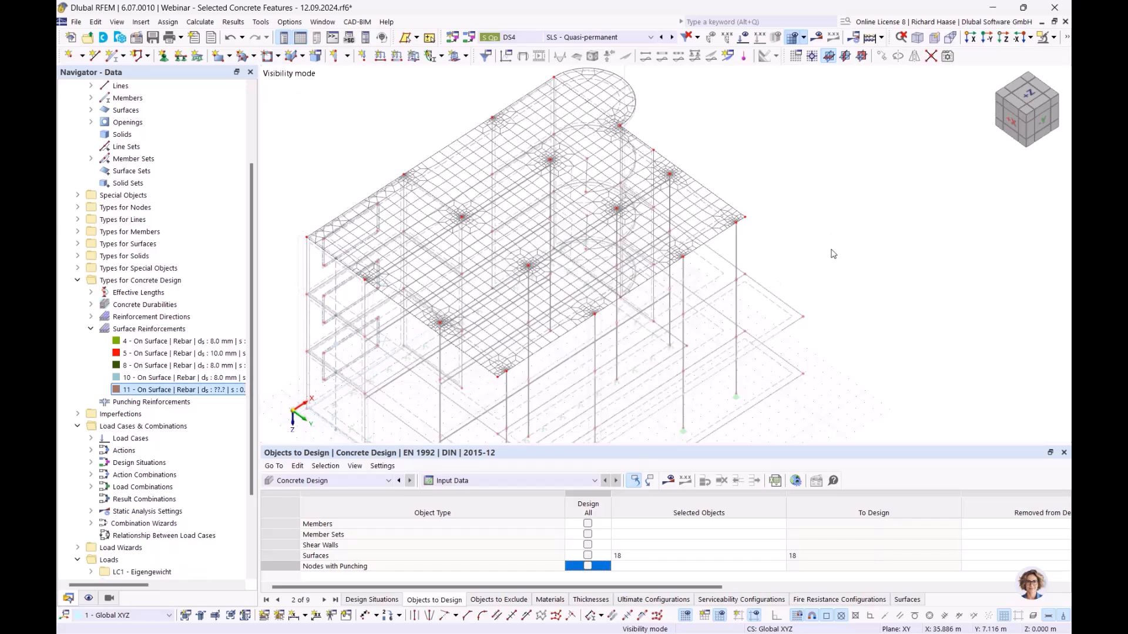
Disable deleting add-on results by changing input data in the concrete design global settings, and display the design results.
click(462, 482)
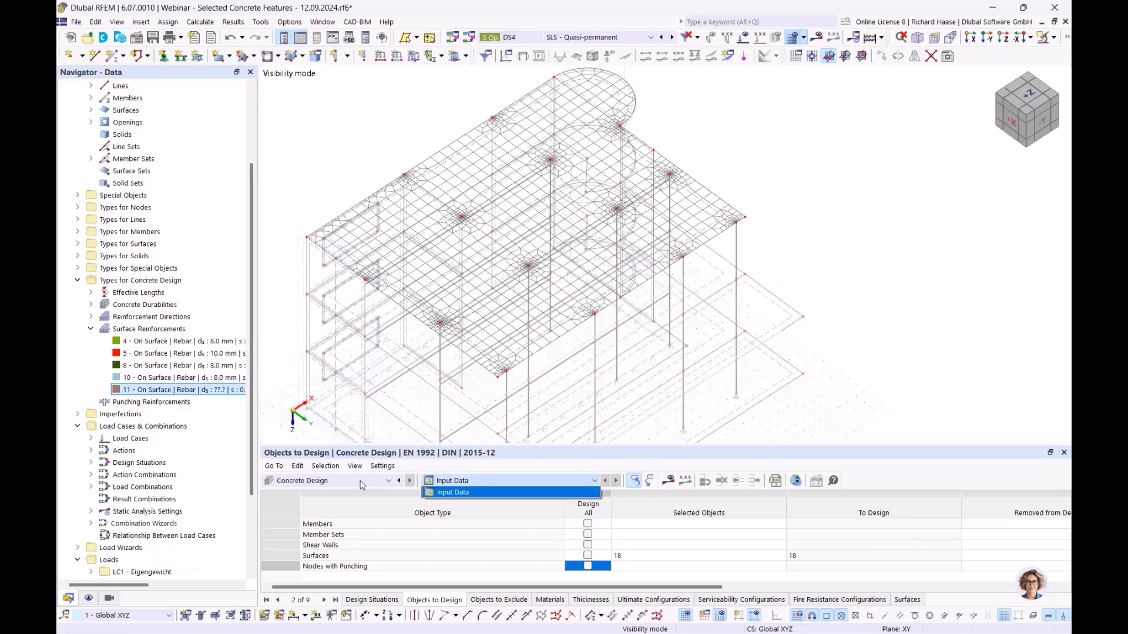
click(498, 482)
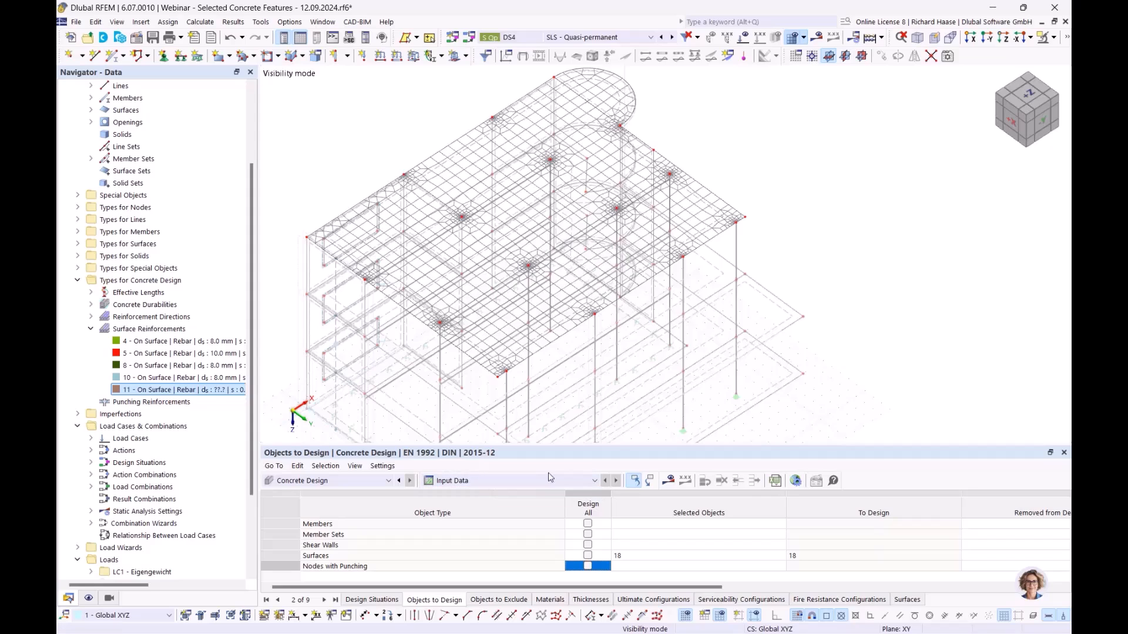
click(797, 481)
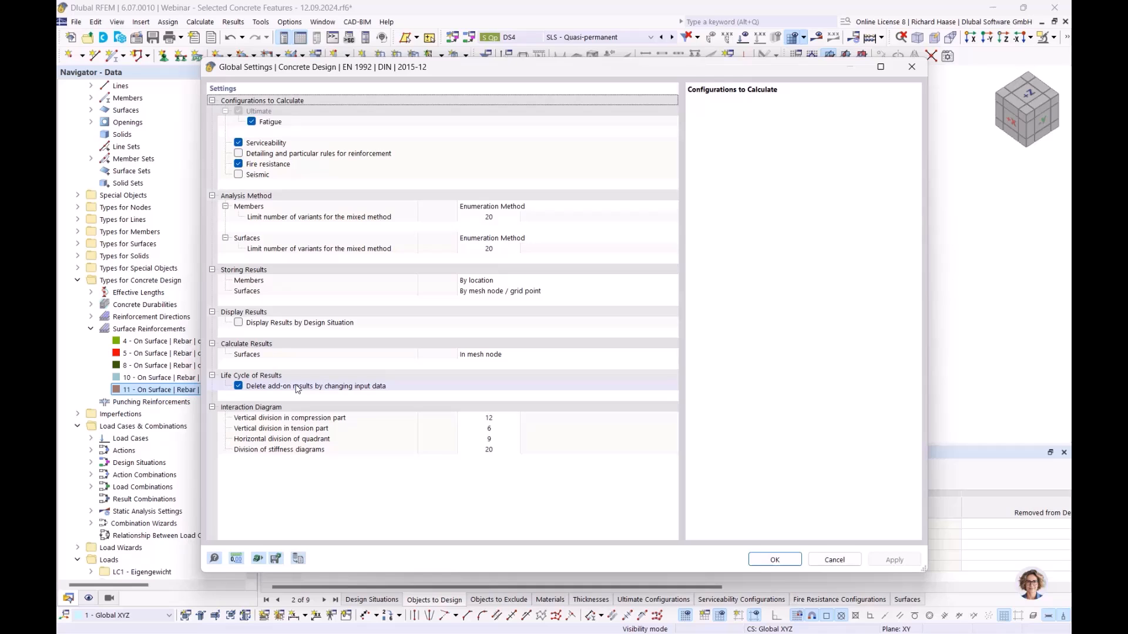
click(238, 386)
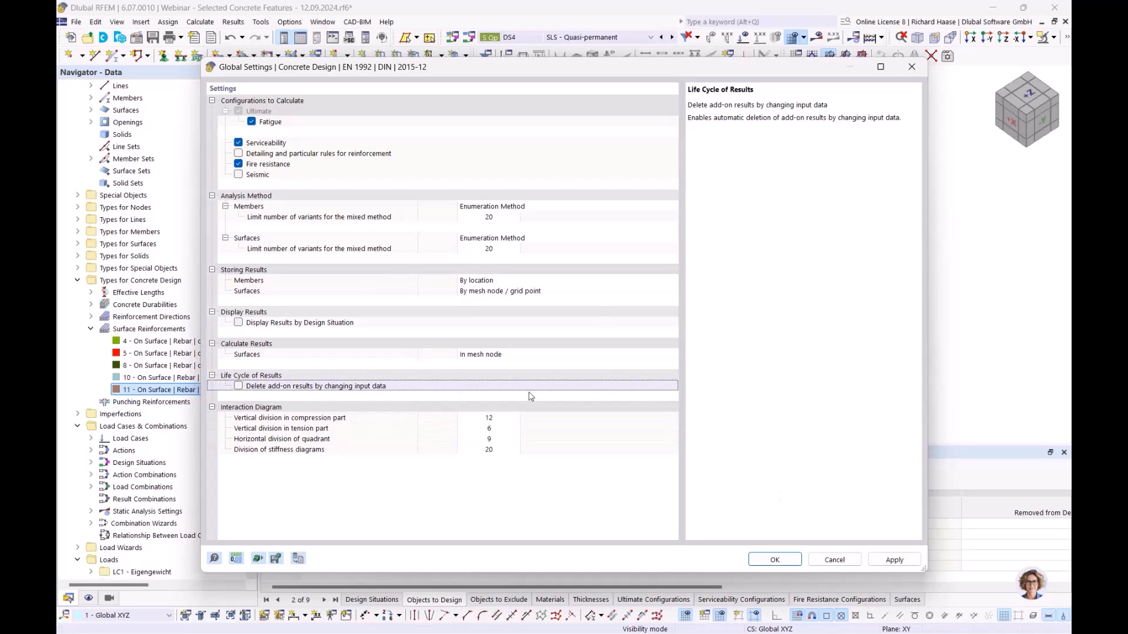
click(776, 560)
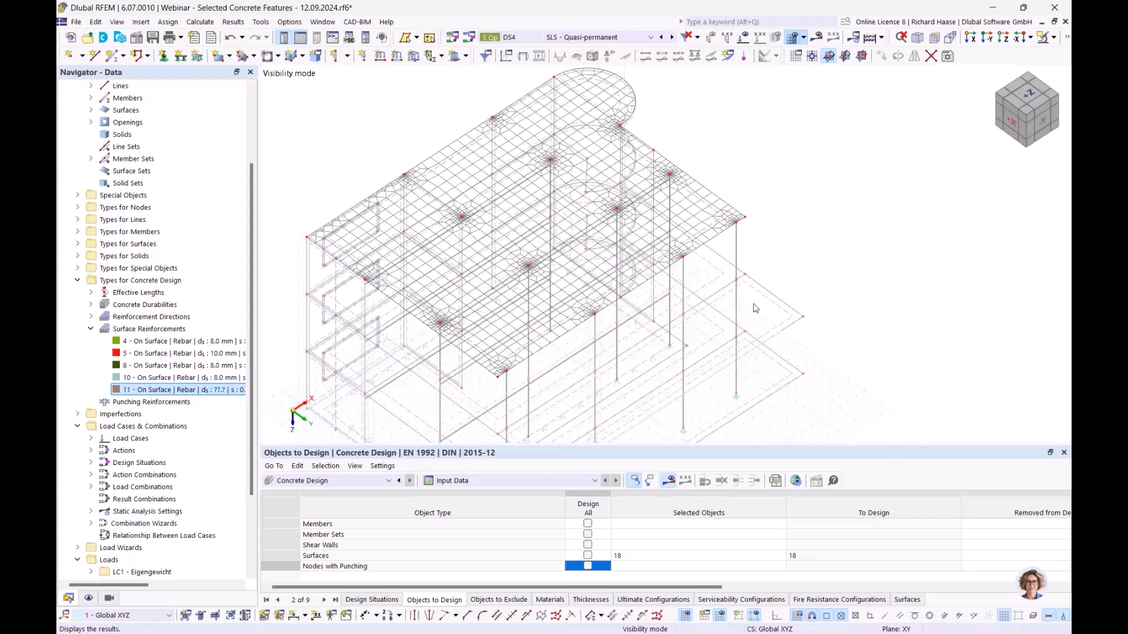
click(675, 480)
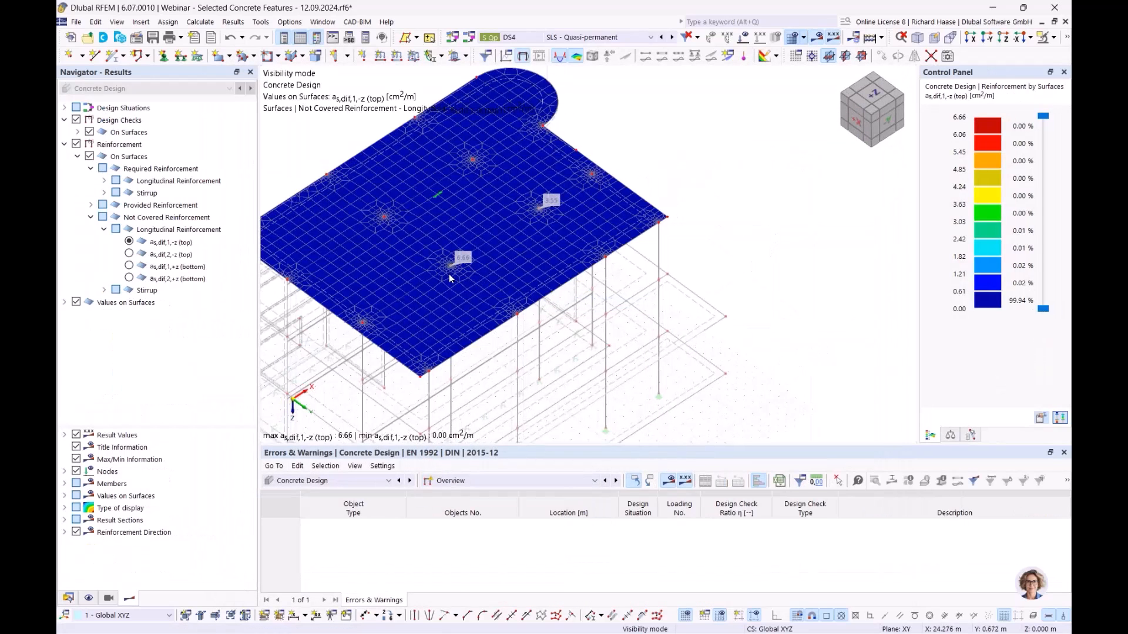
Create a new surface reinforcement with the location type Free Rectangular for the column head with not covered reinforcement.
scroll(450, 270, up, 5)
click(68, 599)
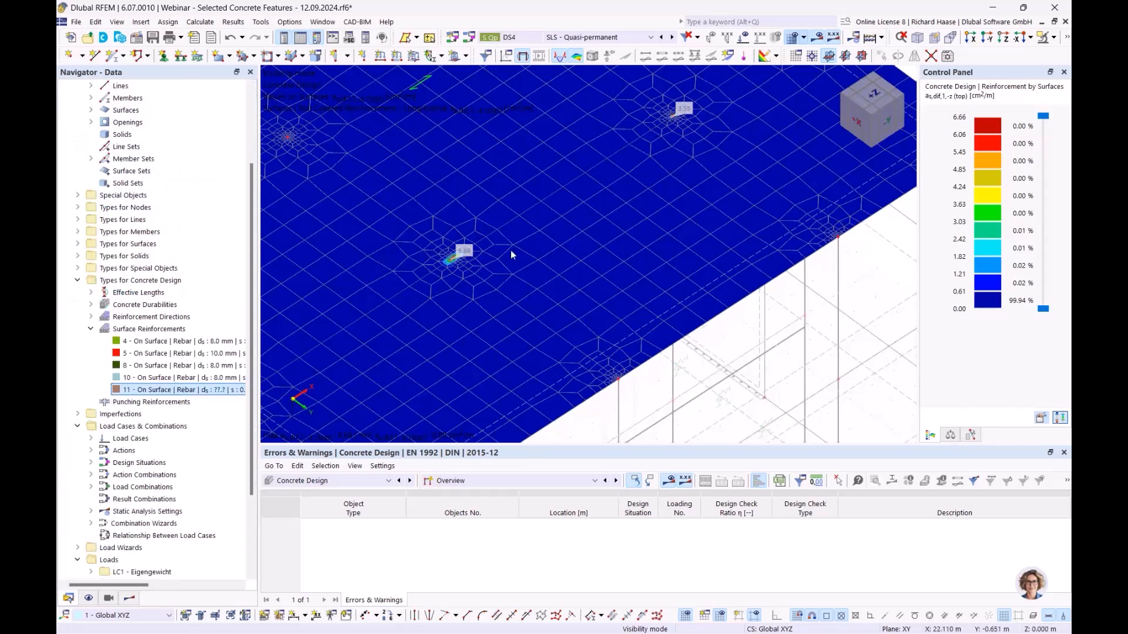
right_click(165, 330)
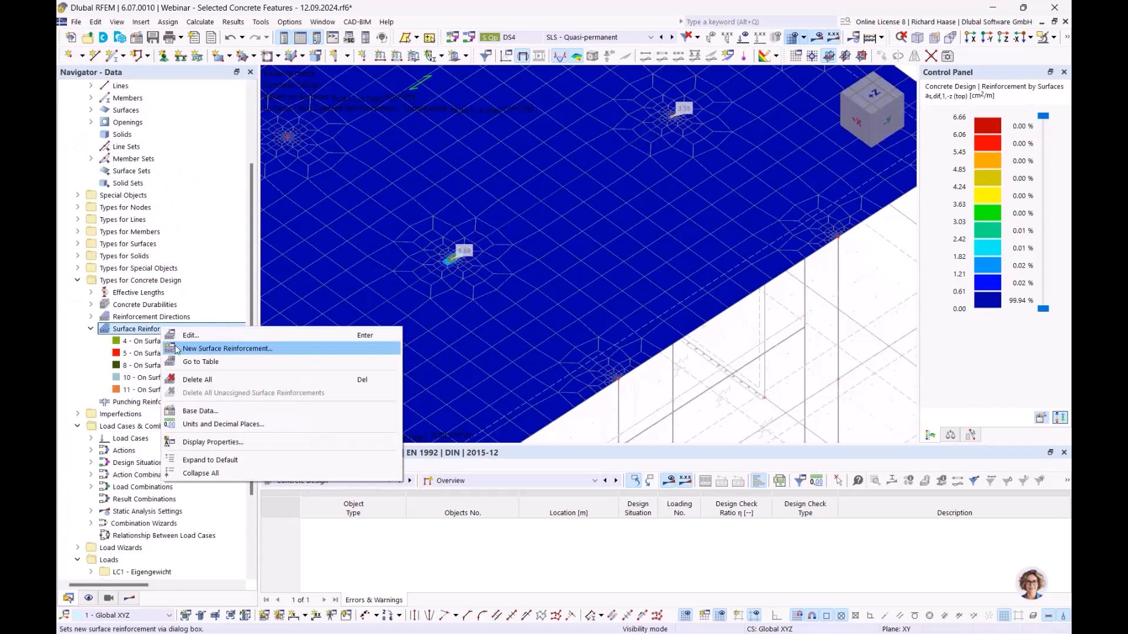
click(176, 349)
click(283, 104)
click(303, 129)
Activate additional transverse reinforcement and set both rebar diameters ds and ds,90° to automatic, accepting their default parameters.
click(289, 293)
click(317, 230)
click(297, 343)
click(693, 422)
click(340, 308)
click(320, 321)
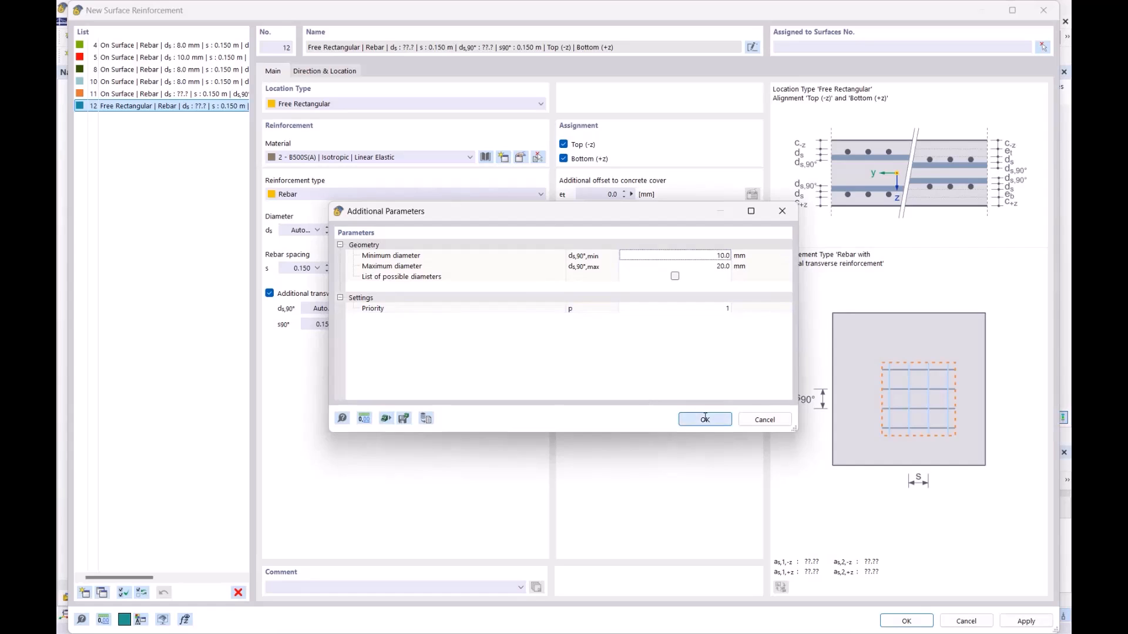
click(705, 420)
Define the reinforcement location by center and sides of the rectangle, setting sides a and b to 1 m.
click(340, 73)
click(563, 189)
click(614, 232)
text(1)
key(Tab)
text(1)
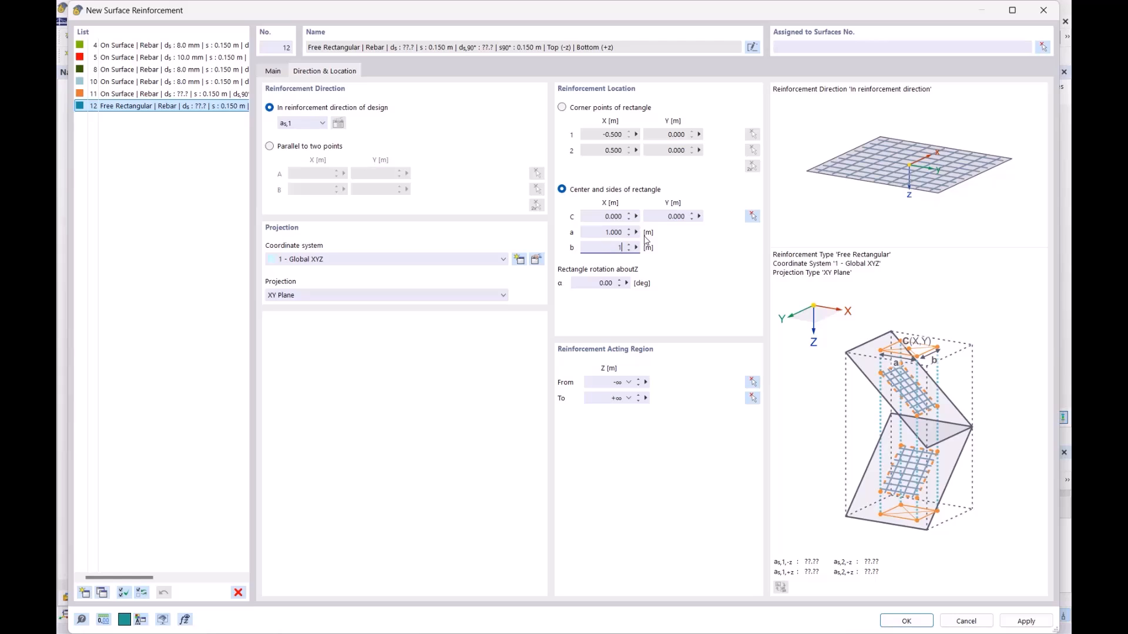
Pick the column head at X 17.5 m, Y 7.5 m as the rectangle's center and save the reinforcement.
click(752, 216)
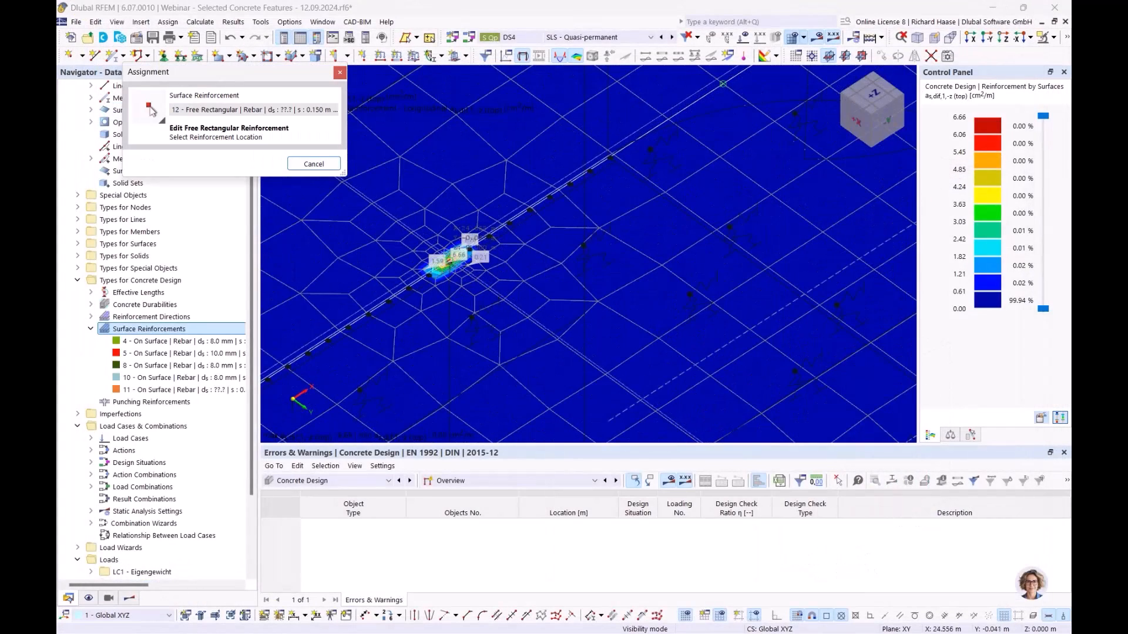
click(454, 262)
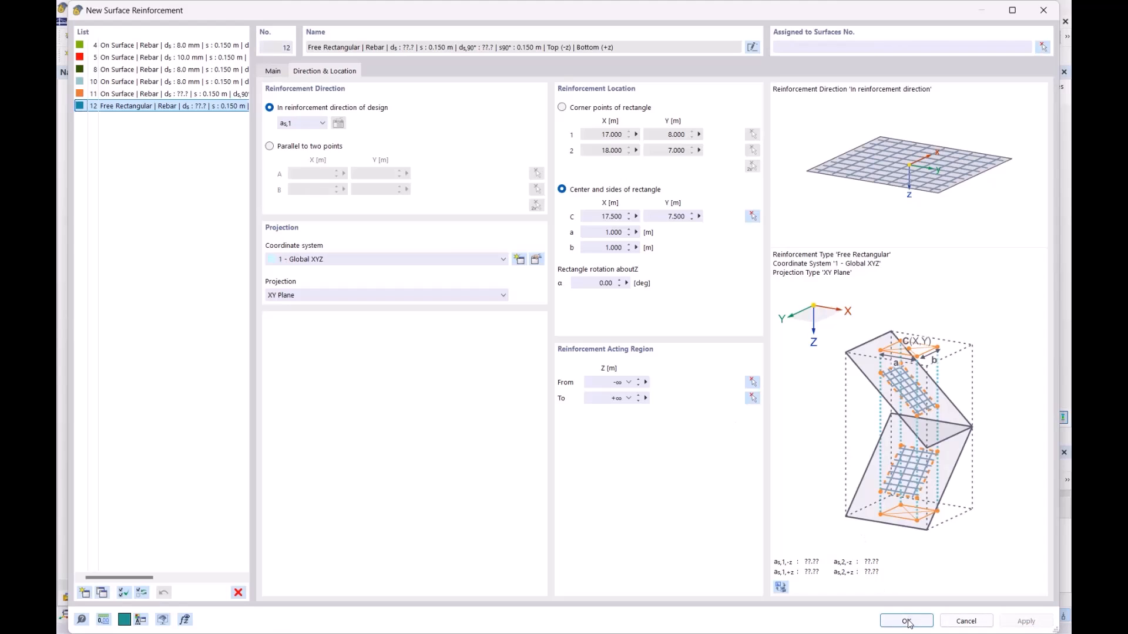
click(907, 621)
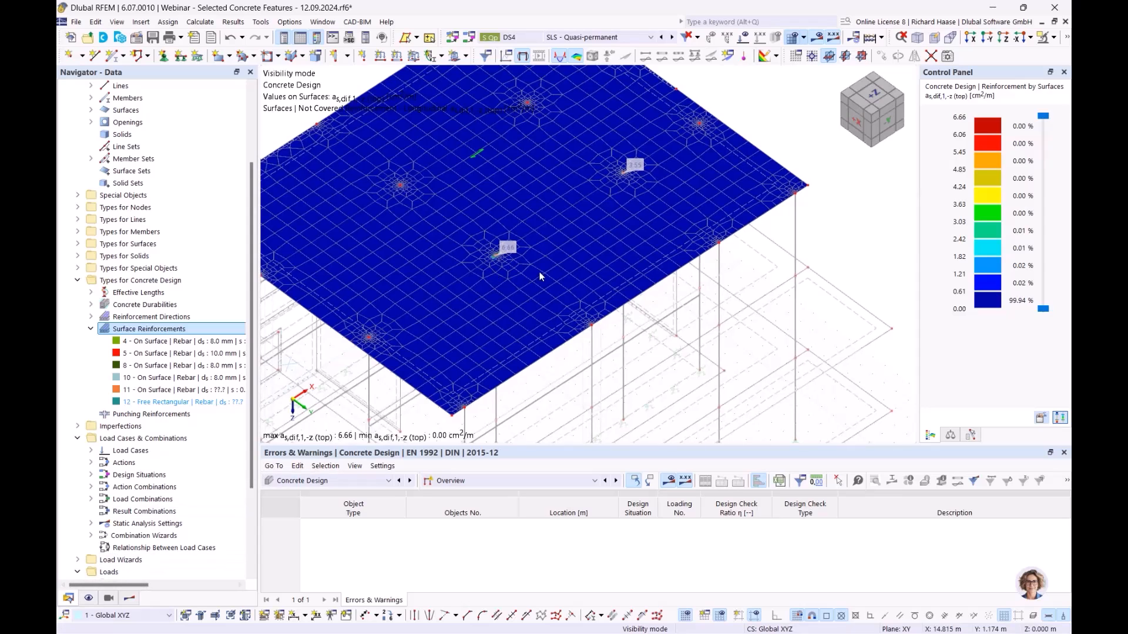
Assign the new free rectangular reinforcement 12 to surface 18.
double_click(170, 401)
click(846, 46)
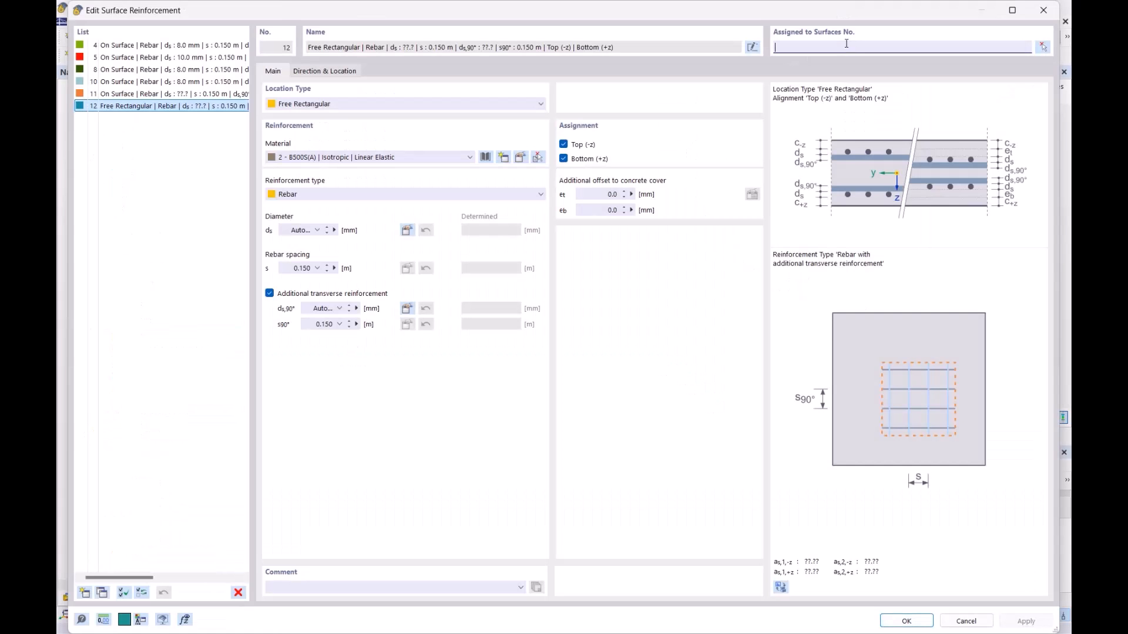
text(18)
click(907, 621)
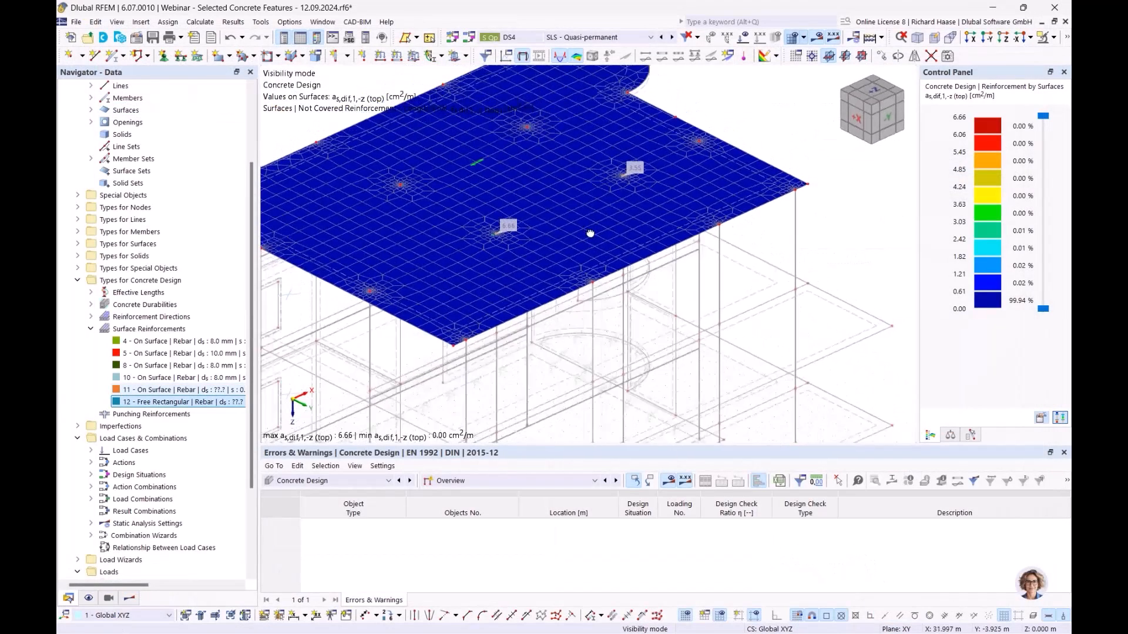
Turn on the display of types for concrete design, hide On Surface longitudinal reinforcement, and inspect the rectangle at the column head.
click(88, 598)
click(89, 304)
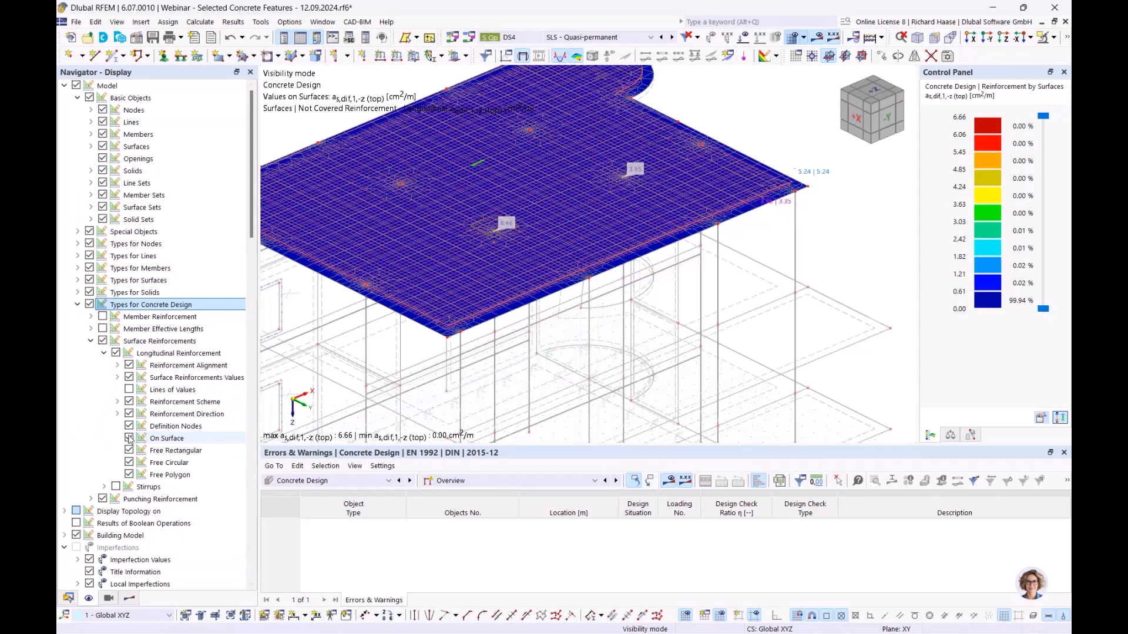
click(129, 438)
scroll(517, 229, up, 5)
ctrl+middle_drag(559, 234, 553, 257)
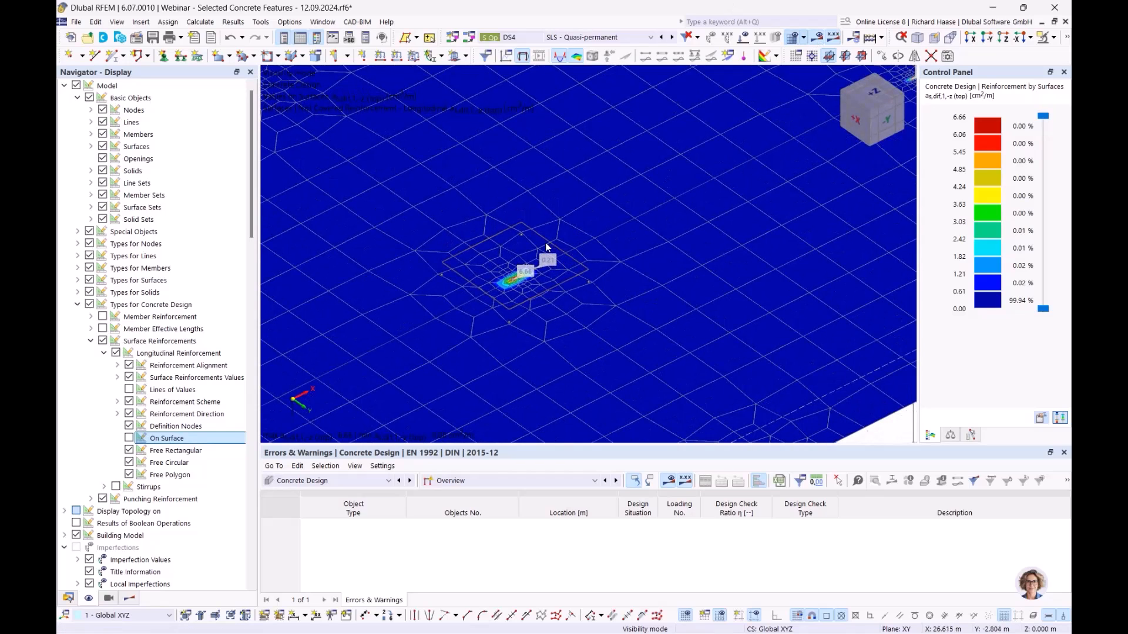
scroll(615, 263, down, 5)
middle_drag(533, 263, 469, 271)
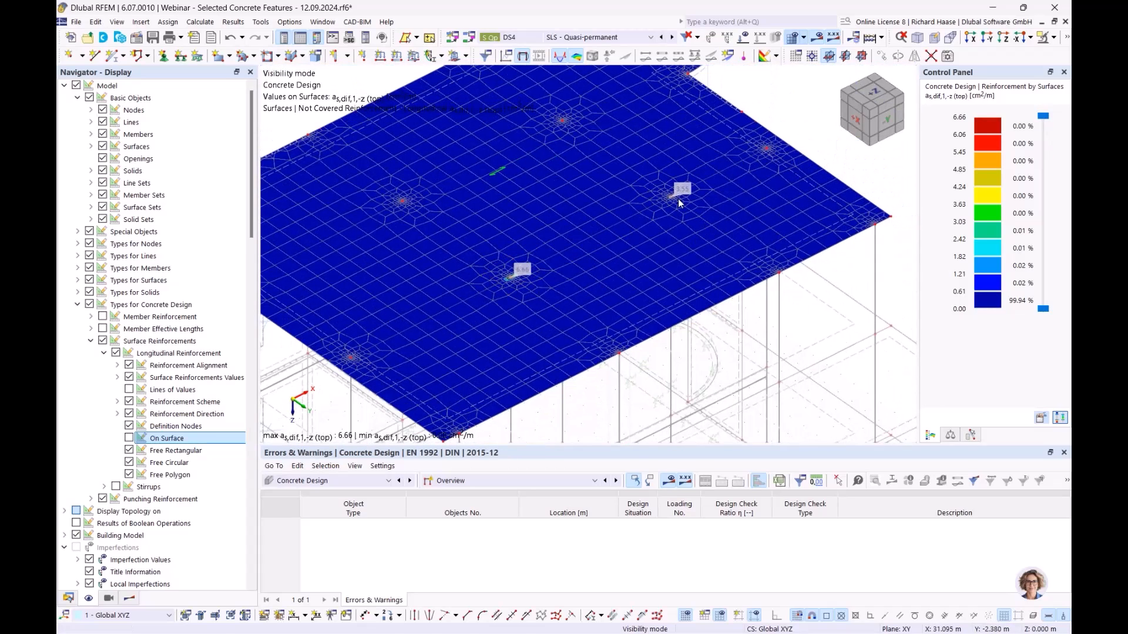
Open the surface reinforcement settings, delete the blank new reinforcement 13, and duplicate free rectangular reinforcement 12.
scroll(672, 200, up, 2)
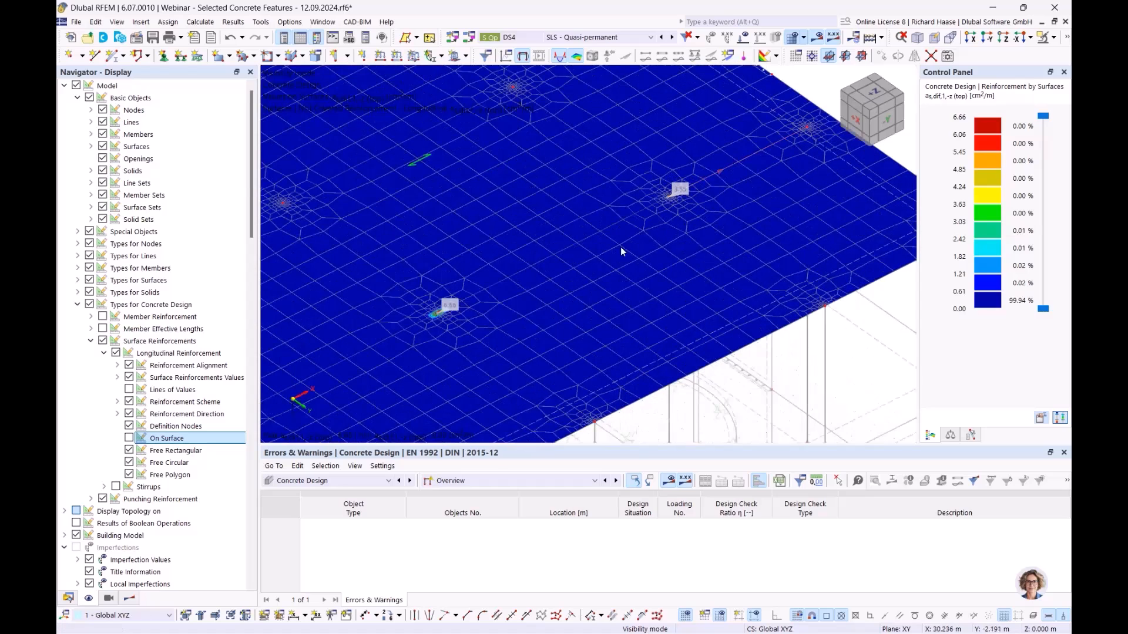
click(68, 598)
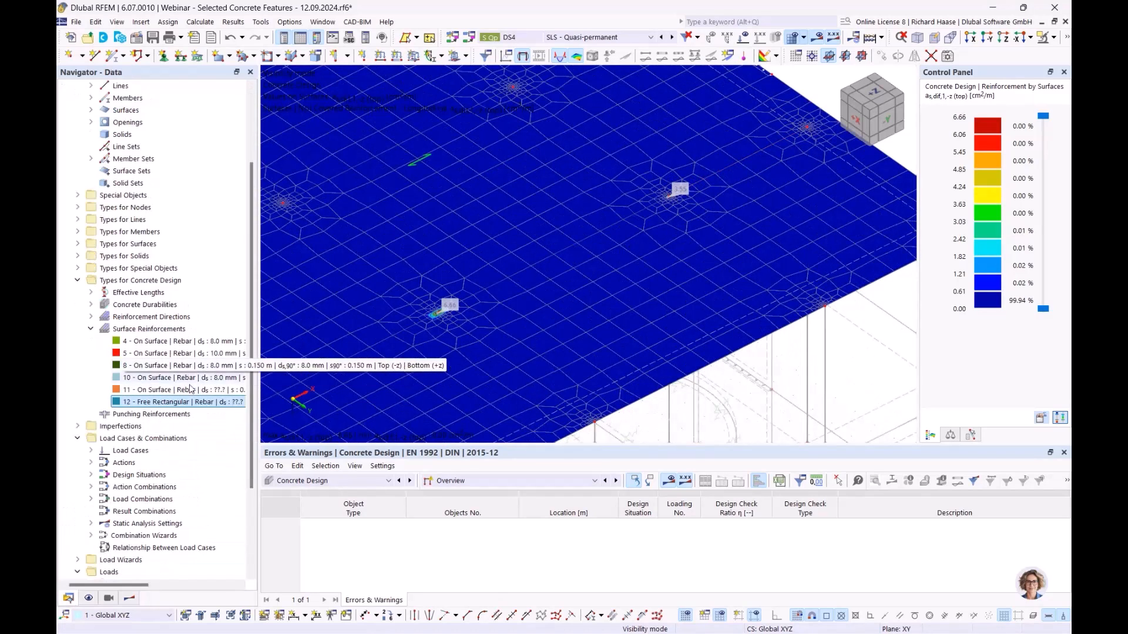
right_click(161, 328)
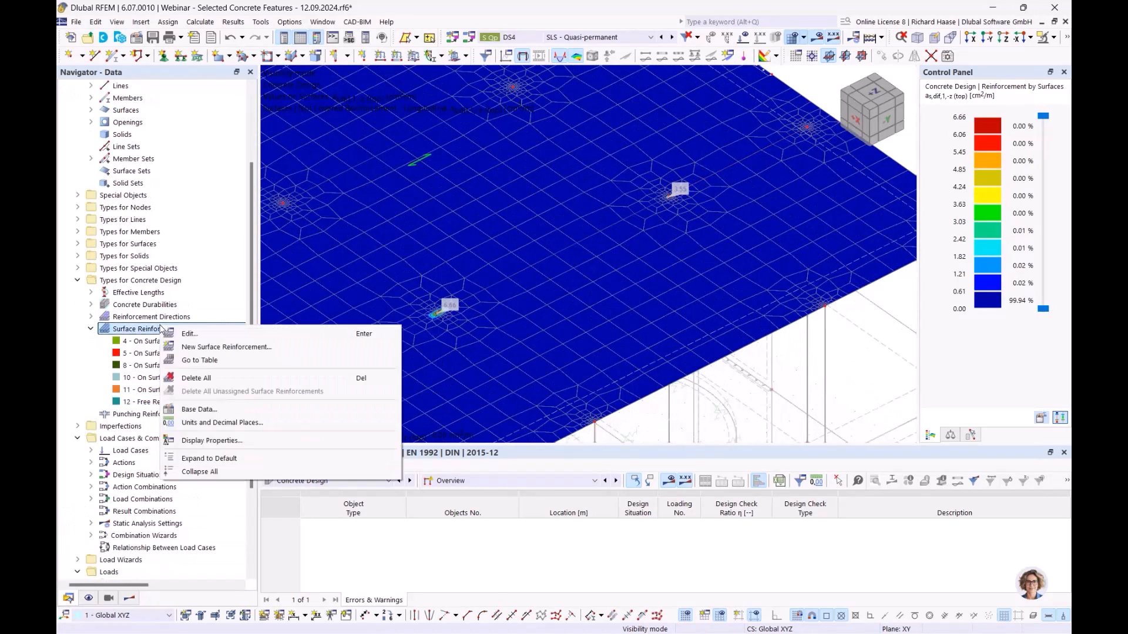
click(282, 346)
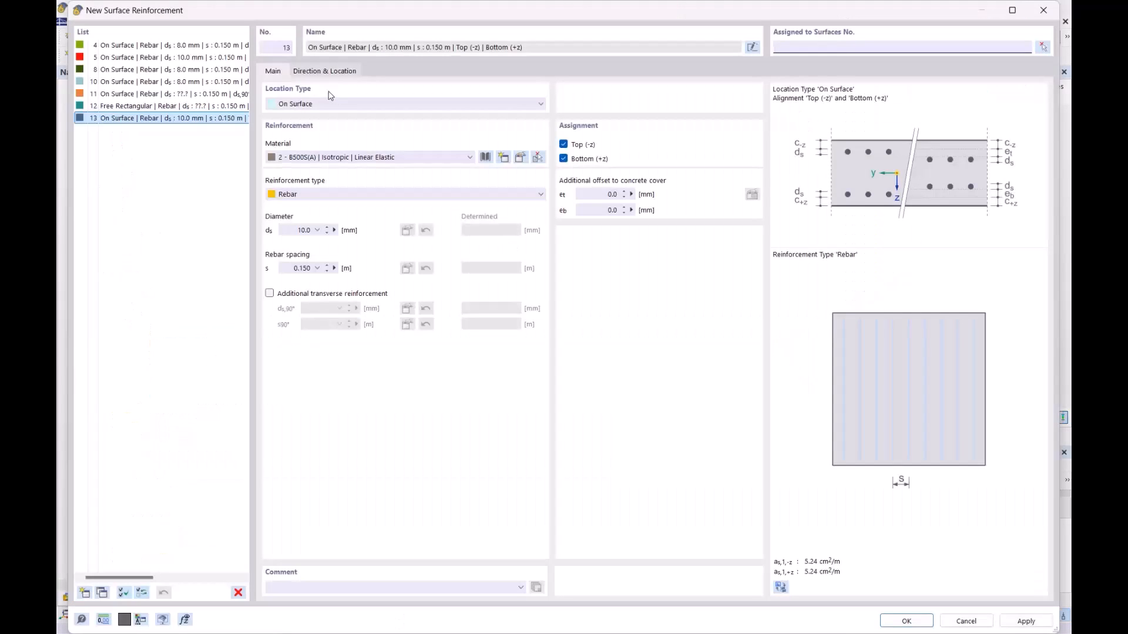
click(238, 592)
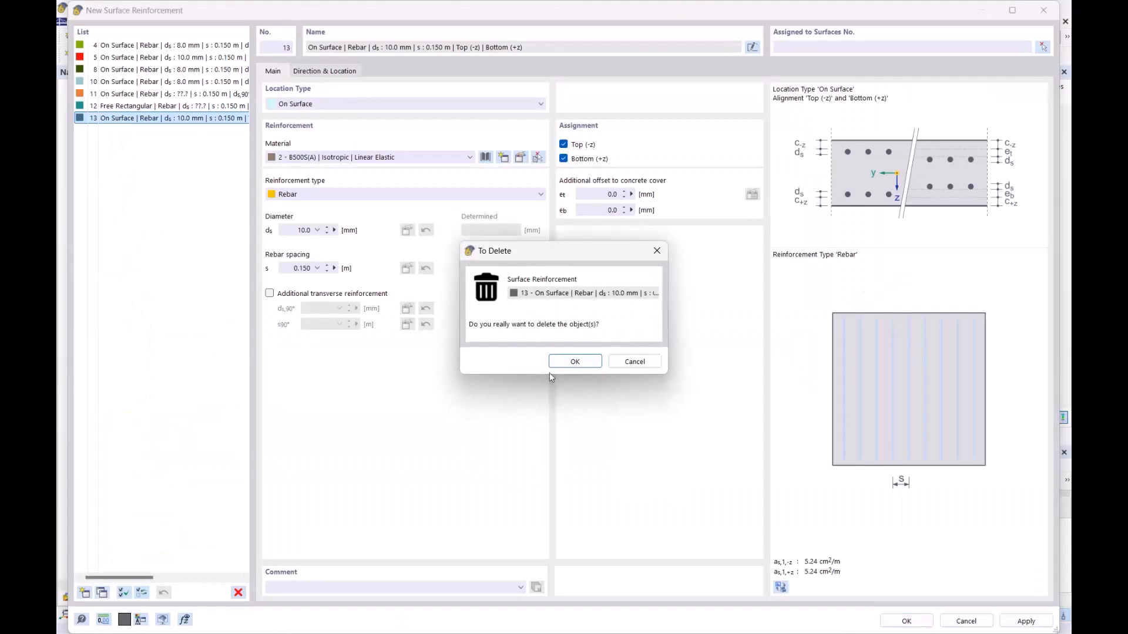
click(568, 363)
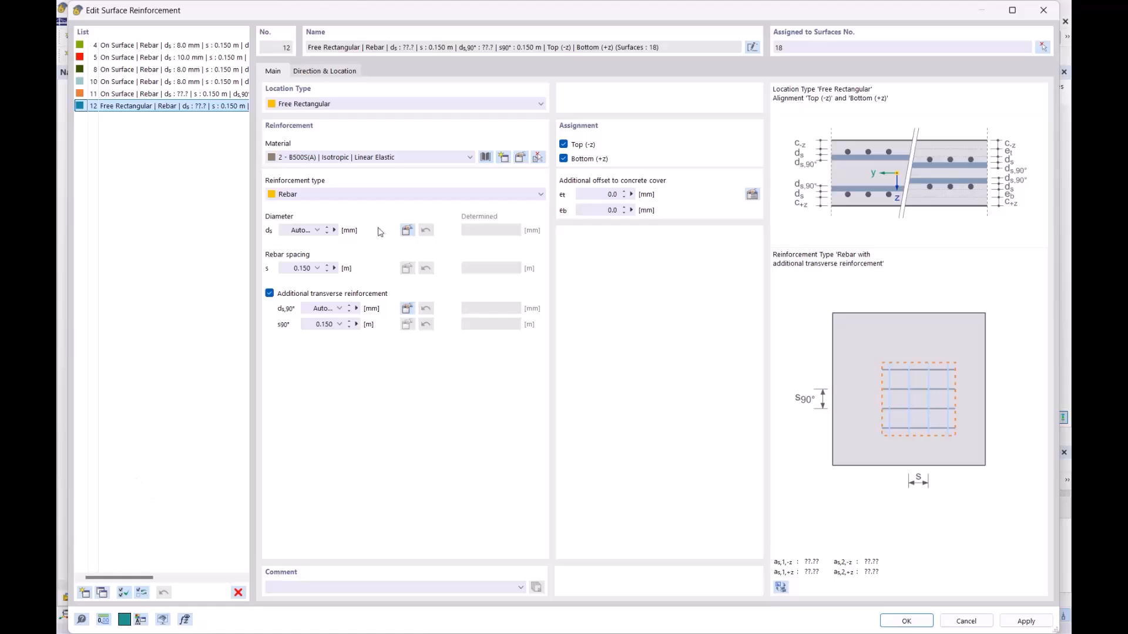
click(102, 593)
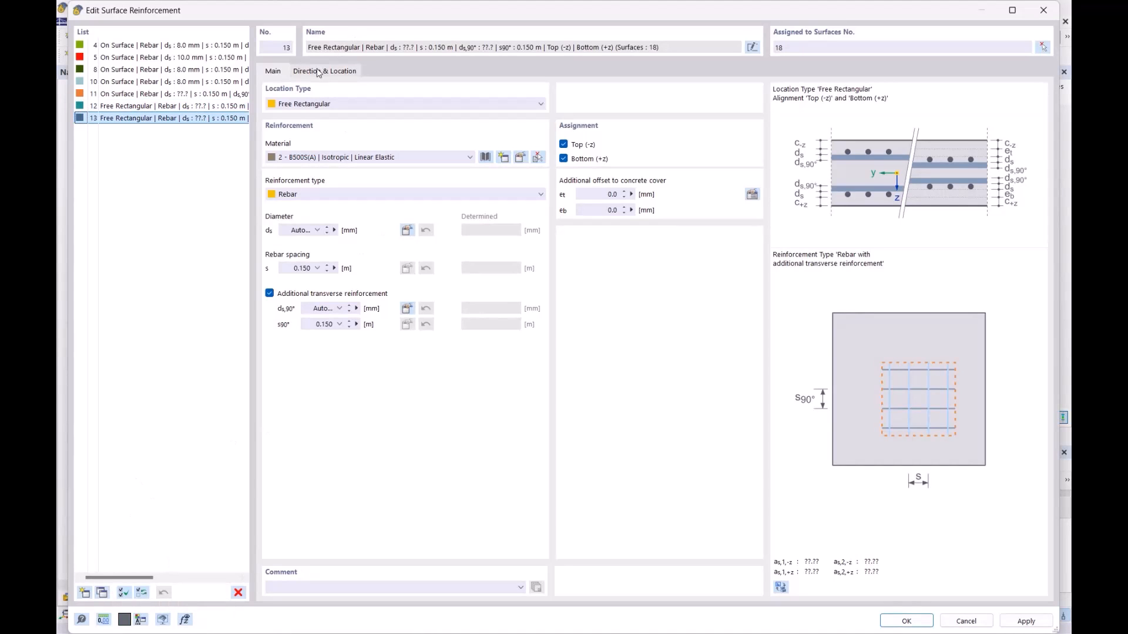
Exclude the bottom (+z) side from free rectangular reinforcements 12 and 13, keeping only the top (-z) assignment.
click(184, 107)
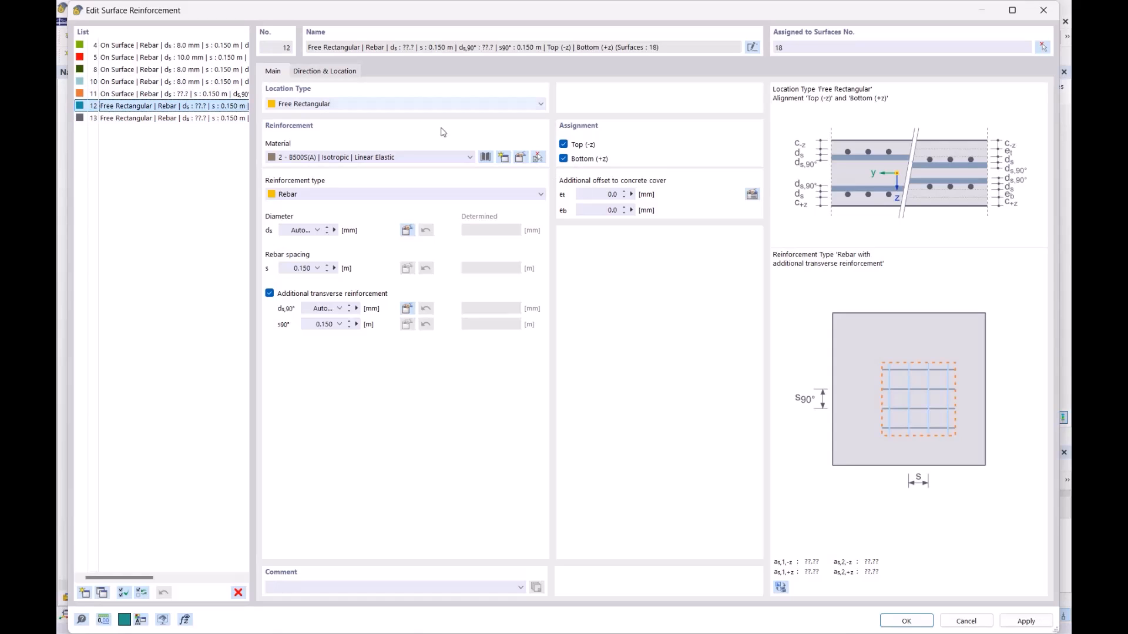
click(564, 159)
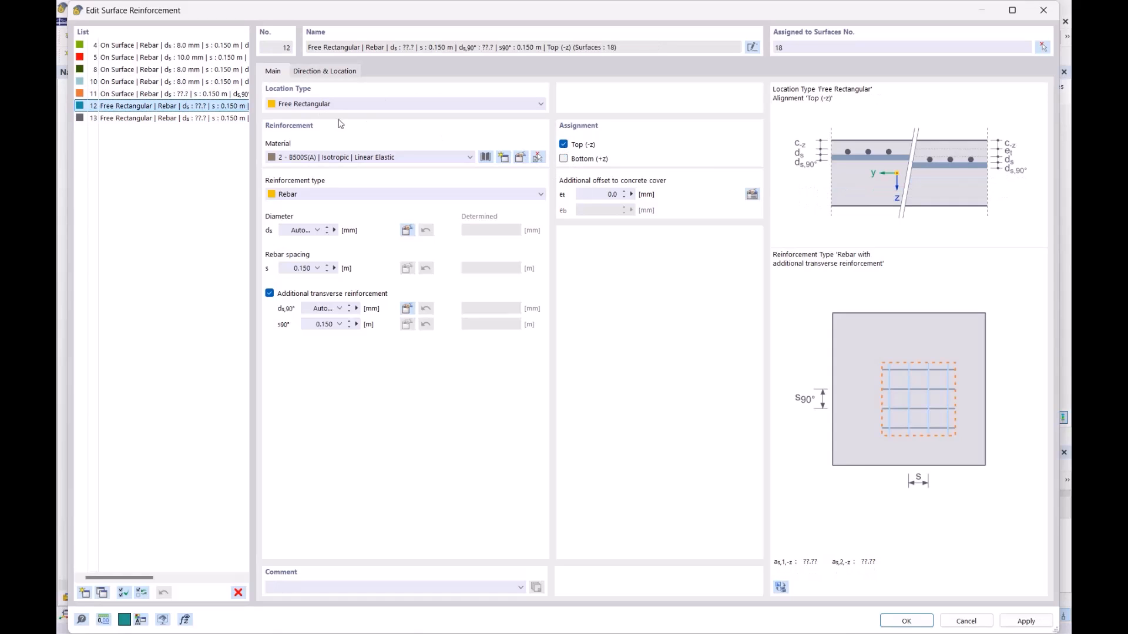
click(209, 118)
click(564, 159)
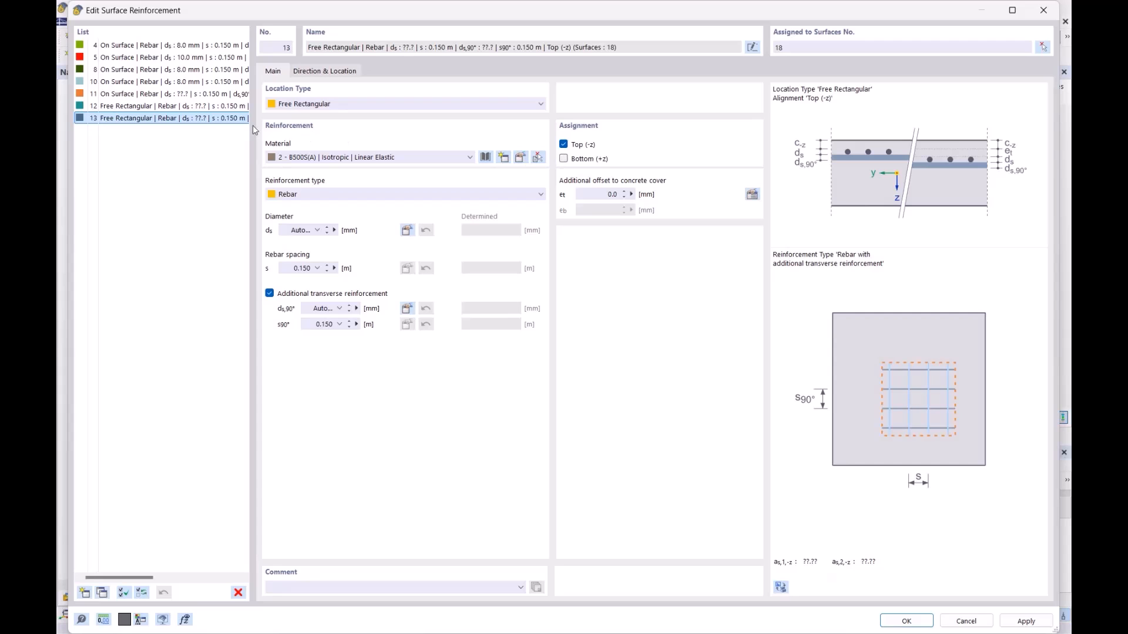
Try to pick the column head at X 22.5 m, Y 7.5 m as the center of reinforcement 13's rectangle.
click(329, 73)
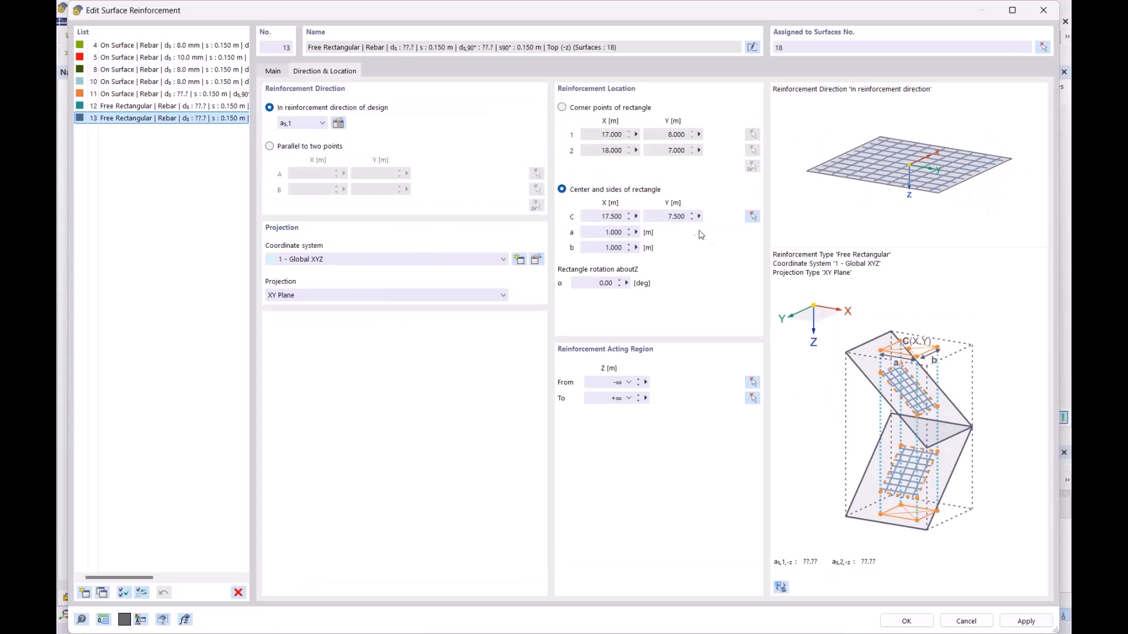
click(753, 216)
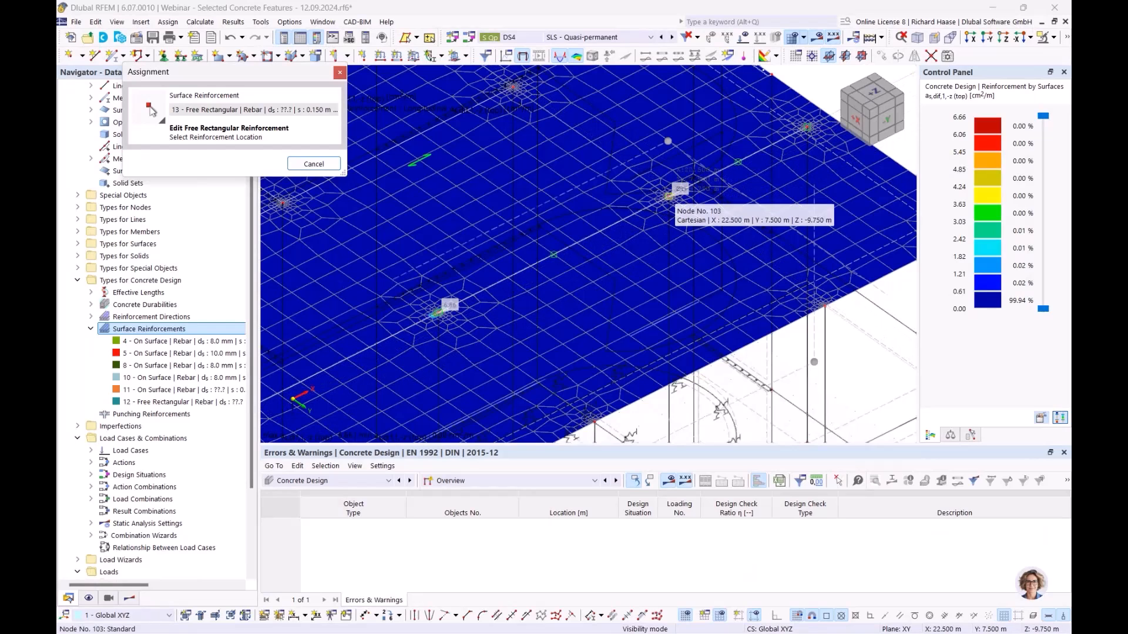
scroll(670, 197, up, 5)
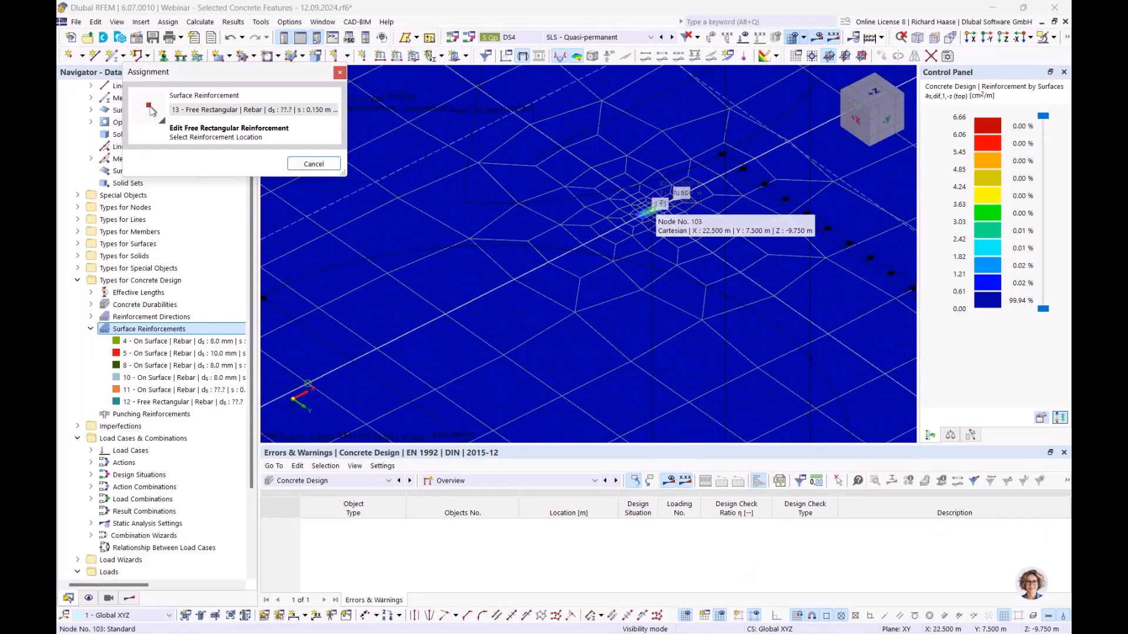
click(647, 212)
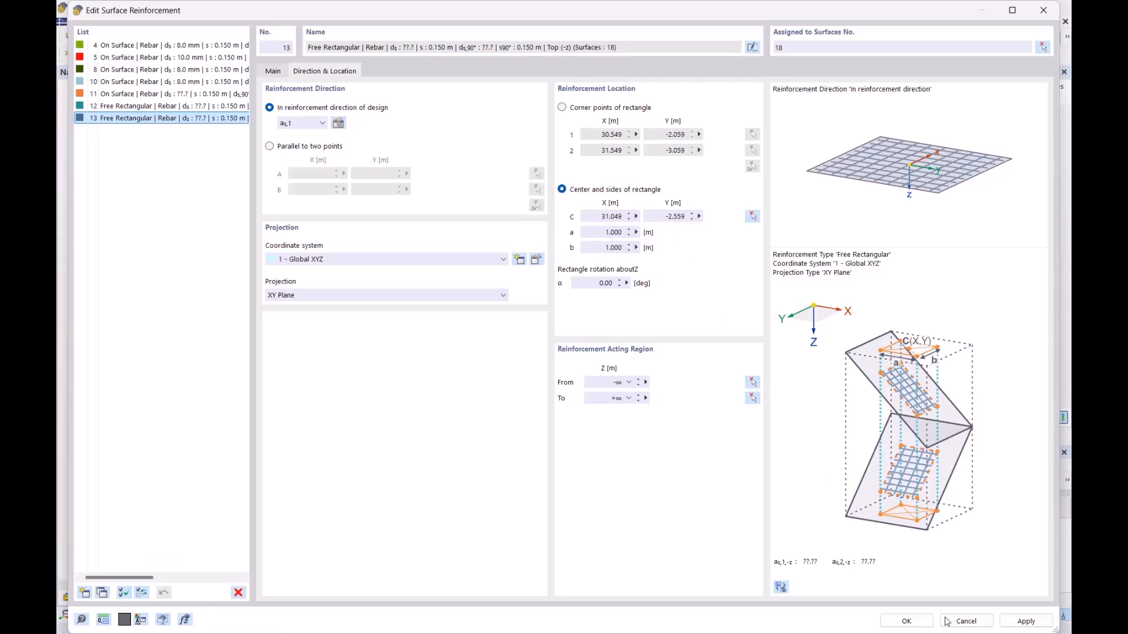
Save the surface reinforcements and check the locations of free rectangular reinforcements 12 and 13 on the roof slab.
click(906, 621)
scroll(681, 227, up, 5)
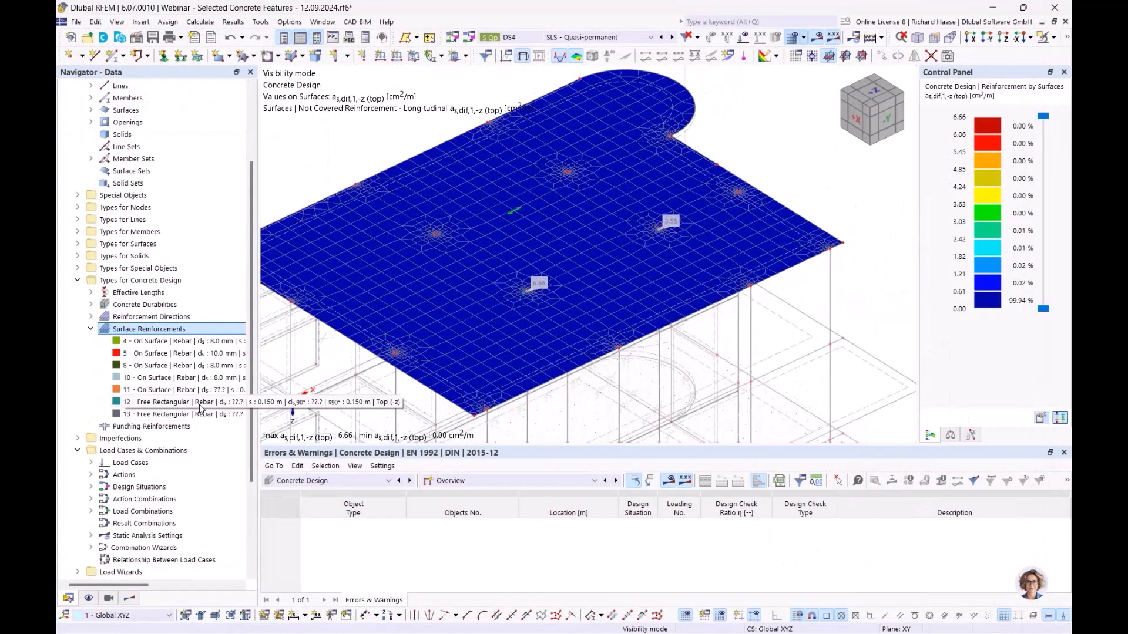
click(188, 402)
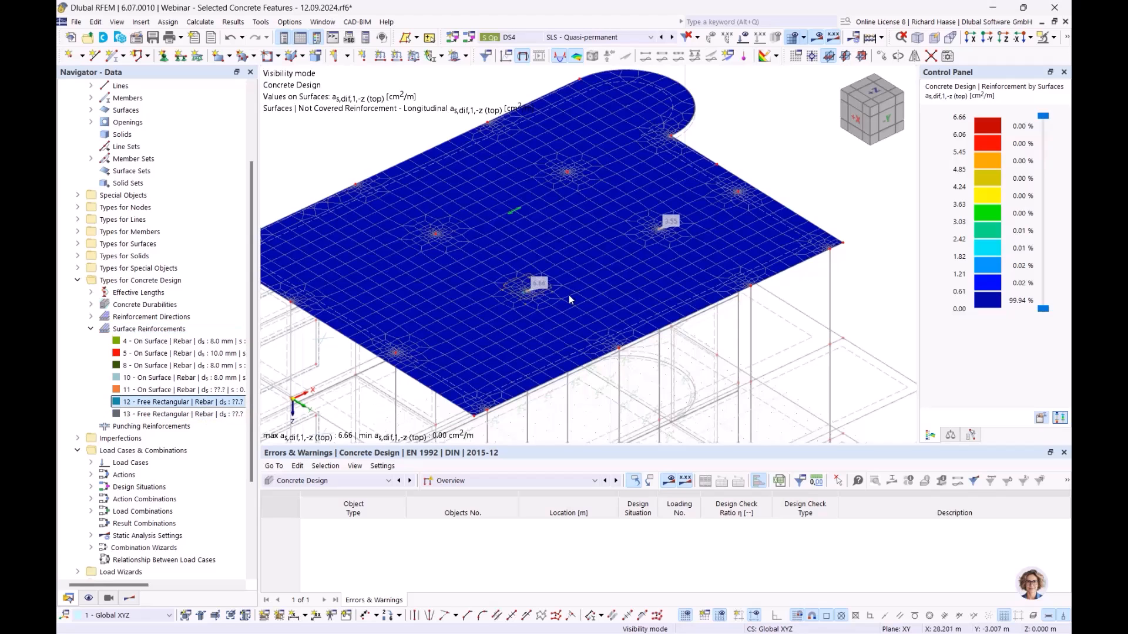
click(176, 414)
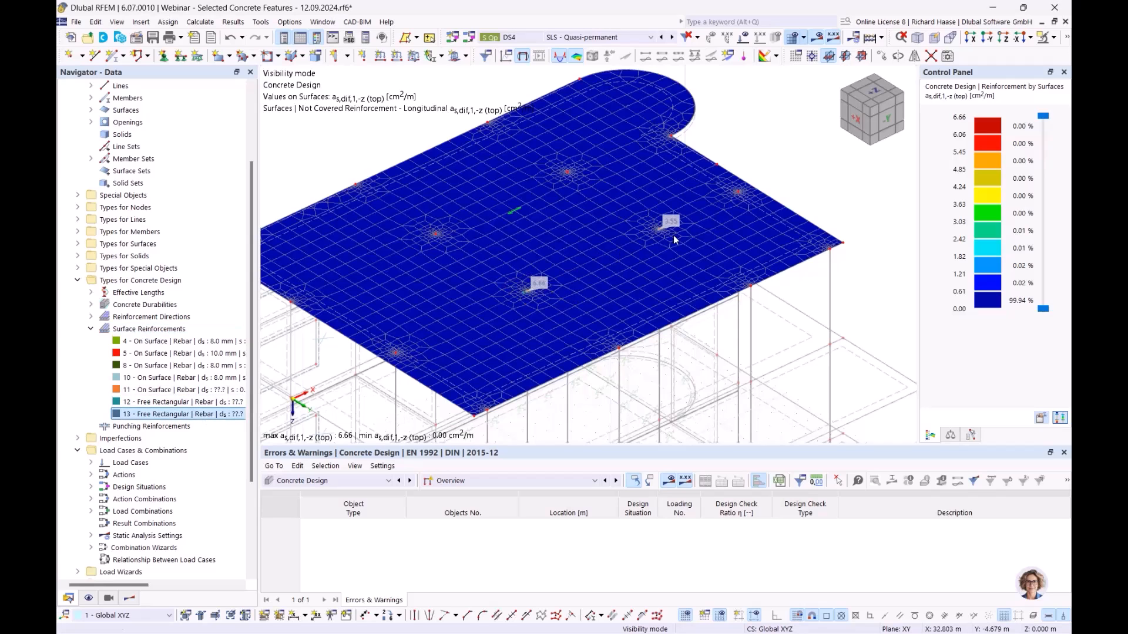
ctrl+middle_drag(715, 252, 785, 205)
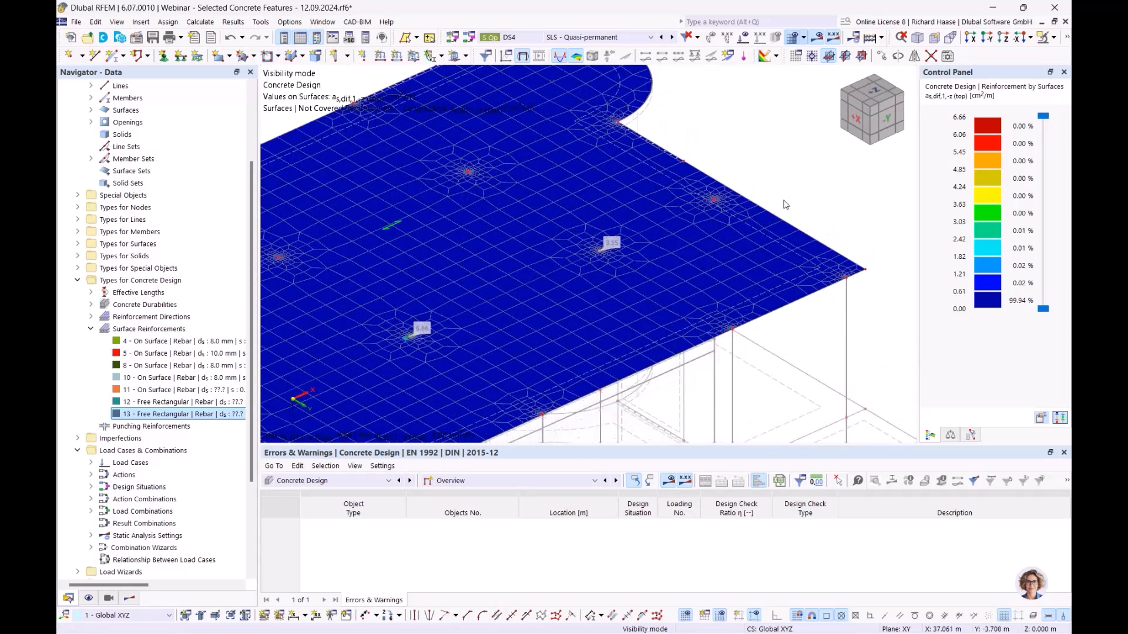
scroll(740, 241, down, 3)
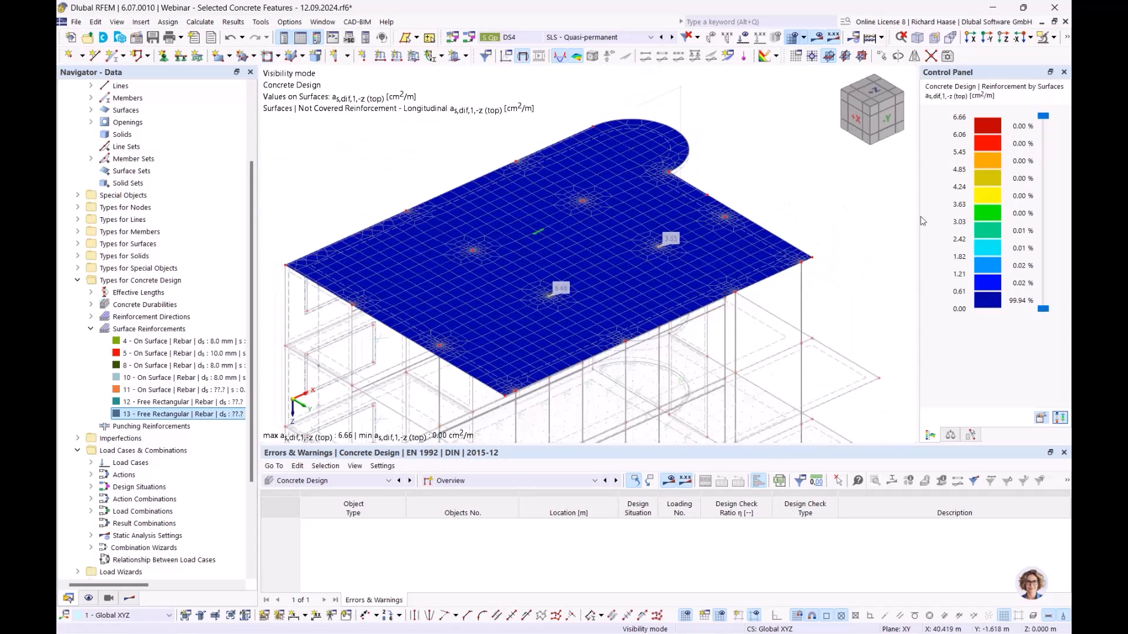
middle_drag(809, 201, 734, 190)
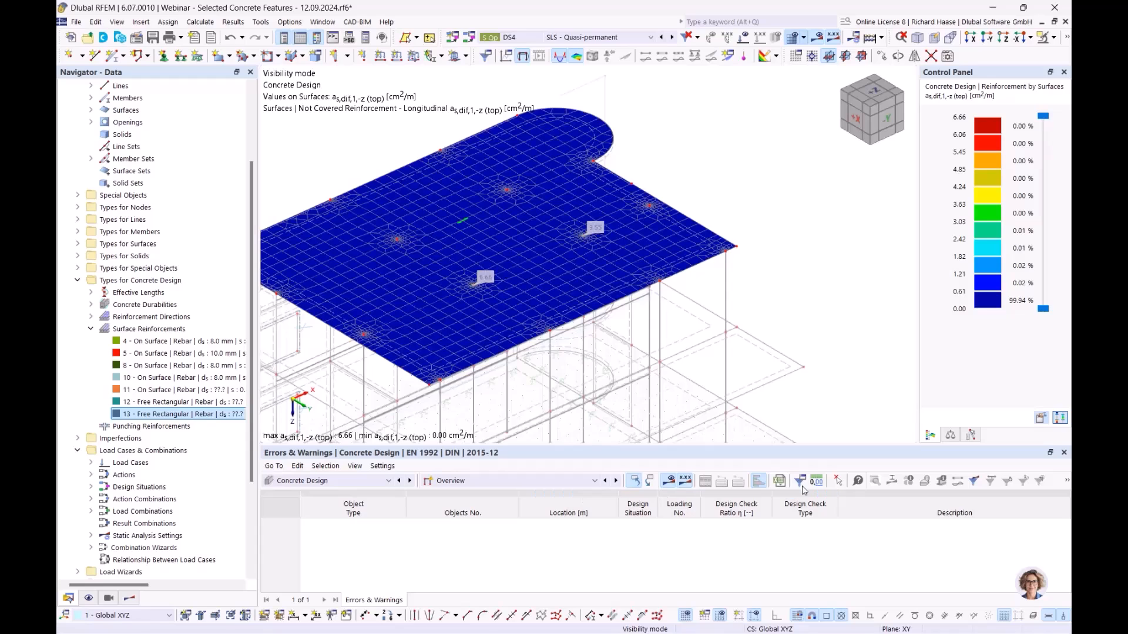
Activate "Delete add-on results by changing input data" in the concrete design global settings and confirm the change.
click(470, 481)
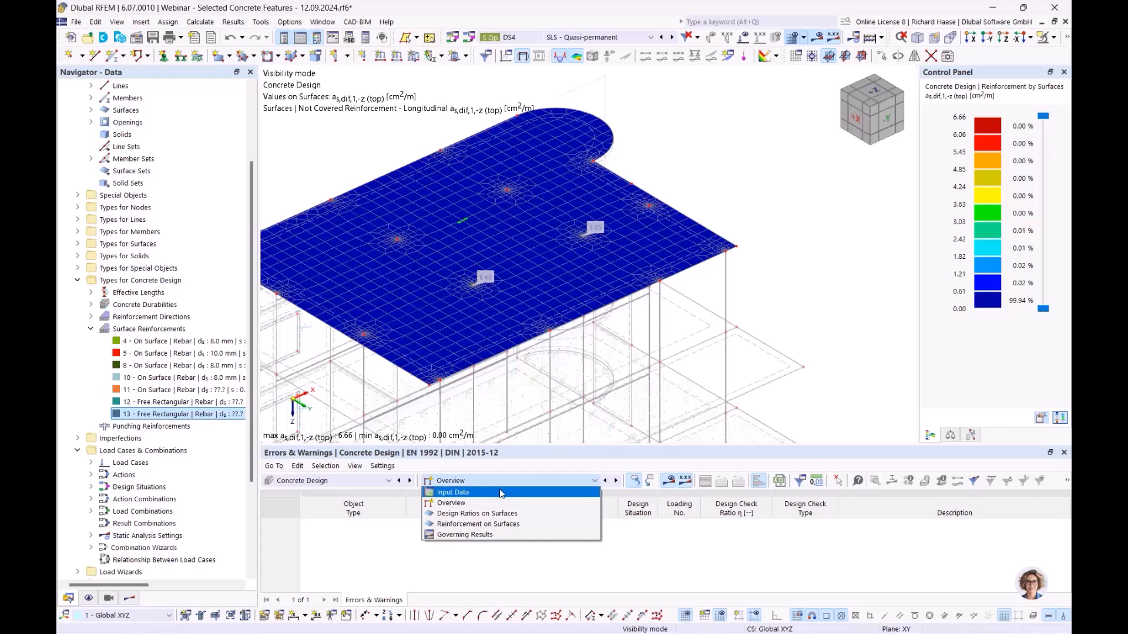
click(470, 503)
click(775, 481)
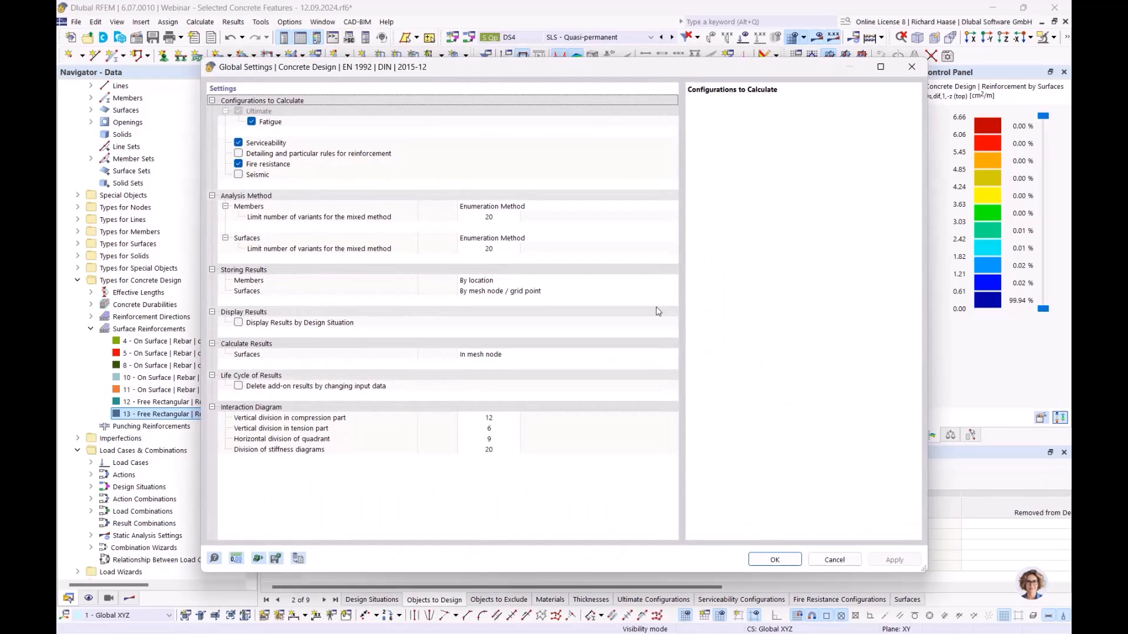
click(238, 386)
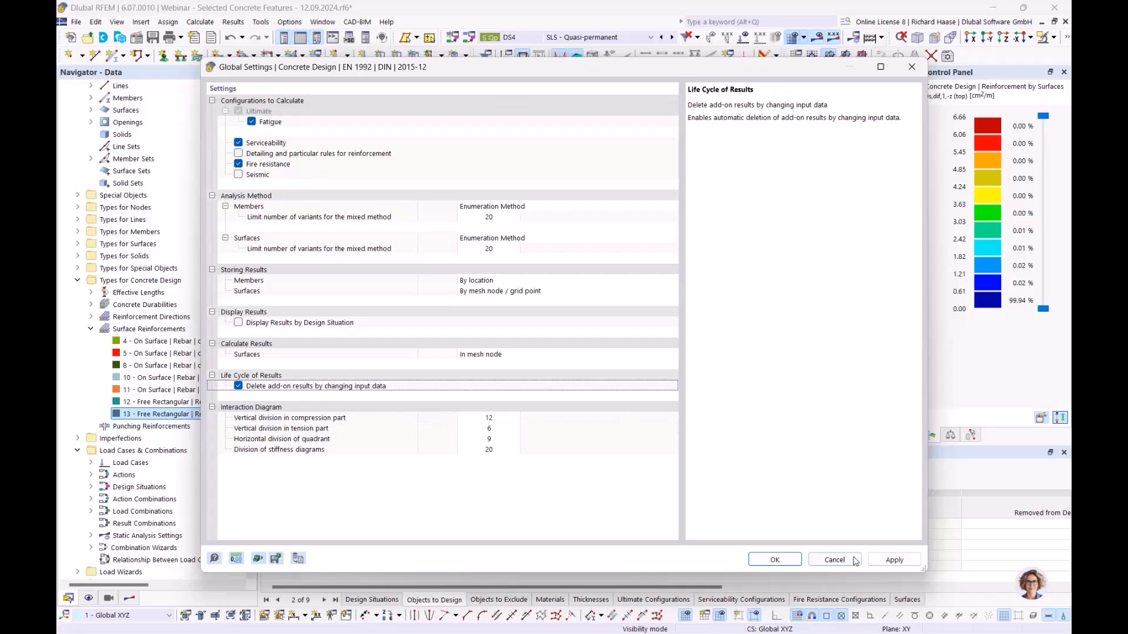
click(775, 560)
click(623, 393)
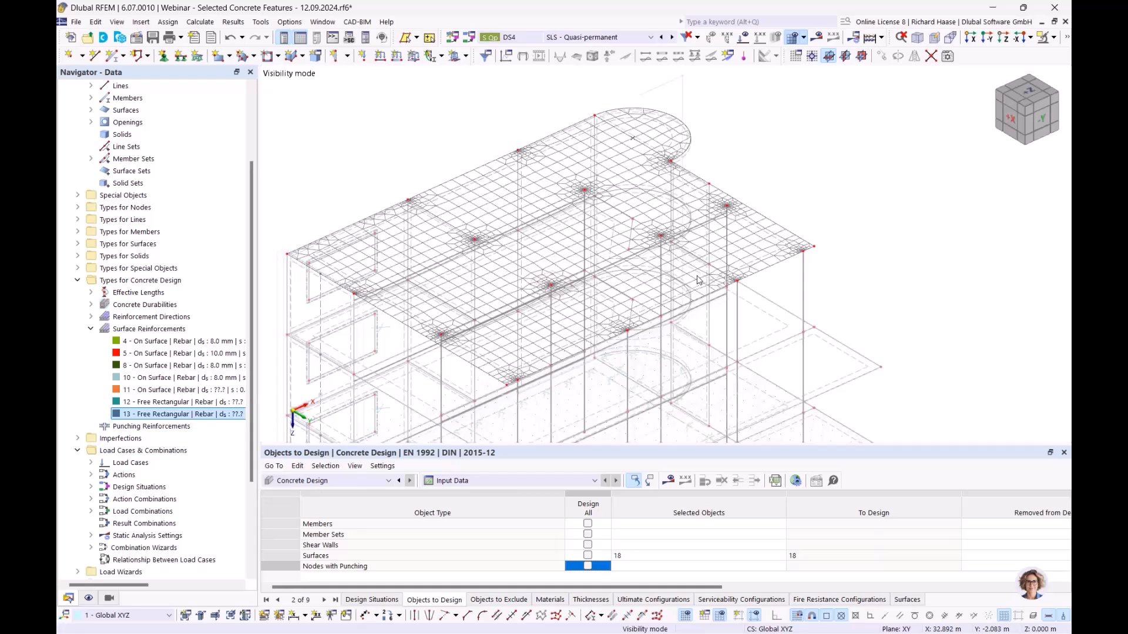
Recalculate the concrete design and examine the top not covered reinforcement at the two column heads.
click(670, 482)
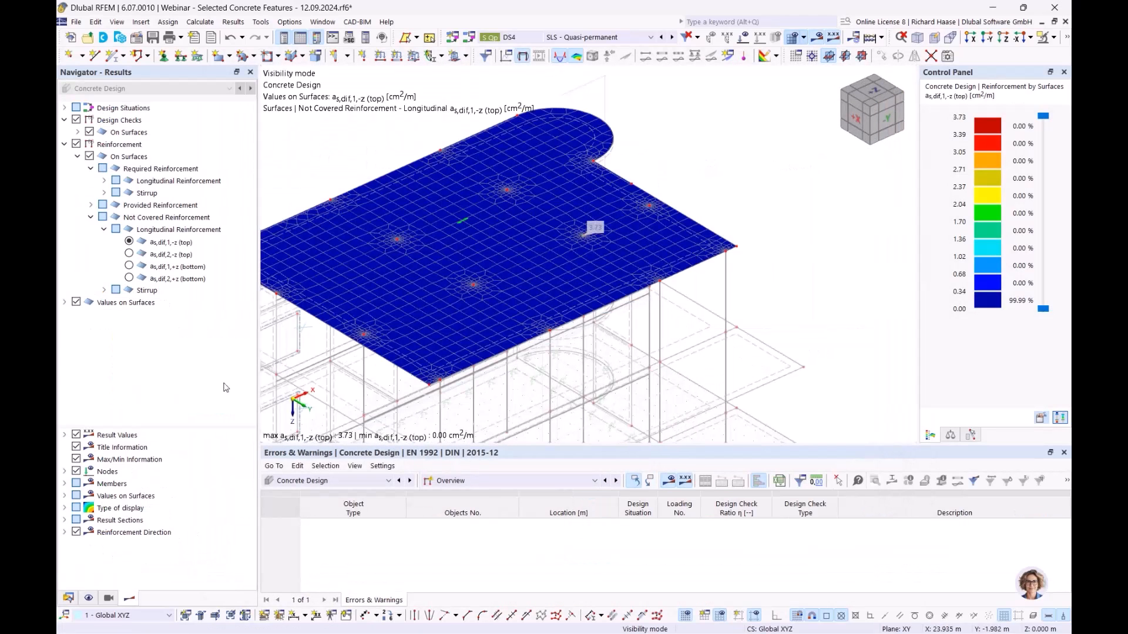
click(68, 600)
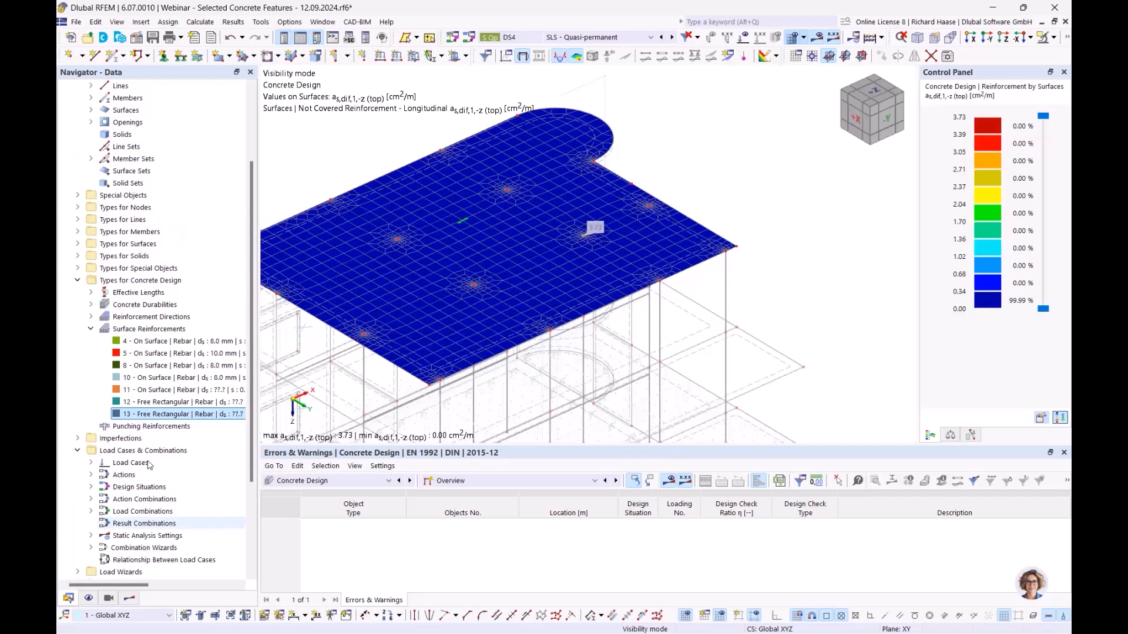
ctrl+middle_drag(483, 289, 436, 314)
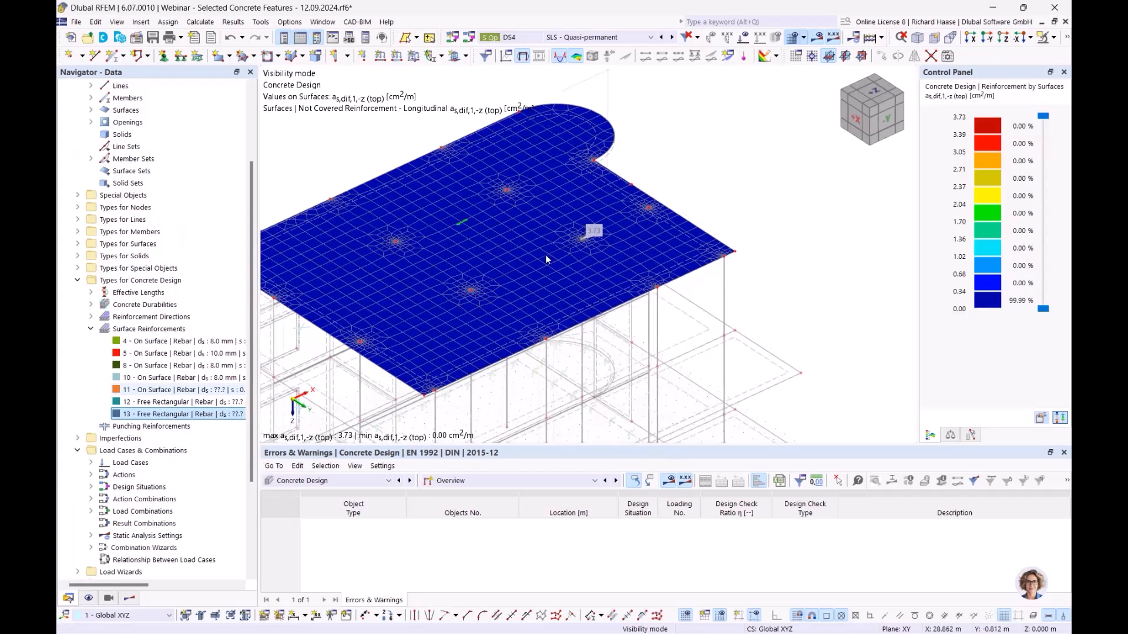
scroll(585, 238, up, 3)
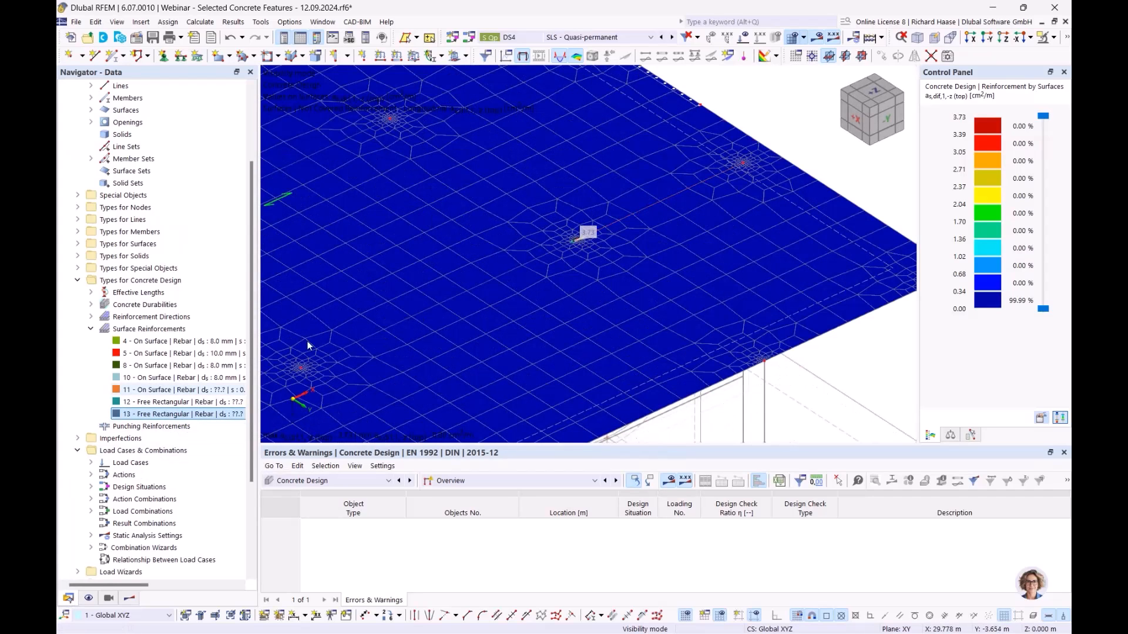
scroll(419, 318, down, 1)
click(129, 598)
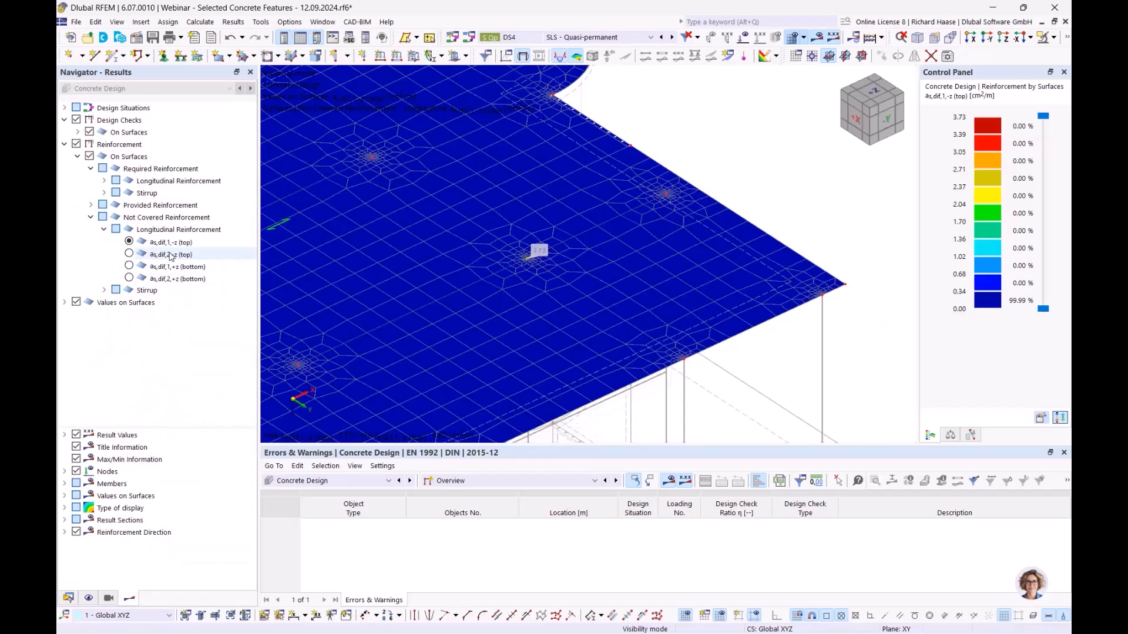
Edit reinforcement 13 and pick the column head at X 22.5 m, Y 7.5 m as its rectangle's center.
click(68, 598)
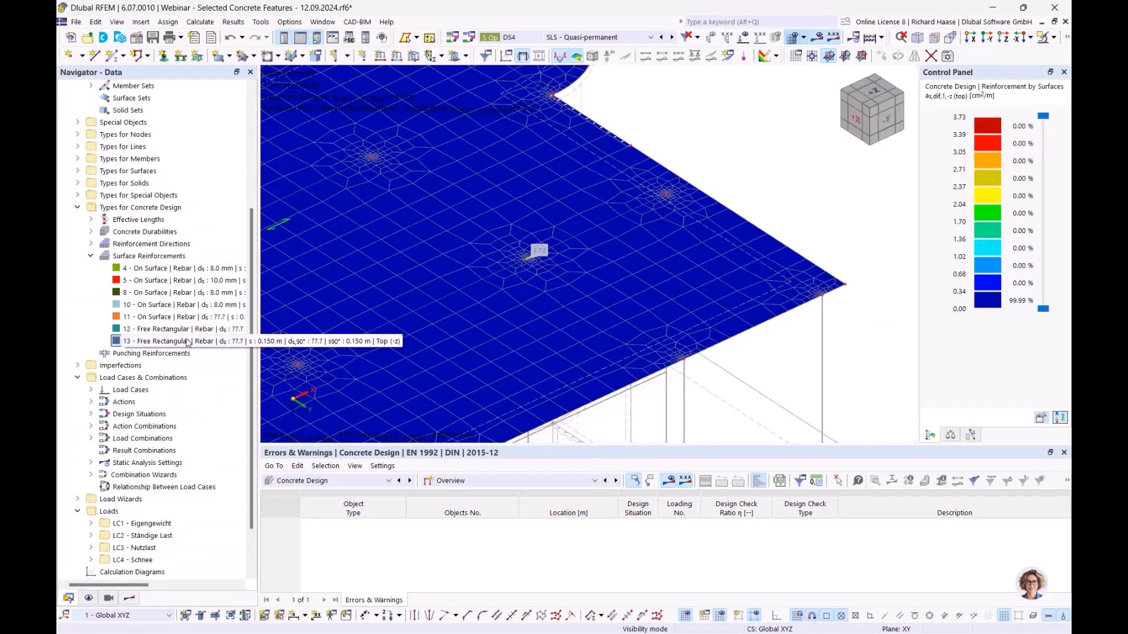
double_click(176, 341)
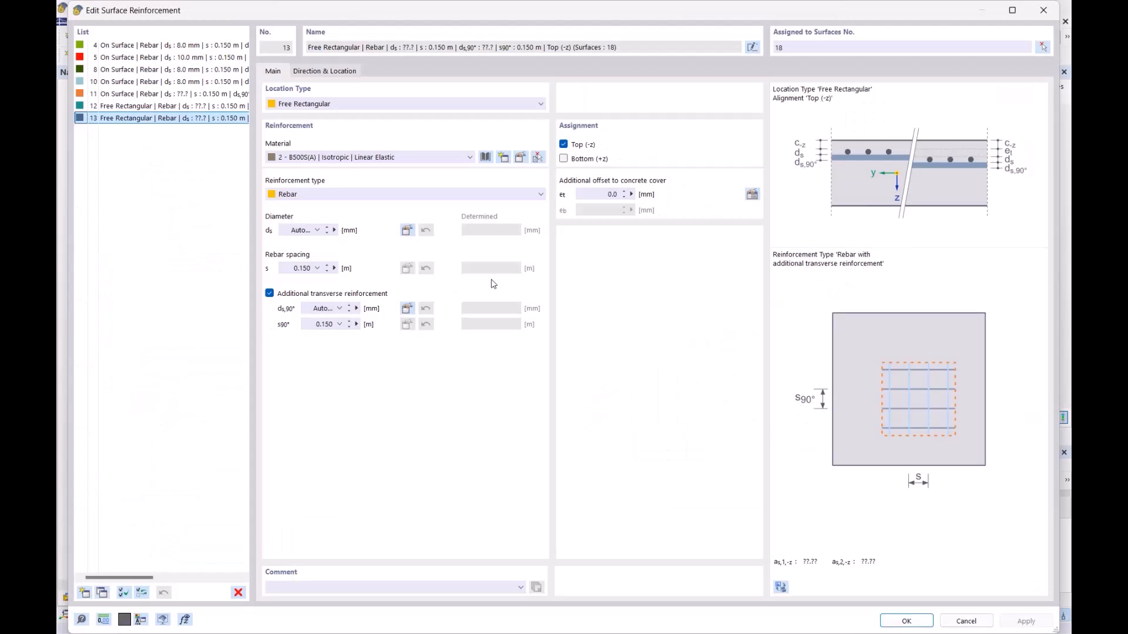
click(343, 71)
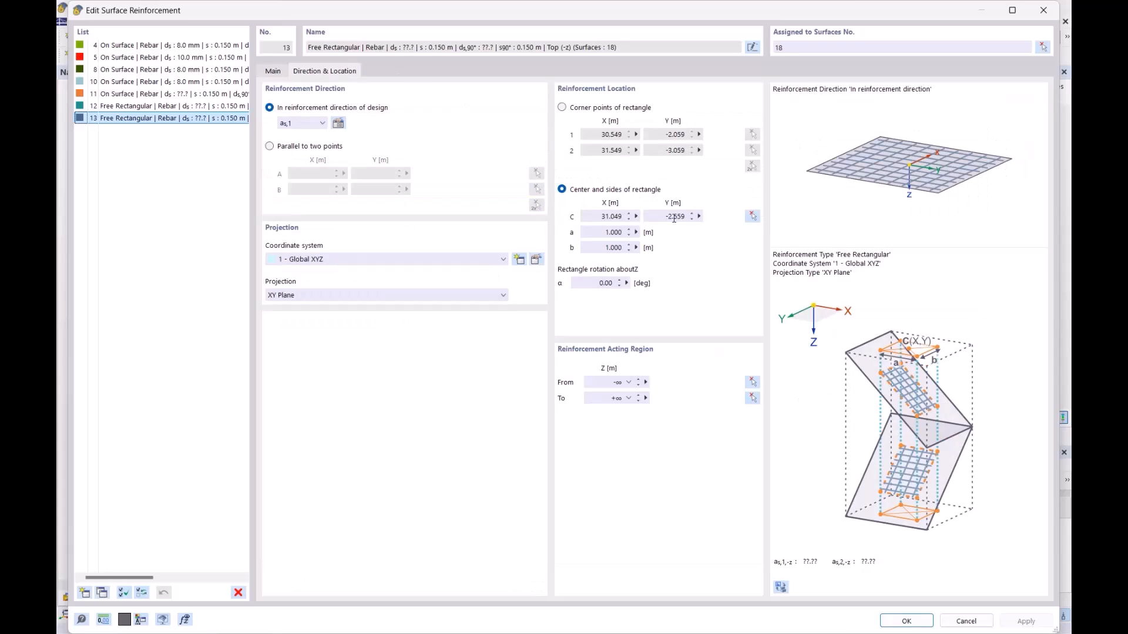
click(753, 216)
scroll(526, 261, up, 5)
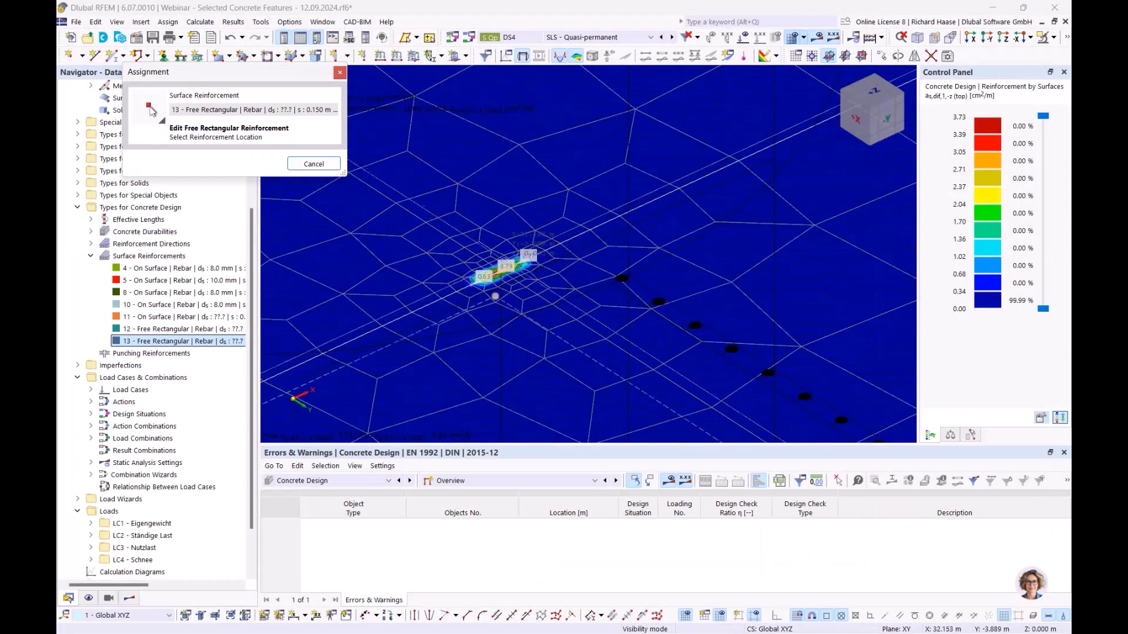
click(495, 296)
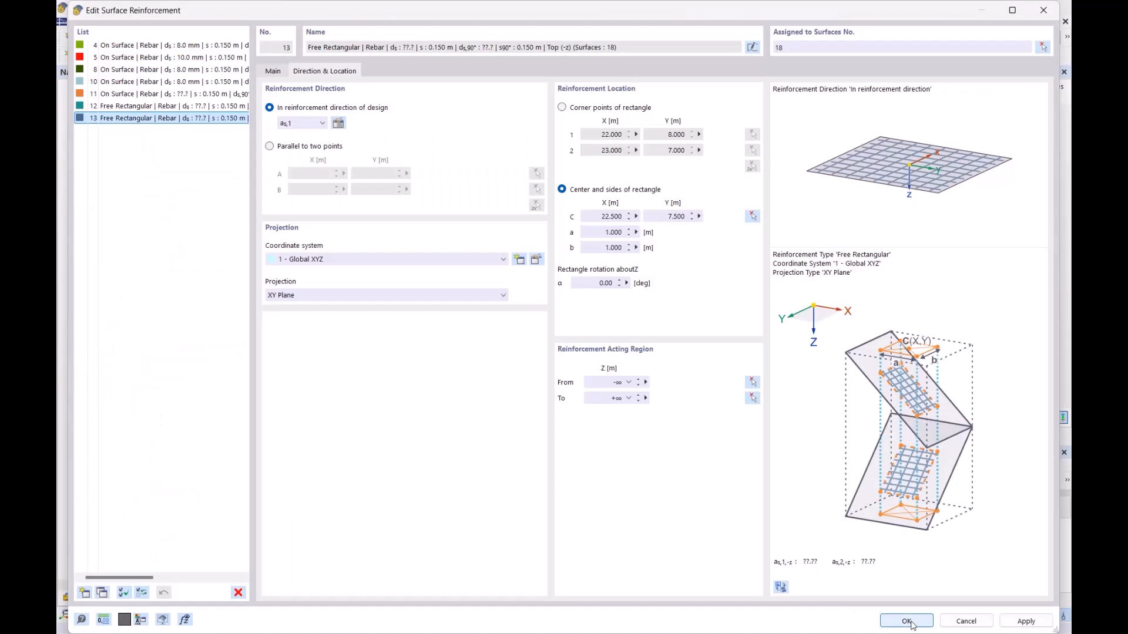
click(271, 72)
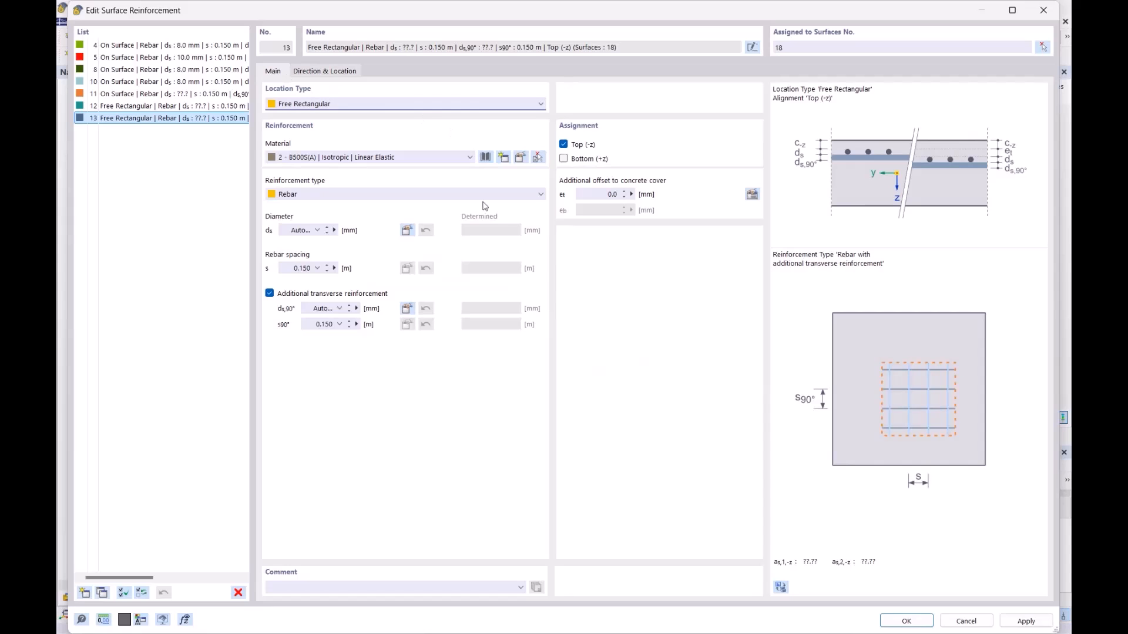
Save reinforcement 13 at its new location, confirm deleting the concrete design results and check its position on the roof slab.
click(906, 620)
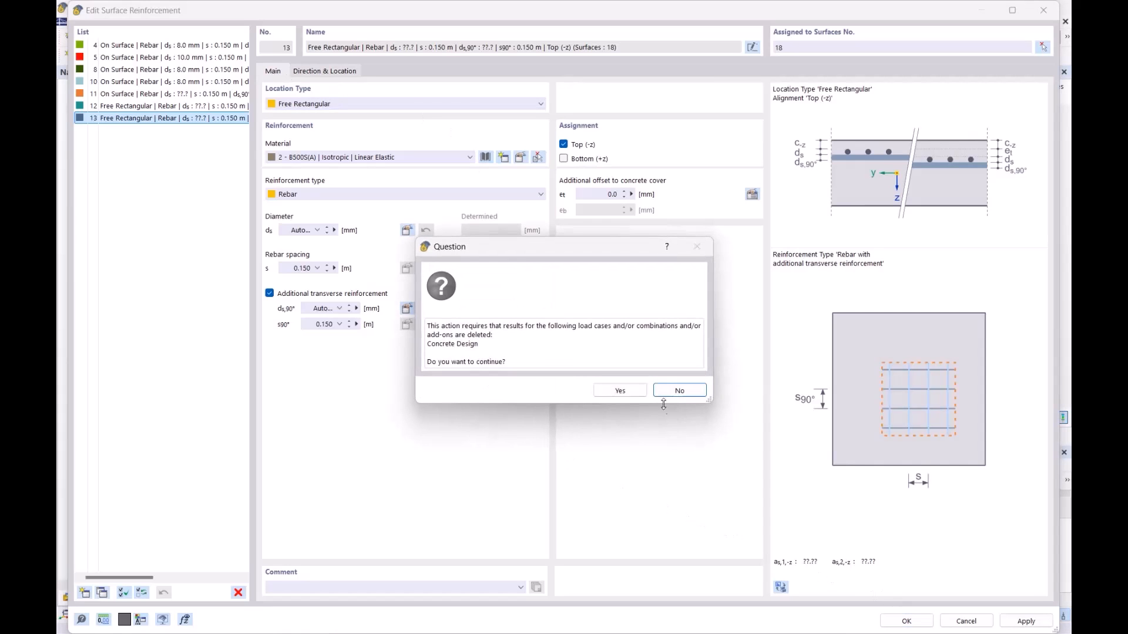
click(615, 390)
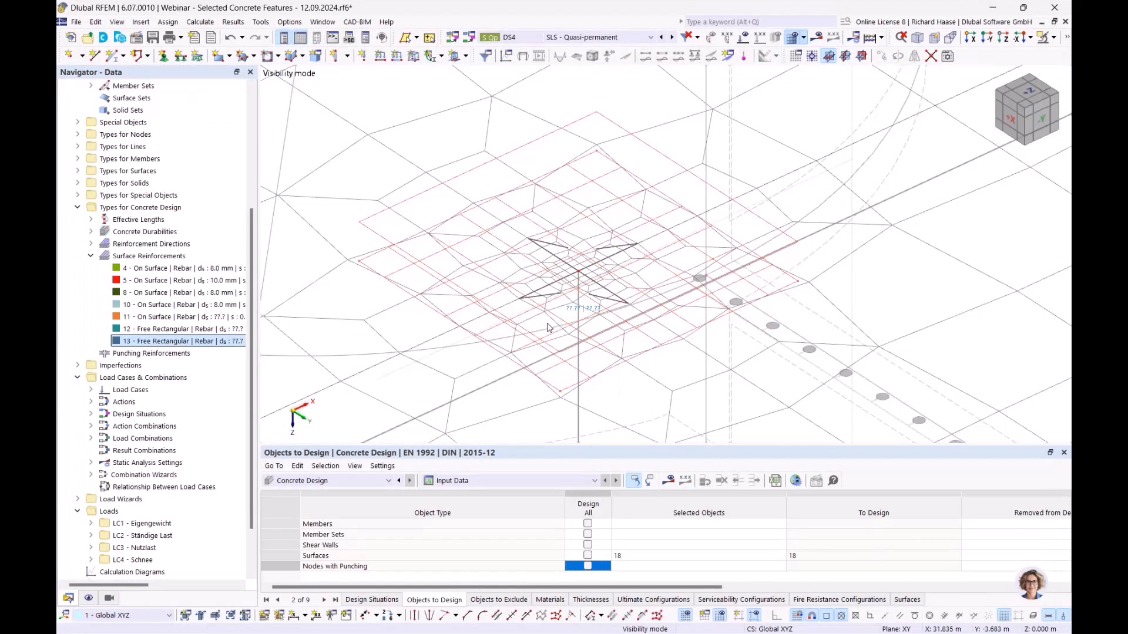
scroll(550, 327, down, 7)
middle_drag(588, 299, 767, 157)
scroll(476, 305, down, 4)
middle_drag(478, 306, 528, 264)
scroll(537, 283, up, 3)
scroll(521, 247, up, 3)
Edit reinforcement 12, pick the column head at X 17.5 m, Y 7.5 m as its rectangle's center and save it.
click(176, 329)
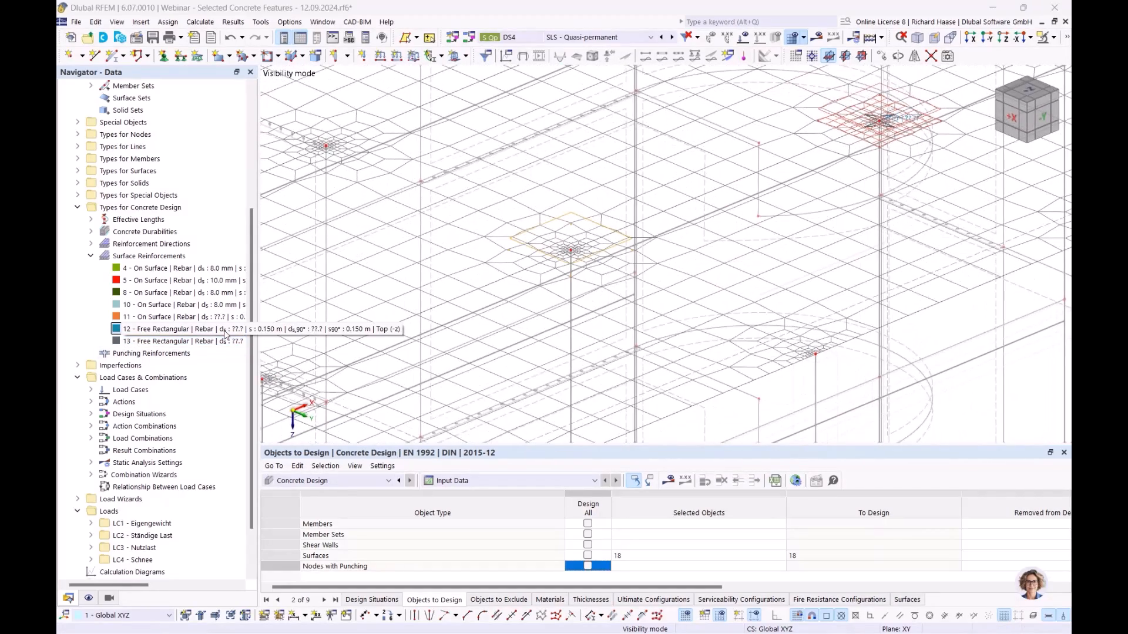
double_click(176, 329)
click(341, 71)
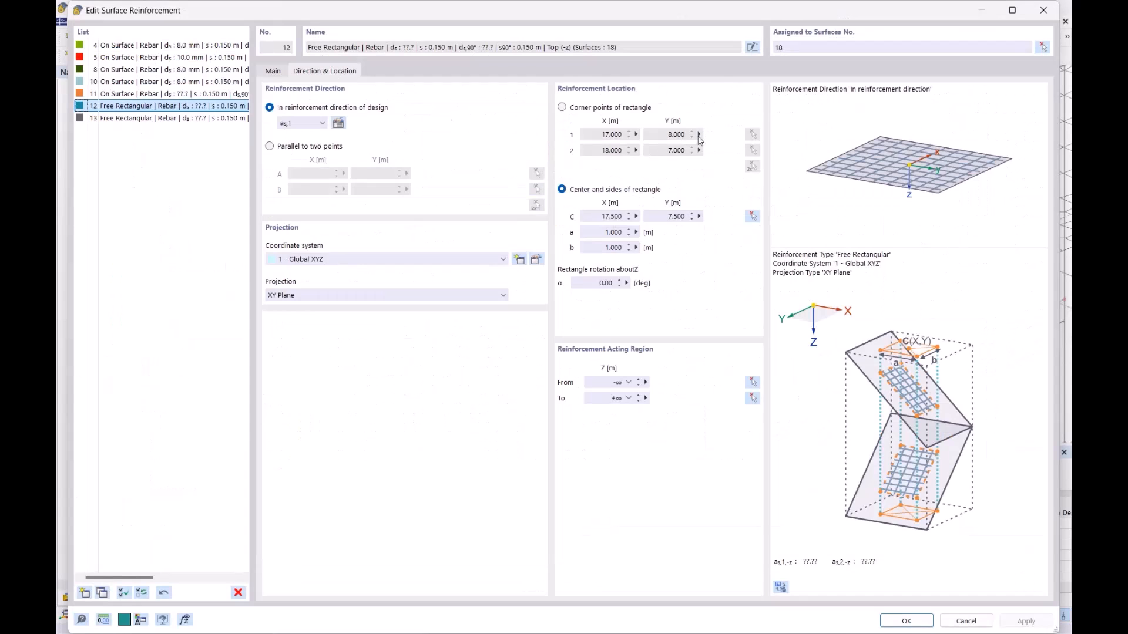
click(753, 216)
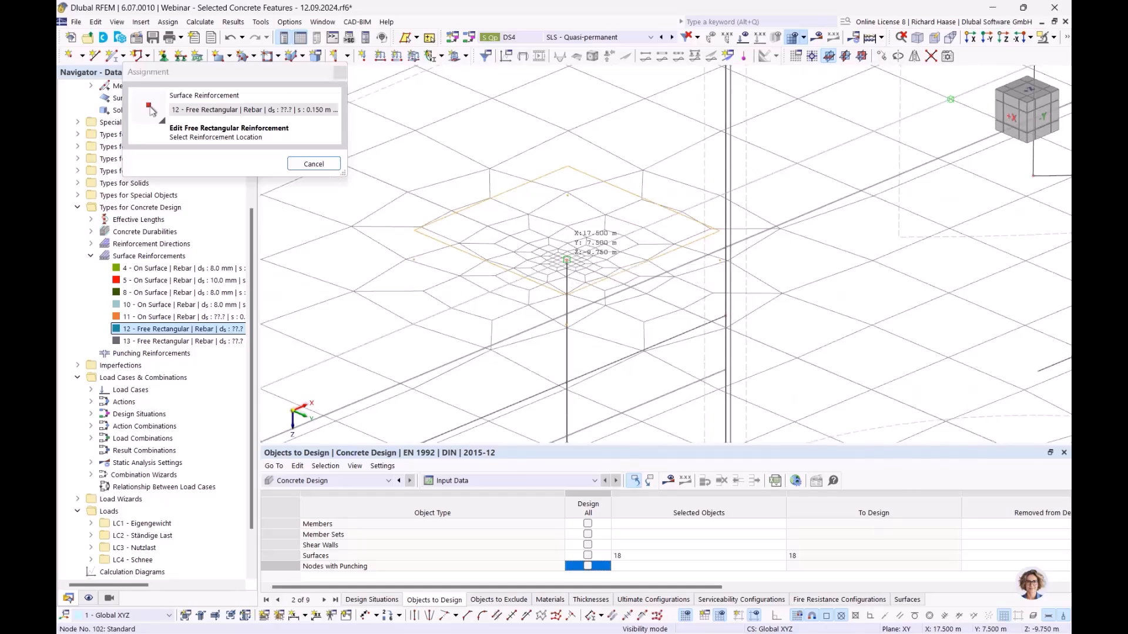
click(566, 259)
click(906, 621)
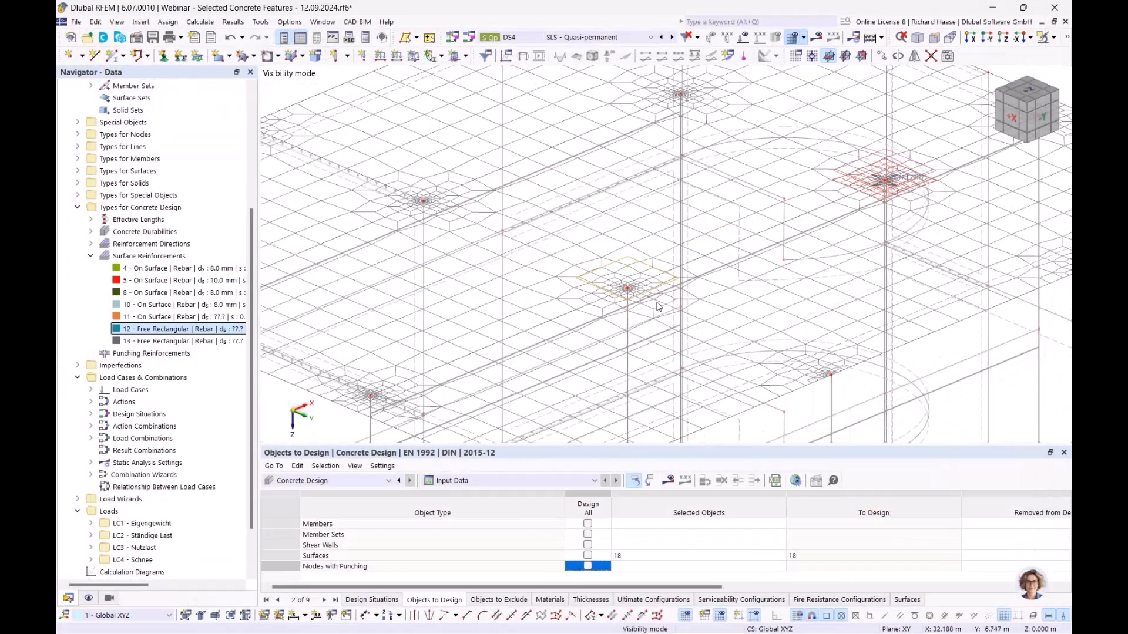
Recalculate the concrete design with the recentered rectangles and inspect the roof slab for top not covered reinforcement in direction 1.
ctrl+middle_drag(674, 298, 574, 289)
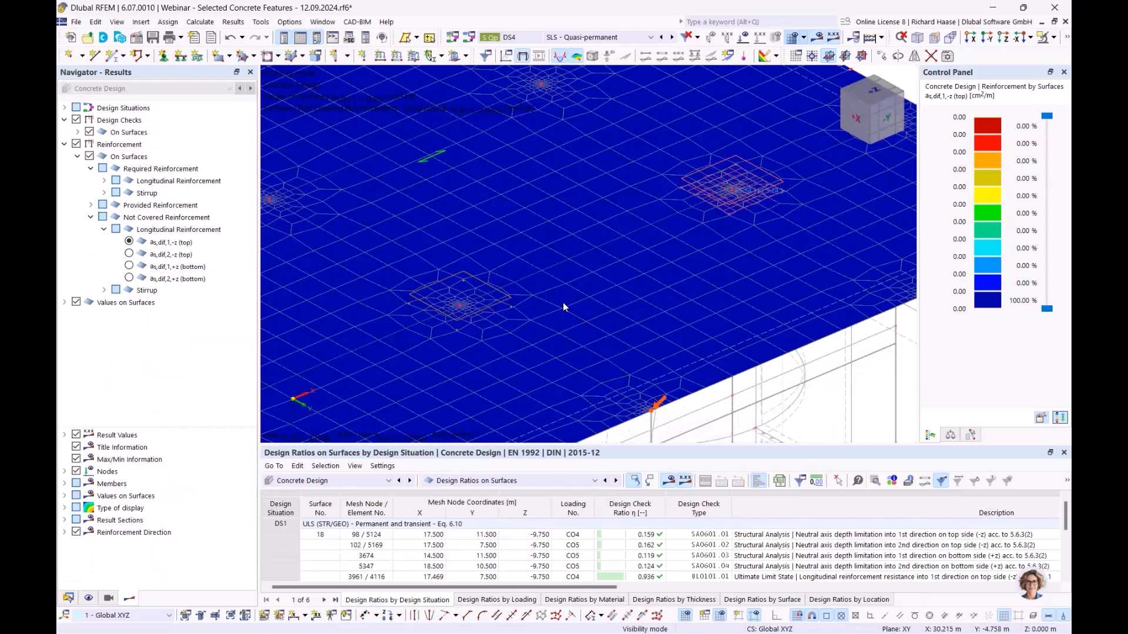
scroll(564, 303, down, 3)
ctrl+middle_drag(563, 296, 435, 312)
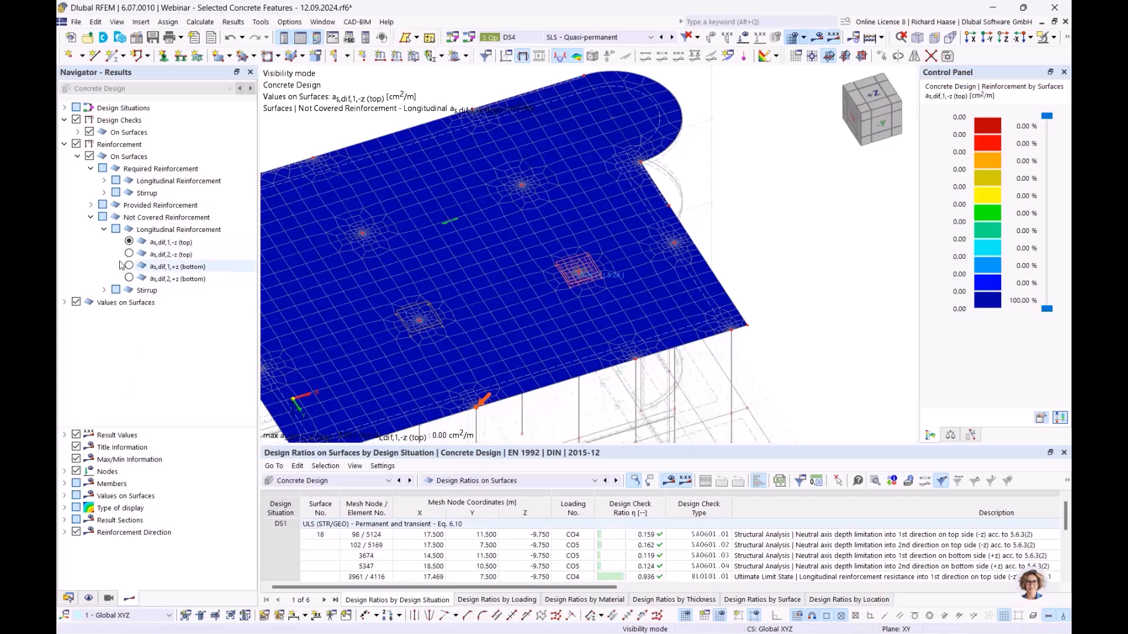
scroll(414, 265, down, 3)
middle_drag(414, 264, 517, 242)
scroll(611, 257, up, 3)
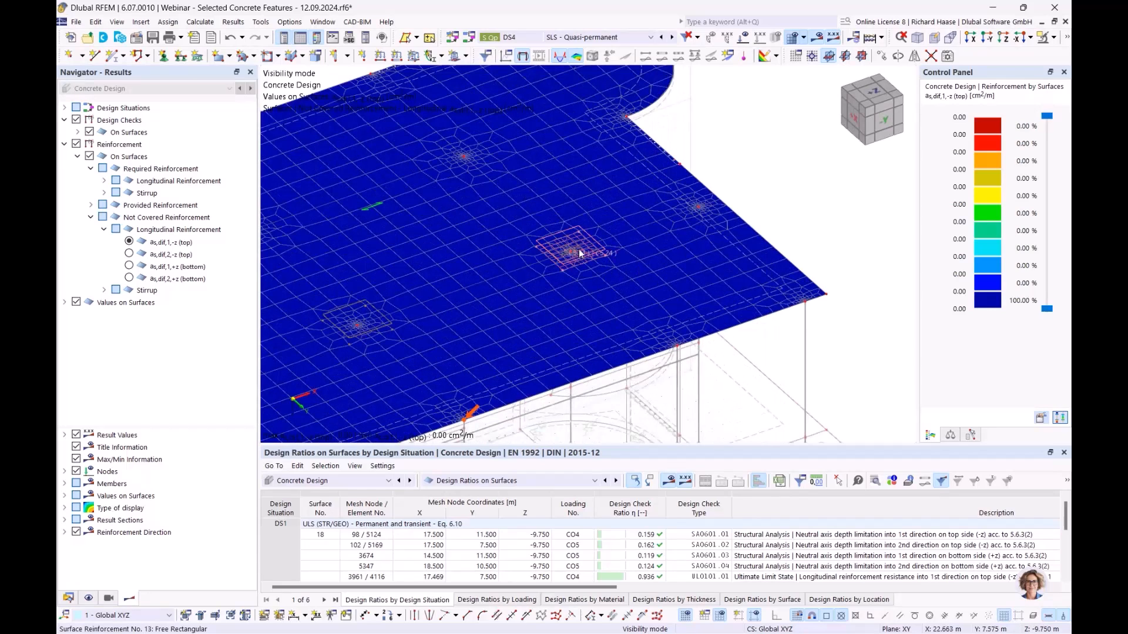
Fix the automatically determined 10.0 mm diameters for the main and transverse rebars of surface reinforcement 13 and save it.
double_click(579, 254)
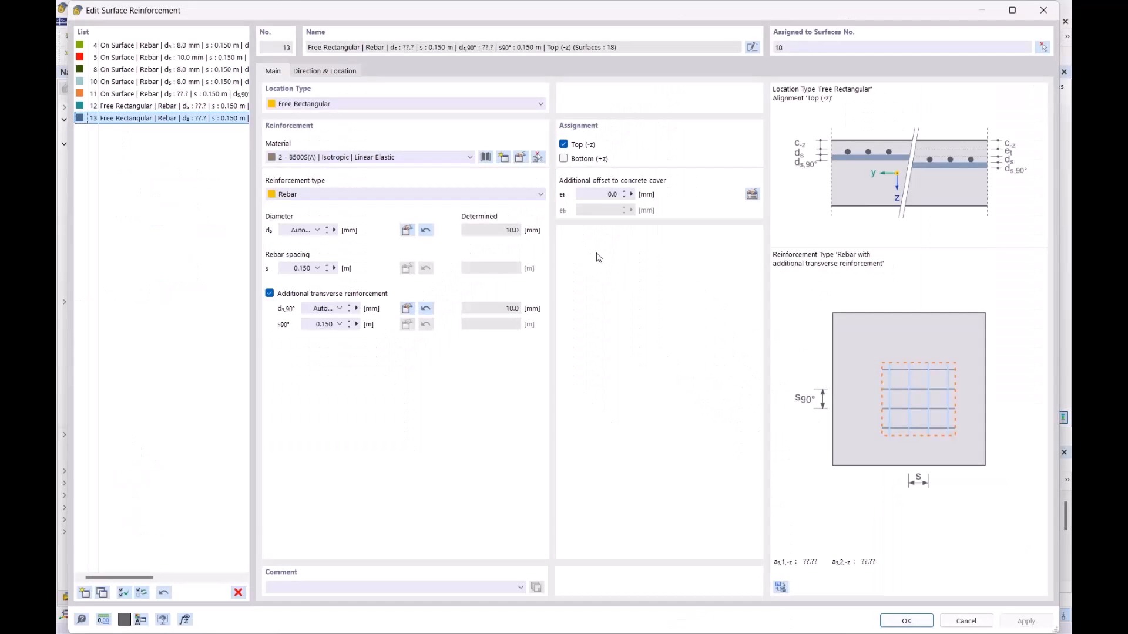
double_click(514, 230)
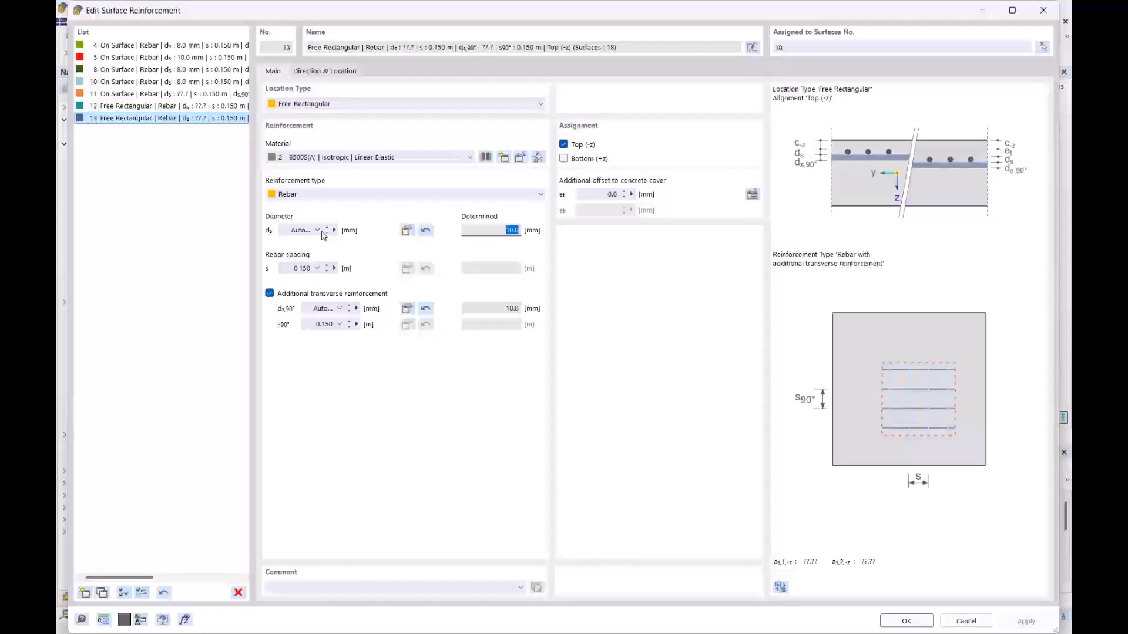
click(431, 232)
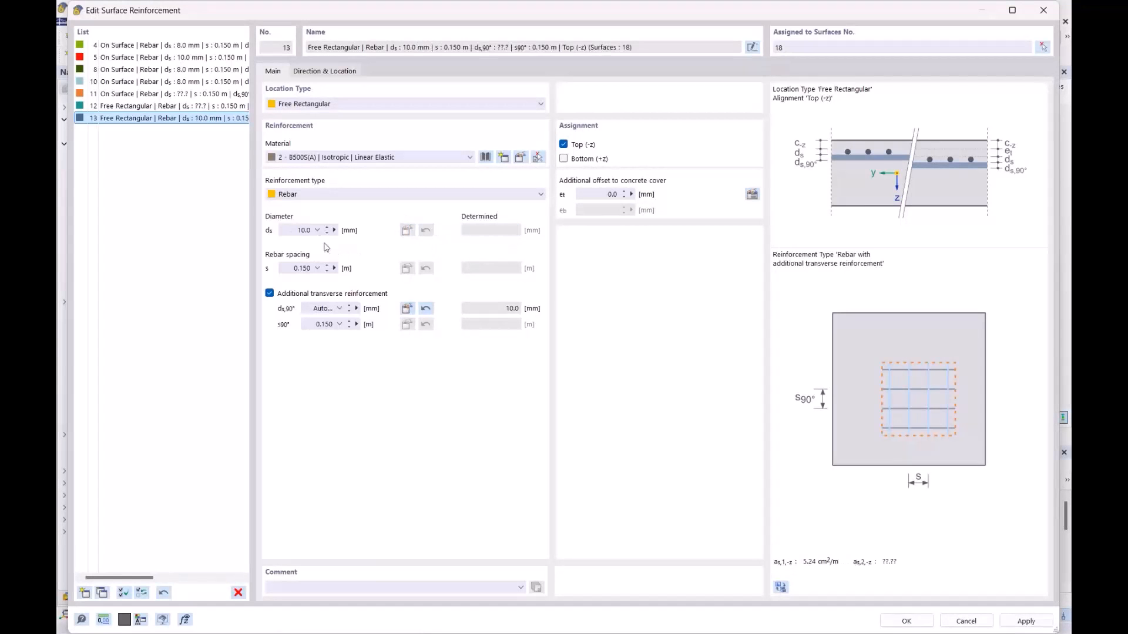
click(428, 310)
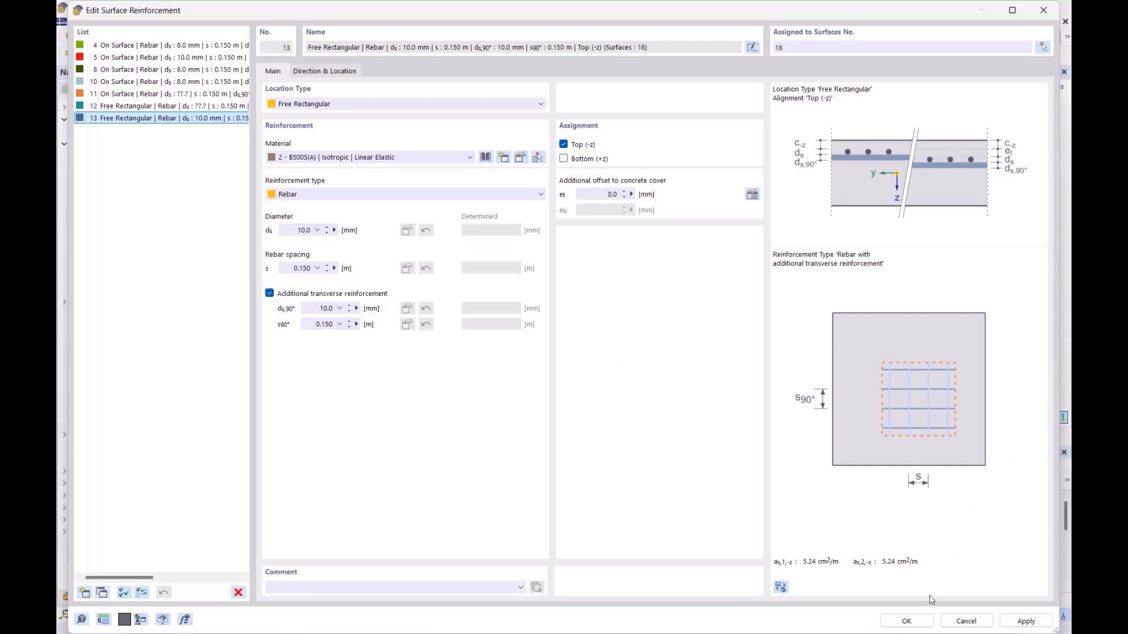
click(904, 623)
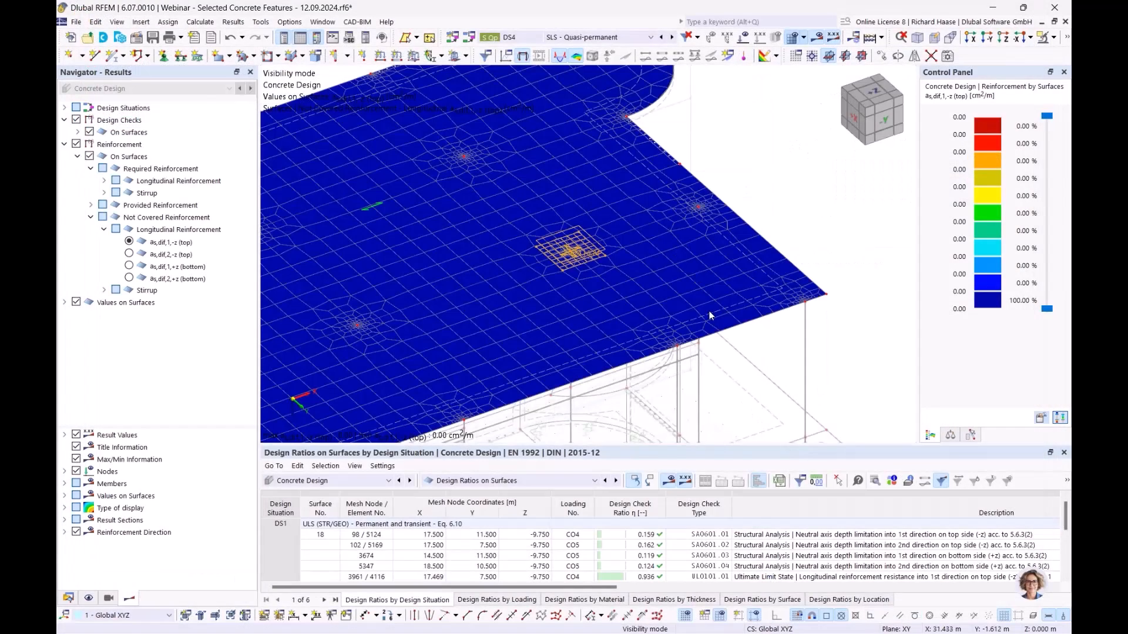
Enlarge the concrete design table and review the input data and the surface design ratios by design situation.
drag(698, 450, 705, 366)
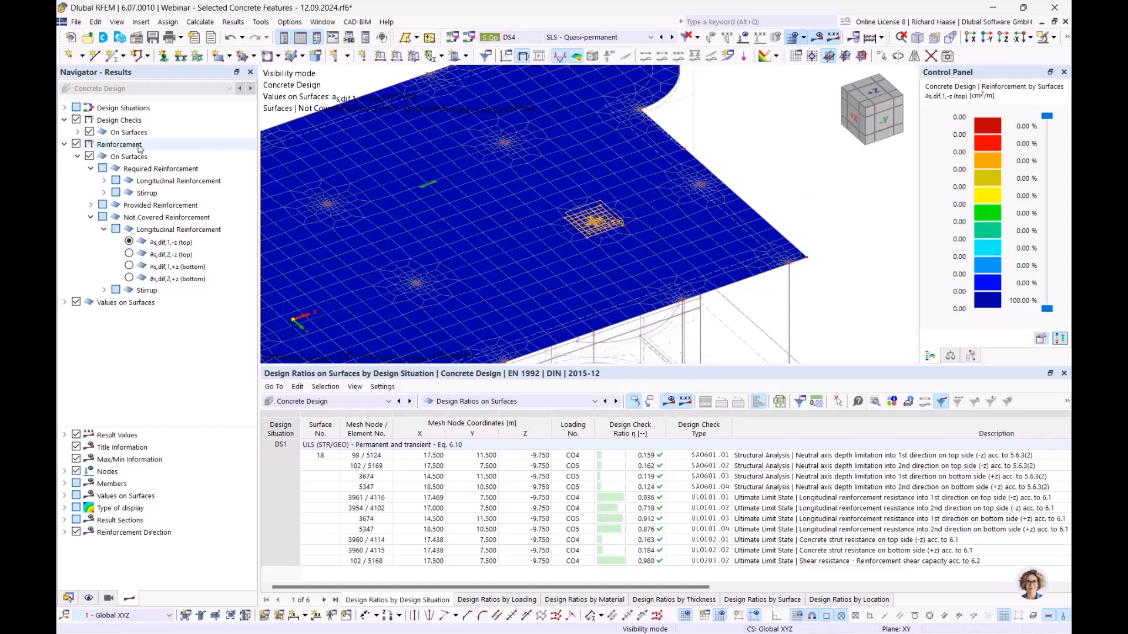
click(185, 220)
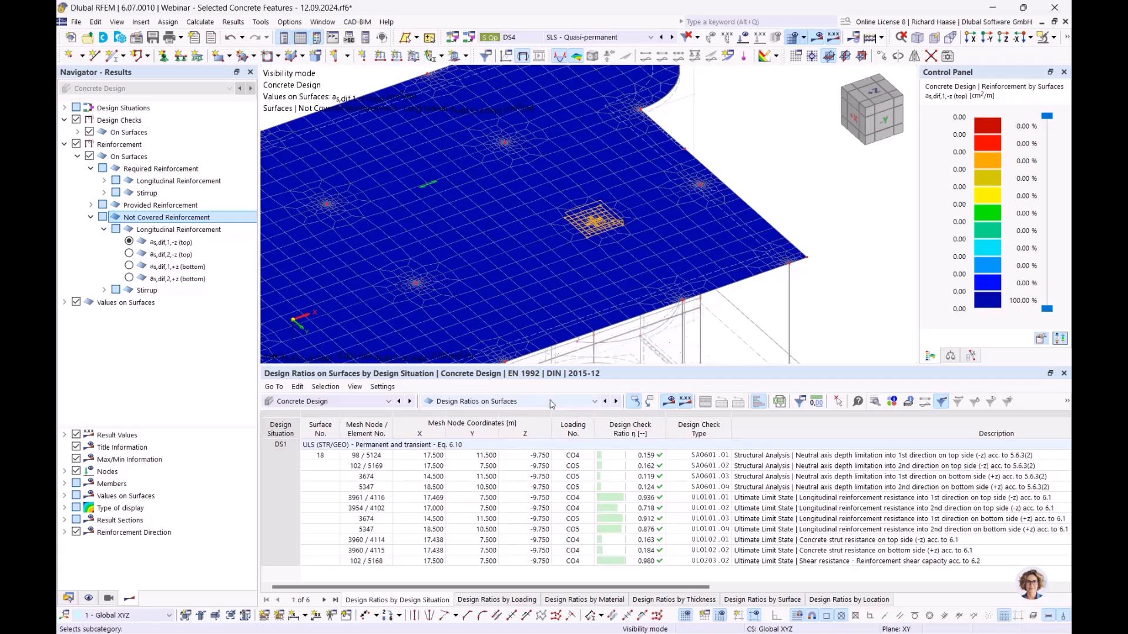
click(517, 402)
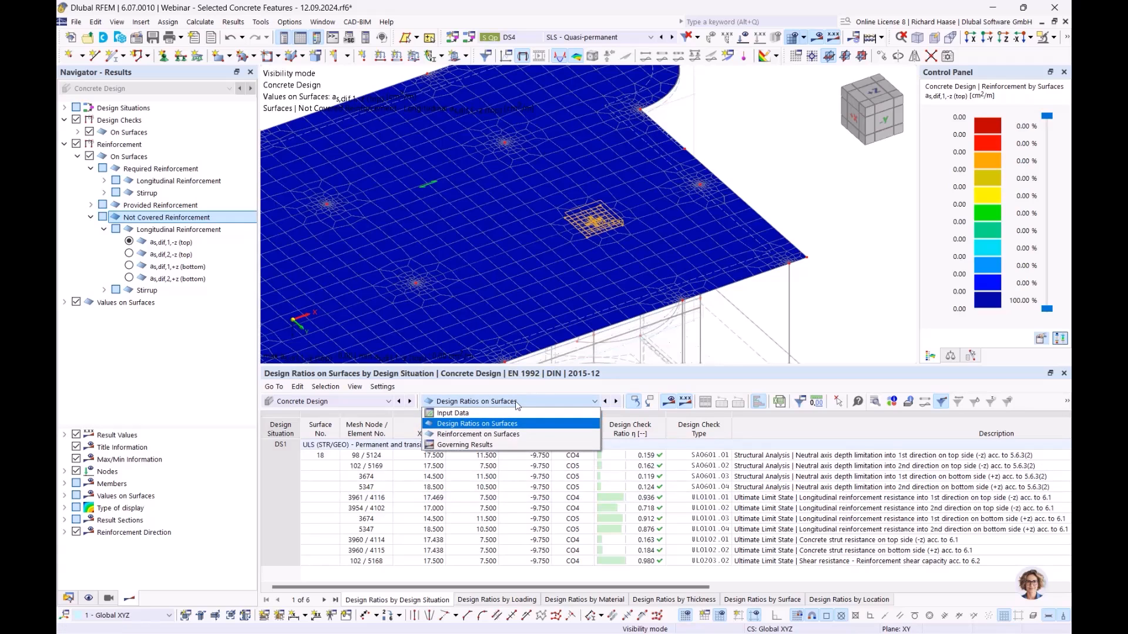
click(488, 413)
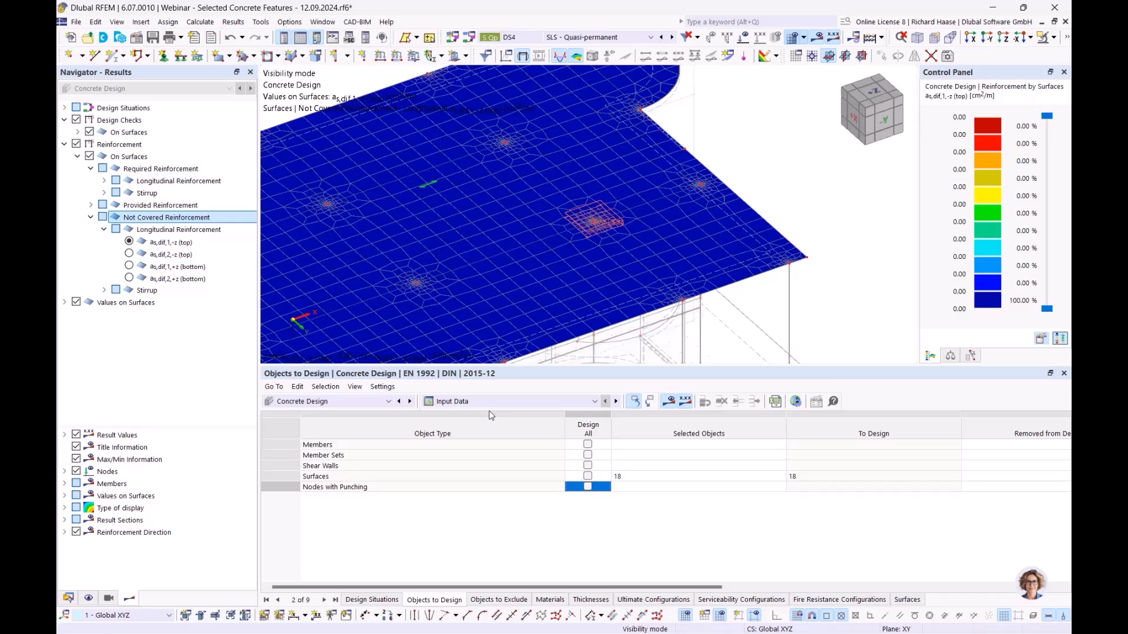
click(485, 401)
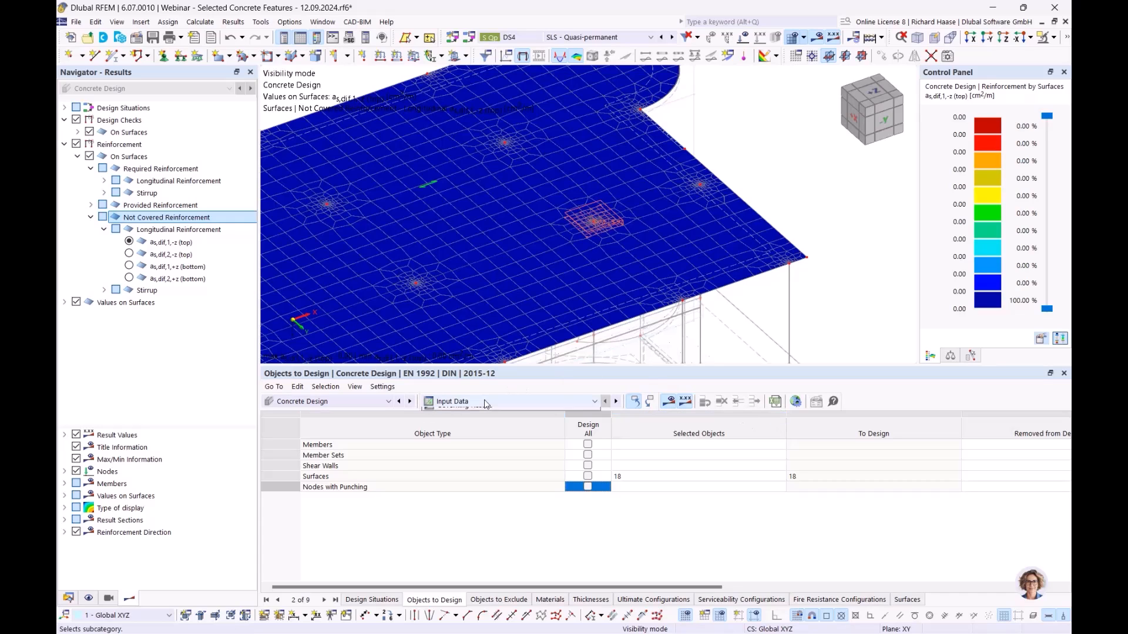
click(470, 423)
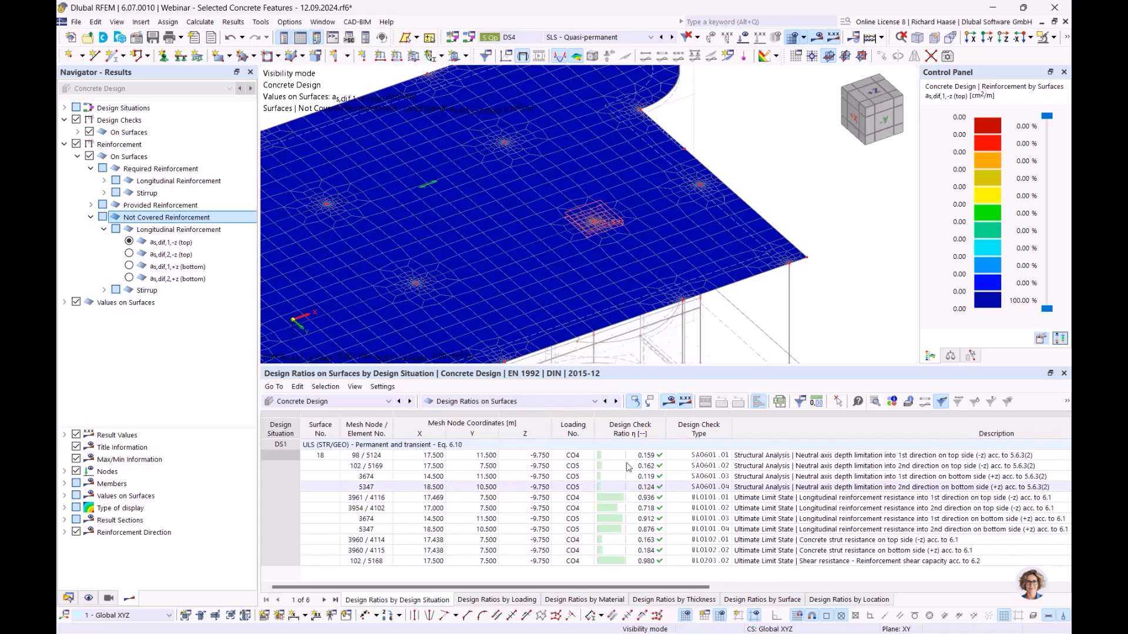
Examine the detailing rules and fire resistance options among the configurations to calculate in the concrete design global settings.
click(516, 401)
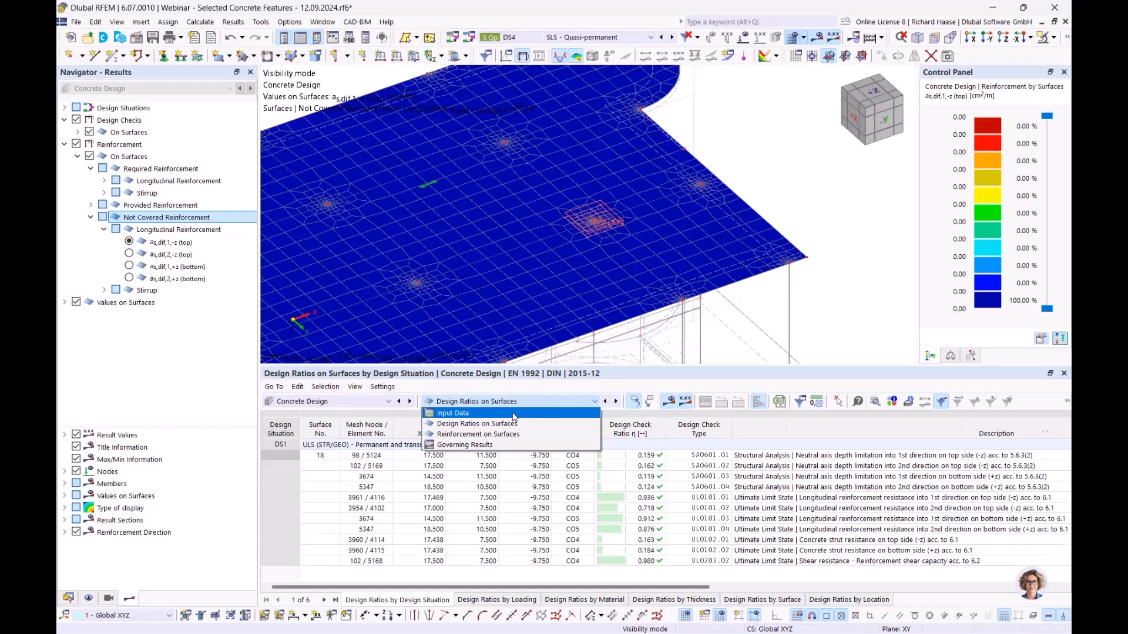
click(514, 414)
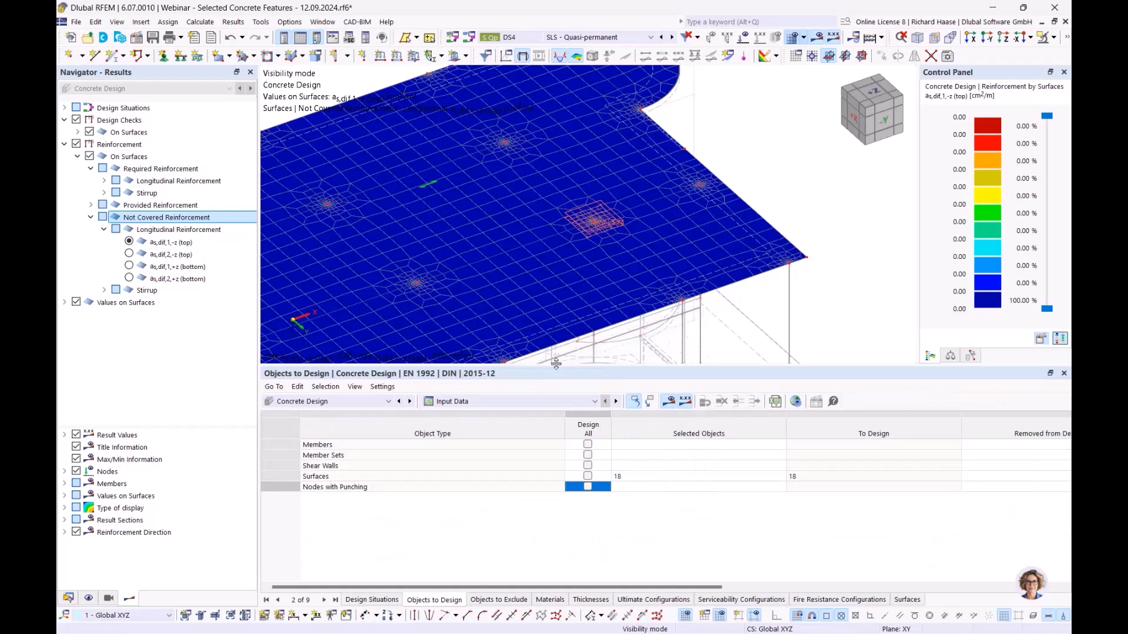
click(796, 403)
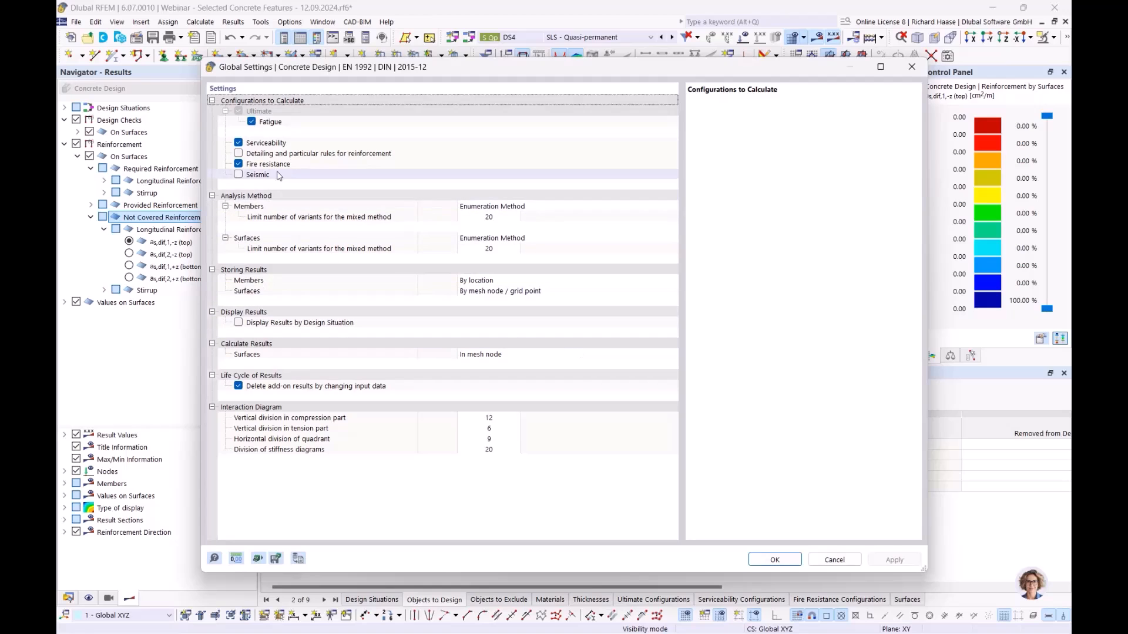
click(288, 155)
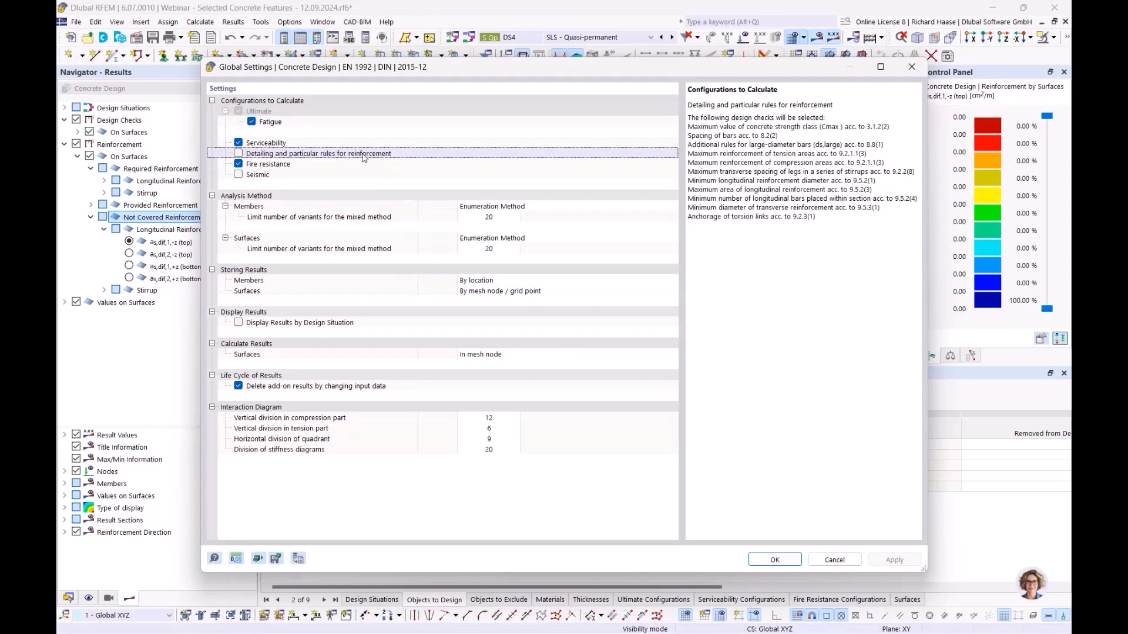
drag(711, 145, 809, 218)
click(809, 219)
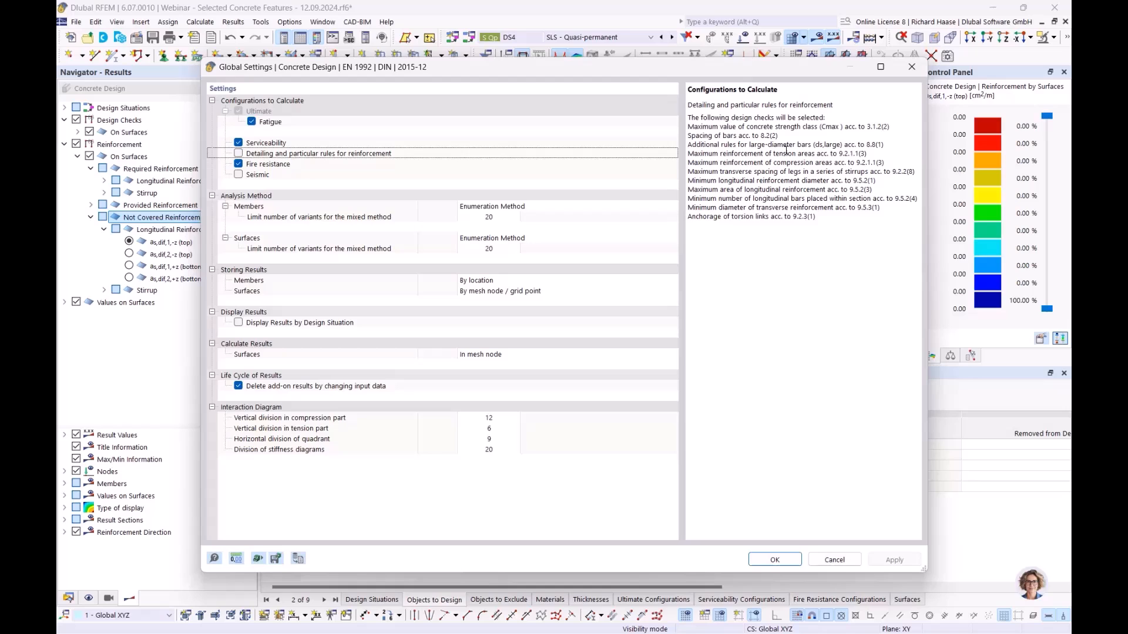
click(337, 168)
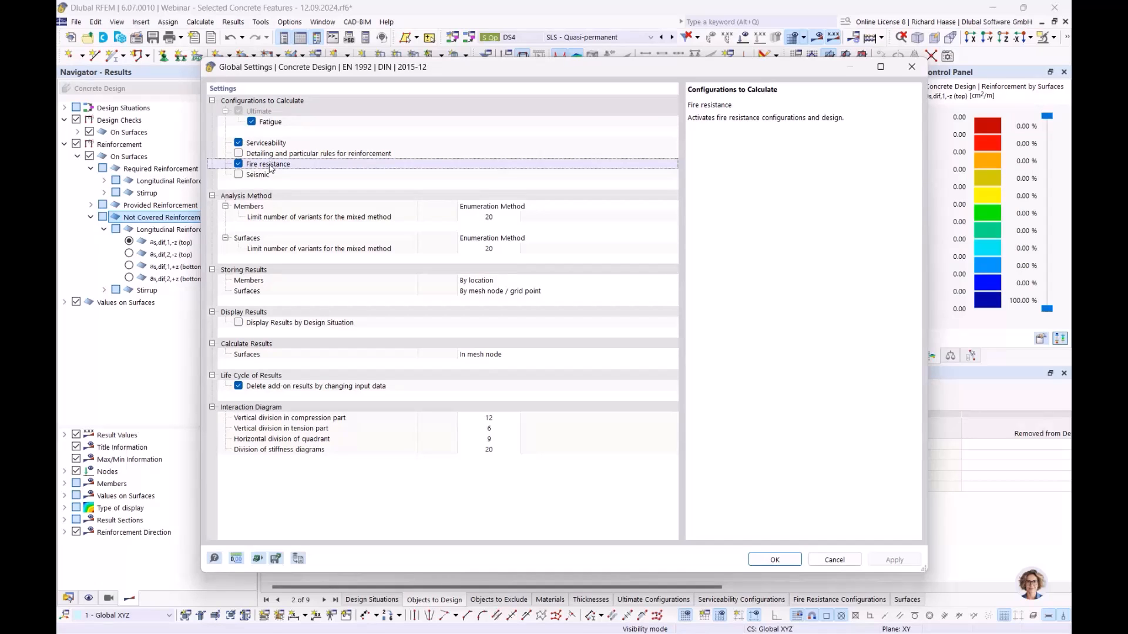
click(239, 165)
click(239, 164)
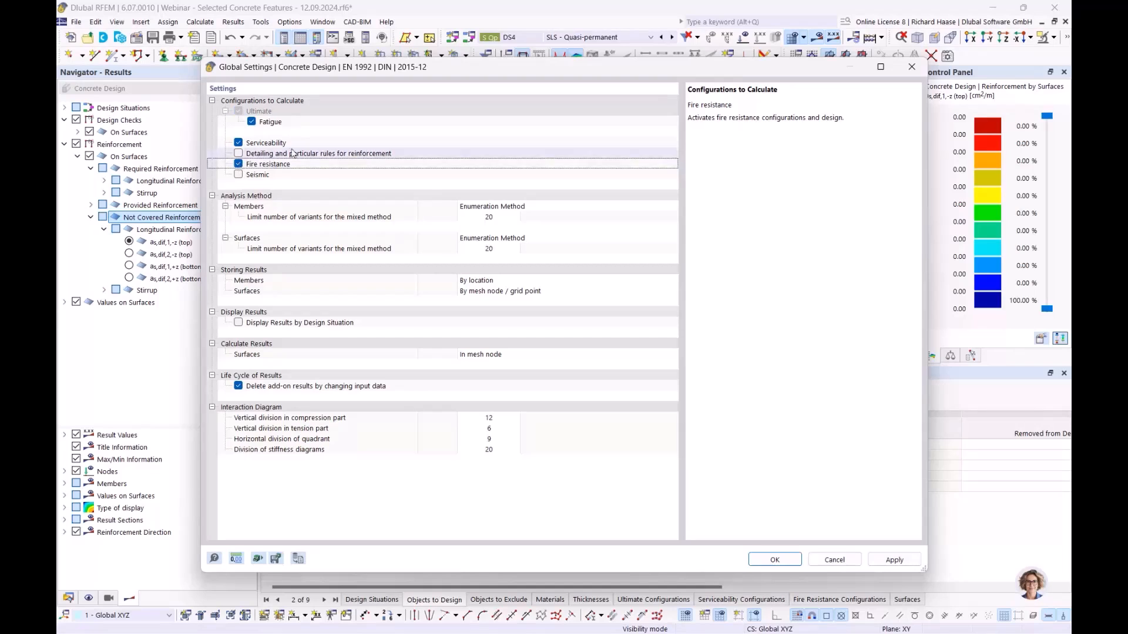
click(776, 559)
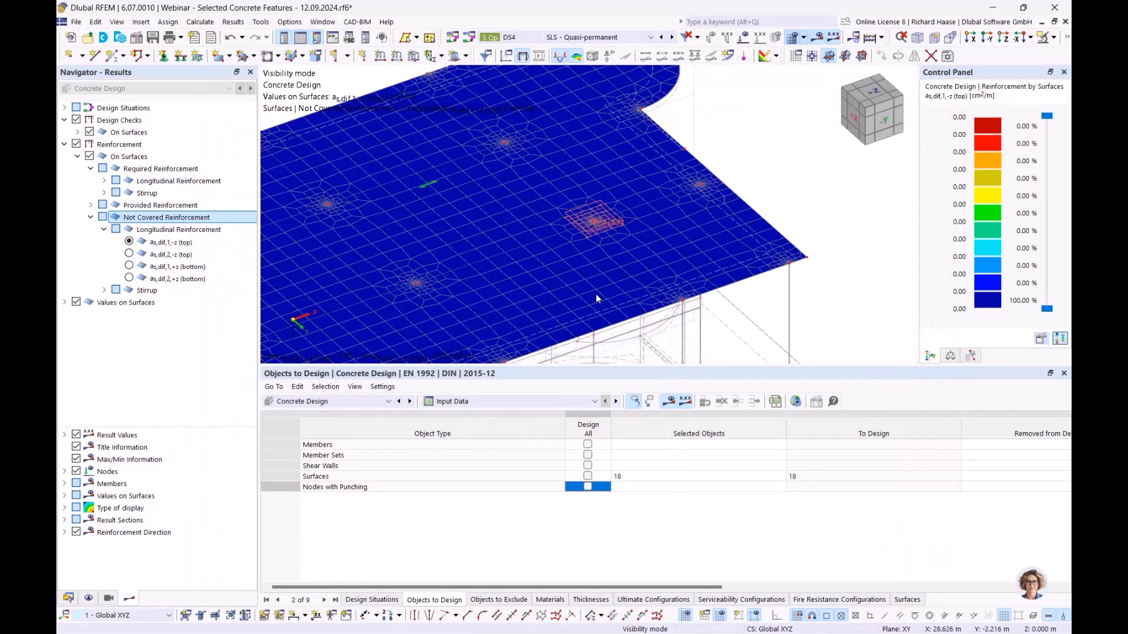
Remove surface 18 from the objects selected for design and confirm deleting the concrete design results.
click(668, 475)
key(Delete)
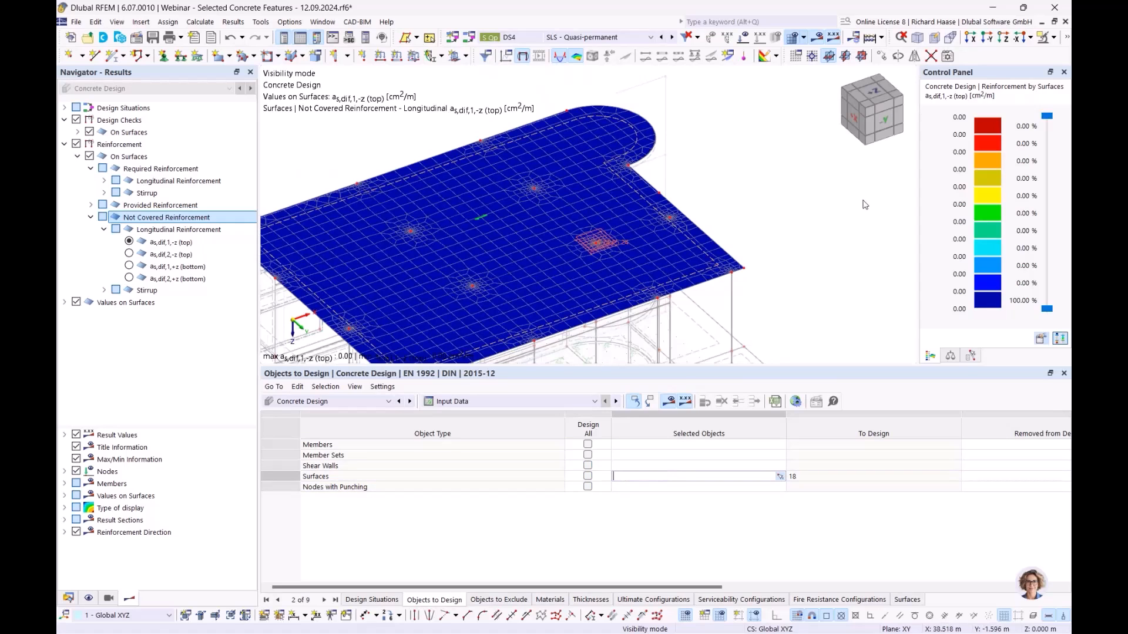
click(862, 204)
click(620, 390)
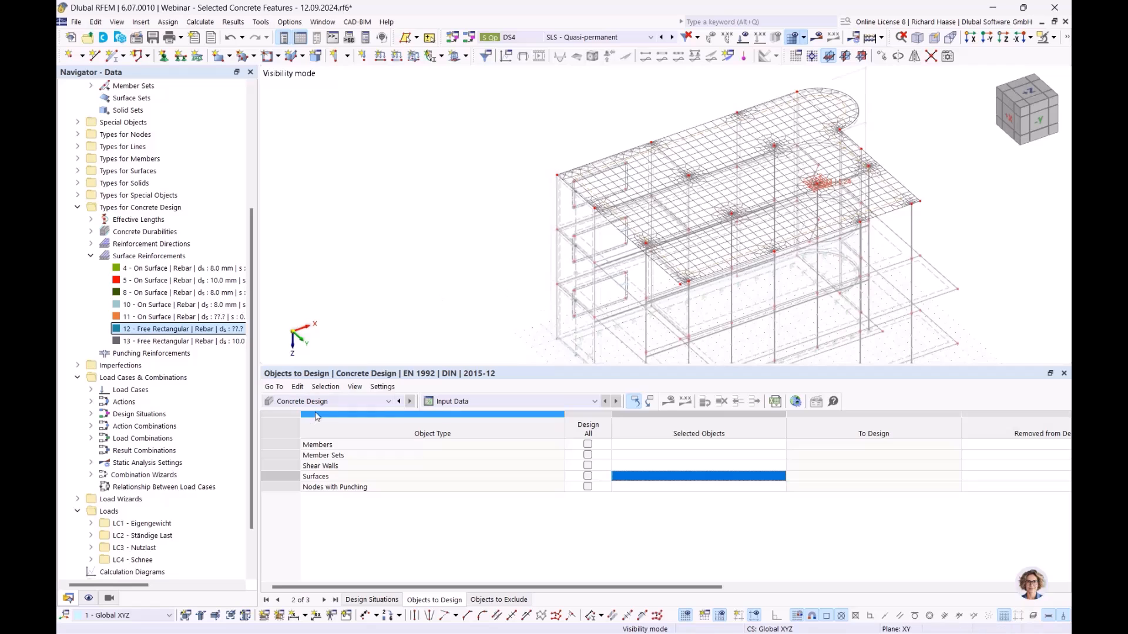
Switch to PowerPoint, start the slide show from the current slide and advance to the "Fire resistance design" slide.
key(alt+Tab)
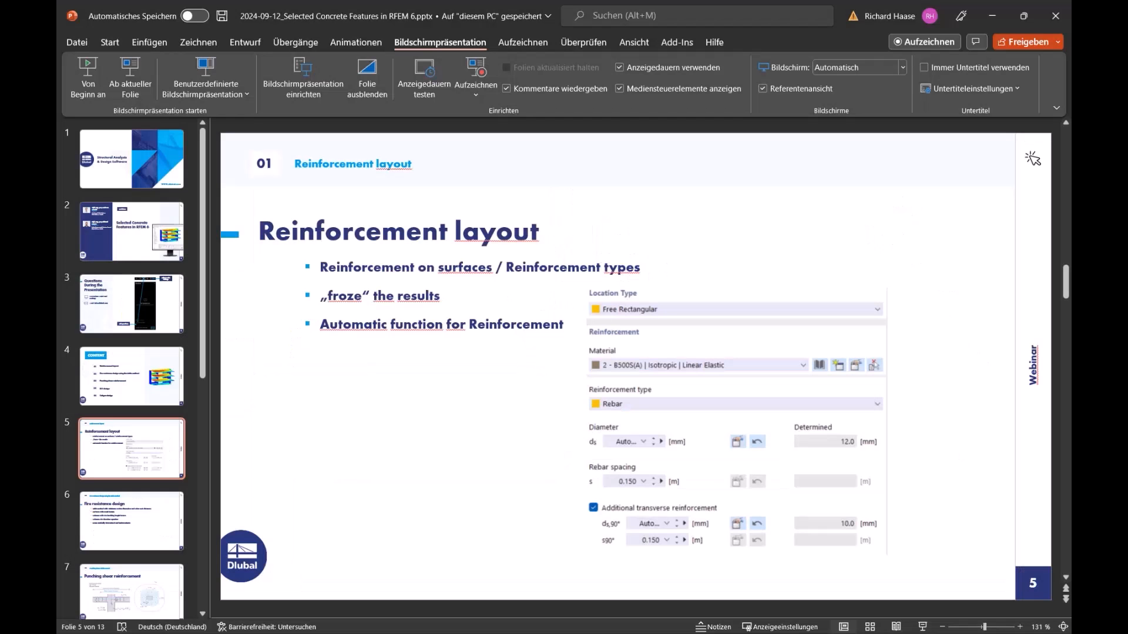
click(132, 76)
click(568, 301)
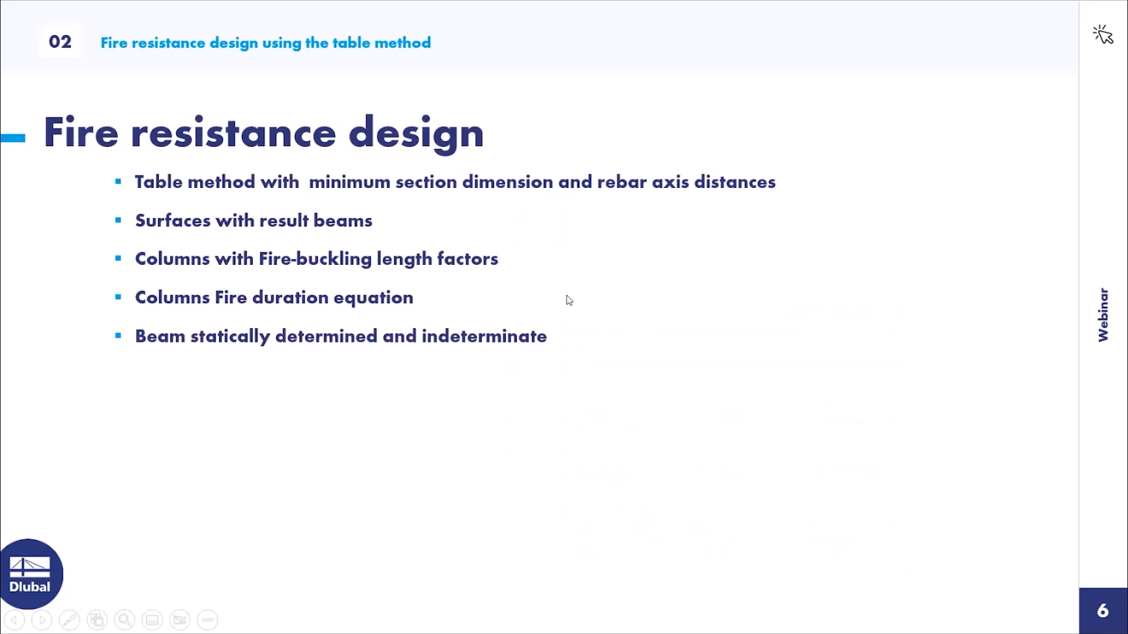
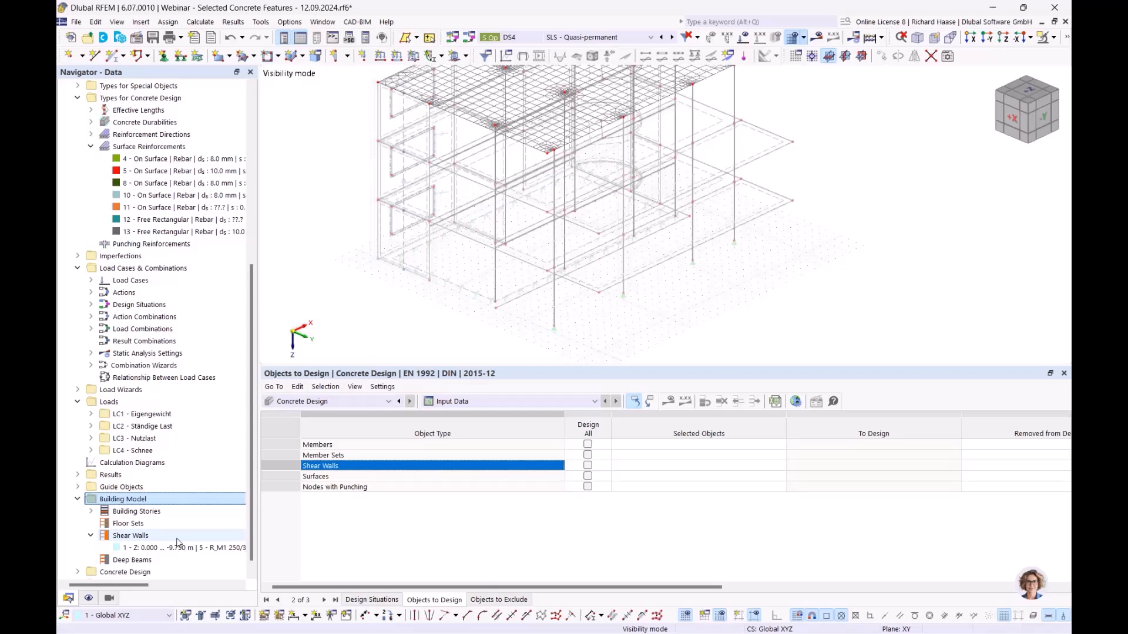
Open shear wall 1 in the building model, examine its segments, properties and section, and close it without changes.
click(165, 538)
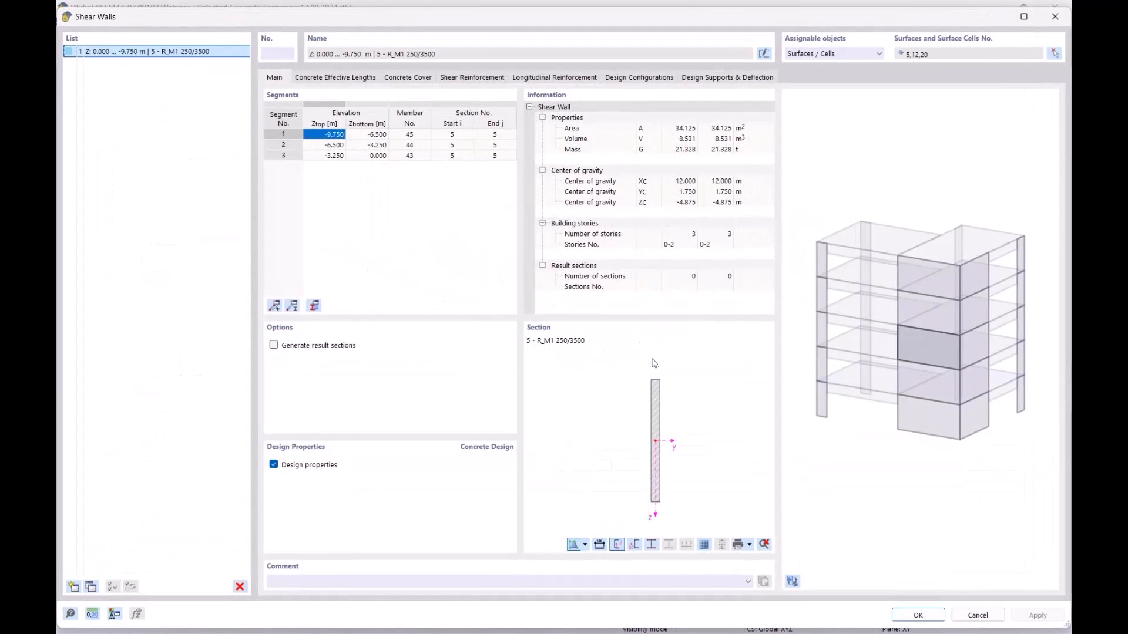
drag(512, 18, 440, 330)
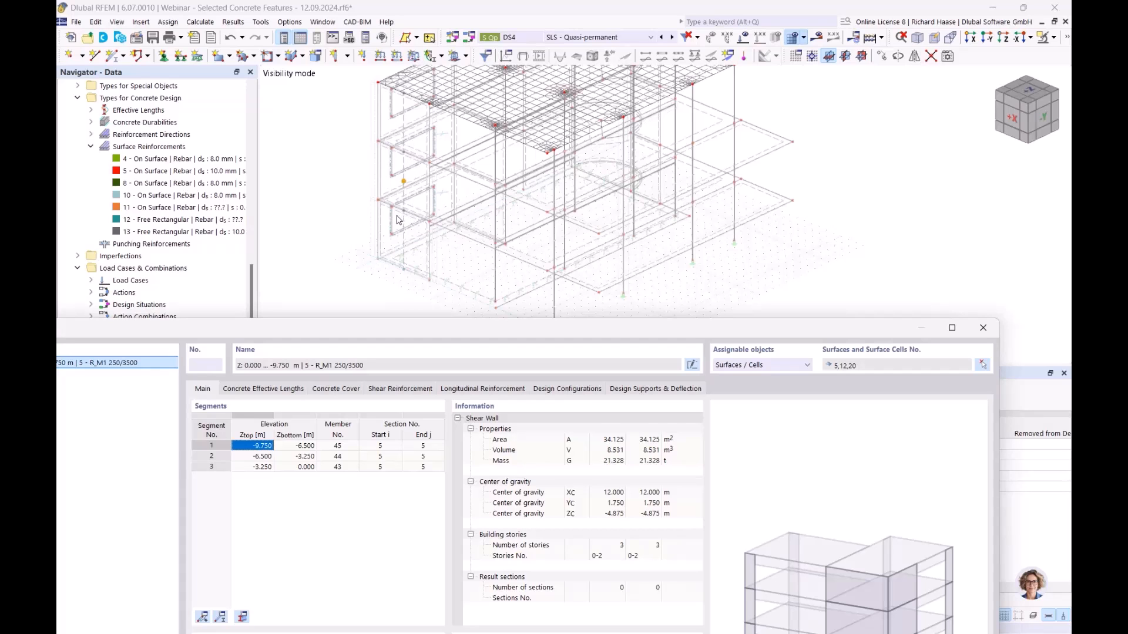
drag(424, 329, 490, 118)
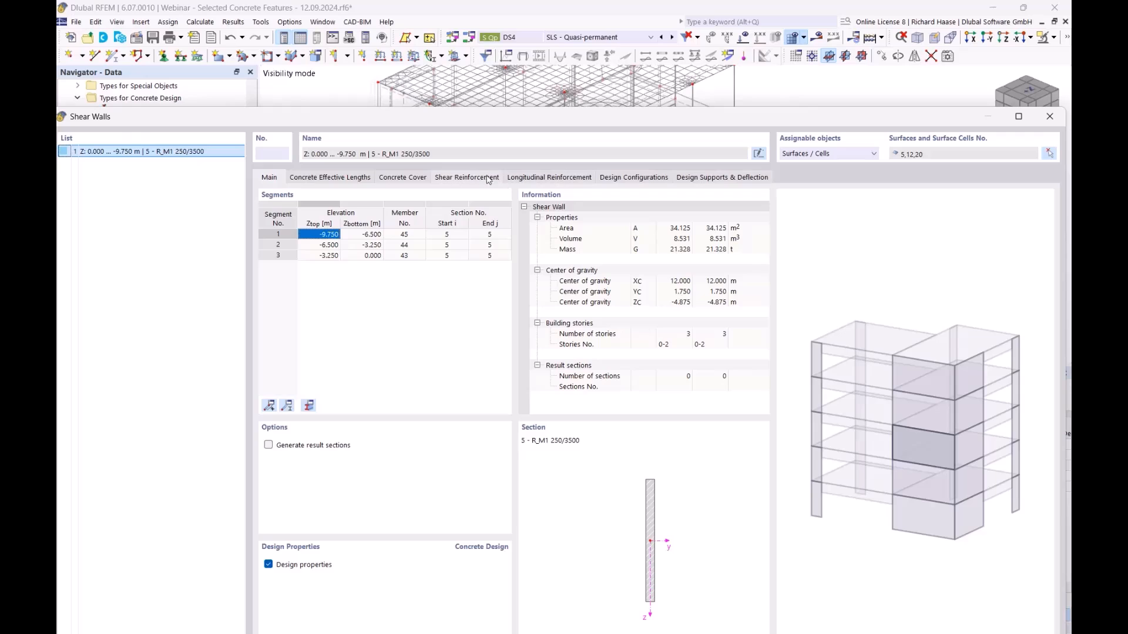
click(1050, 116)
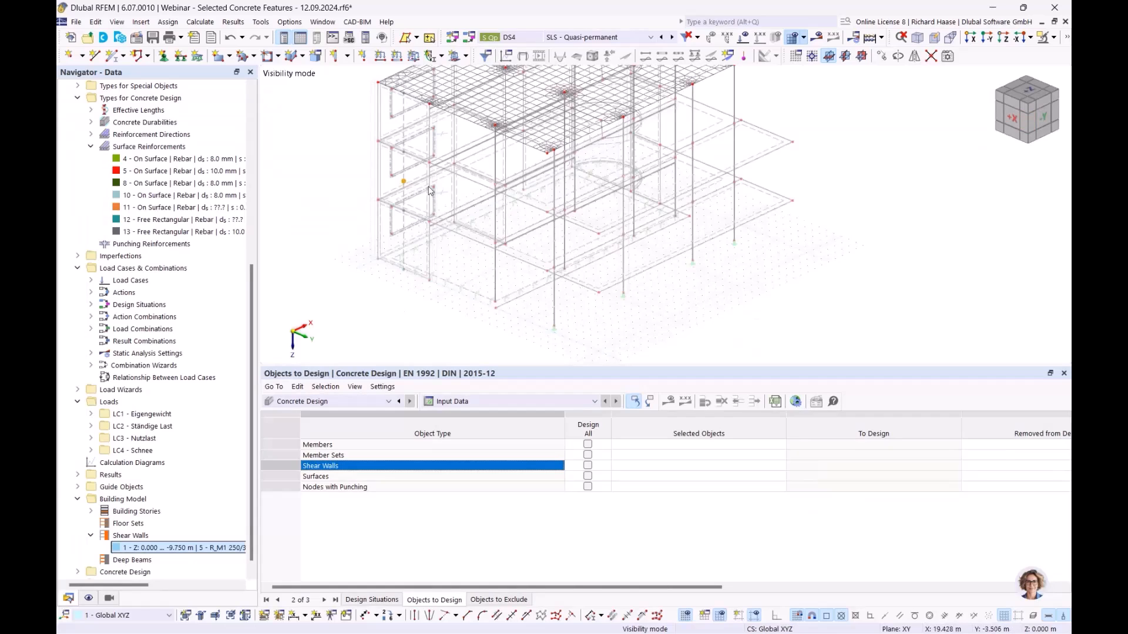
Cancel the visibility mode to show the whole building and select shear wall 1 for the concrete design.
click(629, 469)
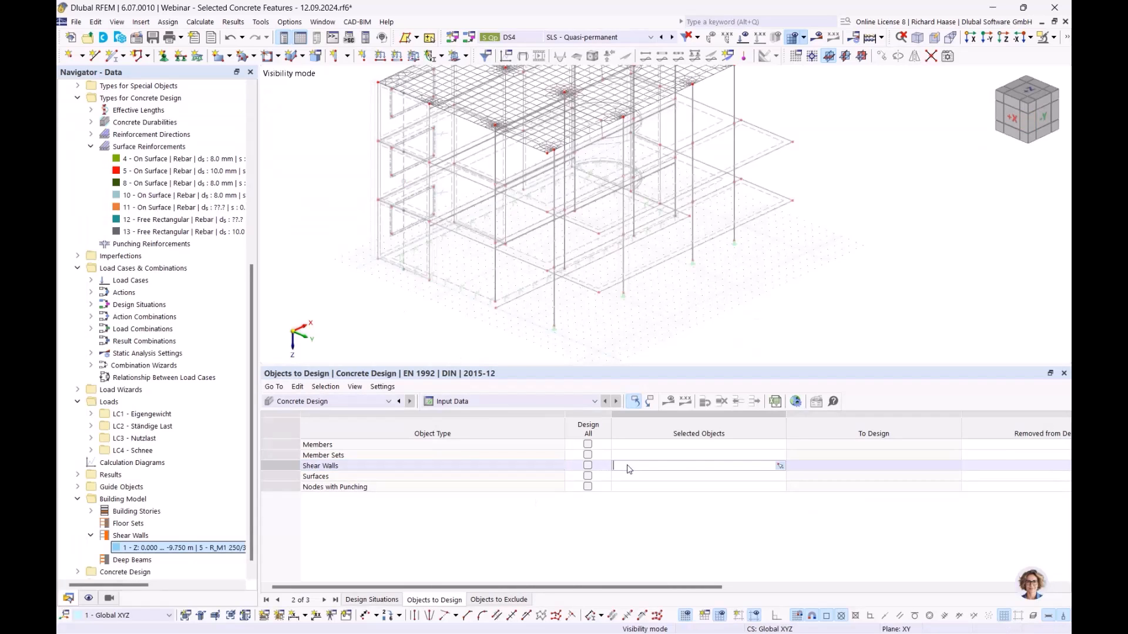
click(780, 467)
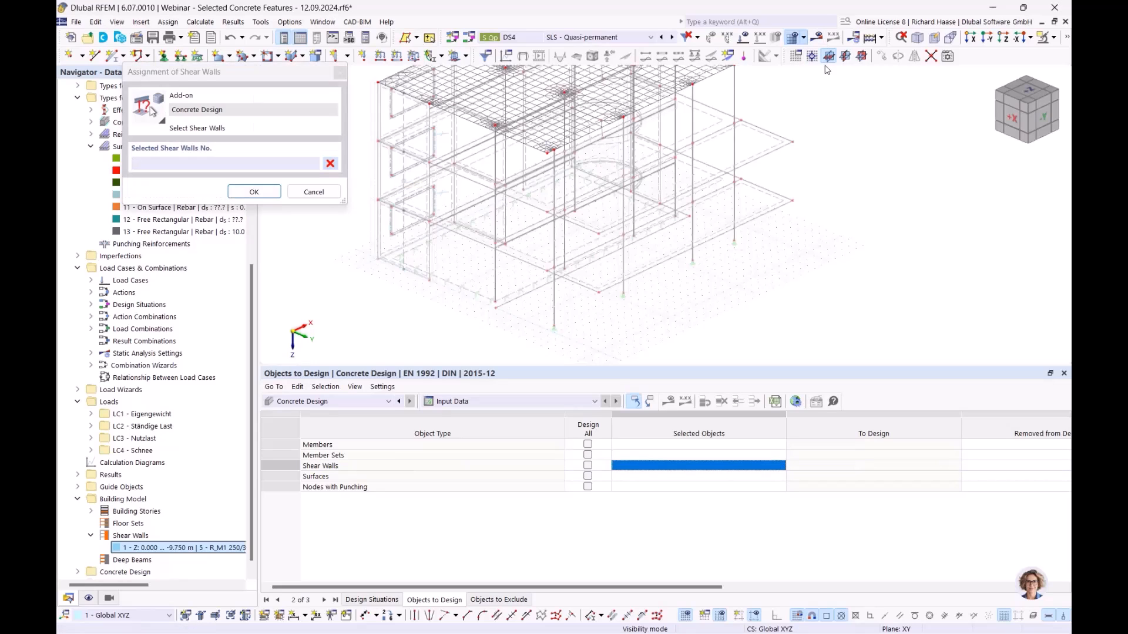
click(1055, 38)
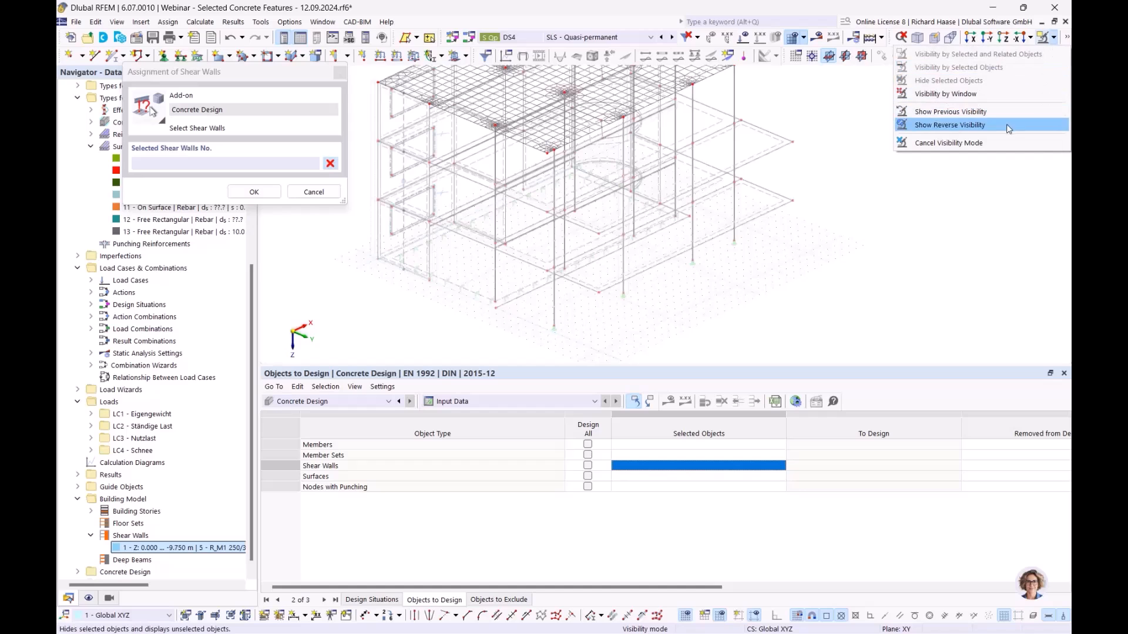
click(997, 144)
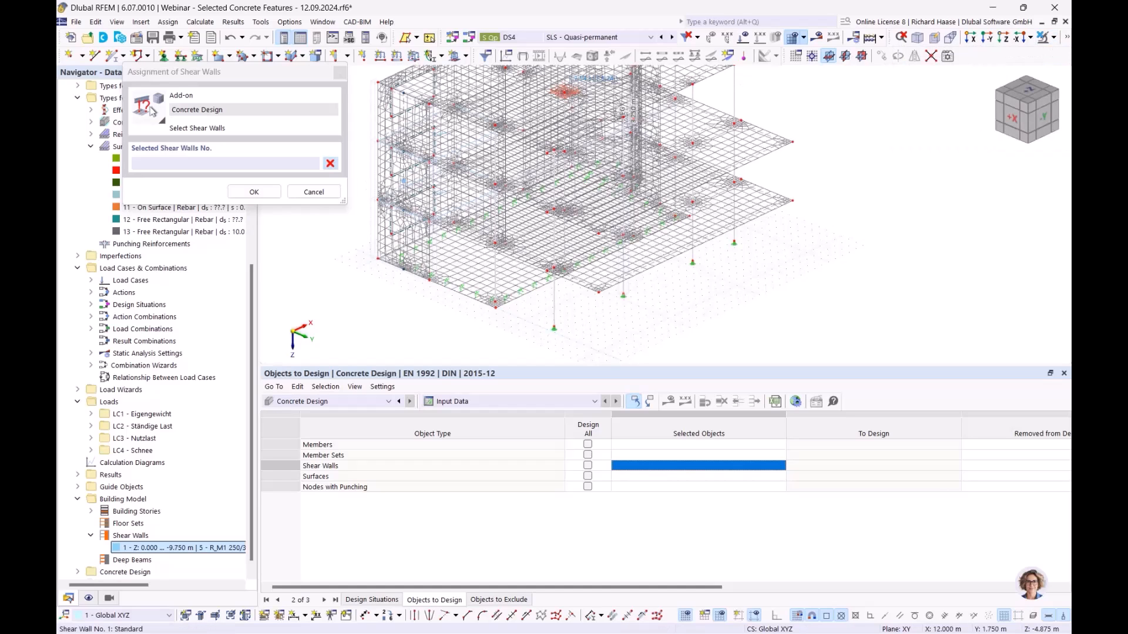
click(259, 197)
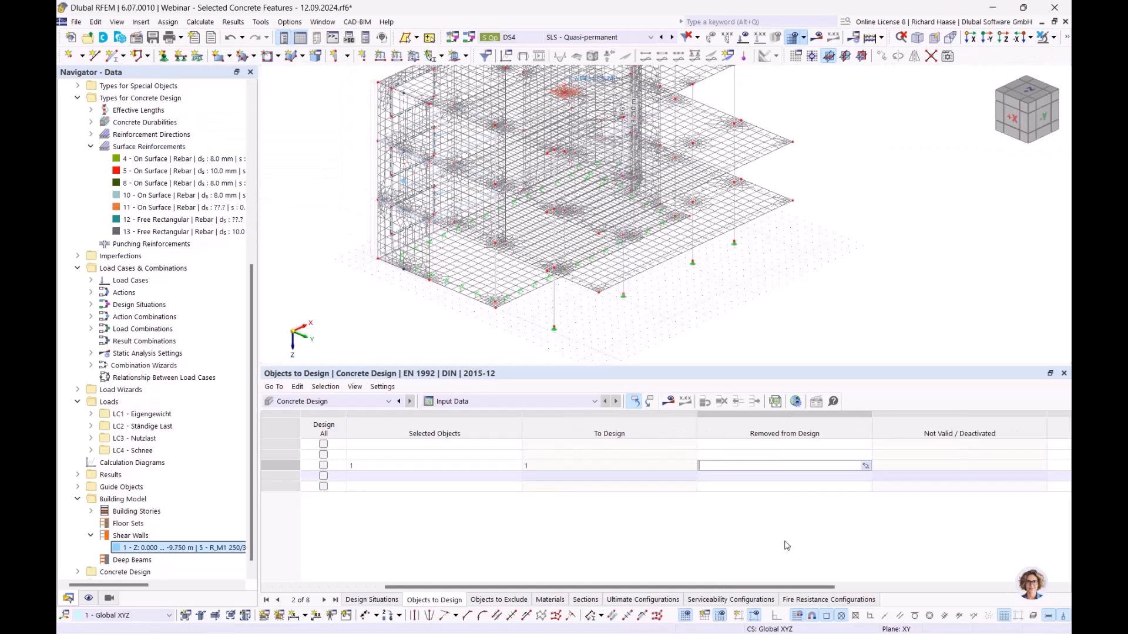
Select member sets 1 and 2 as objects for the concrete design, picking the column set in the model.
drag(443, 588, 309, 591)
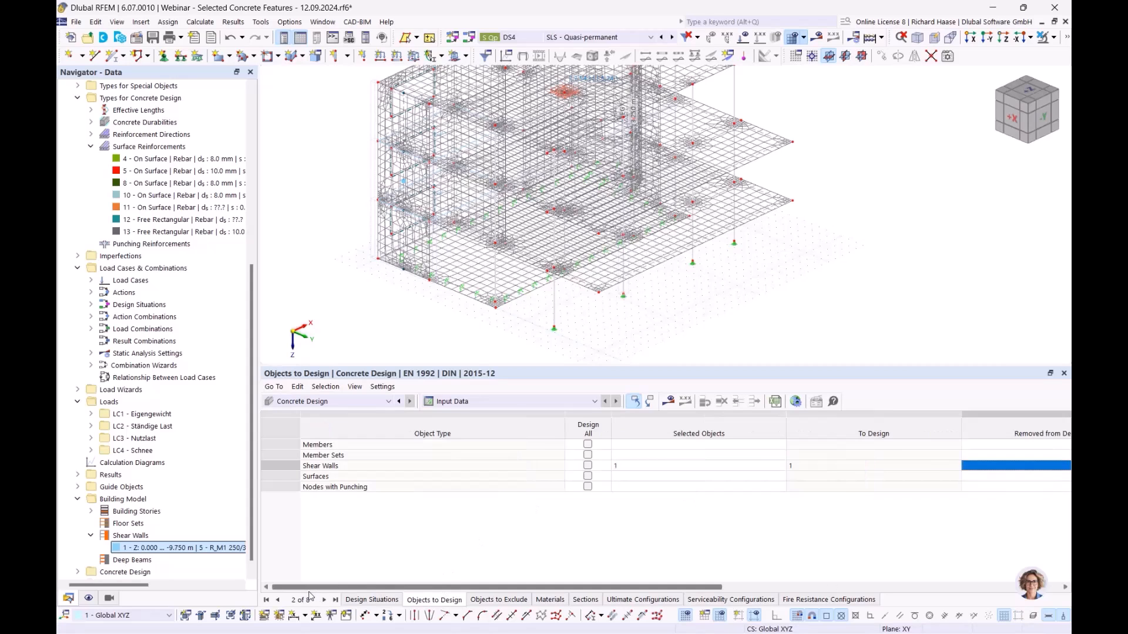
click(650, 457)
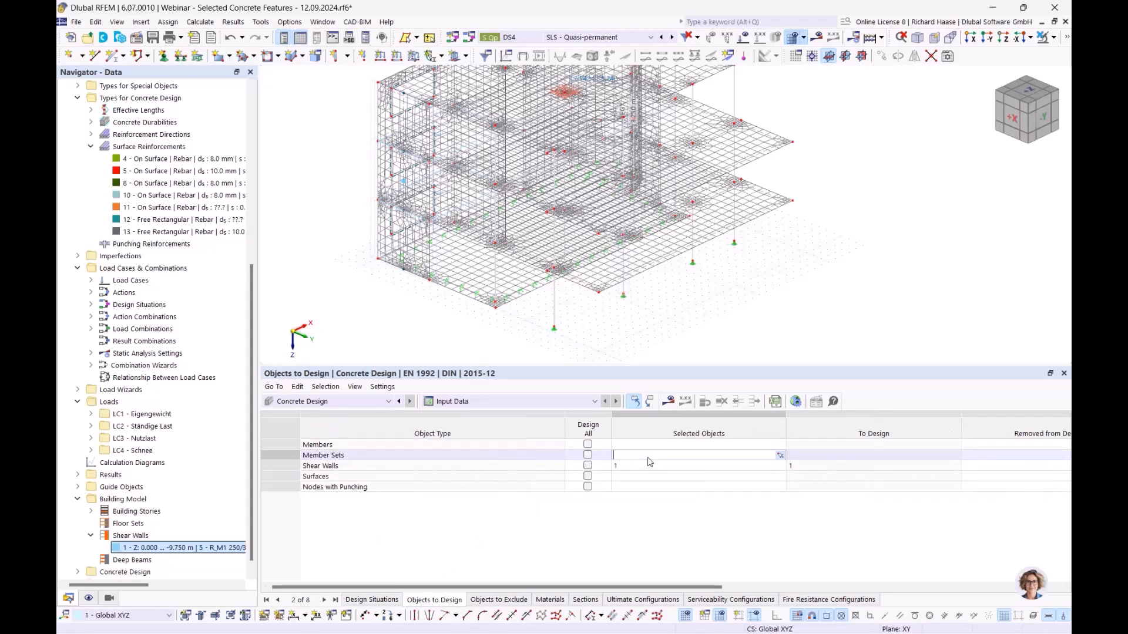
click(779, 456)
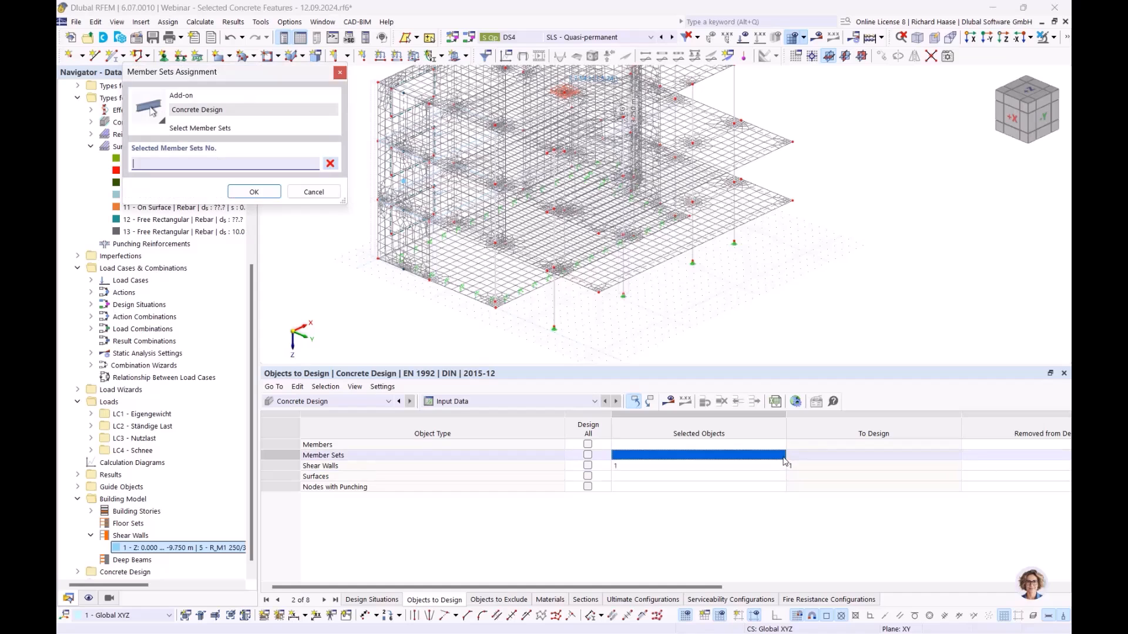
click(624, 289)
click(254, 192)
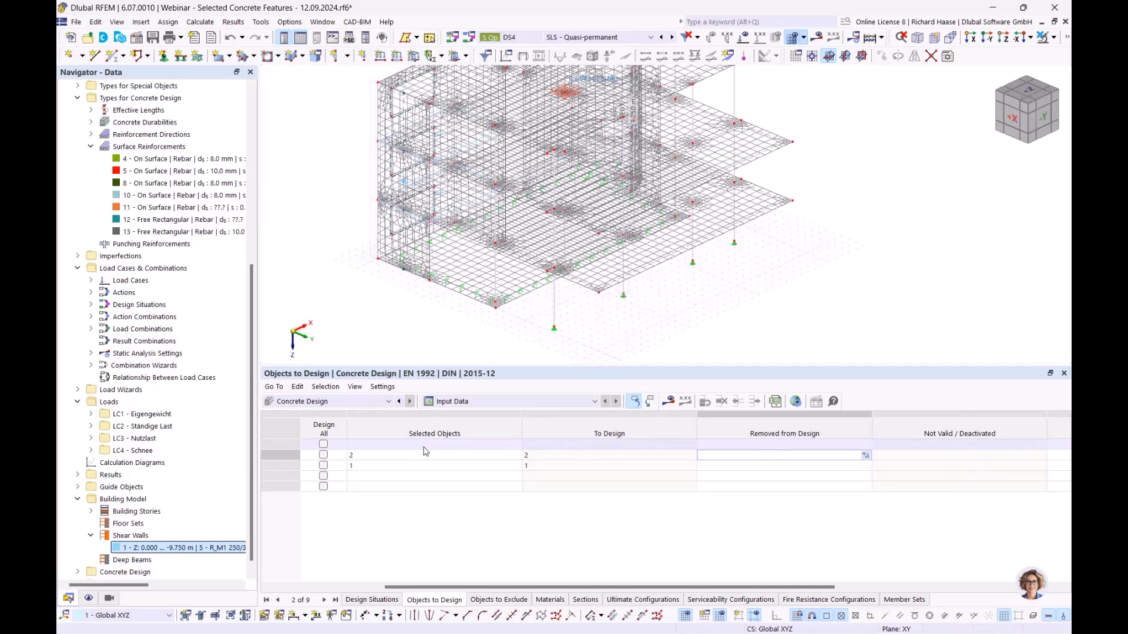
click(479, 459)
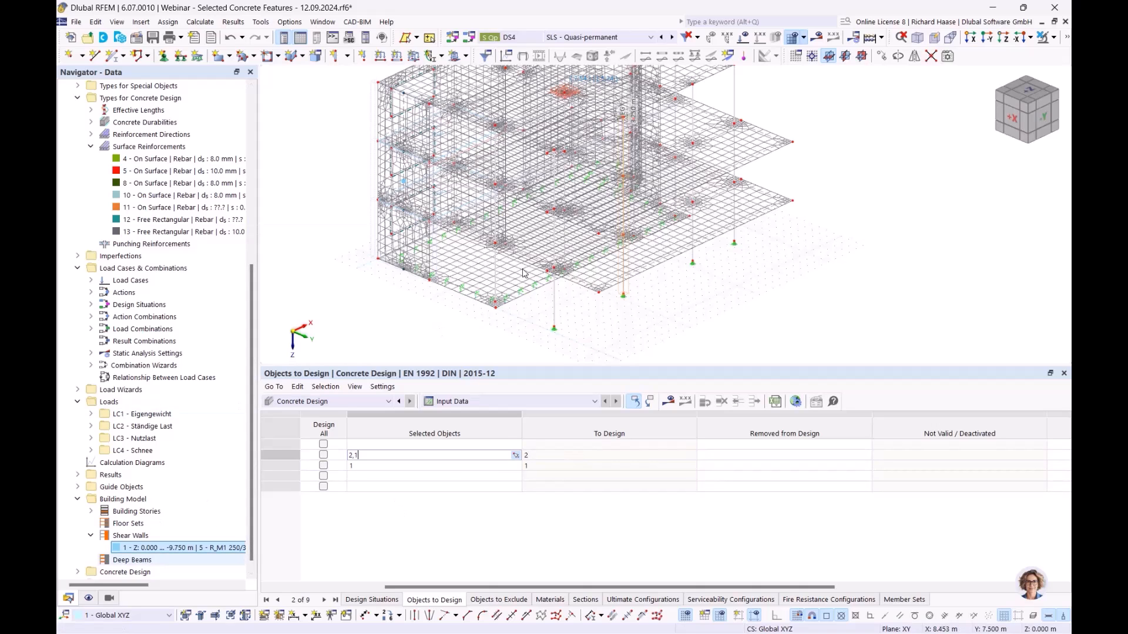
key(Return)
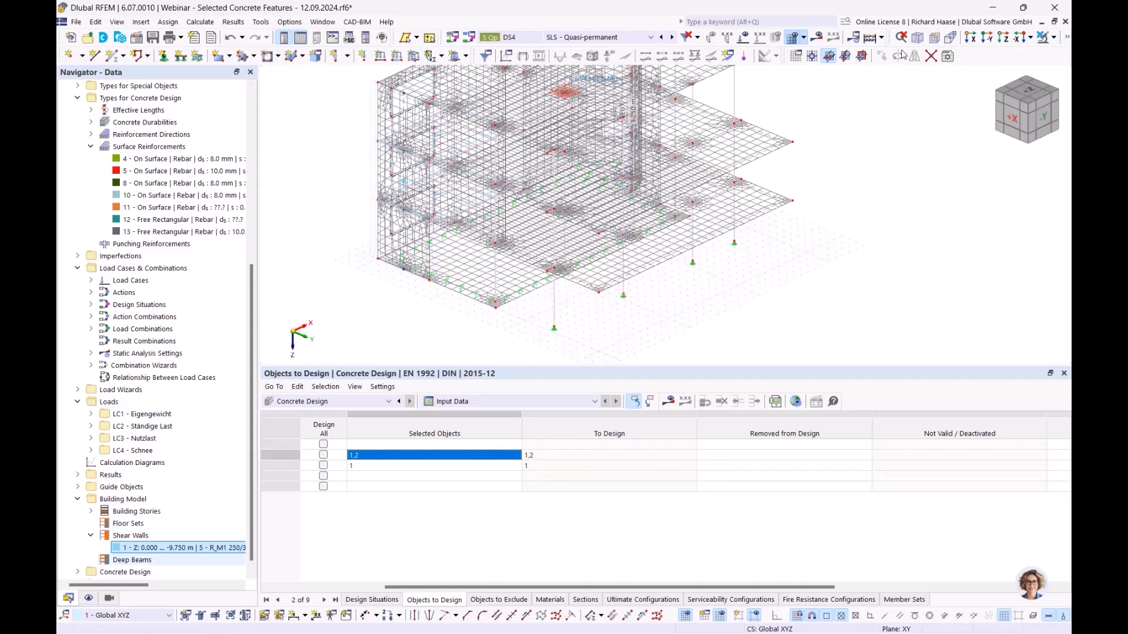
Switch the model display from wireframe to the transparent rendering and view the columns, downstand beams and selected design objects.
click(1068, 38)
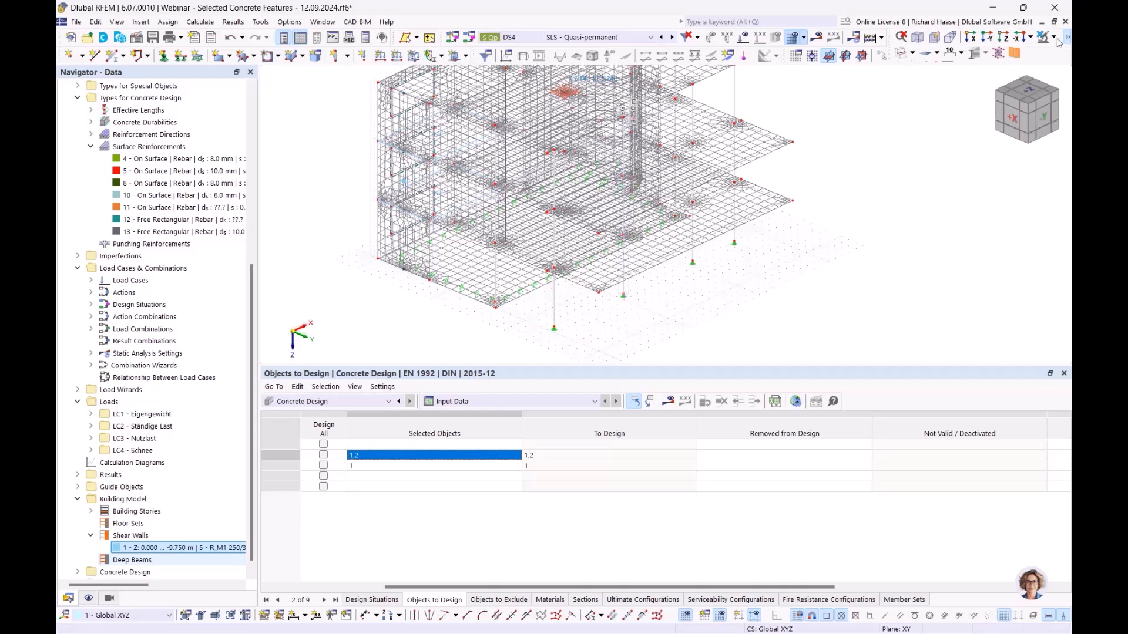
click(912, 53)
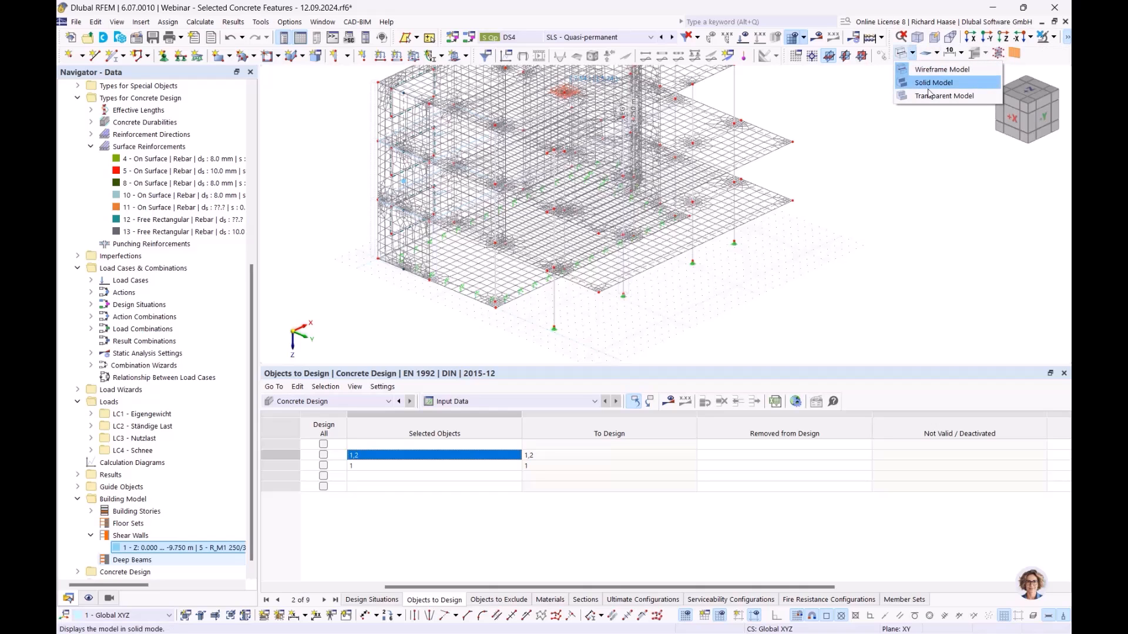
click(927, 85)
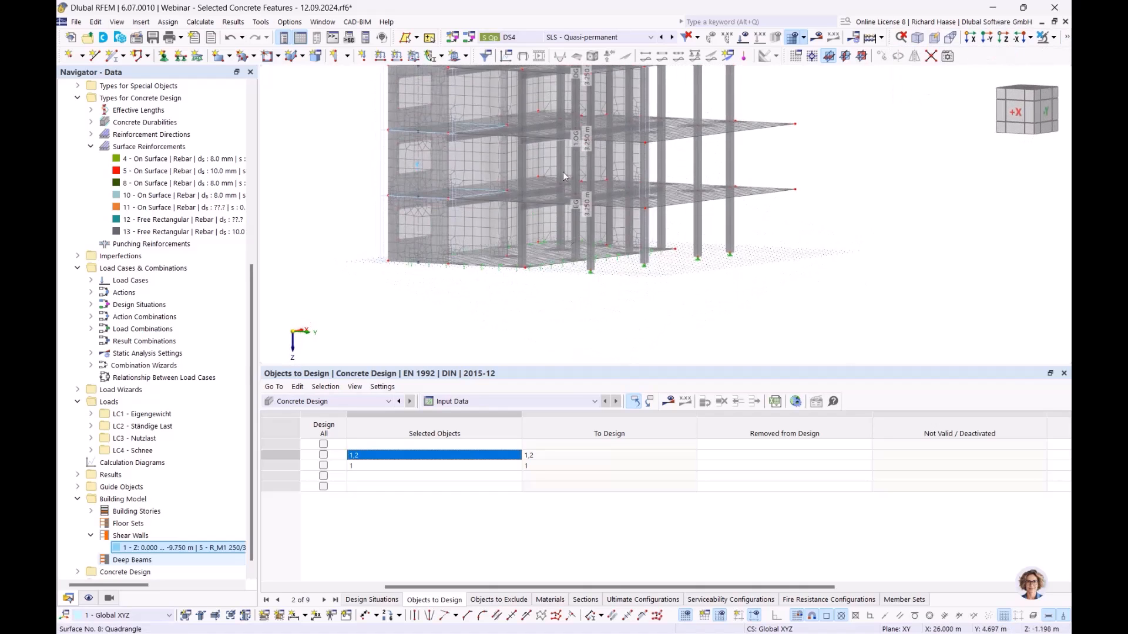
scroll(560, 157, up, 4)
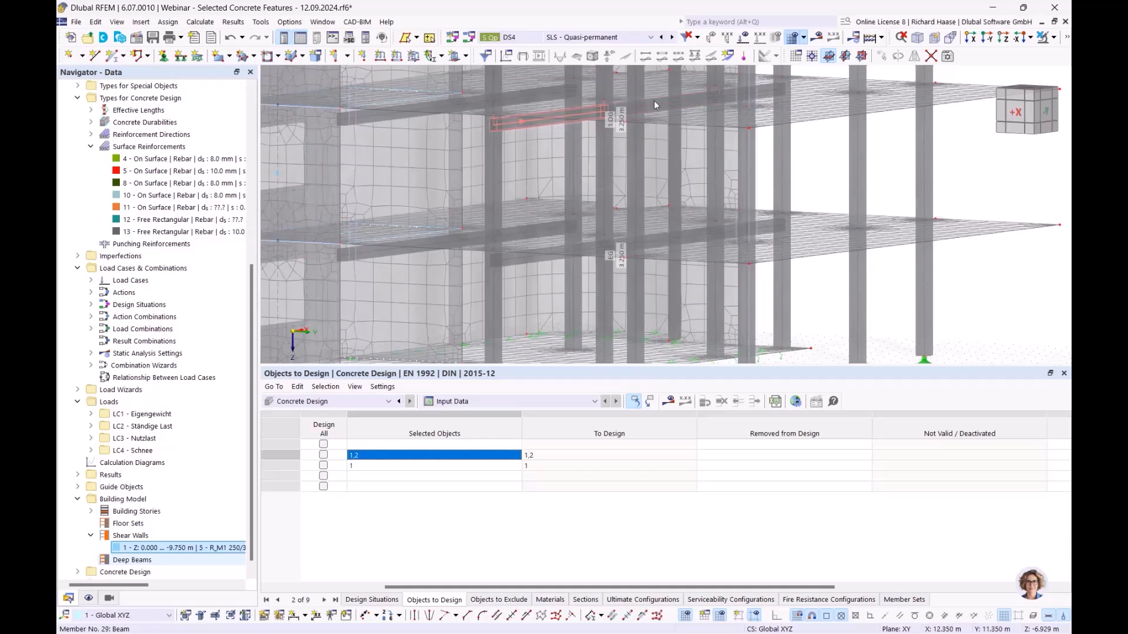
drag(468, 587, 361, 587)
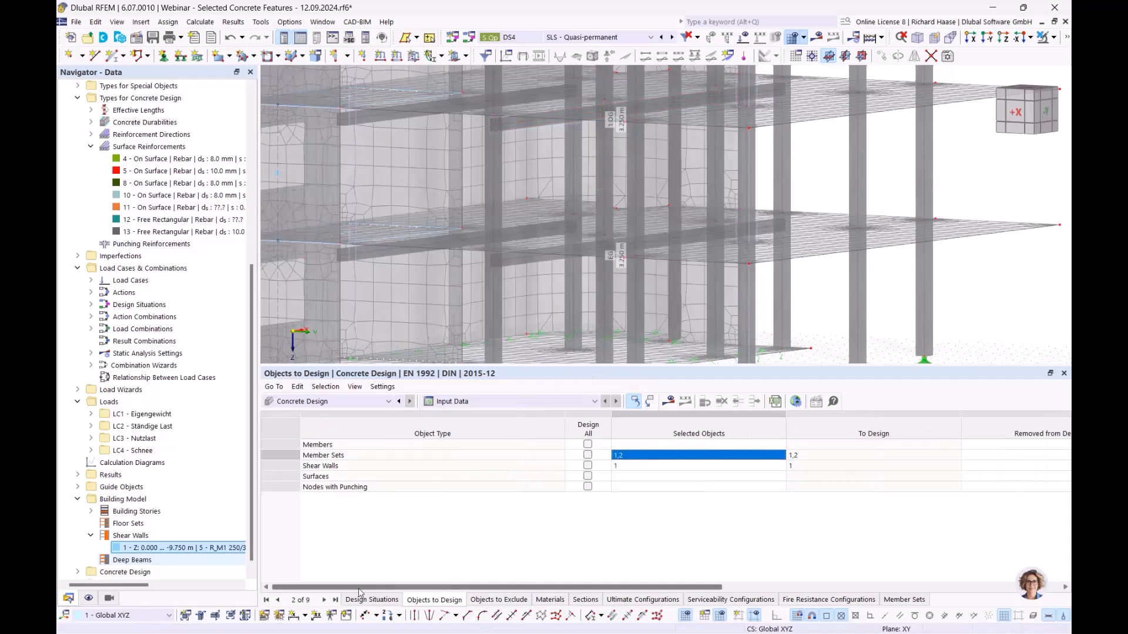
Examine the main and member settings of the fire resistance configuration "Wandscheibe 1-seitig beflammt" and close it without changes.
scroll(79, 564, down, 1)
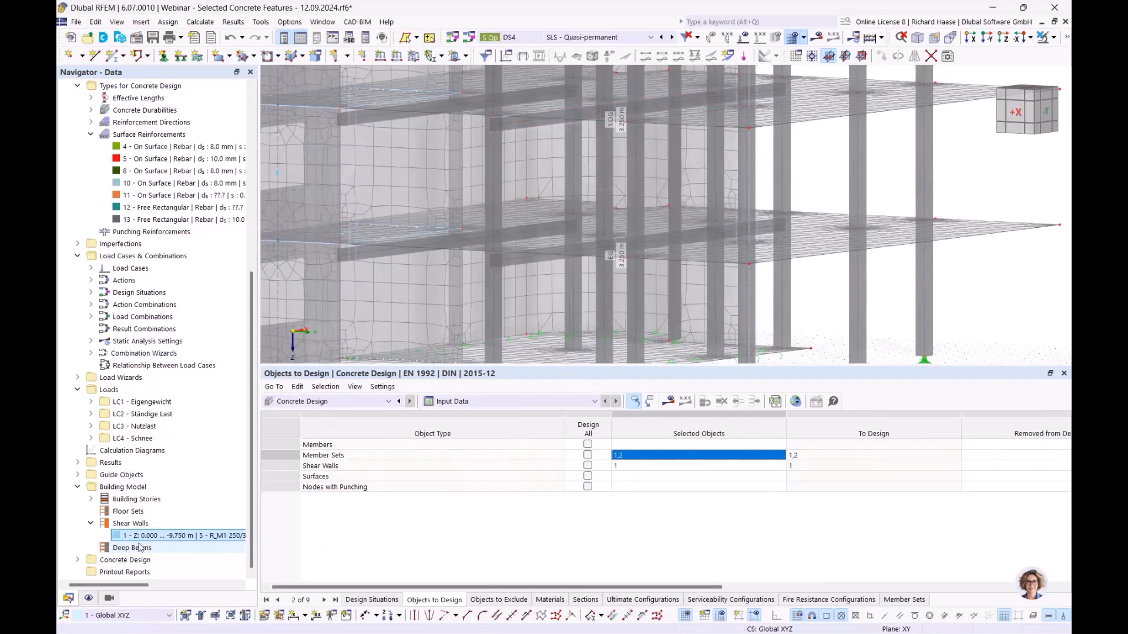
click(78, 561)
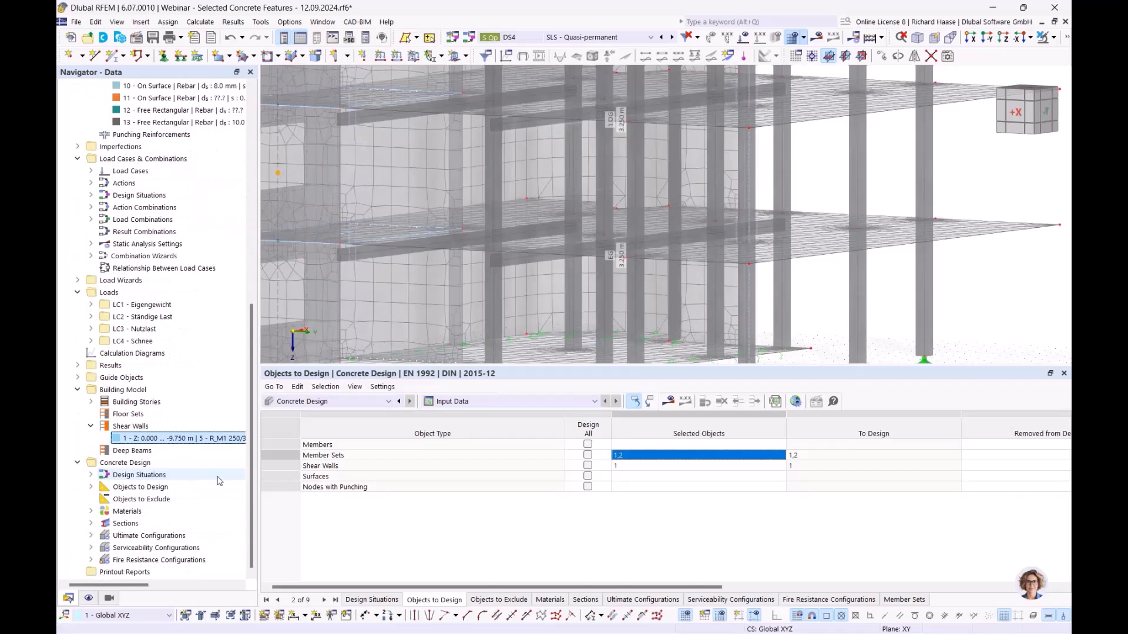
click(151, 563)
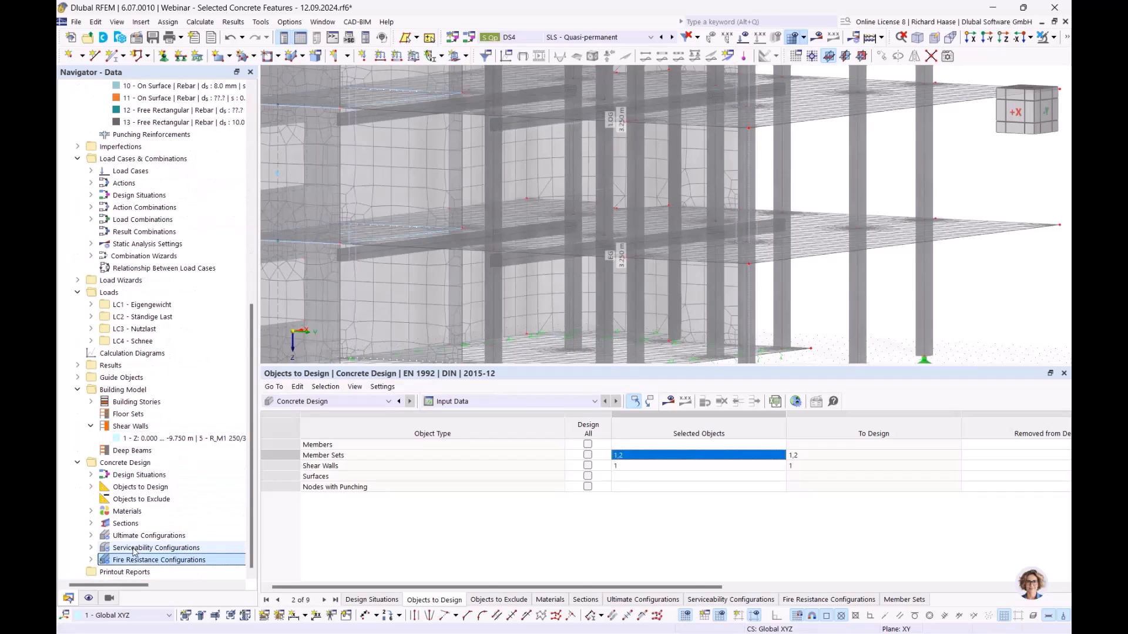
click(90, 560)
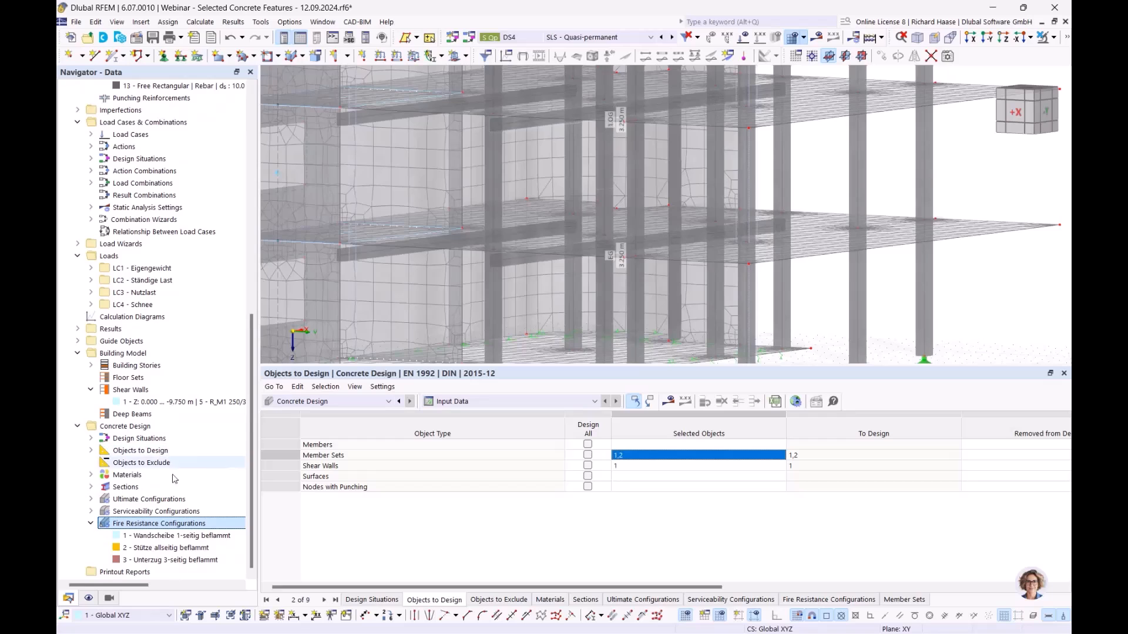
double_click(203, 537)
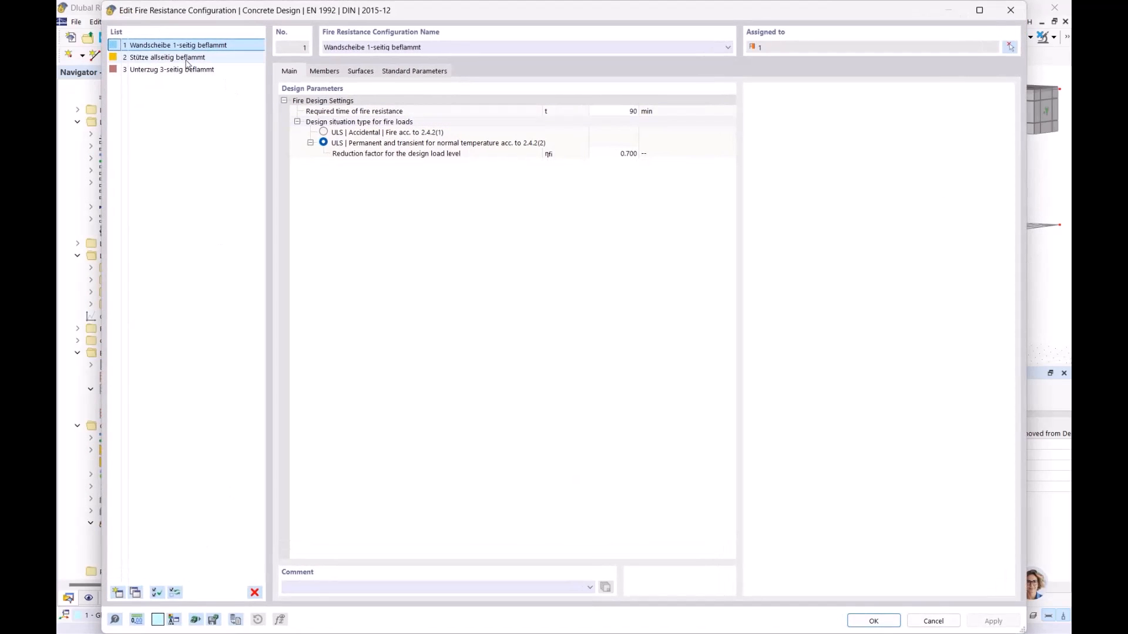
drag(397, 13, 439, 484)
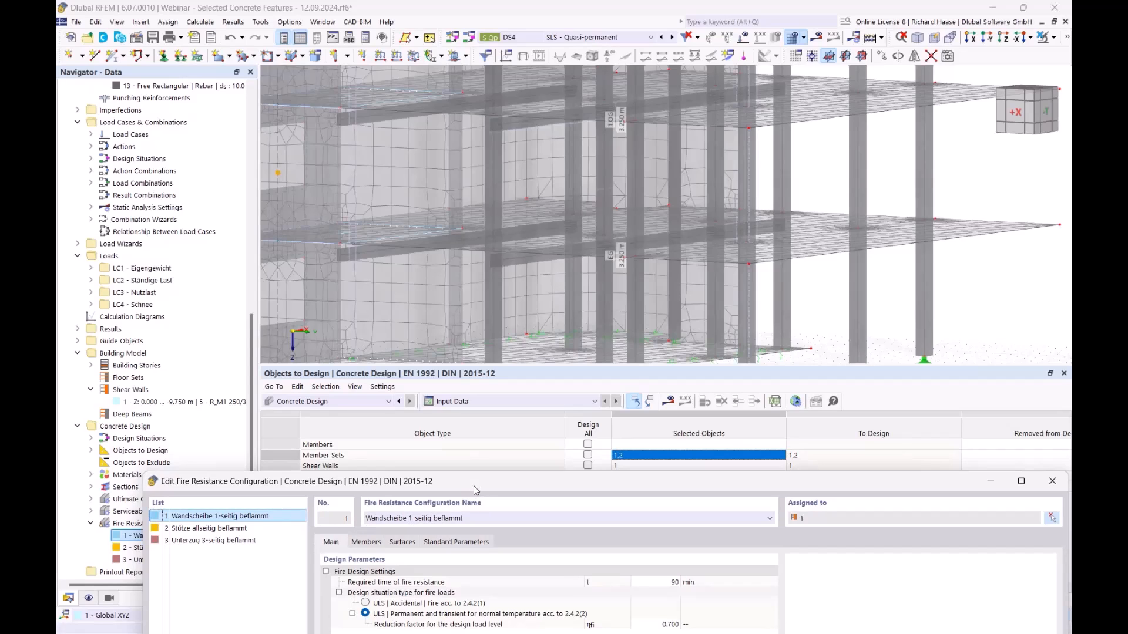
drag(475, 486, 434, 427)
click(359, 484)
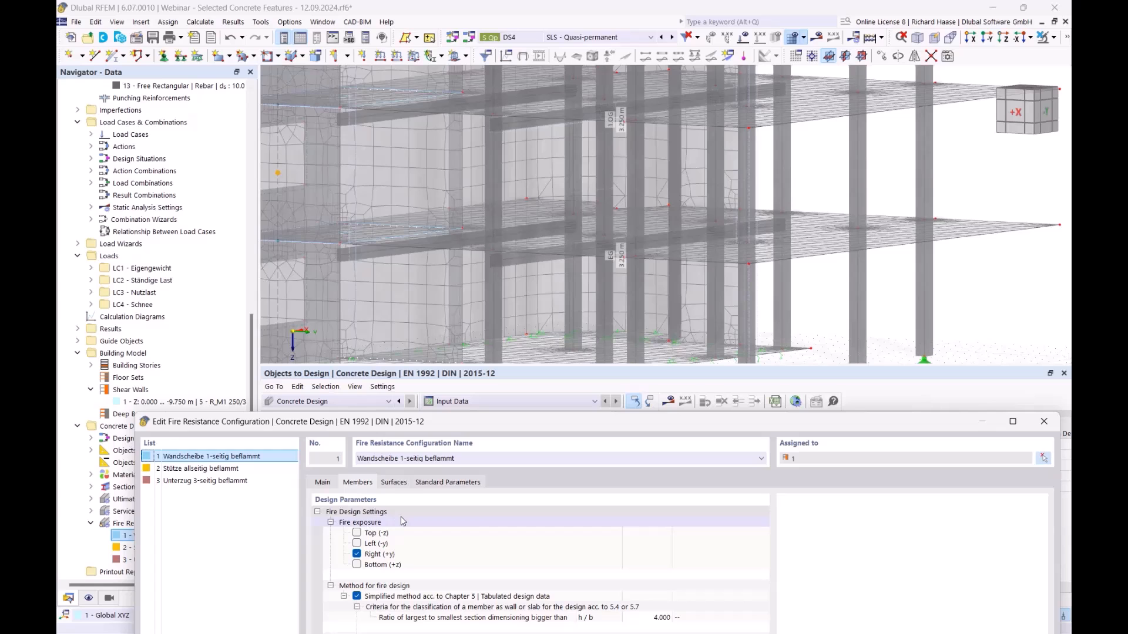
drag(448, 425, 416, 427)
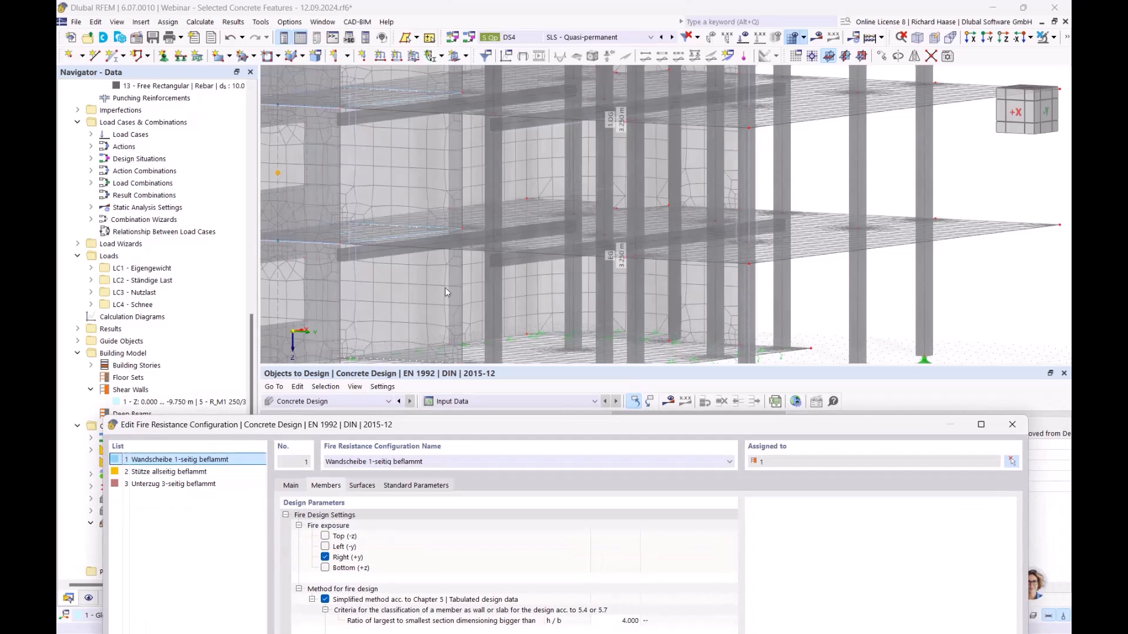
click(1012, 424)
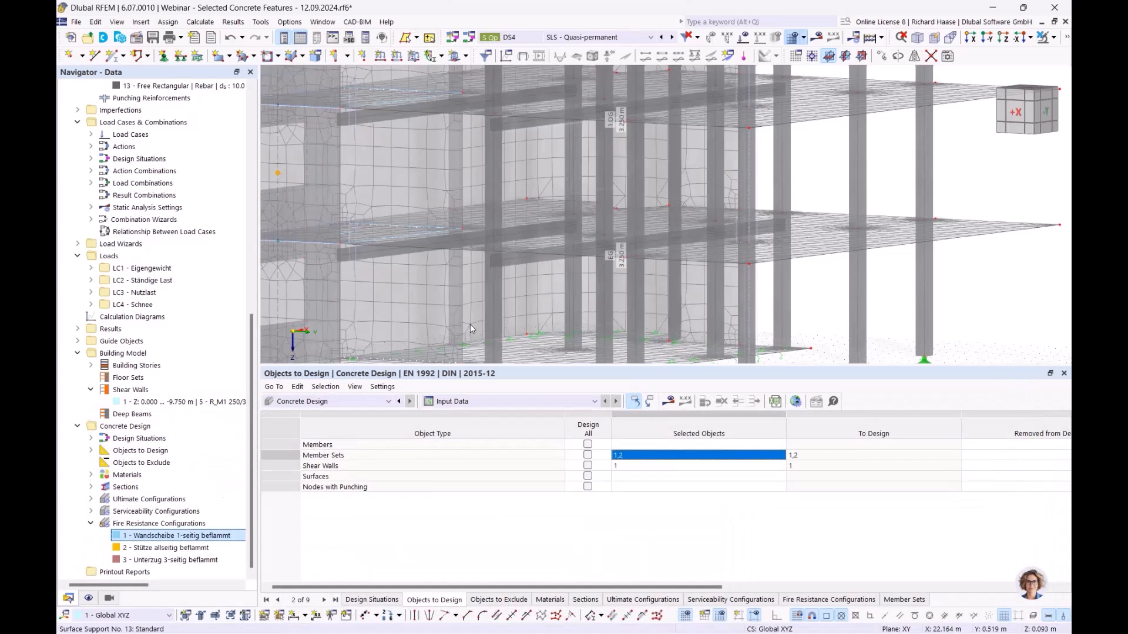
Compare the fire exposure settings for members in the wall, column ("Stütze allseitig beflammt") and beam ("Unterzug 3-seitig beflammt") fire resistance configurations.
scroll(470, 331, down, 3)
middle_drag(455, 323, 506, 332)
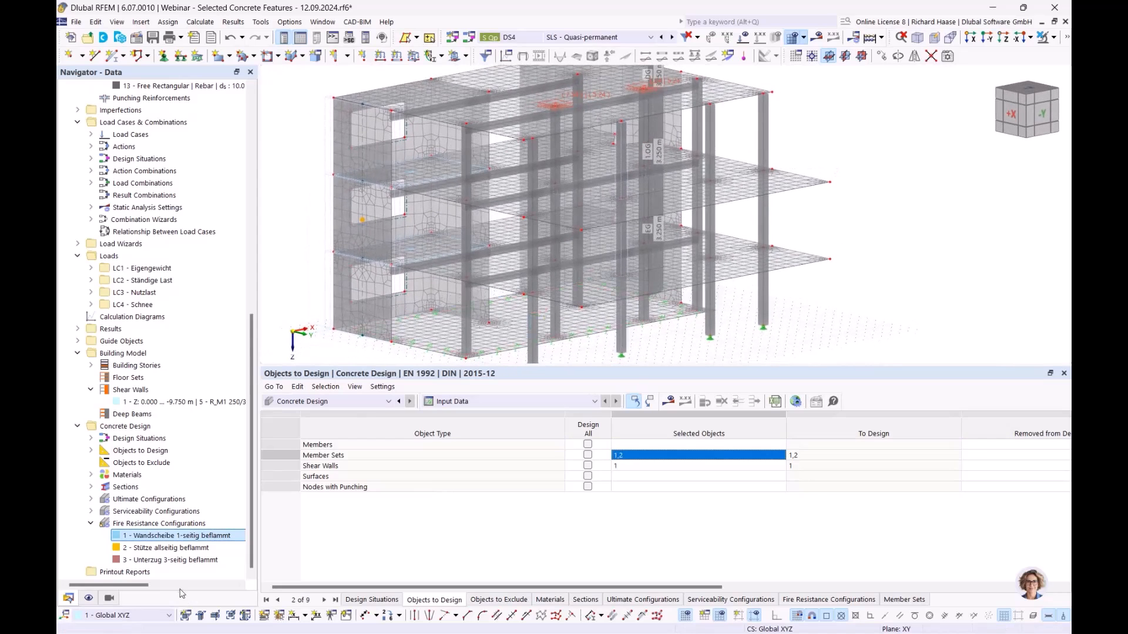
double_click(184, 535)
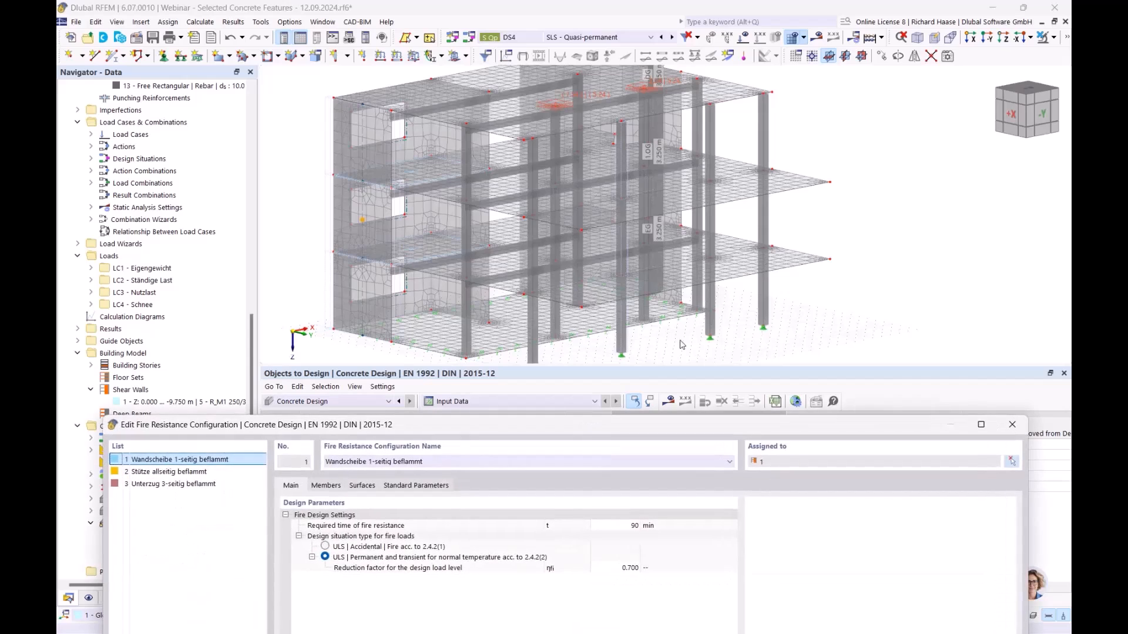
drag(437, 425, 474, 379)
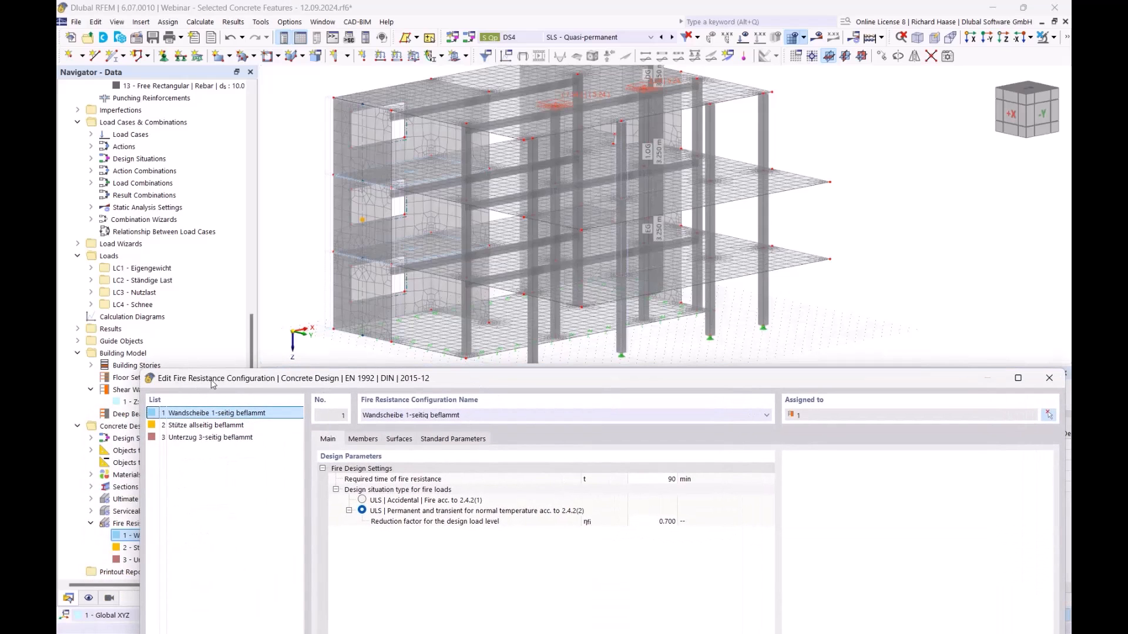
click(363, 440)
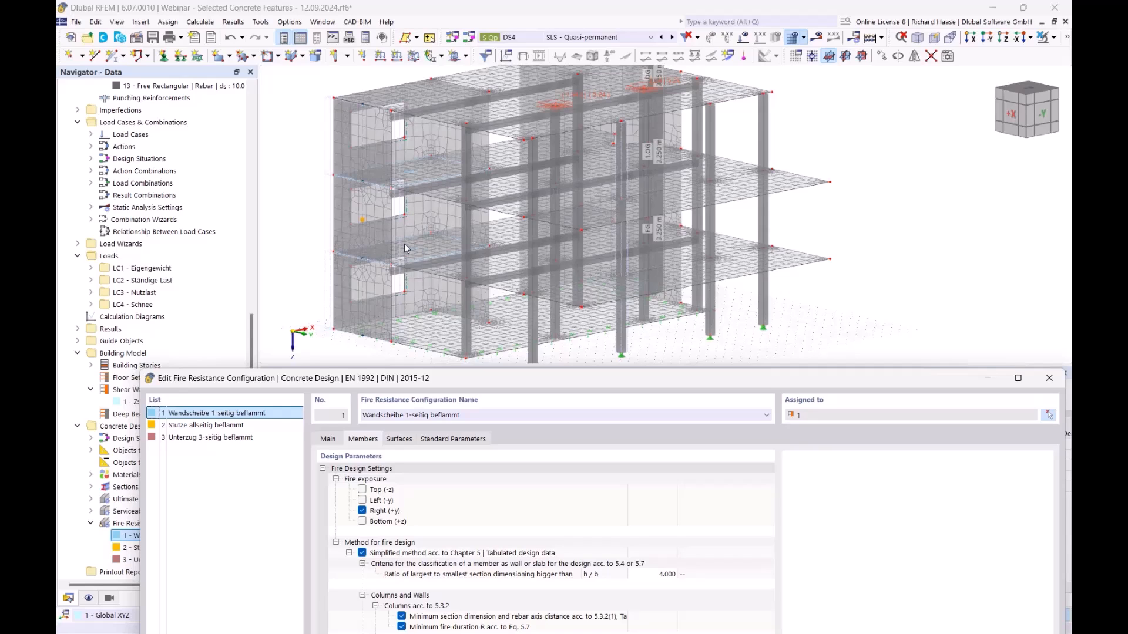
click(224, 425)
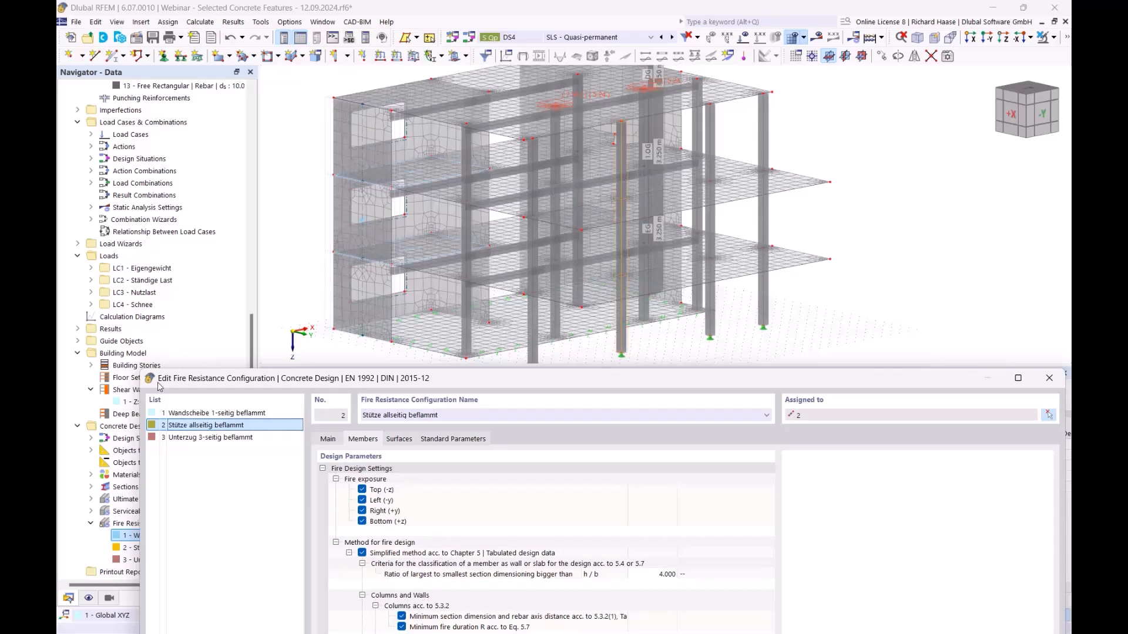
click(226, 438)
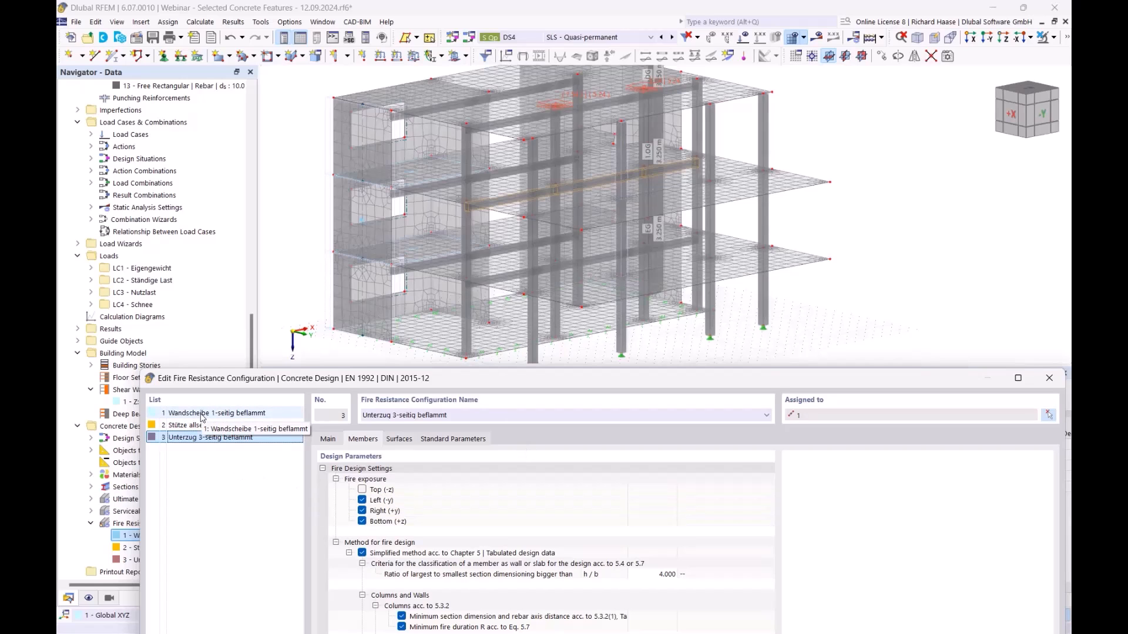
Examine the criteria for classifying a member as wall or slab, including the h/b ratio, in the "Unterzug 3-seitig beflammt" configuration.
drag(357, 385, 356, 275)
drag(436, 275, 468, 371)
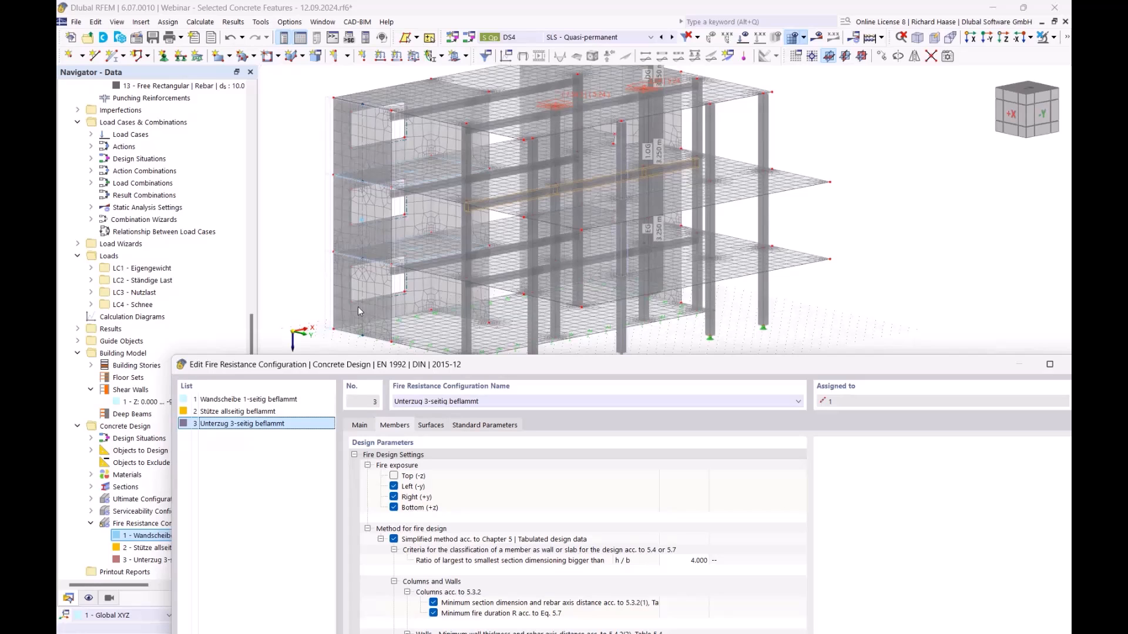
drag(532, 375, 525, 225)
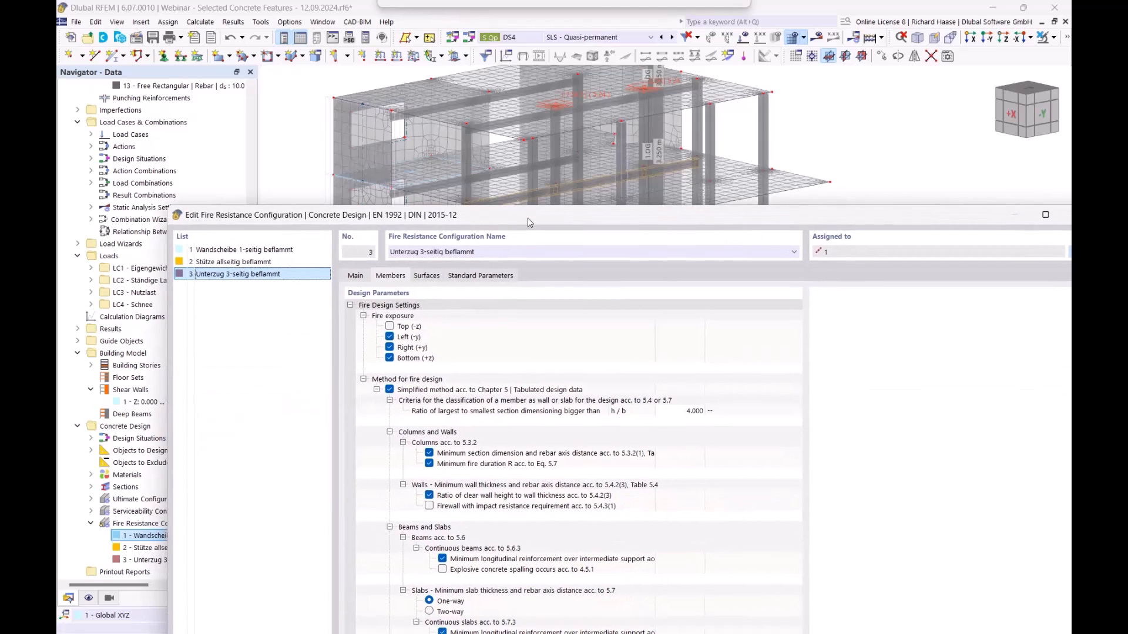
click(573, 414)
click(472, 402)
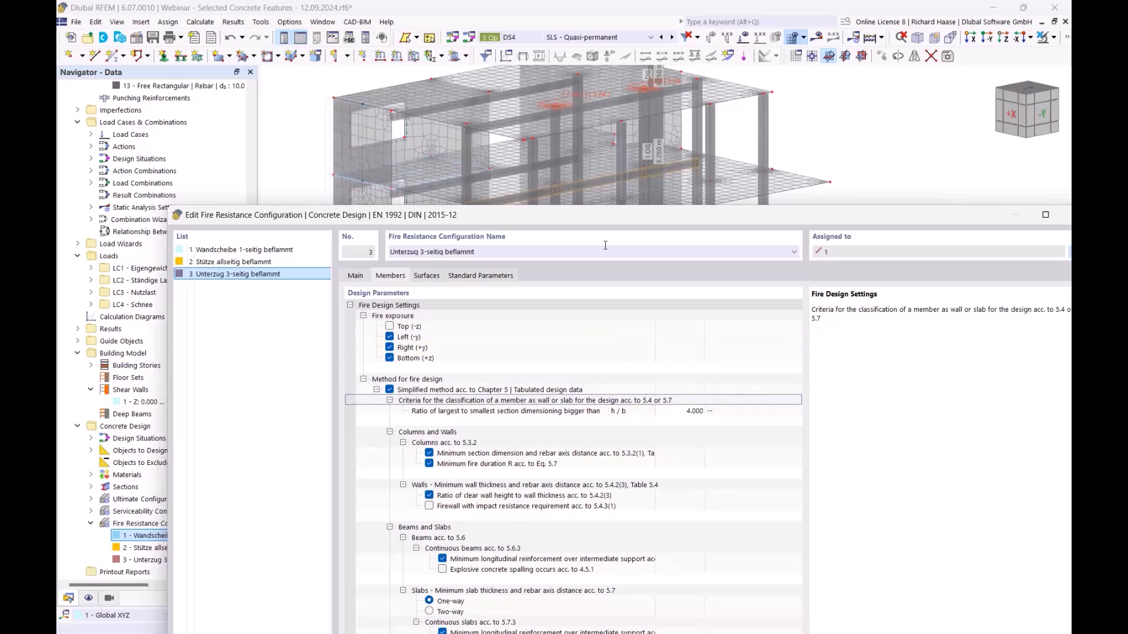
drag(620, 219, 571, 250)
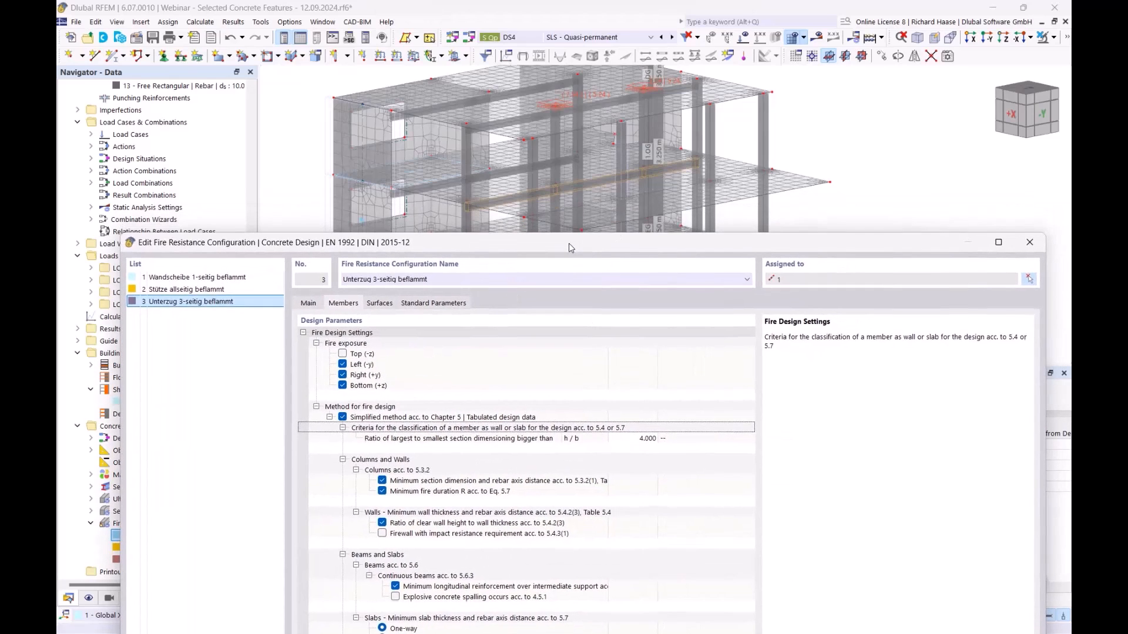
click(578, 444)
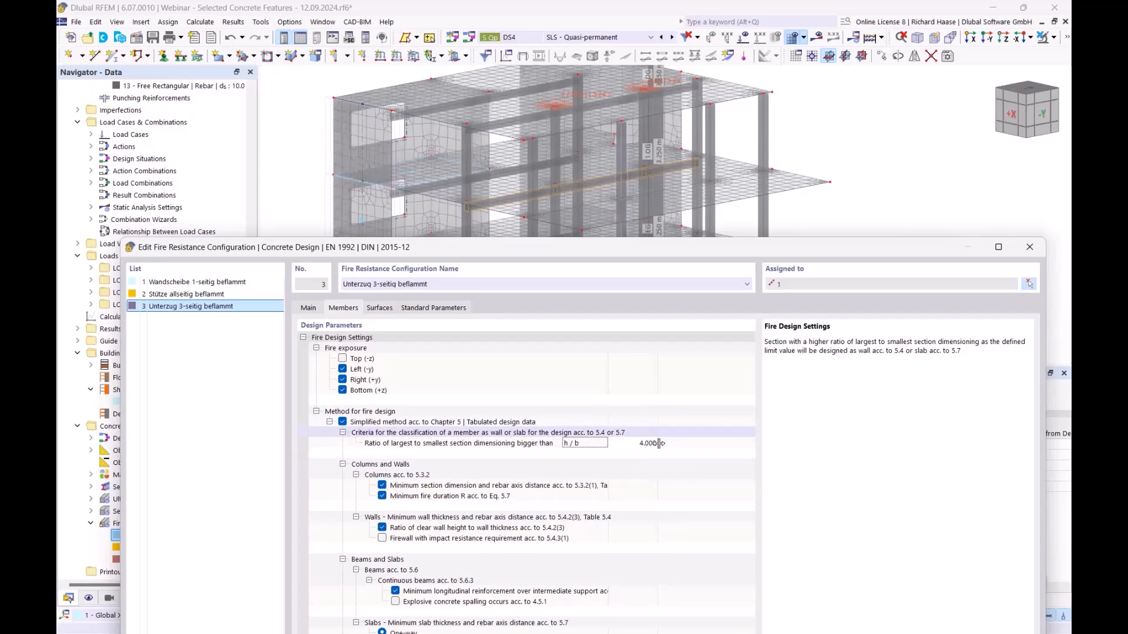
Review the tabulated-method checks for columns, walls, beams and slabs, widening the parameter column to read them, and close the configuration.
drag(620, 258, 624, 409)
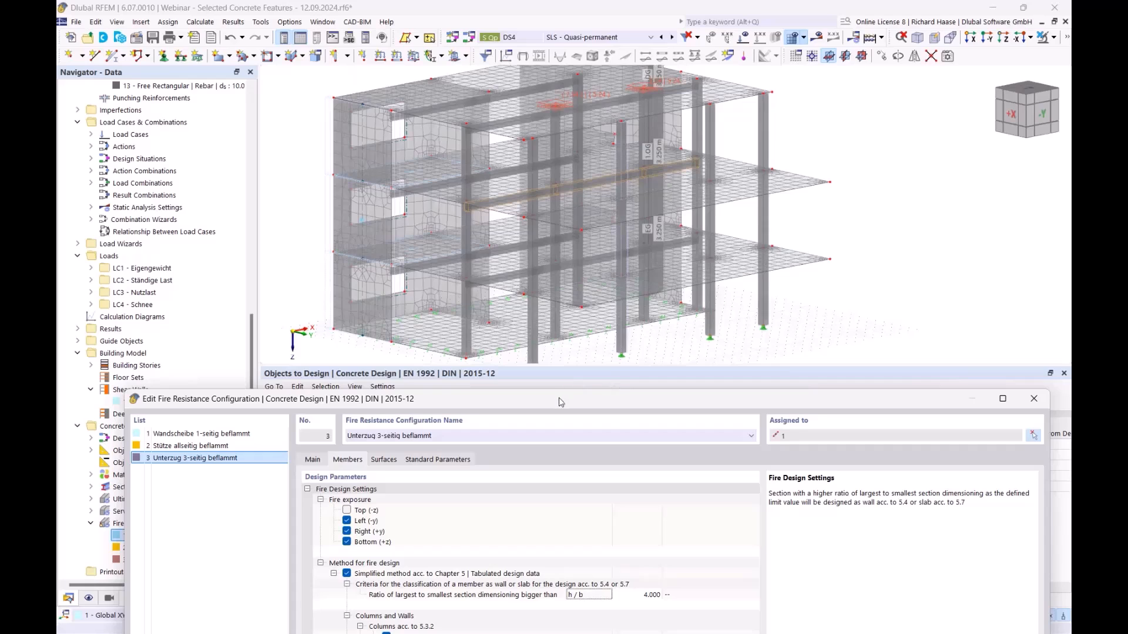
drag(558, 398, 590, 257)
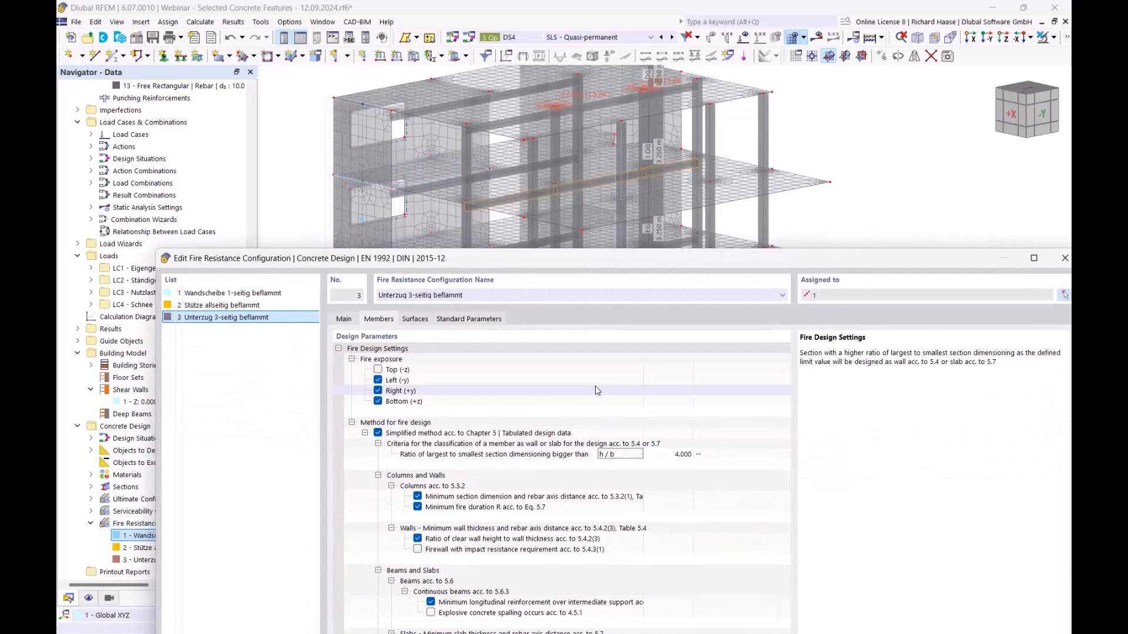
drag(582, 261, 577, 138)
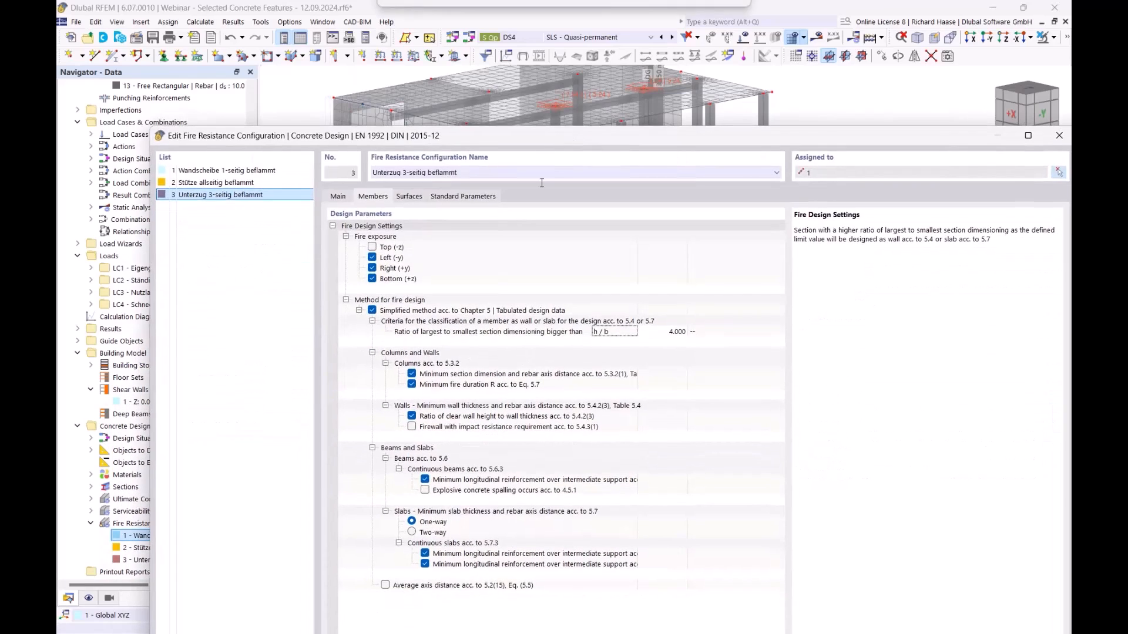
click(530, 376)
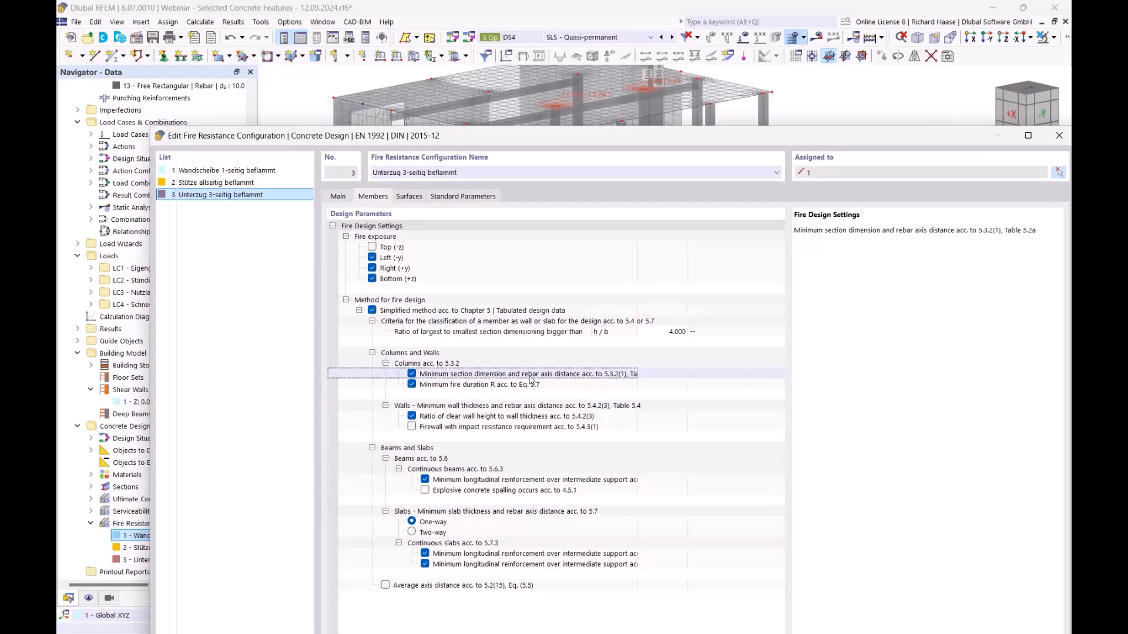
drag(638, 374, 682, 375)
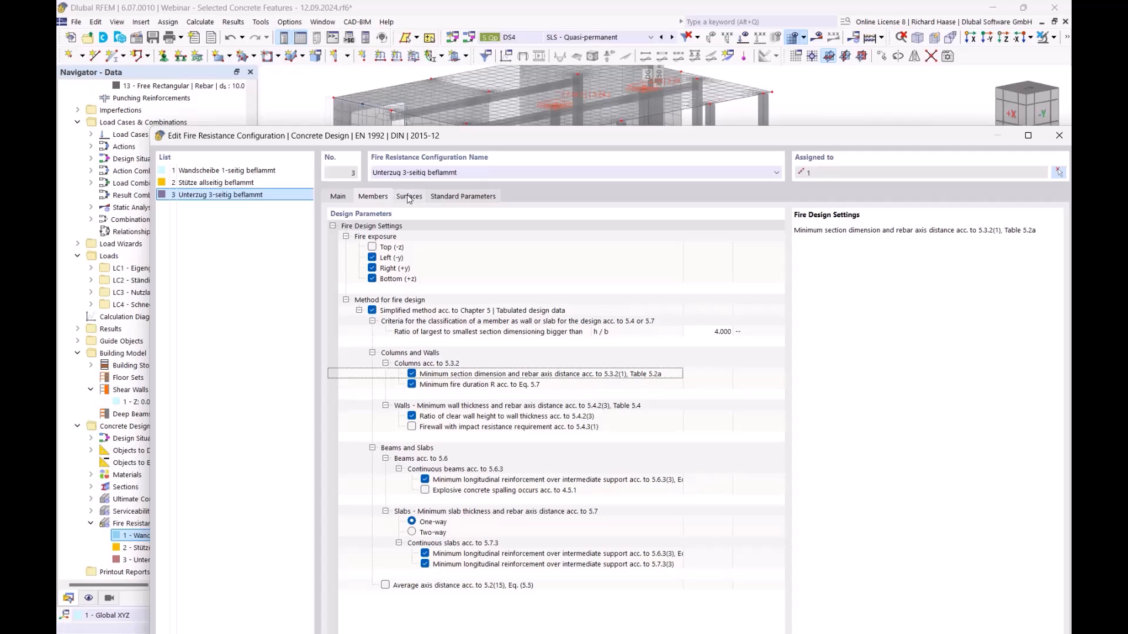
drag(486, 142, 409, 127)
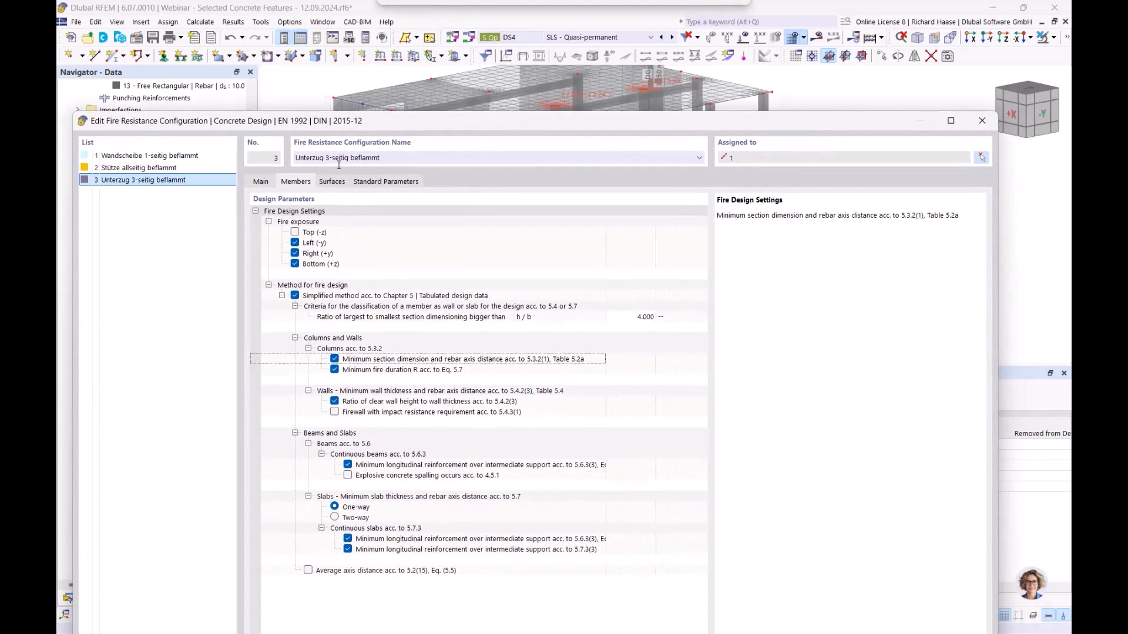
click(989, 125)
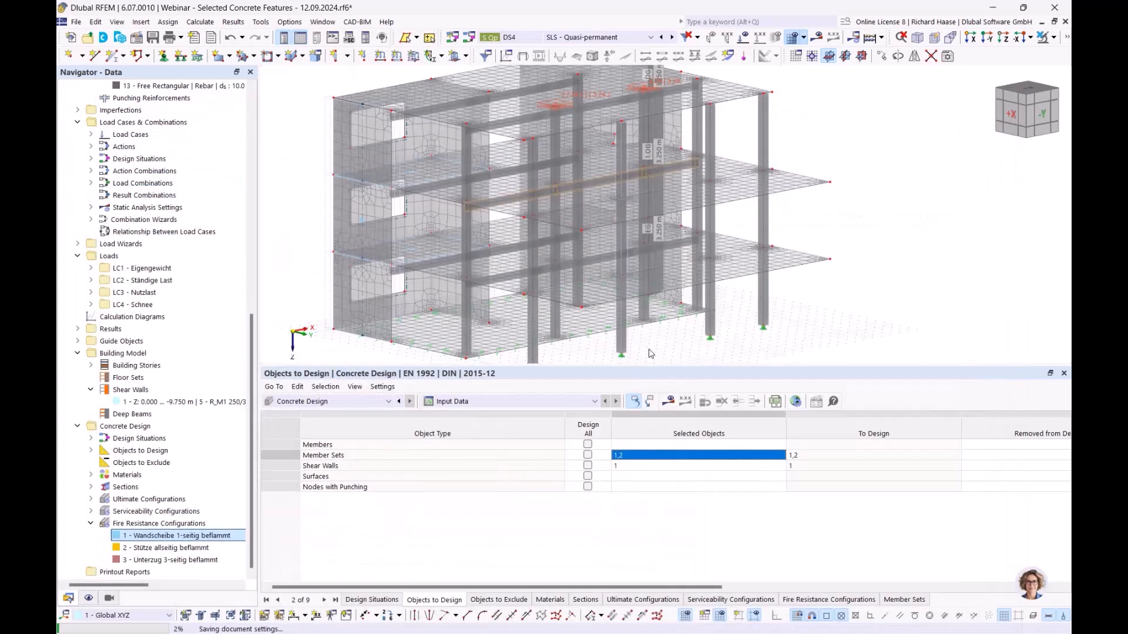
Bring up the concrete design results and list the design ratios on shear walls by design situation.
click(669, 402)
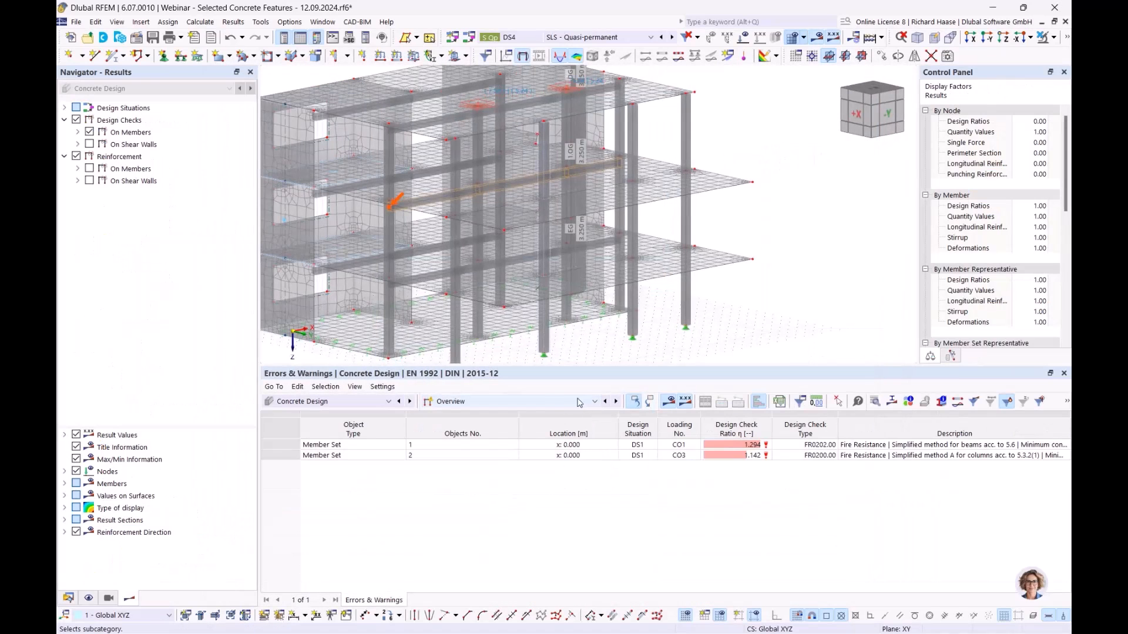
click(450, 402)
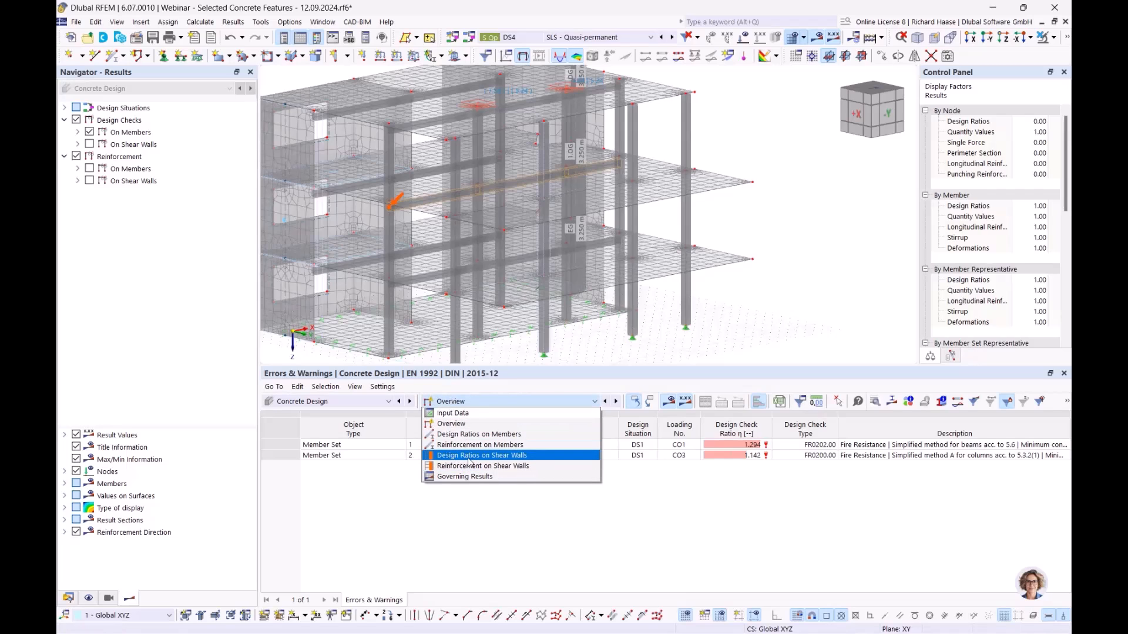
click(502, 457)
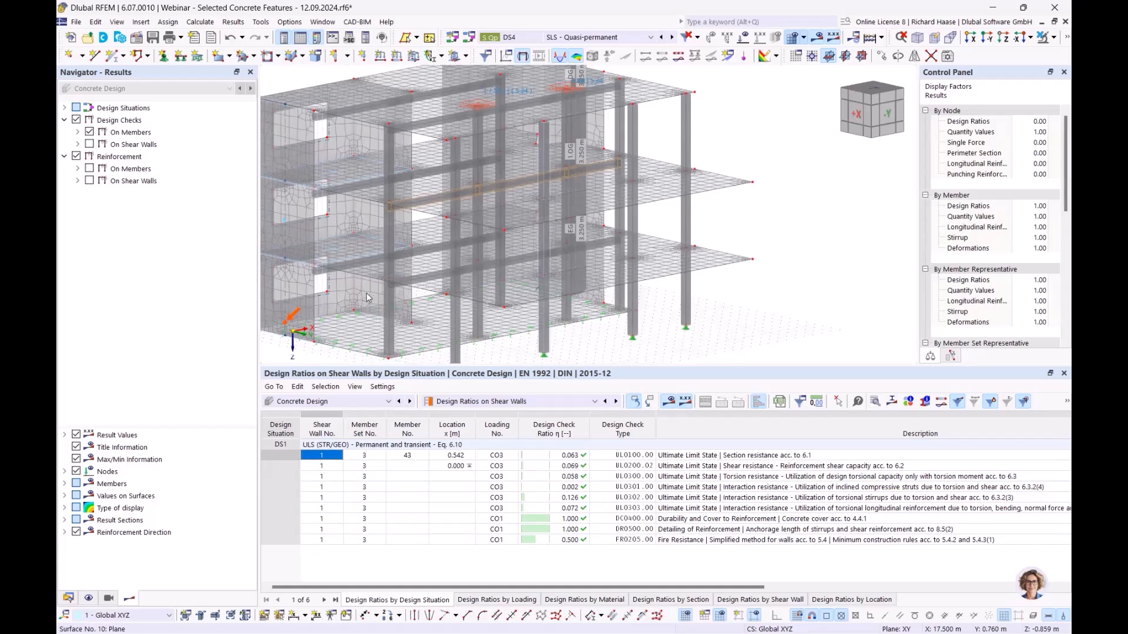
middle_drag(366, 297, 458, 279)
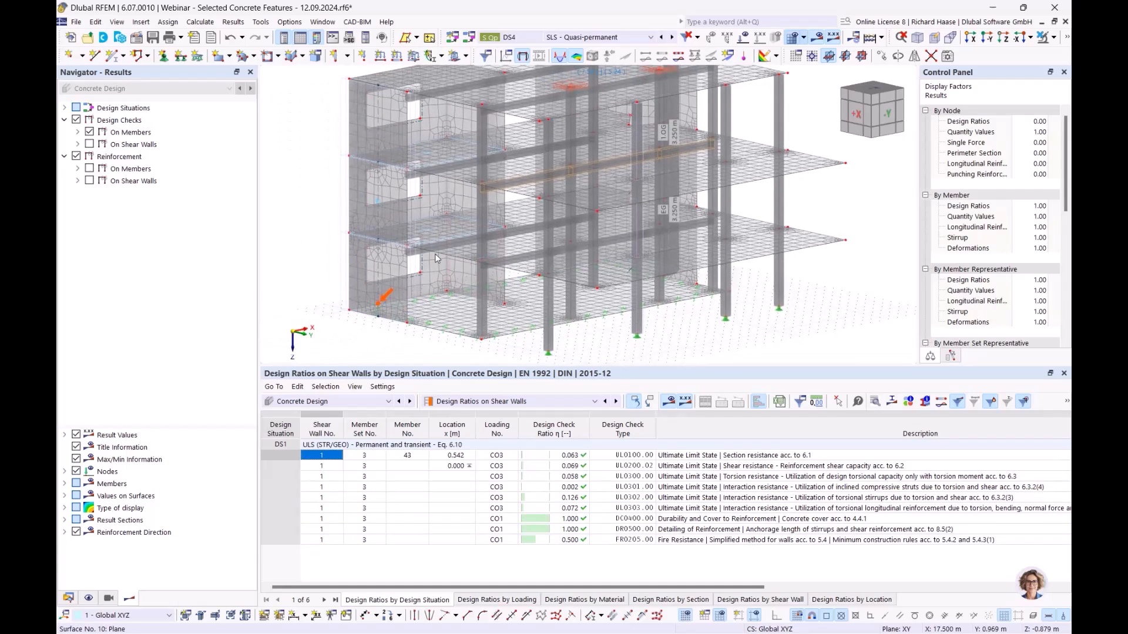
Examine the design check details and formulas of the shear wall's fire resistance check FR0205 and close them.
click(728, 546)
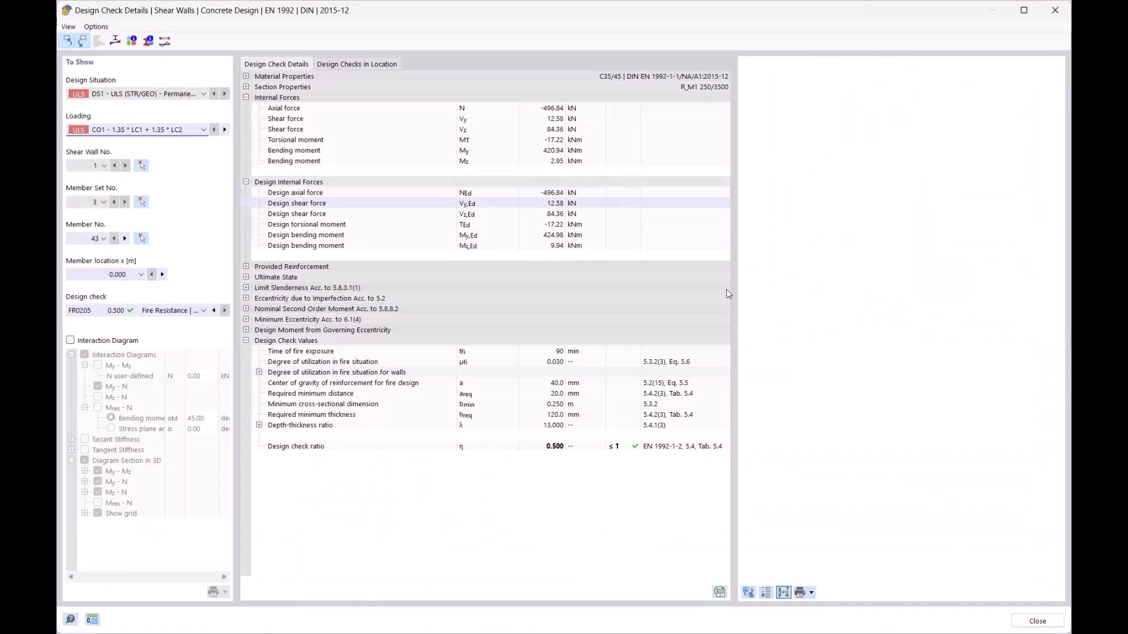
drag(1061, 132, 1069, 446)
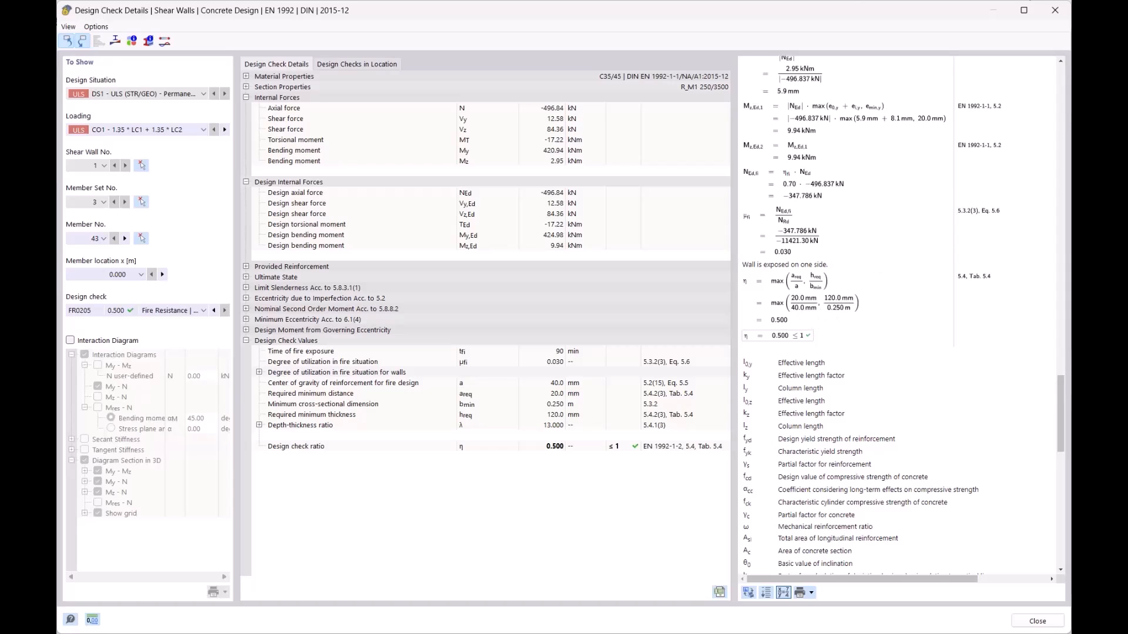
click(1054, 12)
Inspect the normal and fire-design effective length factors assigned to the column member set "Stütze" and close its dialogs without changes.
middle_drag(722, 333, 677, 339)
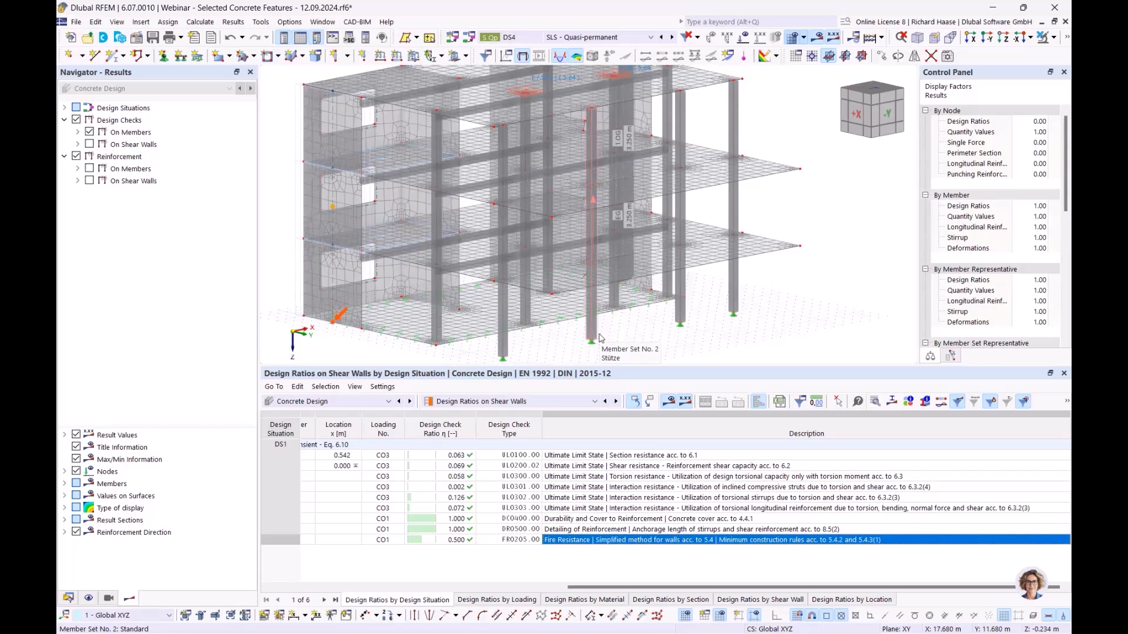
double_click(599, 334)
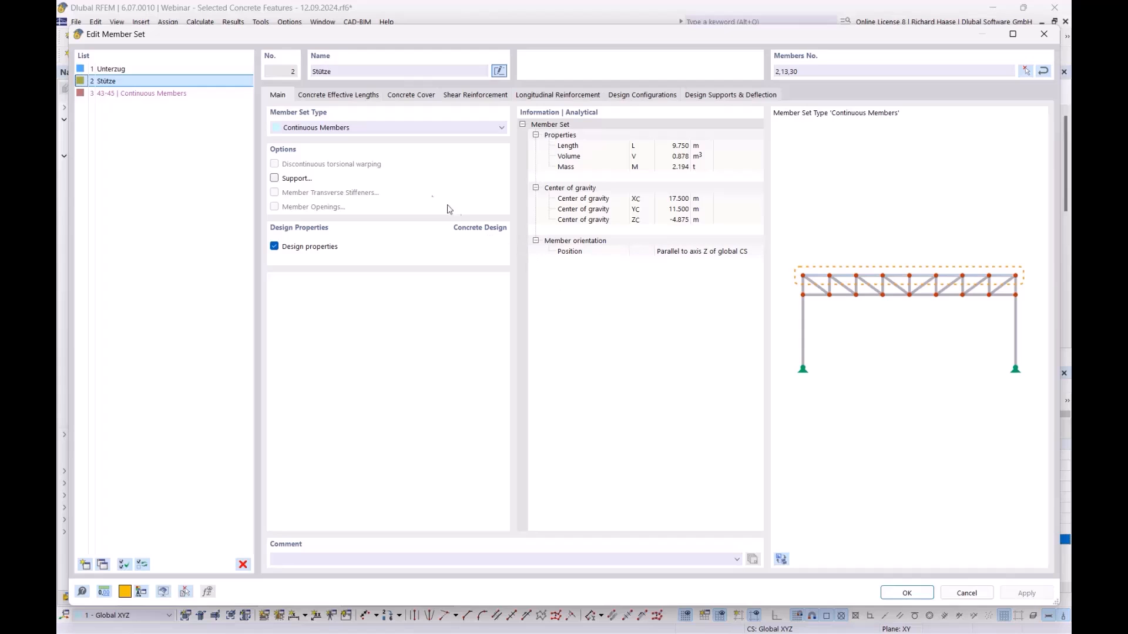
click(333, 95)
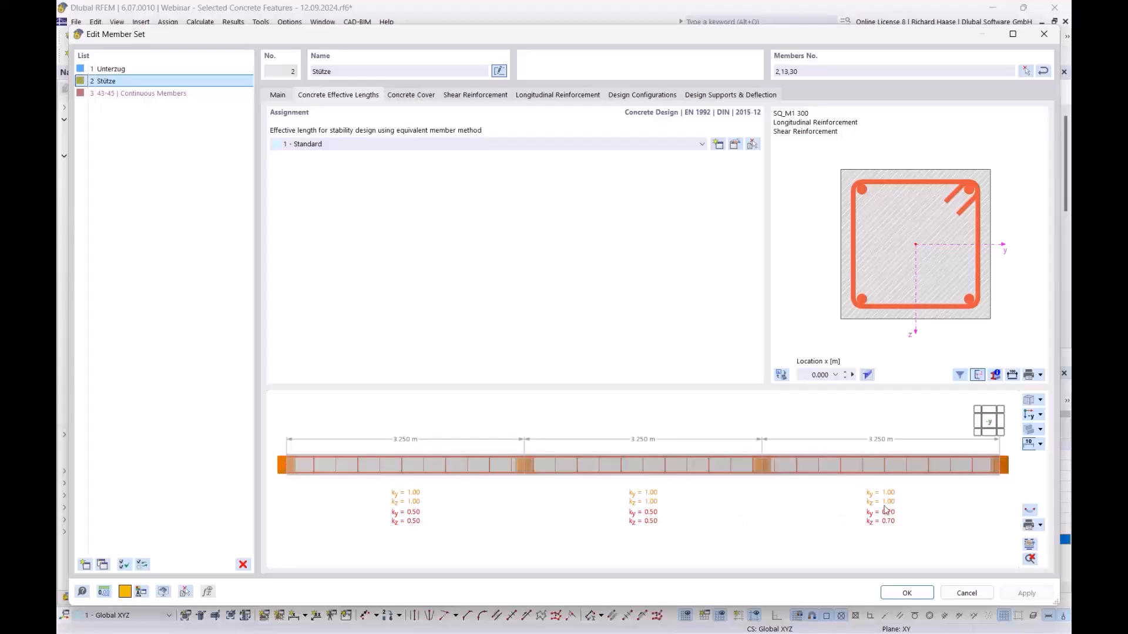
click(736, 146)
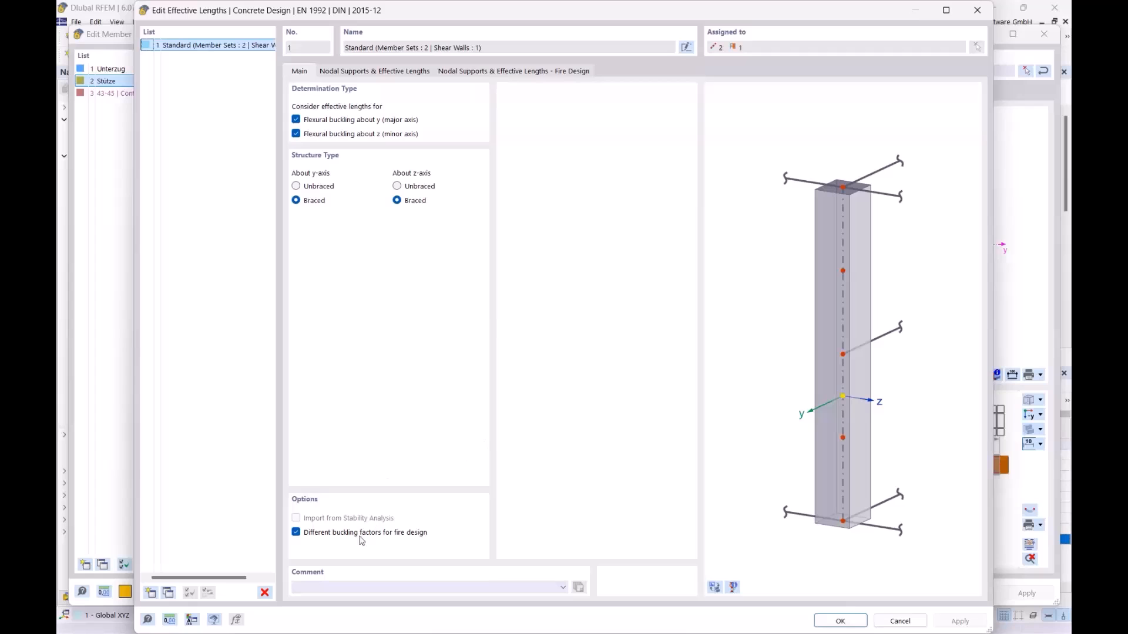
click(383, 70)
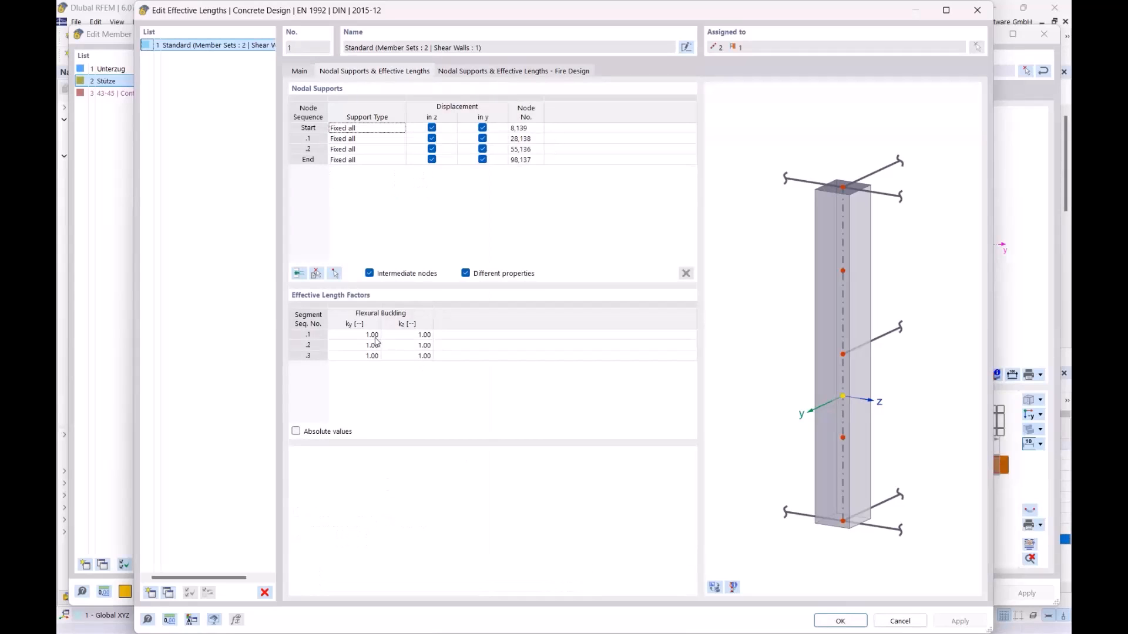
click(504, 71)
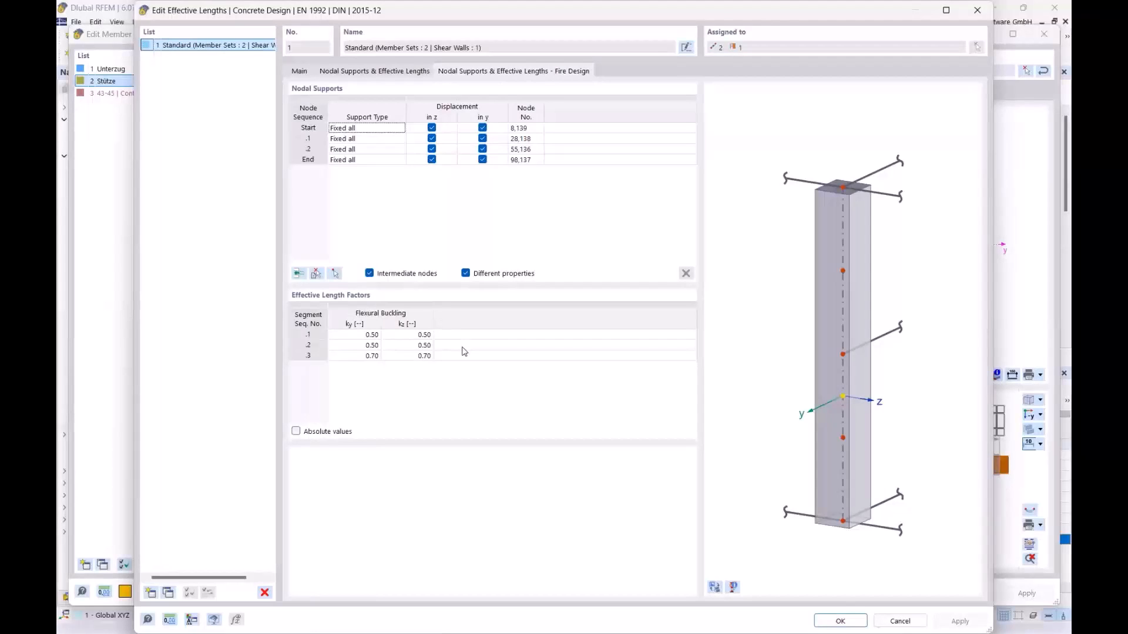
click(978, 12)
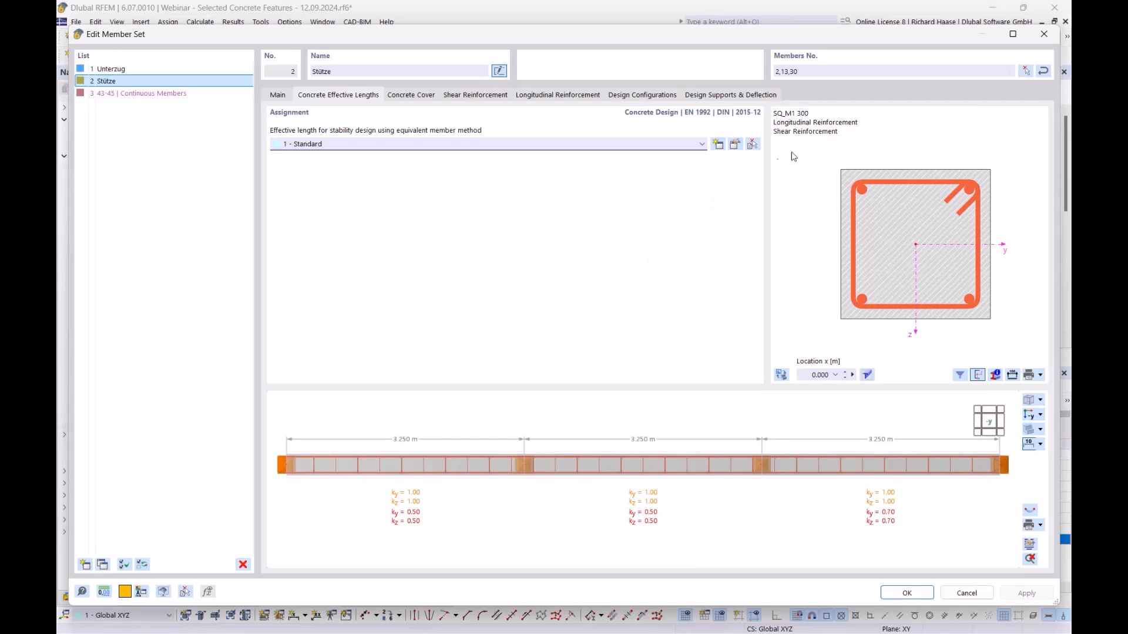
click(1044, 34)
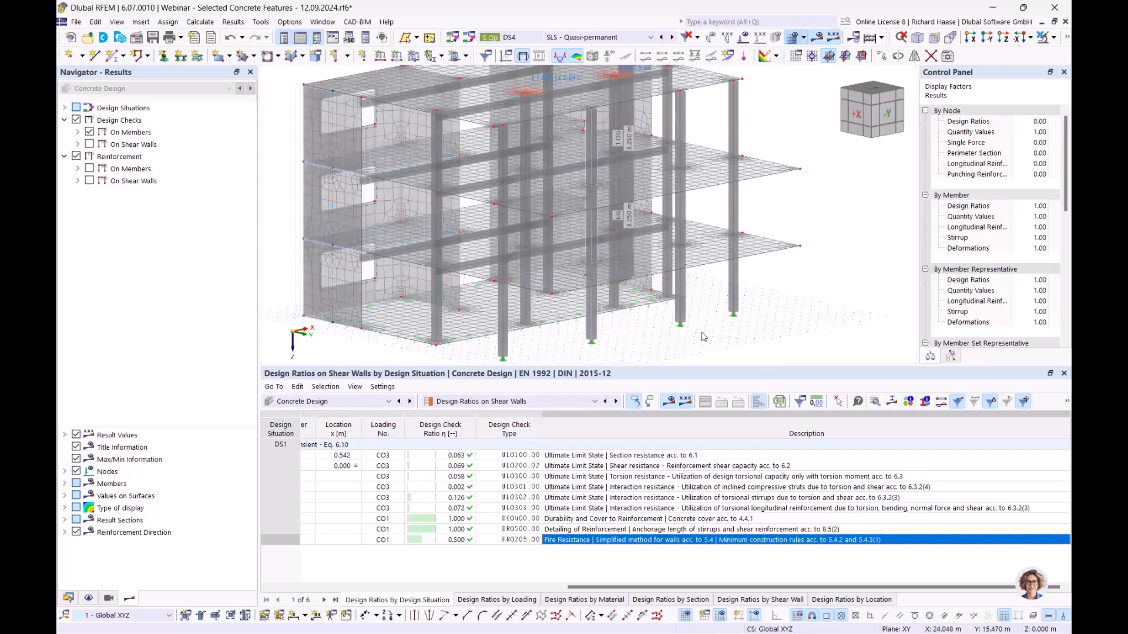
List the design ratios on members and compare the column fire resistance checks FR0200 (minimum section dimension) and FR0201 (minimum fire duration).
click(484, 404)
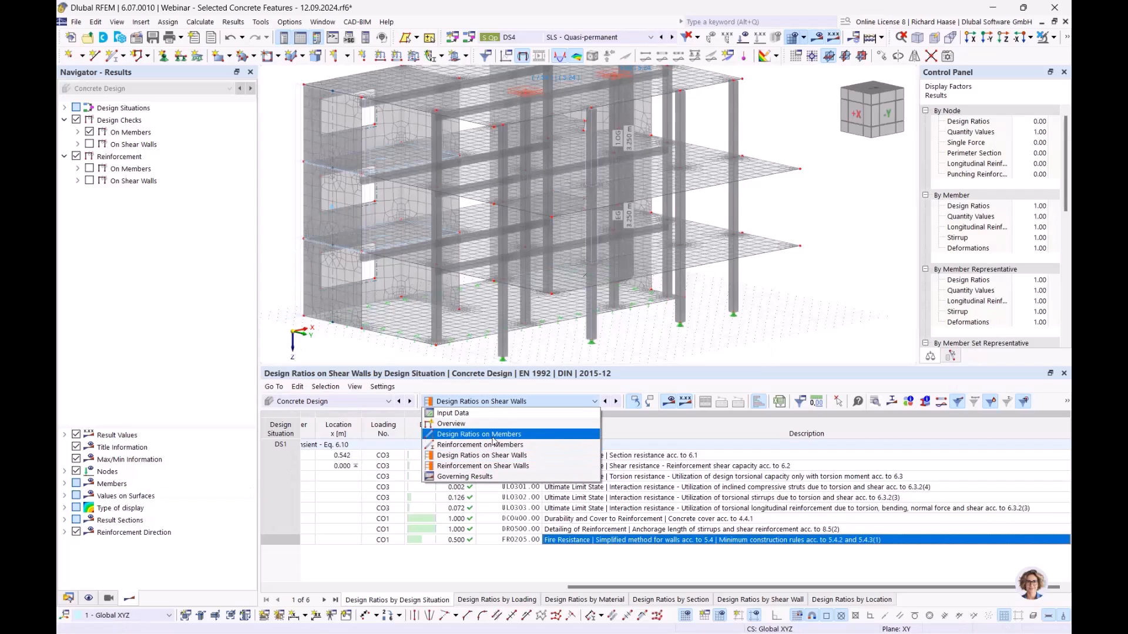
click(491, 434)
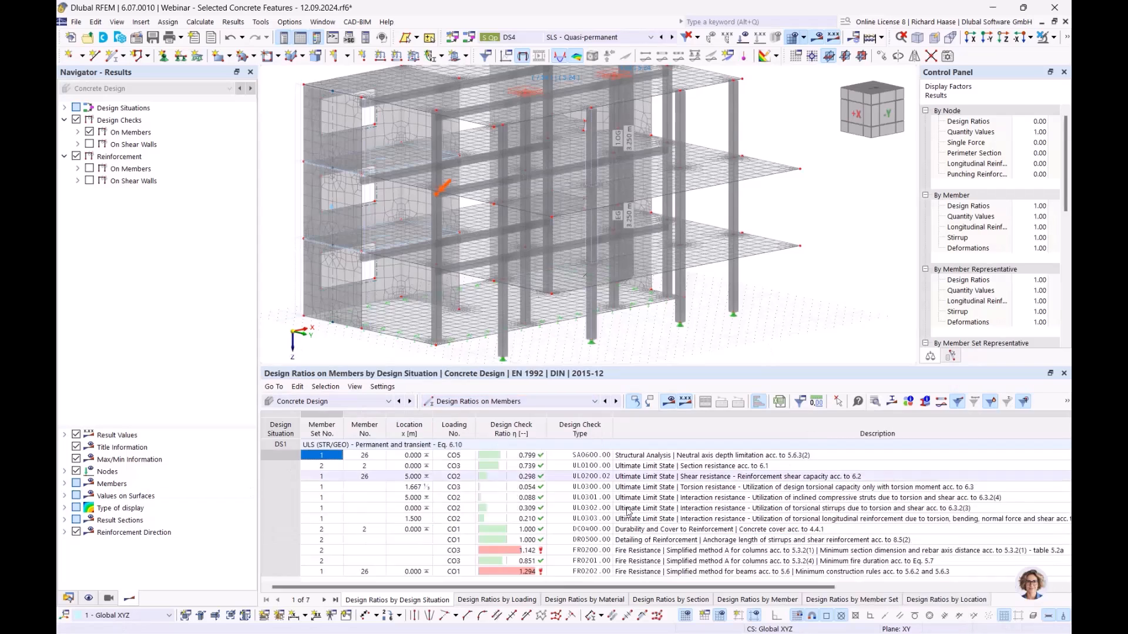
click(712, 552)
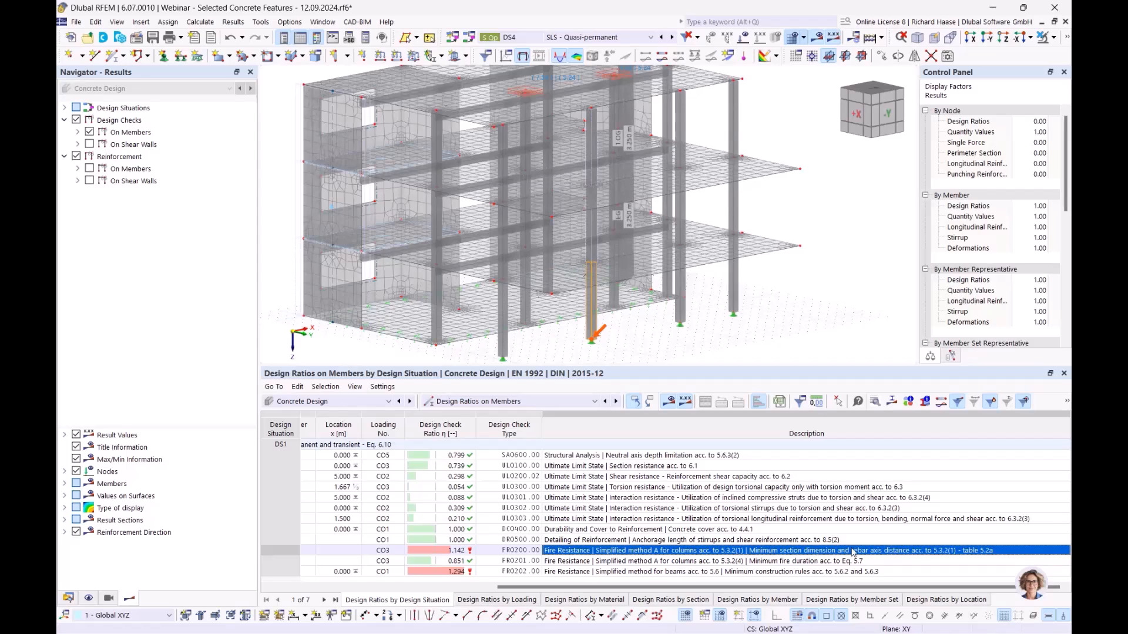
click(763, 561)
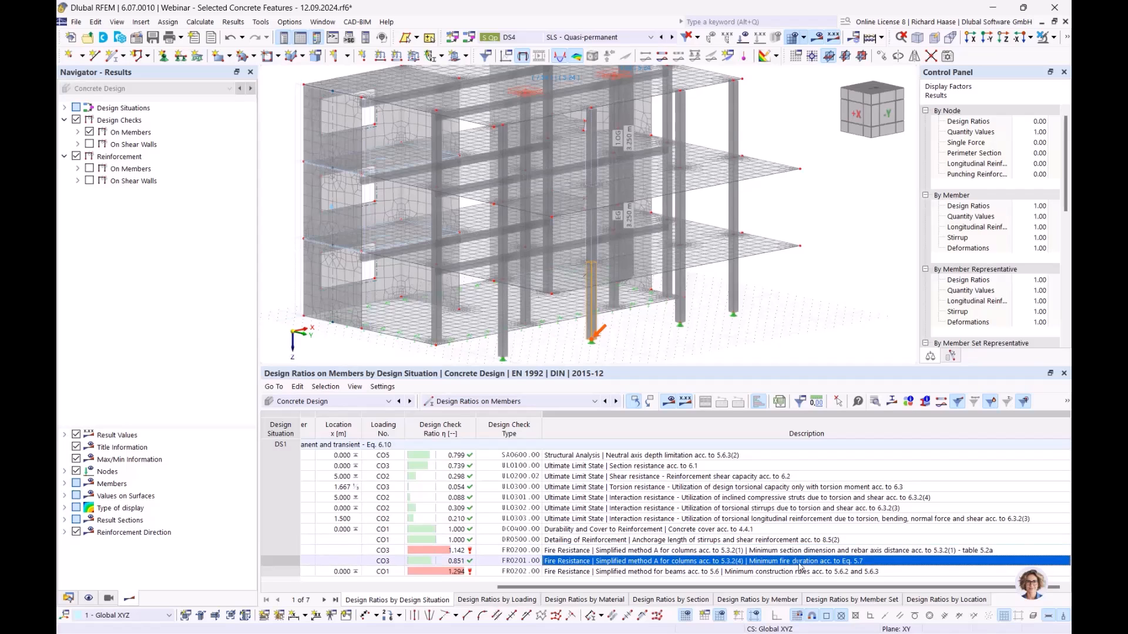
click(487, 552)
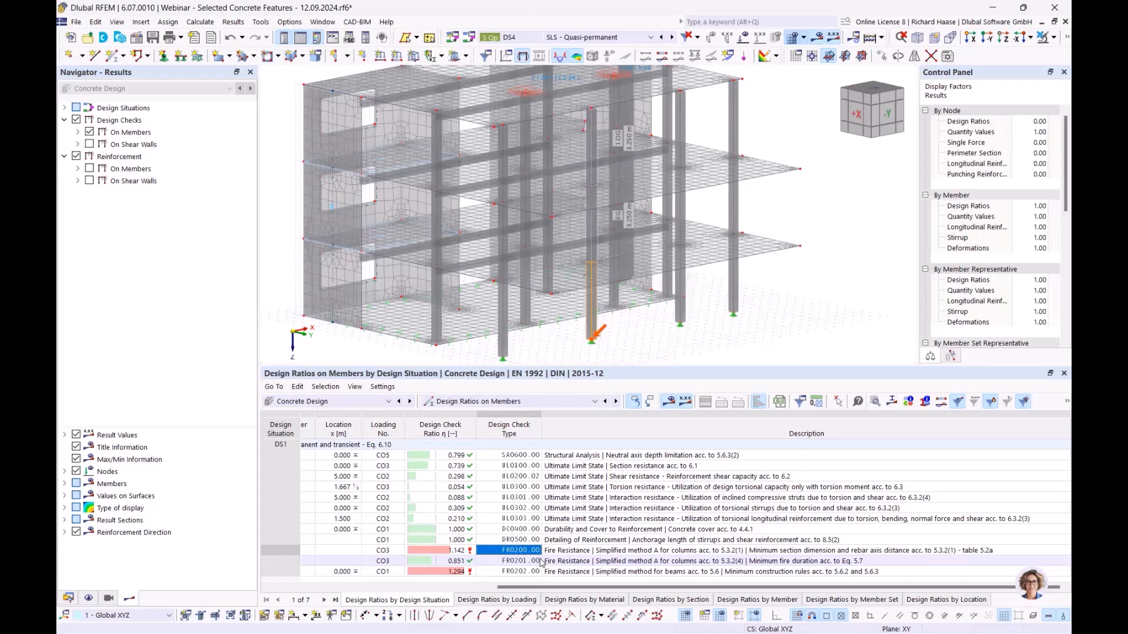
key(Right)
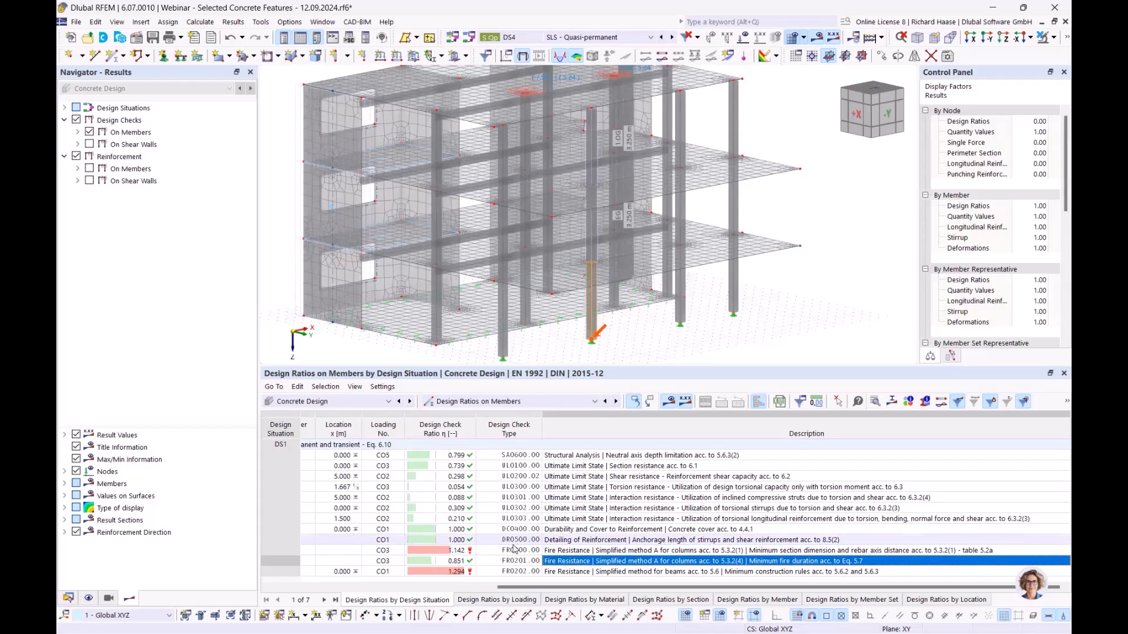
click(522, 553)
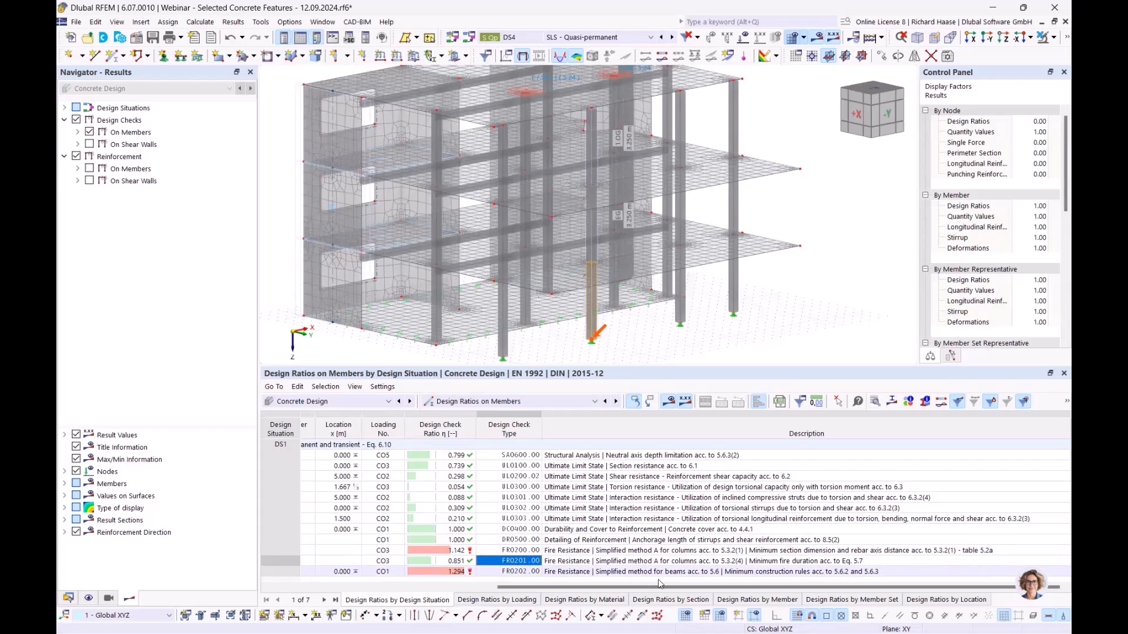
click(674, 561)
click(681, 551)
click(689, 562)
click(692, 551)
click(692, 562)
click(695, 551)
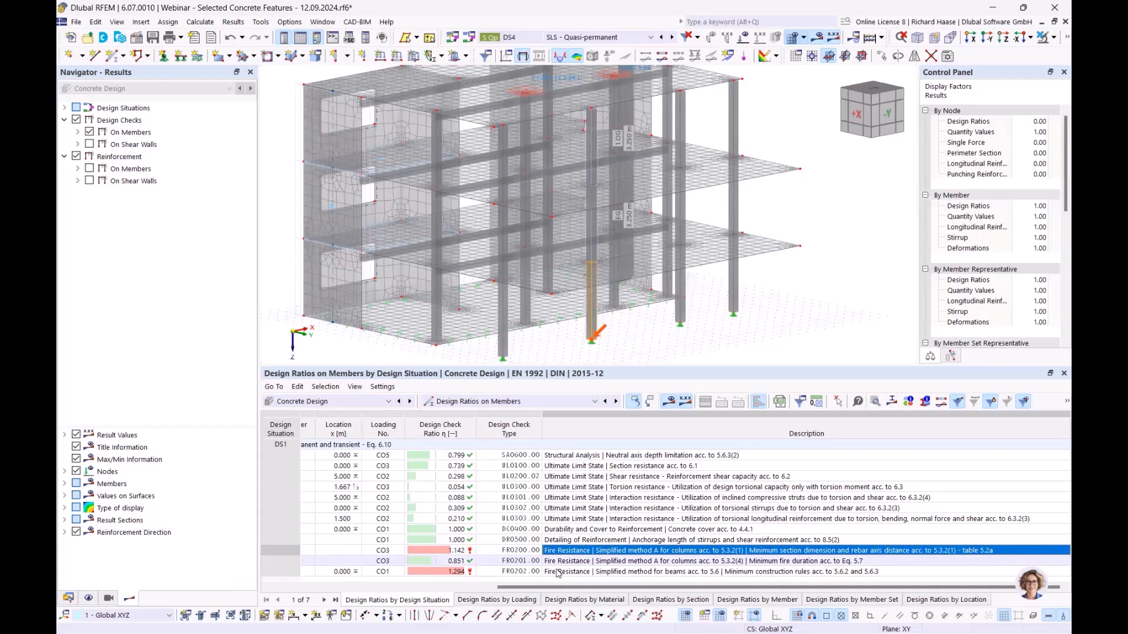
Examine the details of the downstand beam's fire resistance check FR0202, including the required minimum dimension and distance from Table 5.5, and close them.
click(619, 573)
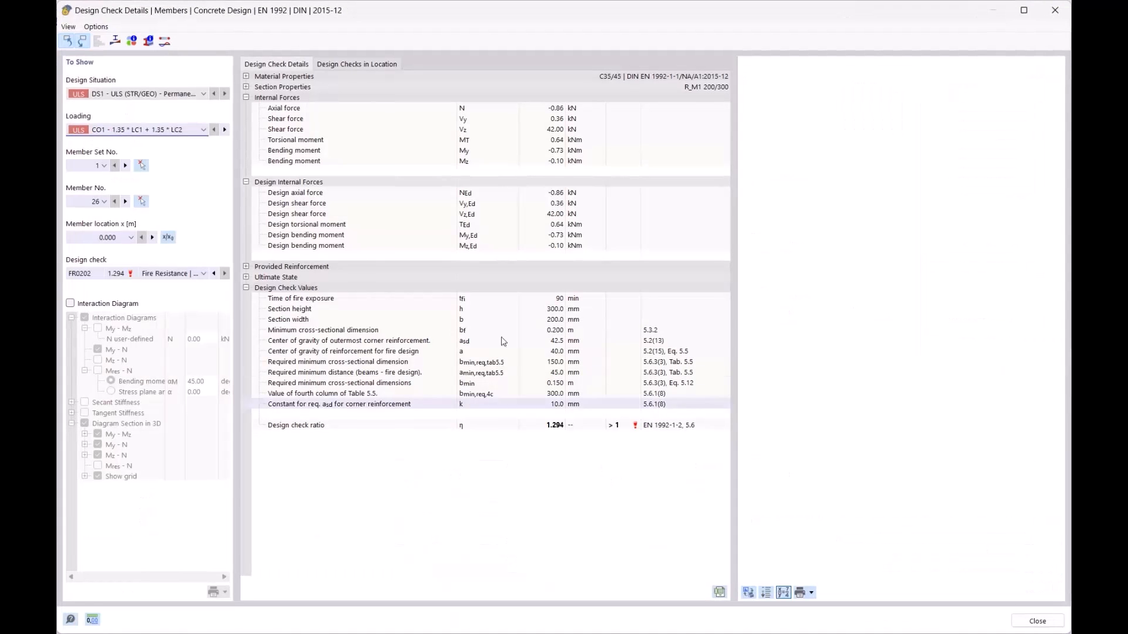
click(491, 365)
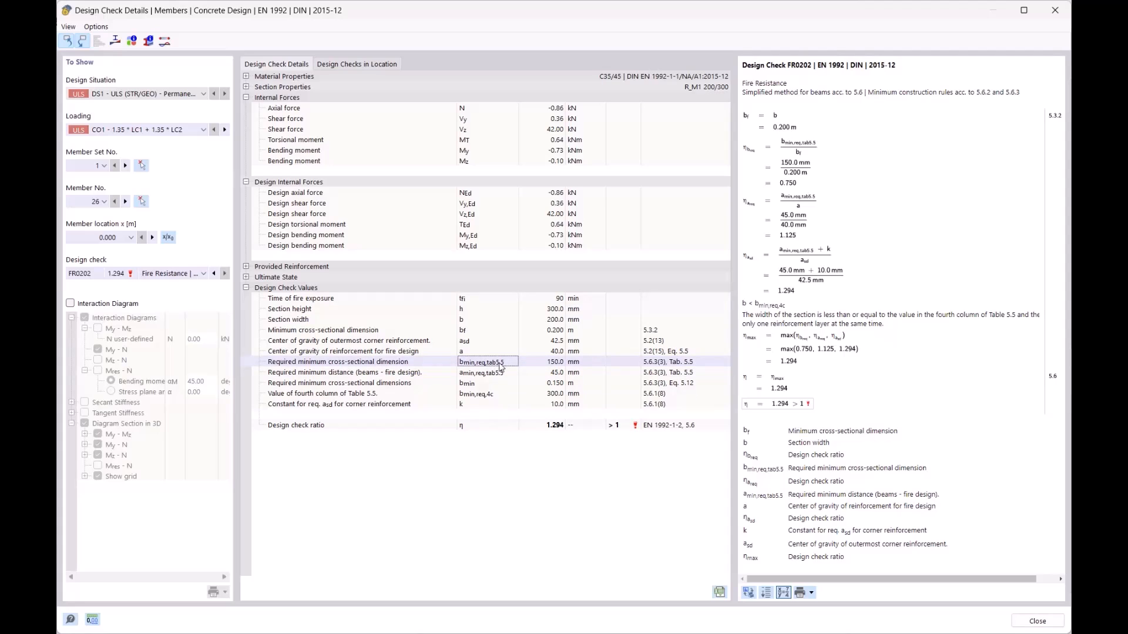
click(505, 376)
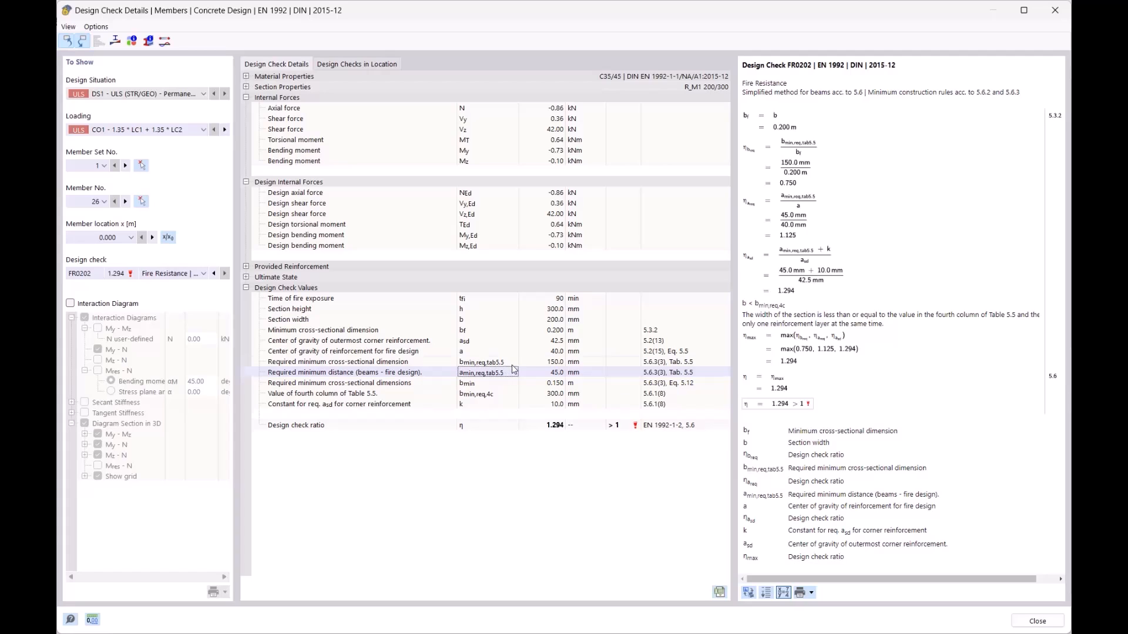
click(510, 363)
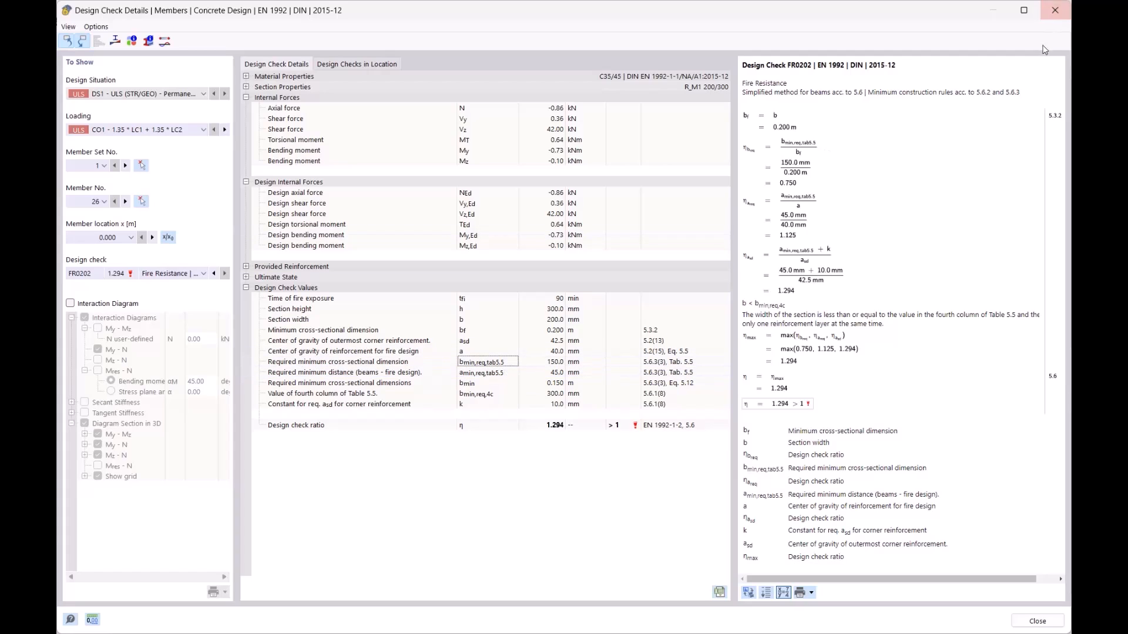
click(1055, 11)
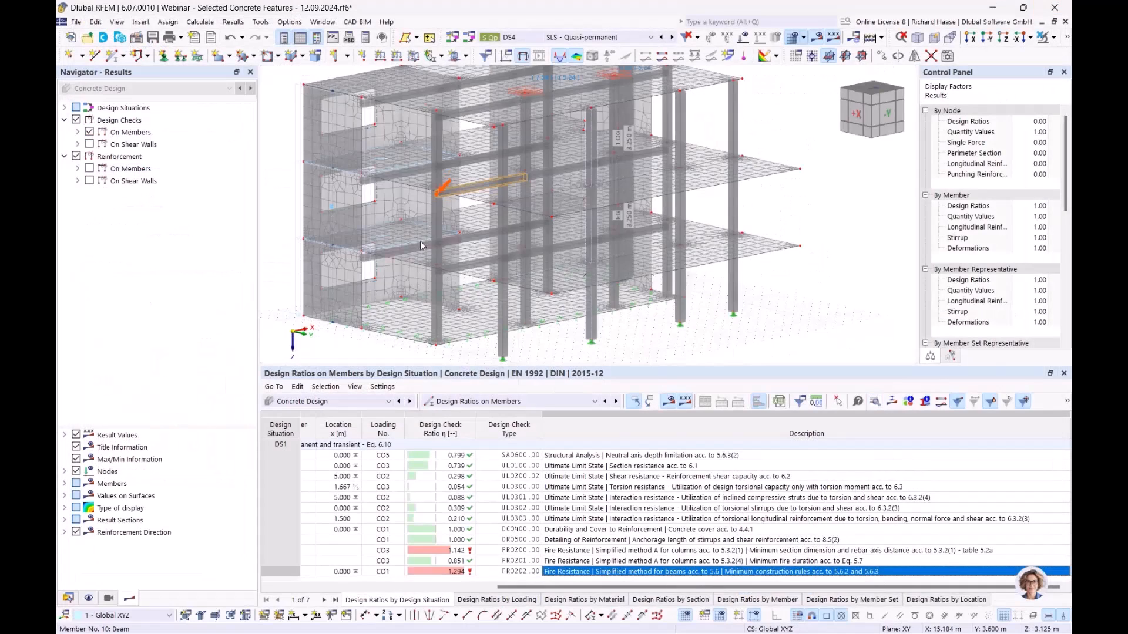
Open the beam member set "Unterzug" for editing and assign the design support "Endlager" at its start and end.
mouse_move(567, 232)
ctrl+middle_down()
mouse_move(600, 228)
mouse_move(552, 244)
ctrl+middle_up()
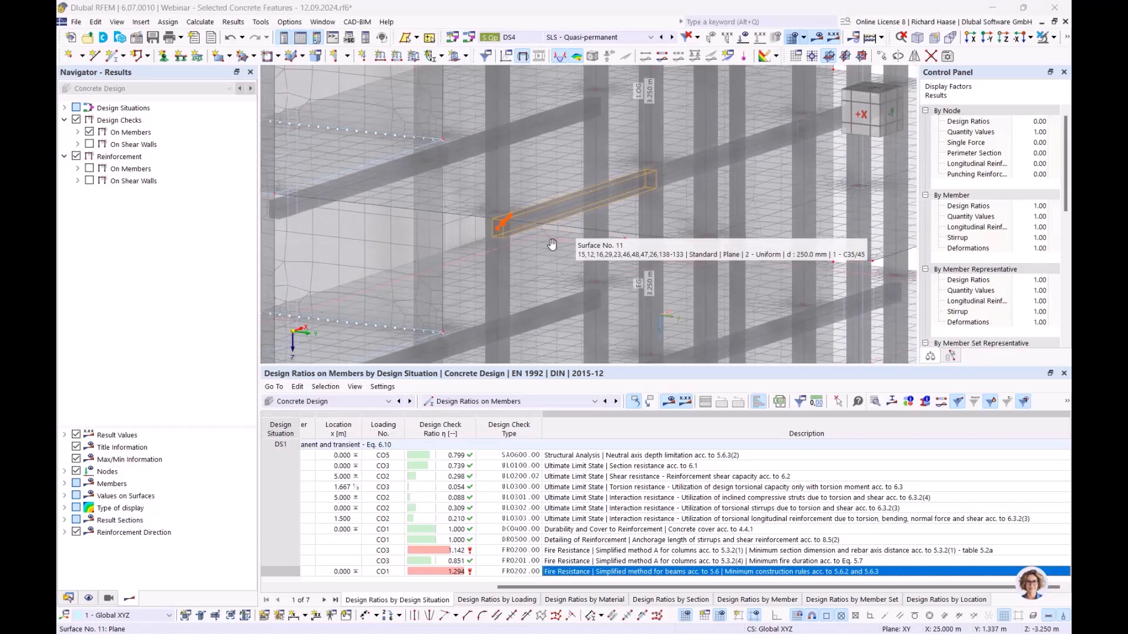
scroll(513, 235, up, 5)
double_click(513, 239)
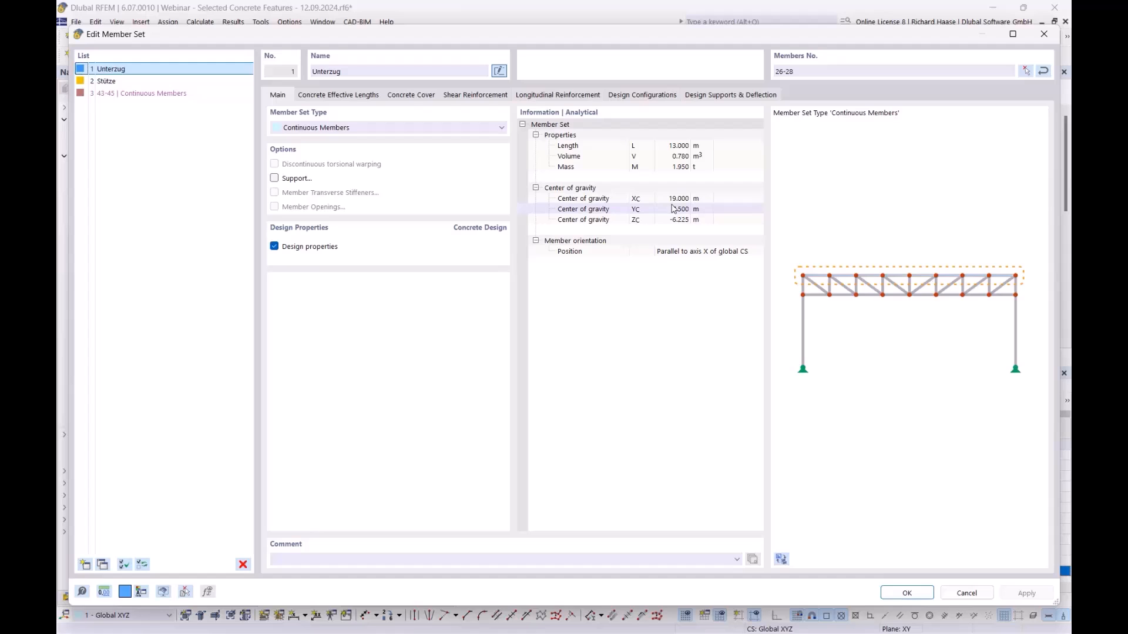
click(733, 95)
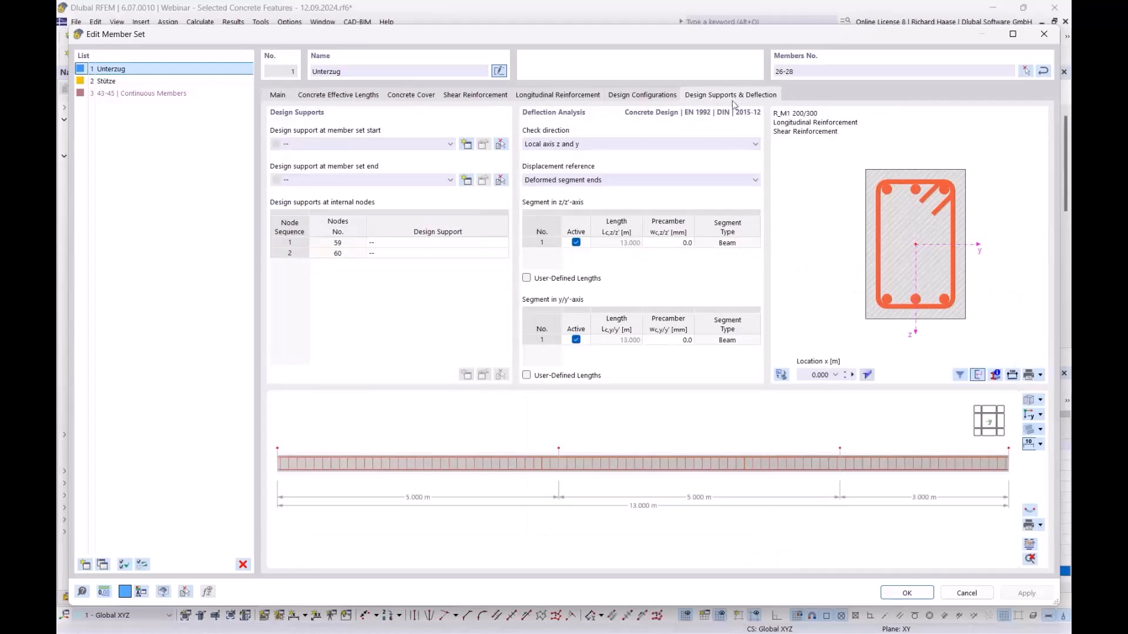
scroll(520, 461, down, 2)
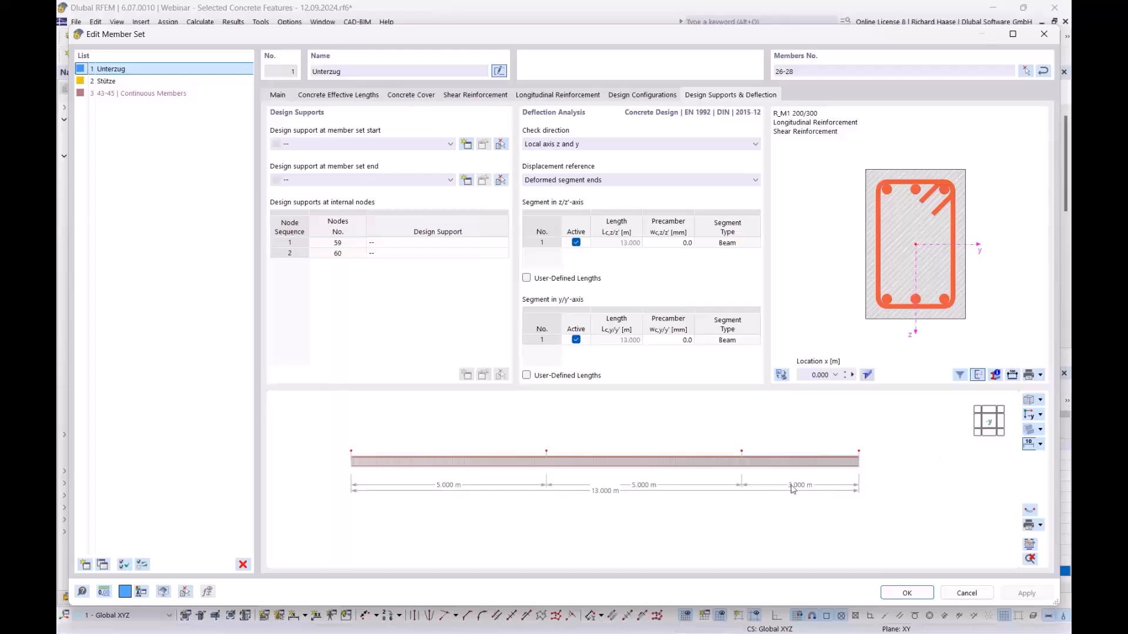
click(344, 147)
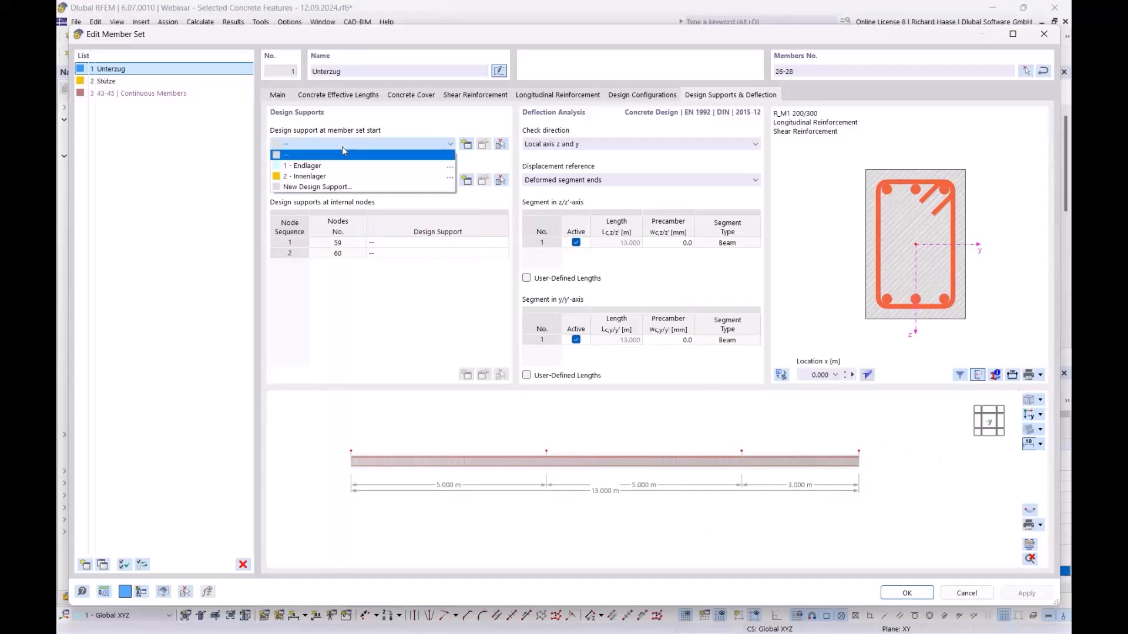
click(314, 167)
click(366, 181)
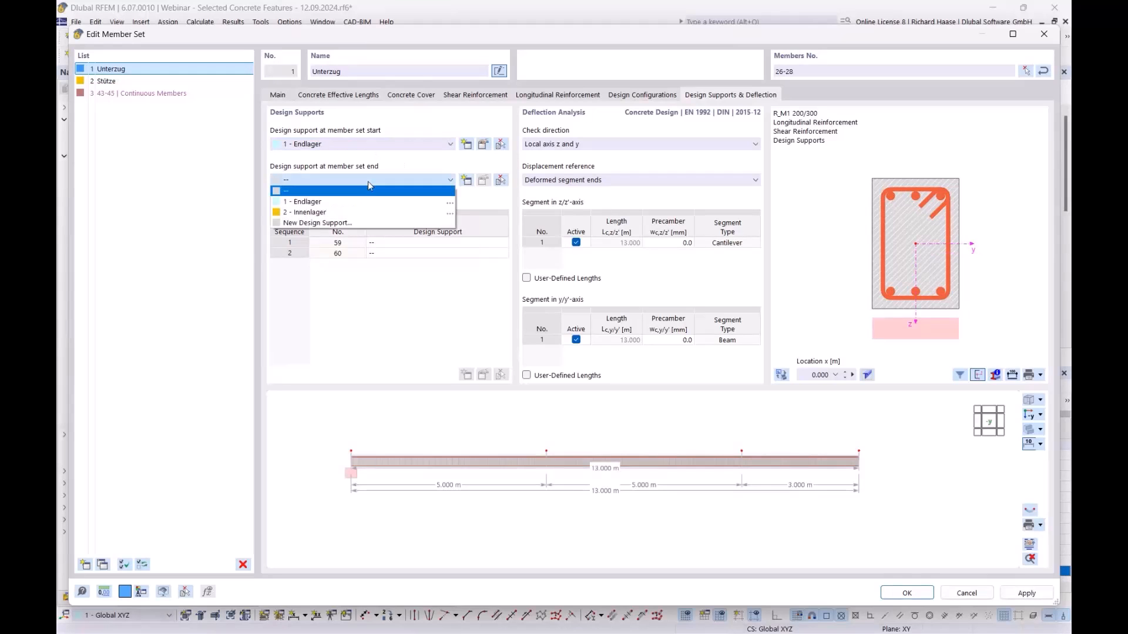
click(359, 202)
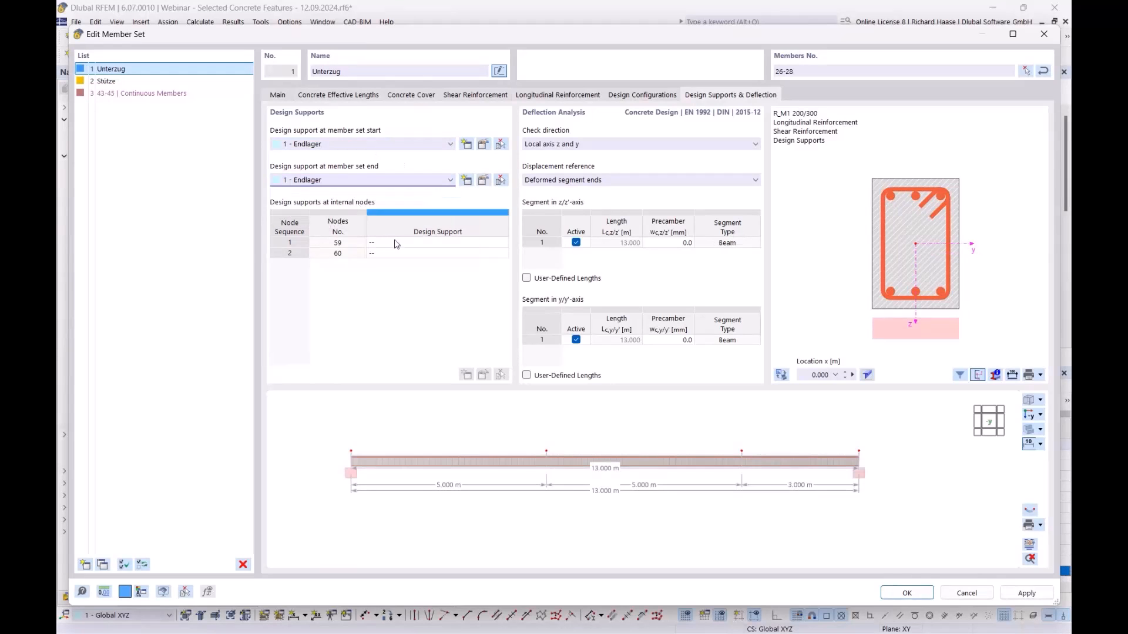
Assign the design support "Innenlager" to the member set's internal nodes 59 and 60.
click(399, 243)
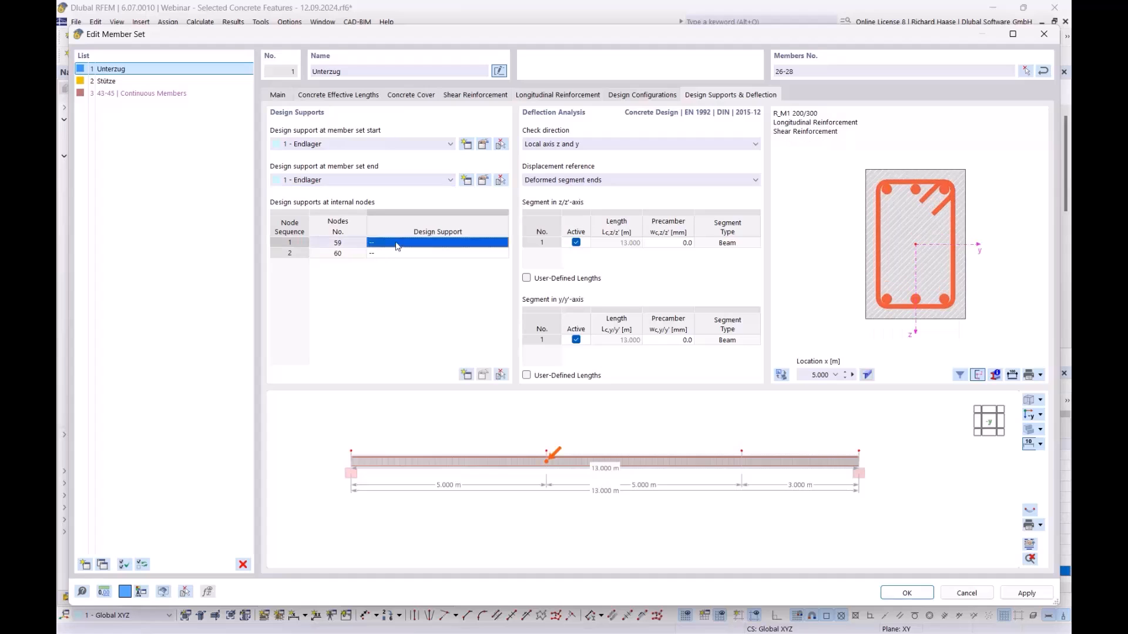
click(399, 246)
click(404, 273)
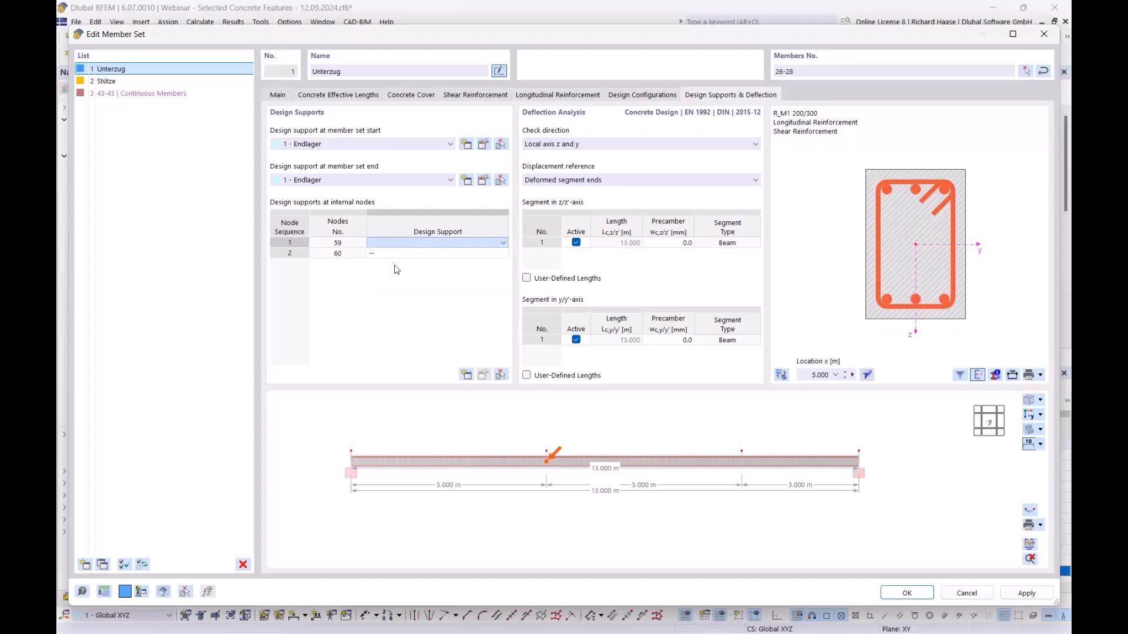
click(409, 254)
click(409, 256)
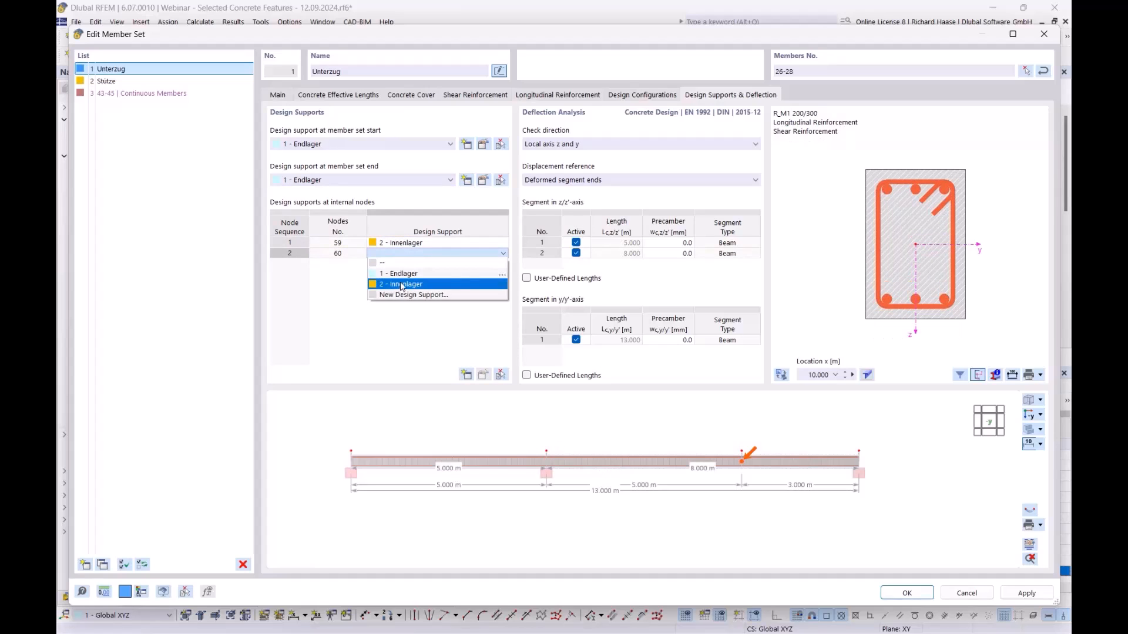
click(401, 285)
Inspect the definitions of the design supports "Endlager" and "Innenlager" and close them without changes.
click(483, 180)
drag(465, 11, 617, 504)
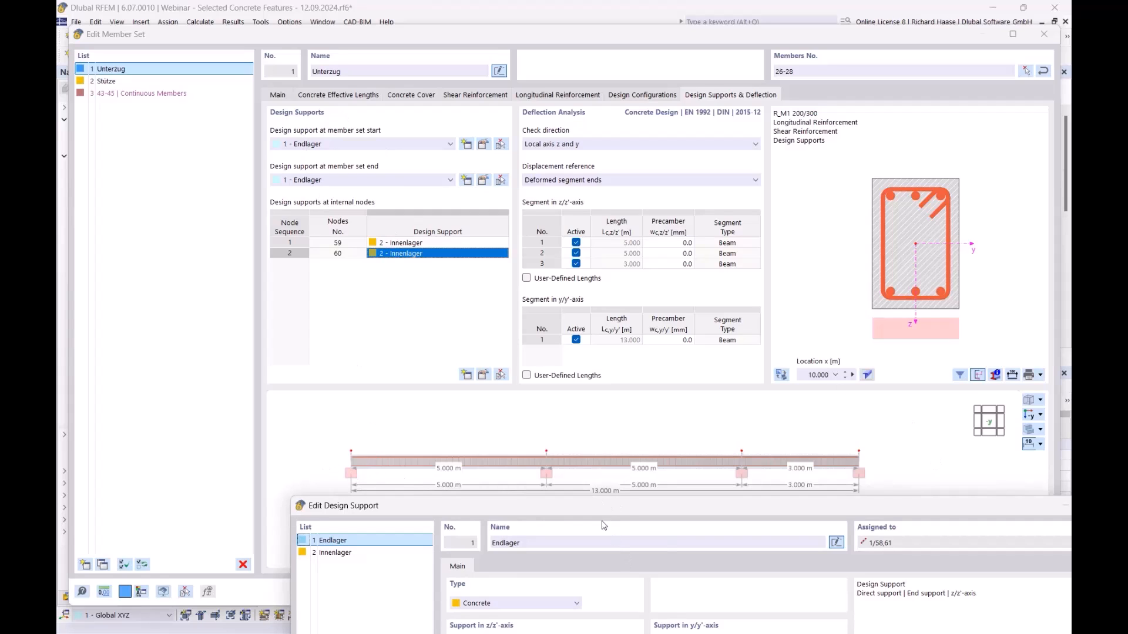
drag(618, 508, 597, 236)
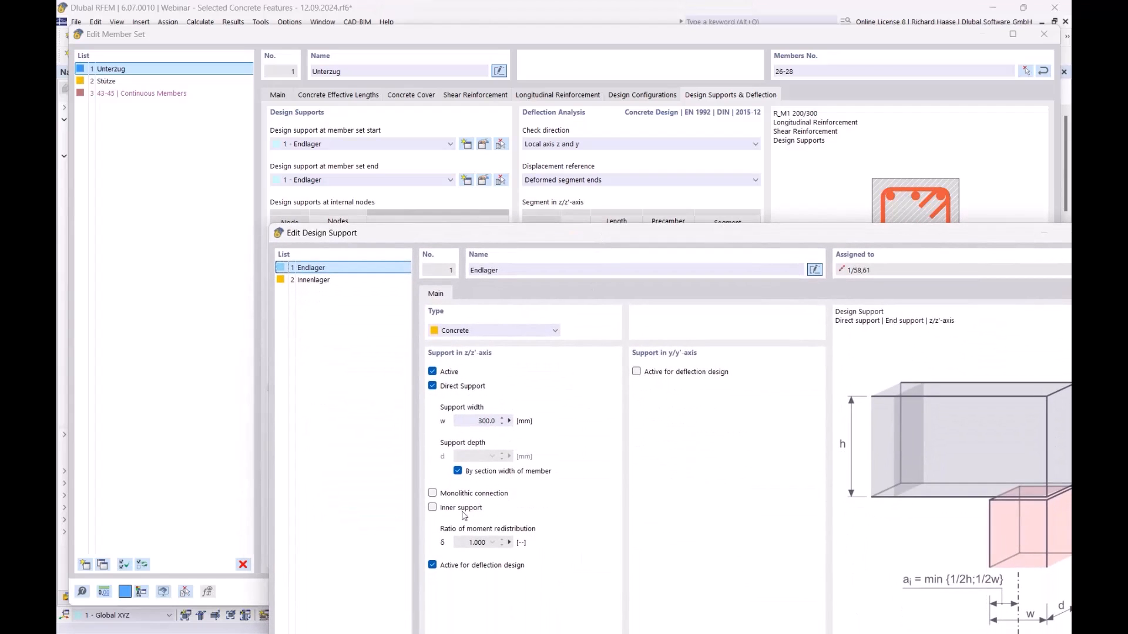
click(344, 280)
drag(542, 237, 558, 517)
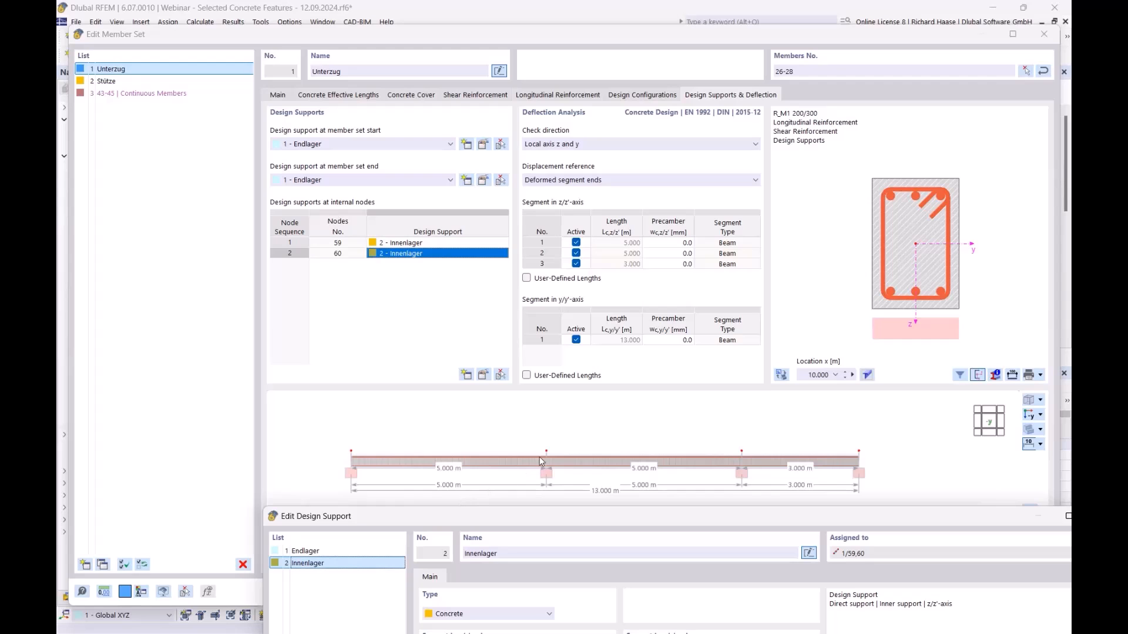
drag(892, 516, 773, 65)
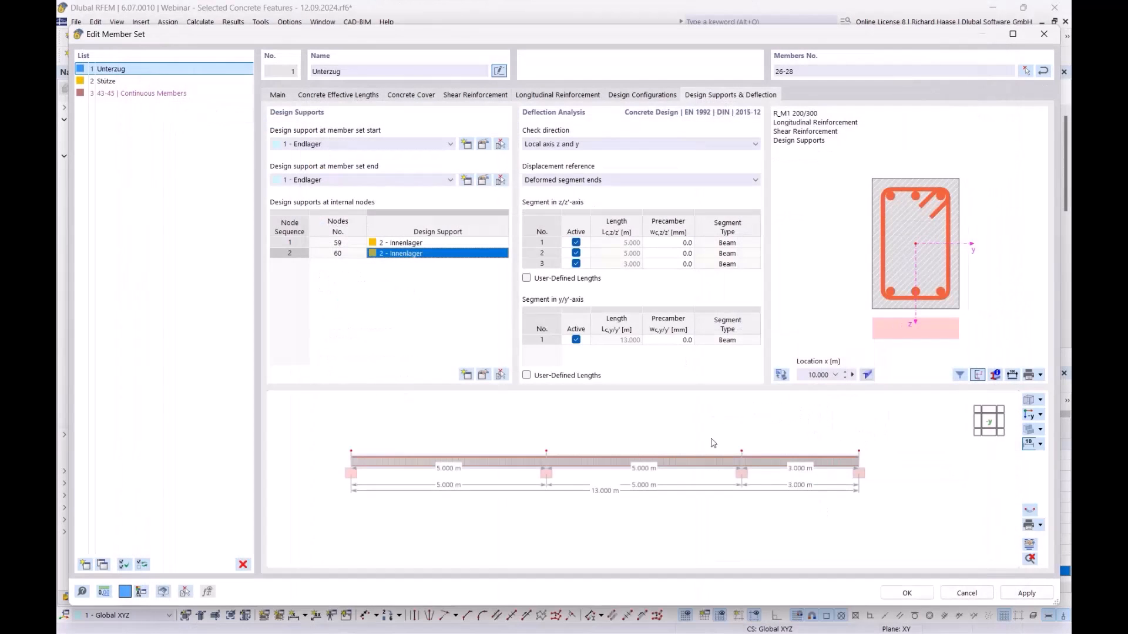
click(984, 68)
Accept the member set changes and recalculate the concrete design to list the design ratios on members.
click(907, 593)
click(613, 388)
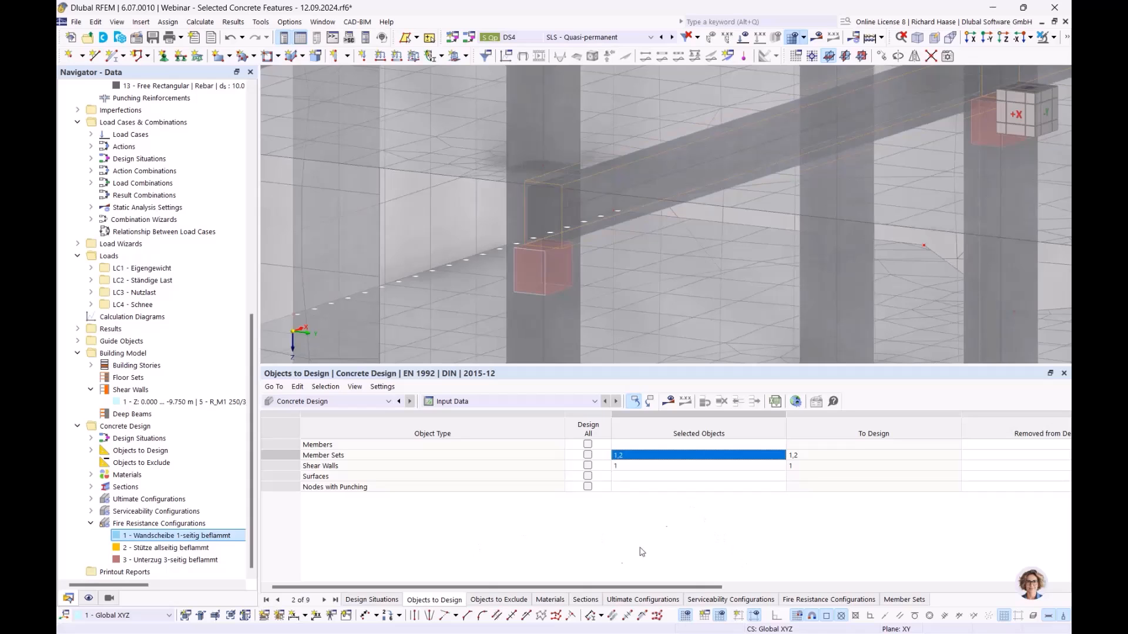
click(668, 404)
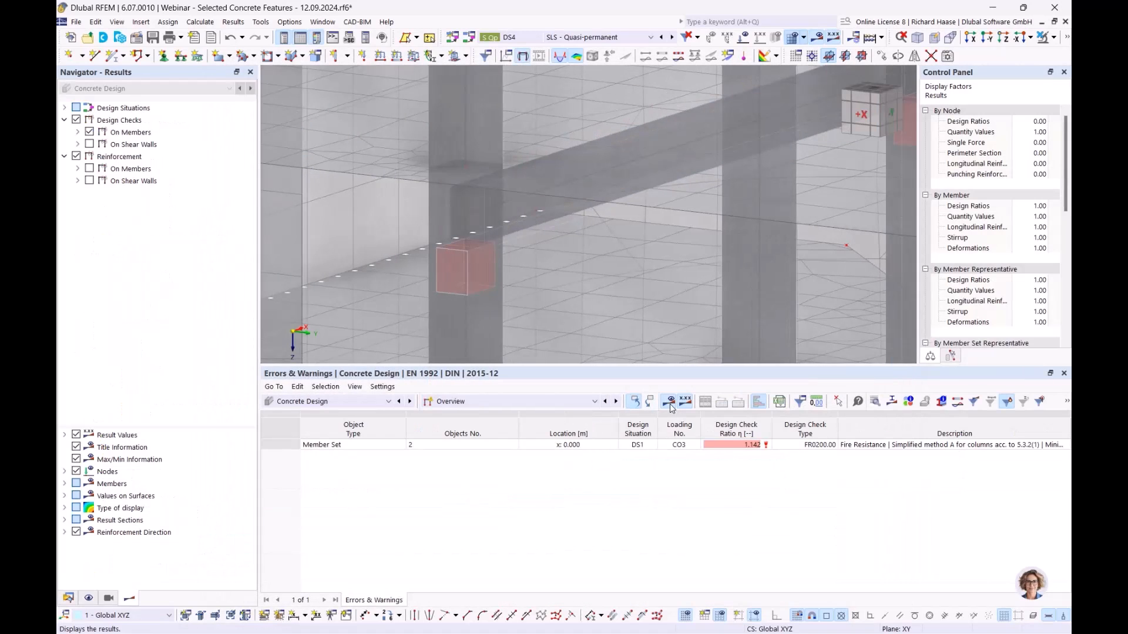
click(448, 401)
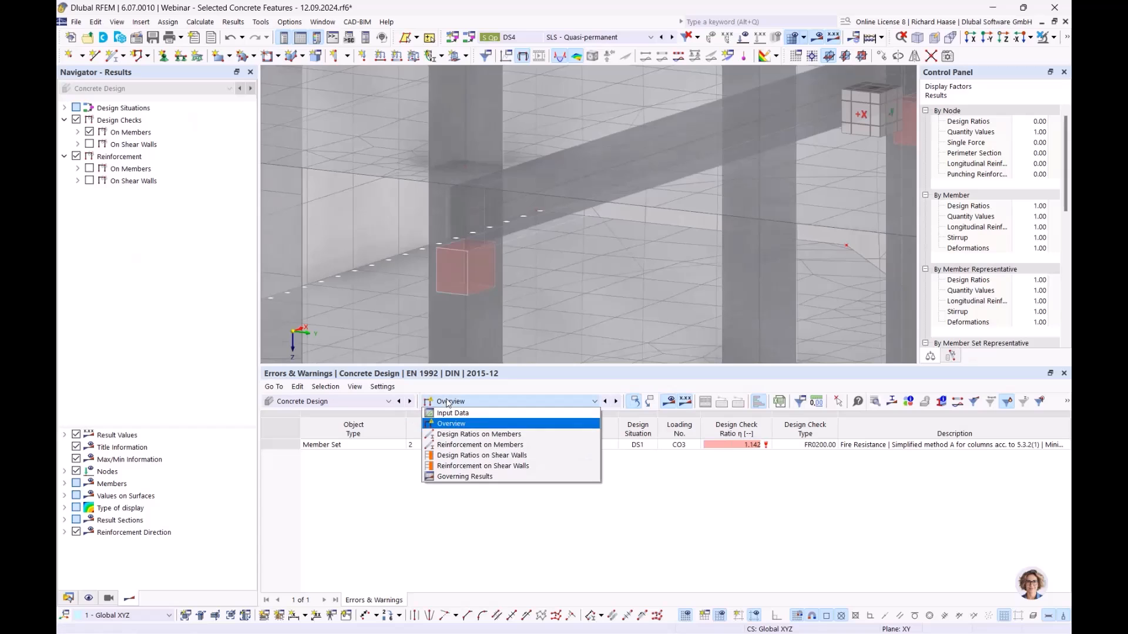
click(463, 435)
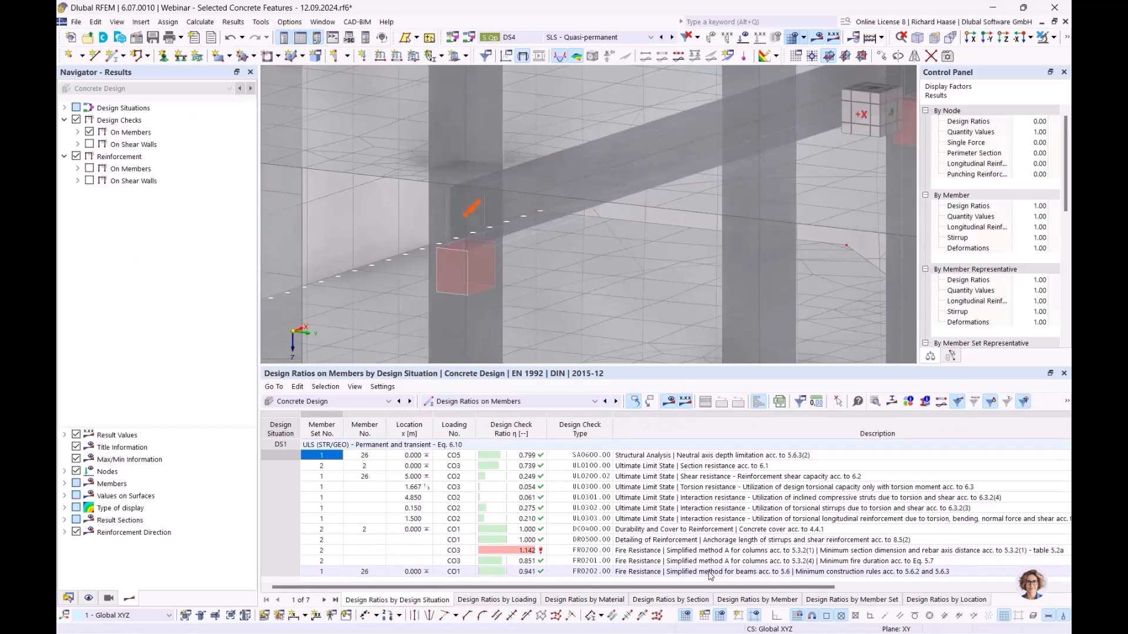
Examine the recalculated beam check FR0202, including the required minimum distance from Table 5.6, and close its details.
click(711, 572)
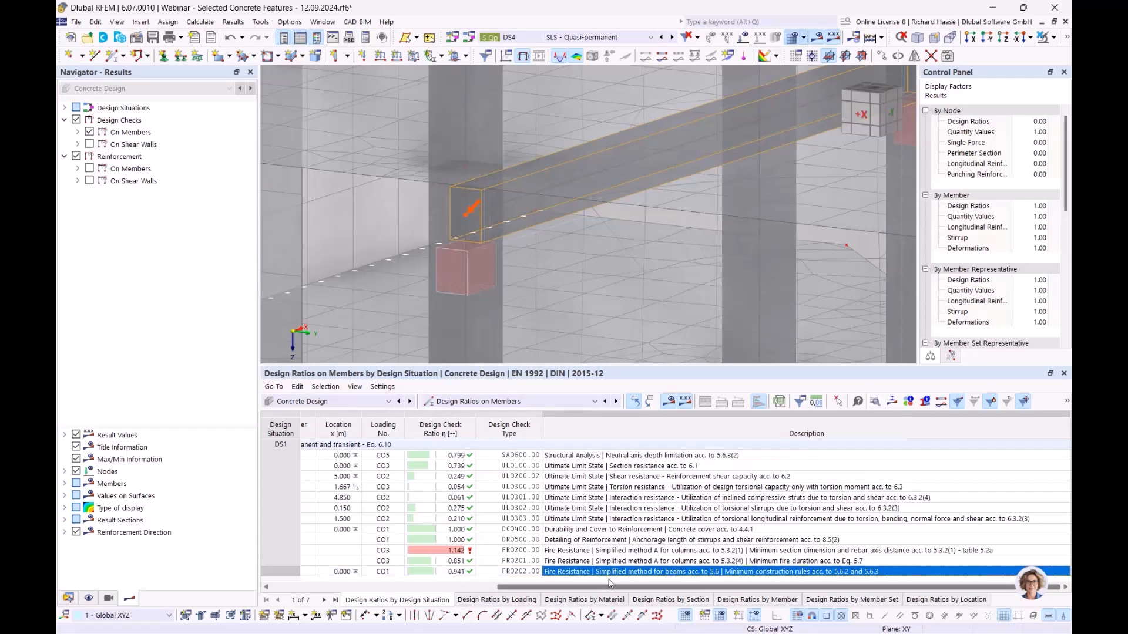
double_click(721, 573)
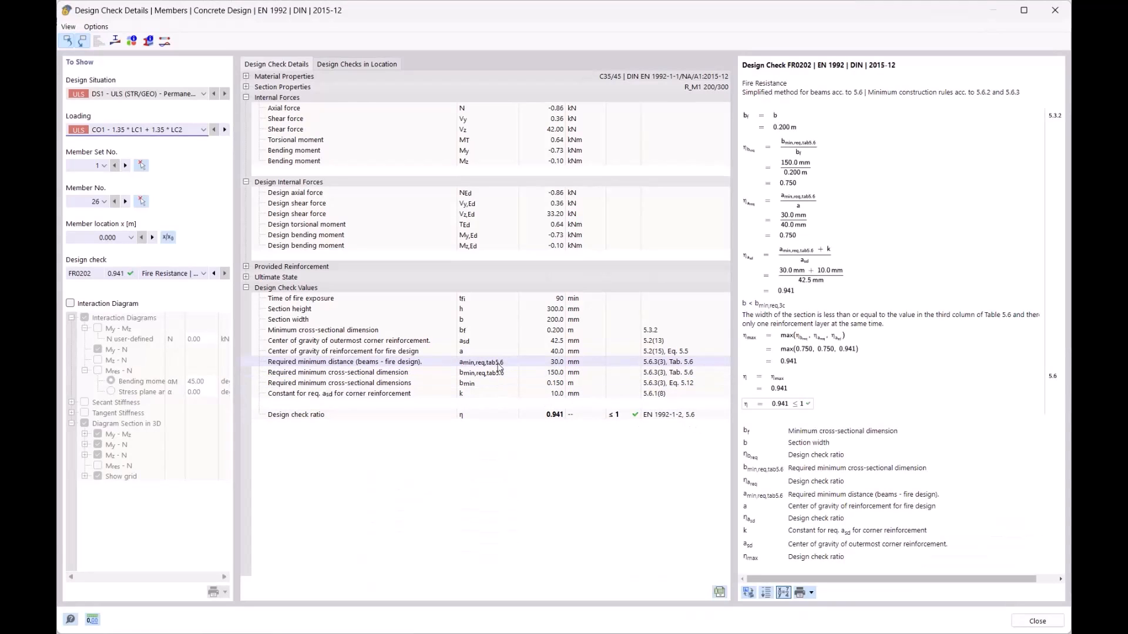
click(504, 364)
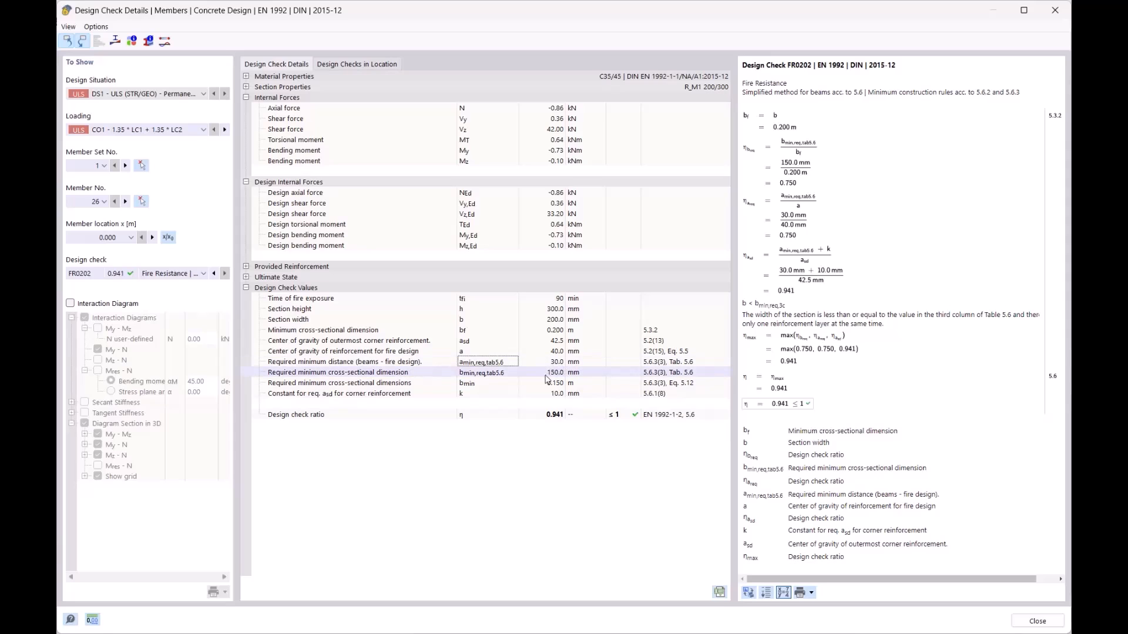
click(1055, 10)
scroll(538, 207, down, 5)
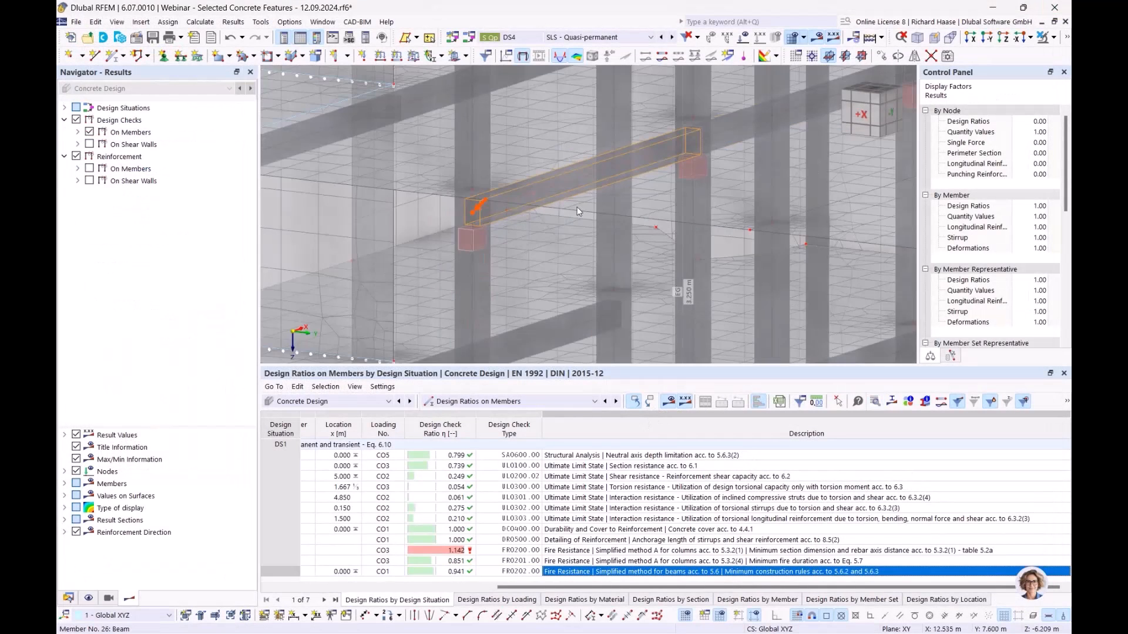
Remove all member sets and shear walls from the concrete design's objects to design, accepting deletion of the existing results.
middle_drag(608, 199, 578, 212)
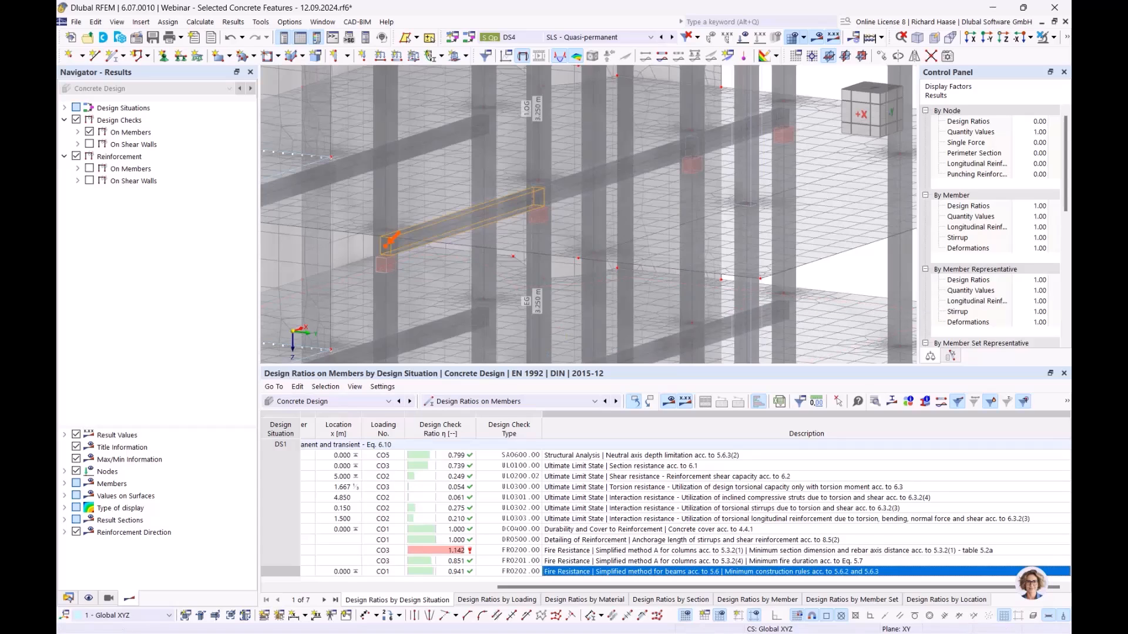
click(461, 404)
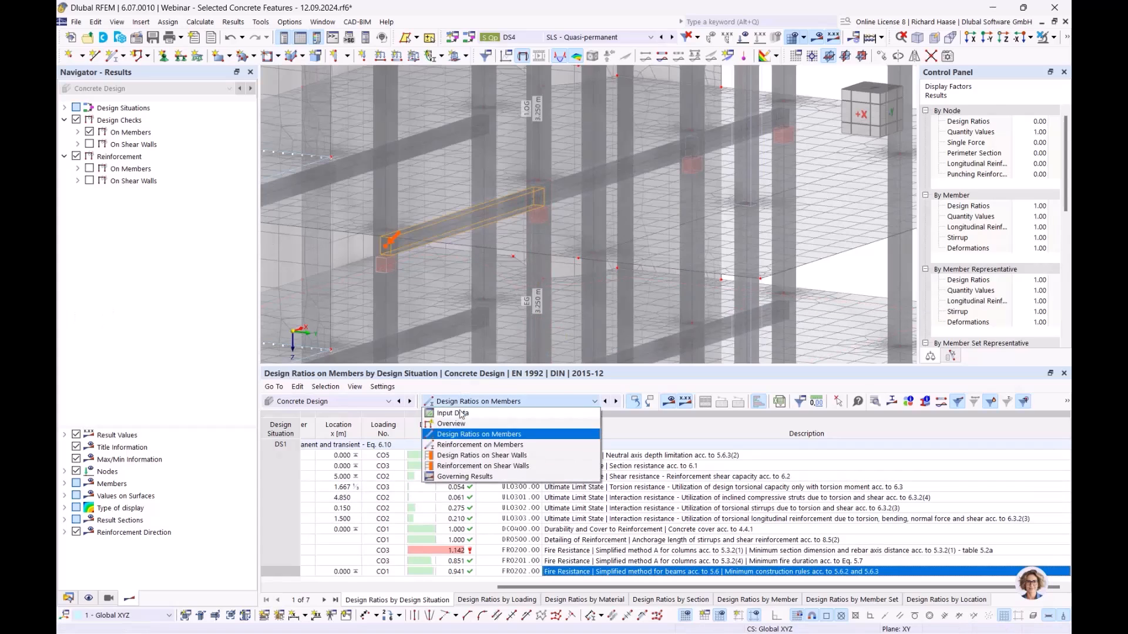
click(453, 413)
click(640, 457)
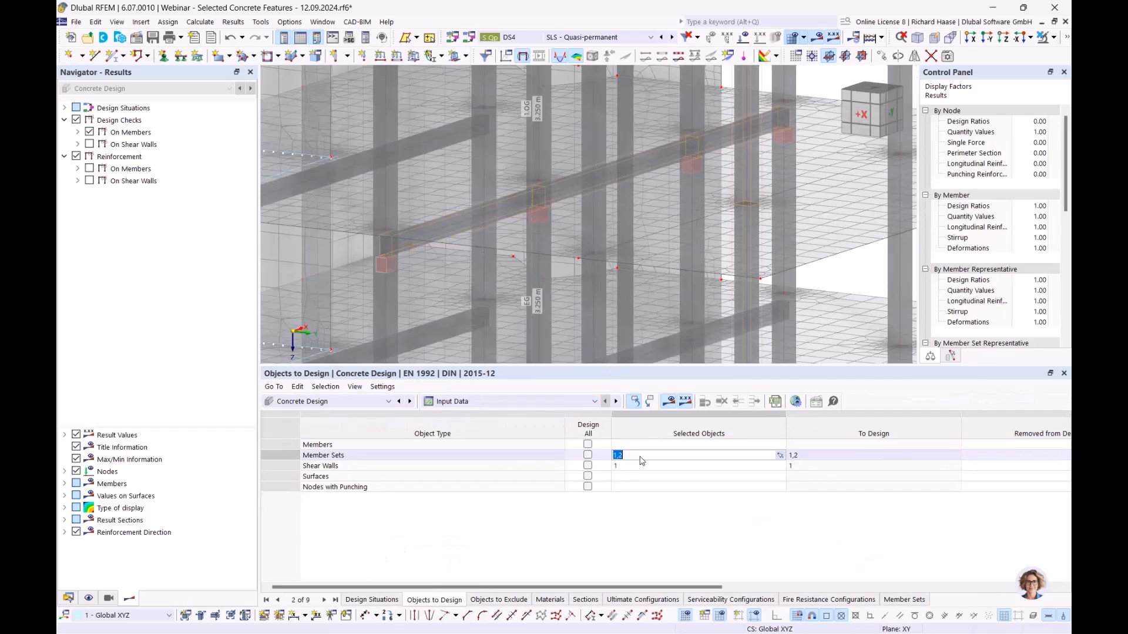
key(Delete)
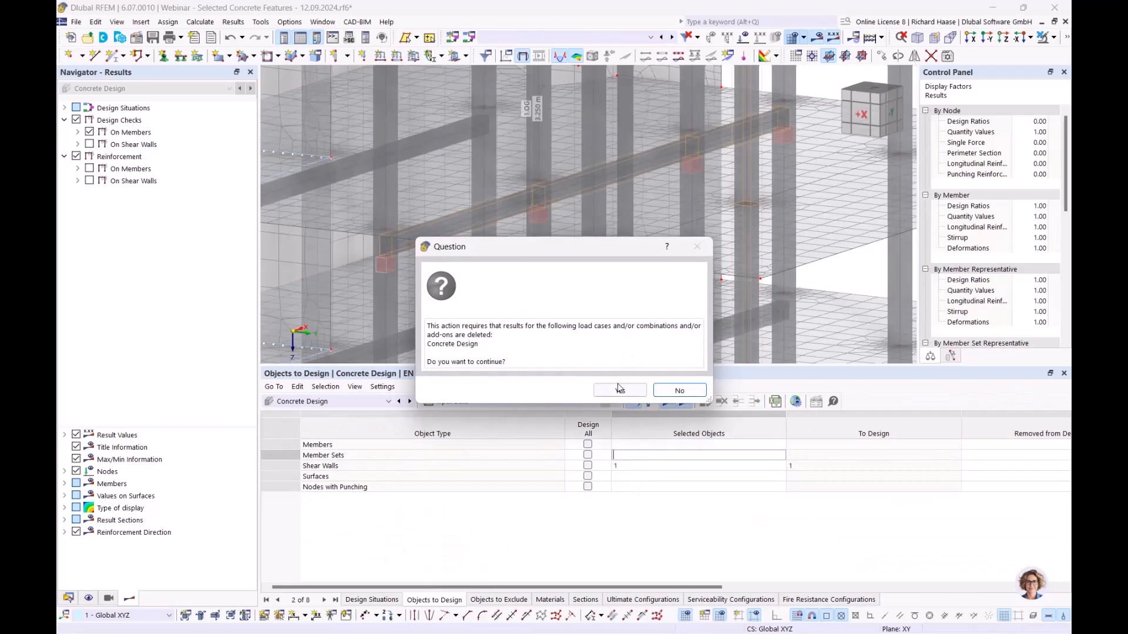
click(618, 389)
click(629, 467)
key(Delete)
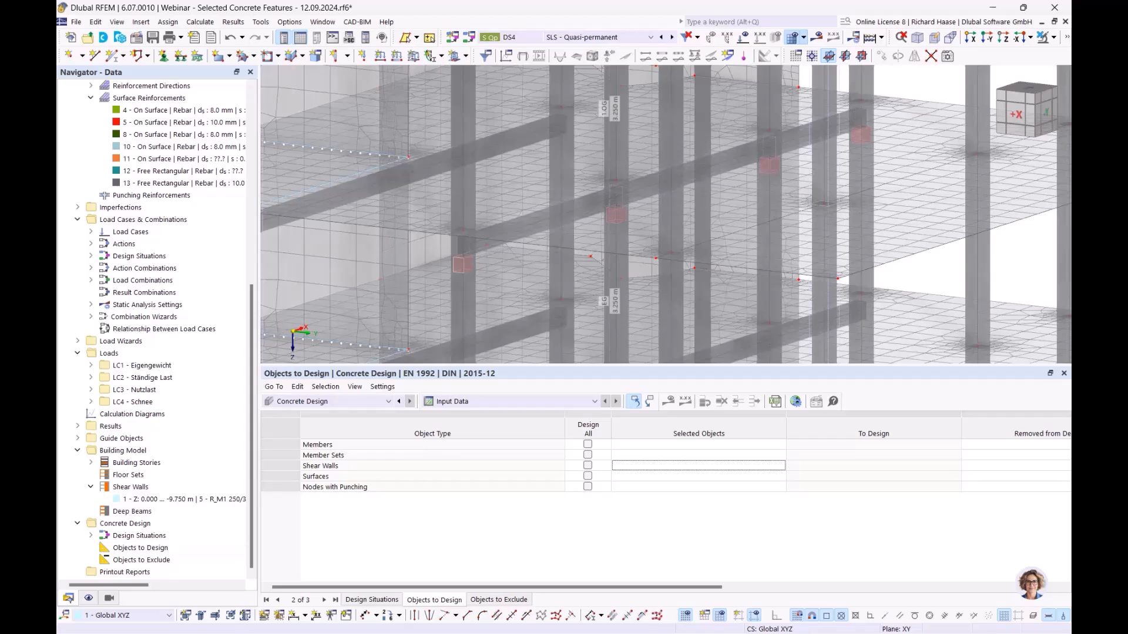
Switch to PowerPoint, present the fire resistance design and punching shear reinforcement slides, and end the slide show.
key(alt+Tab)
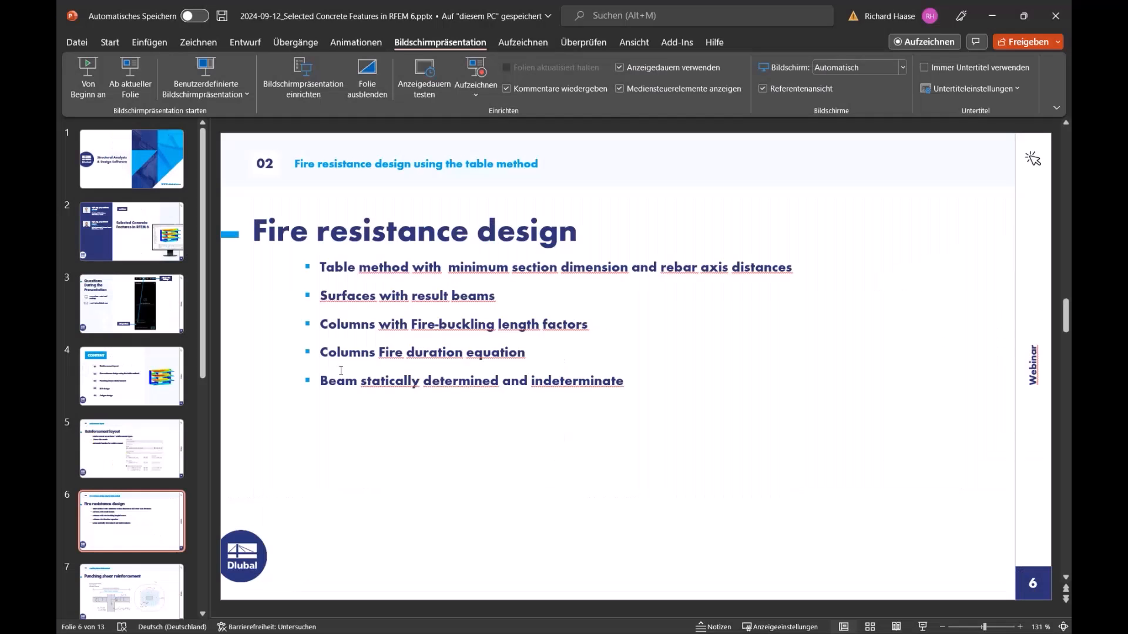
click(135, 74)
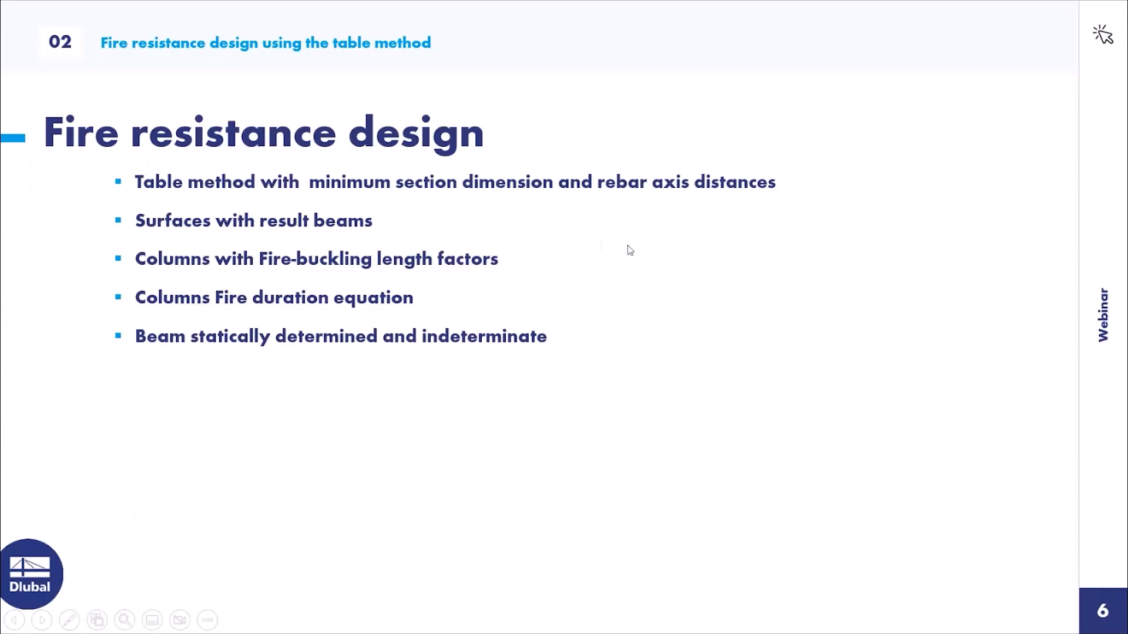
click(587, 243)
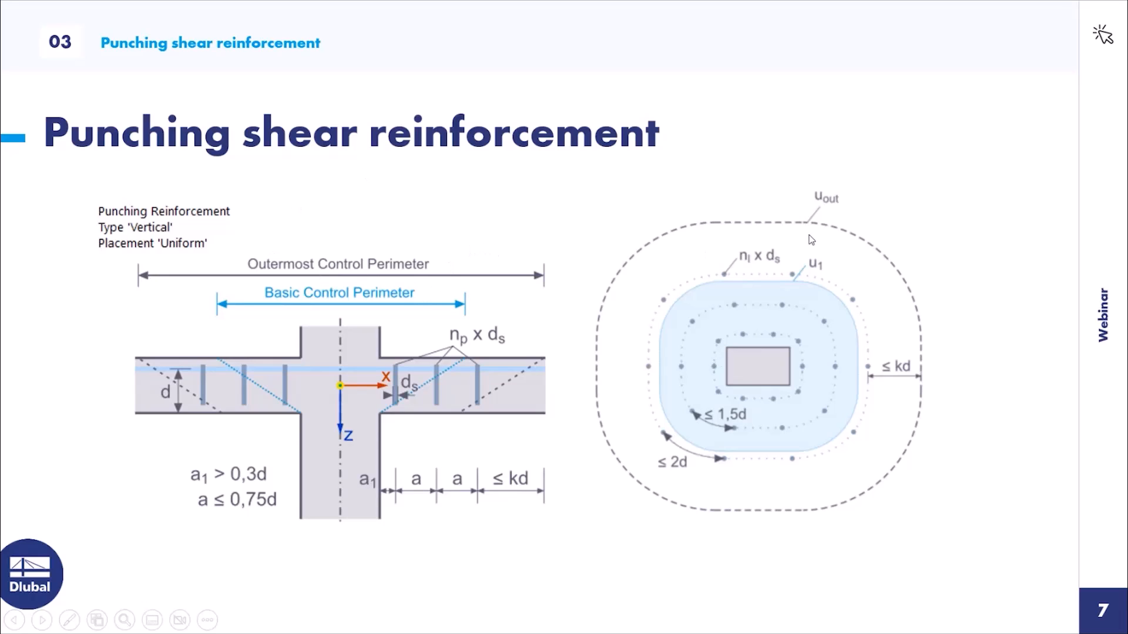
key(Escape)
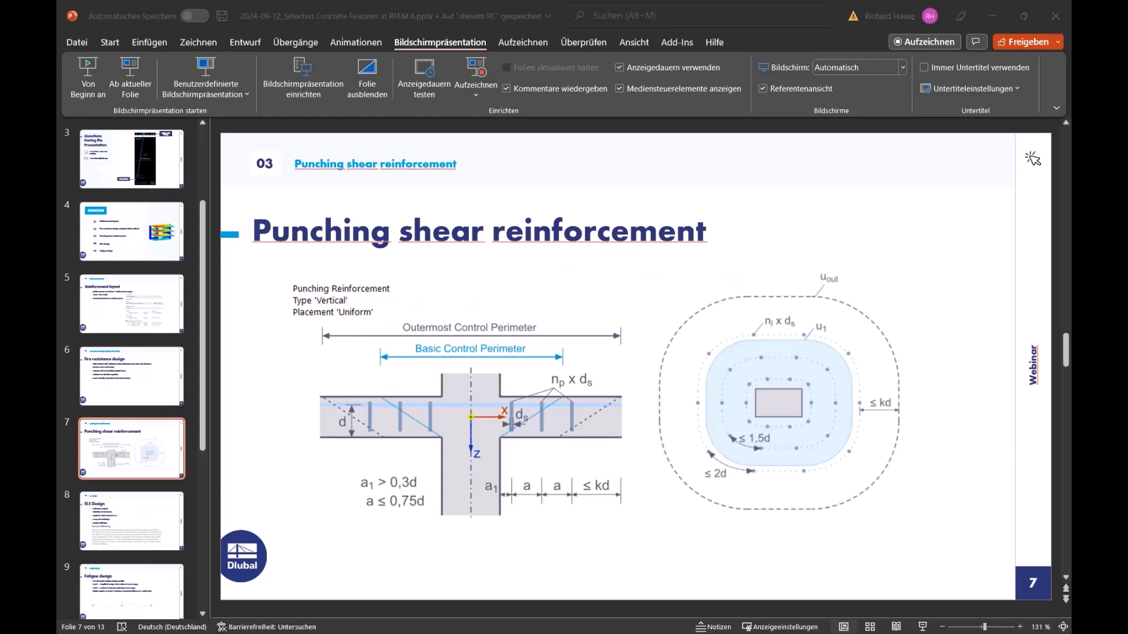
Switch back to RFEM and assign node 28 as the node with punching in the objects to design.
key(alt+Tab)
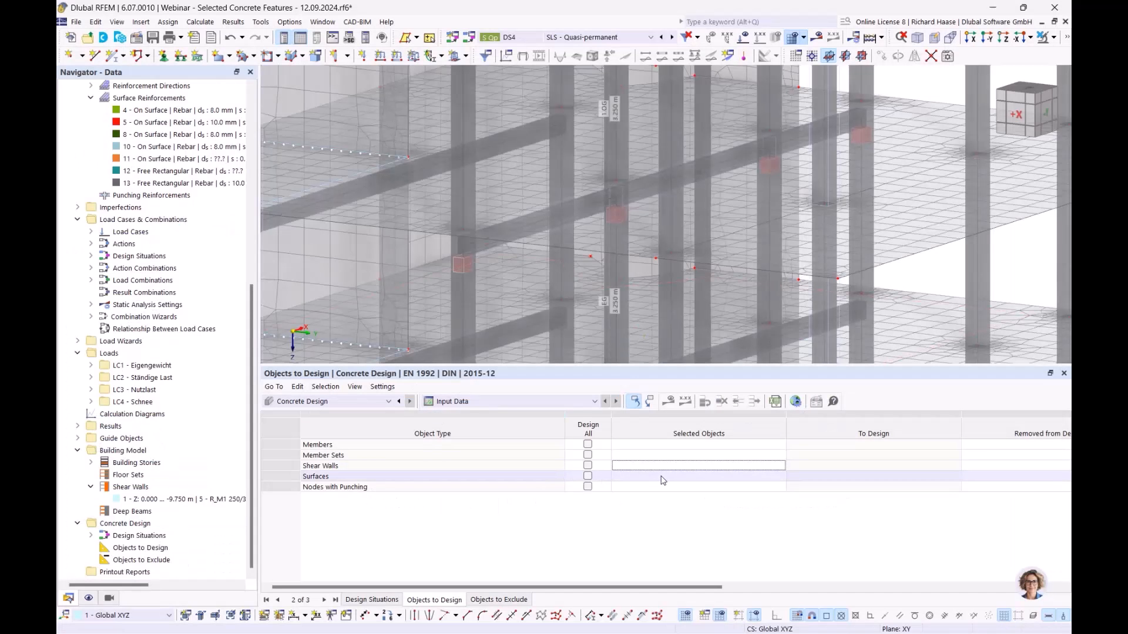
scroll(725, 286, down, 3)
middle_drag(725, 285, 495, 182)
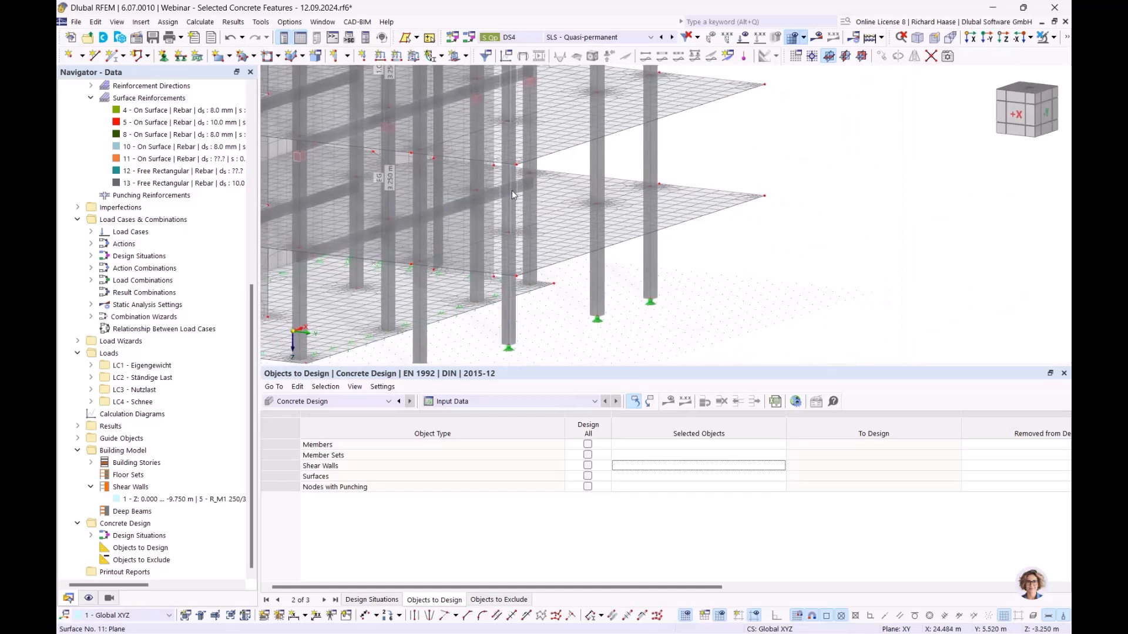
scroll(591, 220, down, 1)
ctrl+middle_drag(591, 220, 598, 232)
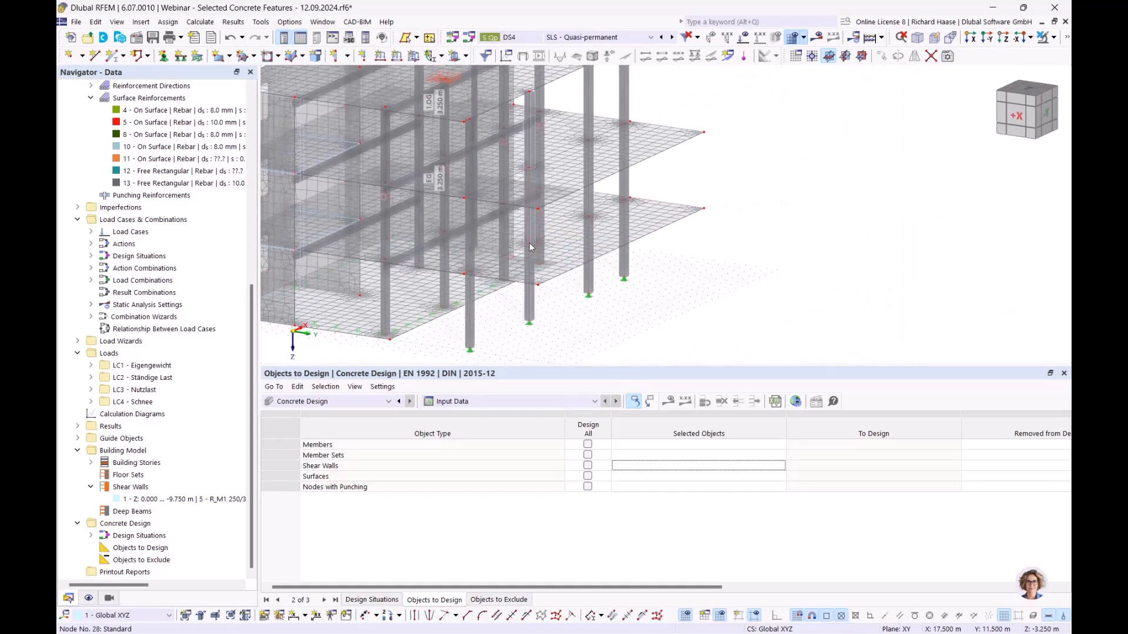
click(657, 487)
click(657, 491)
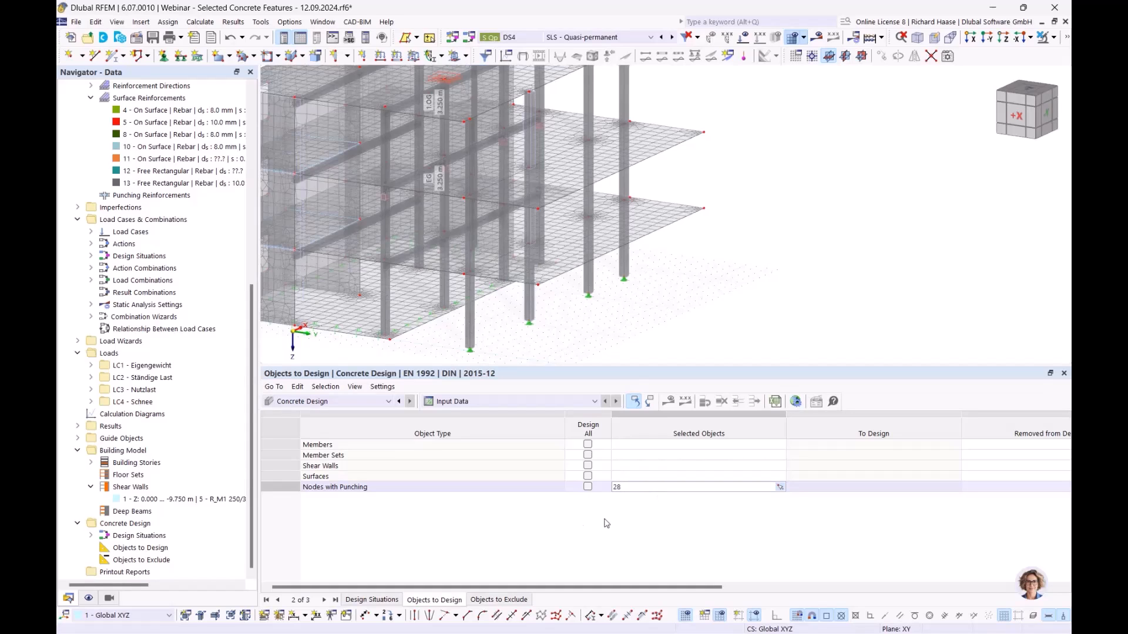
click(568, 530)
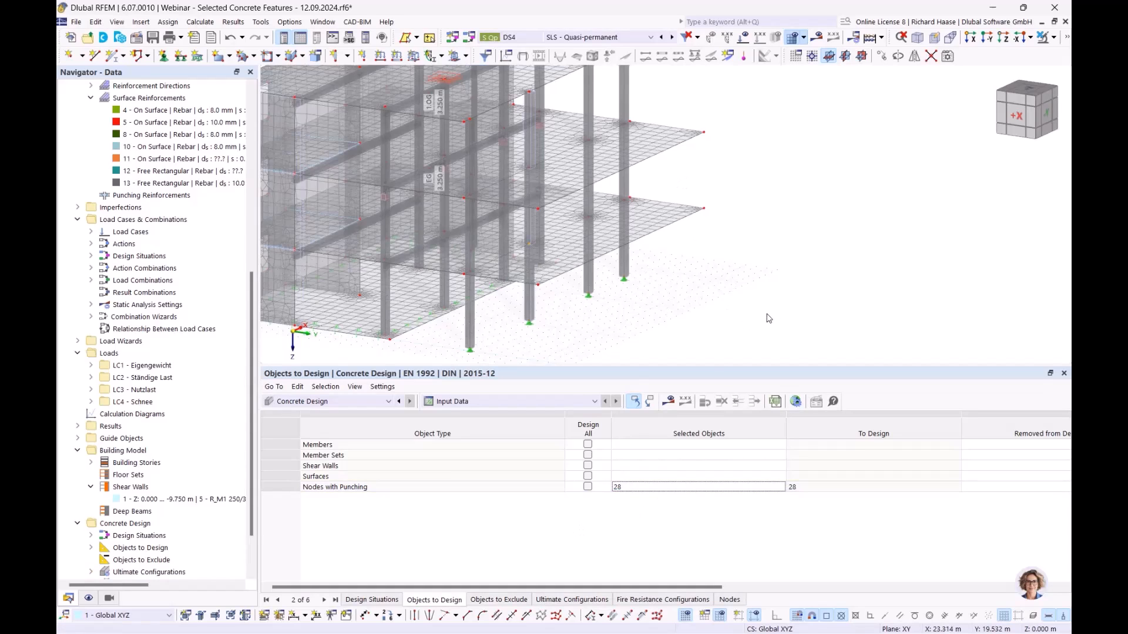
Run the concrete design calculation and show the design ratios on nodes by design situation.
middle_drag(750, 316, 731, 320)
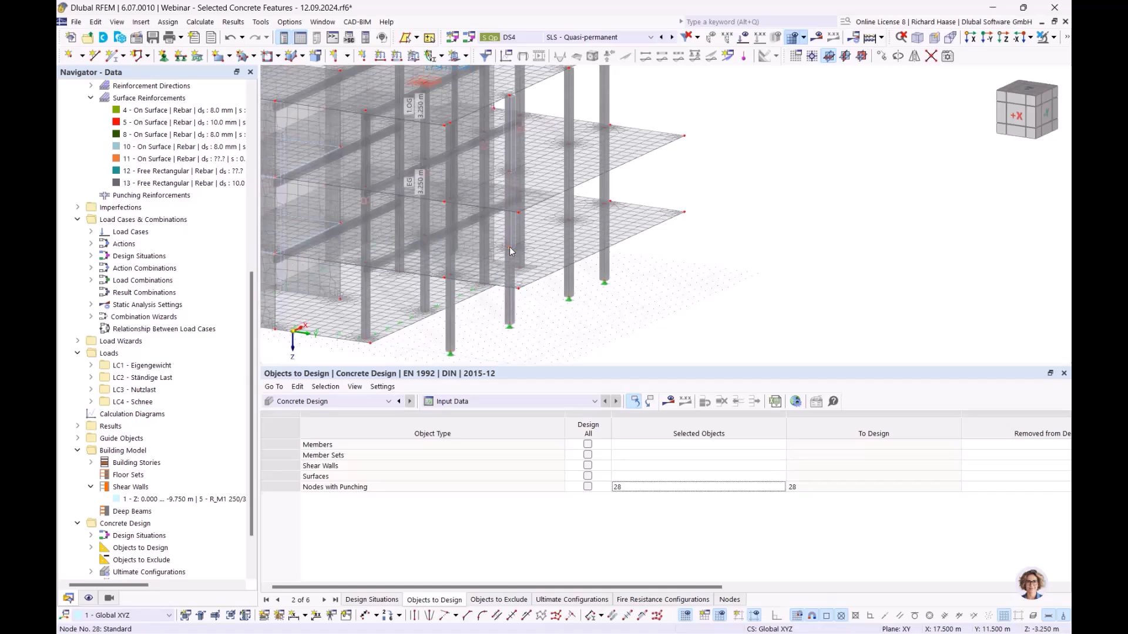
click(670, 402)
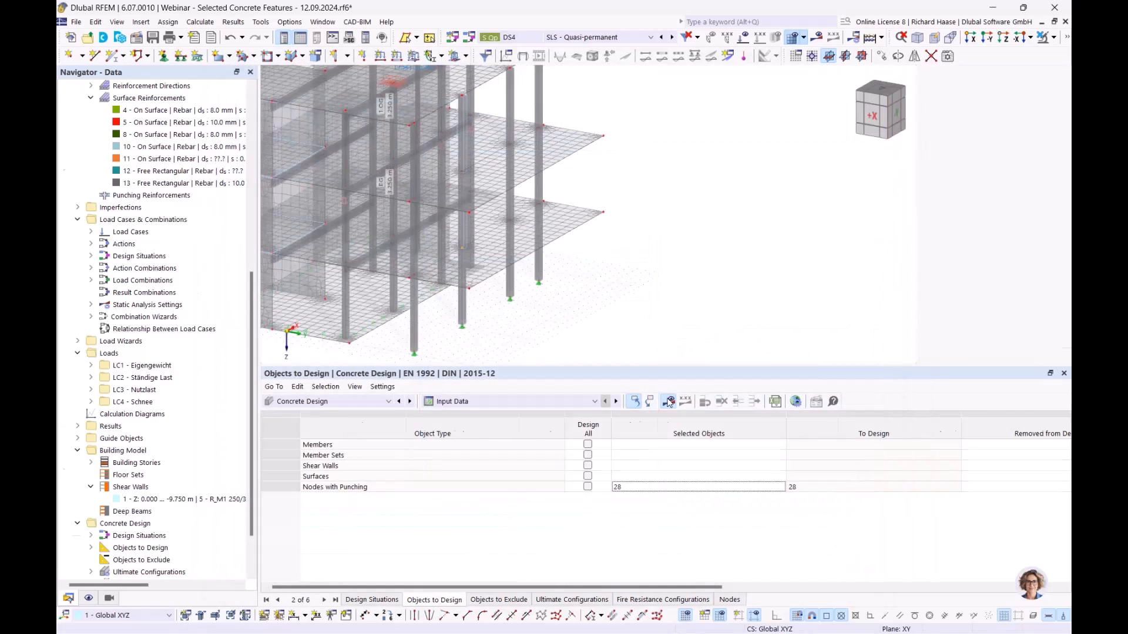
click(470, 401)
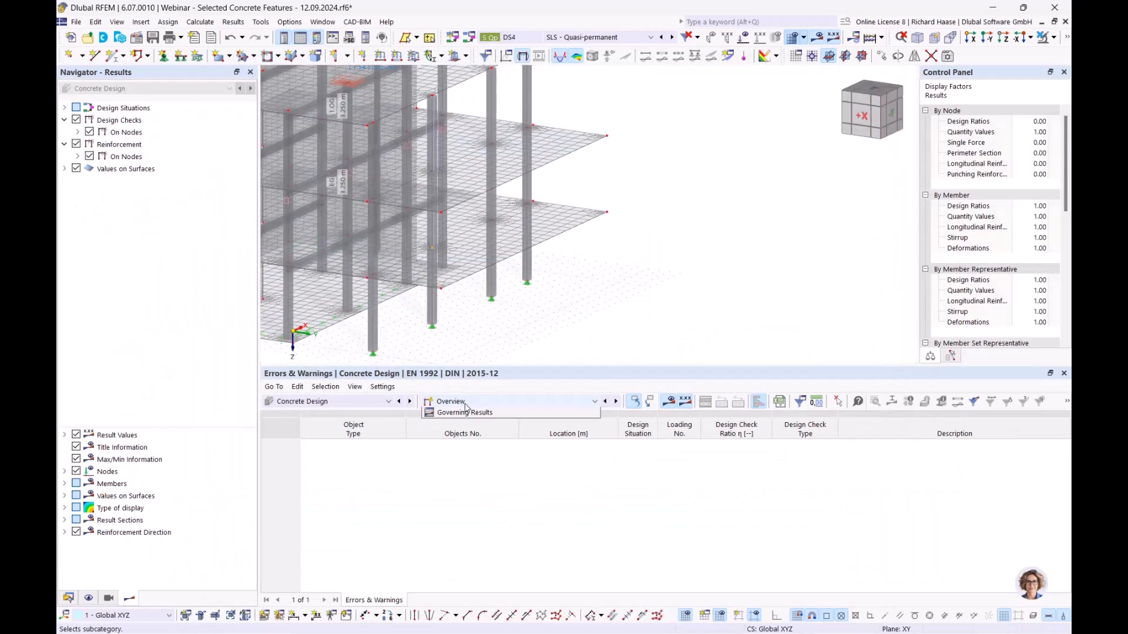
click(474, 436)
middle_drag(521, 304, 457, 305)
ctrl+middle_drag(457, 305, 413, 305)
middle_drag(503, 316, 691, 349)
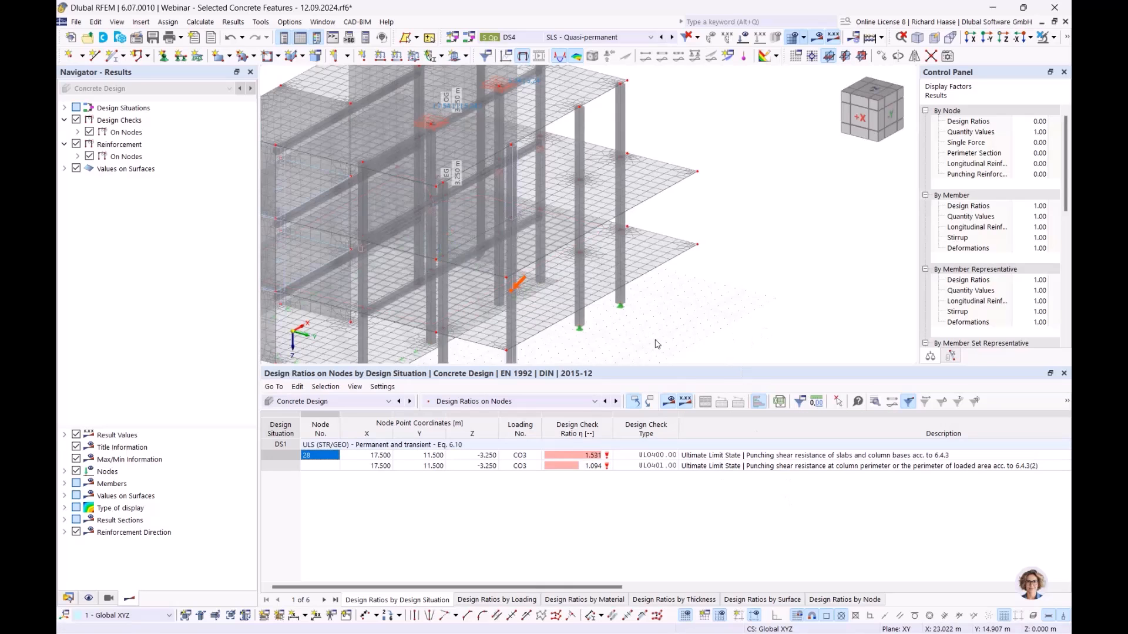
ctrl+middle_drag(656, 340, 695, 351)
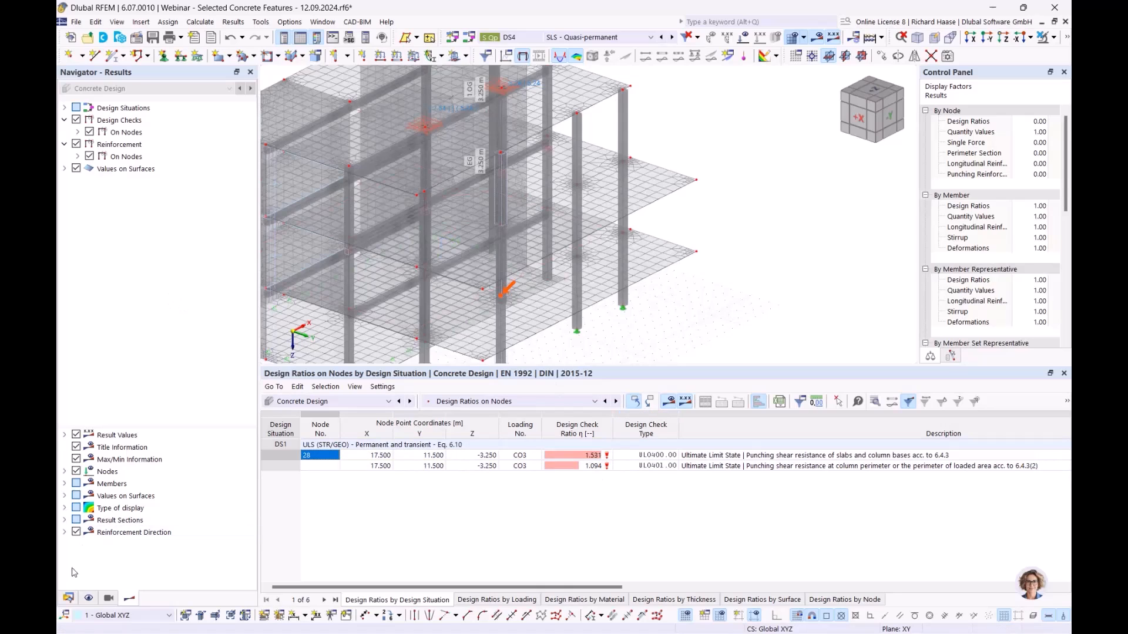
click(69, 598)
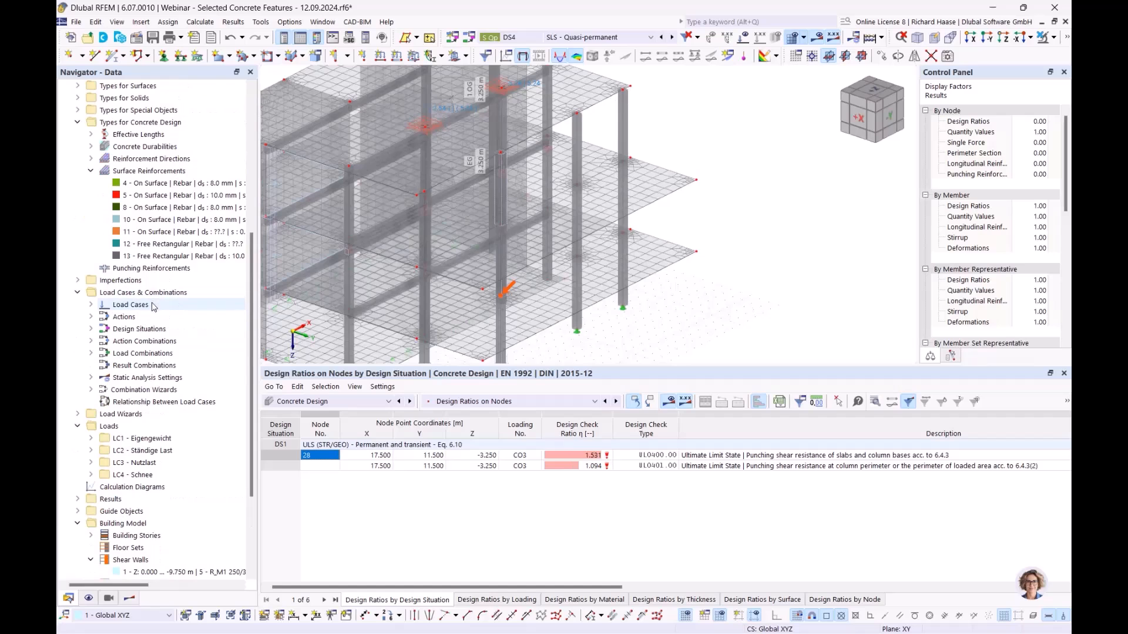
right_click(147, 172)
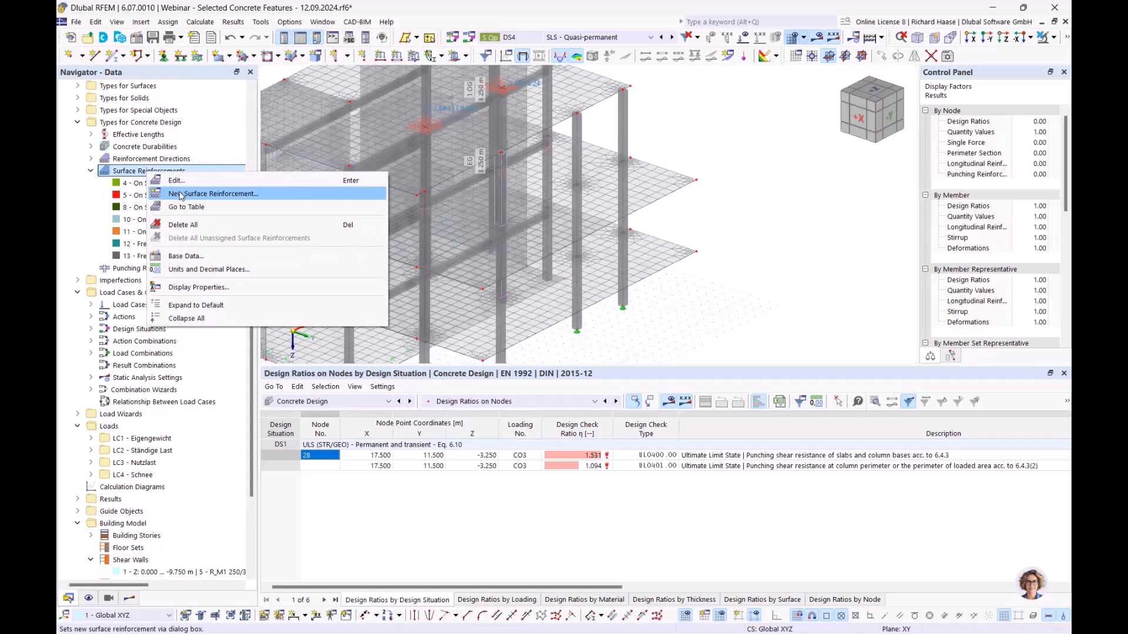
click(182, 195)
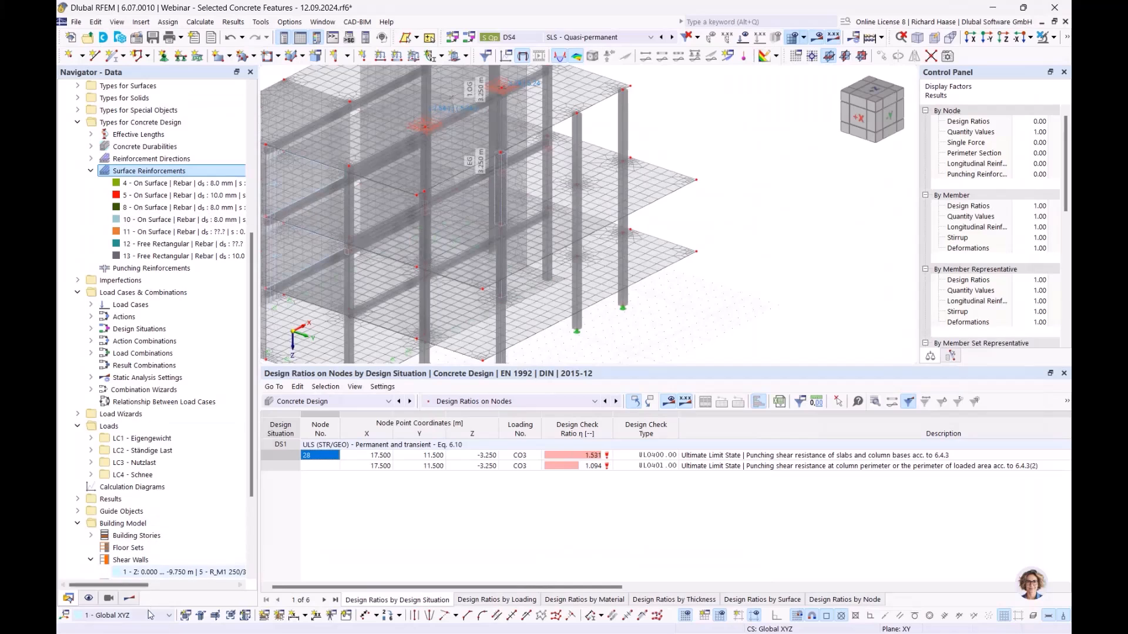
Display the required top longitudinal reinforcement on nodes in directions 1 and 2 and examine the values around node 28.
click(131, 598)
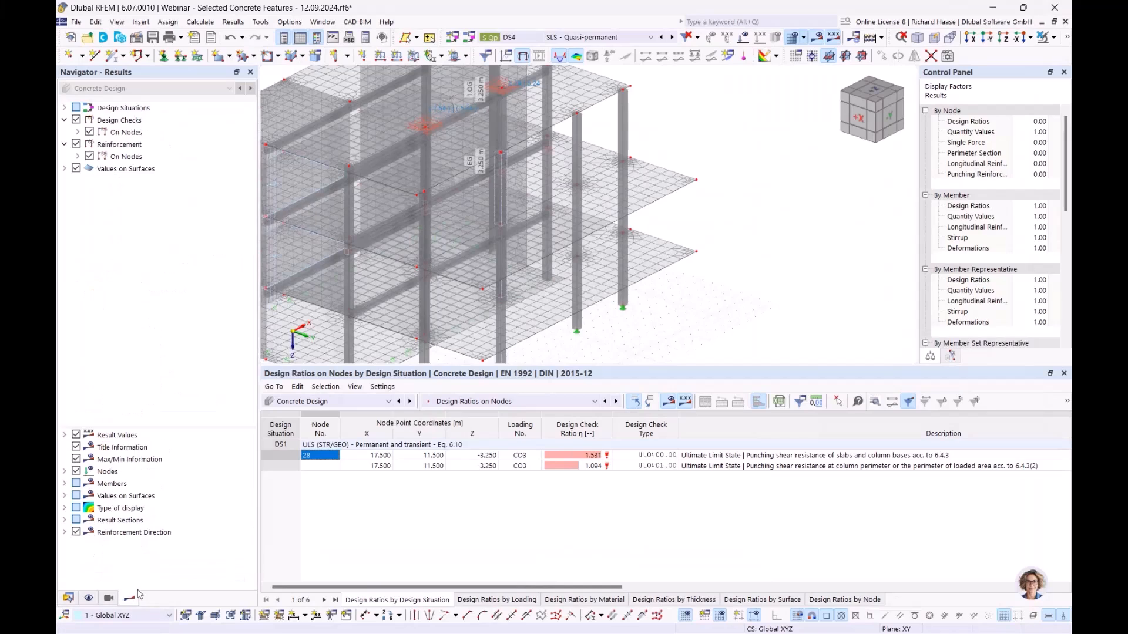
click(78, 156)
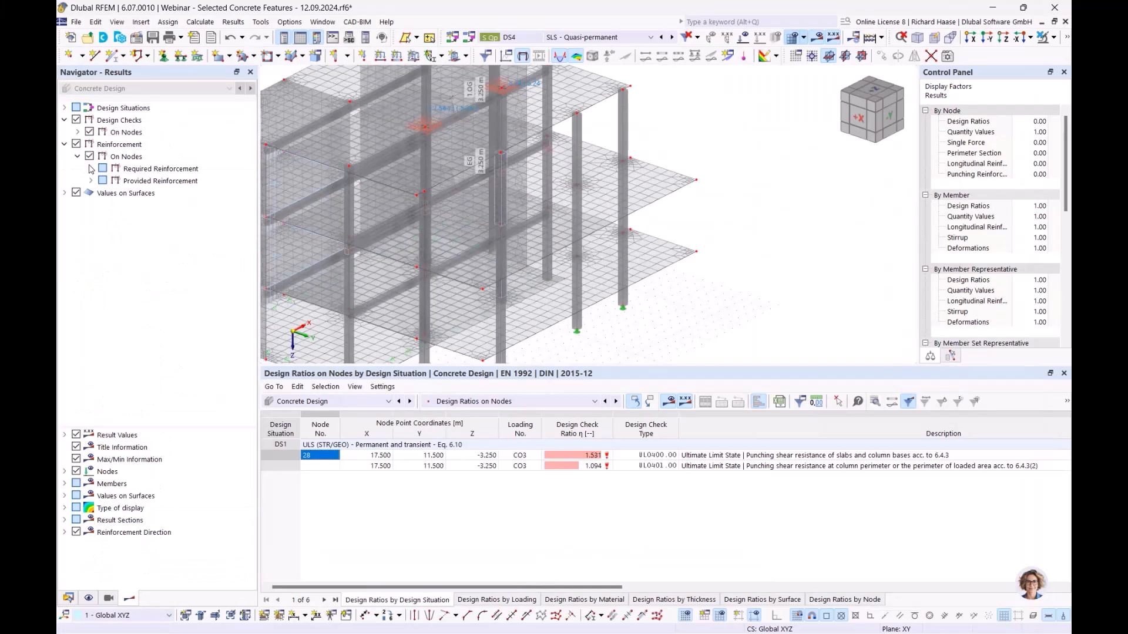
click(91, 169)
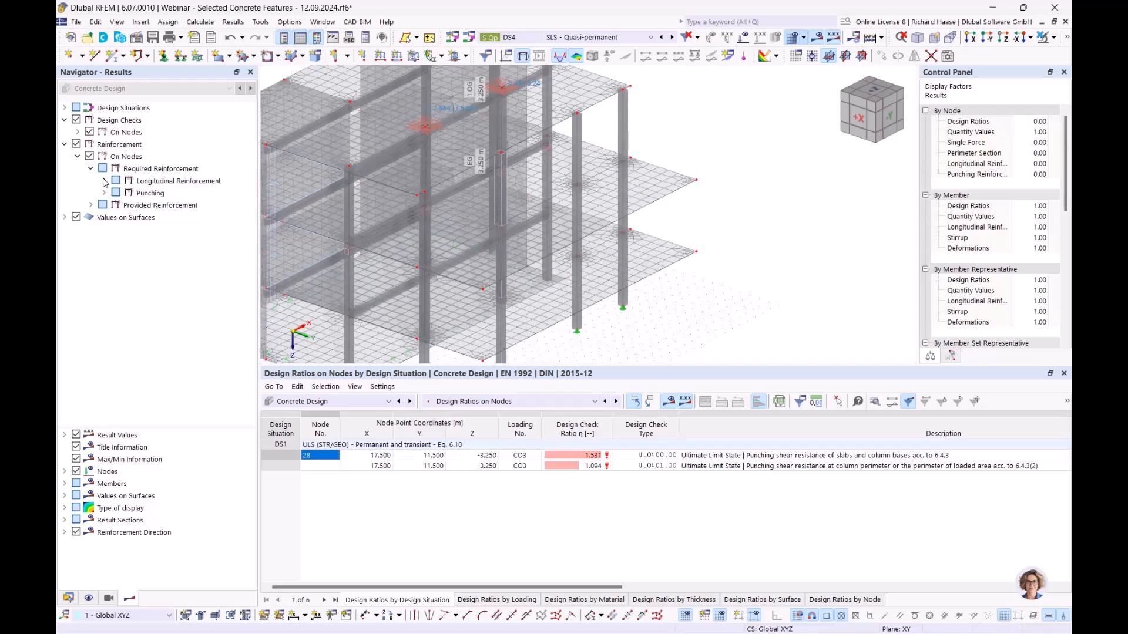
click(103, 181)
click(129, 193)
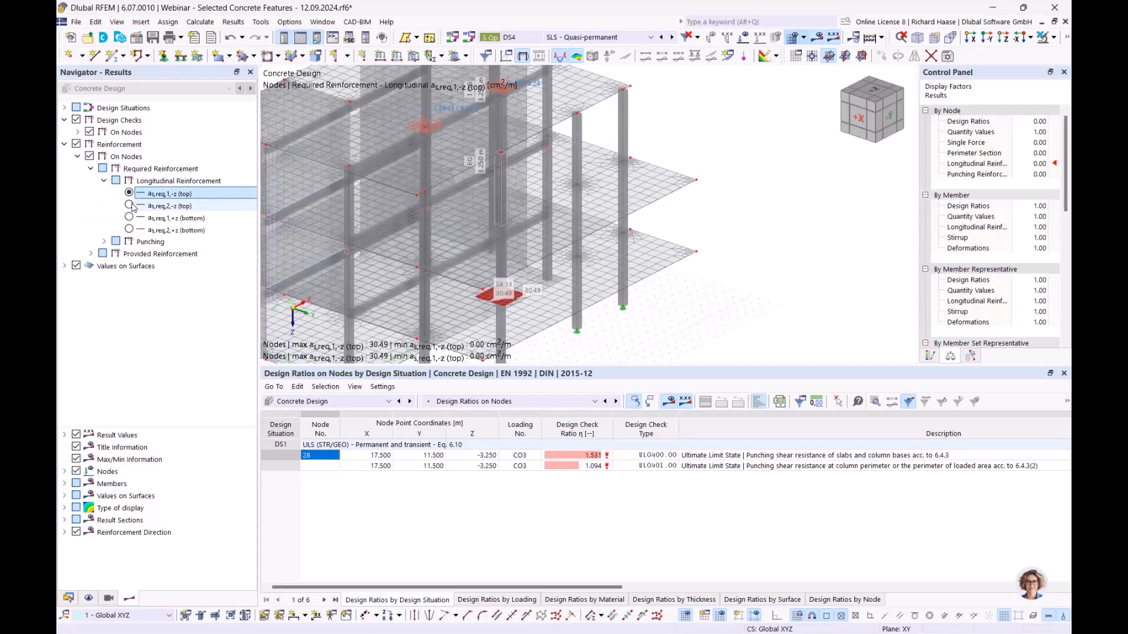
click(129, 205)
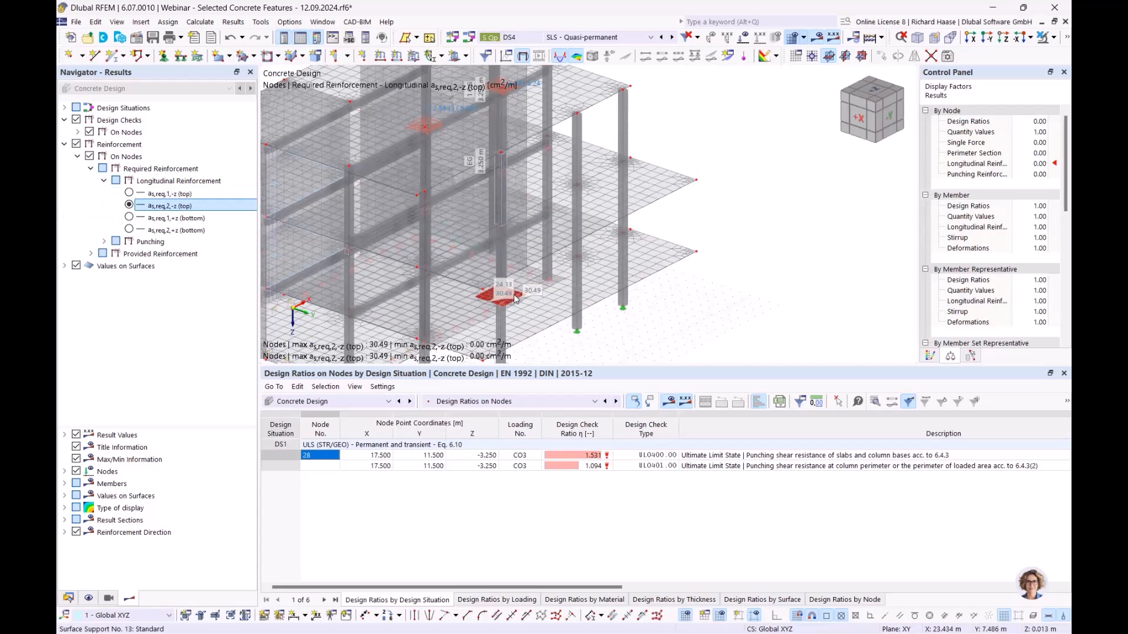
scroll(498, 303, up, 5)
scroll(497, 306, up, 3)
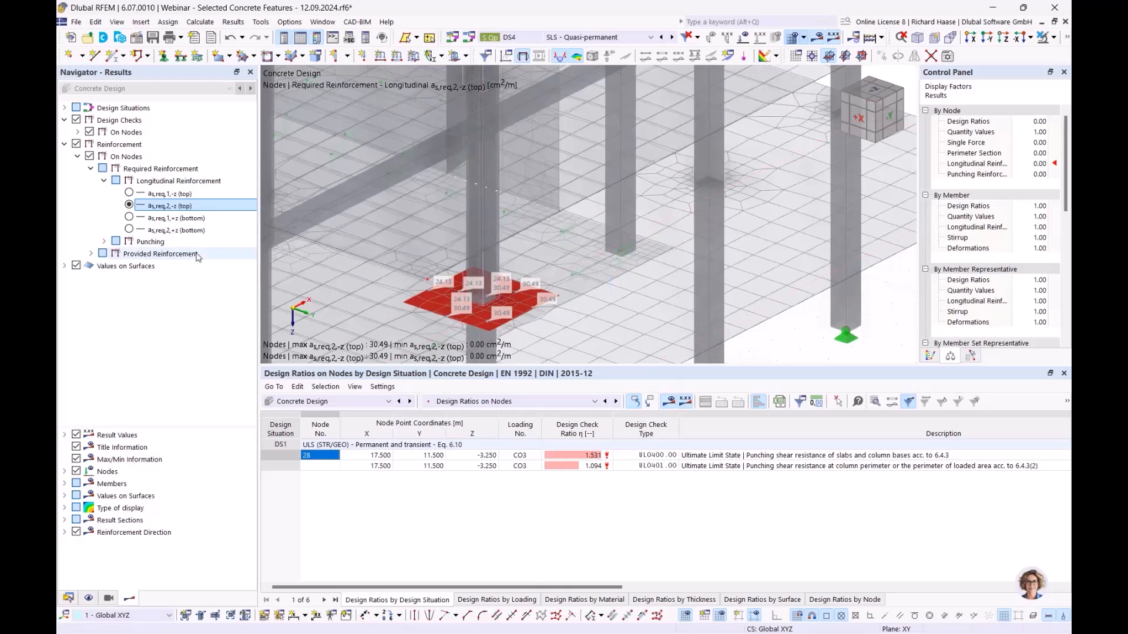
scroll(495, 319, down, 4)
Create a new surface reinforcement with 20 mm rebar diameter and additional transverse reinforcement of 20 mm diameter.
click(68, 598)
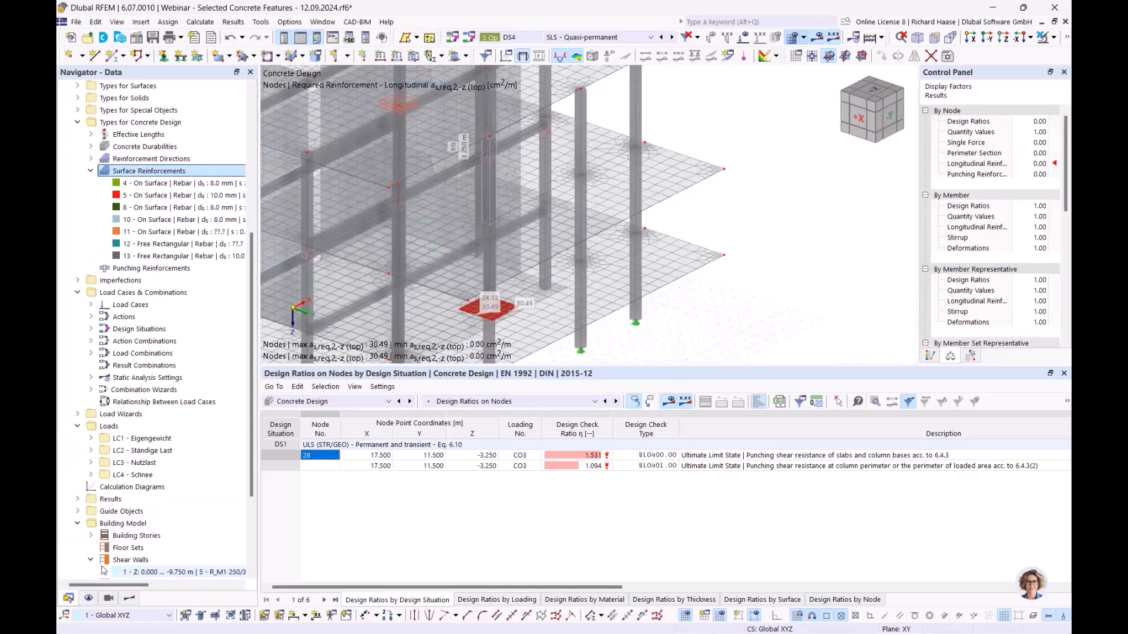
right_click(171, 174)
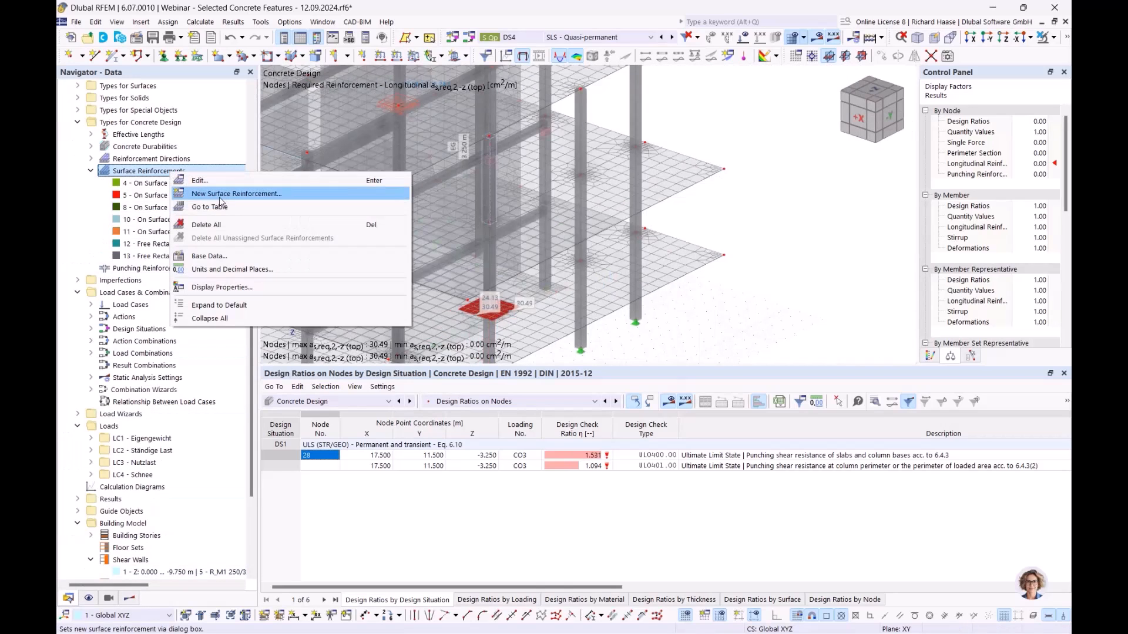
click(222, 195)
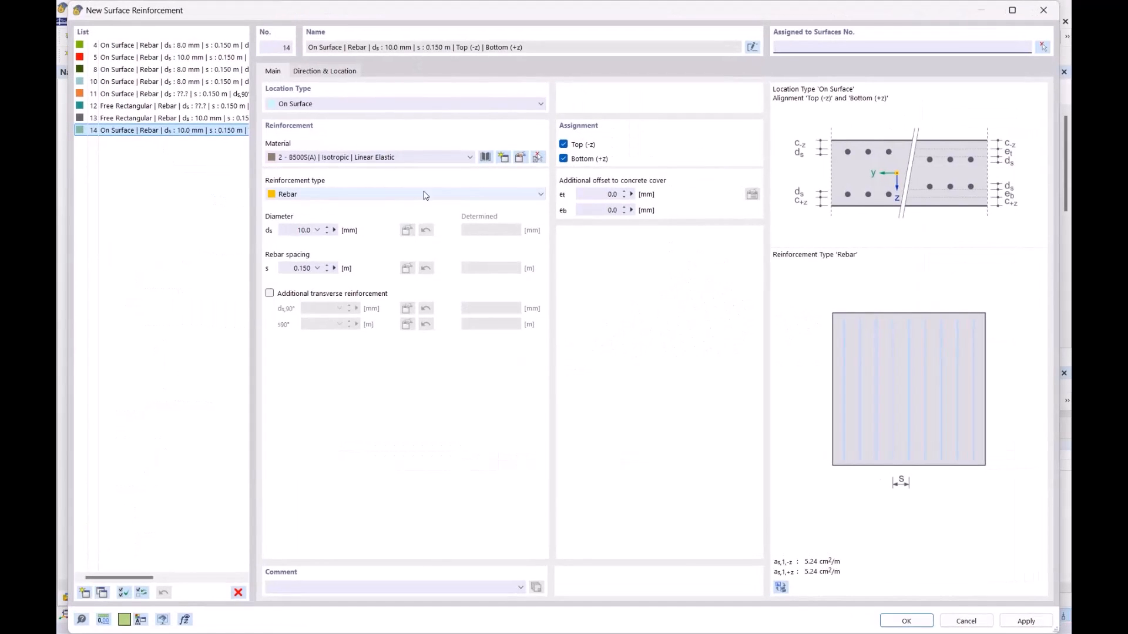
click(293, 230)
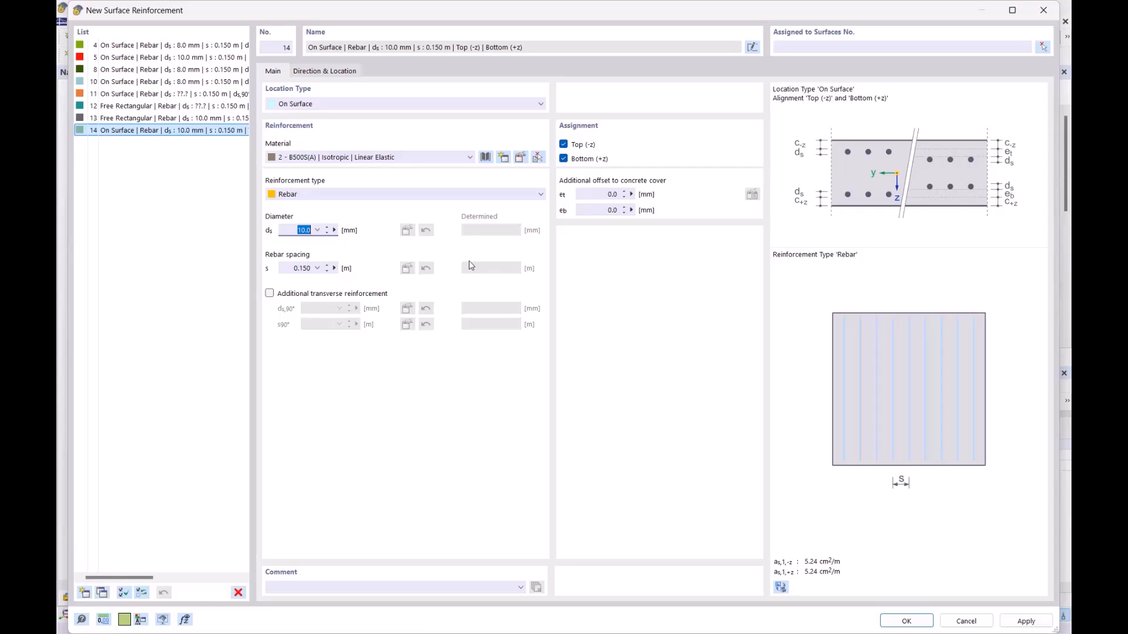
text(20)
click(297, 268)
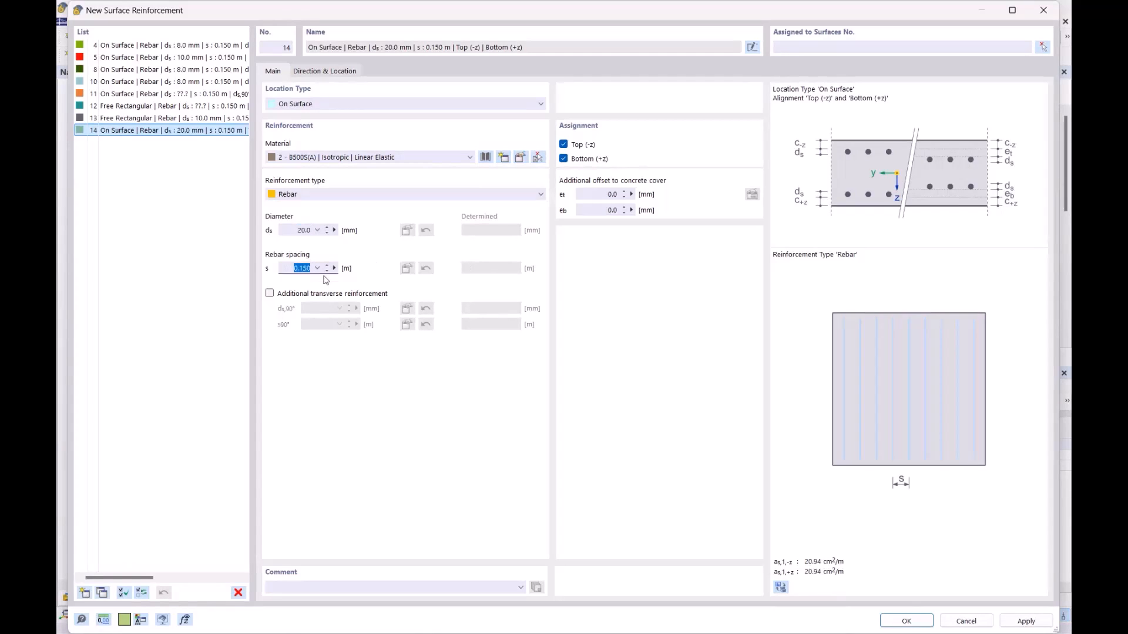
click(318, 294)
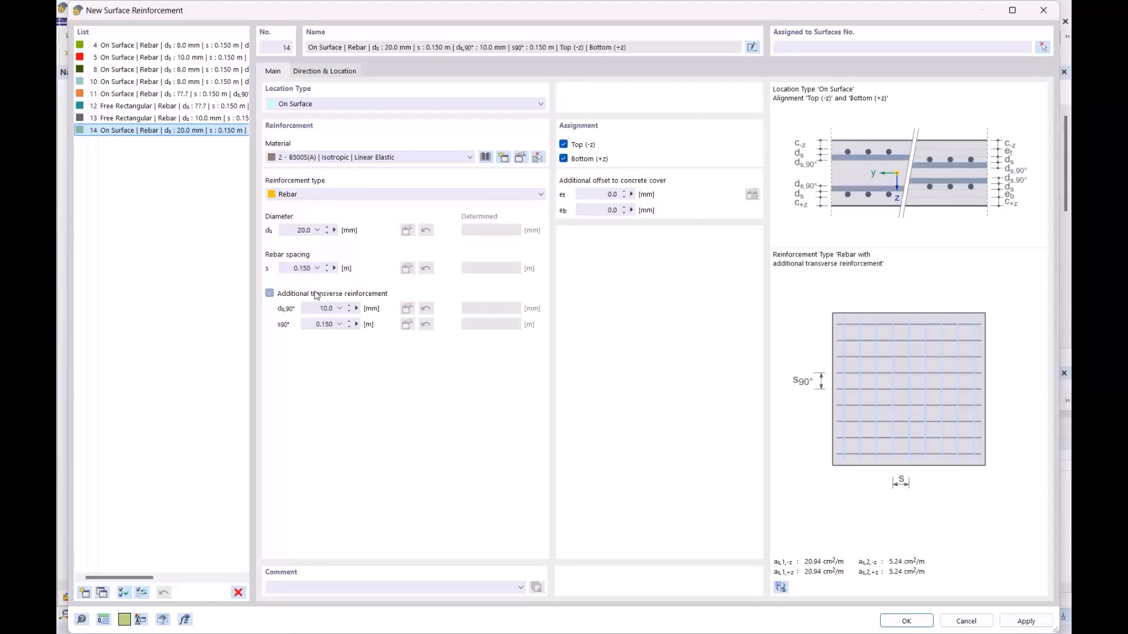
text(20)
click(323, 323)
Make the new surface reinforcement free rectangular, defined by centre and sides, with sides a and b of 2.5 m.
click(303, 104)
click(305, 120)
click(333, 72)
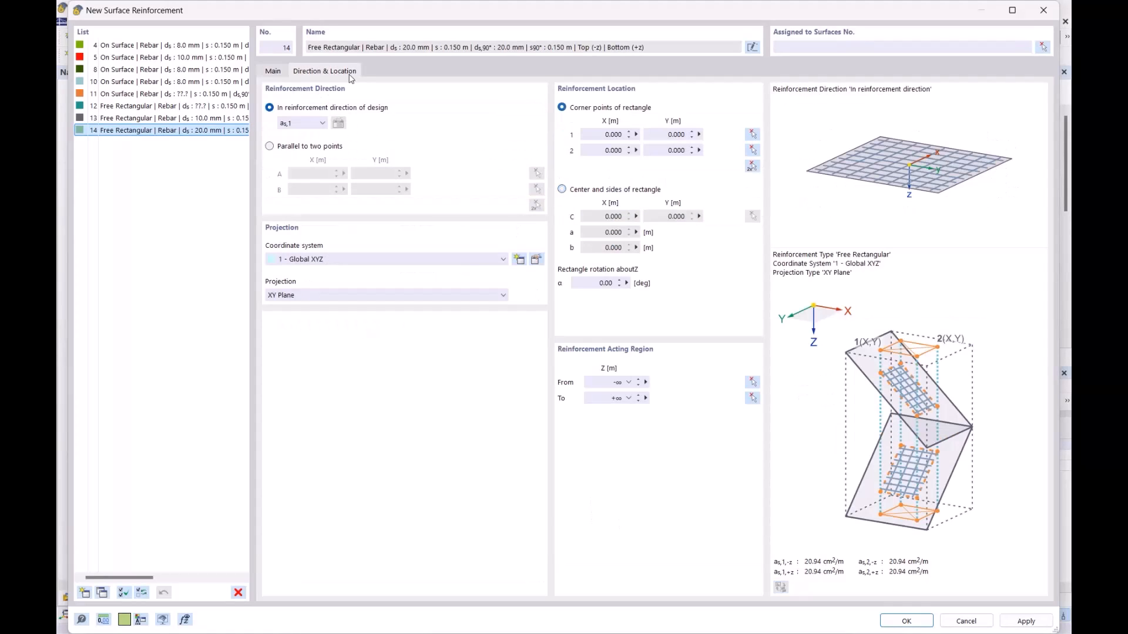
click(602, 192)
click(612, 232)
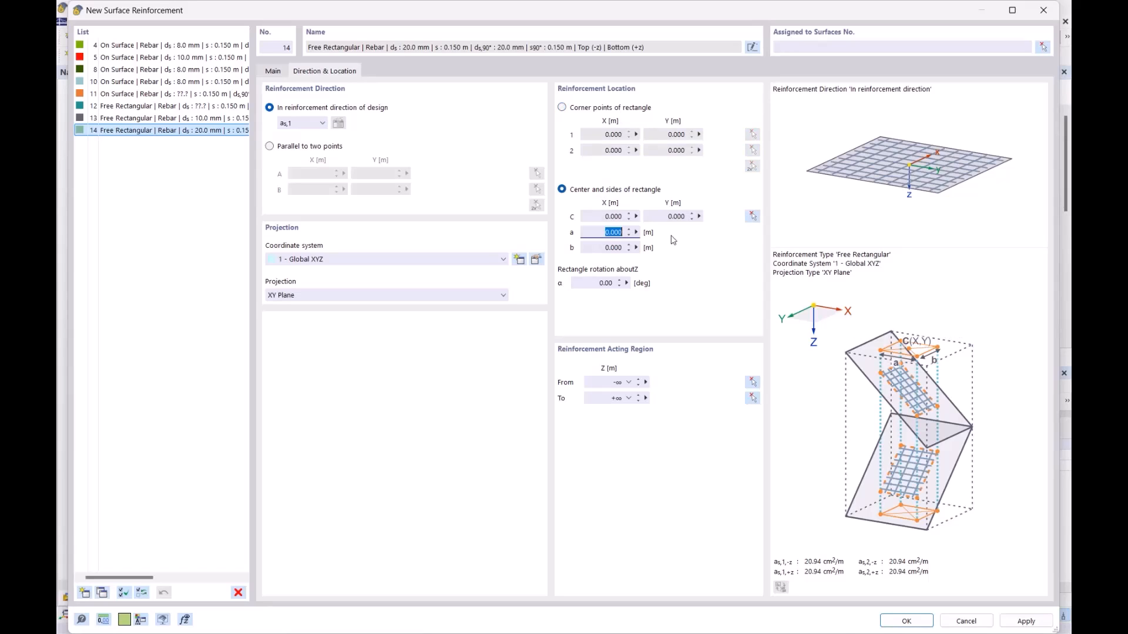
text(2,5)
key(Tab)
text(2,5)
Centre the reinforcement rectangle on node 28 by picking it in the model, and save the new surface reinforcement.
click(603, 217)
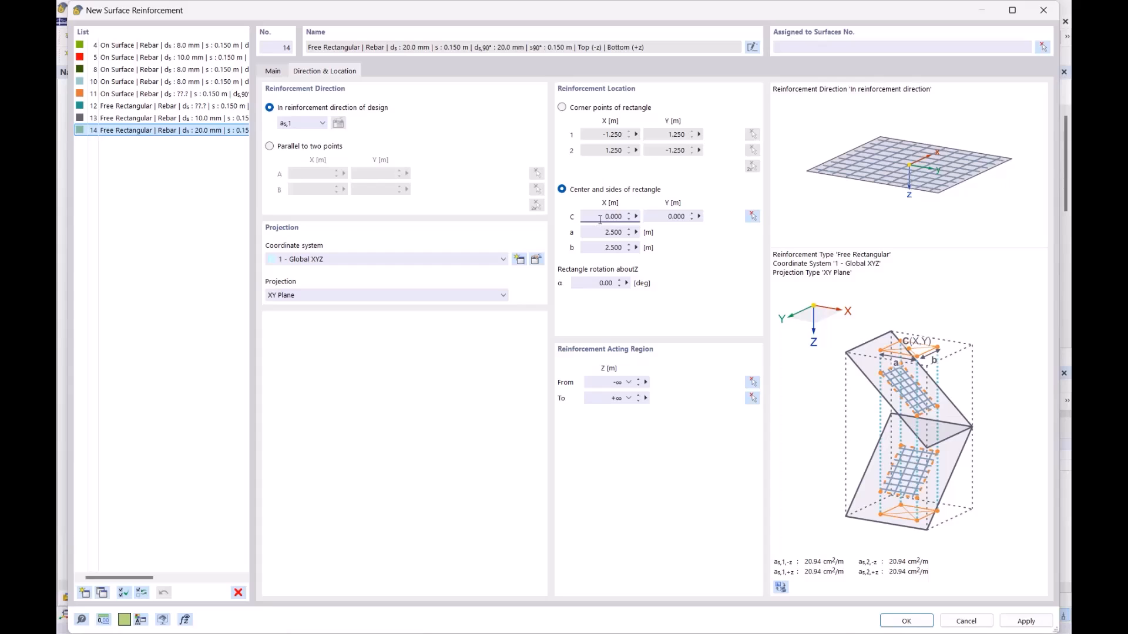
click(752, 216)
scroll(552, 307, up, 3)
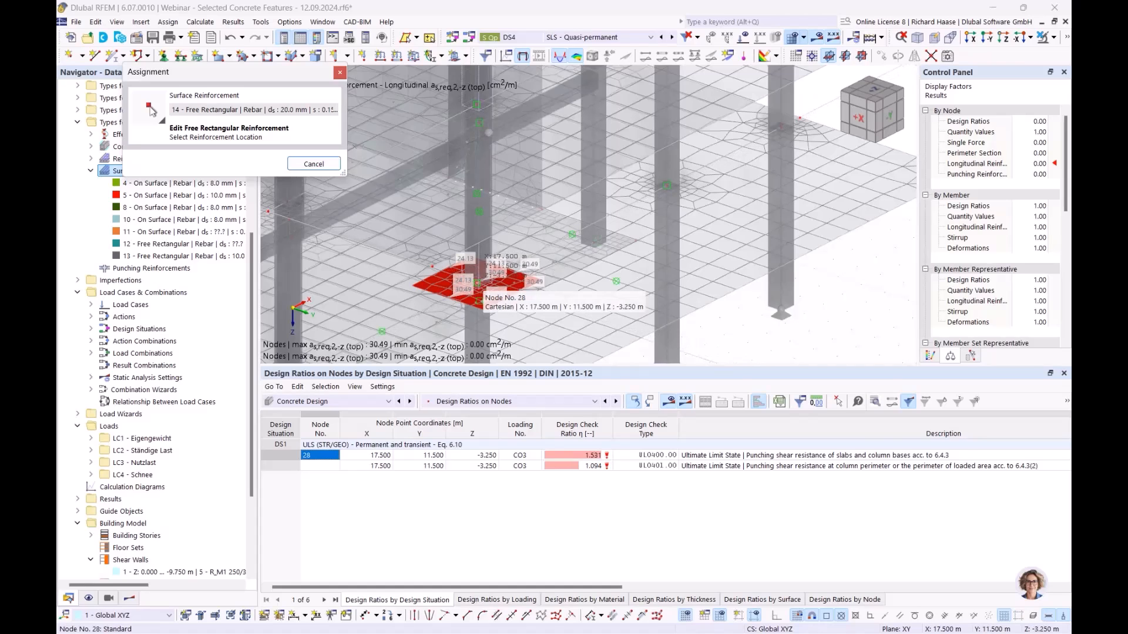
click(477, 284)
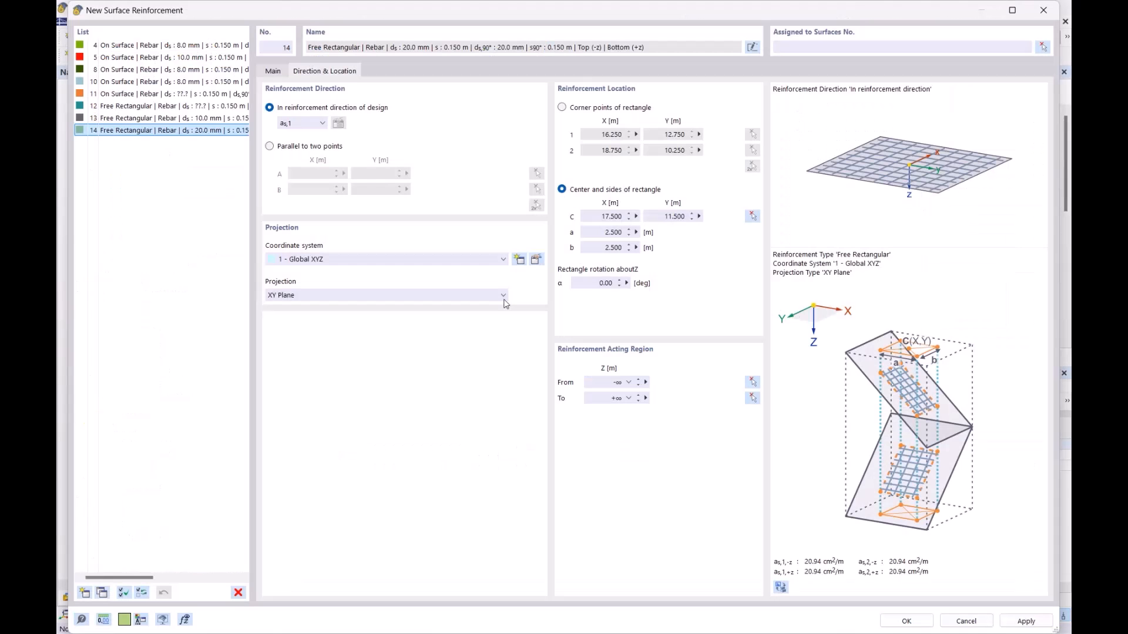
click(905, 621)
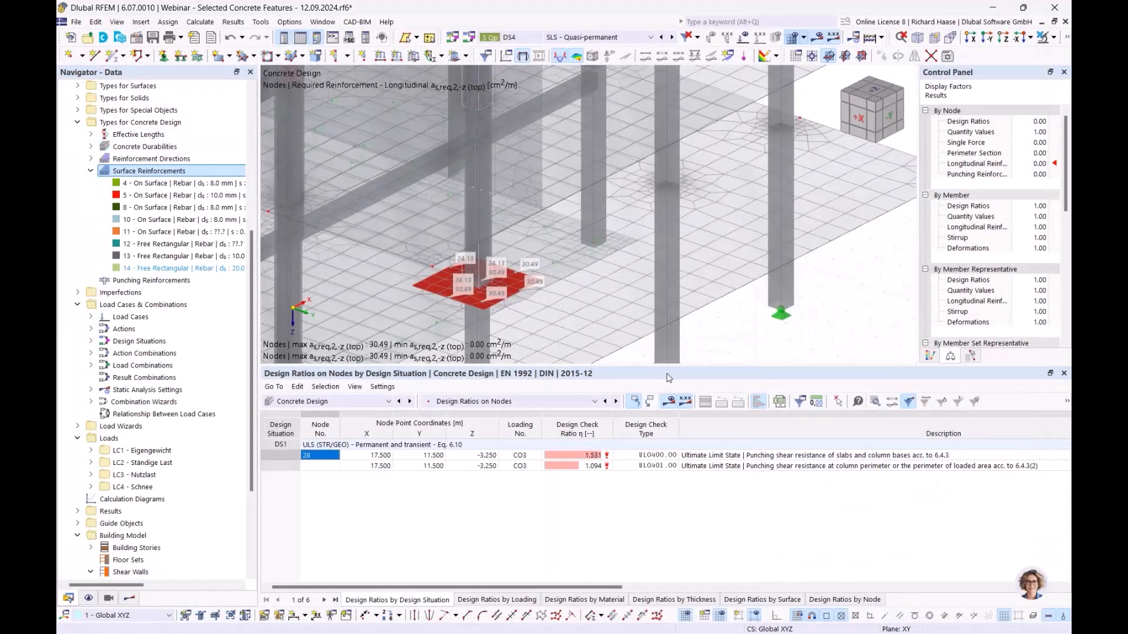
Assign free rectangular surface reinforcement 14 to surface 26 and accept deleting the existing design results.
scroll(574, 318, down, 2)
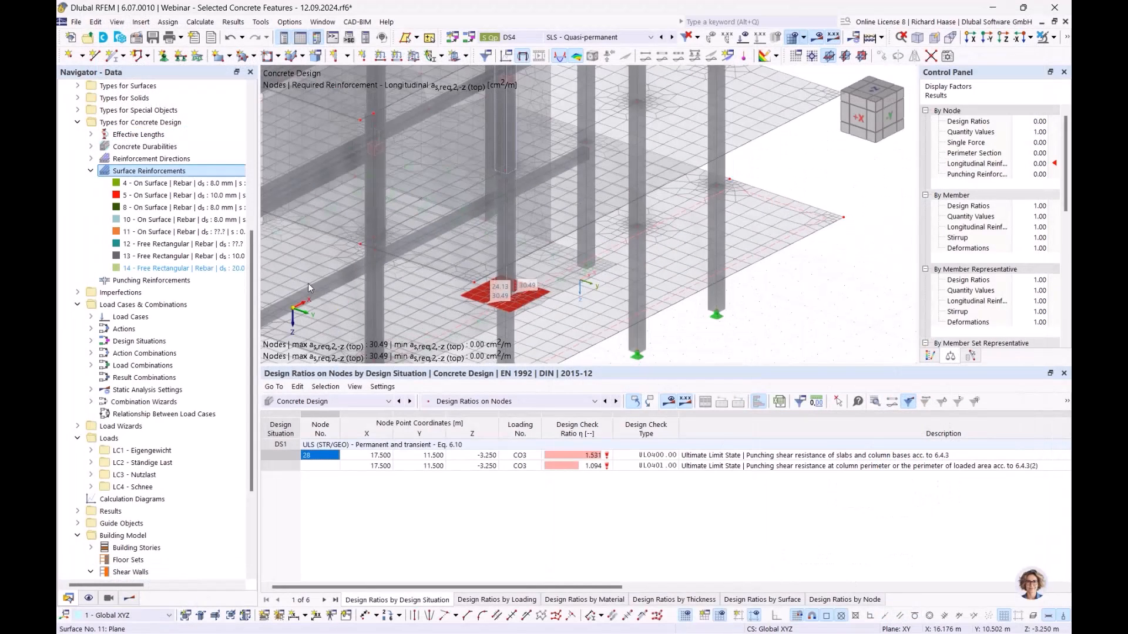
double_click(218, 269)
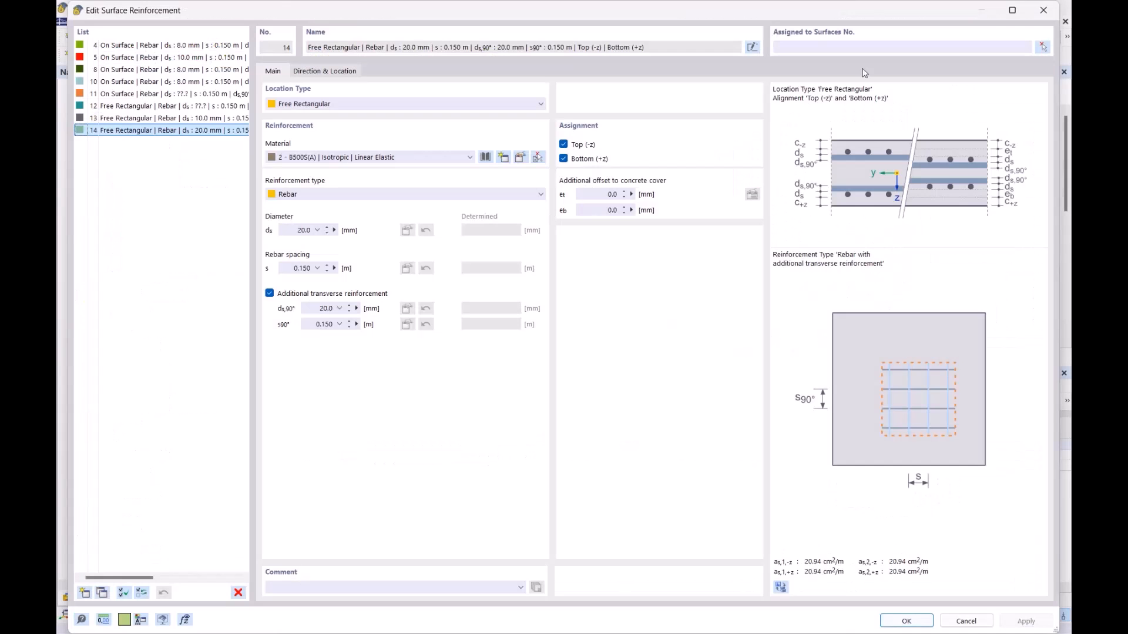
click(1043, 47)
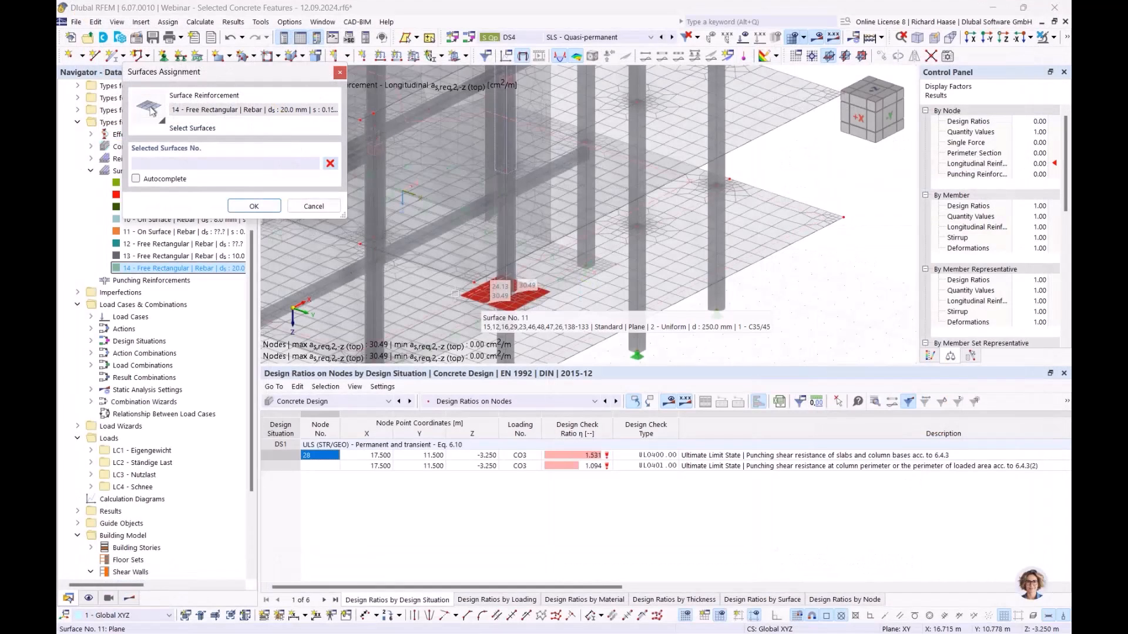
ctrl+middle_drag(612, 318, 592, 258)
click(563, 258)
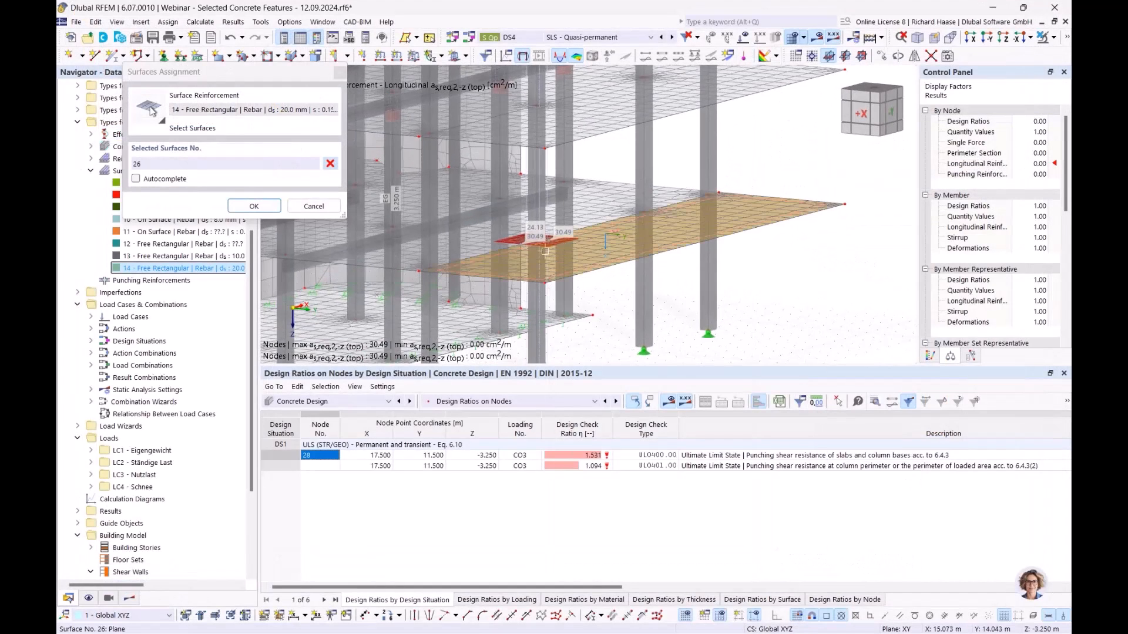
click(275, 208)
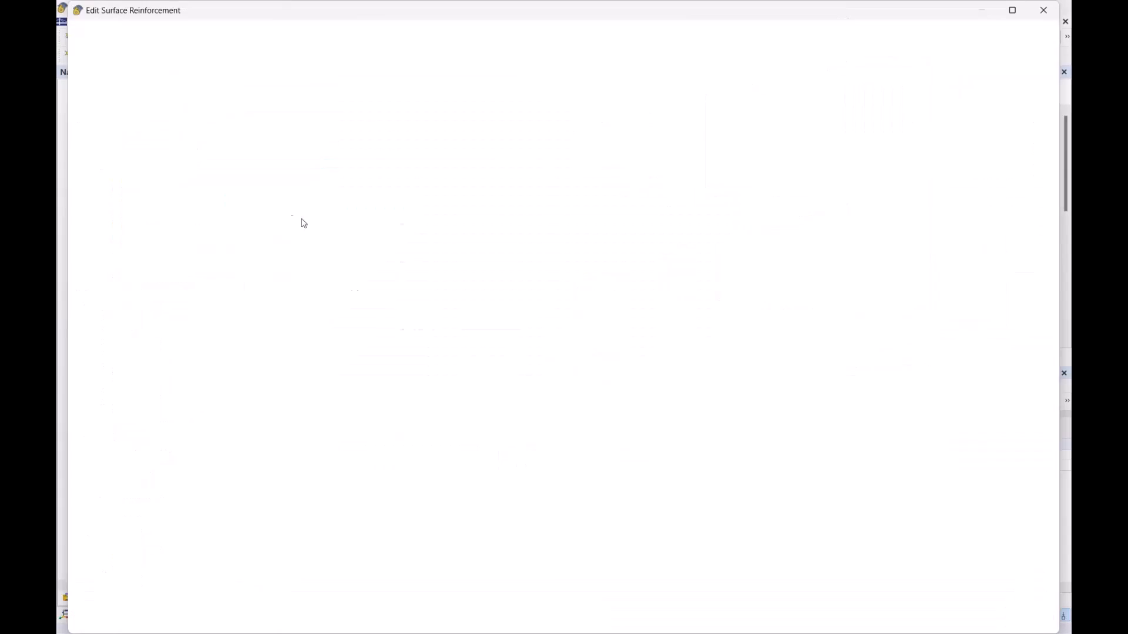
click(906, 622)
click(617, 390)
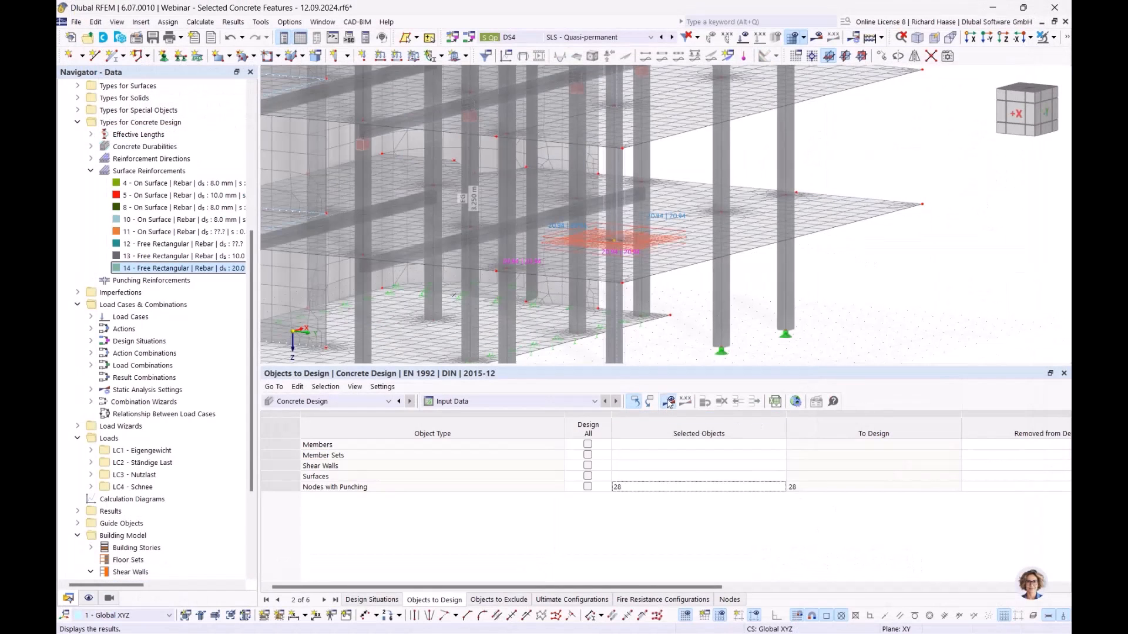
Recalculate the concrete design and show the required top longitudinal reinforcement in direction 1 around node 28.
click(668, 403)
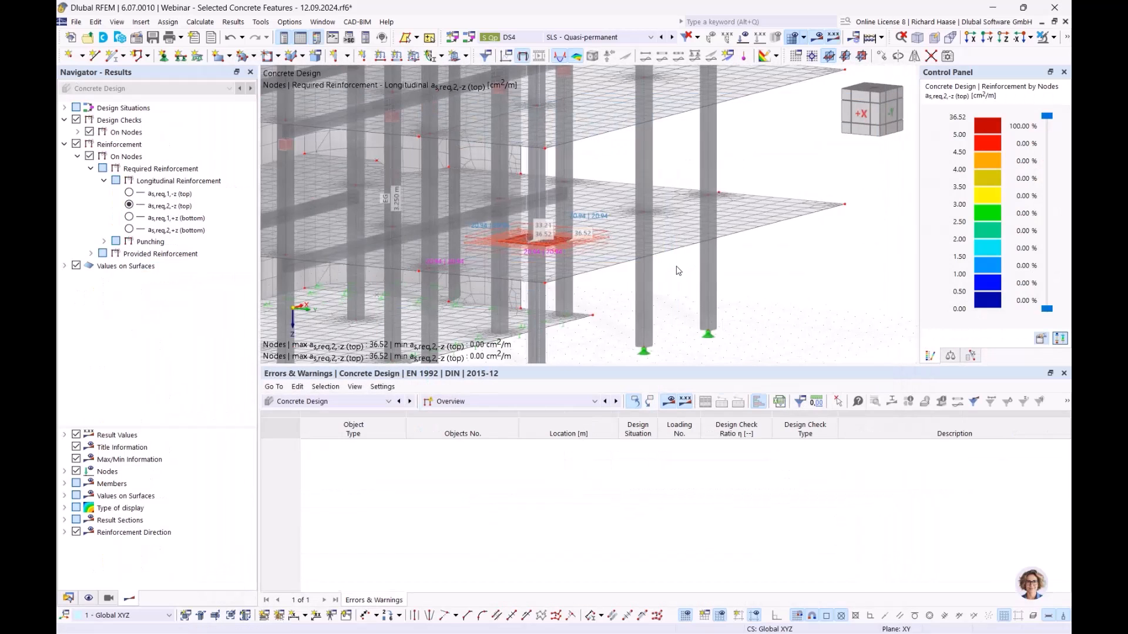
scroll(662, 277, up, 3)
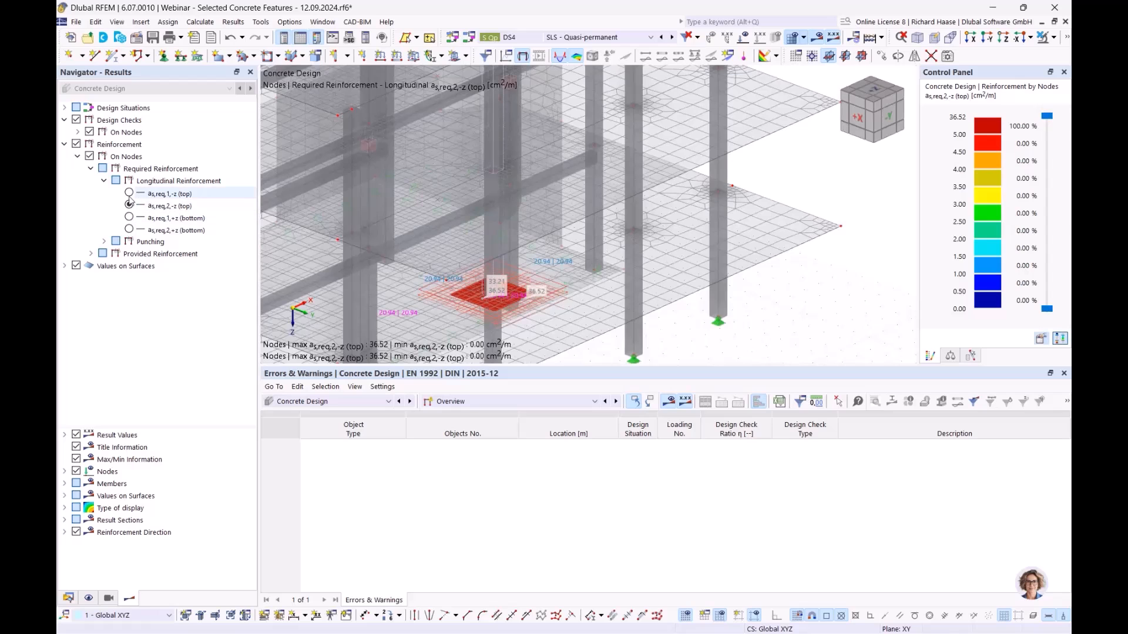
scroll(539, 325, up, 3)
middle_drag(533, 315, 548, 285)
click(129, 193)
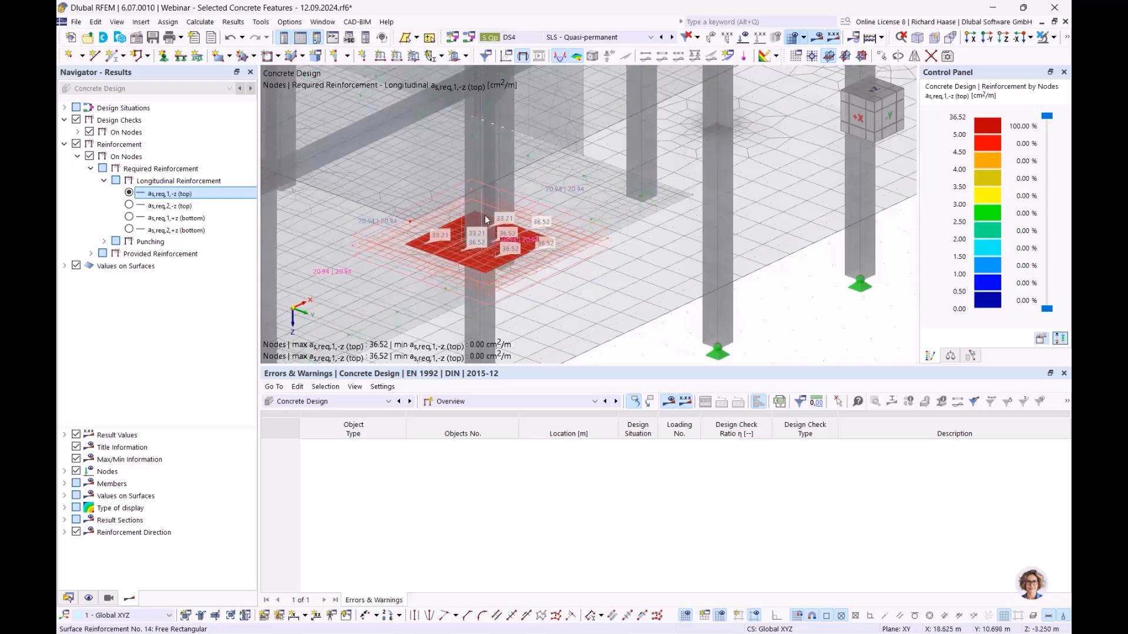
mouse_move(507, 199)
mouse_move(558, 236)
Display the required punching reinforcement Asw,req on nodes and check the punching shear design ratios at node 28.
click(104, 242)
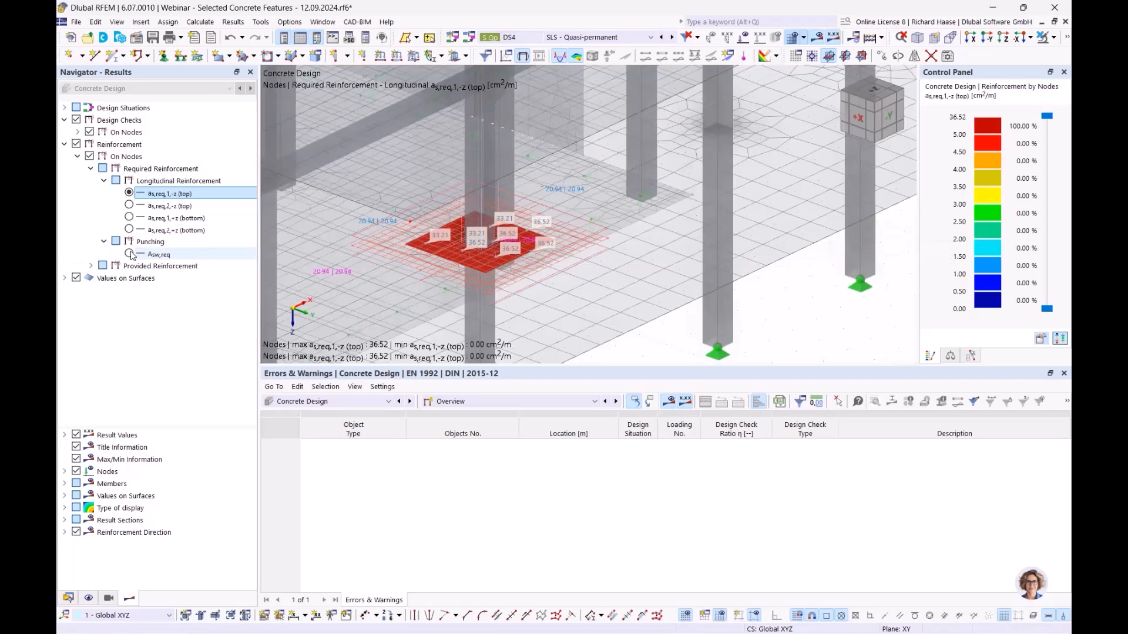
click(129, 254)
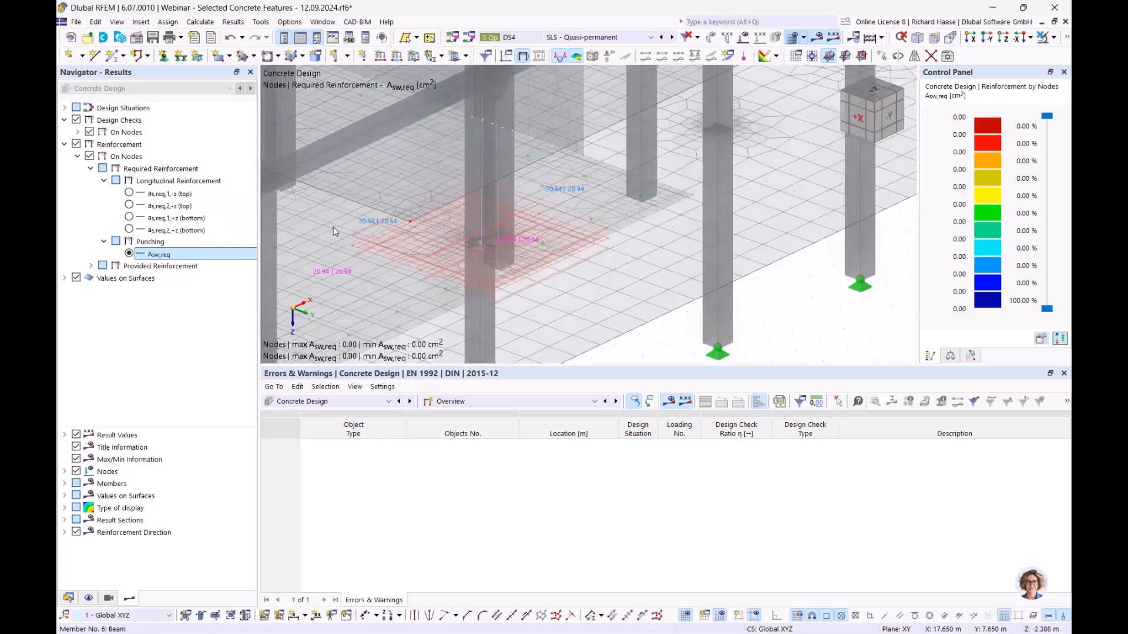
scroll(371, 239, down, 5)
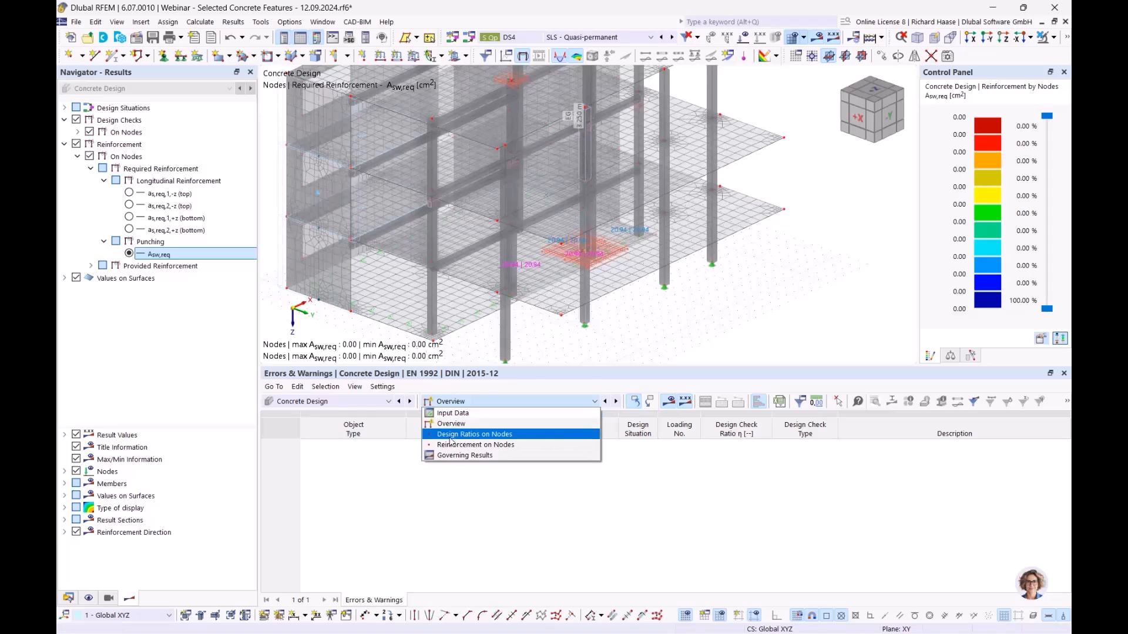
click(451, 440)
click(805, 455)
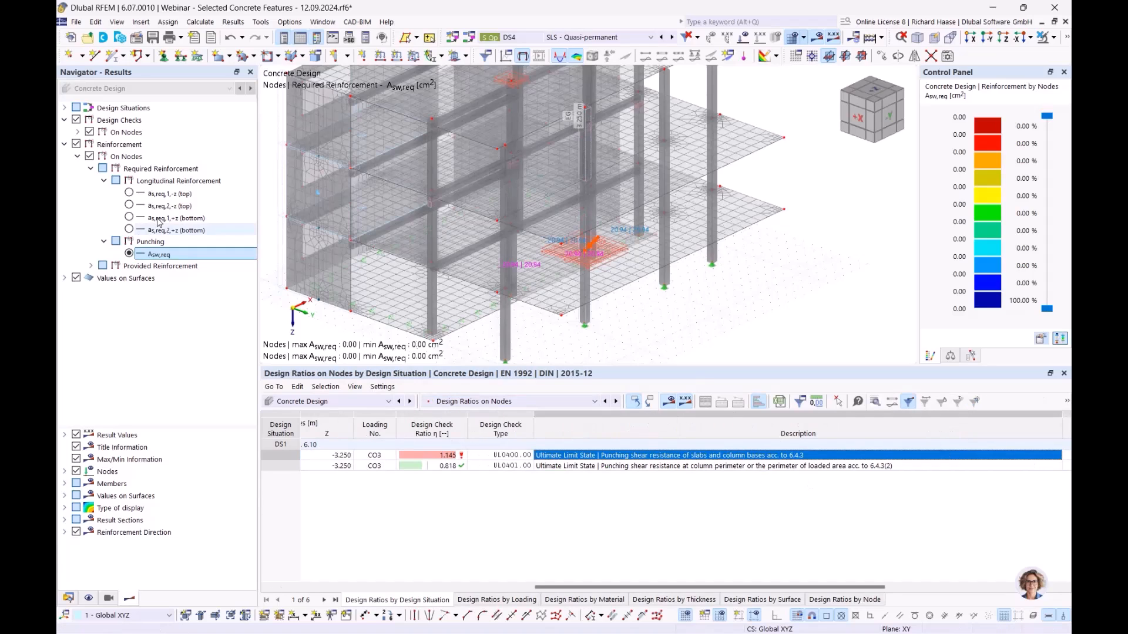
Display the required top and bottom longitudinal reinforcement on nodes in directions 1 and 2, one result after another.
click(129, 195)
click(130, 204)
click(129, 217)
click(128, 230)
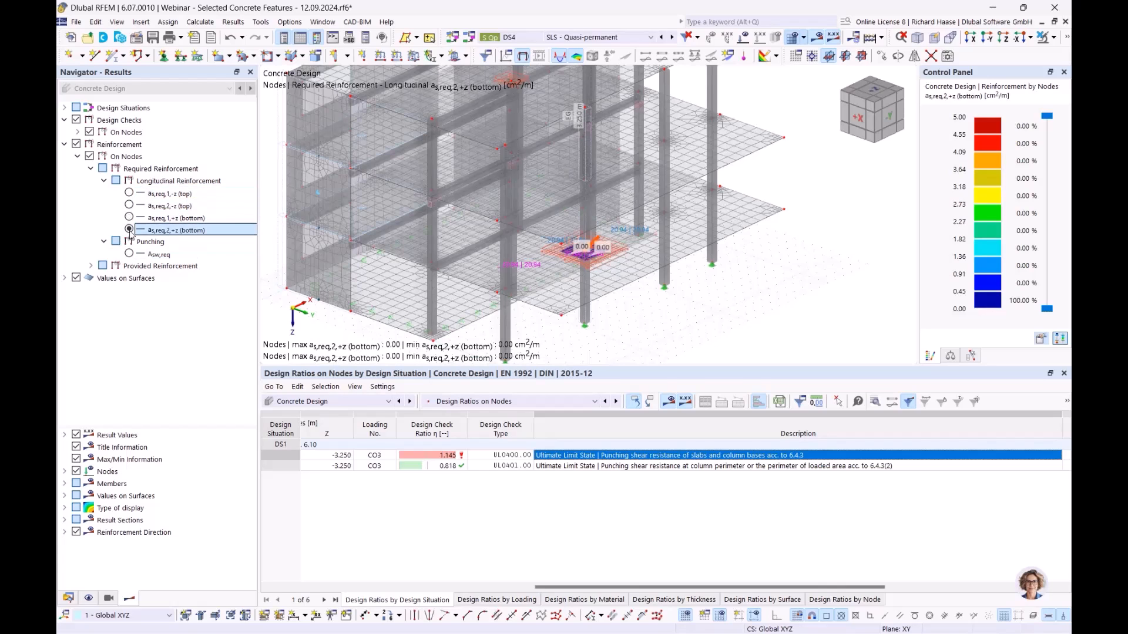
Replace material 1 with concrete C30/37 from the material library and accept deleting the existing results.
click(68, 598)
scroll(131, 135, up, 7)
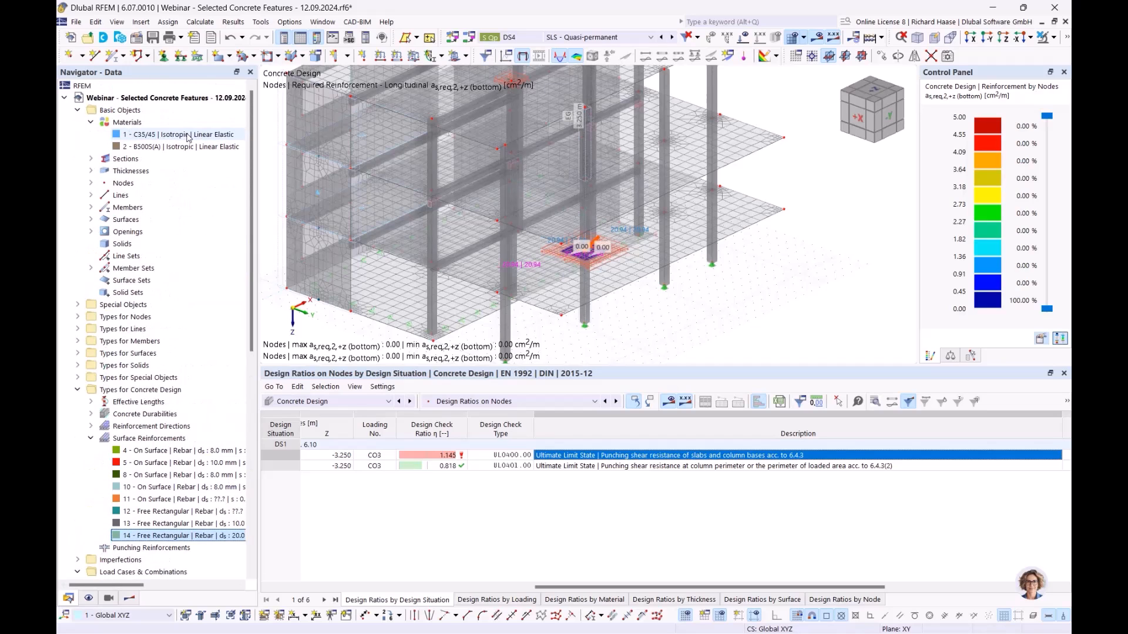
click(183, 136)
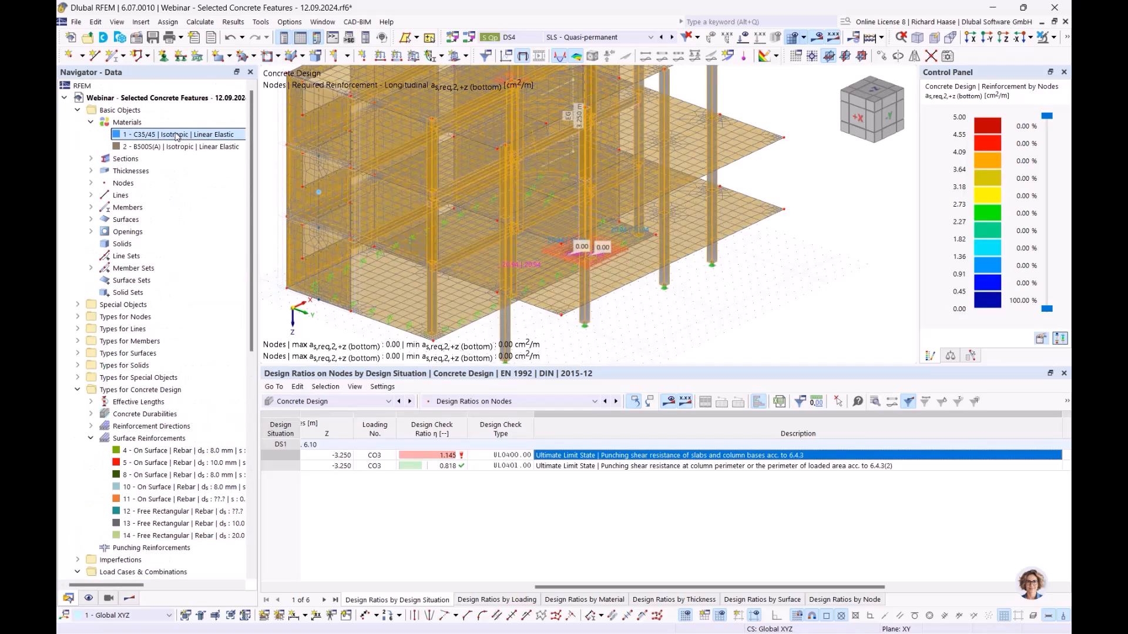
double_click(185, 135)
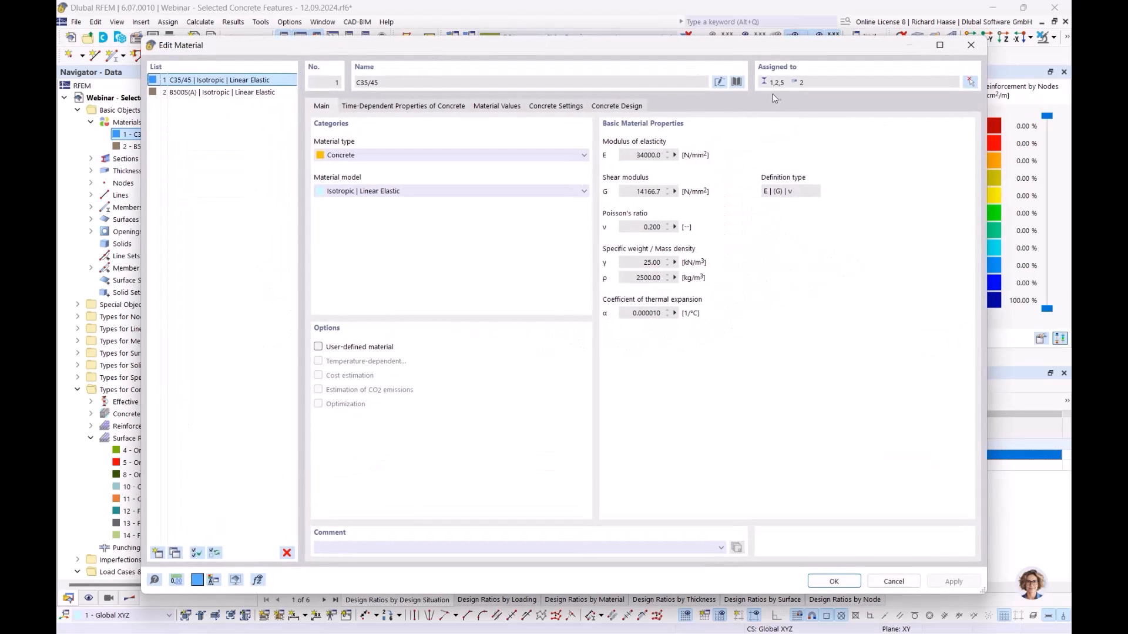
click(737, 82)
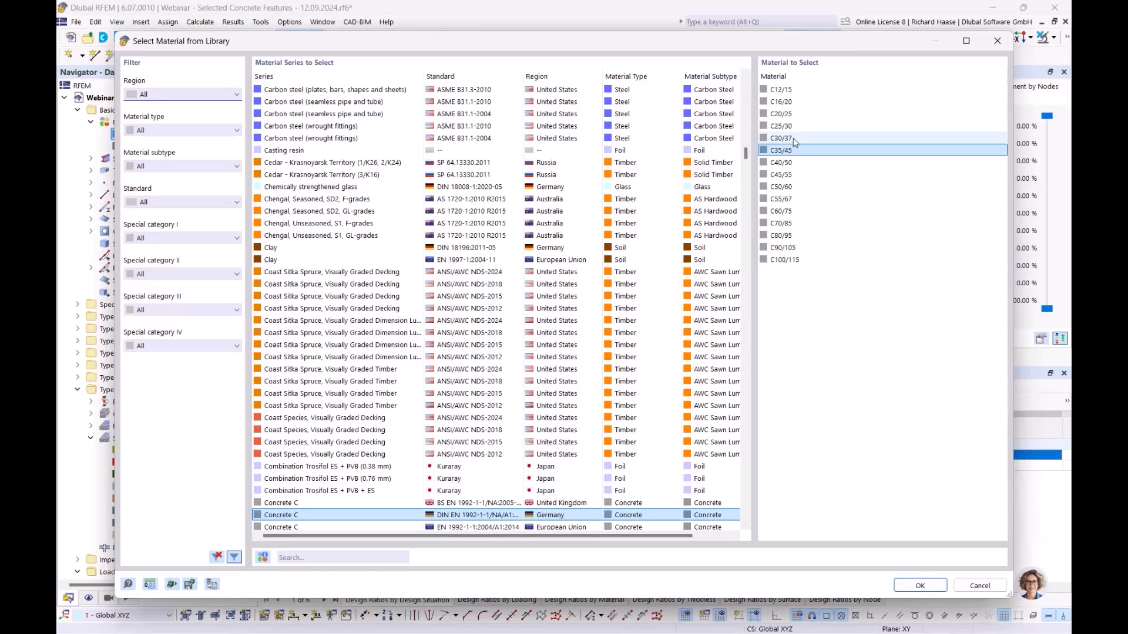
click(785, 138)
click(912, 580)
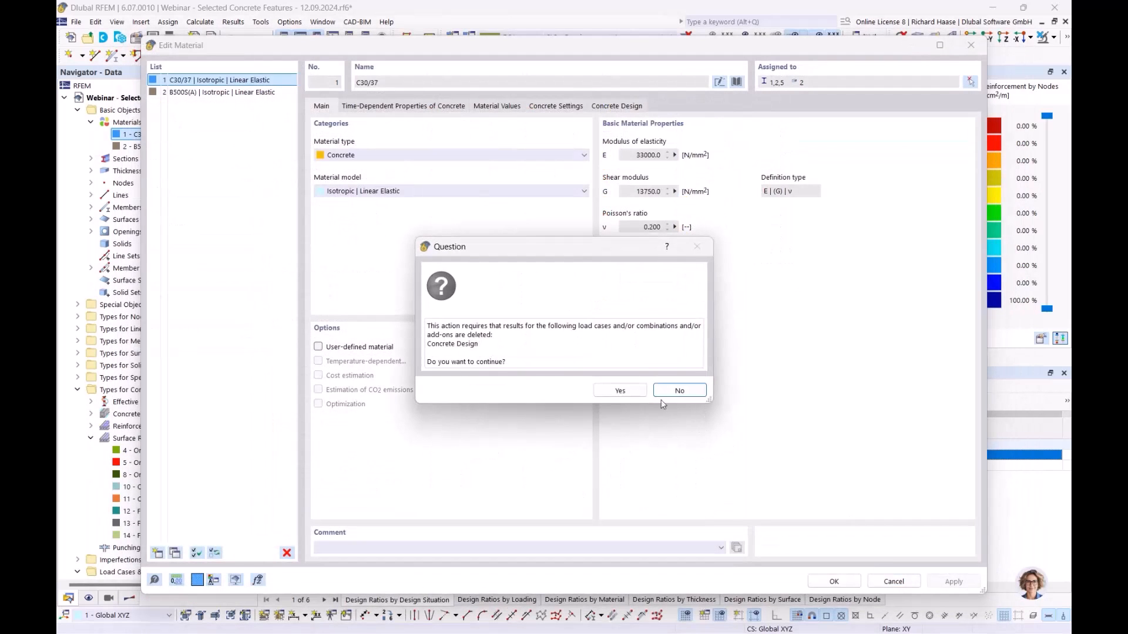
click(619, 390)
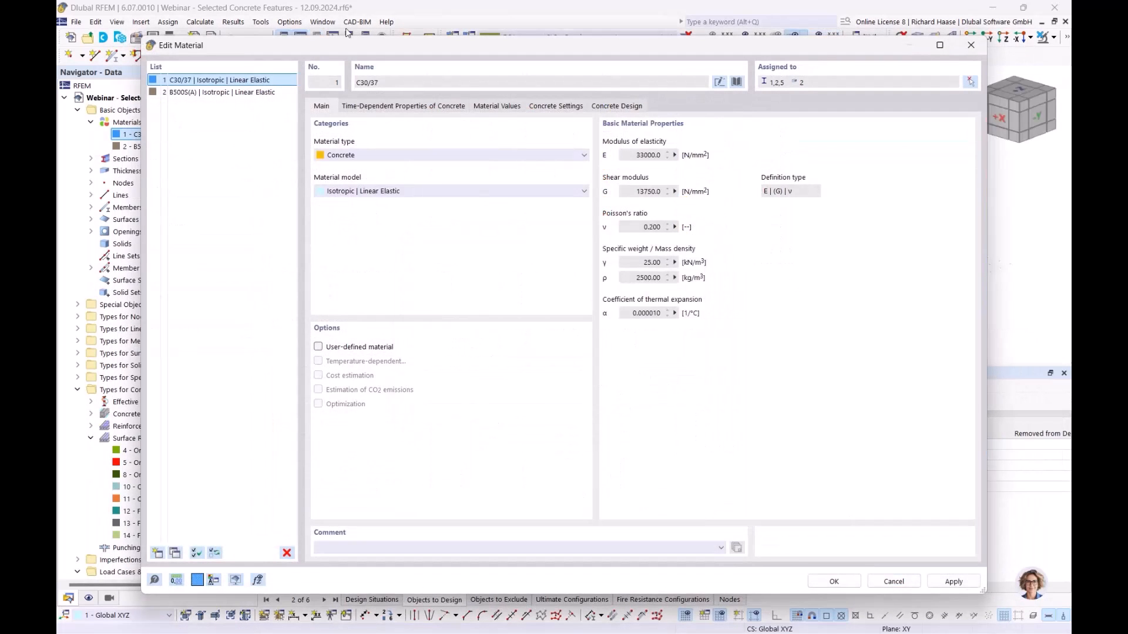
click(814, 583)
click(611, 379)
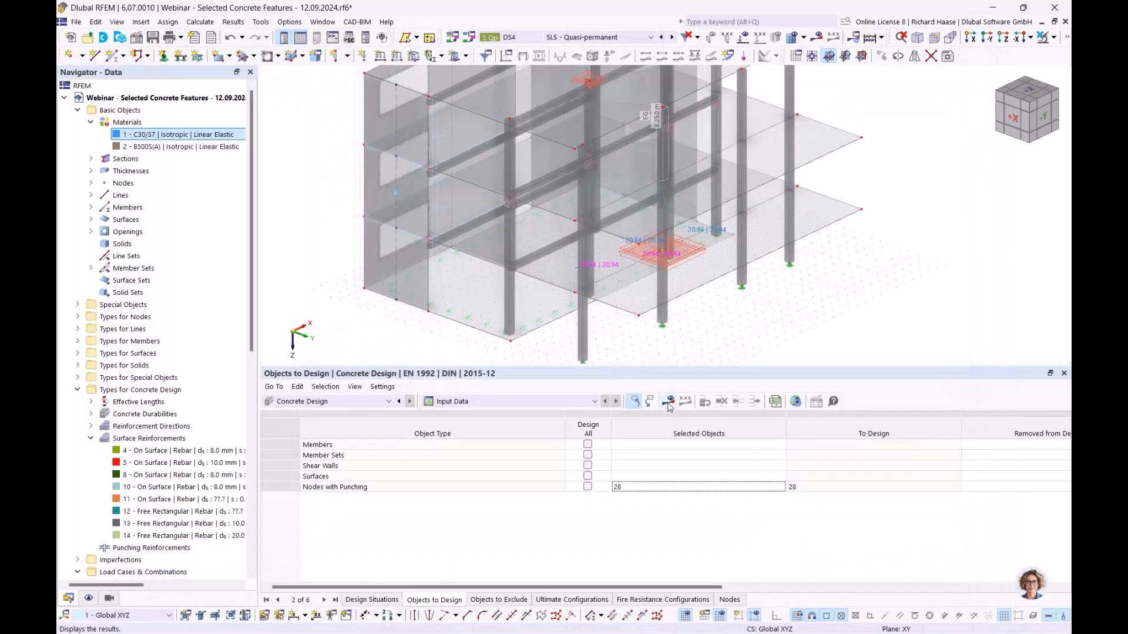
Recalculate the concrete design and examine the required punching reinforcement Asw,req around node 28 up close.
click(668, 403)
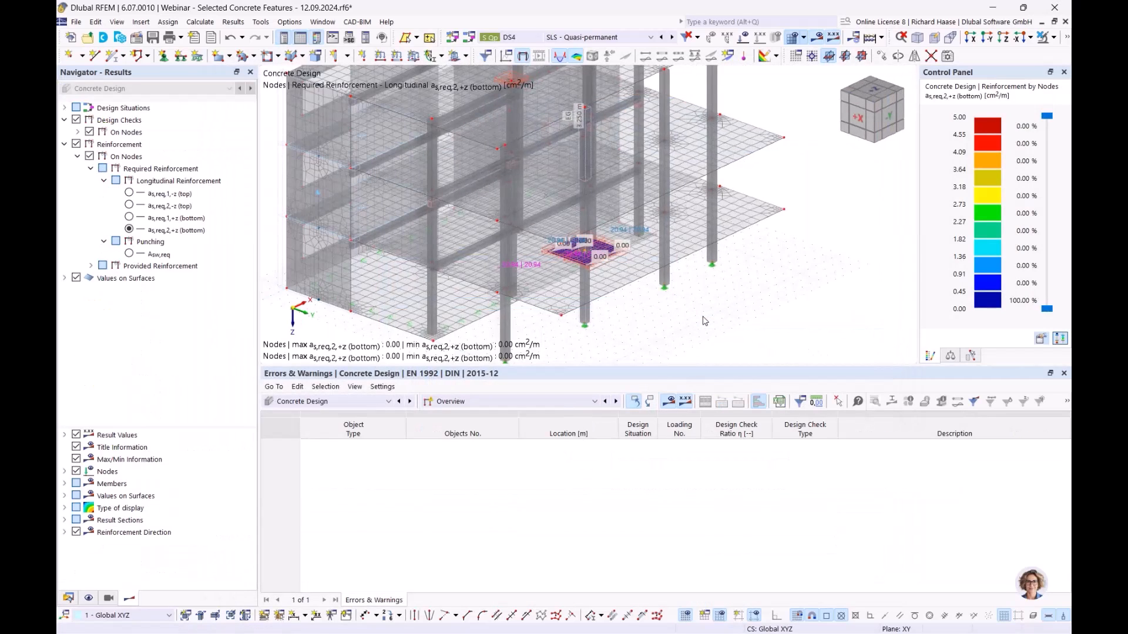
click(129, 254)
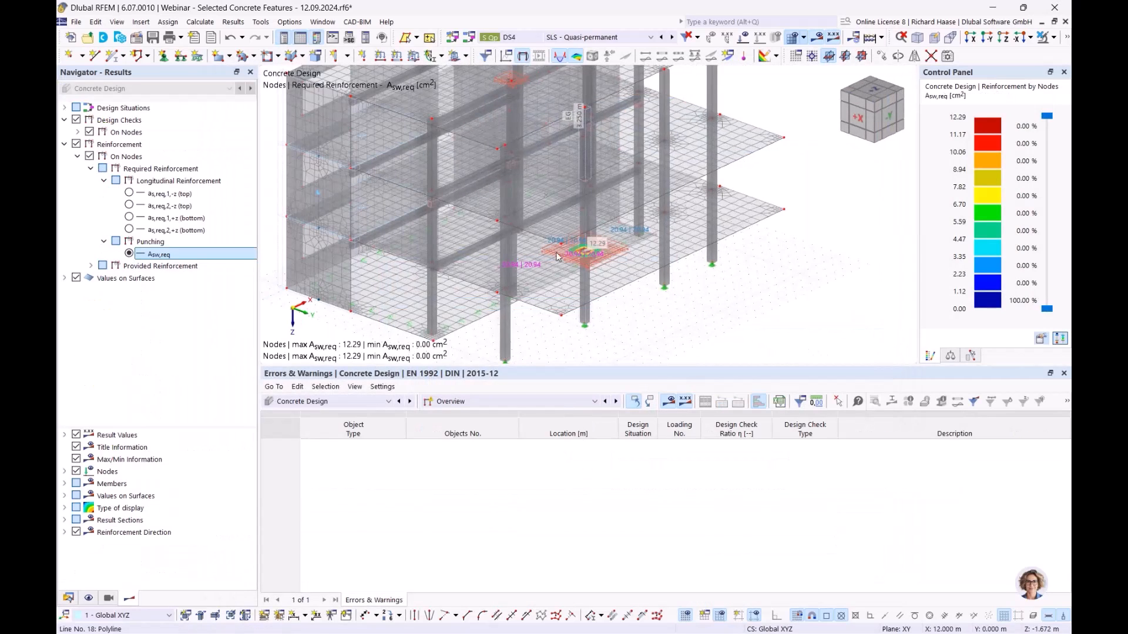
click(68, 598)
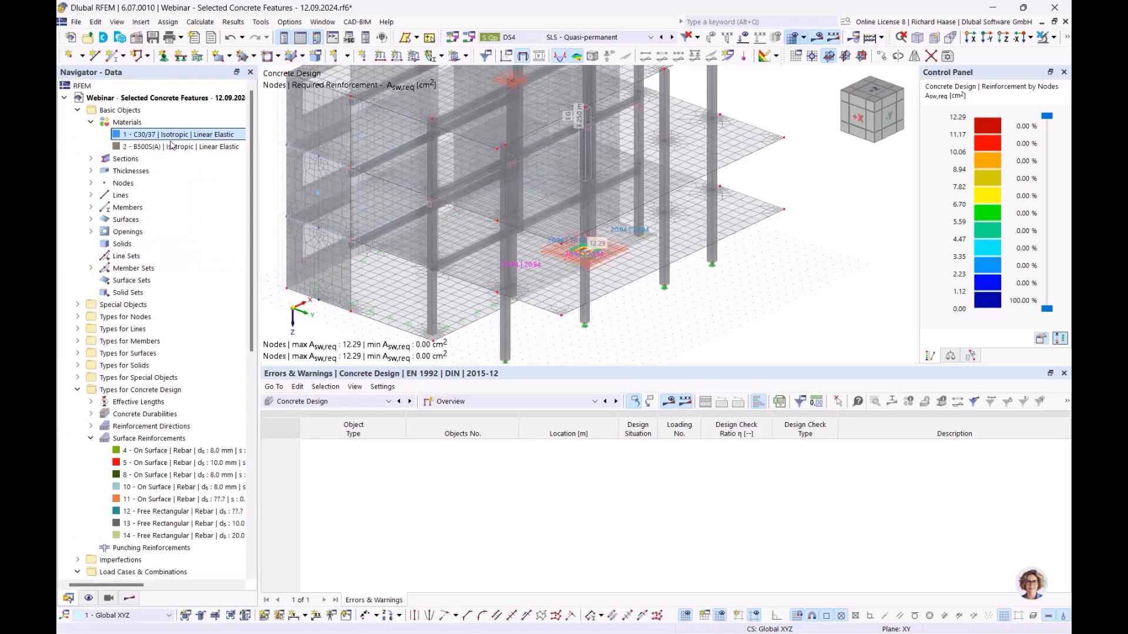
ctrl+middle_drag(766, 315, 752, 354)
scroll(561, 256, up, 3)
scroll(715, 246, up, 5)
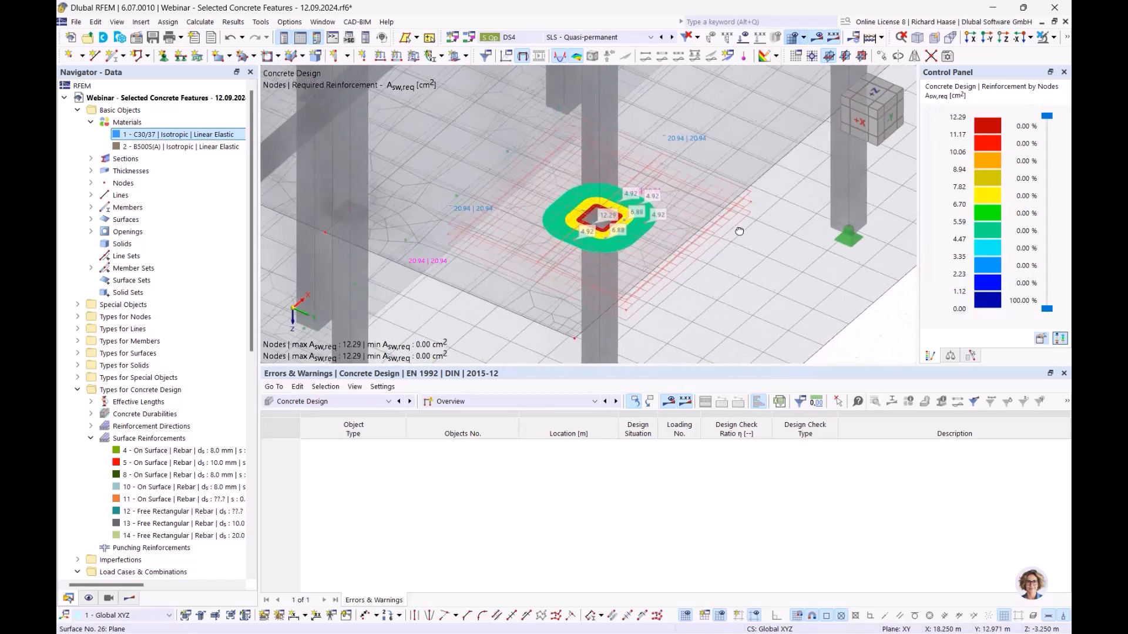
ctrl+middle_drag(661, 229, 662, 219)
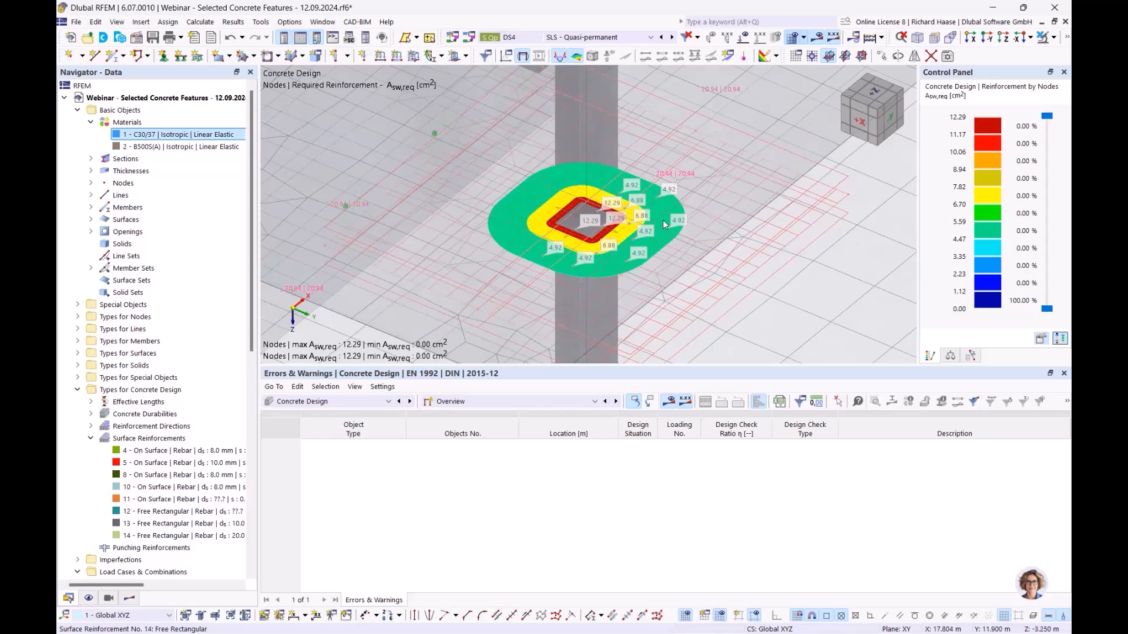
Show the design ratios on nodes by design situation alongside the punching reinforcement zones around node 28.
click(129, 598)
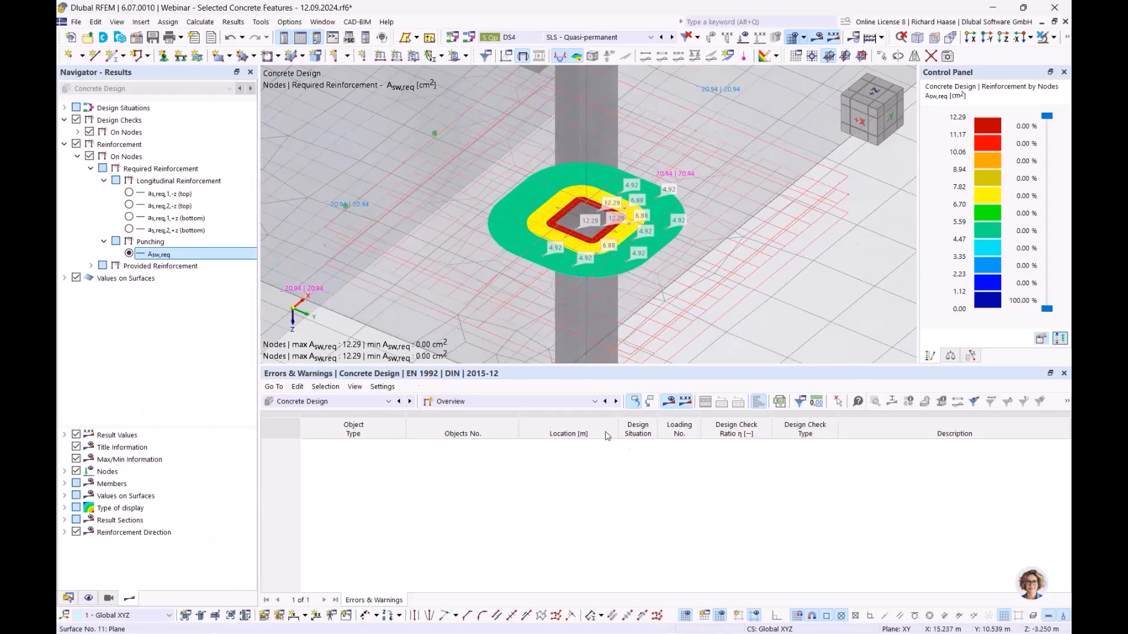
click(491, 401)
click(476, 424)
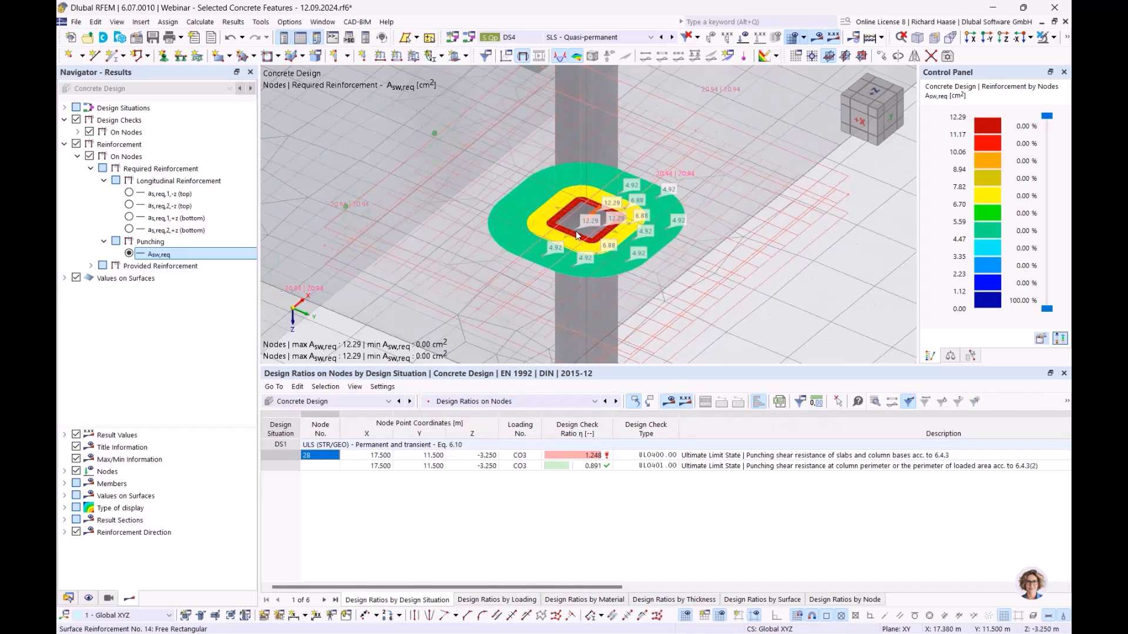
scroll(572, 235, up, 1)
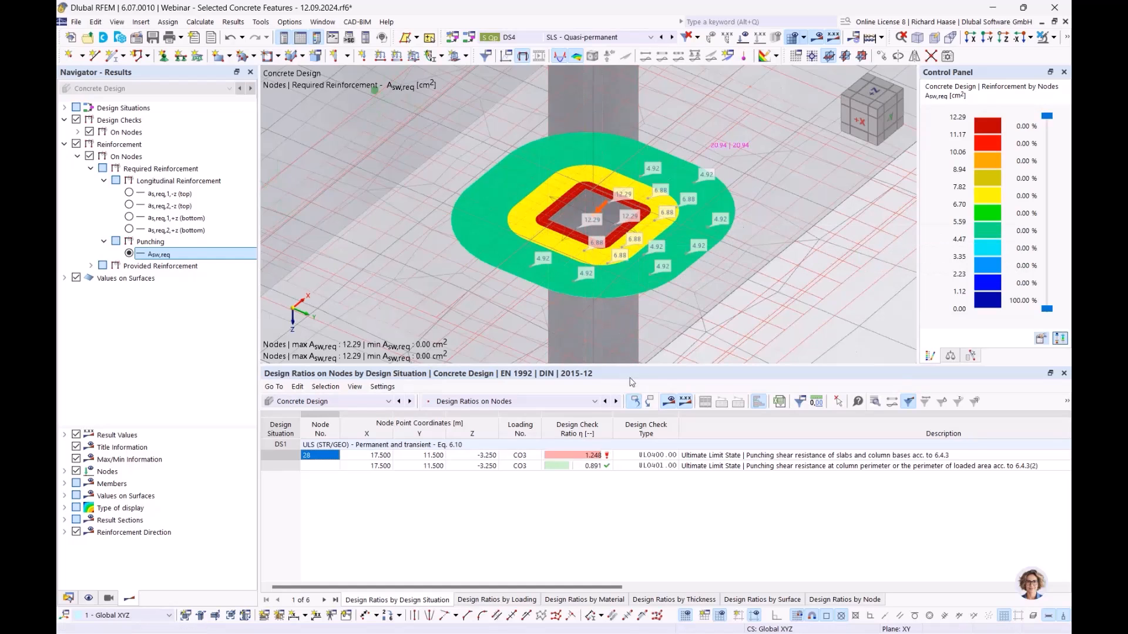
Create a new vertical punching reinforcement assigned to node 28, with the placement type Uniform.
double_click(595, 220)
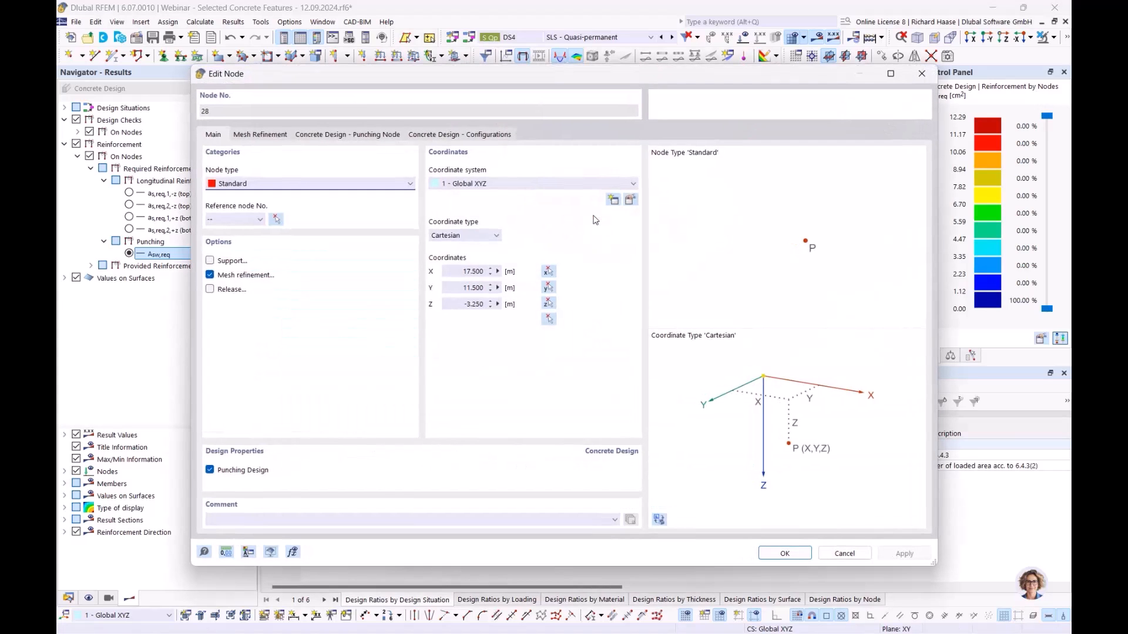
click(353, 136)
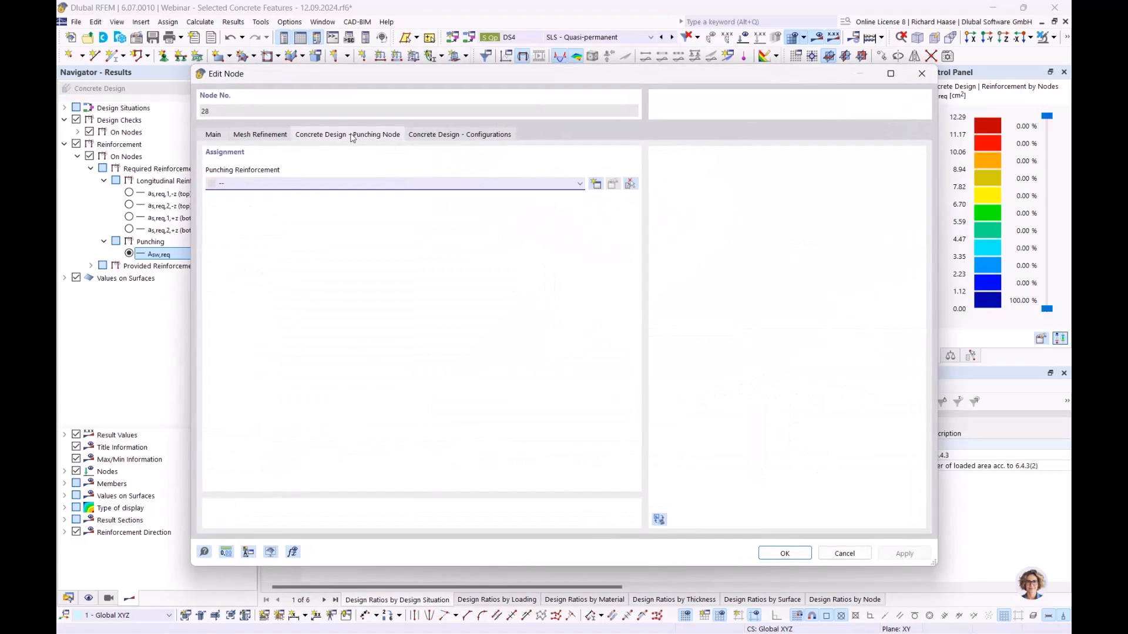
click(595, 185)
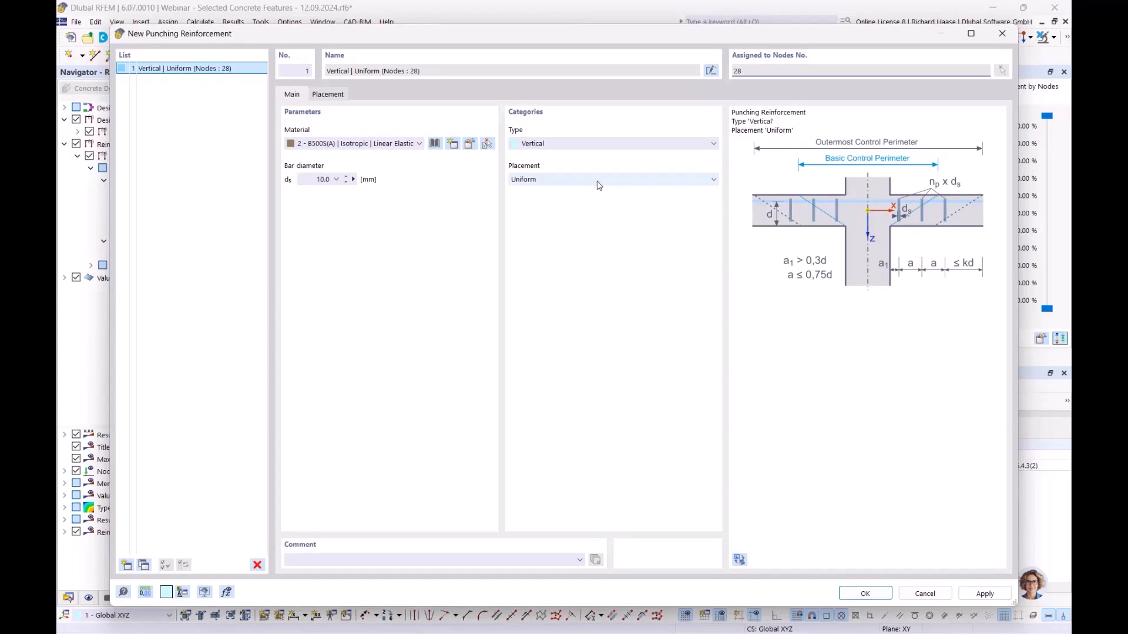
click(598, 185)
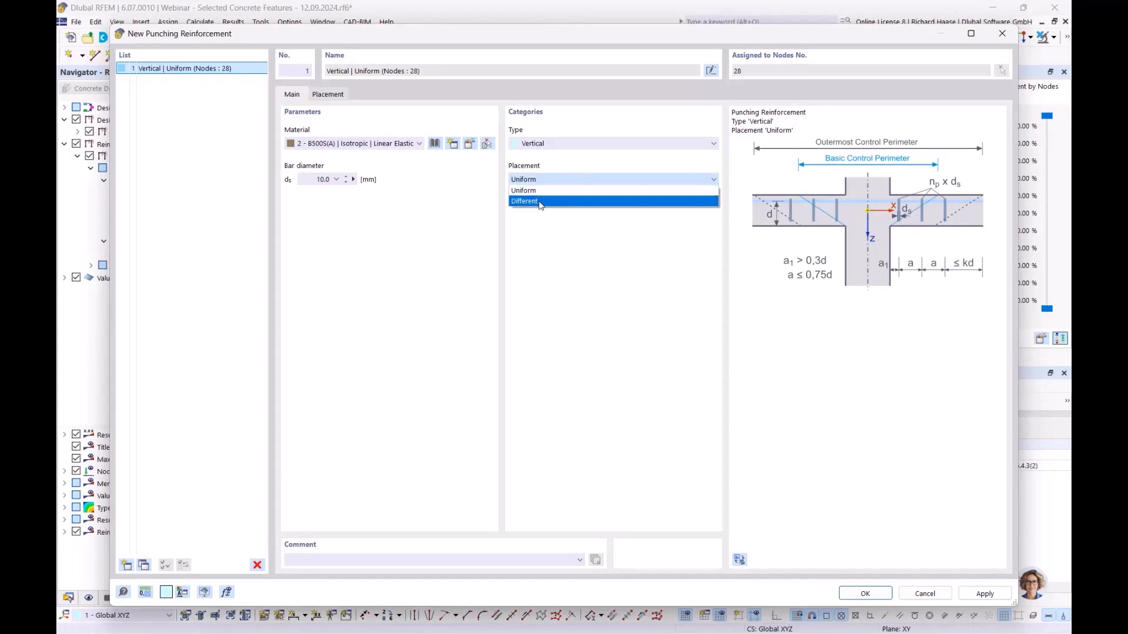
click(568, 191)
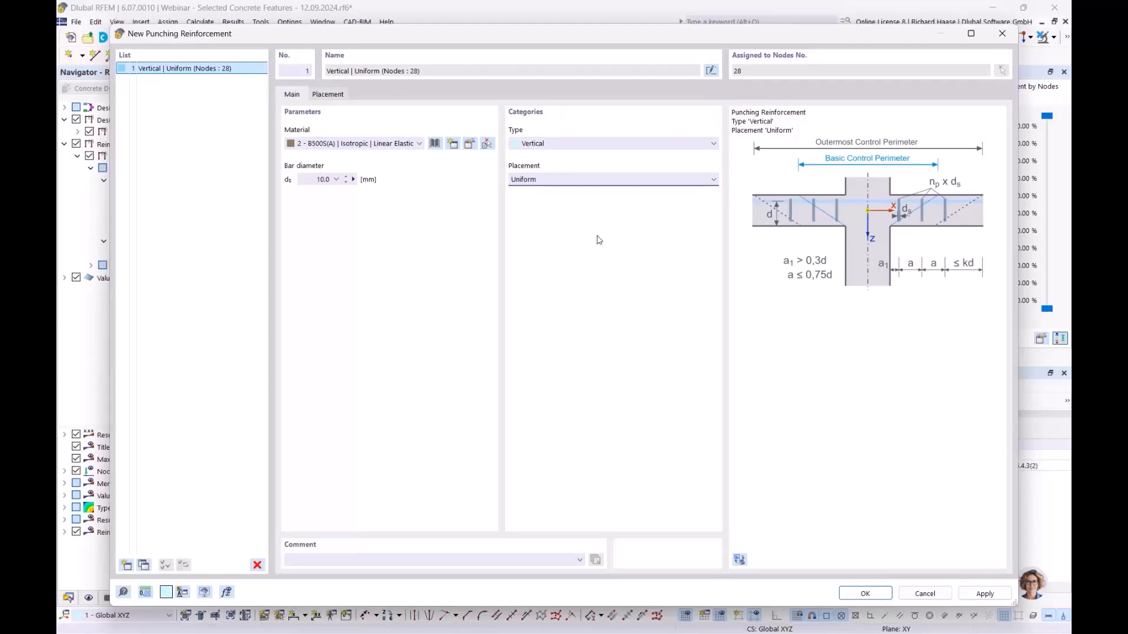
Examine the uniform placement parameters and control perimeter sketch of the new punching reinforcement.
click(328, 95)
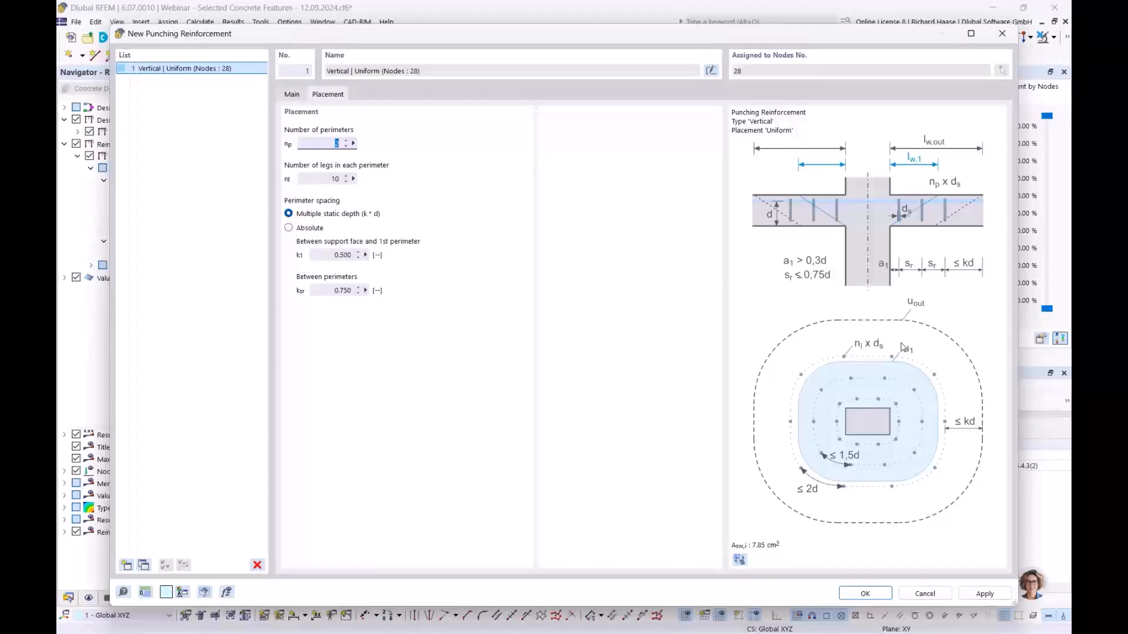
click(293, 95)
click(564, 181)
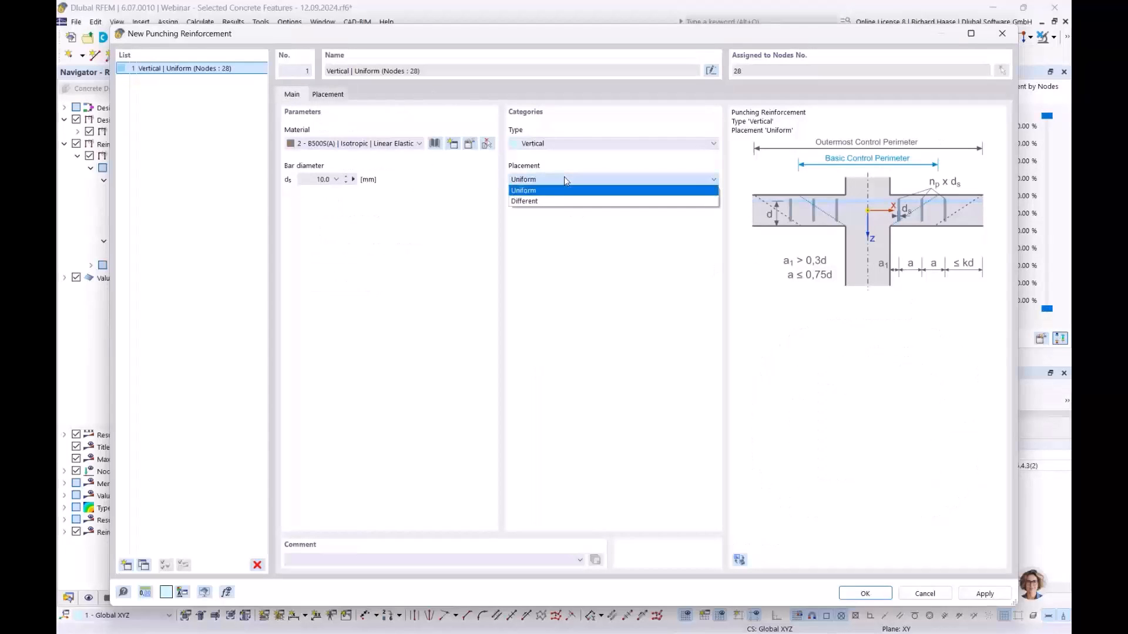
click(565, 179)
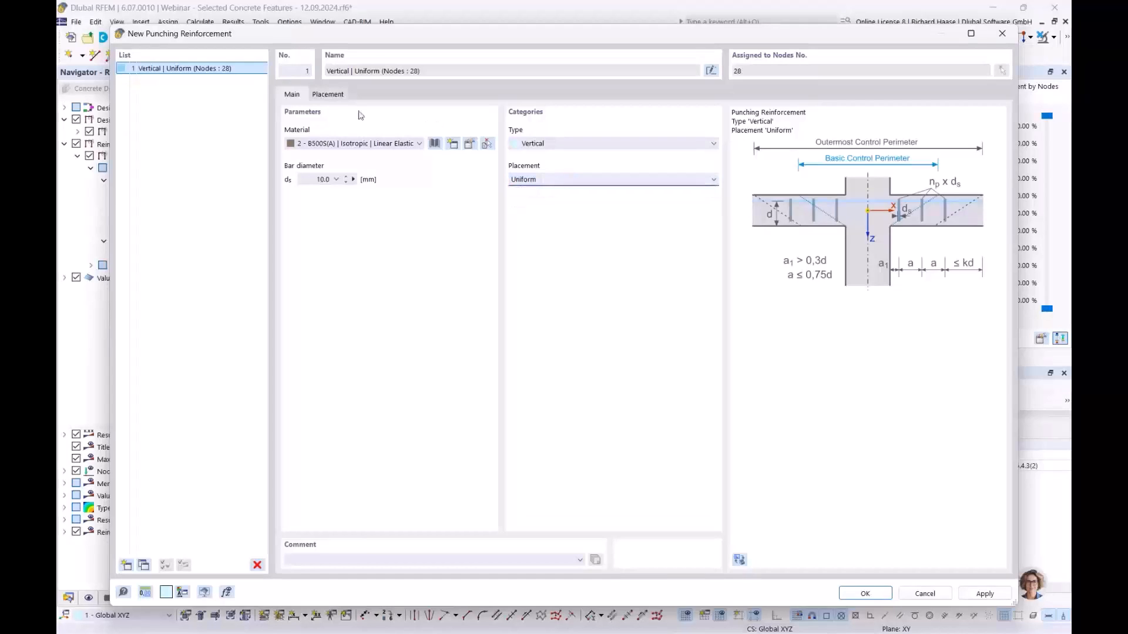
click(341, 99)
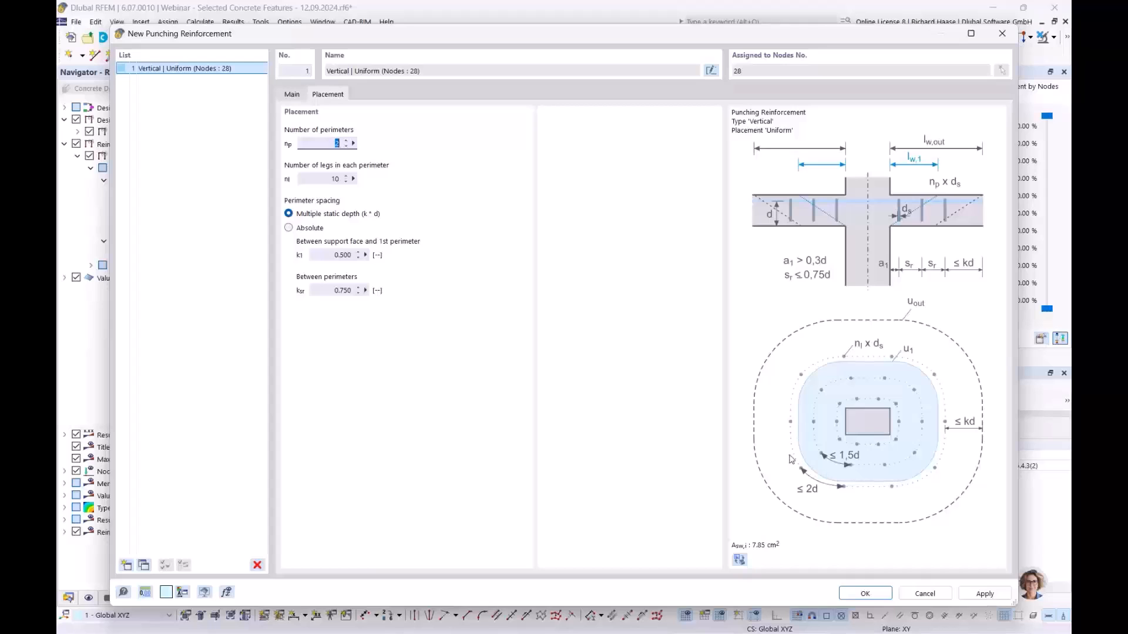
Switch the punching reinforcement placement to Different to view its perimeter table, and return it to Uniform.
click(289, 93)
click(556, 179)
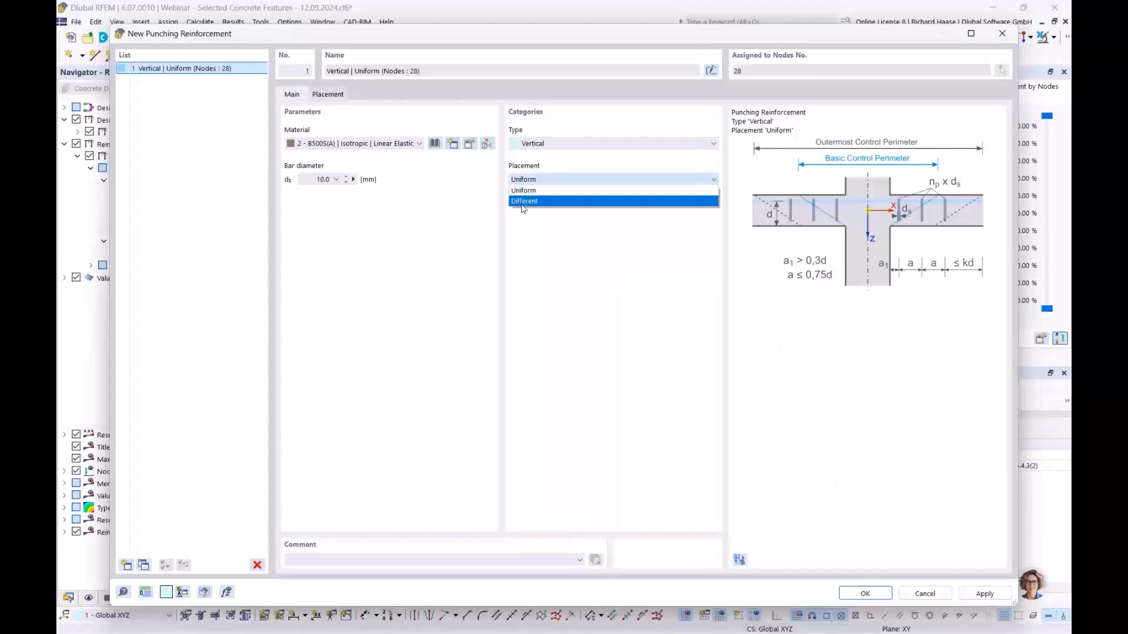
click(558, 201)
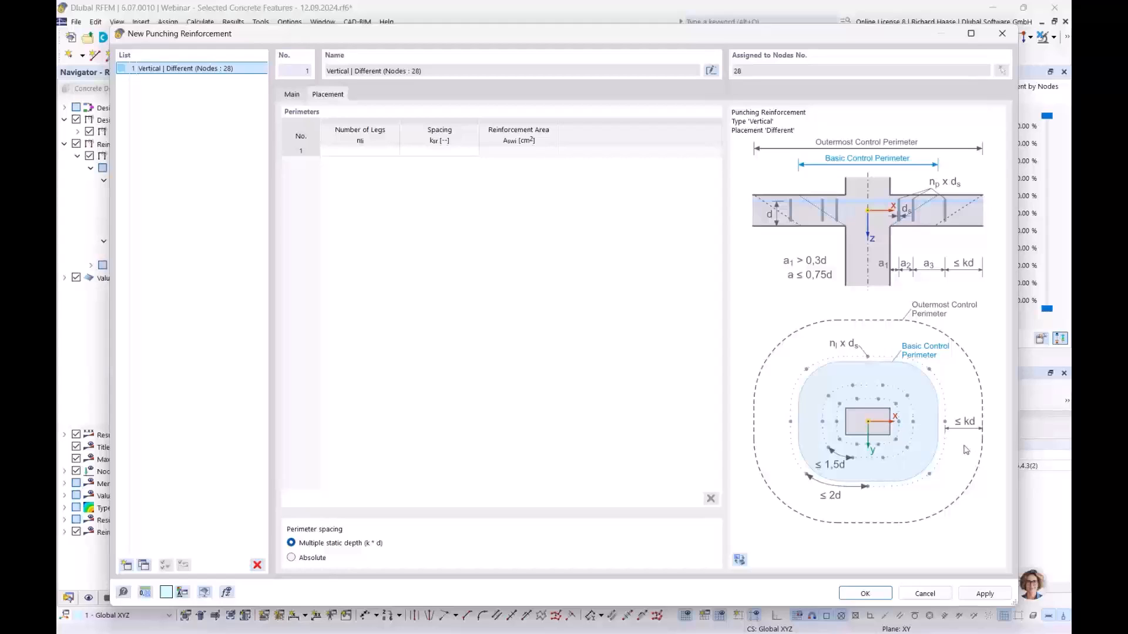
click(290, 96)
click(533, 179)
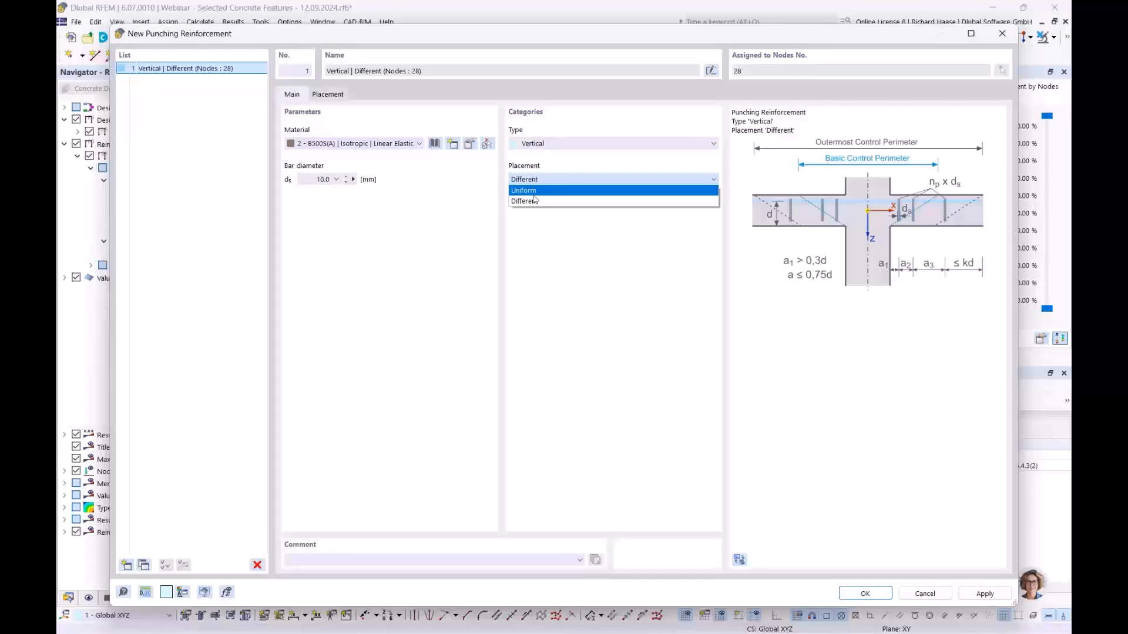
click(538, 192)
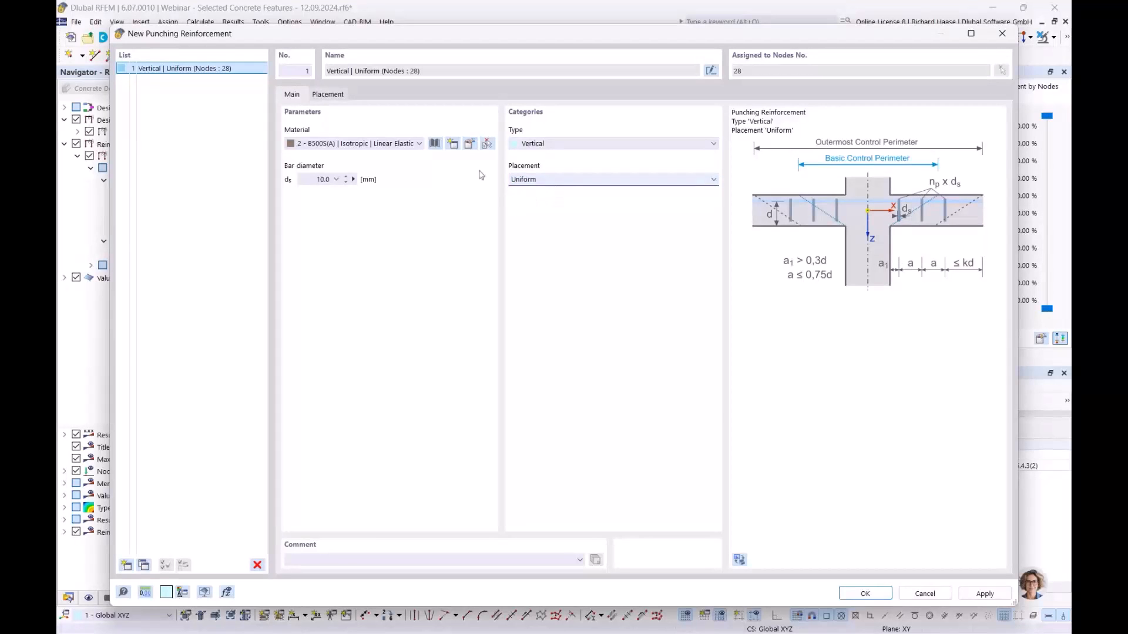
Set the punching reinforcement to 4 perimeters with 16 legs in each perimeter and accept it for node 28.
click(334, 97)
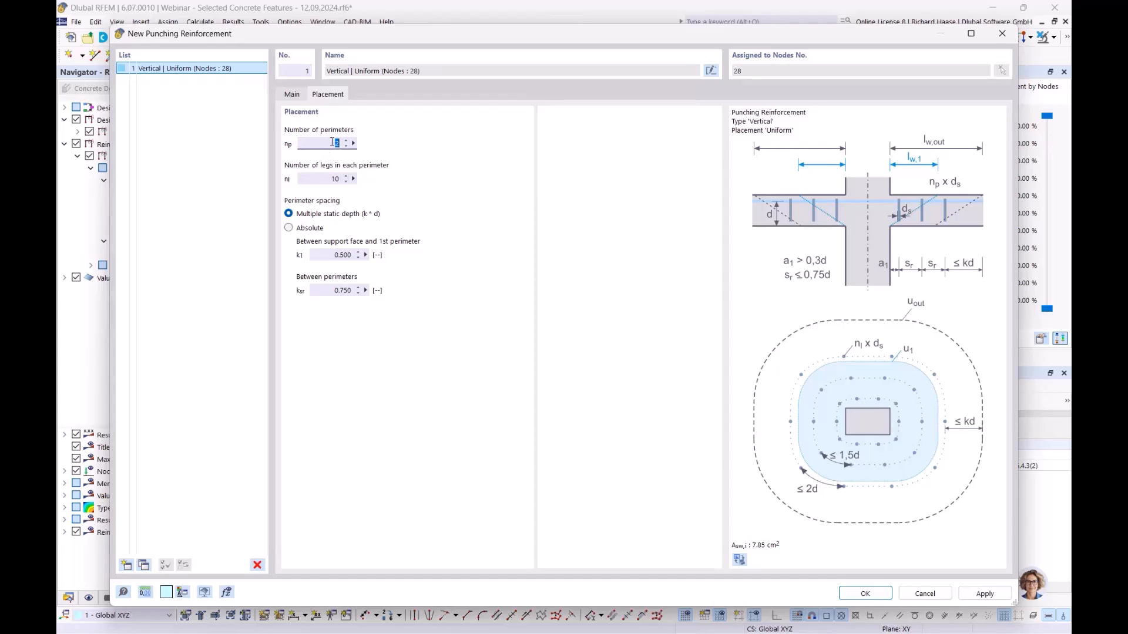
key(Tab)
click(492, 214)
click(866, 594)
click(627, 391)
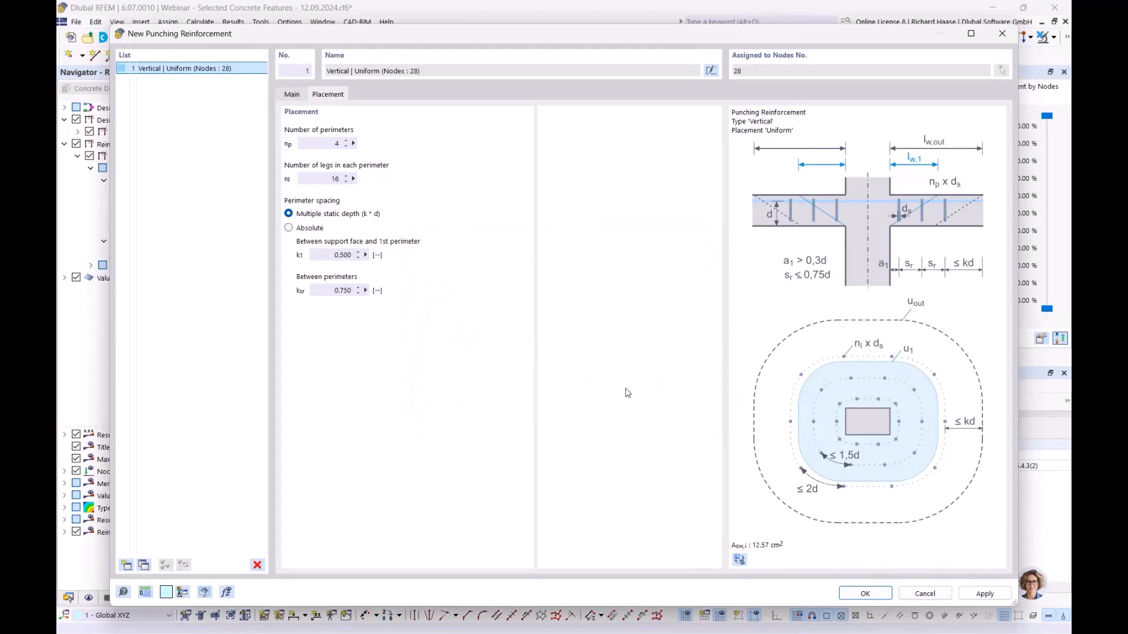
click(771, 551)
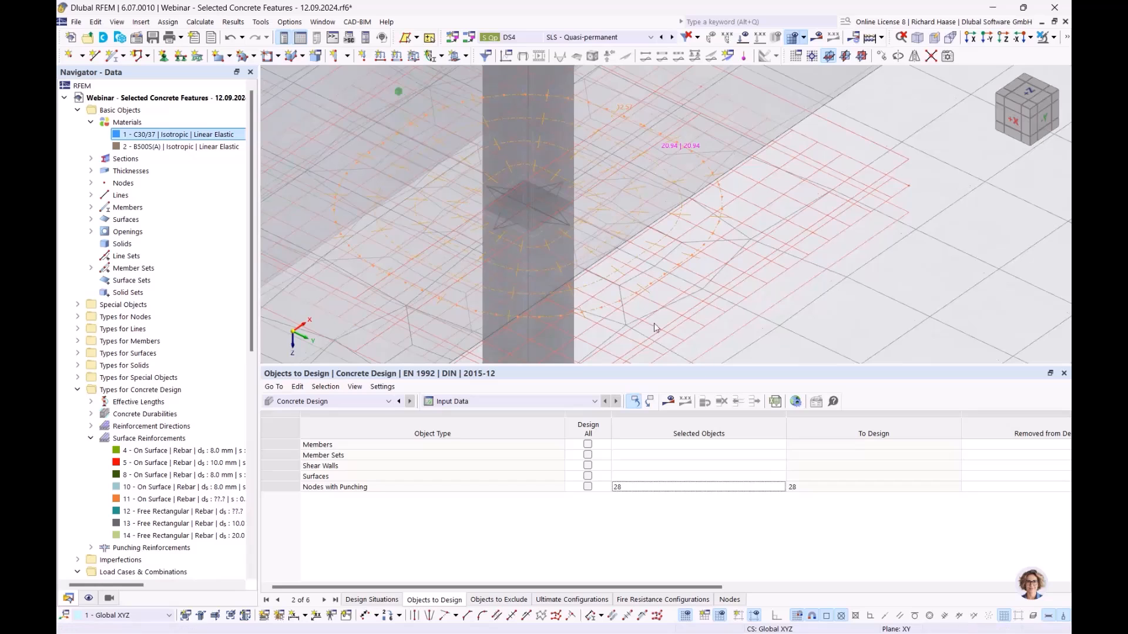
Recalculate the concrete design with the punching reinforcement around node 28 and review its punching resistance and minimum stirrup leg area checks.
scroll(621, 191, down, 5)
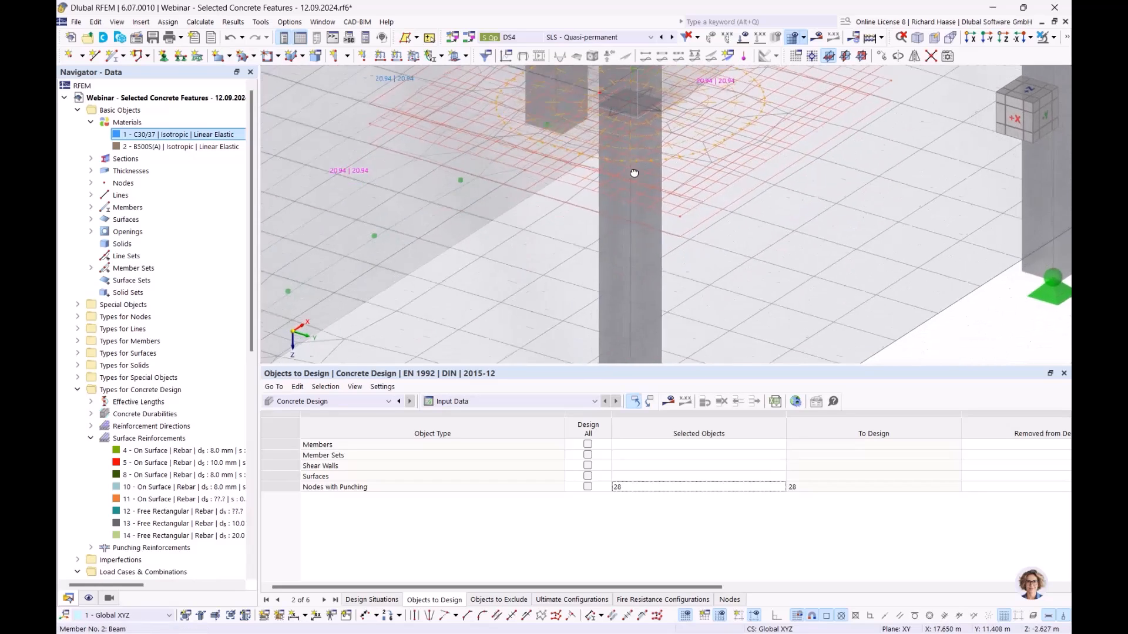
scroll(621, 161, up, 2)
scroll(620, 161, up, 5)
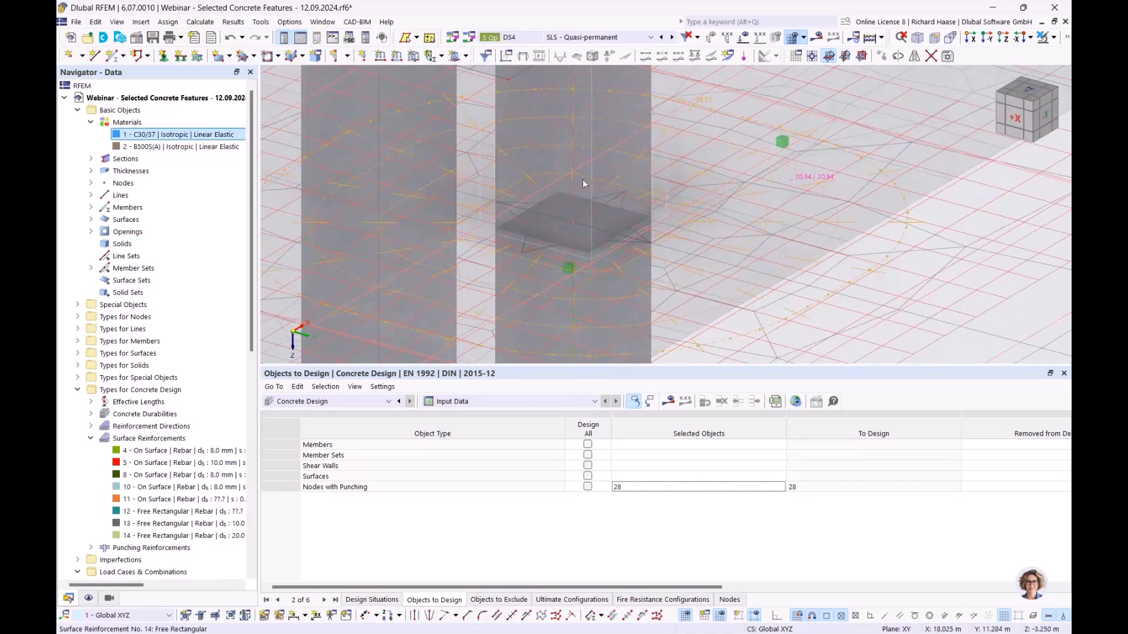
scroll(713, 269, down, 1)
scroll(681, 258, down, 2)
scroll(647, 244, up, 1)
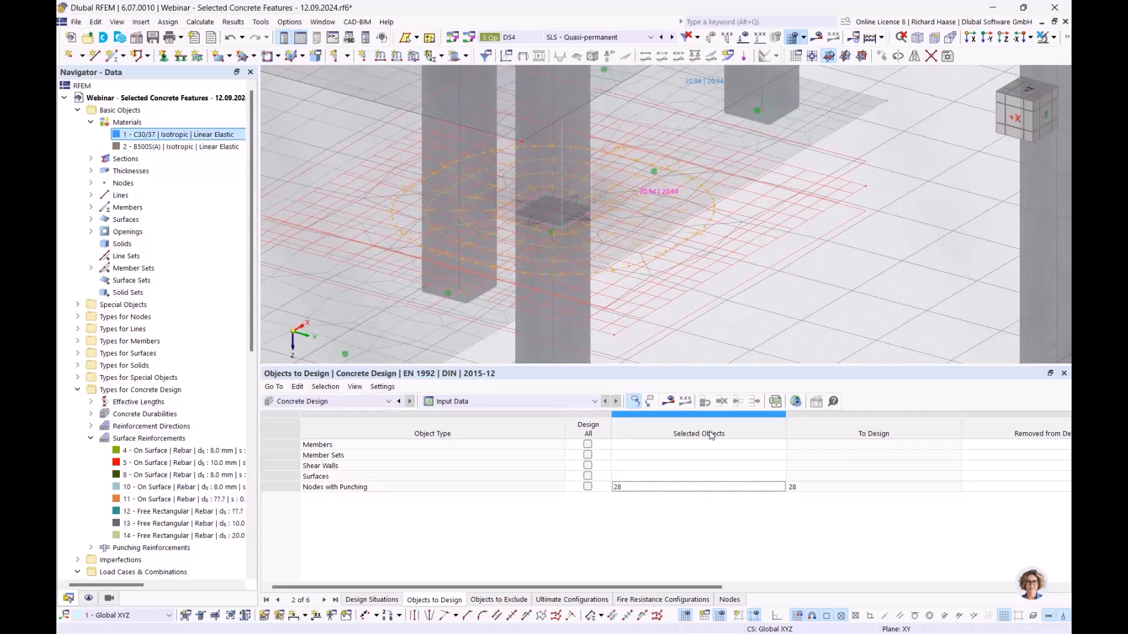
click(673, 405)
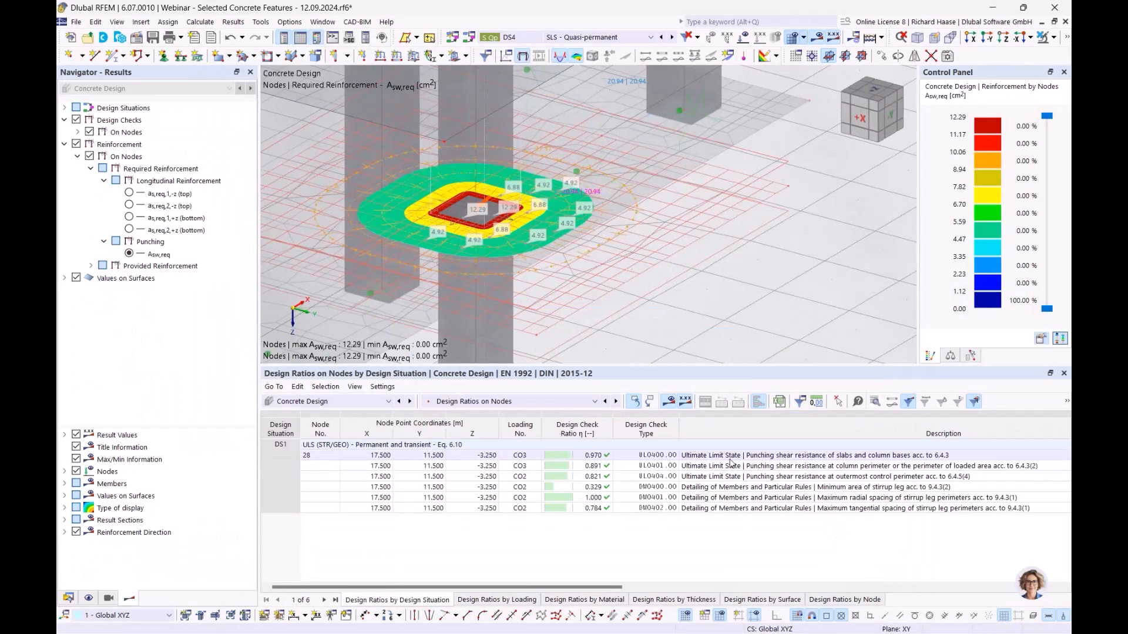
click(731, 456)
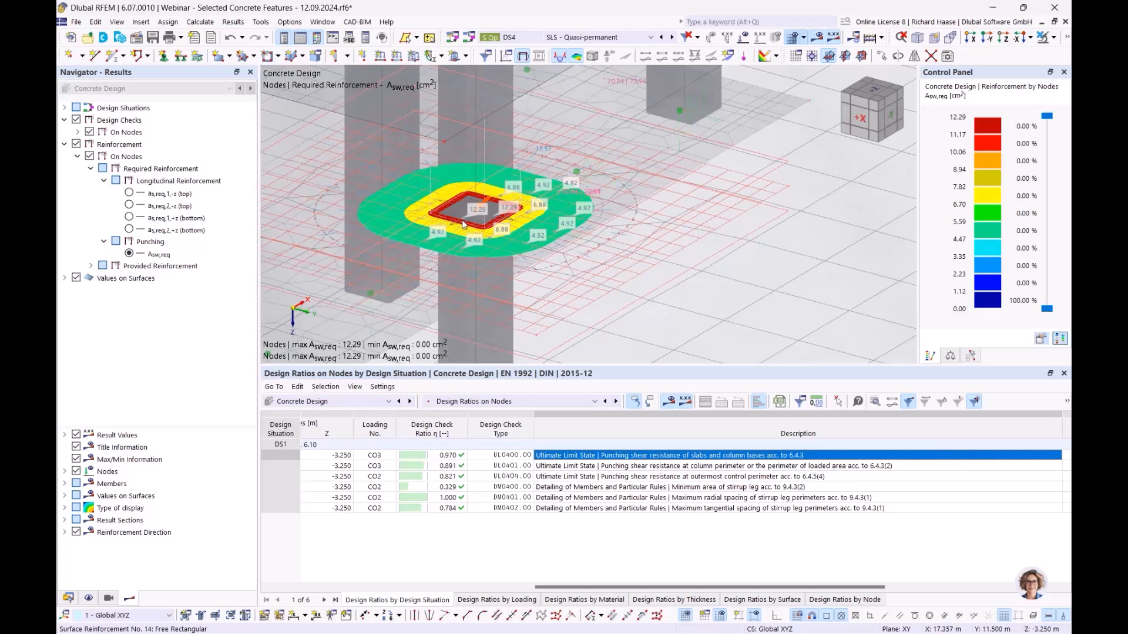
mouse_move(456, 222)
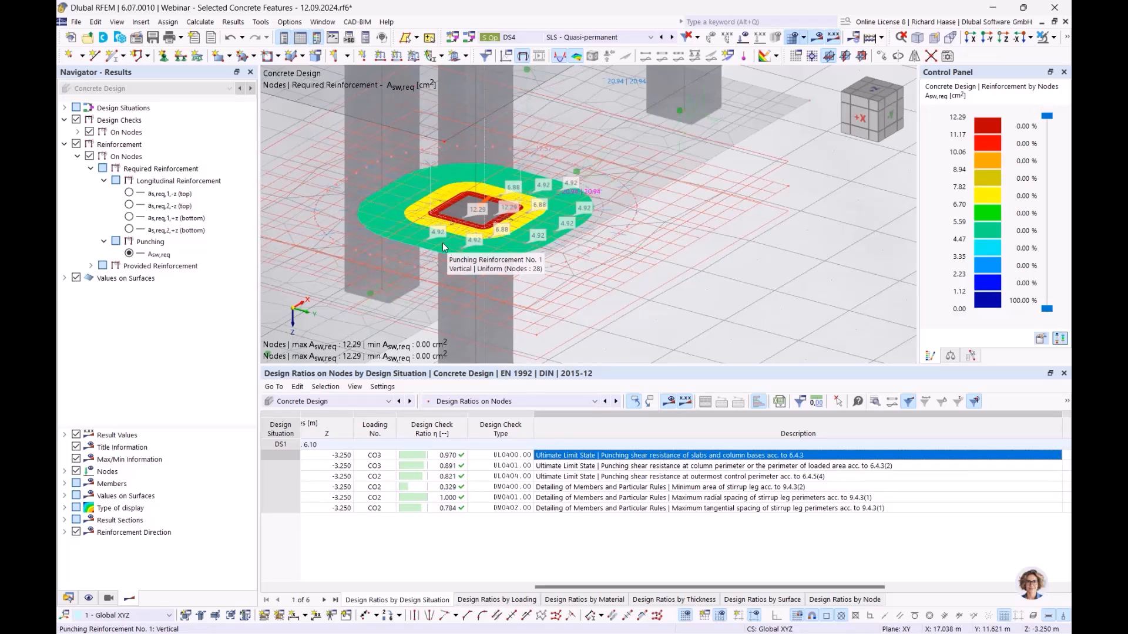
click(635, 487)
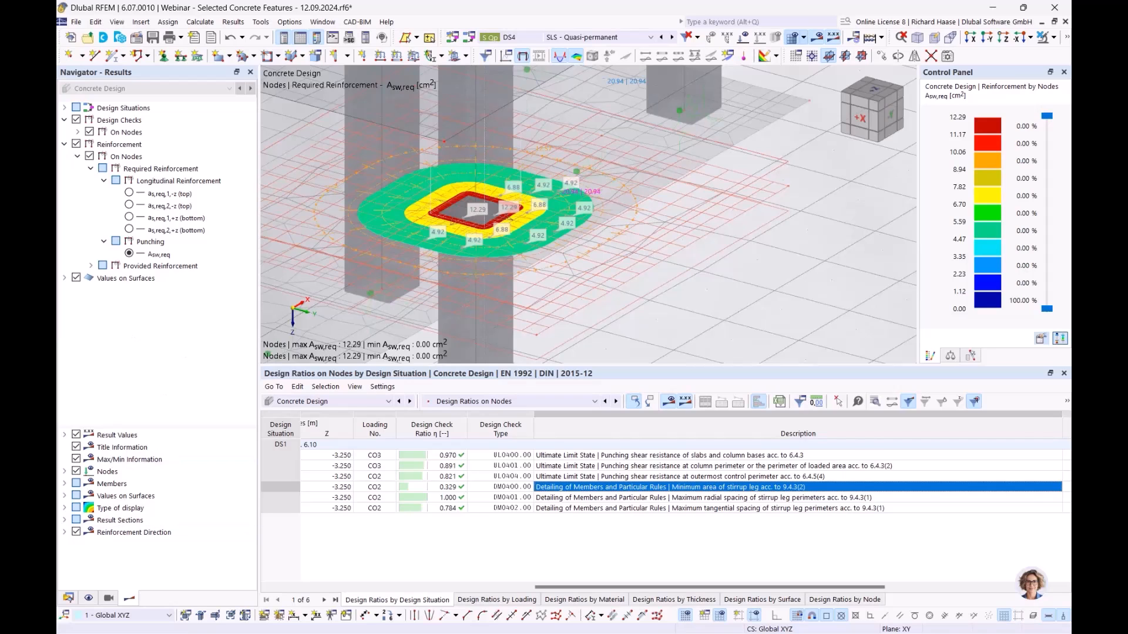
Switch to the PowerPoint presentation and start the slide show from the SLS Design slide.
key(alt+Tab)
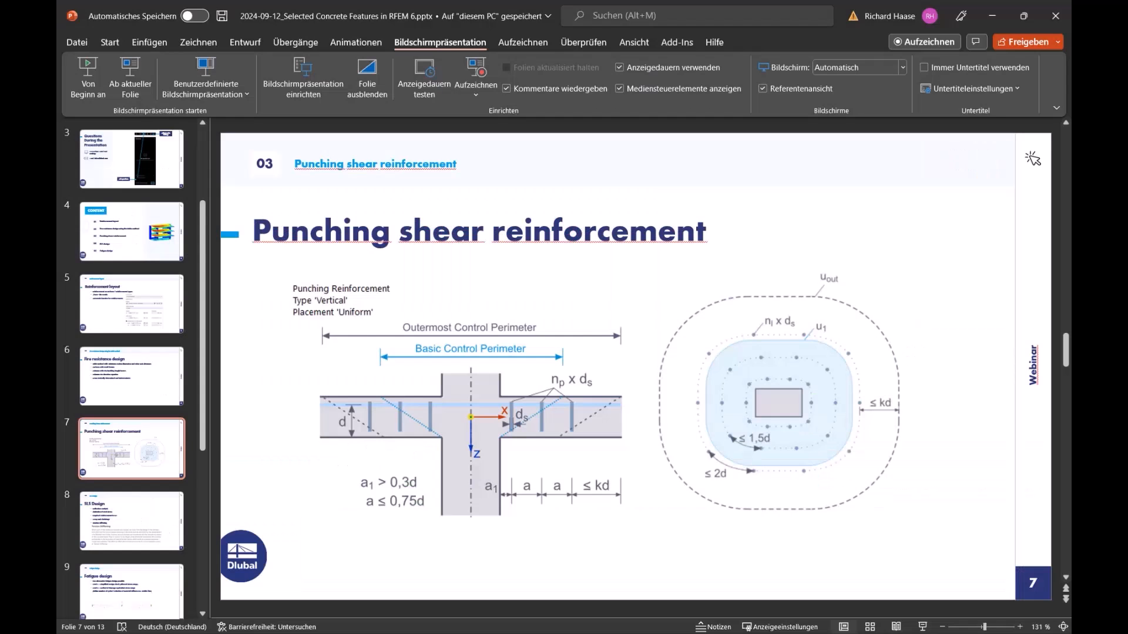
scroll(492, 349, down, 1)
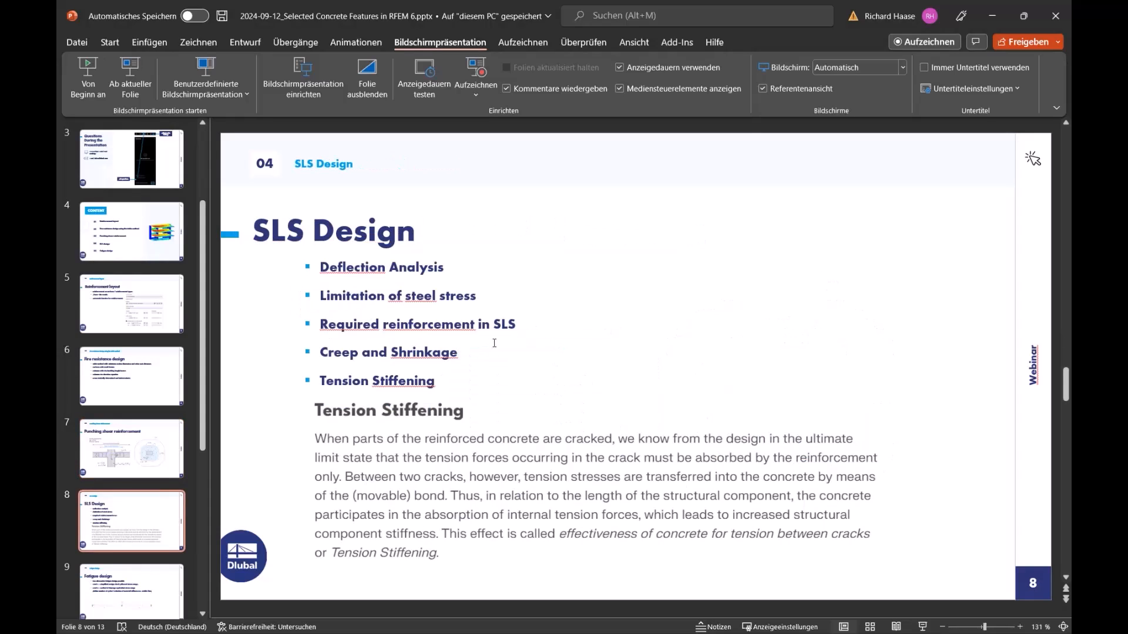
click(136, 82)
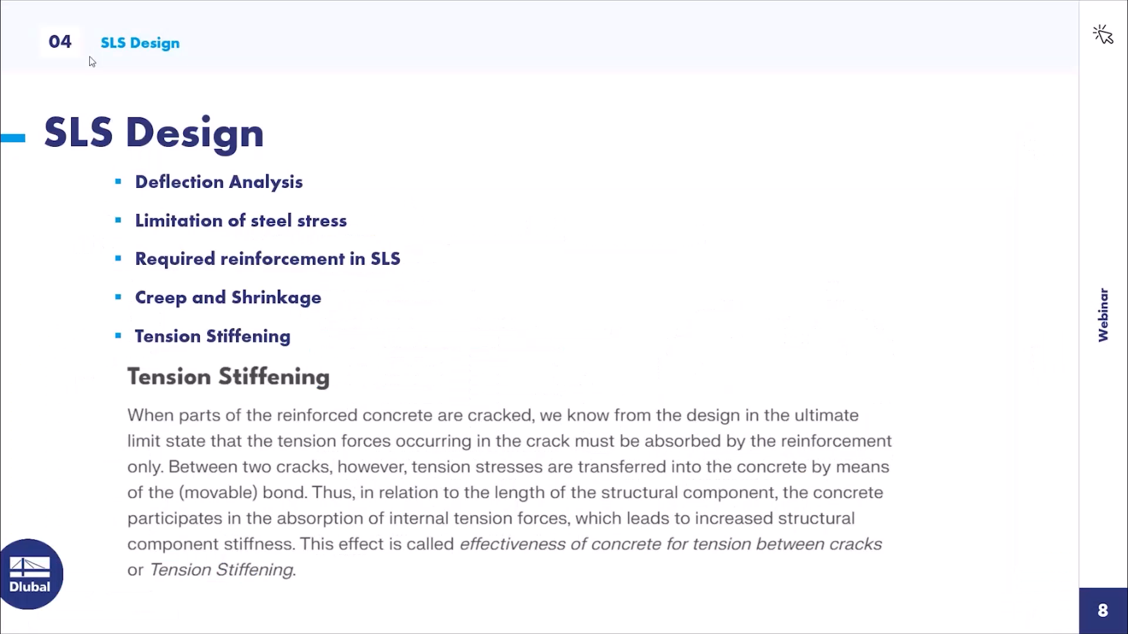
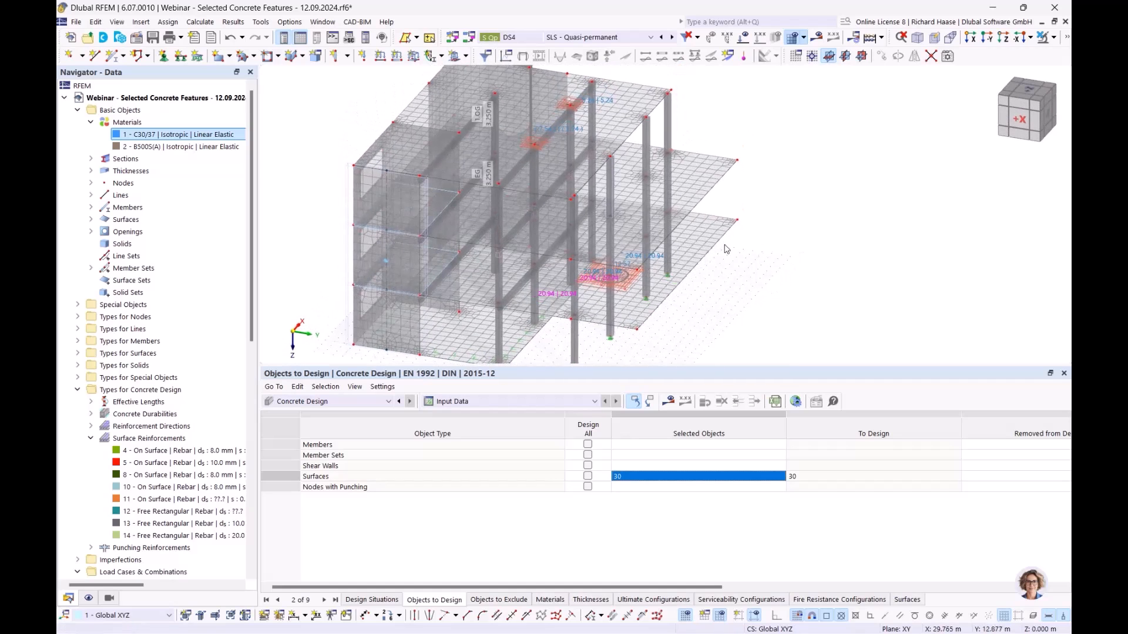
Open the deflection analysis settings of surface 30 and choose Cantilever as its surface type, keeping the highlighted slab in view.
double_click(634, 242)
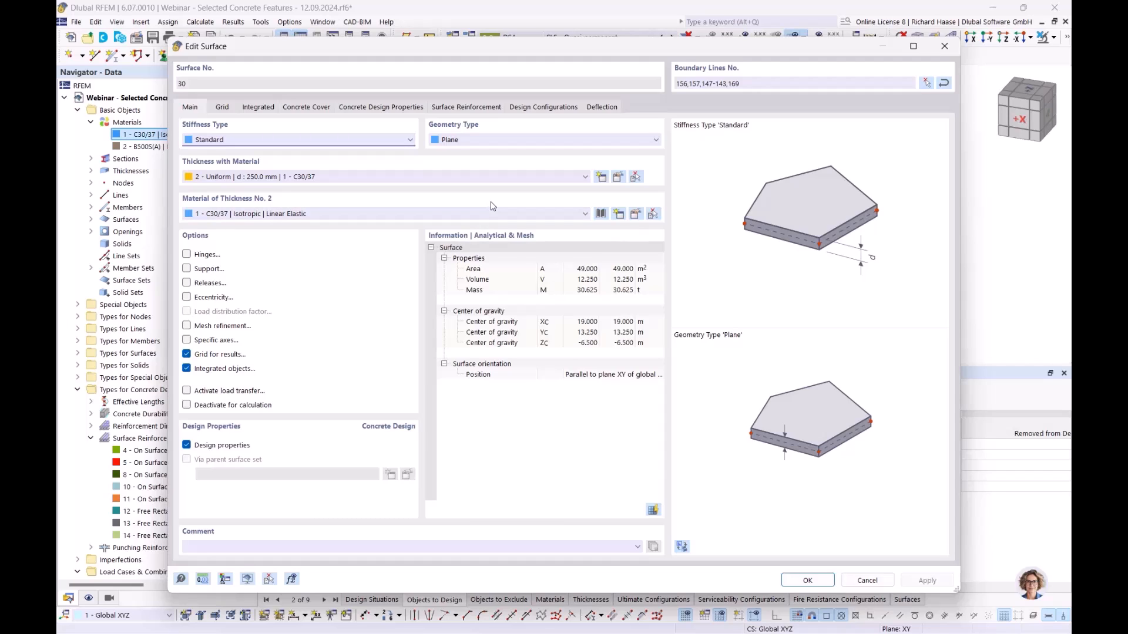
click(603, 107)
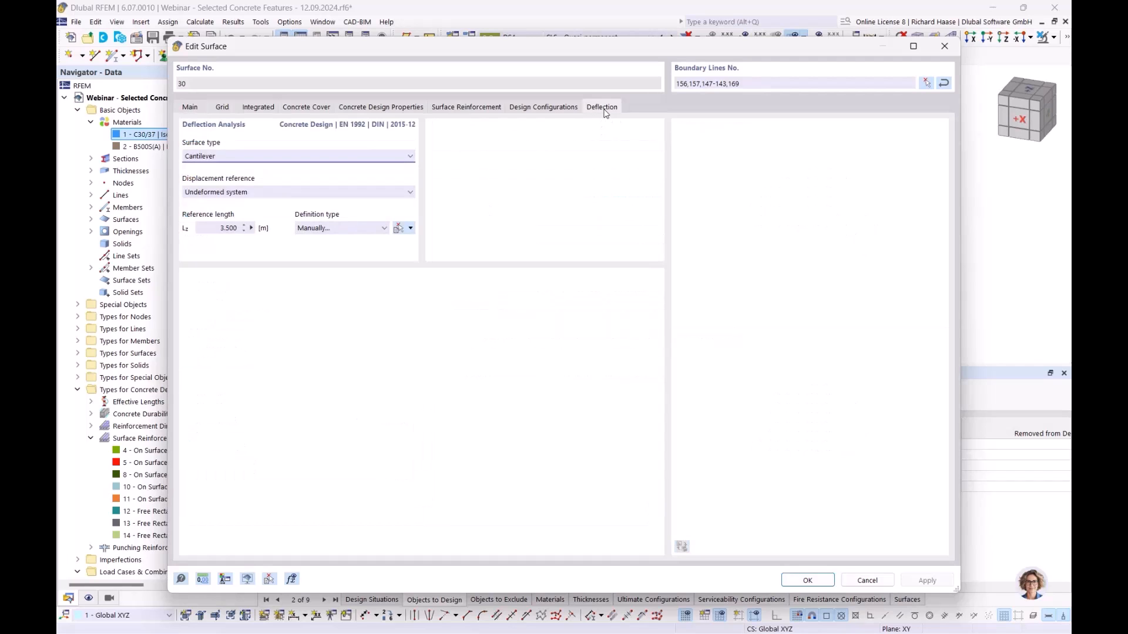
drag(558, 45, 696, 291)
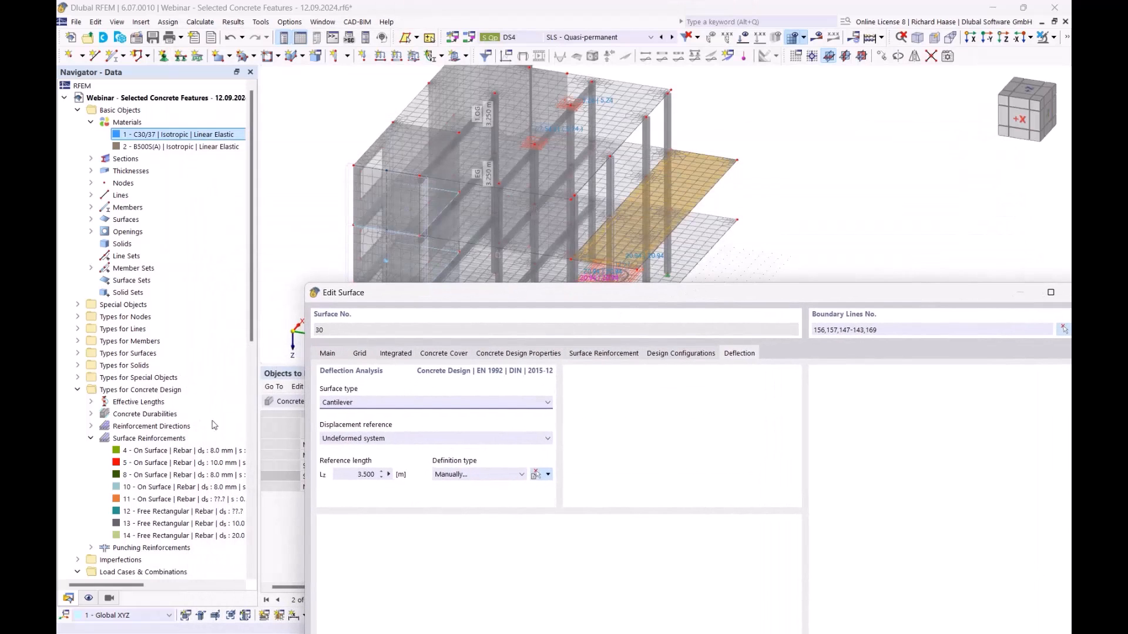
click(370, 405)
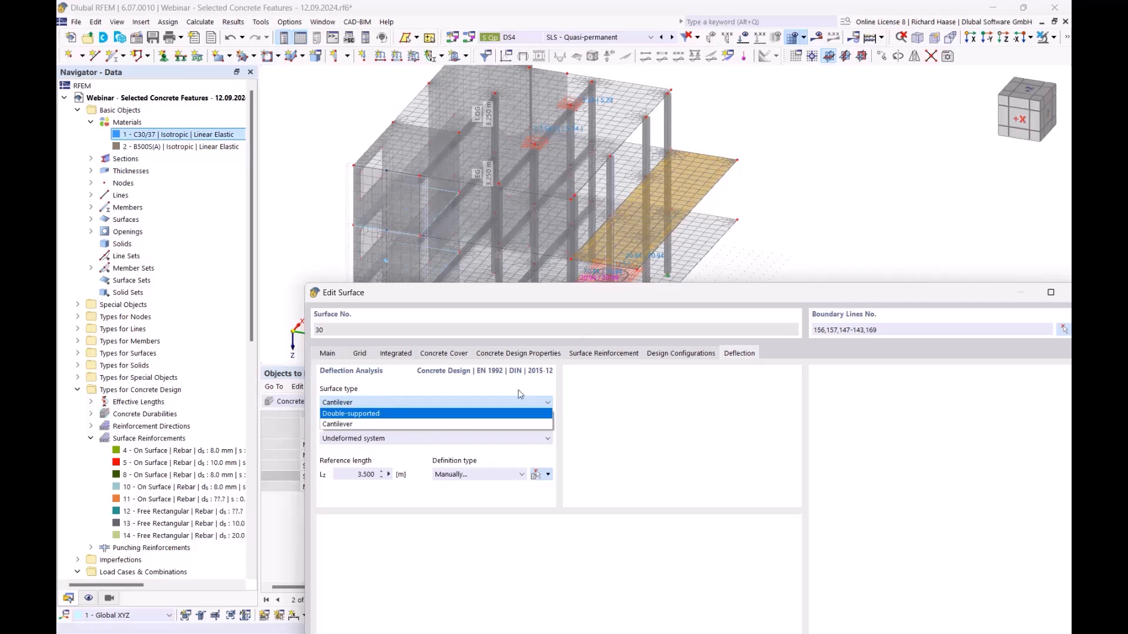
click(363, 426)
drag(712, 291, 664, 305)
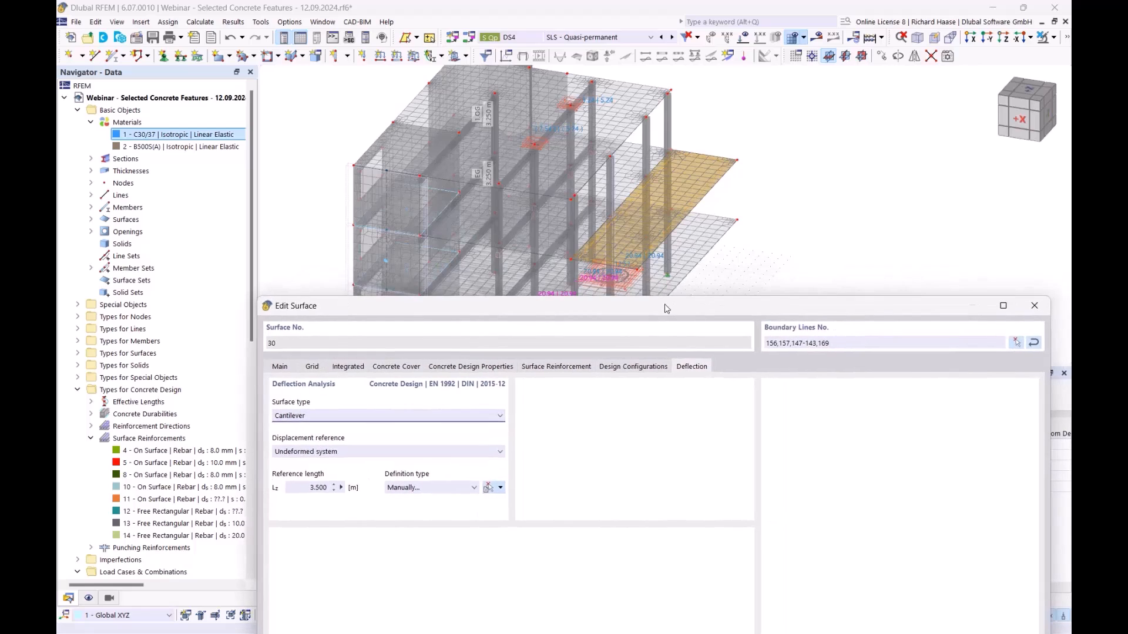
Try defining the reference length of surface 30 by maximum boundary line and by minimum boundary line.
click(425, 490)
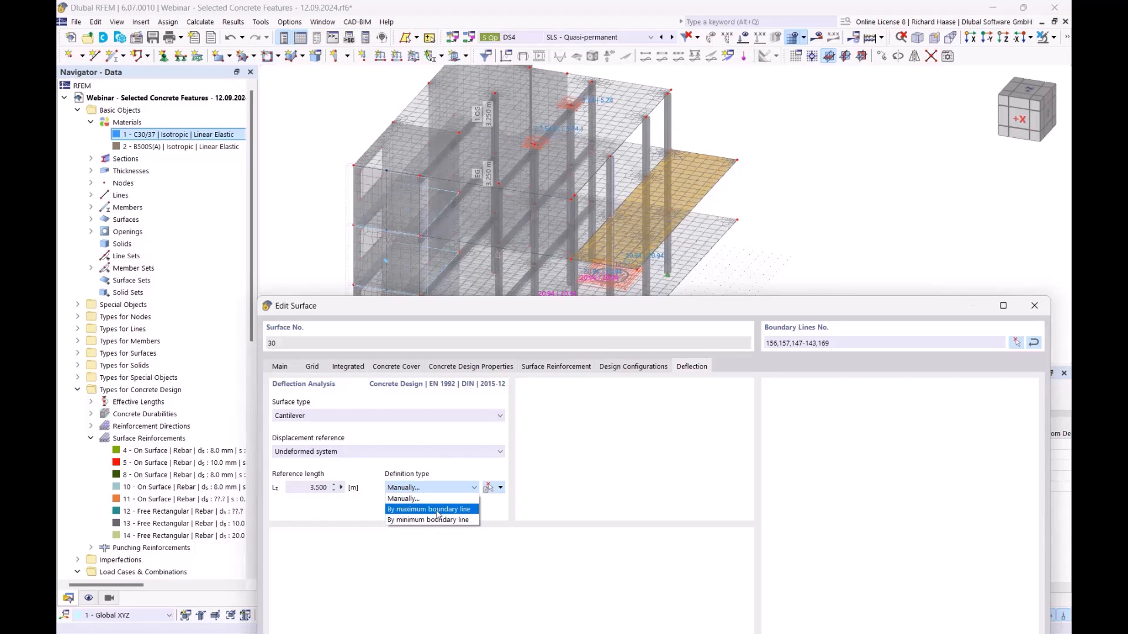
click(437, 511)
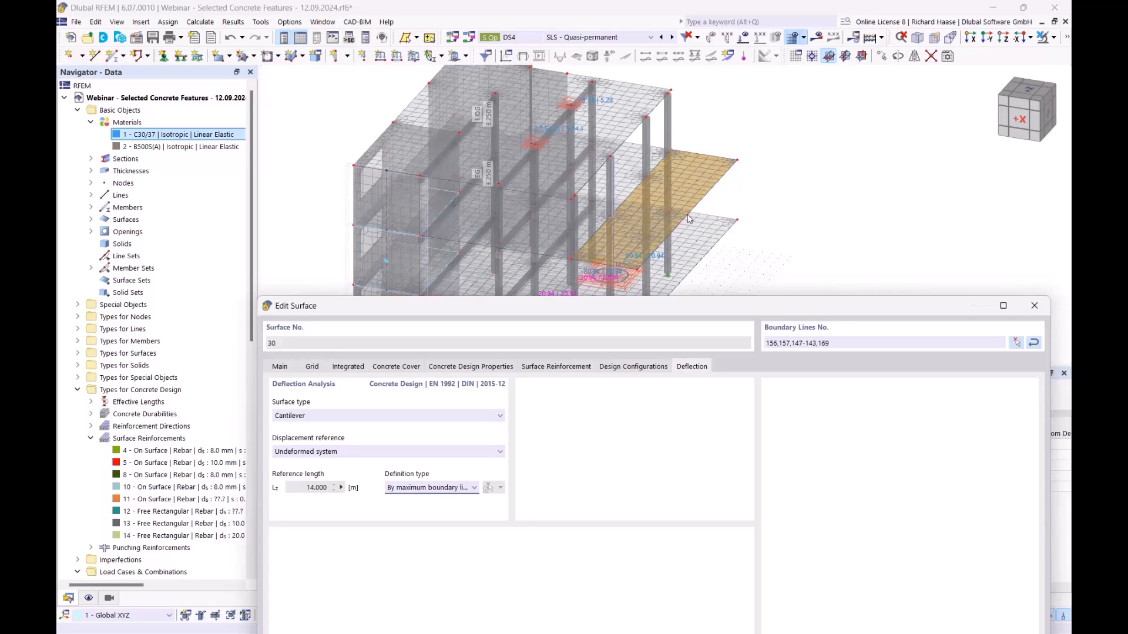
click(449, 488)
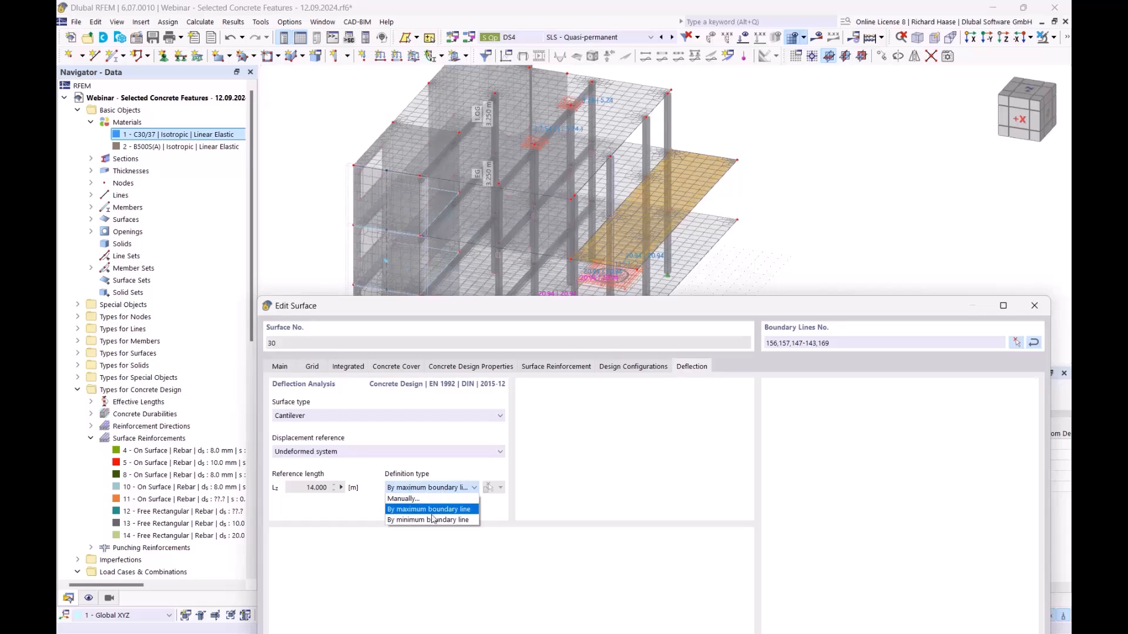
click(425, 521)
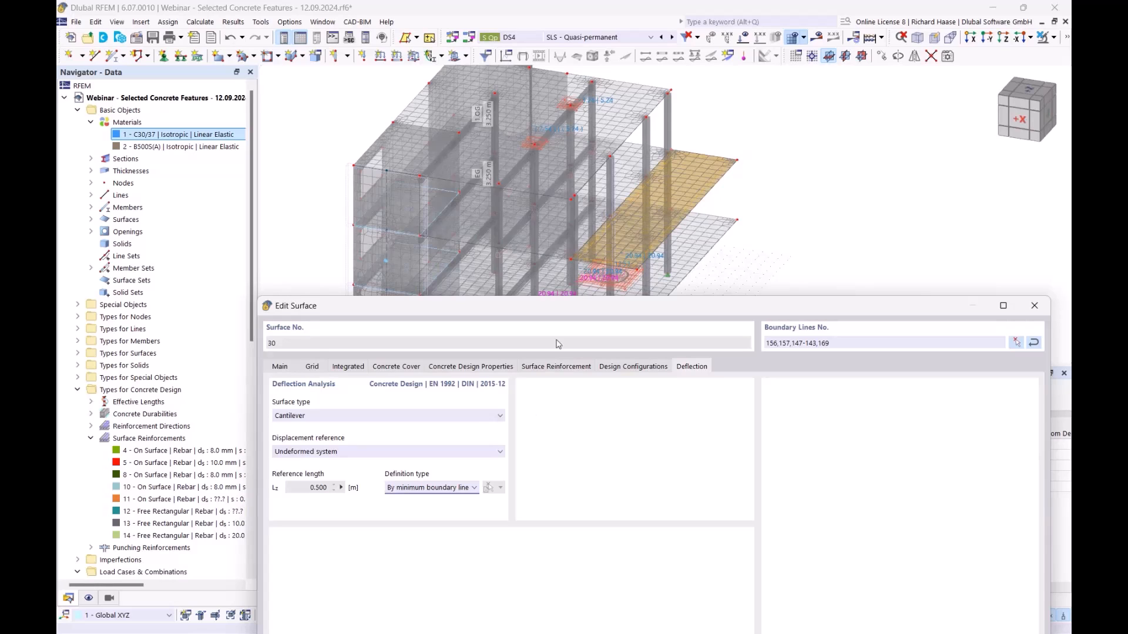
Define the reference length manually by picking the 3.500 m short edge line of surface 30, and accept the surface settings.
click(473, 488)
click(455, 500)
click(489, 489)
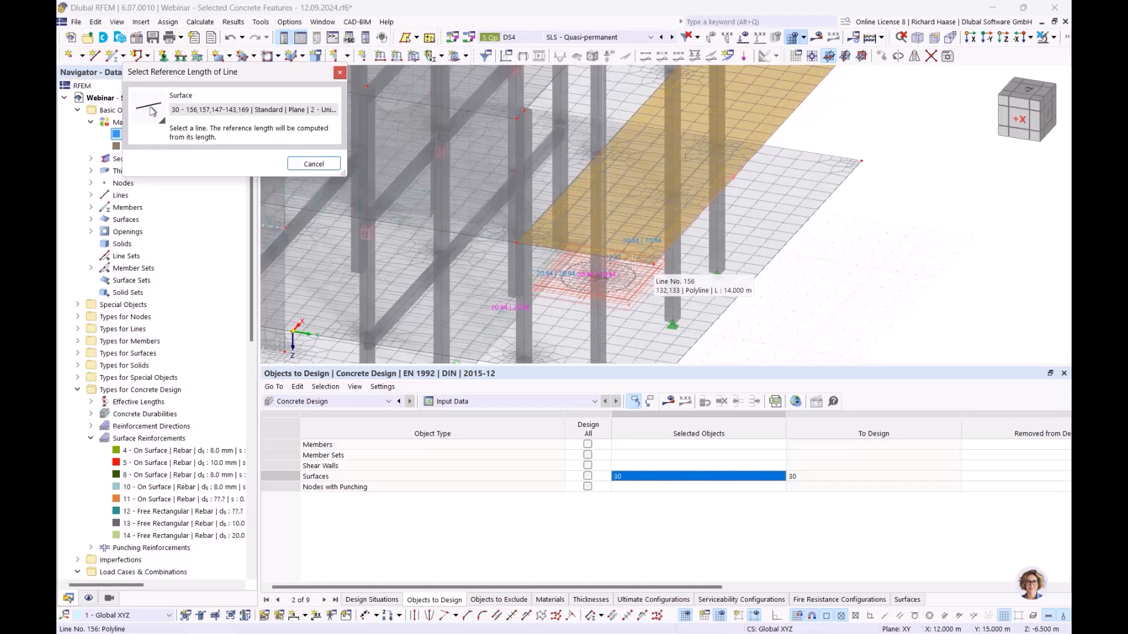
click(580, 252)
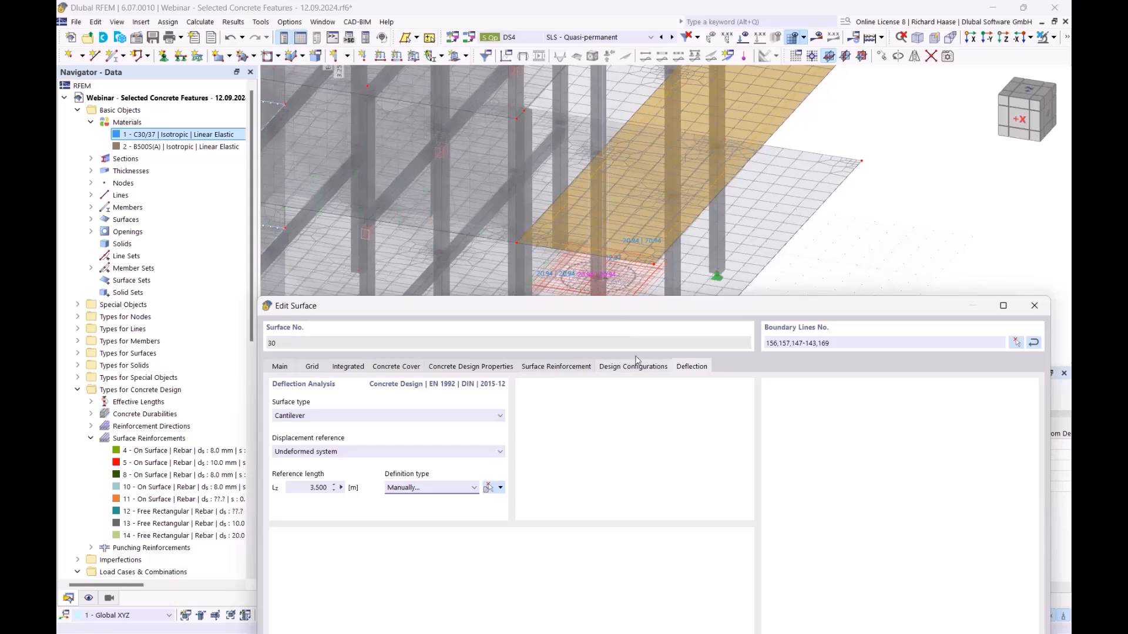
drag(761, 307, 744, 72)
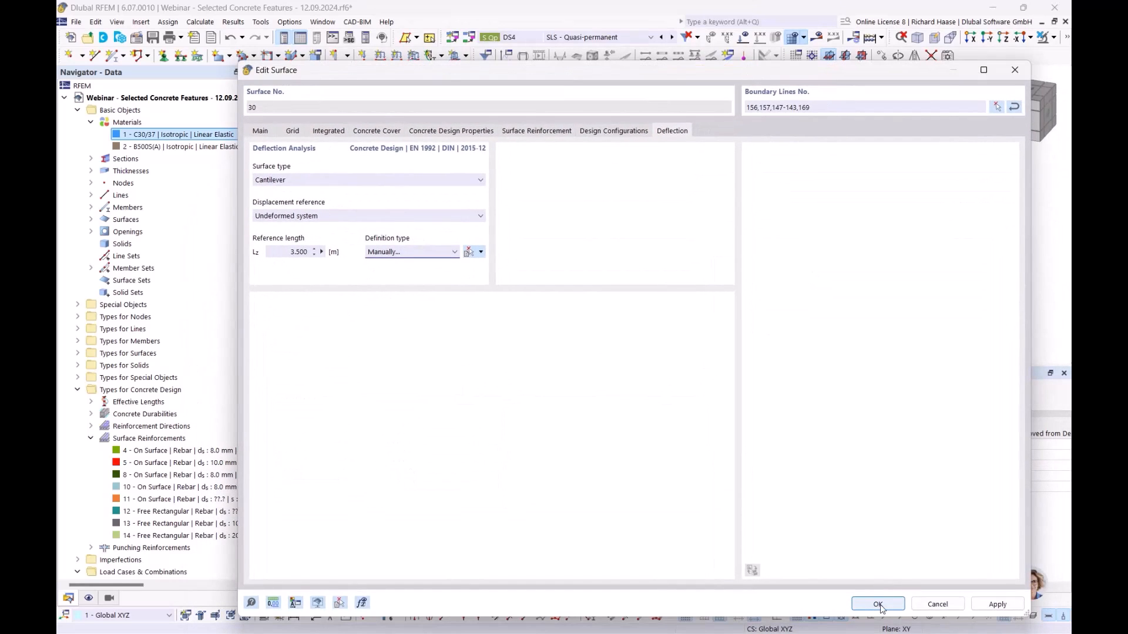
click(878, 605)
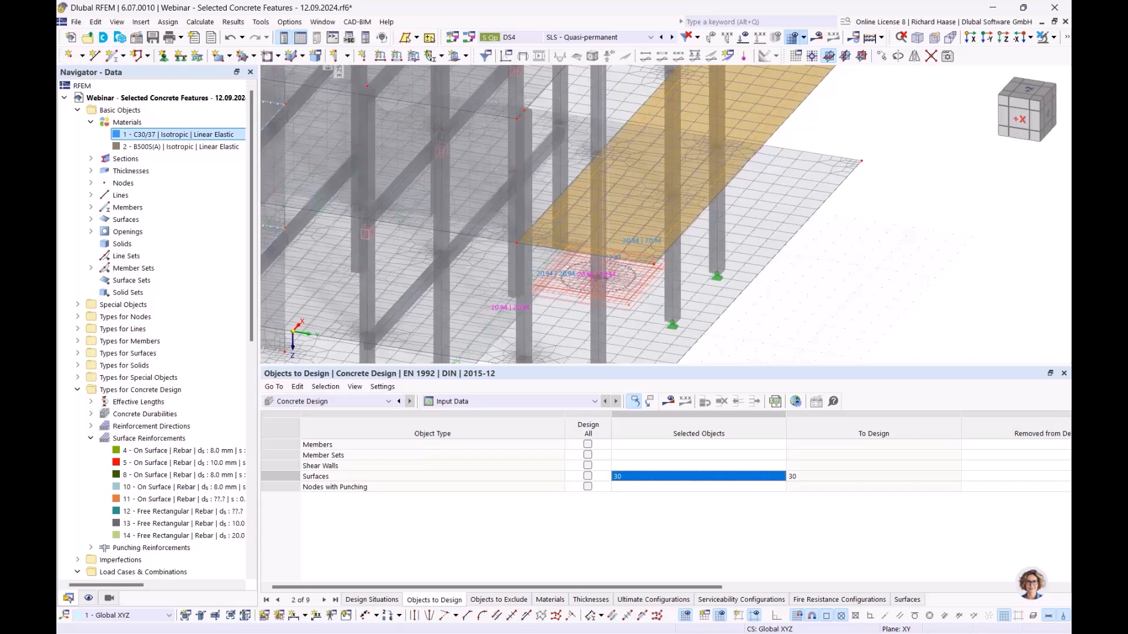
Edit surface reinforcement 11 of surface 30, setting the bar diameter to 8.0 mm and the rebar spacing to 0.200 m.
double_click(545, 224)
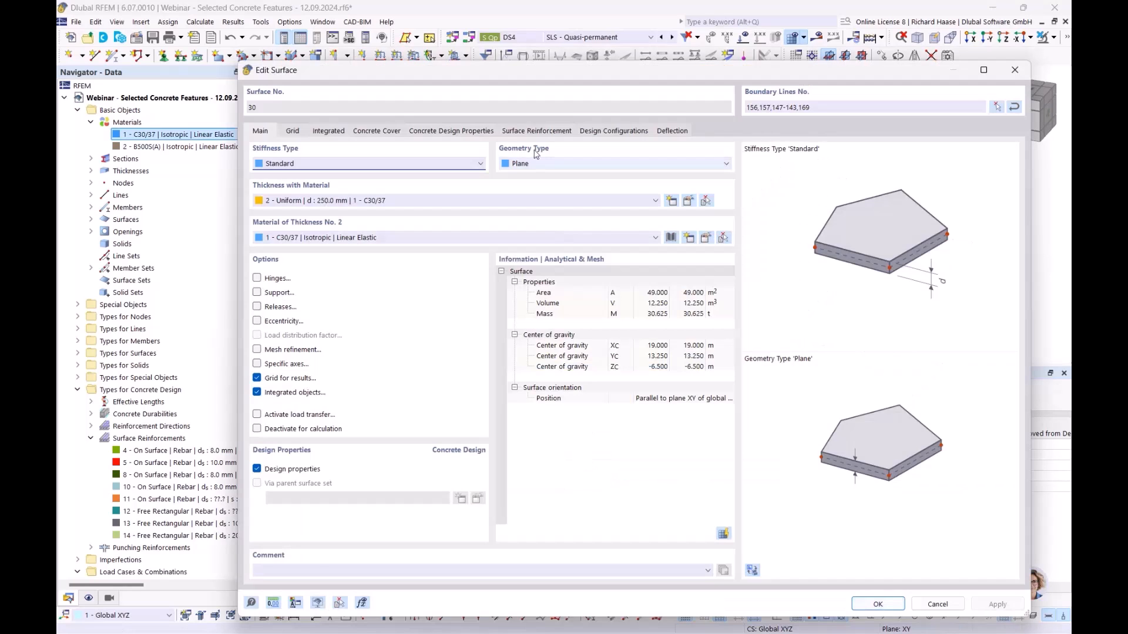
click(537, 131)
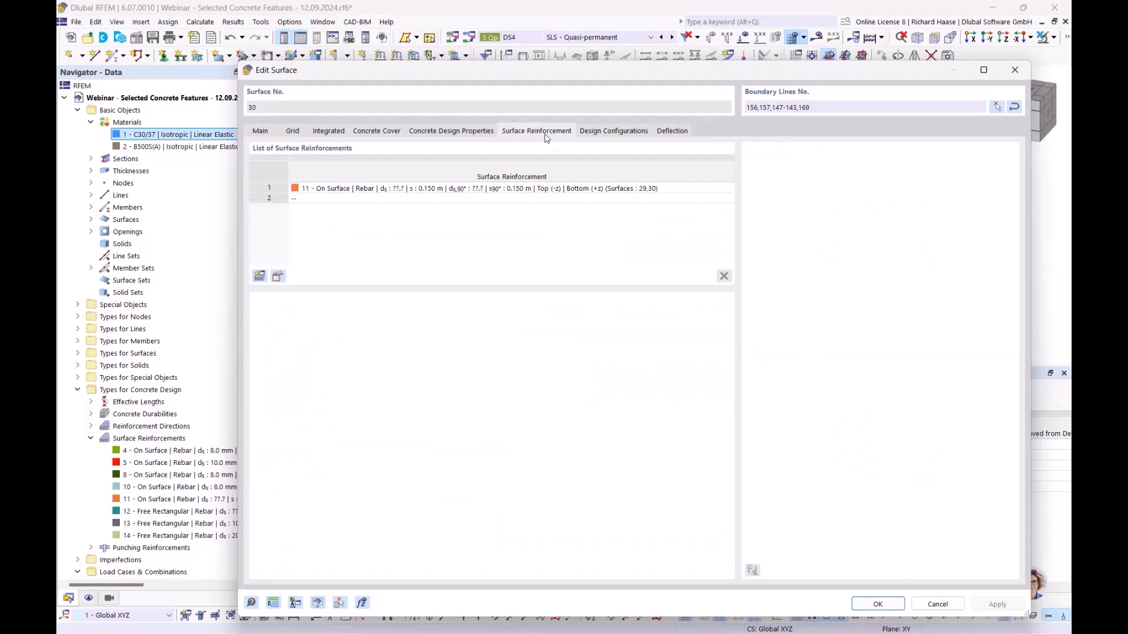
click(278, 276)
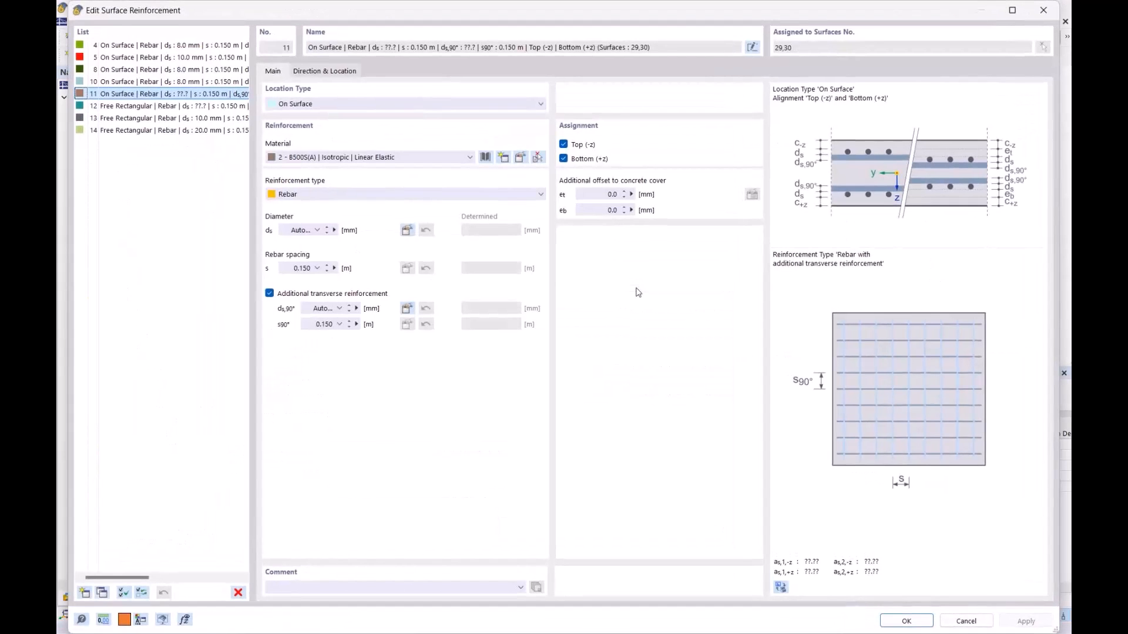
click(317, 230)
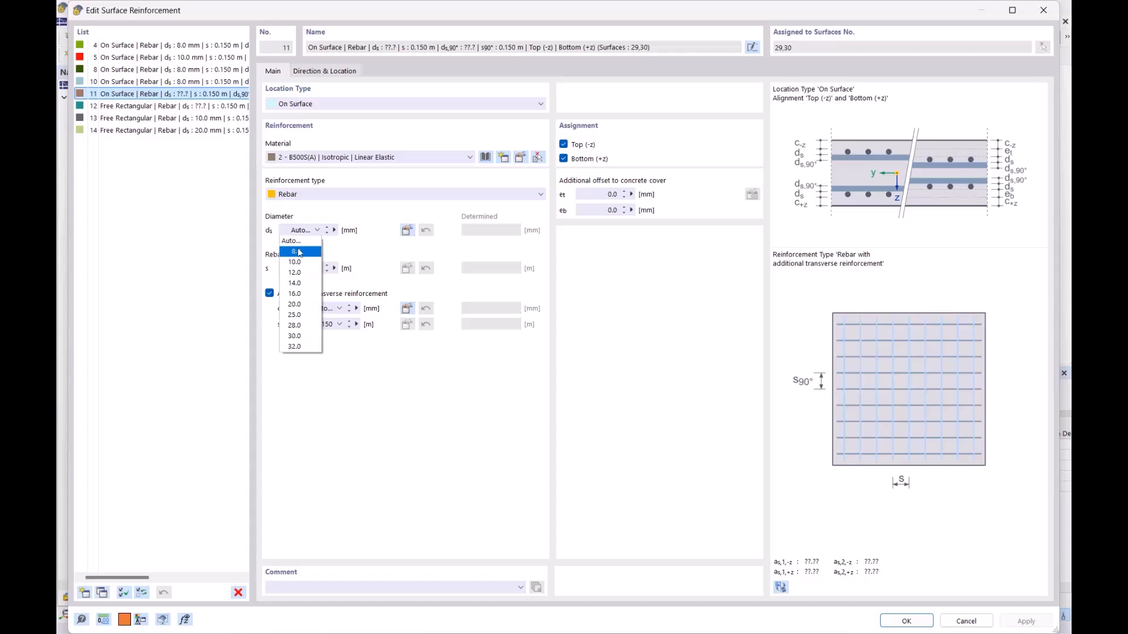
click(295, 252)
key(Tab)
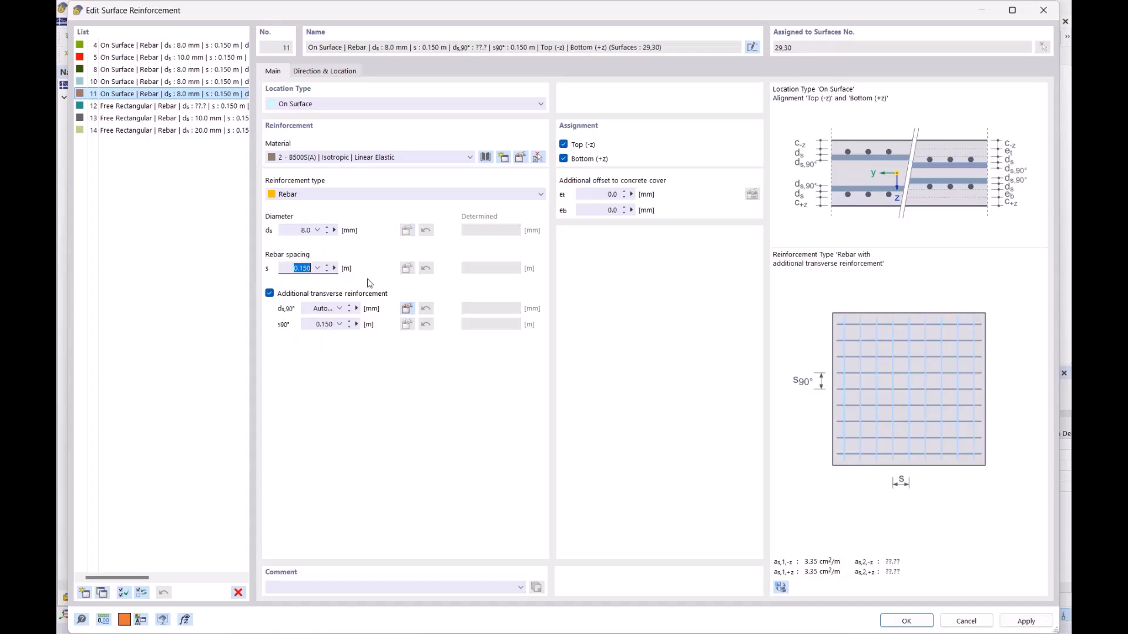
text(.2)
Set the additional transverse reinforcement to 8.0 mm diameter at 0.200 m spacing, and accept the reinforcement and surface changes.
click(334, 309)
text(.8)
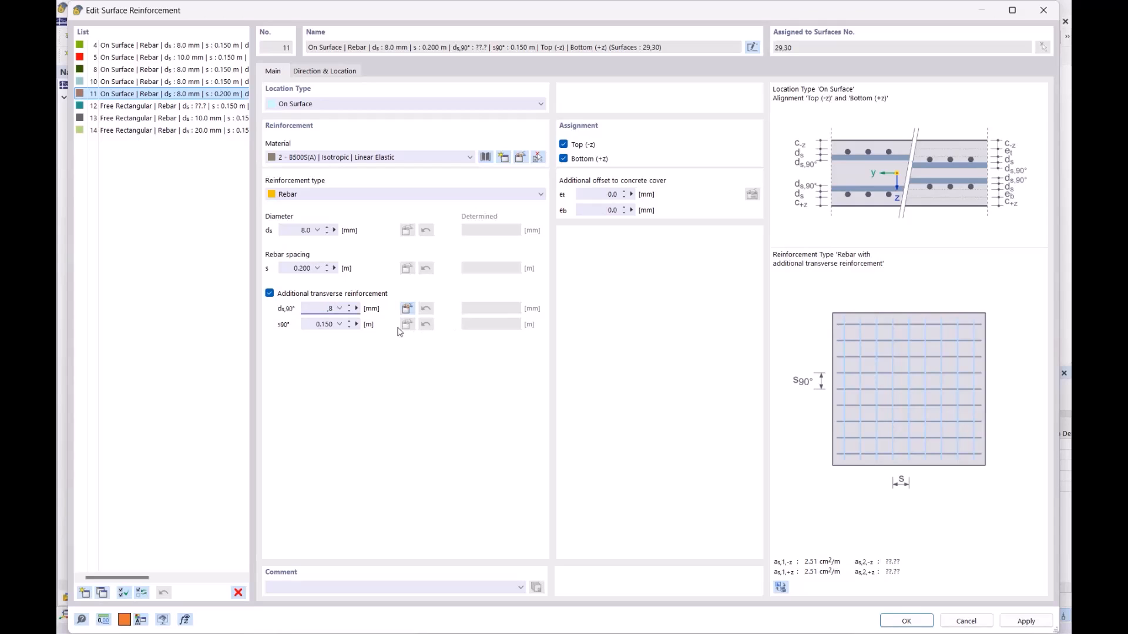
click(310, 324)
text(.2)
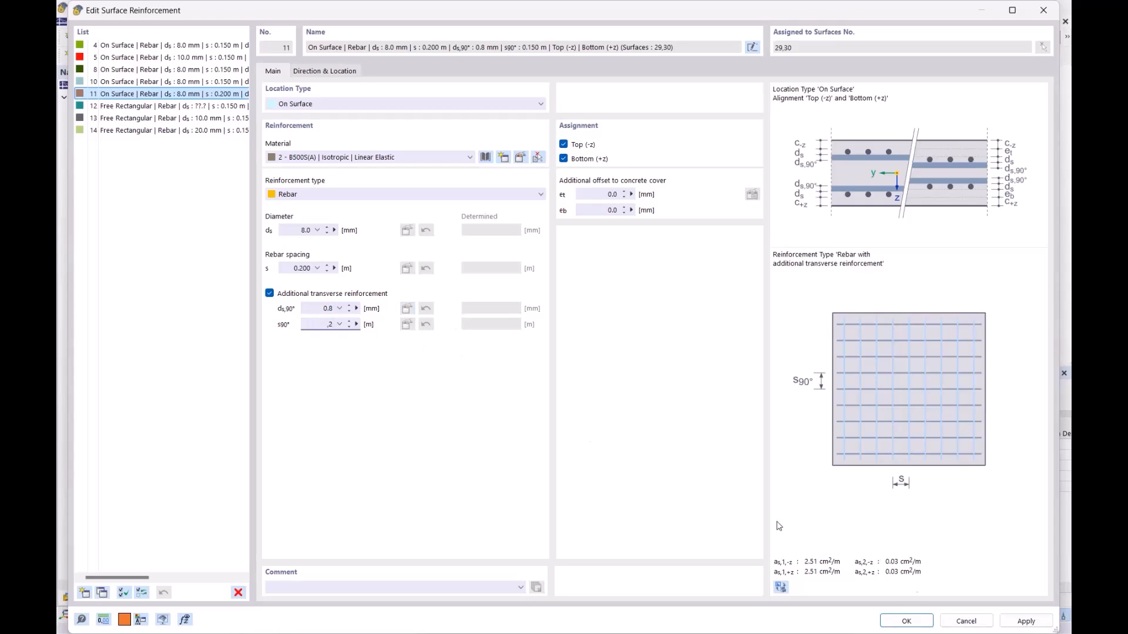
click(906, 621)
click(673, 412)
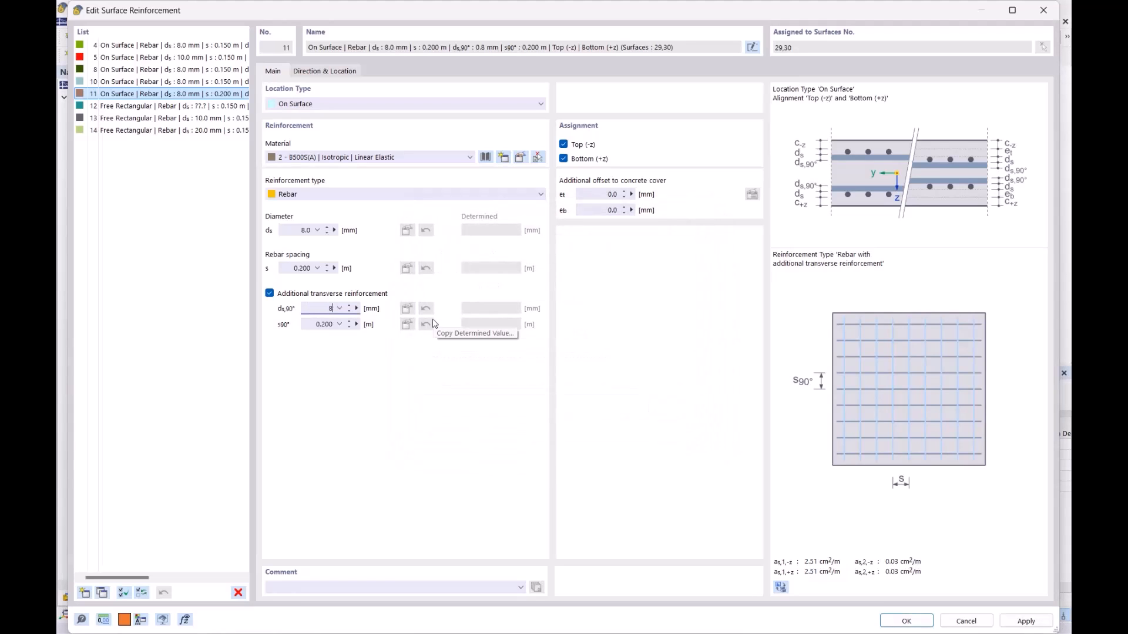
click(906, 621)
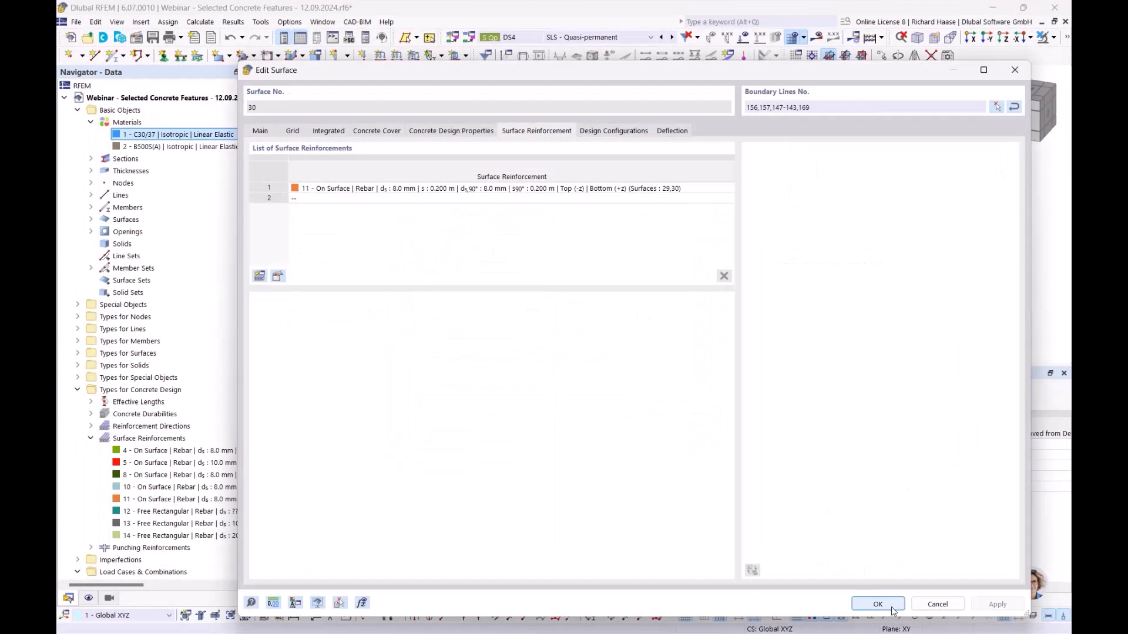
click(884, 604)
Open the Standard serviceability configuration of the concrete design for editing.
middle_drag(867, 290, 745, 292)
scroll(117, 529, down, 12)
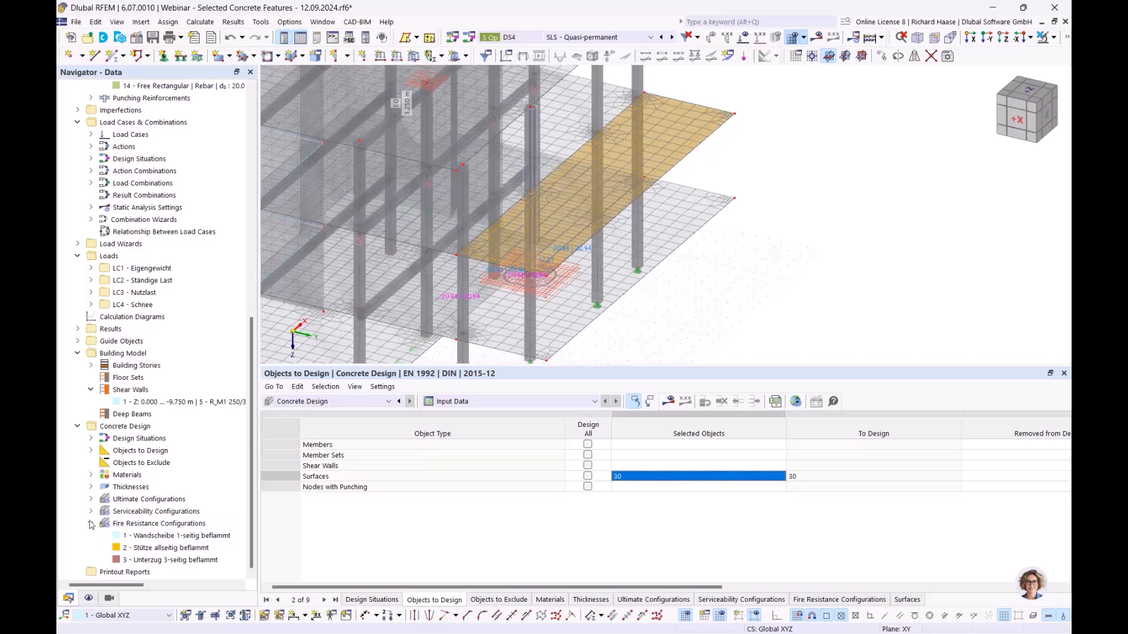
click(90, 524)
click(90, 548)
double_click(135, 560)
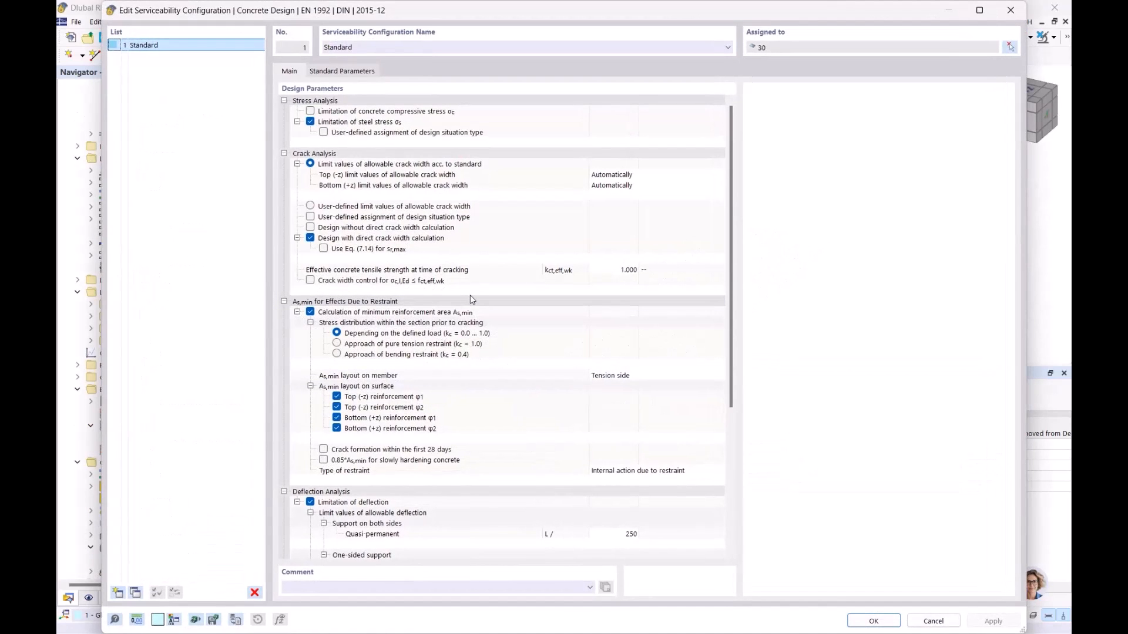
Enable user-defined assignment of design situation type for the steel stress limitation and examine the Quasi-Permanent and Frequent options.
click(376, 122)
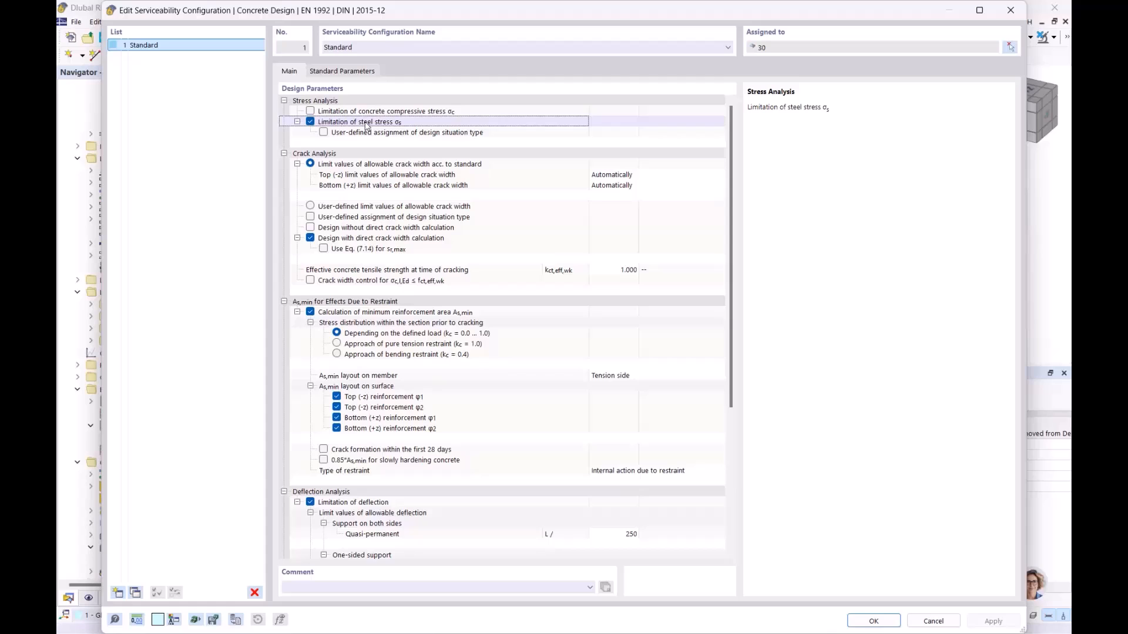
click(324, 134)
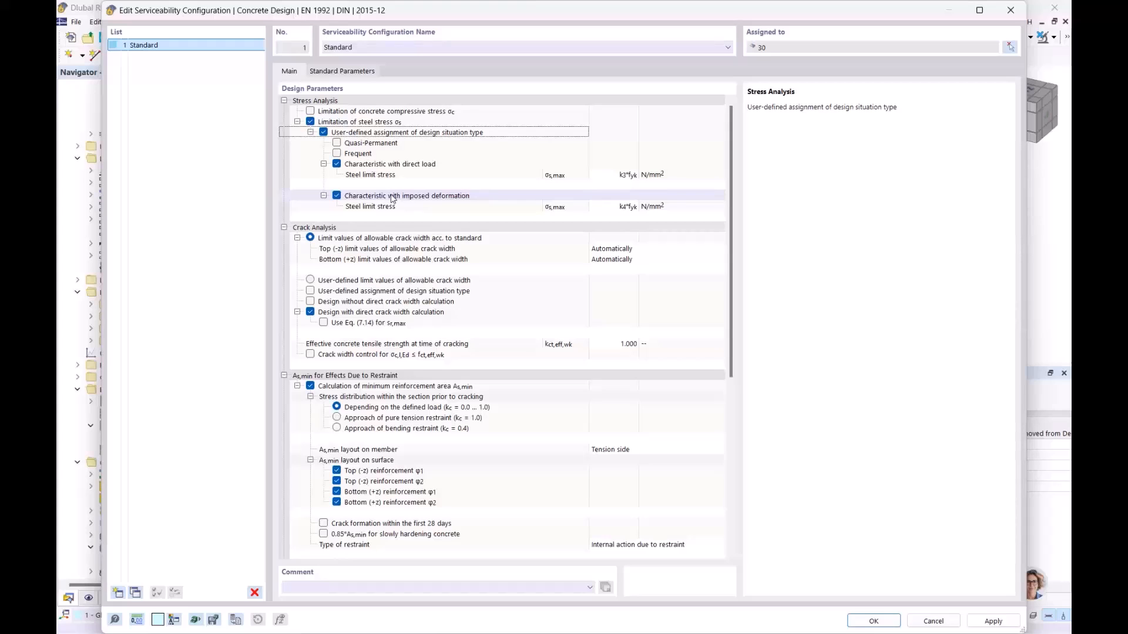
click(382, 145)
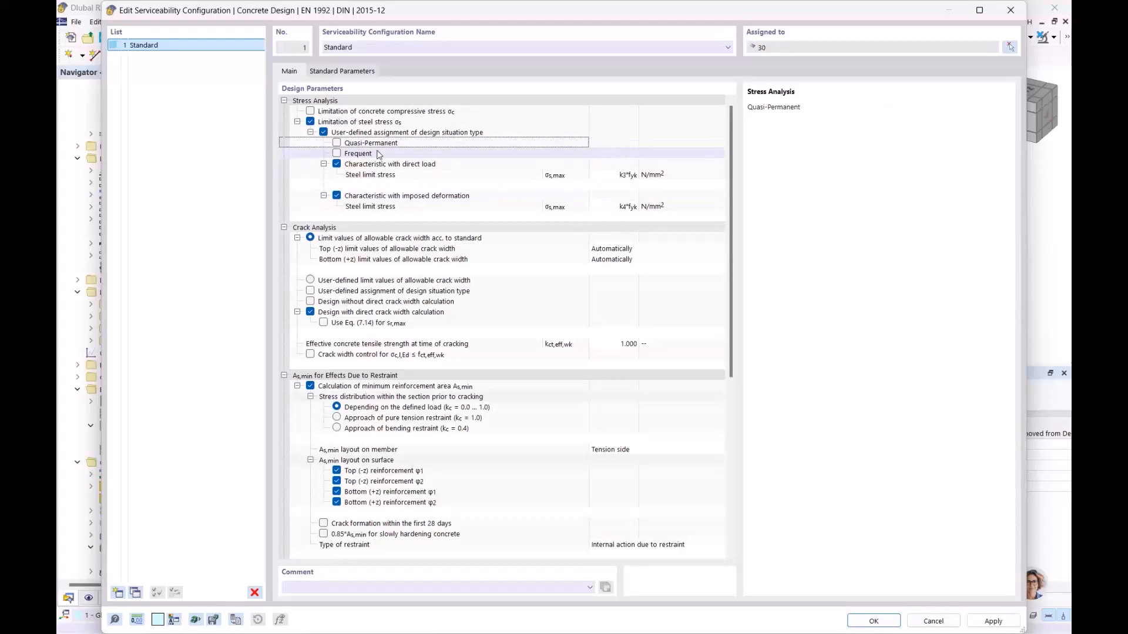
click(378, 154)
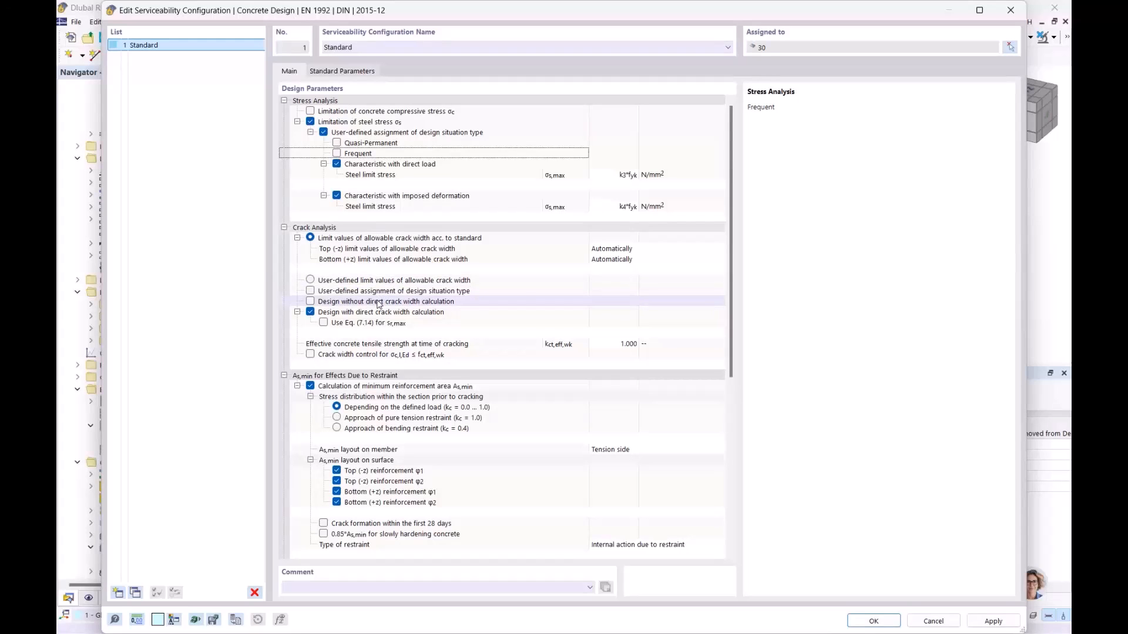
Try the user-defined assignment of design situation type for the crack analysis and switch it back off.
click(312, 293)
click(310, 291)
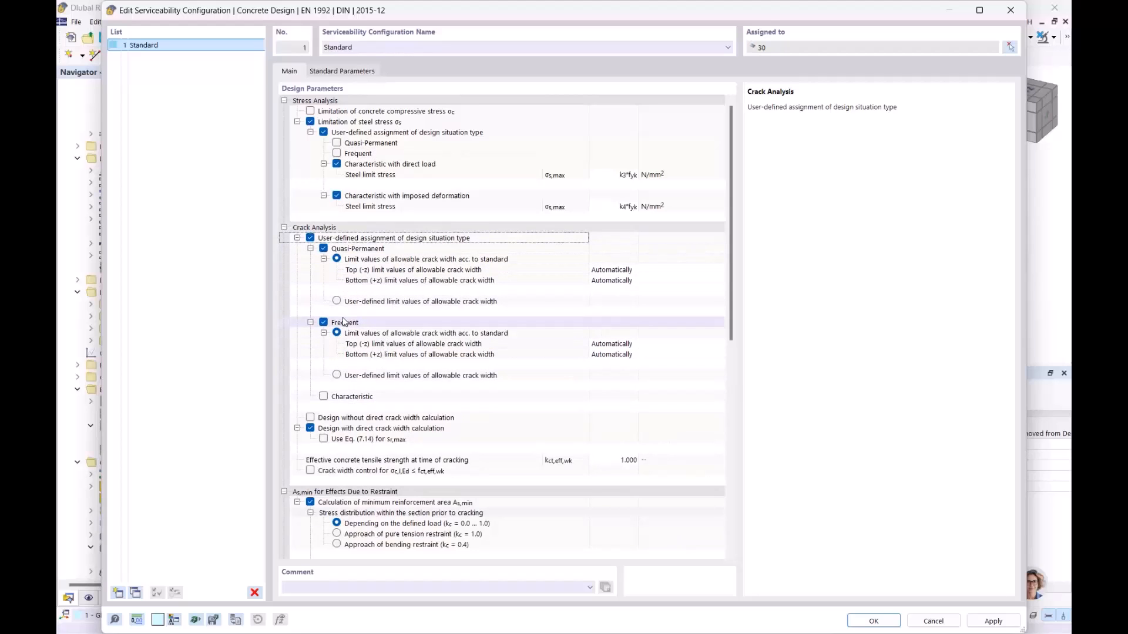
click(310, 238)
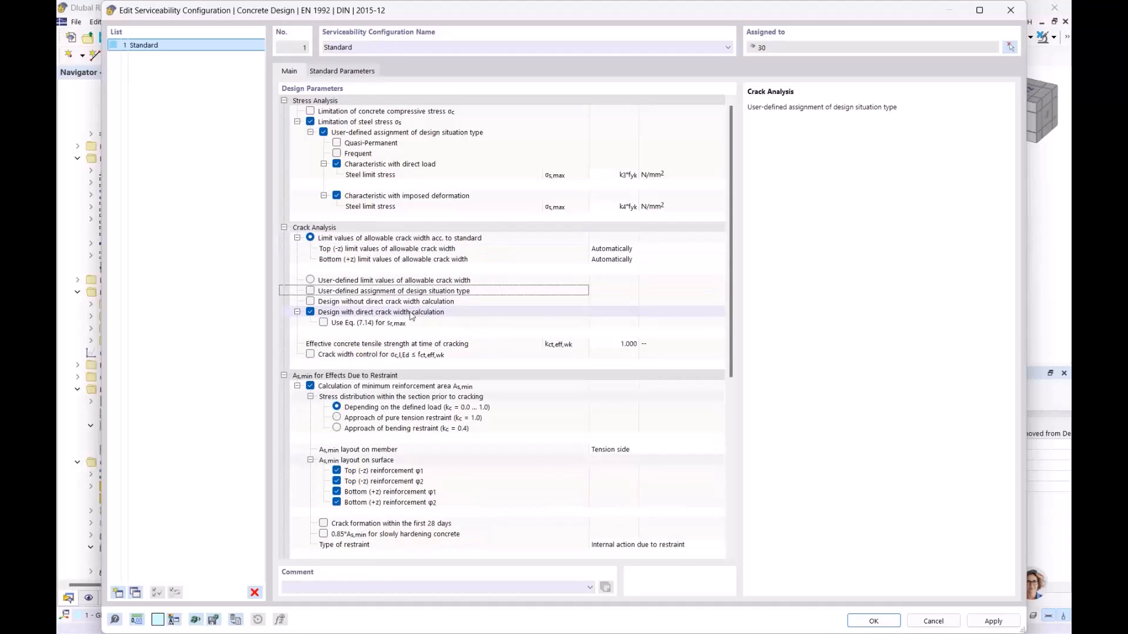
Try the user-defined design situation assignment for the deflection analysis, examine its Frequent and Characteristic options, and switch it back off.
scroll(434, 286, down, 3)
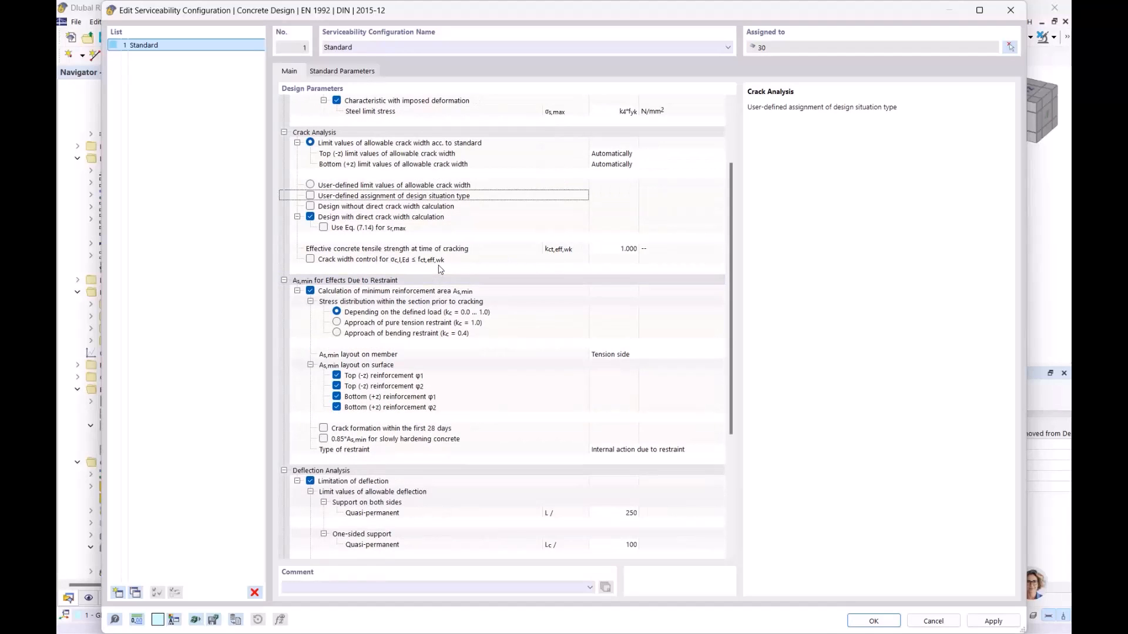
scroll(440, 269, down, 4)
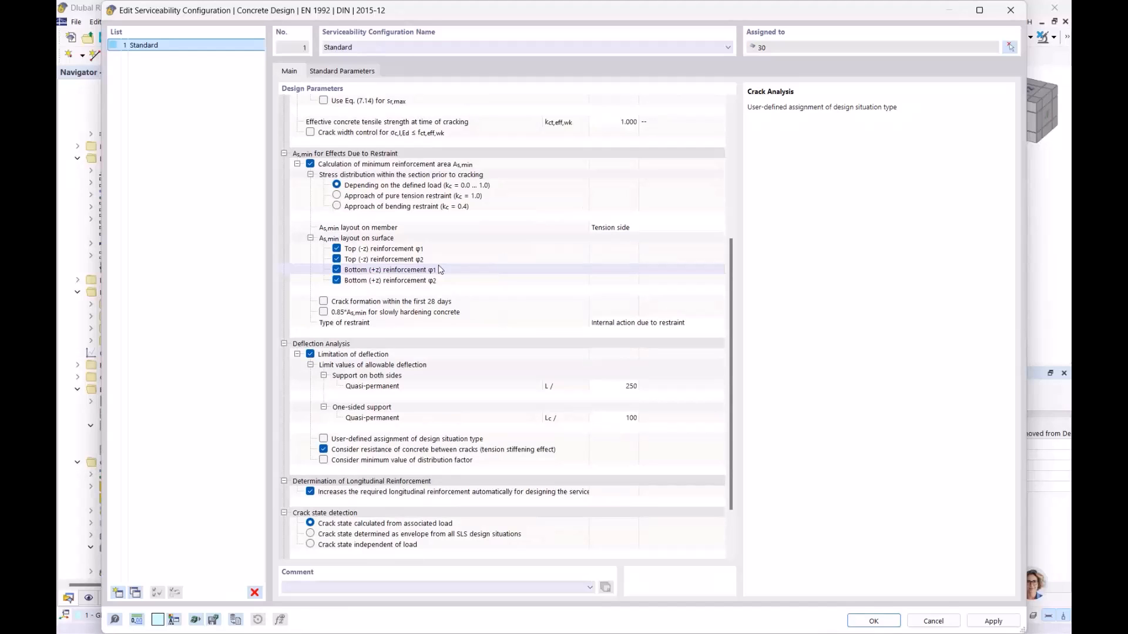
scroll(440, 269, down, 1)
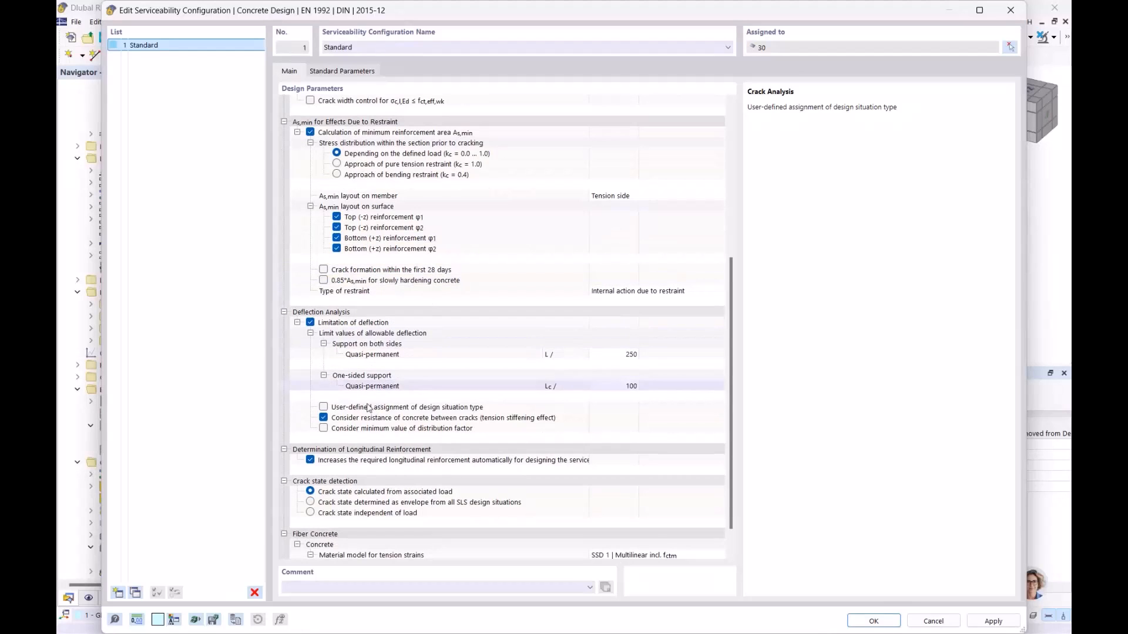
click(323, 407)
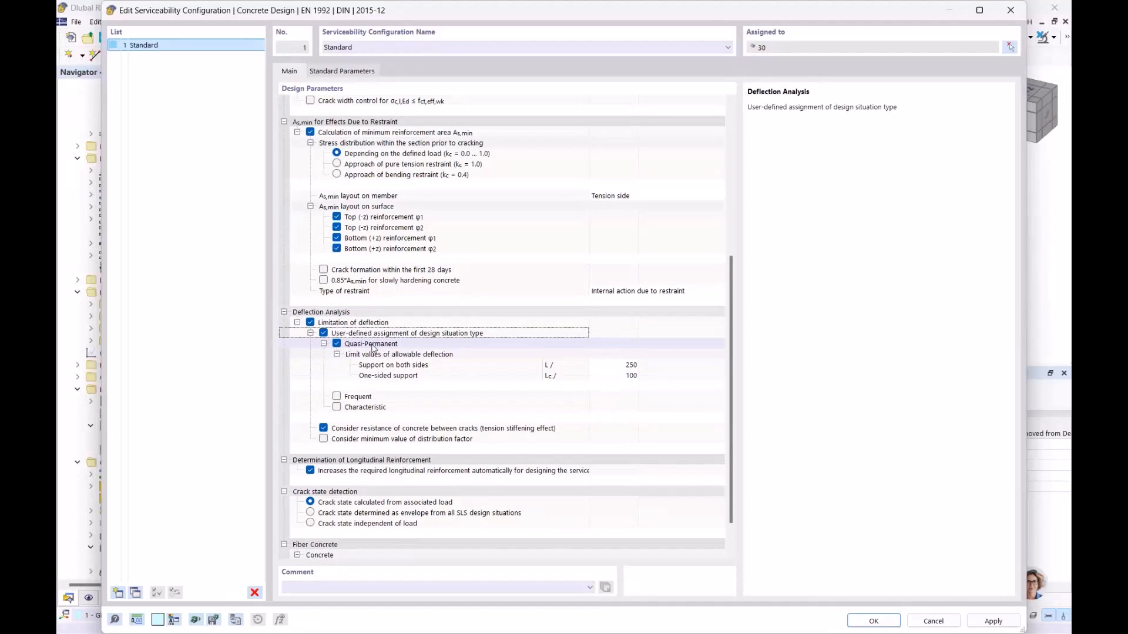
click(358, 398)
click(360, 409)
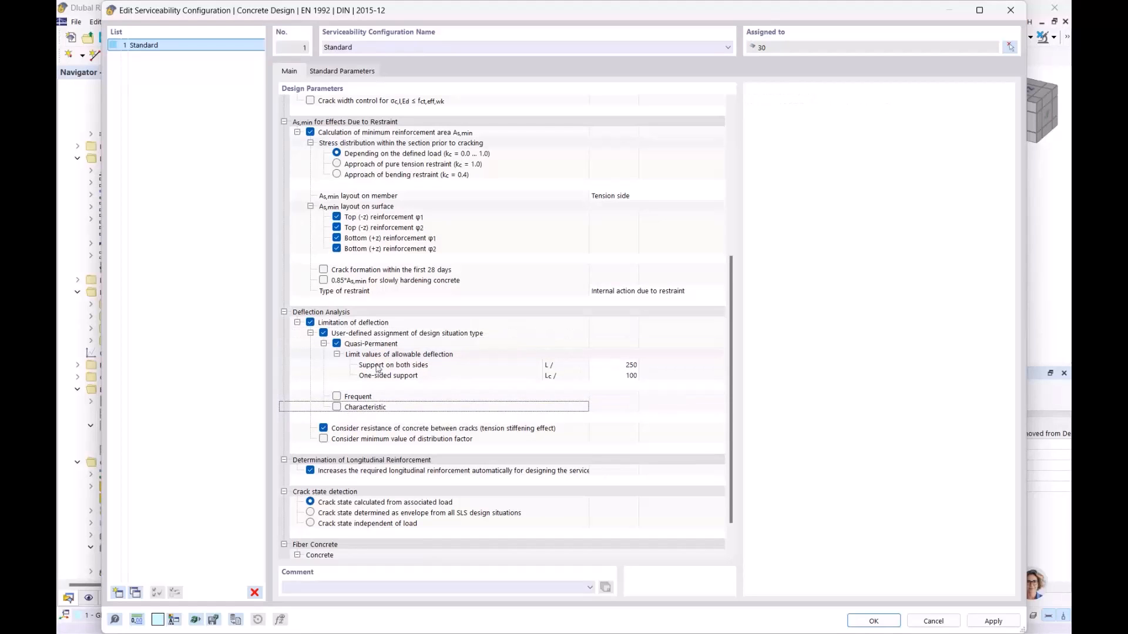
click(324, 333)
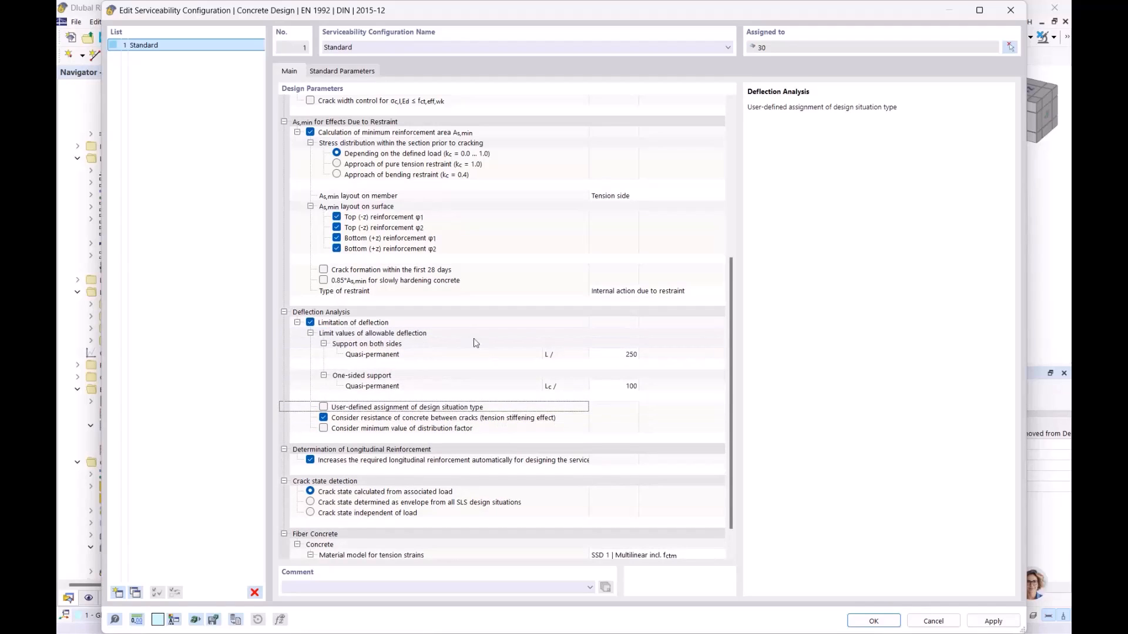
Check the automatic longitudinal reinforcement increase option and disable the user-defined design situation assignment for the steel stress limitation.
scroll(470, 340, down, 1)
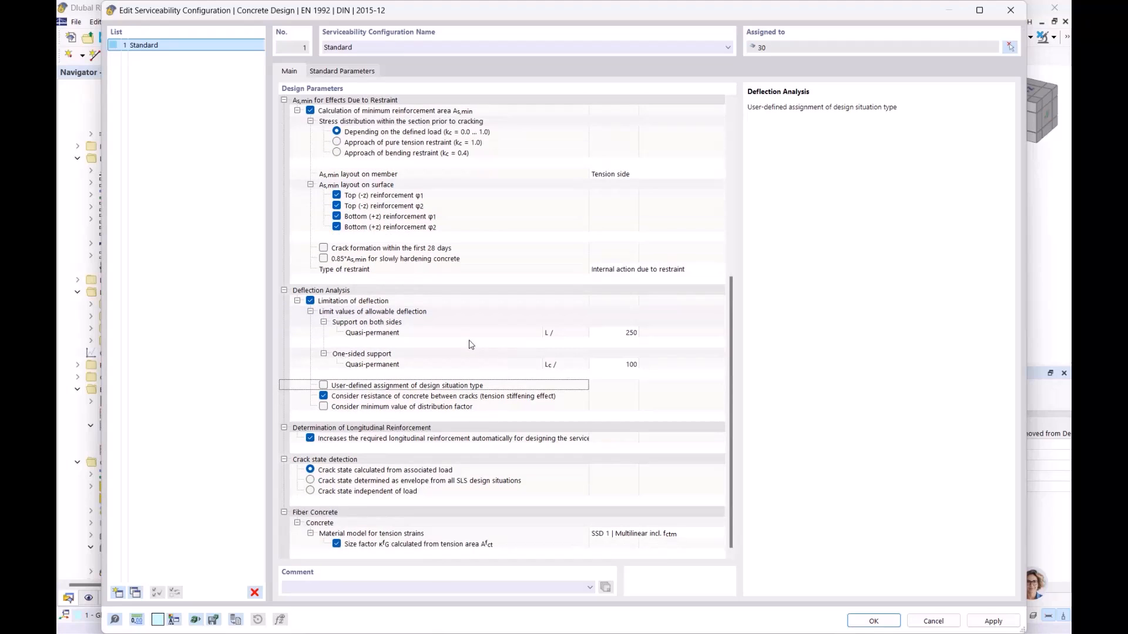
click(310, 439)
scroll(454, 417, up, 6)
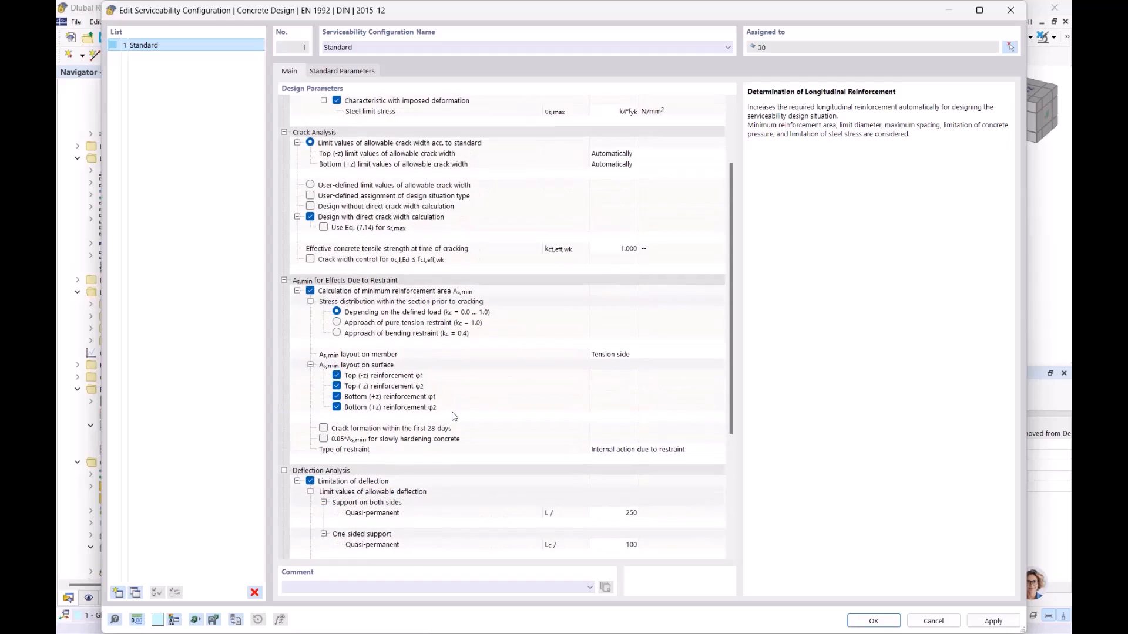
scroll(454, 417, up, 3)
click(348, 124)
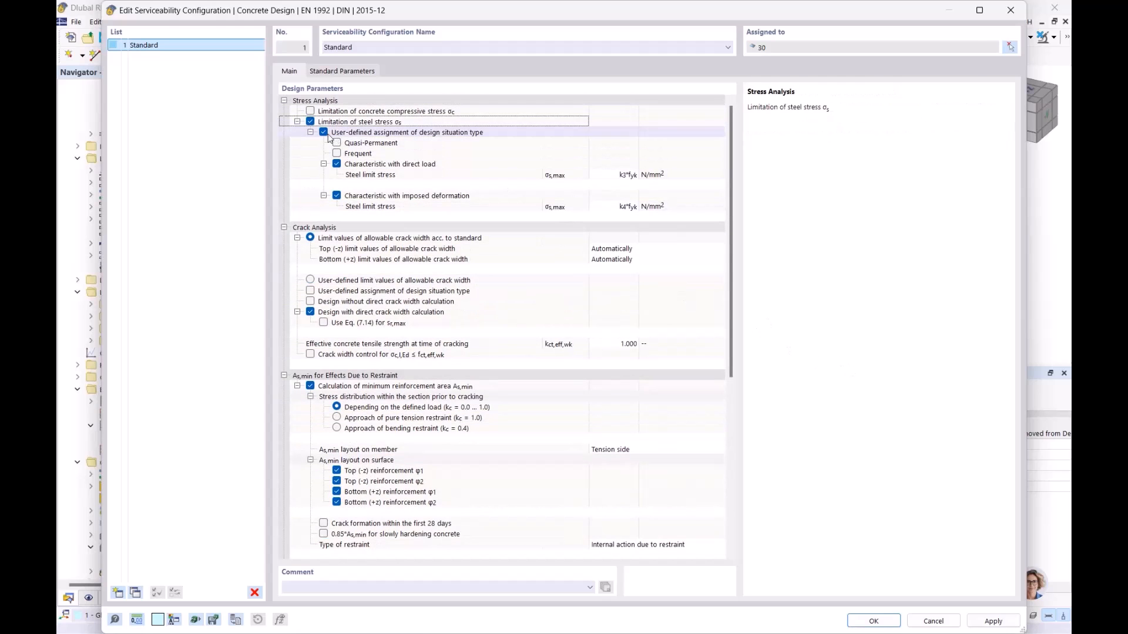
click(324, 132)
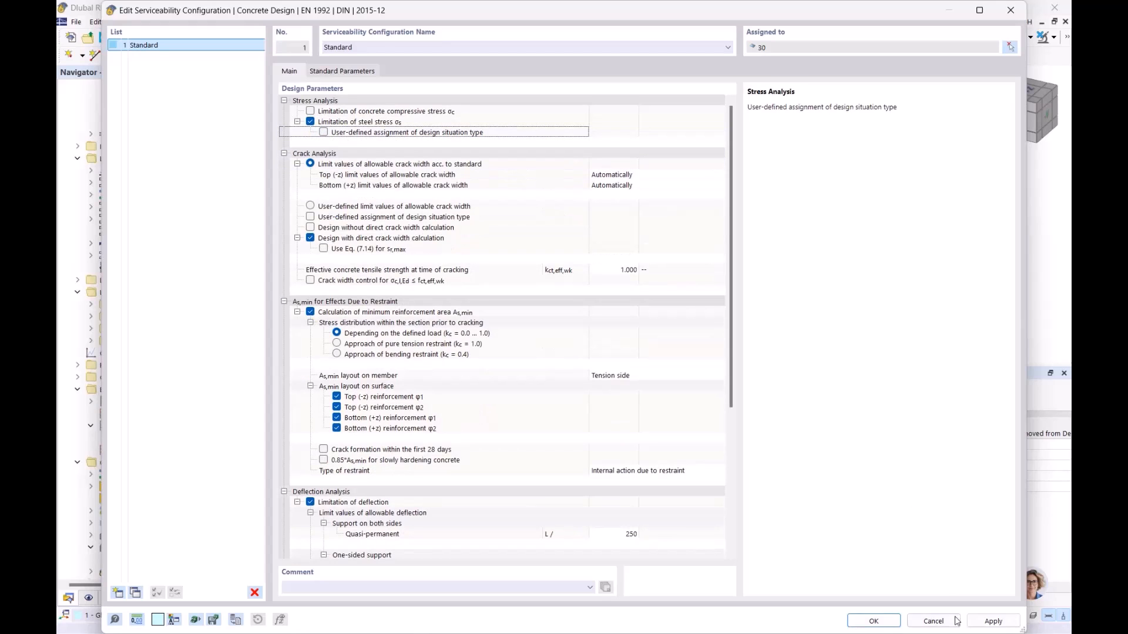
Accept the serviceability configuration and request the concrete design results for surface 30.
click(874, 621)
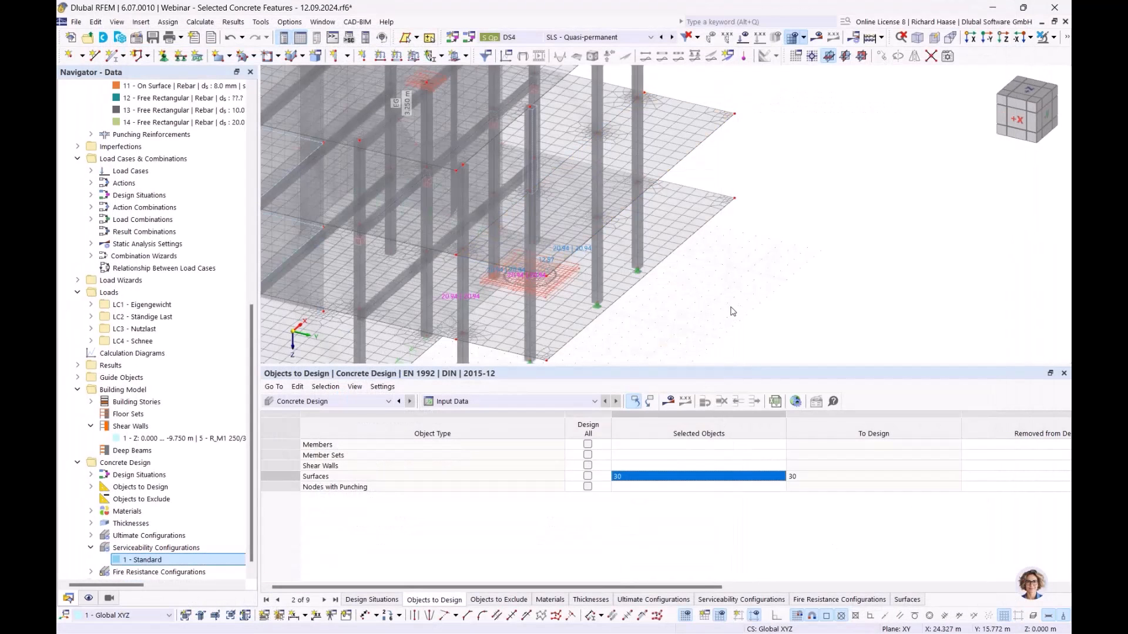
click(668, 402)
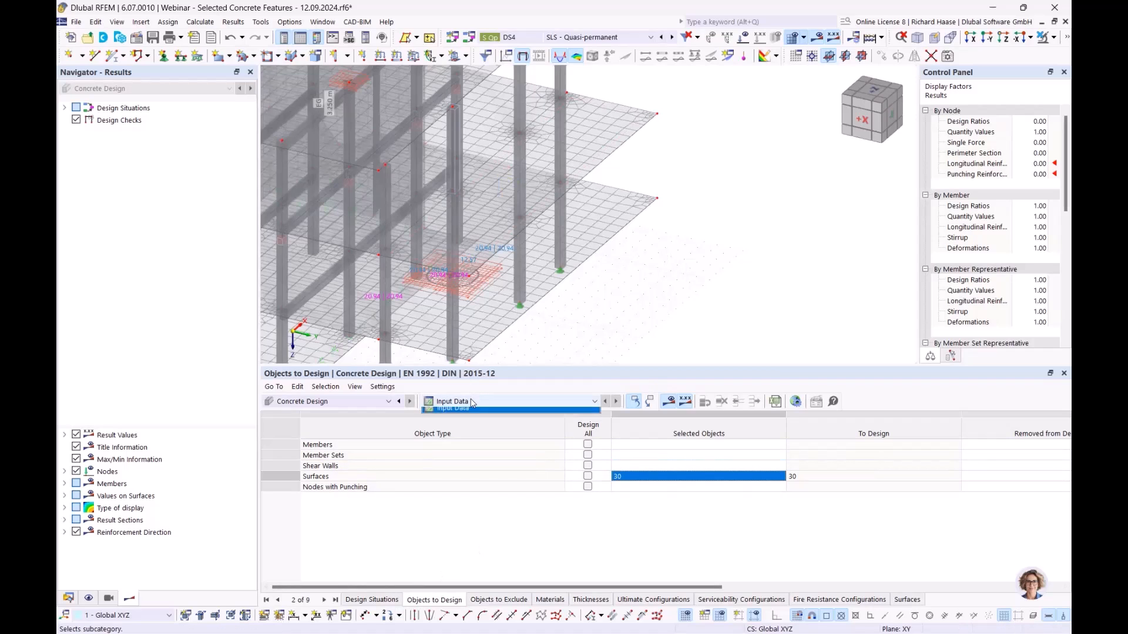
scroll(718, 303, down, 1)
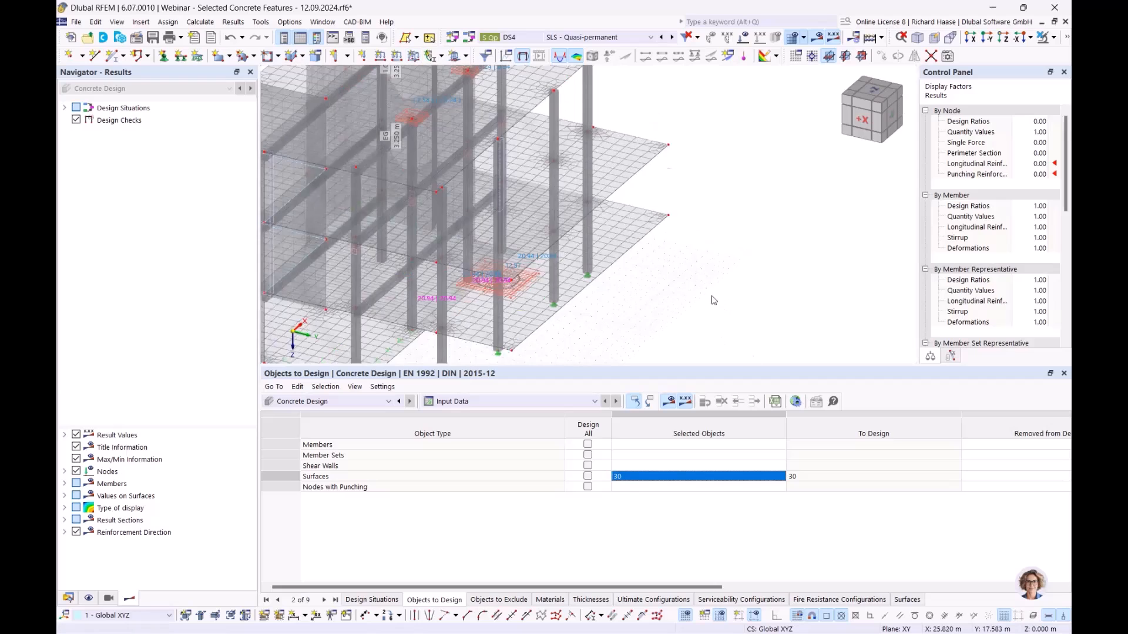
scroll(718, 303, down, 2)
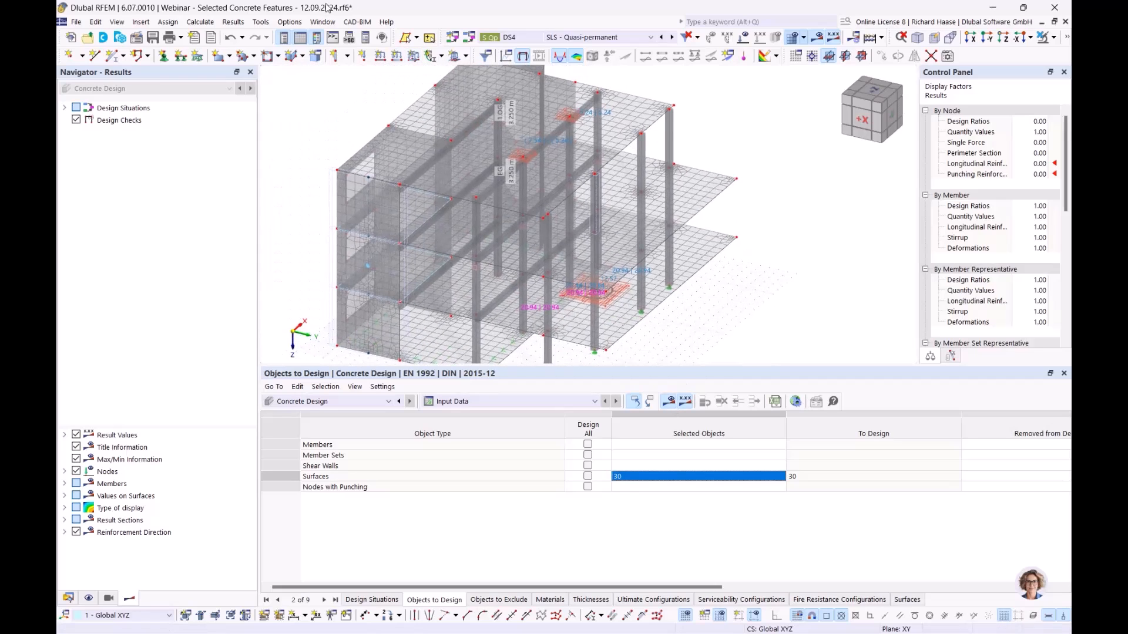
Delete the finite element mesh together with the existing results.
click(200, 22)
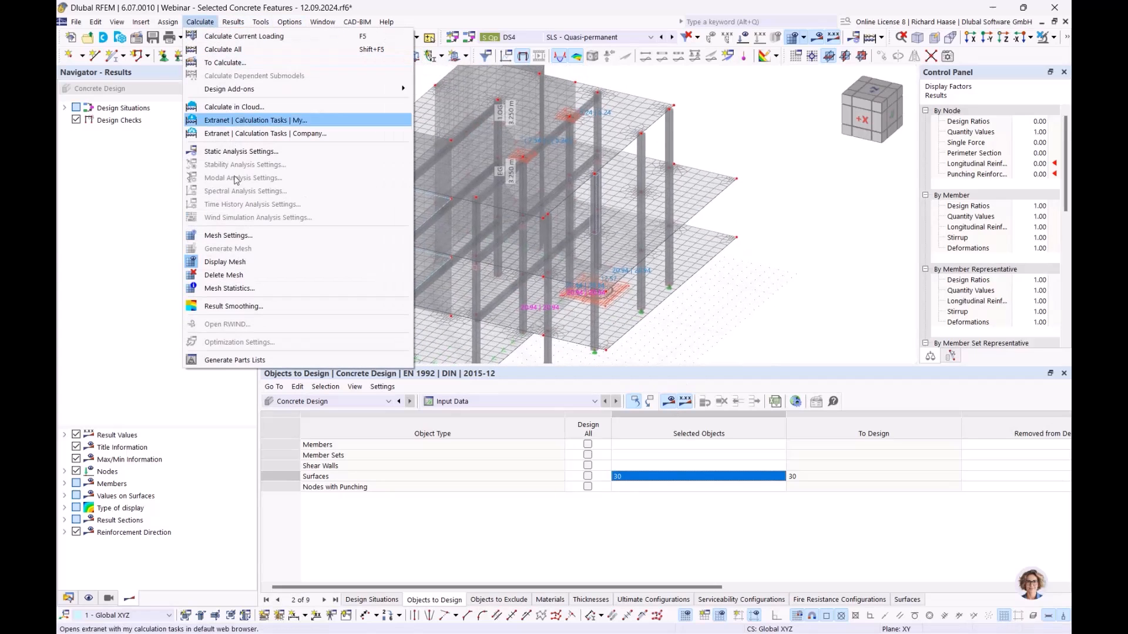
click(240, 278)
click(620, 379)
click(669, 402)
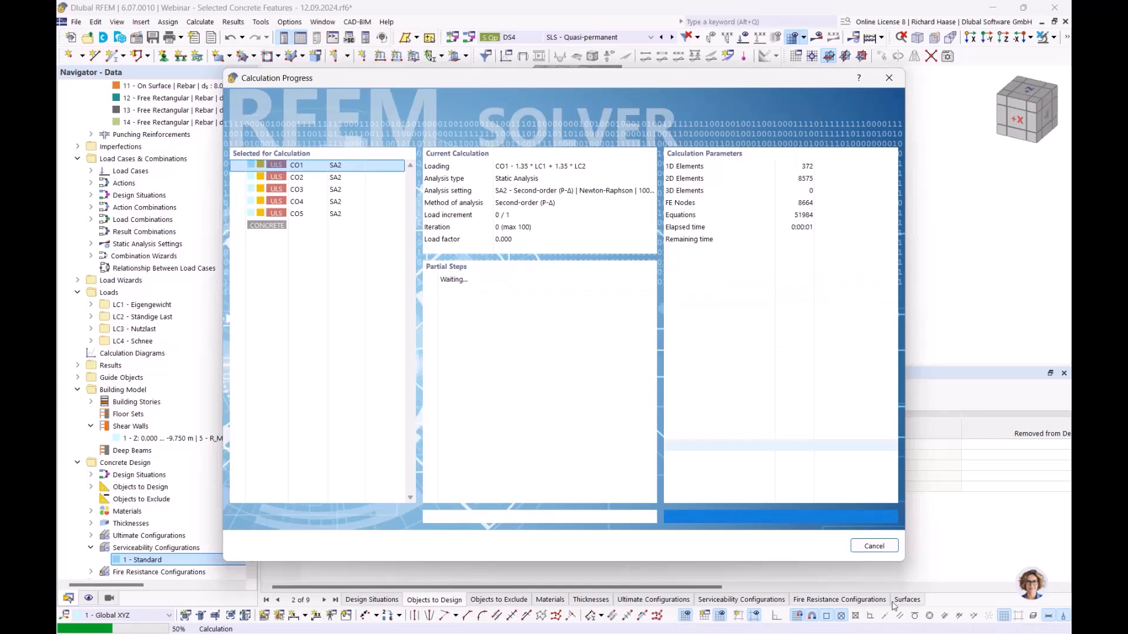
click(873, 545)
click(560, 380)
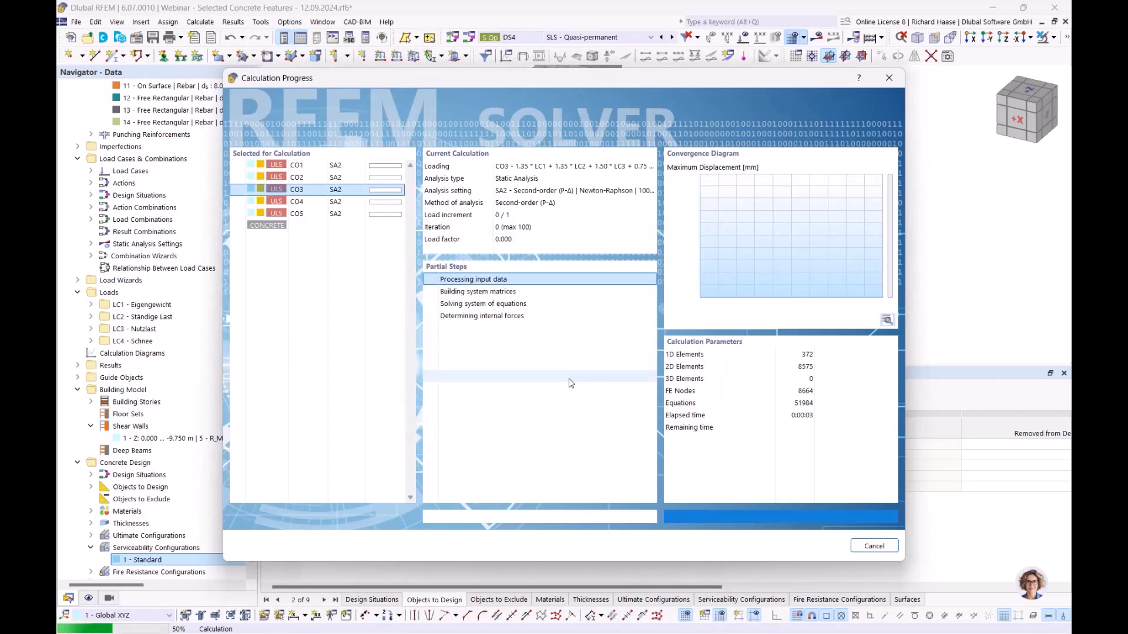
click(679, 379)
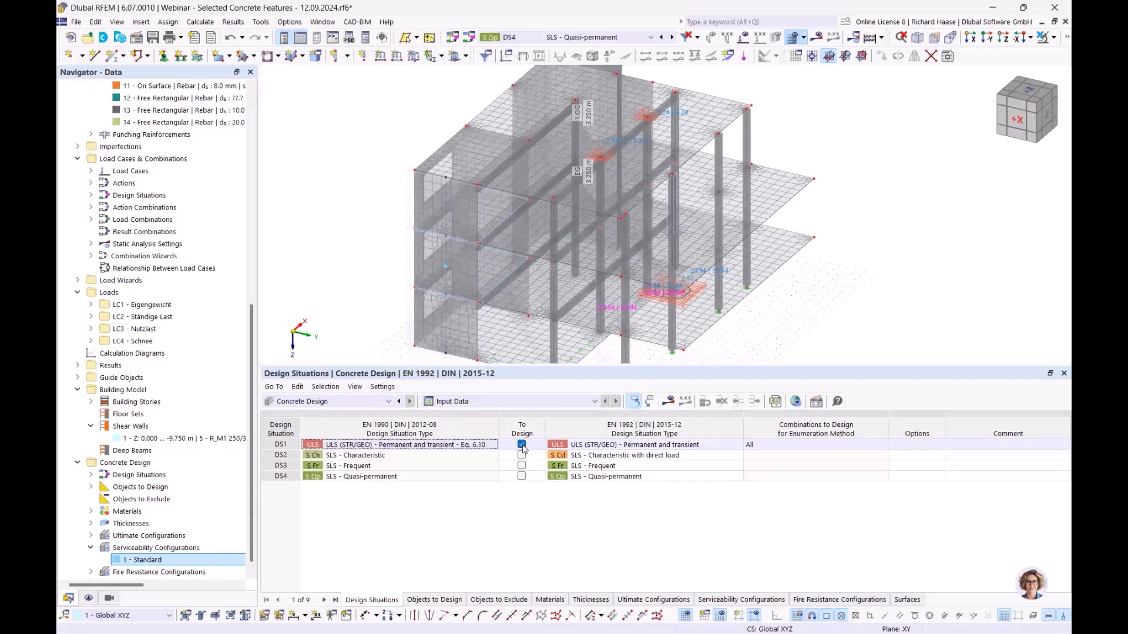
Exclude ULS design situation DS1 from the concrete design and include the SLS situations DS2, DS3 and DS4.
click(522, 445)
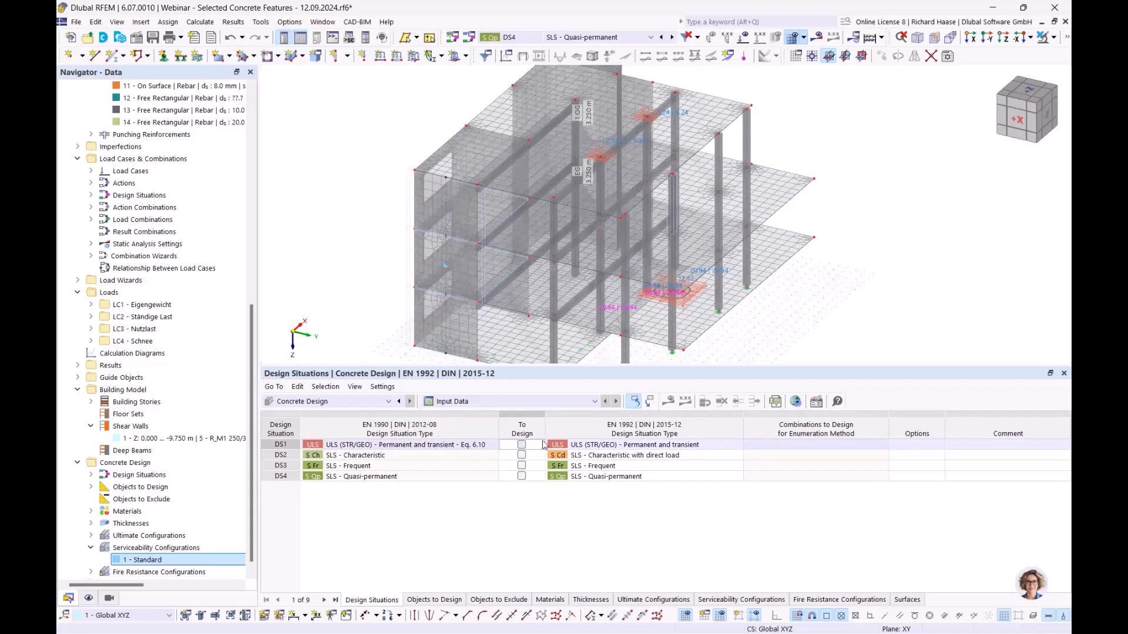
click(522, 455)
click(522, 465)
click(522, 477)
click(523, 477)
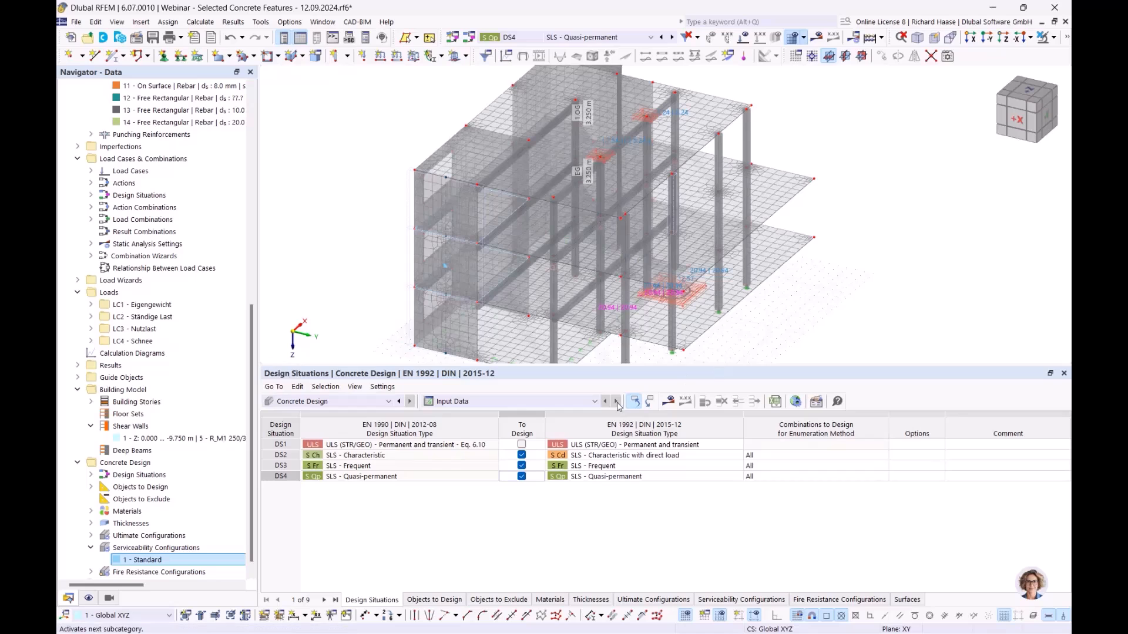
Calculate the concrete design, list the design ratios on surfaces and select the stress limitation in reinforcement check of DS2.
click(670, 403)
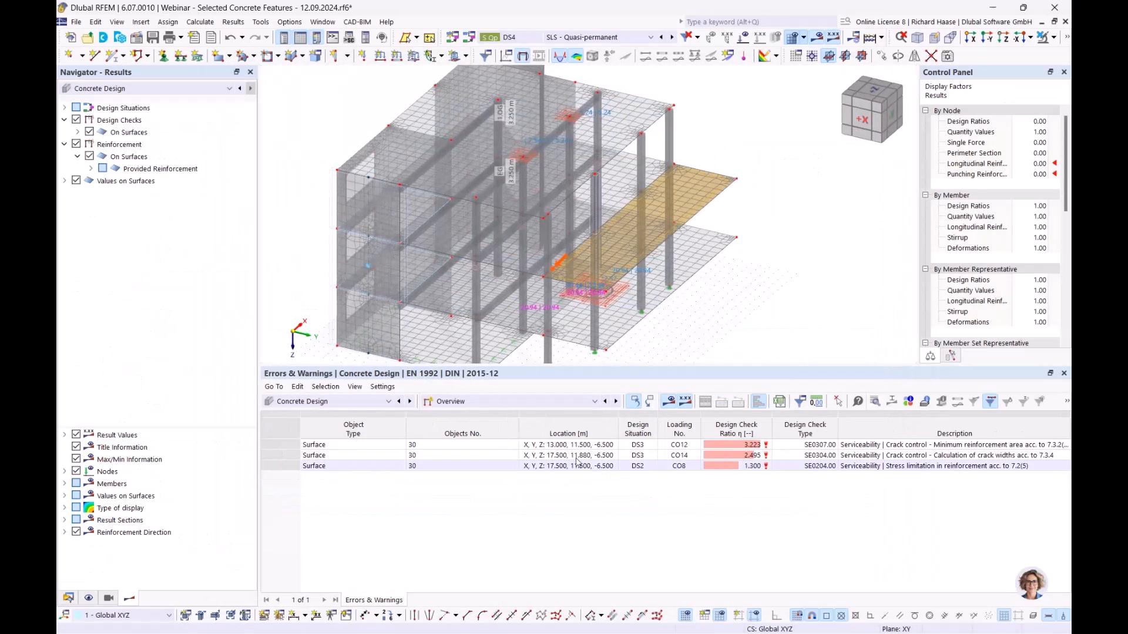
click(496, 402)
click(496, 433)
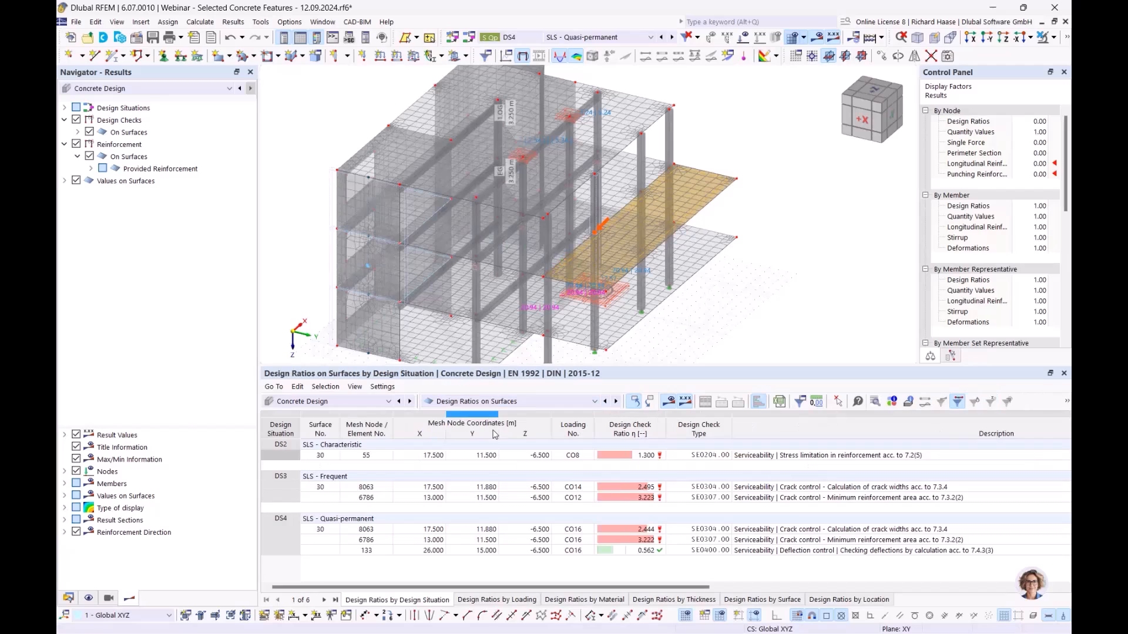
click(792, 459)
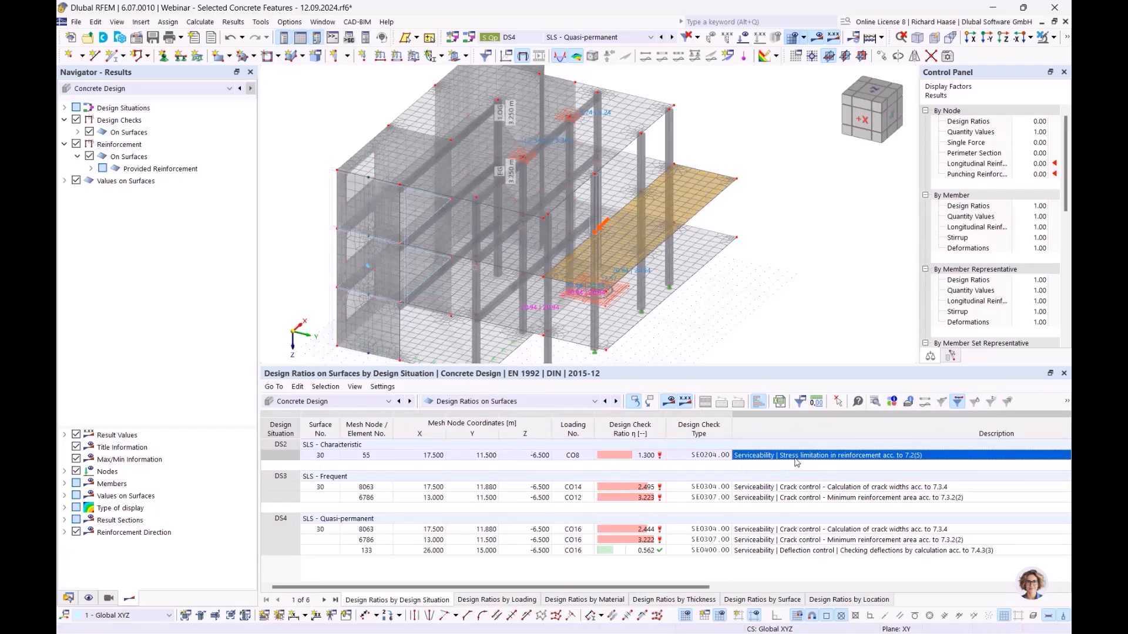
scroll(631, 217, up, 3)
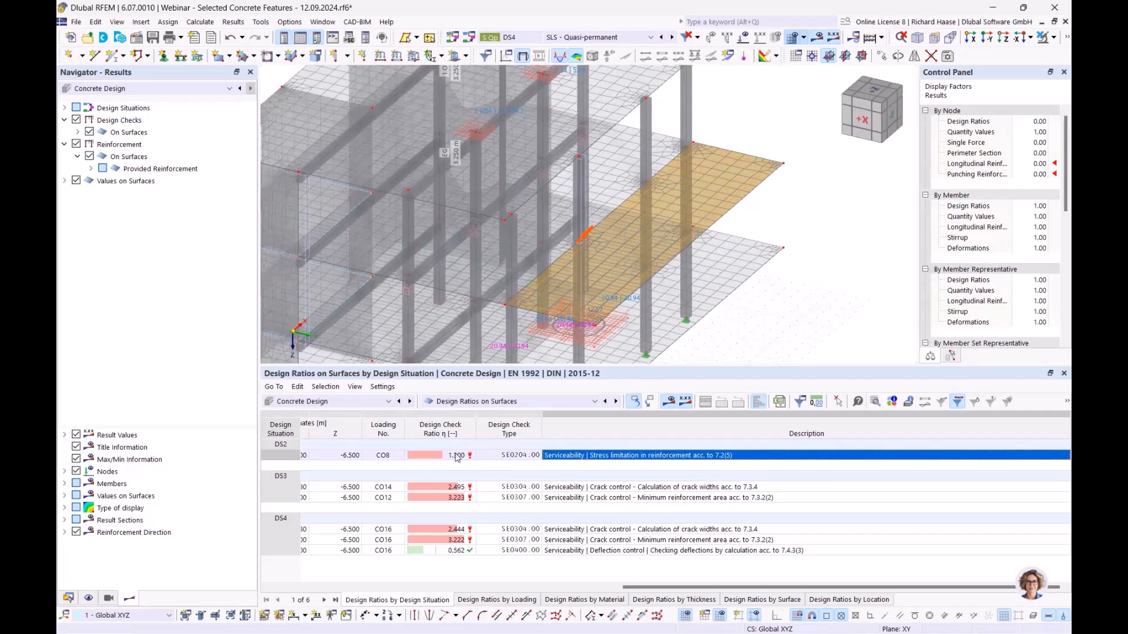
Display the provided longitudinal top reinforcement of surface 30 in both directions, ending with direction 1.
click(148, 170)
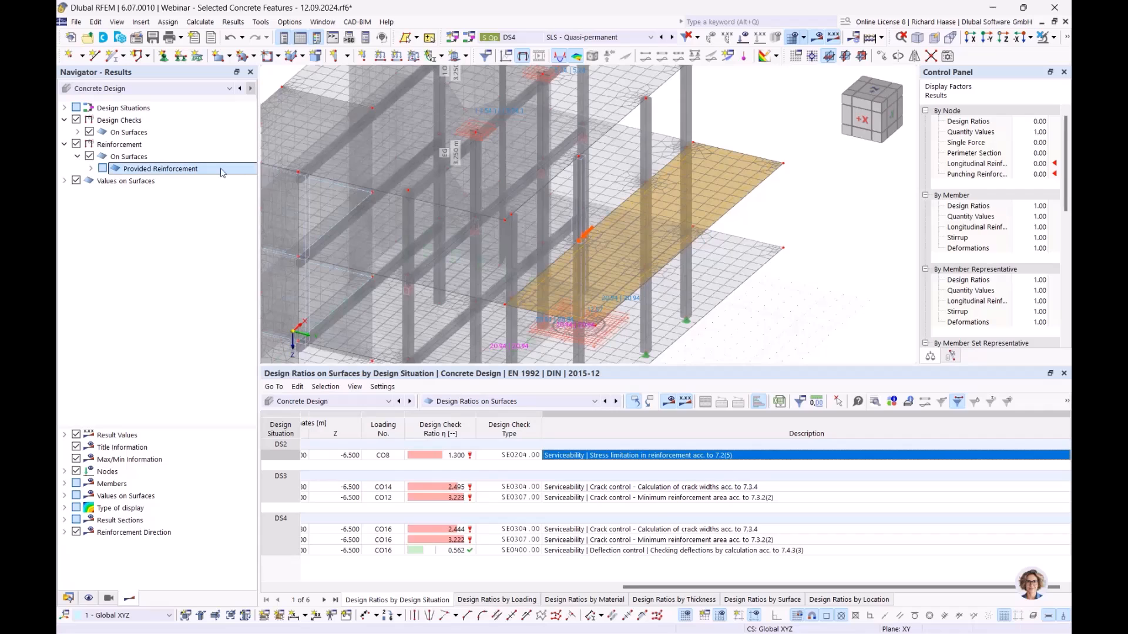
click(91, 169)
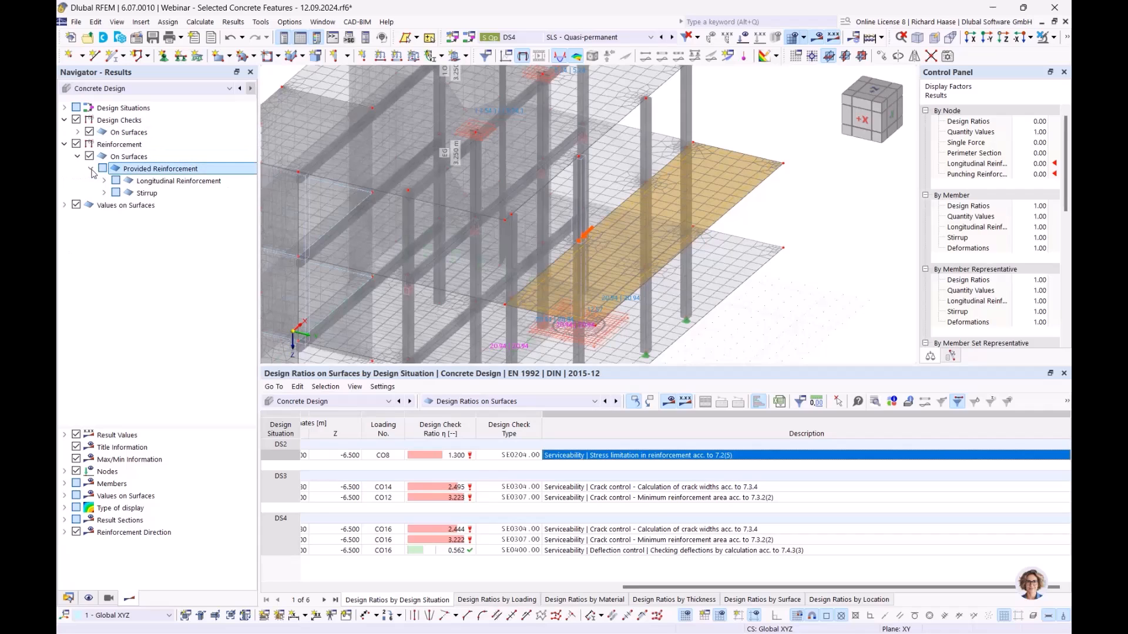
click(104, 182)
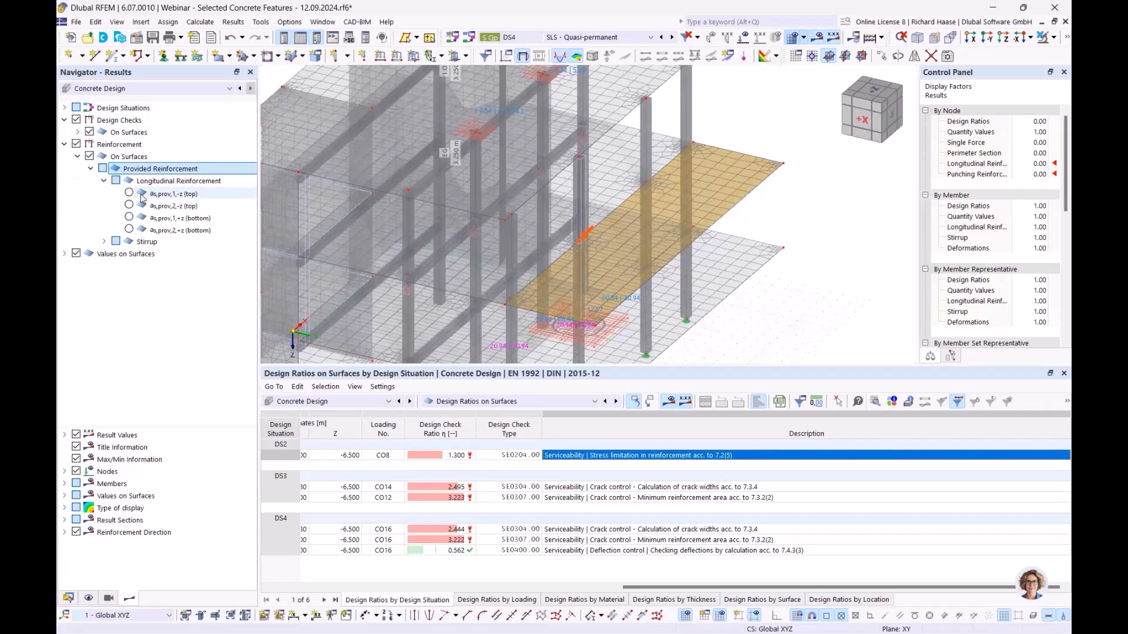
click(130, 193)
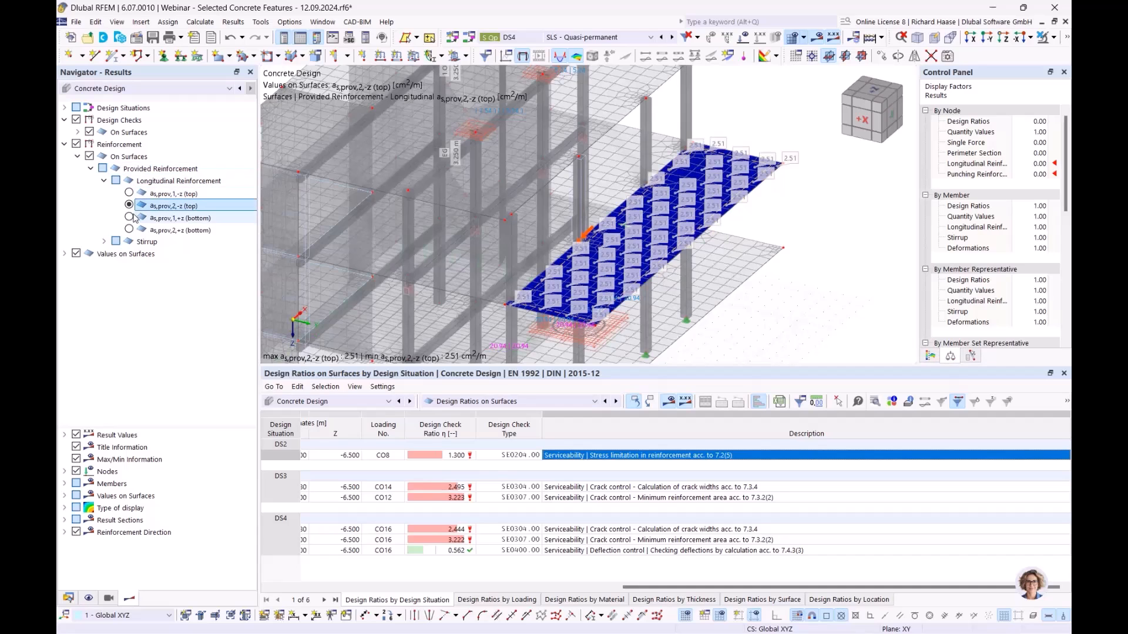
click(104, 181)
click(91, 169)
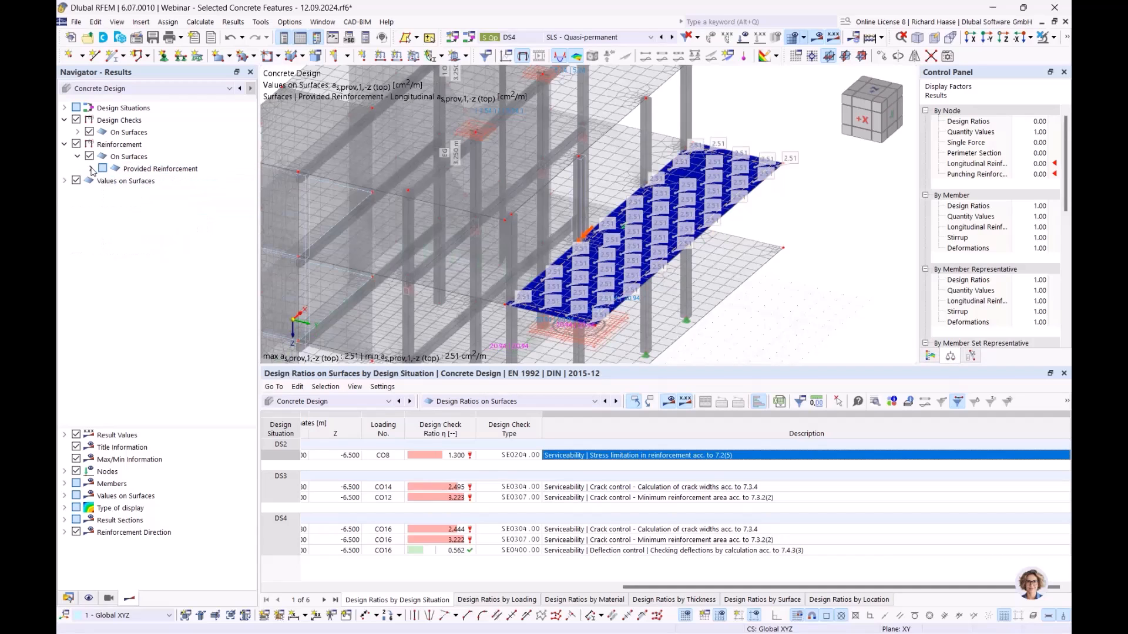
Reopen serviceability configuration 1 and enable the automatic increase of the required longitudinal reinforcement for the serviceability design situation.
click(68, 600)
scroll(171, 545, down, 1)
double_click(158, 547)
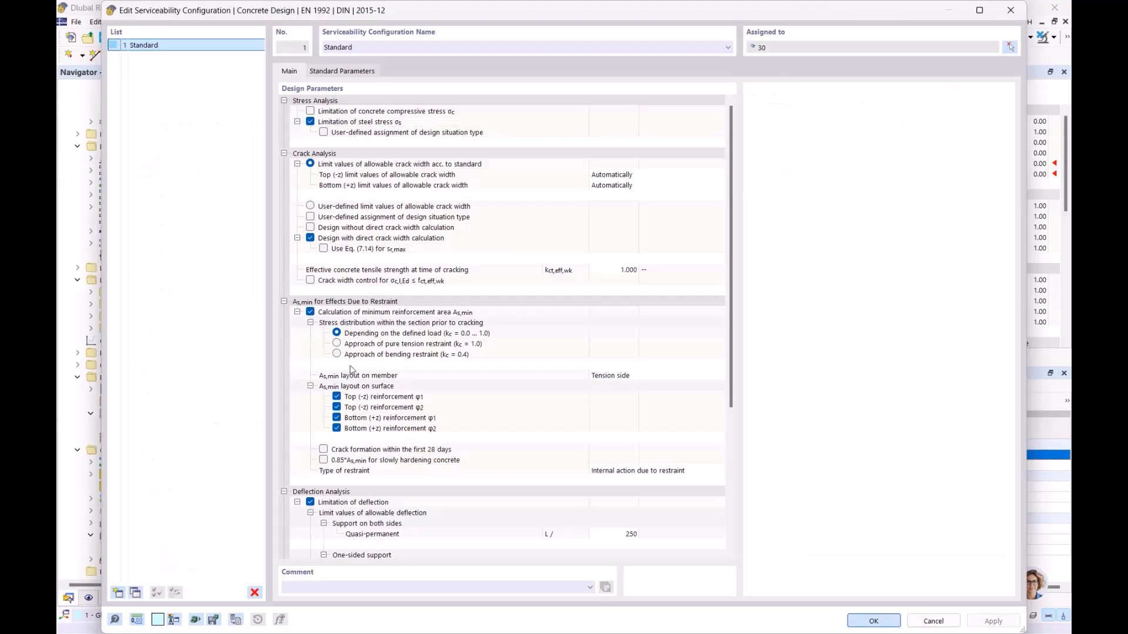
scroll(509, 307, down, 5)
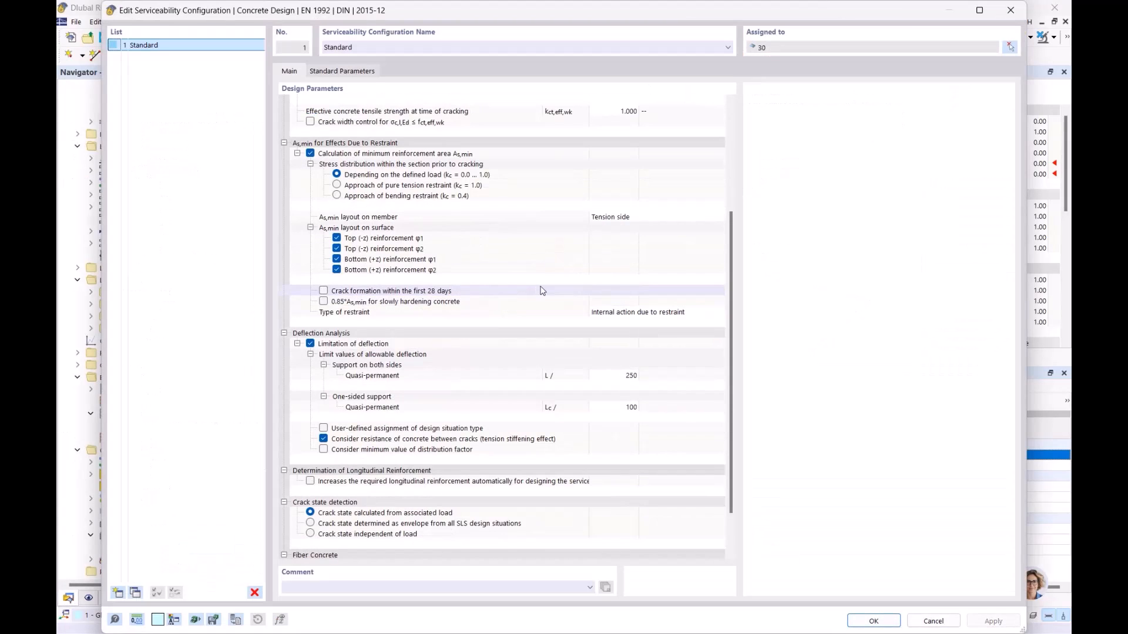
click(527, 482)
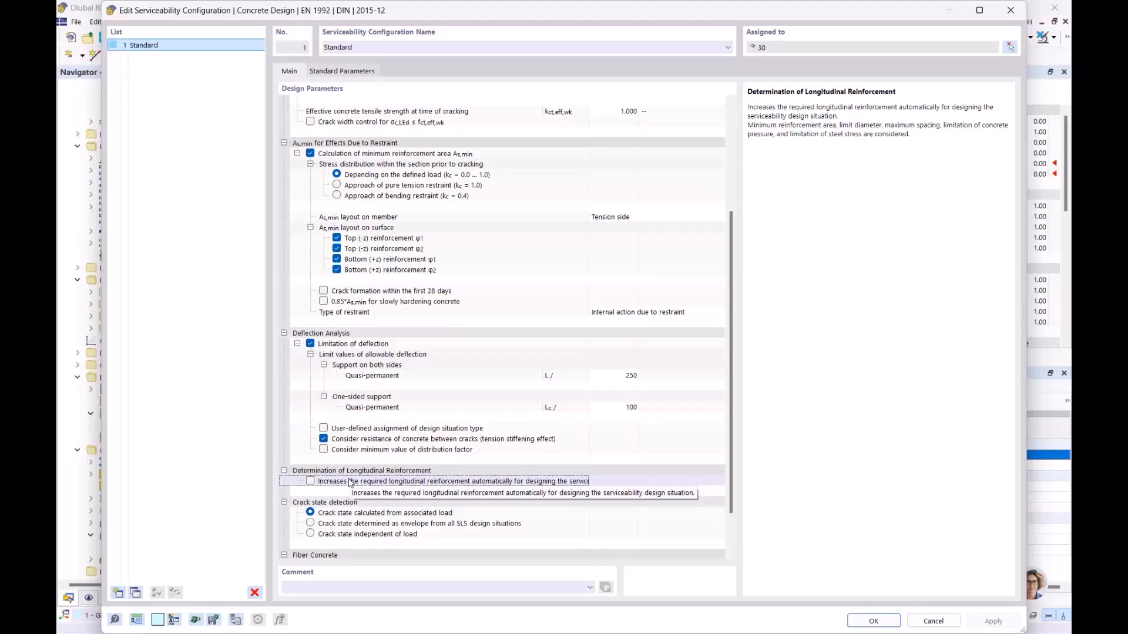
click(310, 482)
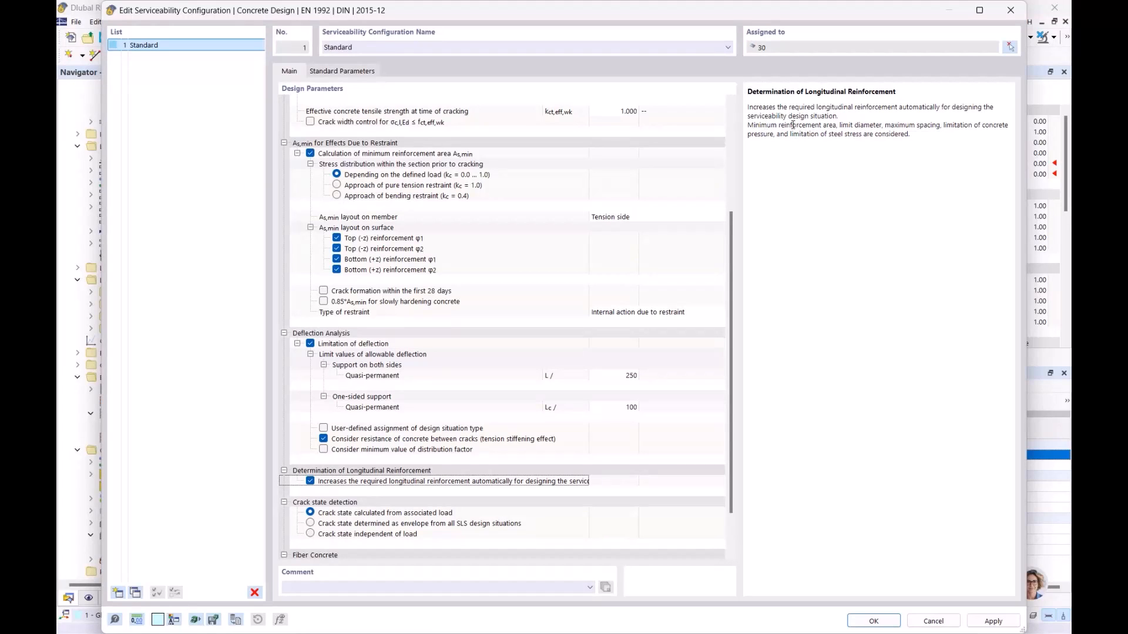
Check the option's description for the limitation of steel stress and apply the configuration, accepting deletion of the Concrete Design results.
drag(768, 126, 859, 131)
click(871, 140)
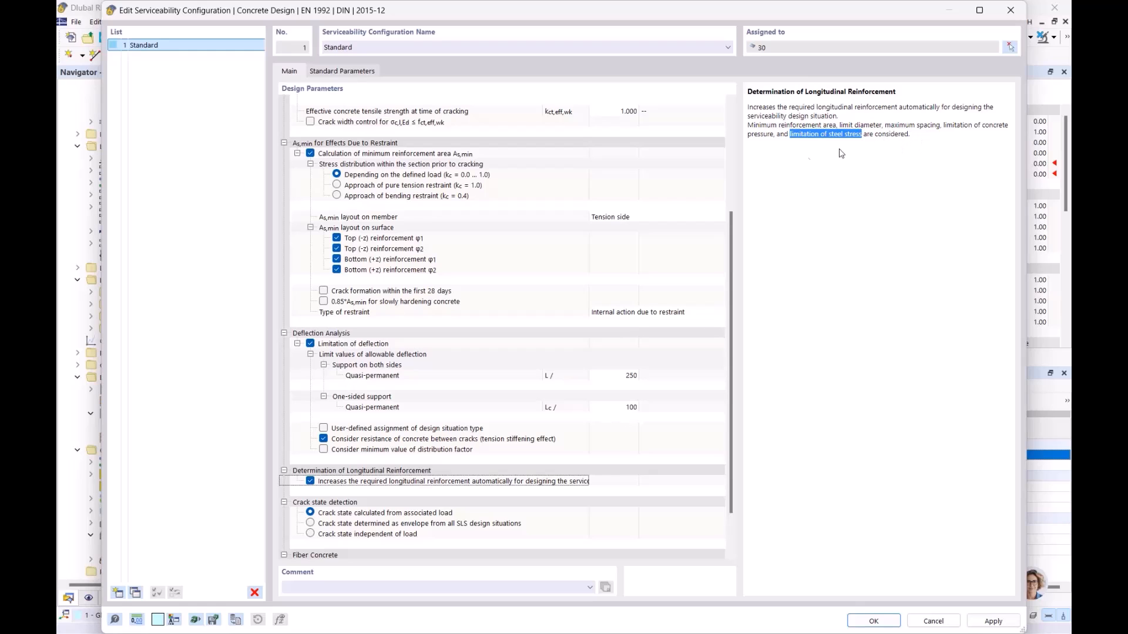
mouse_move(576, 13)
mouse_down()
mouse_move(597, 121)
mouse_move(558, 121)
mouse_move(564, 74)
mouse_move(613, 79)
mouse_move(567, 30)
mouse_up()
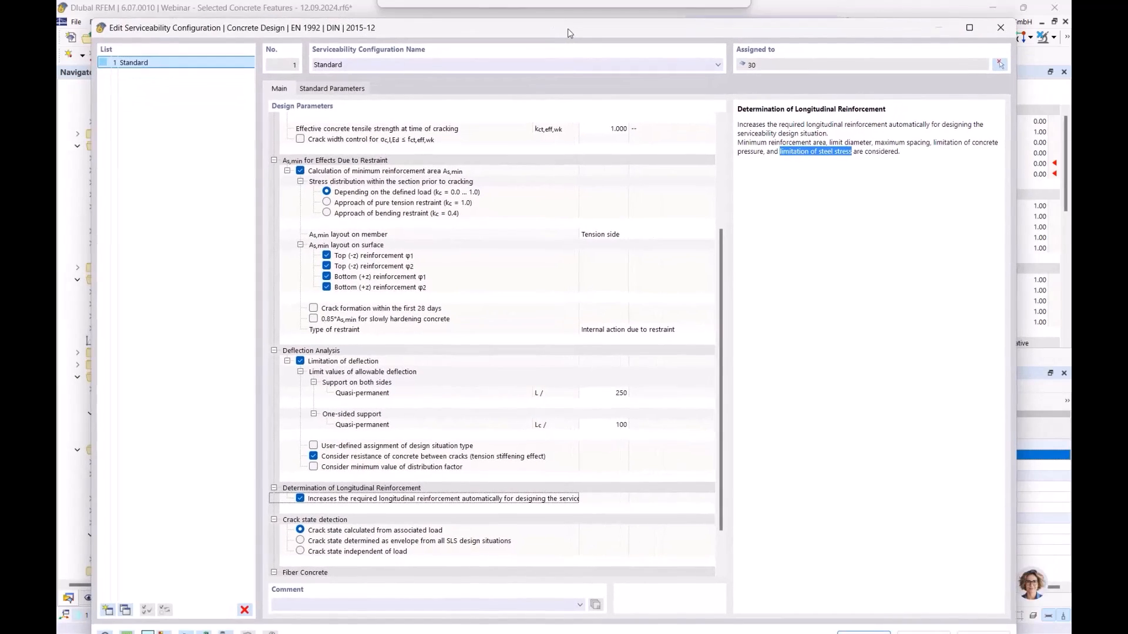
drag(832, 24, 833, 13)
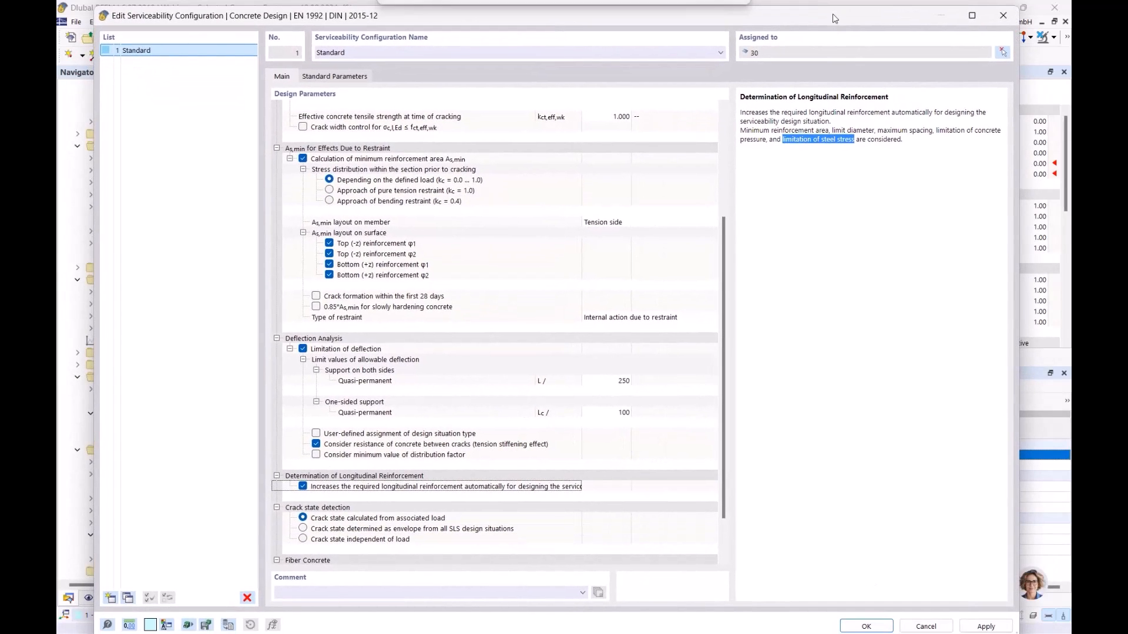
click(867, 625)
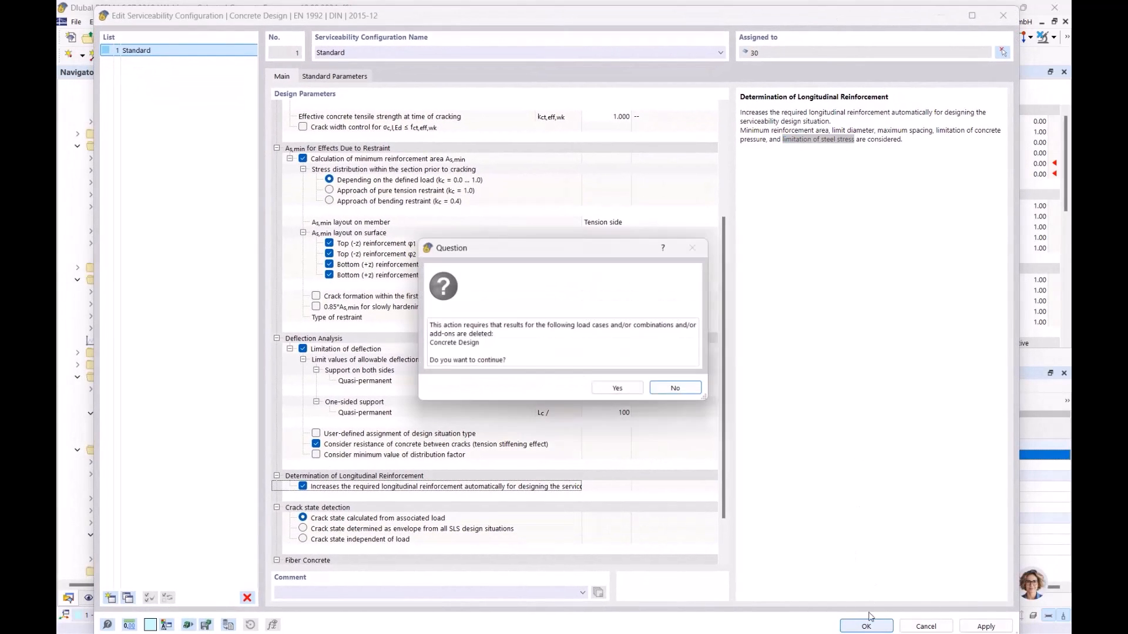
click(618, 388)
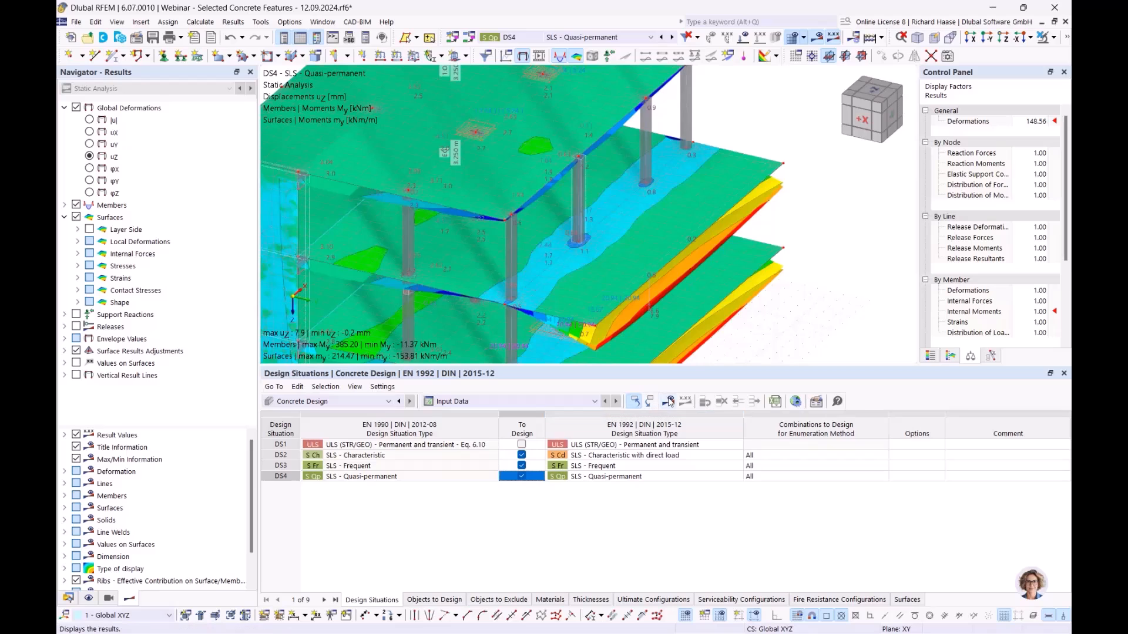
Recalculate the concrete design with the increased reinforcement option and list the design ratios on surfaces again.
click(670, 403)
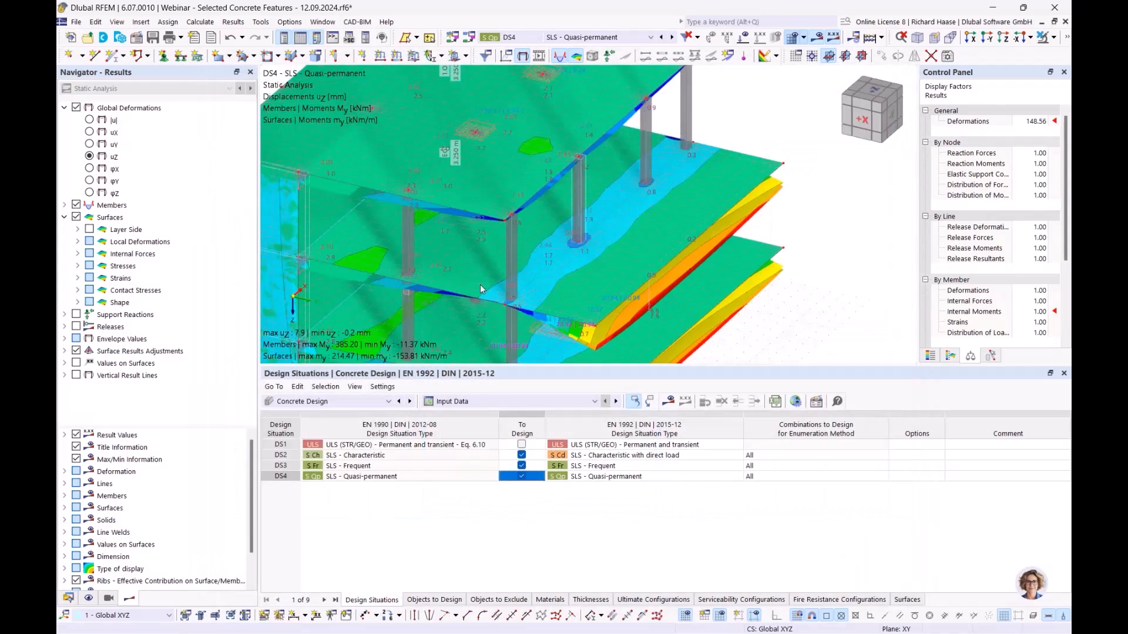
click(486, 402)
click(484, 435)
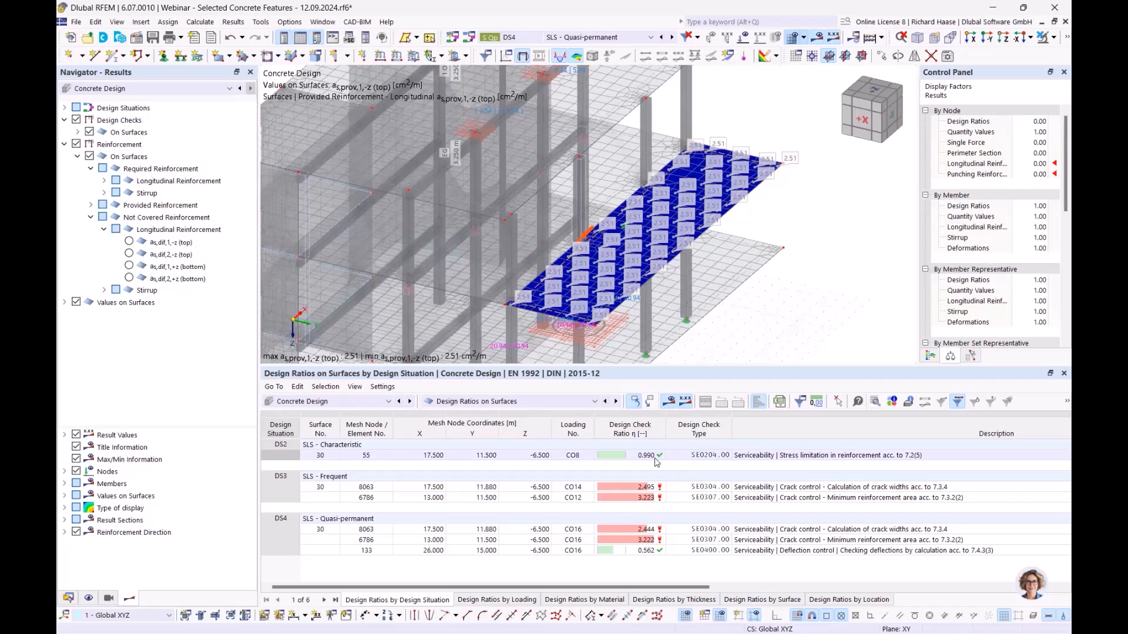
Examine the DS2 stress limitation check and the required, provided and not covered reinforcement result categories.
click(754, 457)
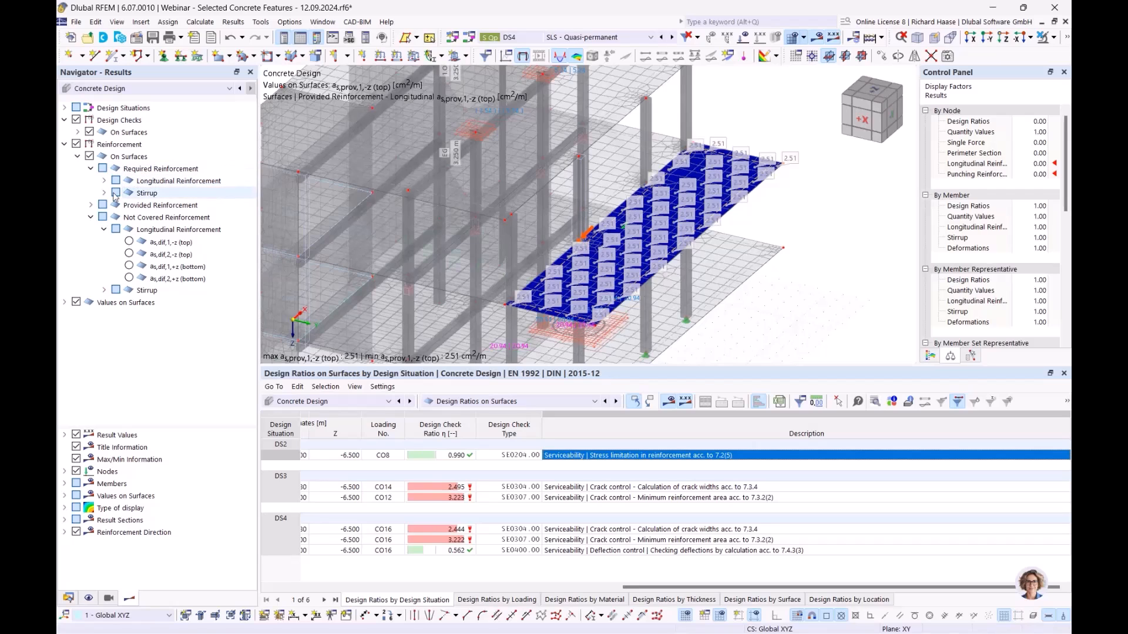
click(91, 217)
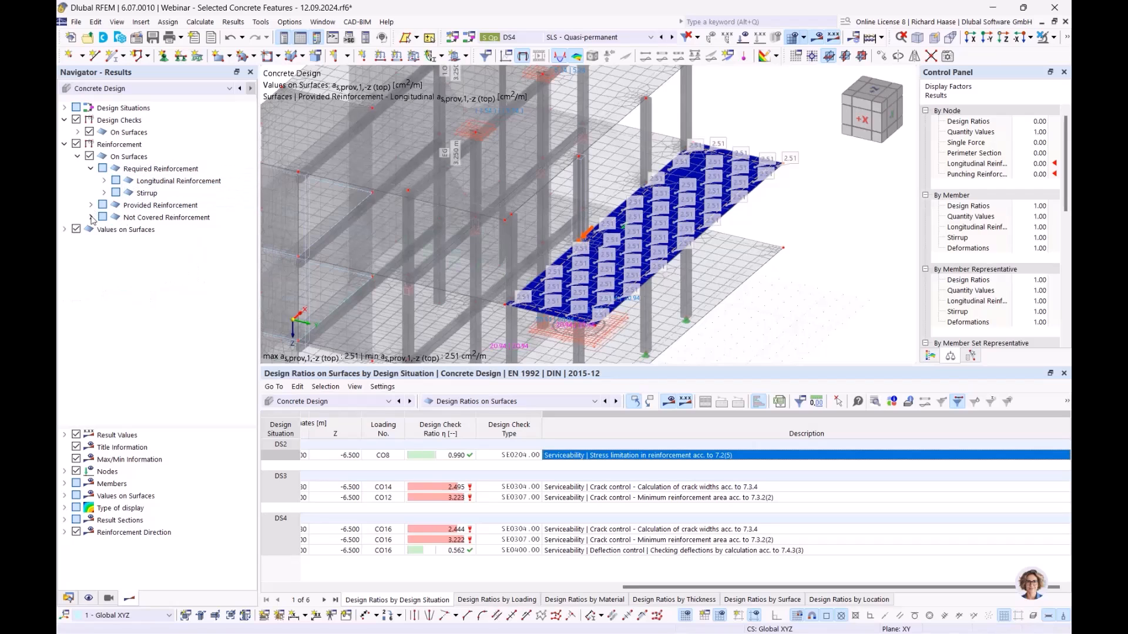
click(167, 206)
click(91, 169)
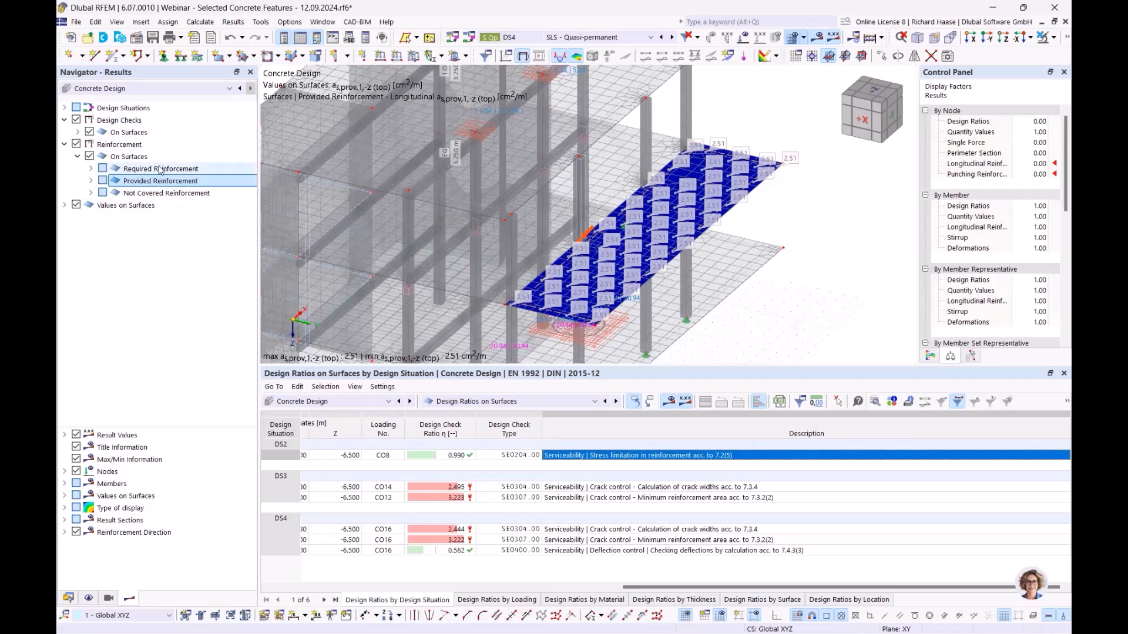
click(156, 194)
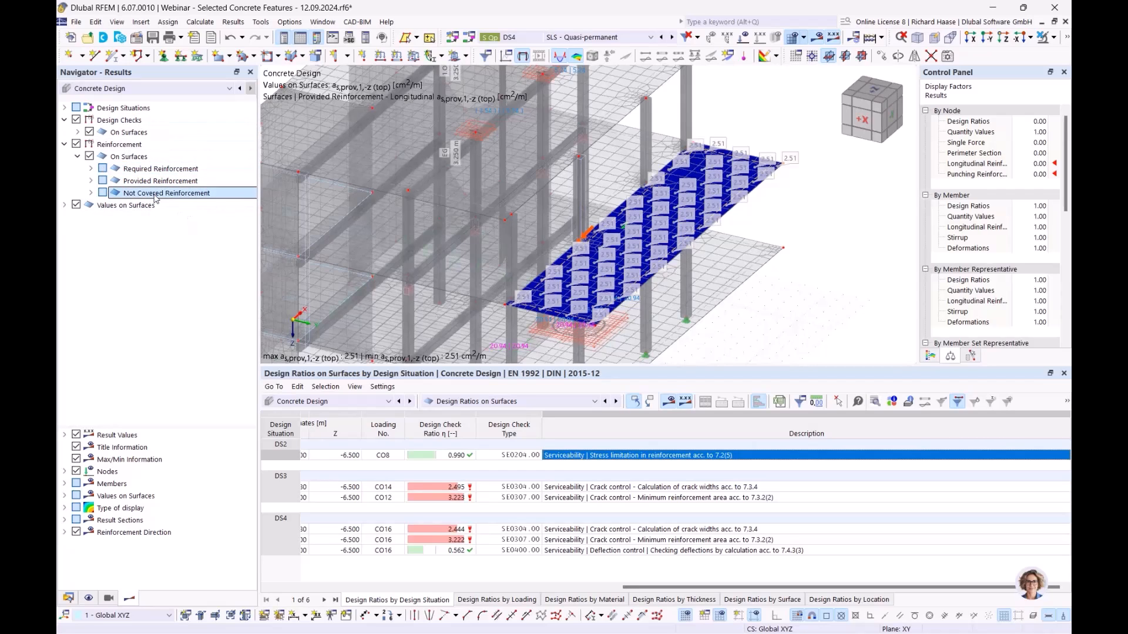
click(454, 457)
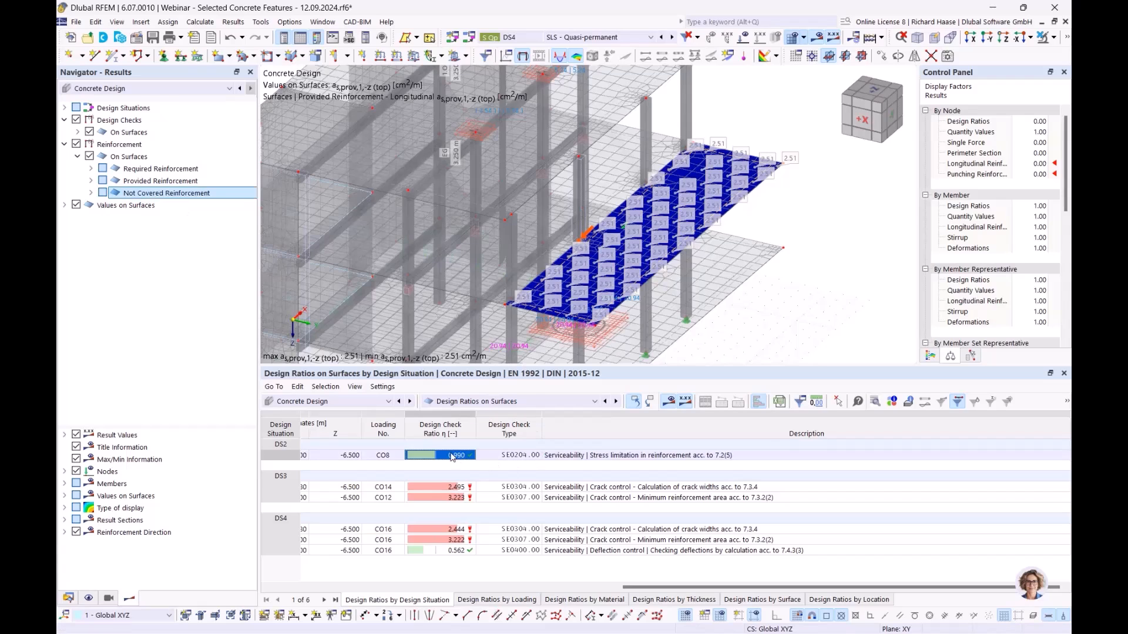
Display the not covered longitudinal reinforcement as,dif,1,-z (top) on surface 30, looking through the required reinforcement categories first.
click(606, 458)
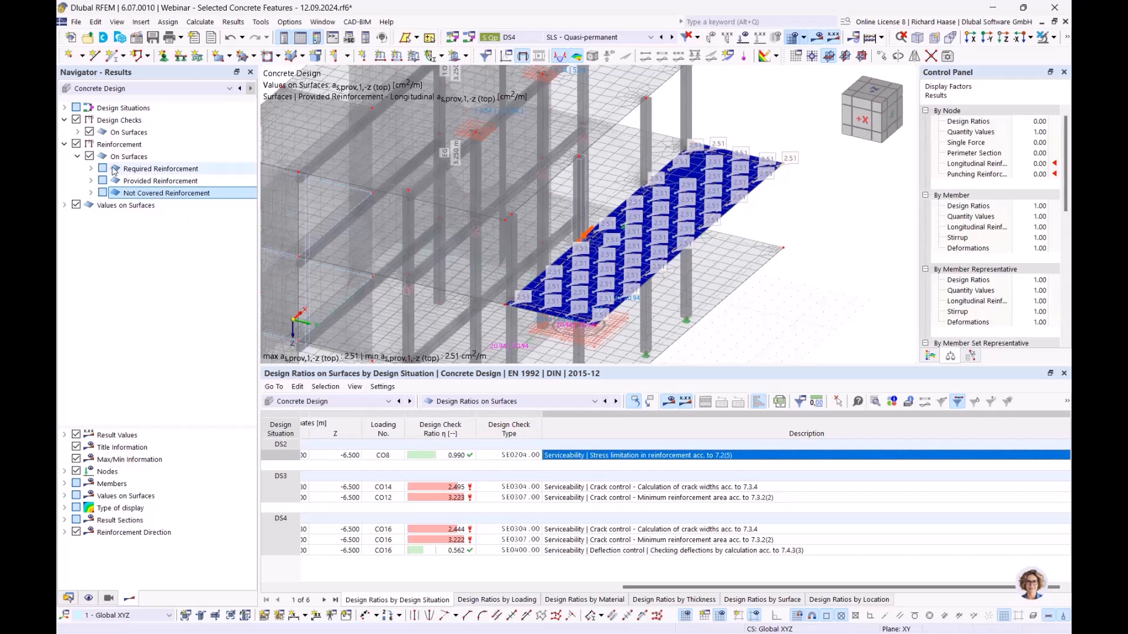
click(91, 168)
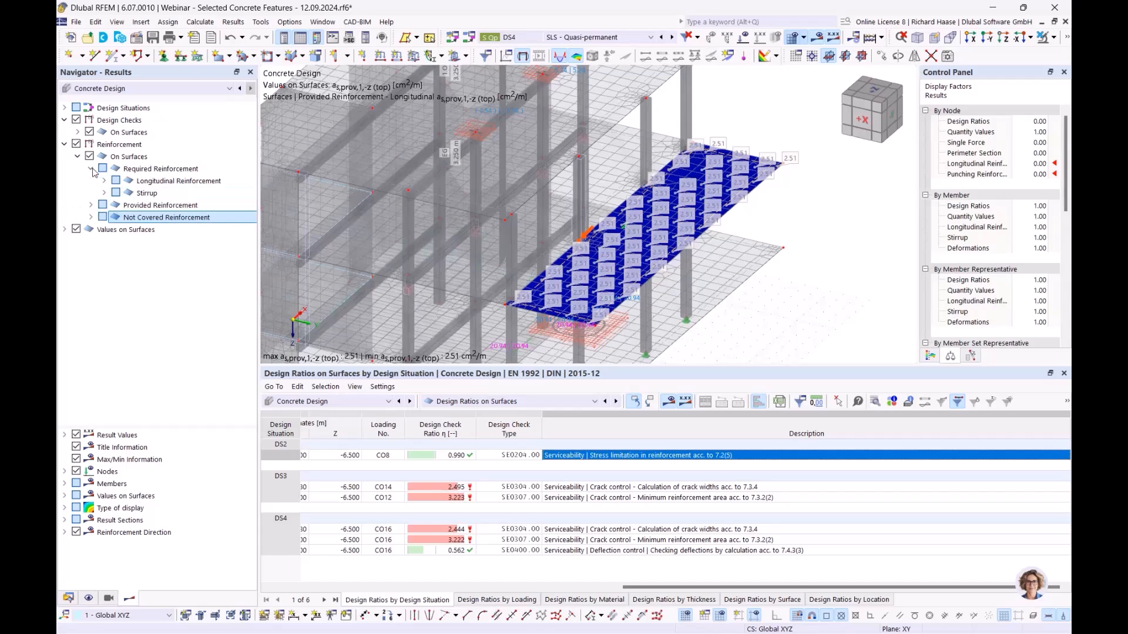
click(104, 181)
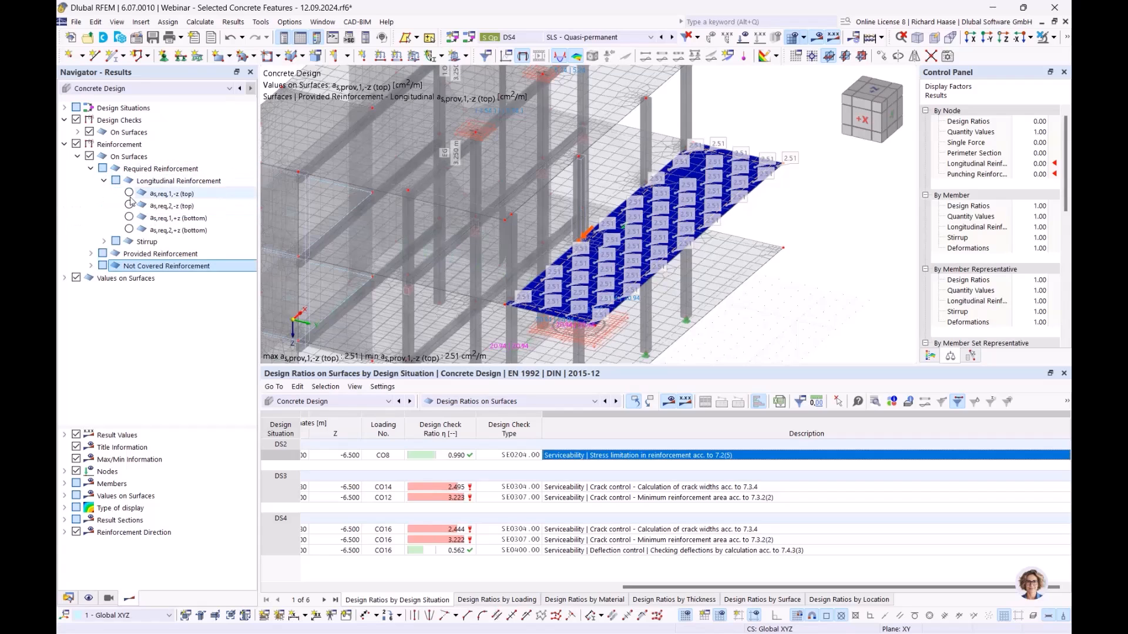
click(91, 169)
click(91, 193)
click(104, 205)
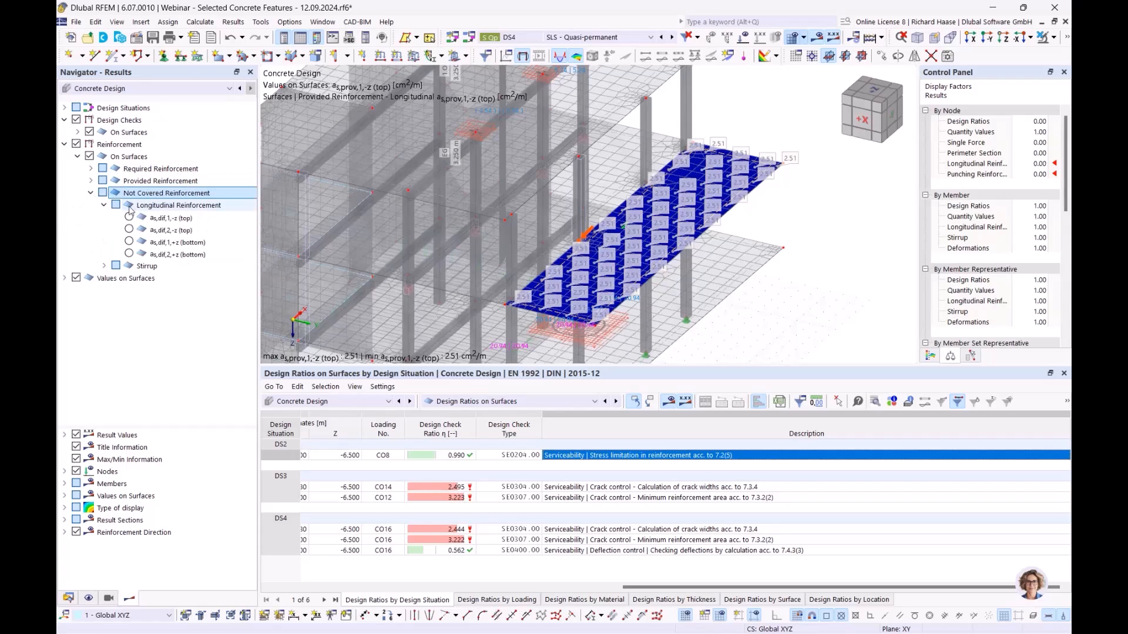
click(130, 217)
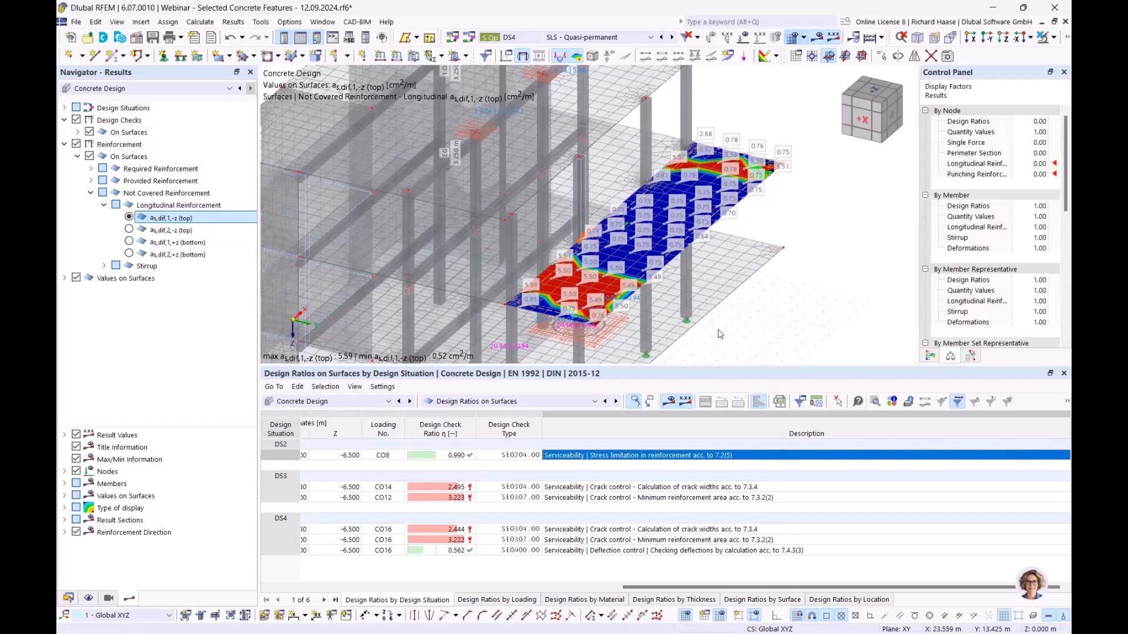
ctrl+middle_drag(774, 270, 742, 288)
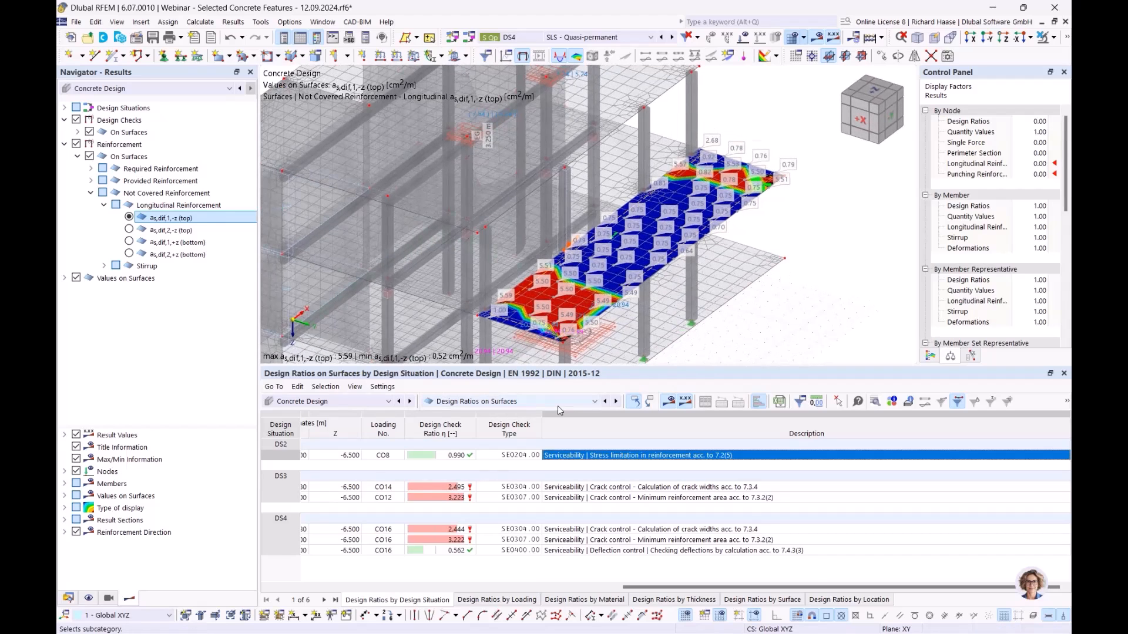
Switch the results table to the input data and review the global settings of the concrete design without changing them.
click(556, 405)
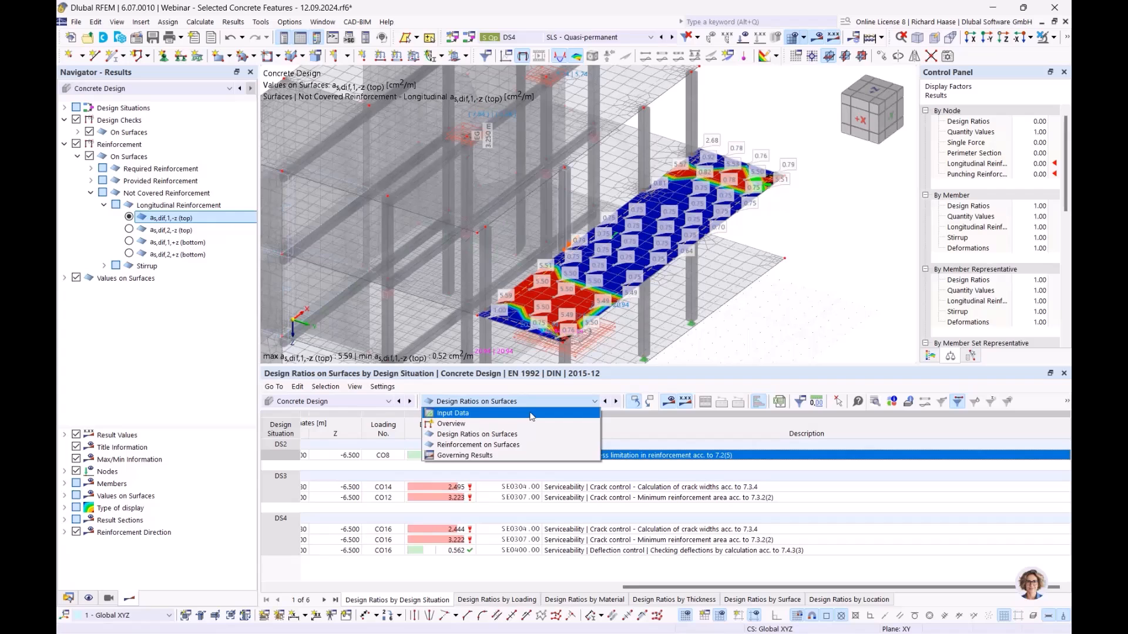
click(532, 417)
click(750, 402)
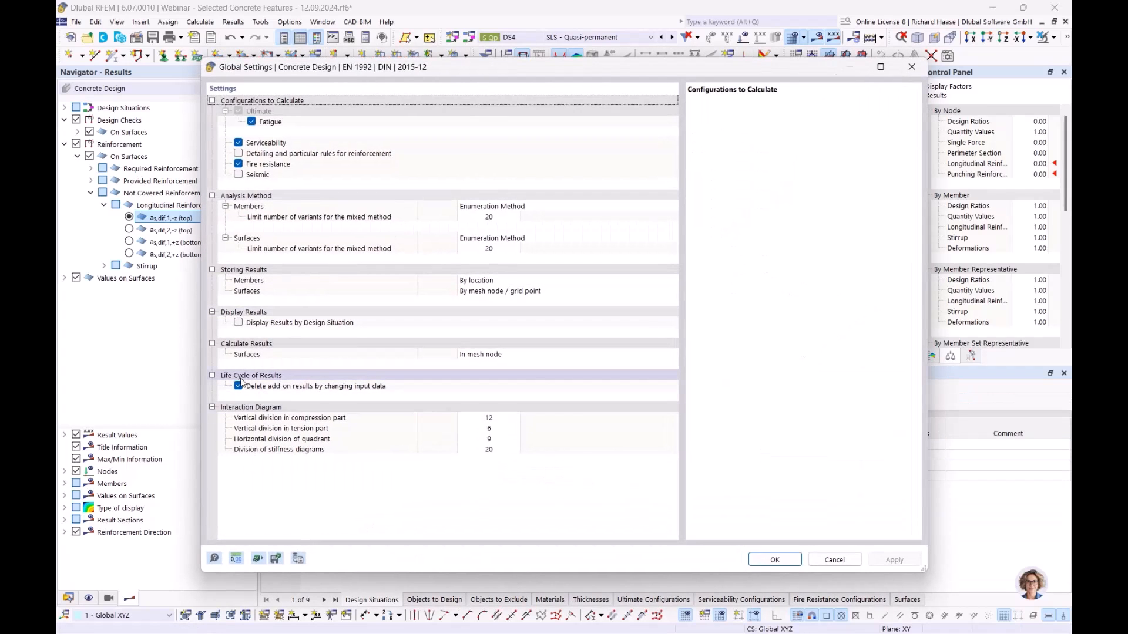
click(914, 65)
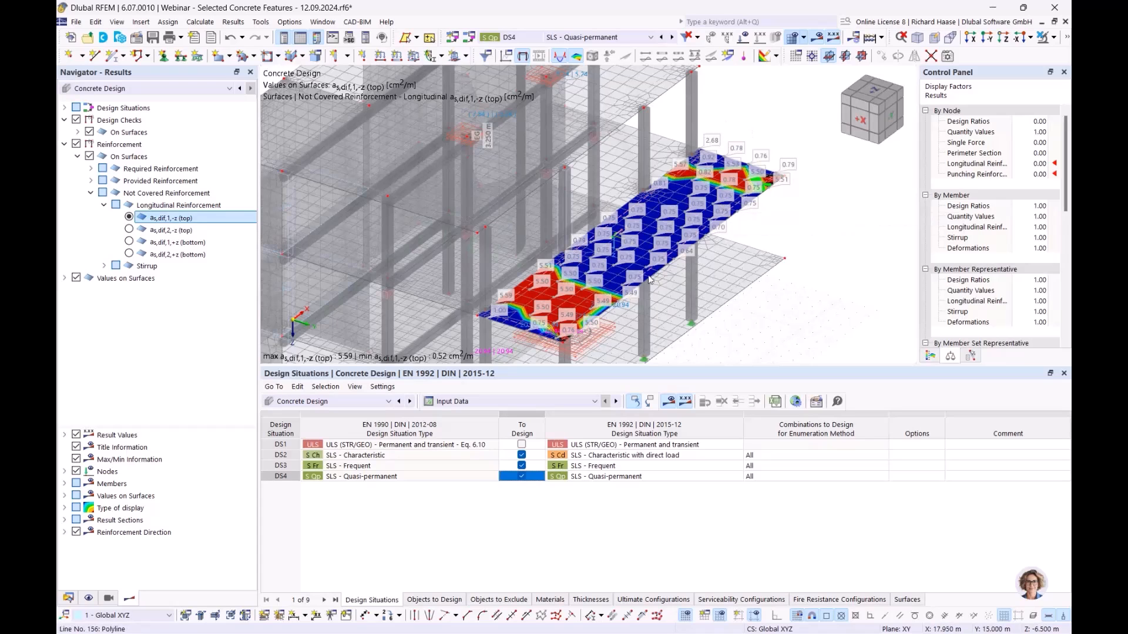
Edit surface reinforcement 11 of surface 30, setting the main and transverse rebar diameters to automatic, with the main diameter ranging from 10 to 25 mm.
double_click(516, 325)
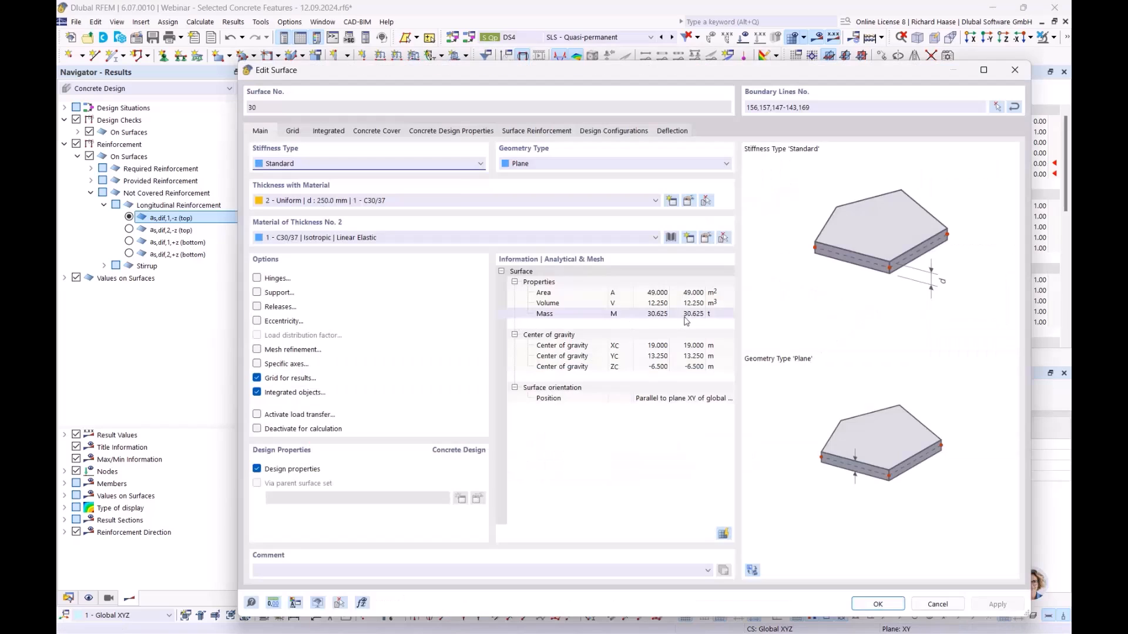
click(520, 132)
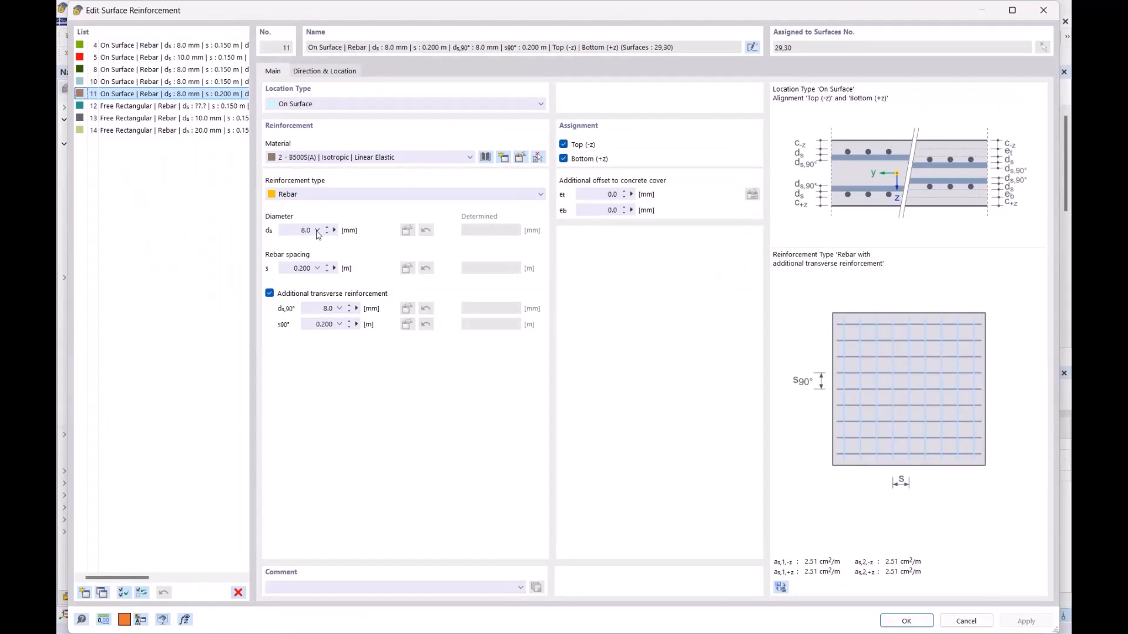
click(317, 231)
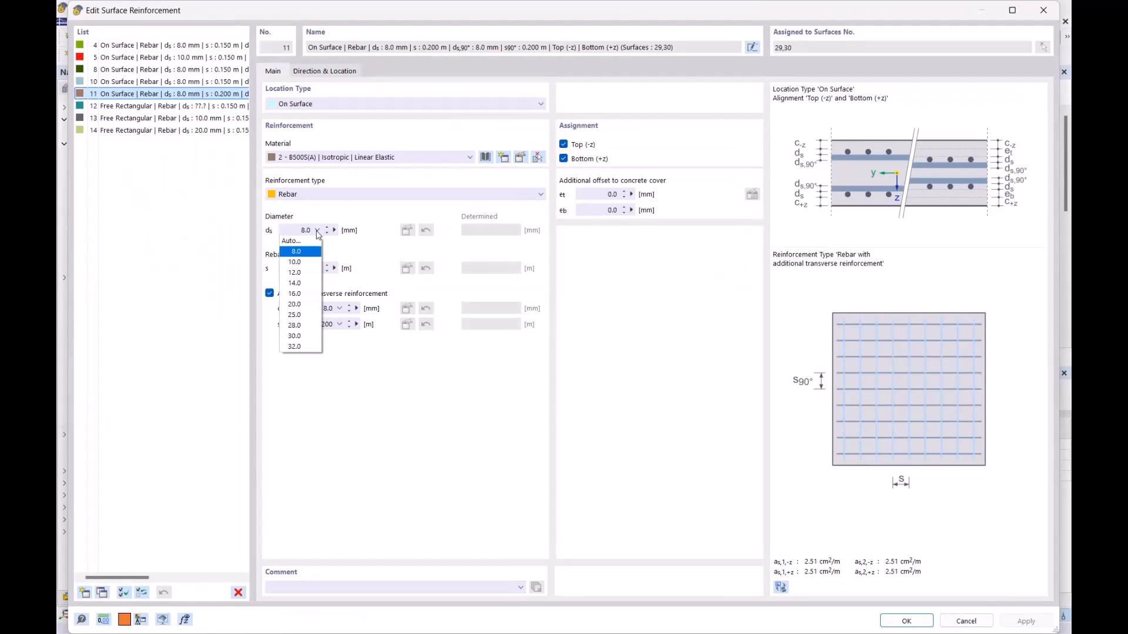
click(300, 246)
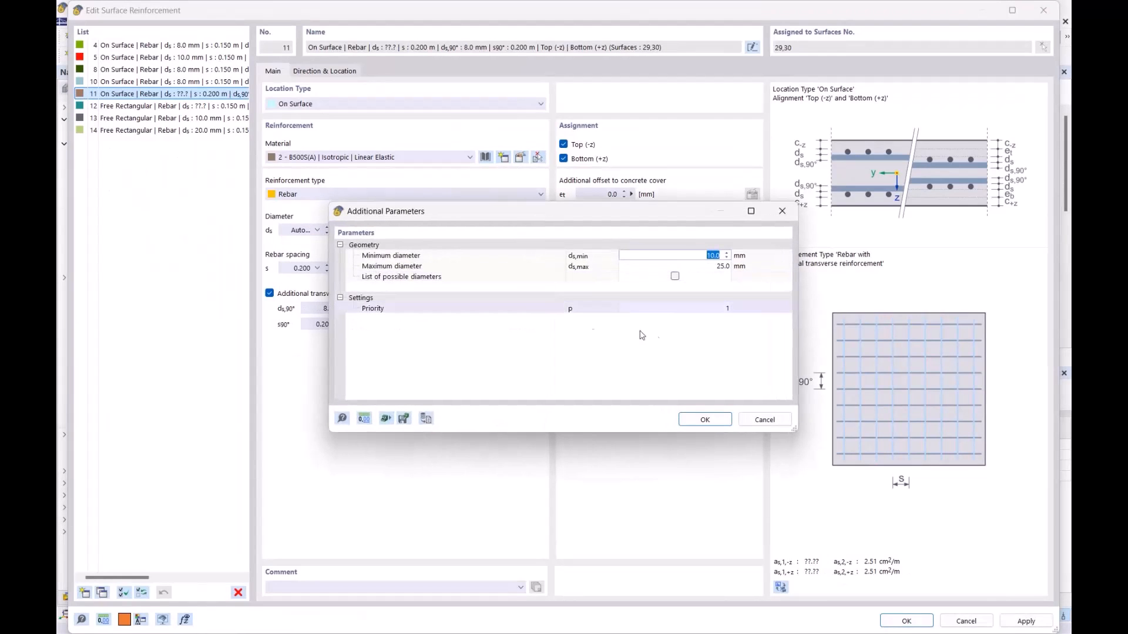
click(704, 420)
click(340, 309)
click(317, 382)
Set the rebar spacing of reinforcement 11 to 0.15 m, adjust the transverse spacing, and apply the changes to surface 30.
drag(295, 268, 353, 278)
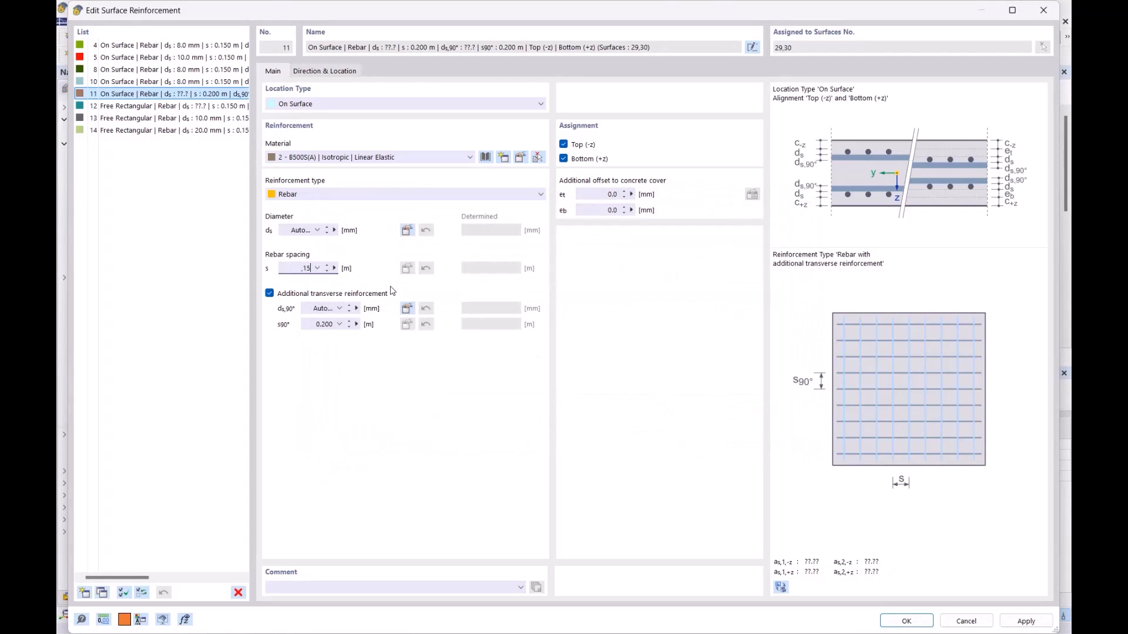
drag(316, 328, 431, 351)
click(893, 620)
click(622, 389)
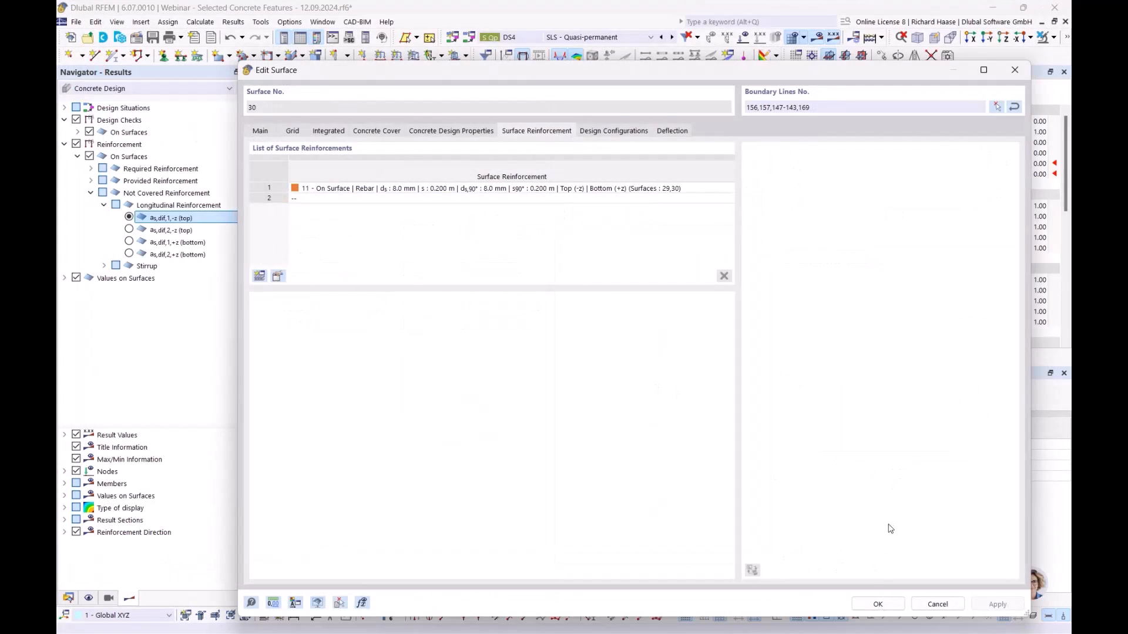
click(888, 604)
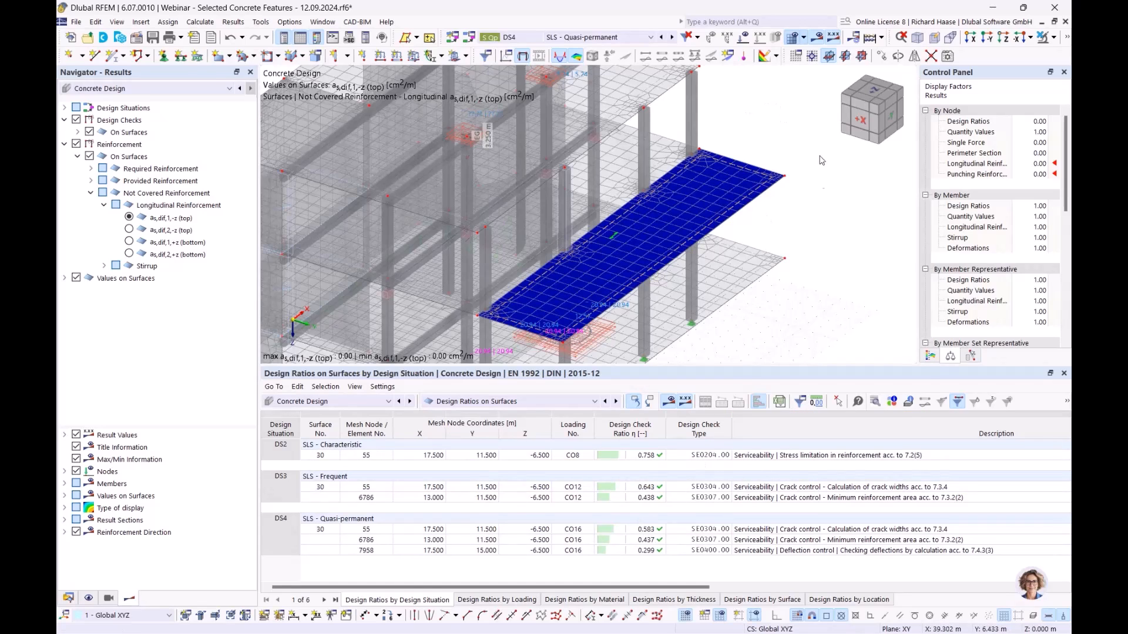
Display the static analysis uZ displacements for design situation DS4, SLS - Quasi-permanent.
scroll(860, 208, down, 1)
middle_drag(857, 208, 703, 133)
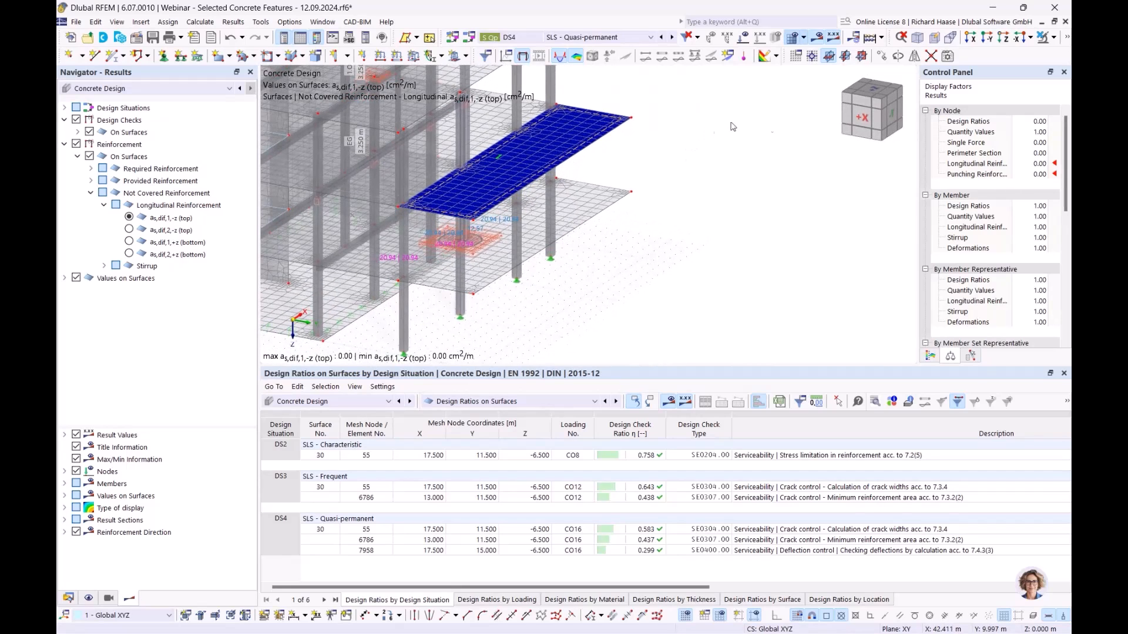
click(590, 37)
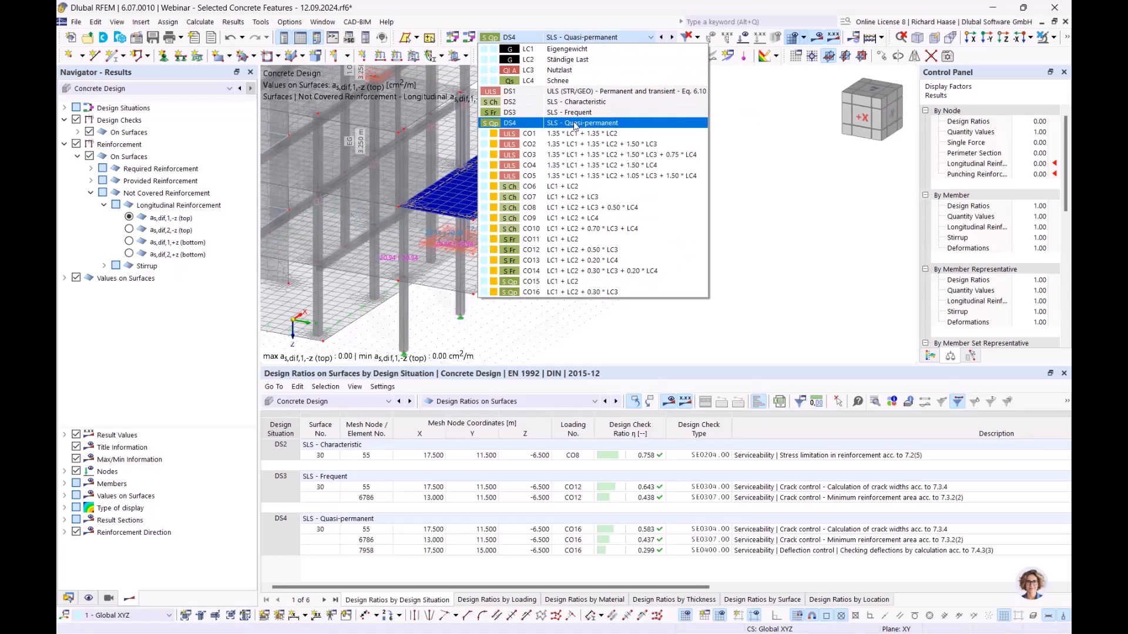
click(574, 122)
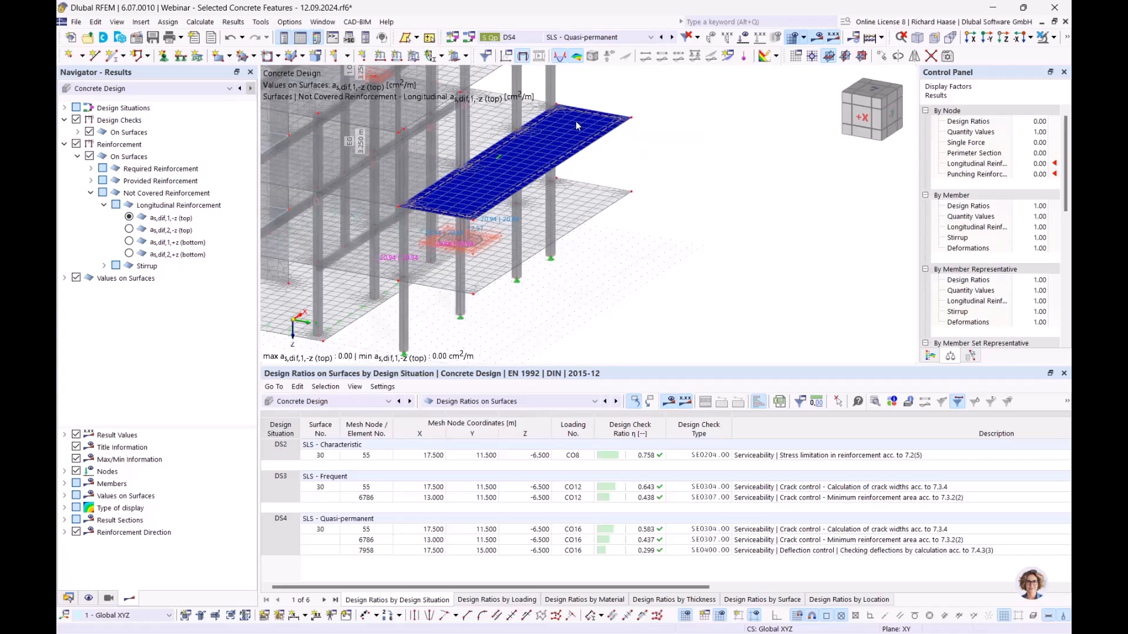
click(140, 92)
click(128, 100)
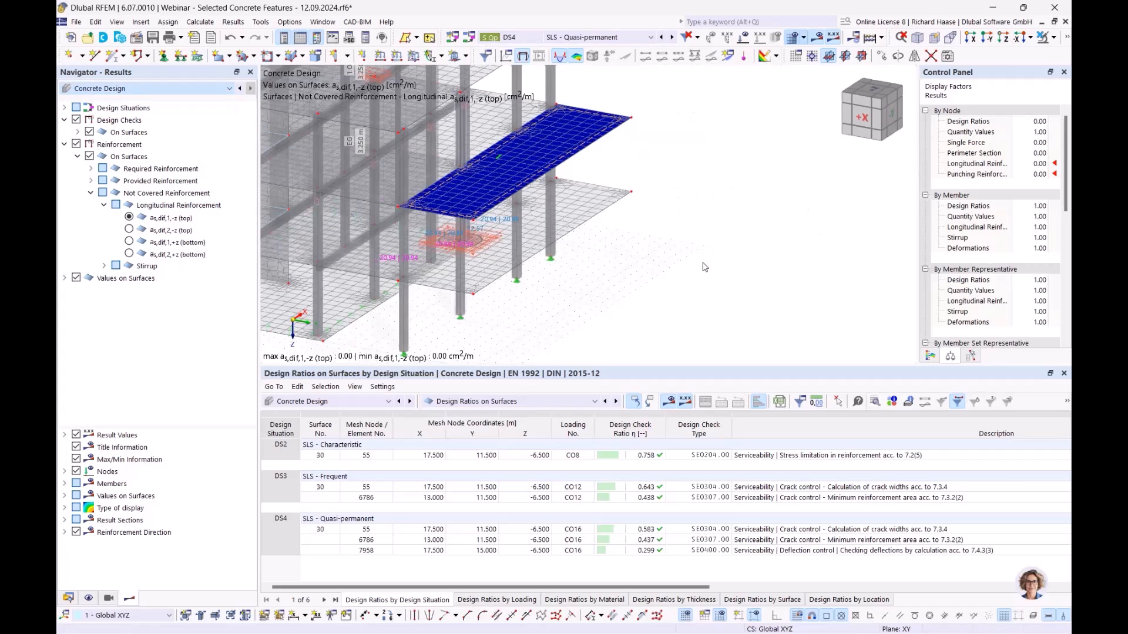
middle_drag(665, 250, 718, 229)
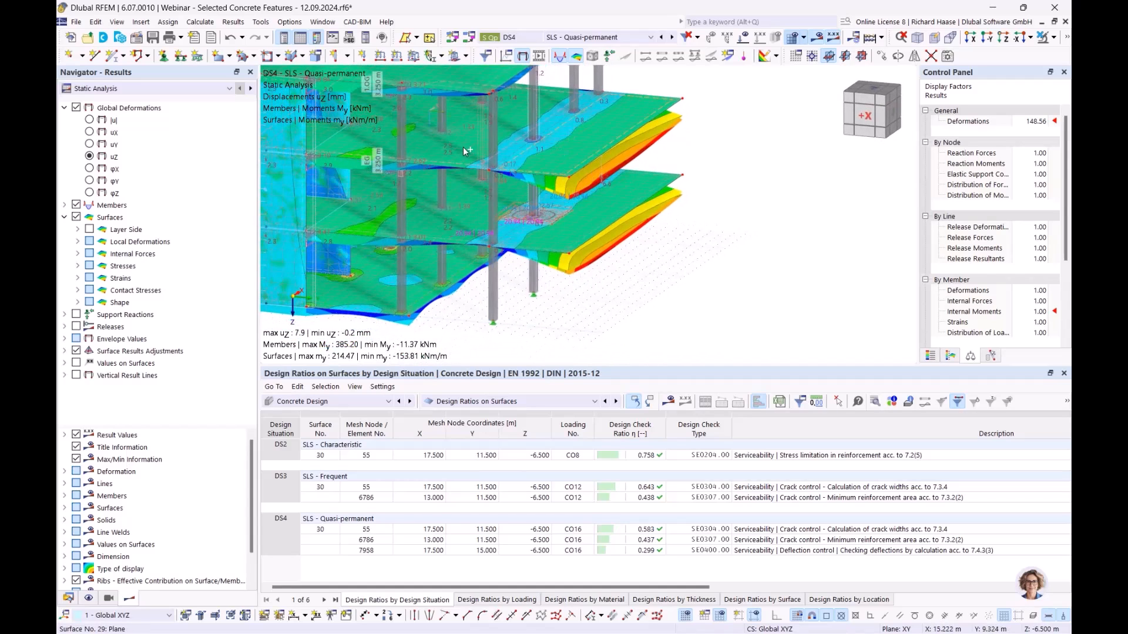
Isolate the floor slab containing the cantilever in visibility mode and examine the uZ displacement along its free edge.
click(1054, 38)
click(1052, 56)
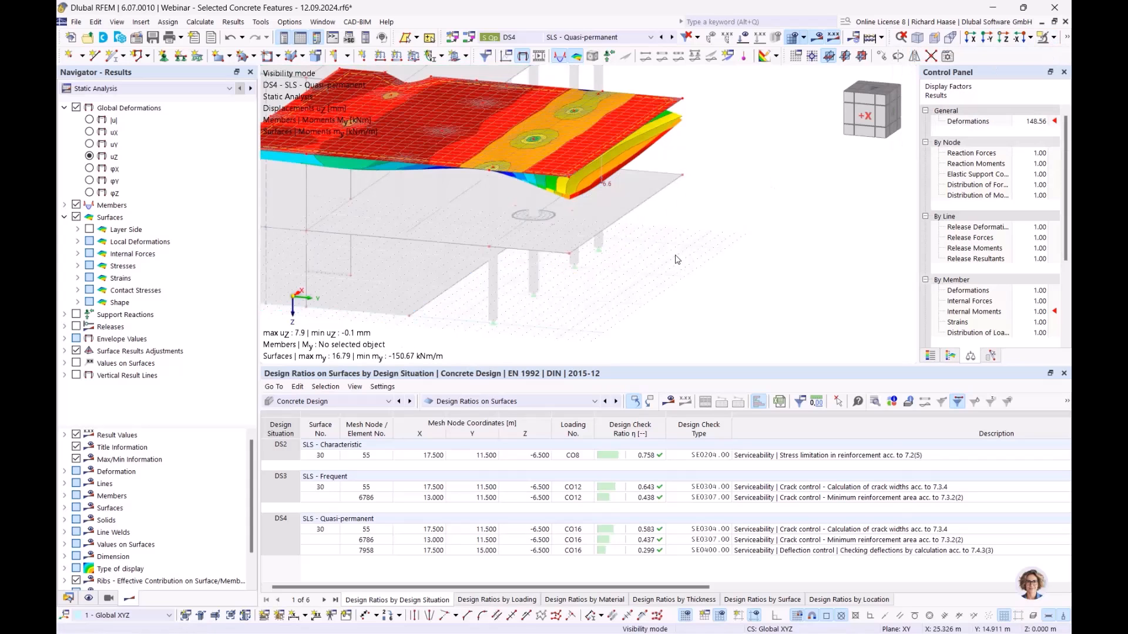
scroll(638, 177, up, 3)
ctrl+middle_drag(640, 178, 617, 169)
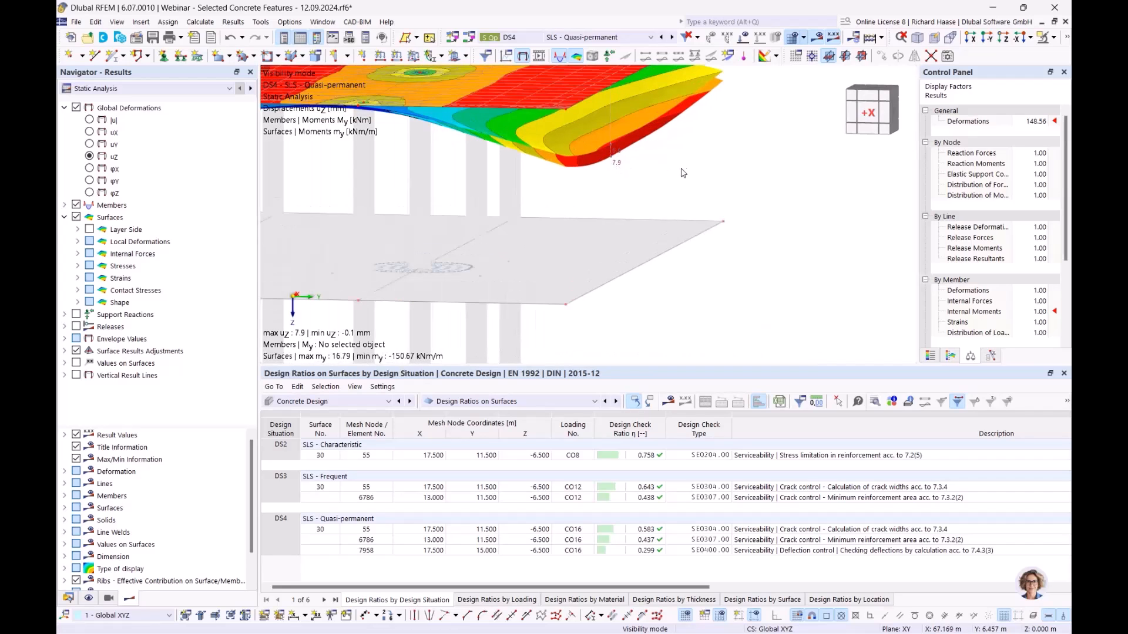
scroll(679, 177, down, 3)
ctrl+middle_drag(673, 179, 631, 195)
scroll(646, 199, down, 3)
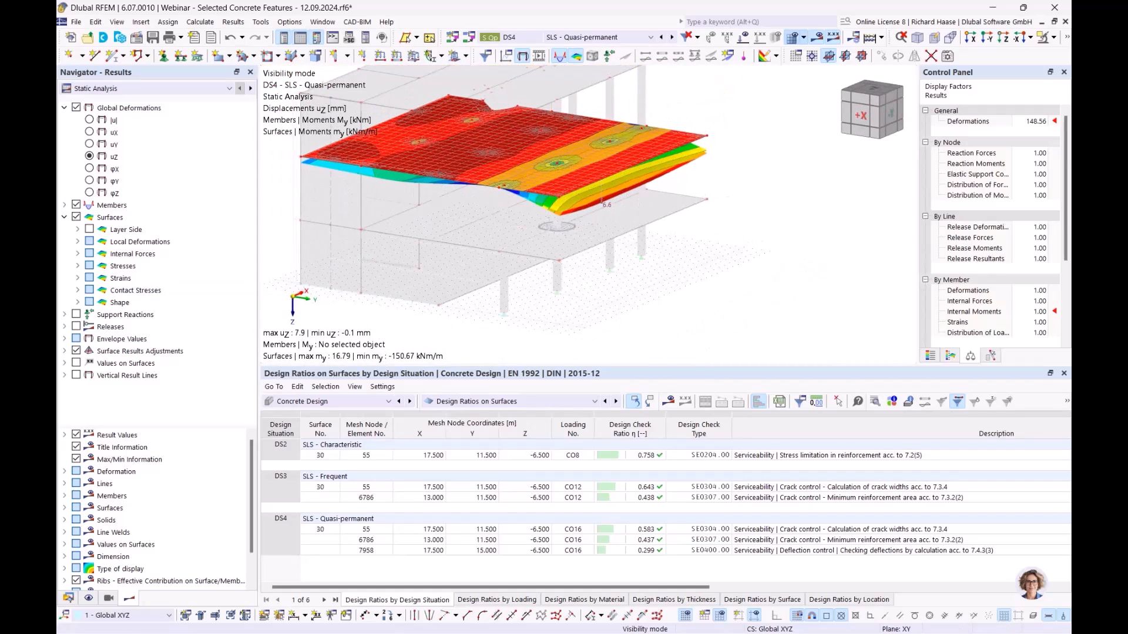
Reopen serviceability configuration 1, disable consideration of the concrete resistance between cracks (tension stiffening effect), and apply the configuration.
click(69, 598)
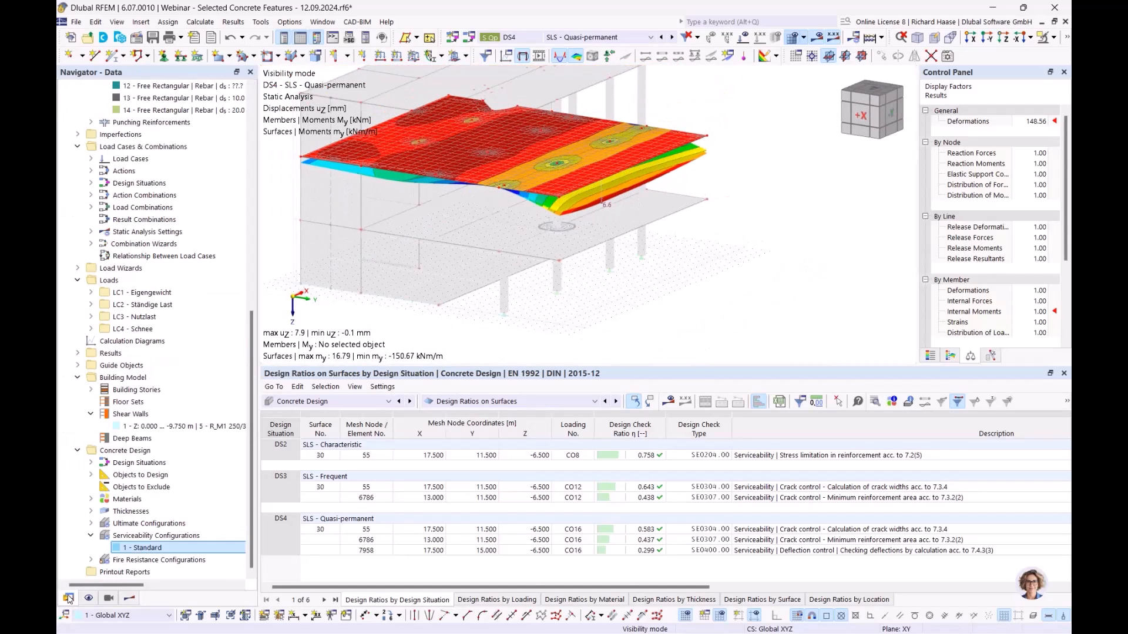
double_click(141, 556)
scroll(431, 333, down, 3)
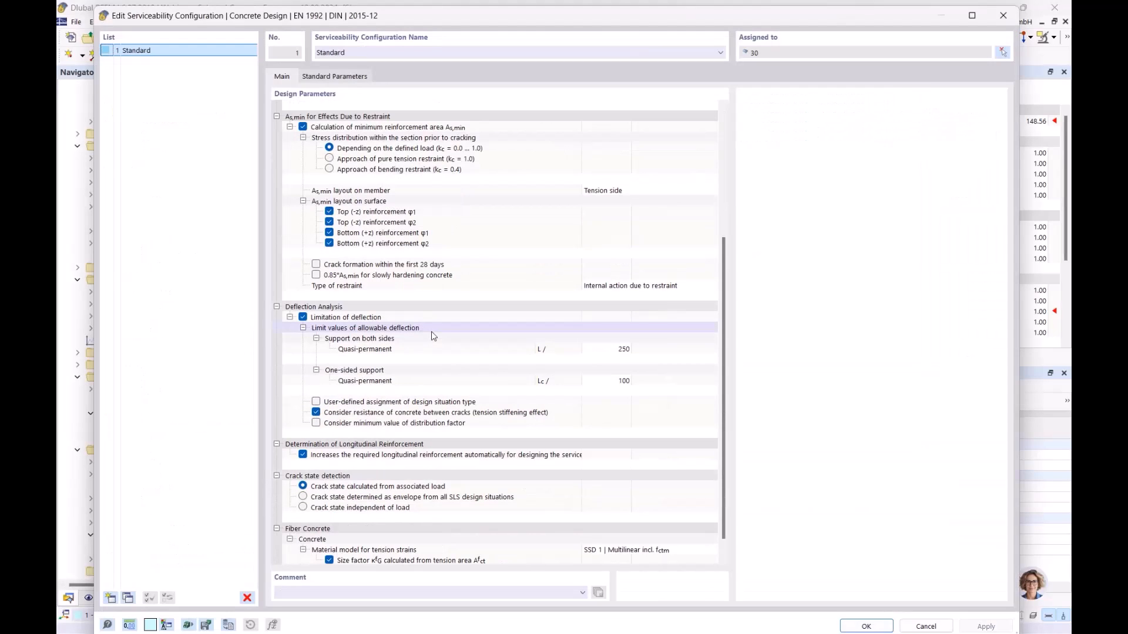
click(317, 412)
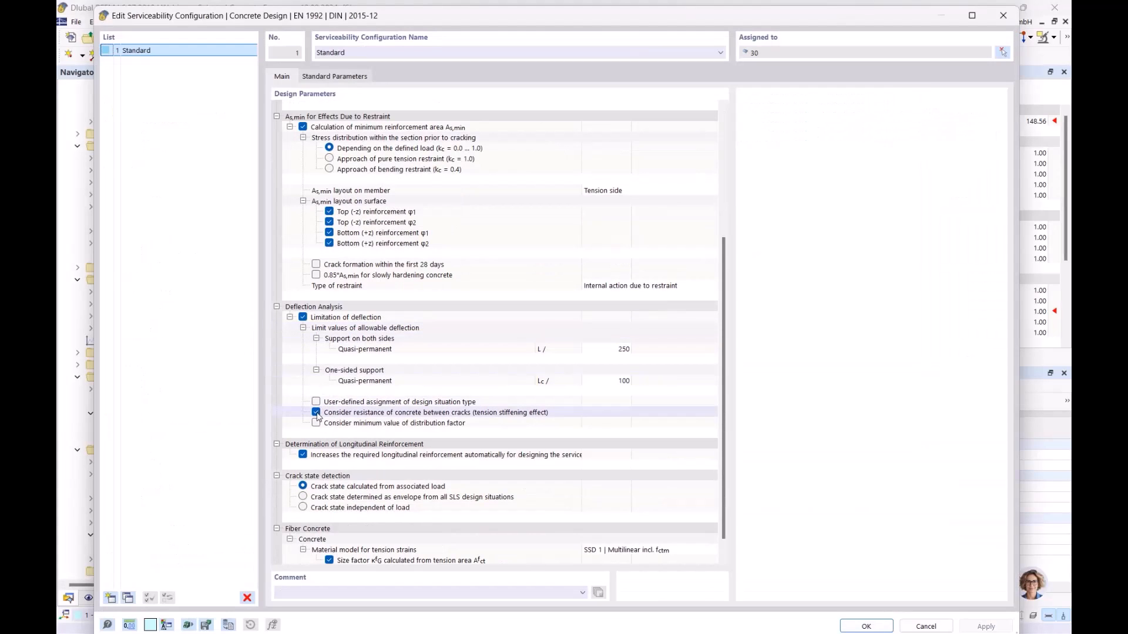
click(317, 413)
click(865, 627)
click(616, 390)
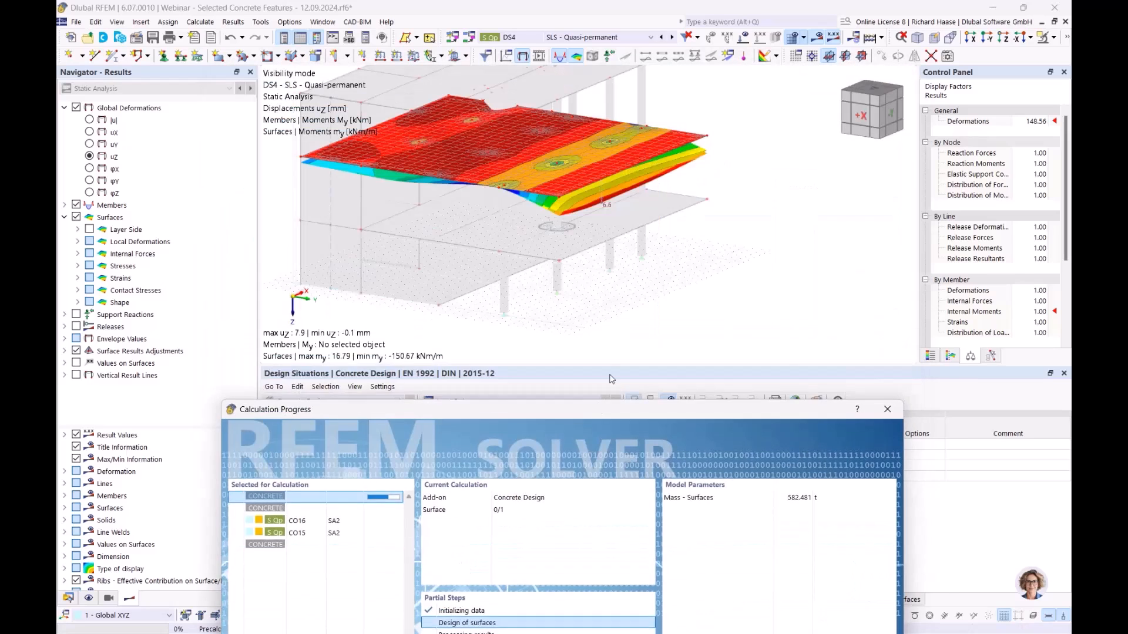
Recalculate the concrete design and show the static analysis displacements of DS4 together with the surface design ratios.
drag(596, 410, 608, 167)
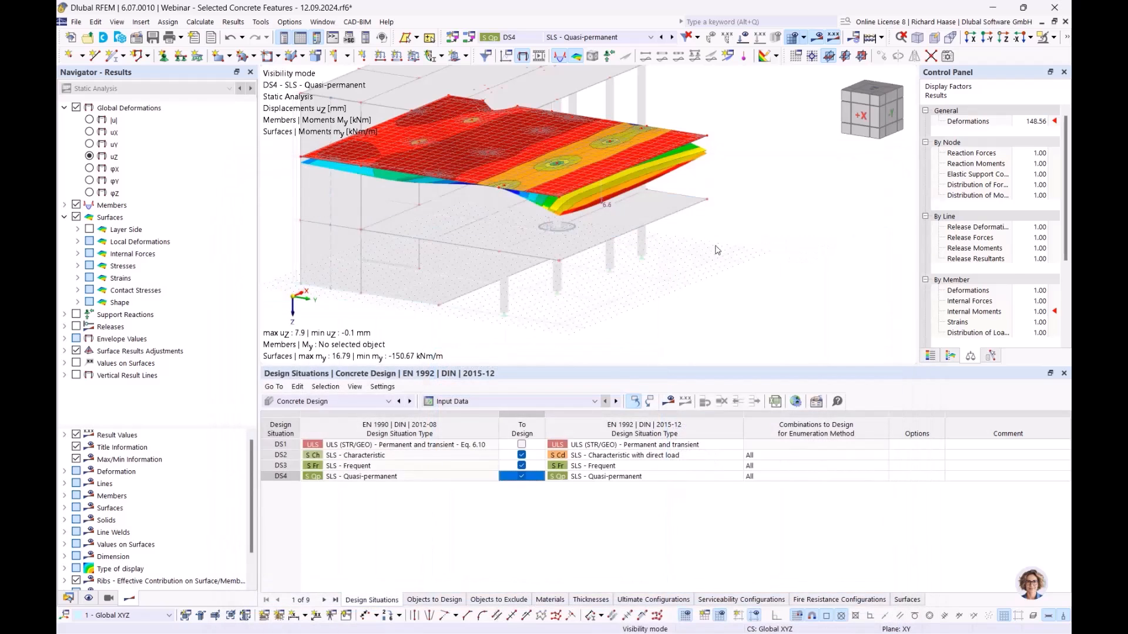
ctrl+middle_drag(713, 269, 741, 259)
click(134, 90)
click(127, 99)
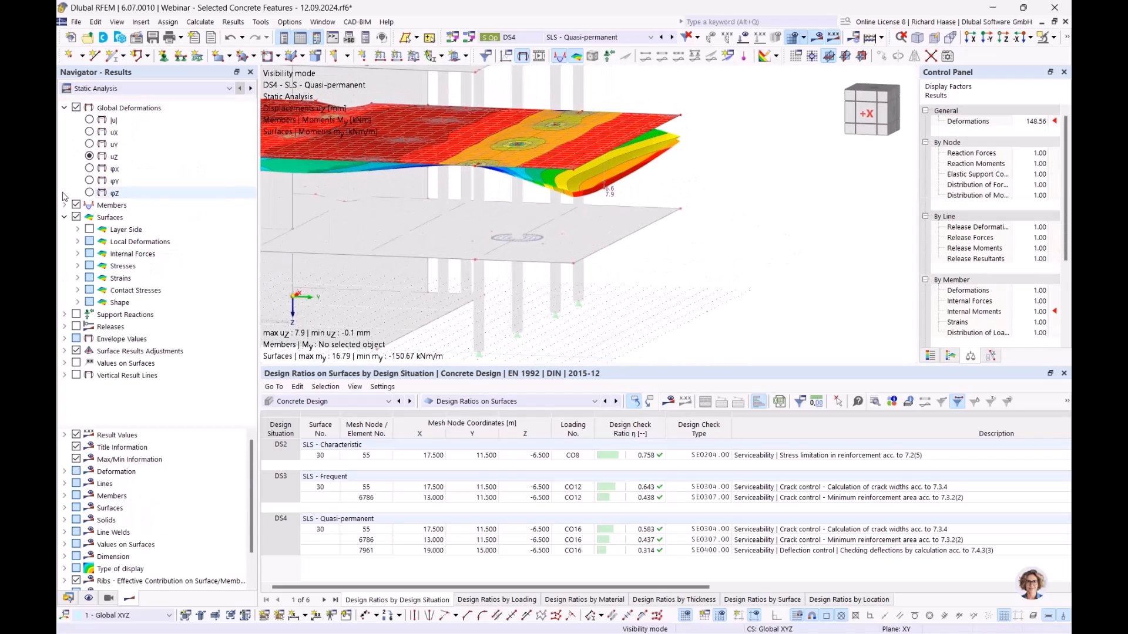
Activate creep and shrinkage in the time-dependent properties of concrete material C30/37 and accept the material change.
click(68, 598)
scroll(162, 151, up, 10)
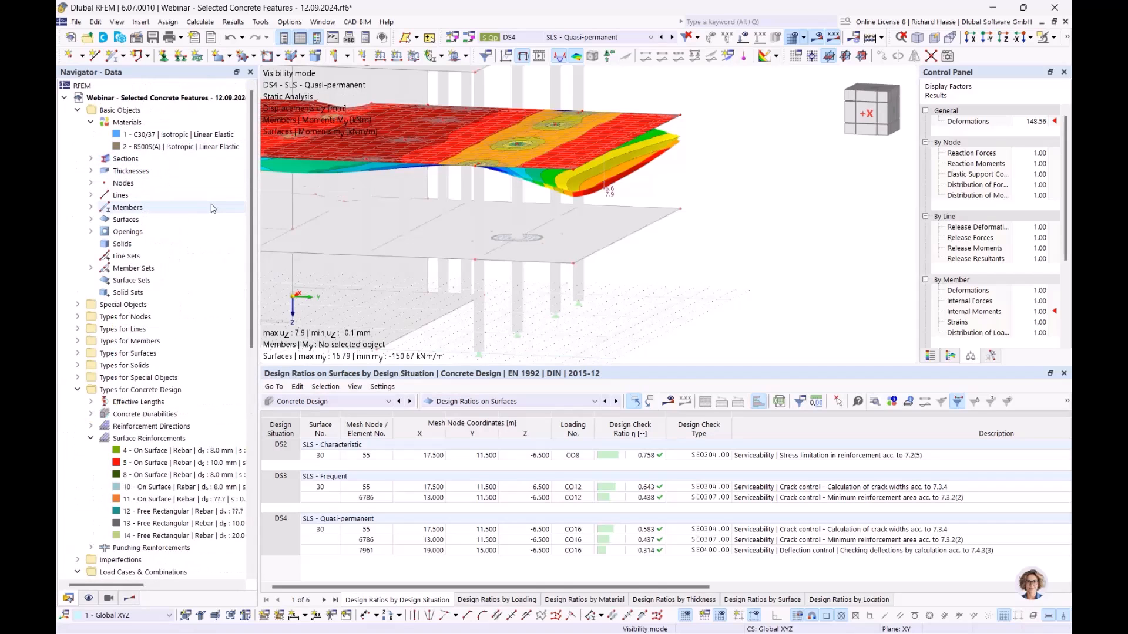
double_click(211, 138)
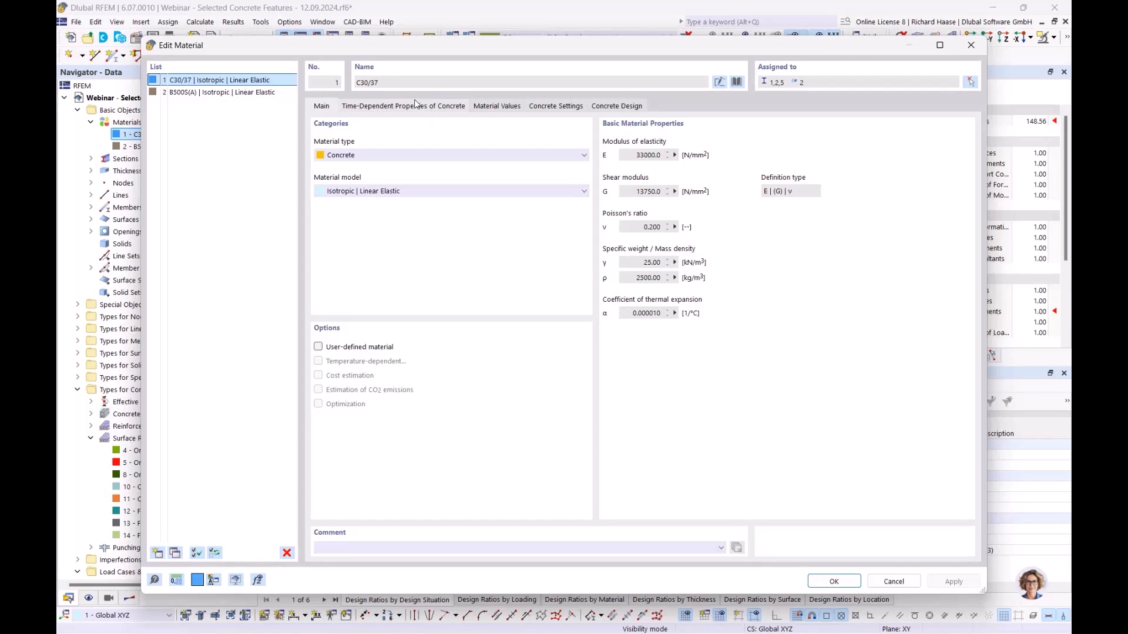
click(432, 108)
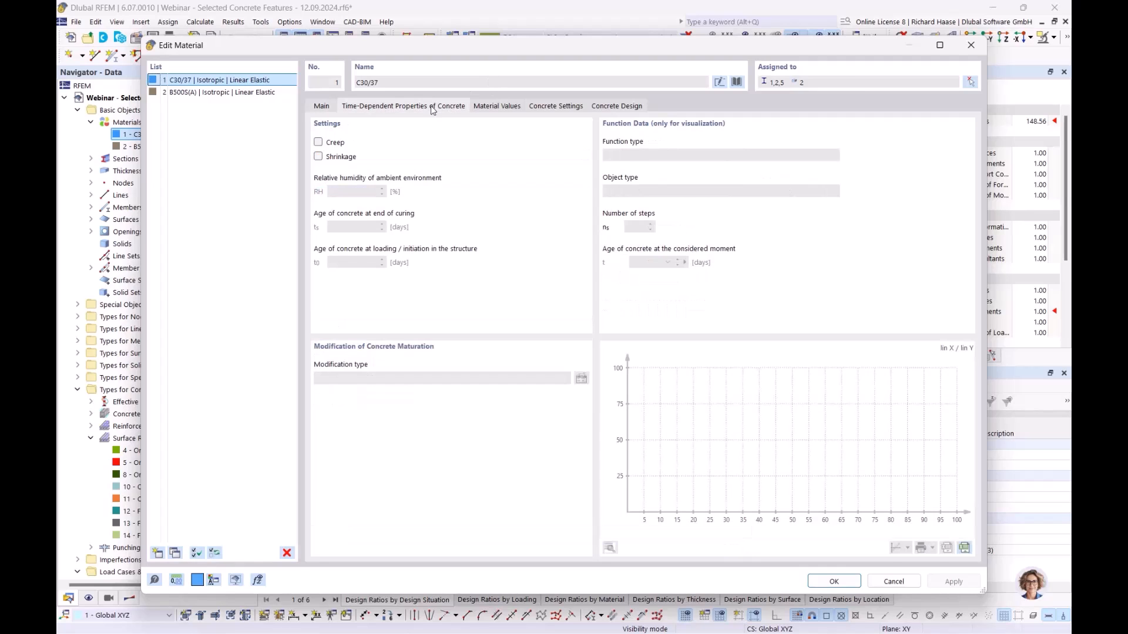
click(319, 144)
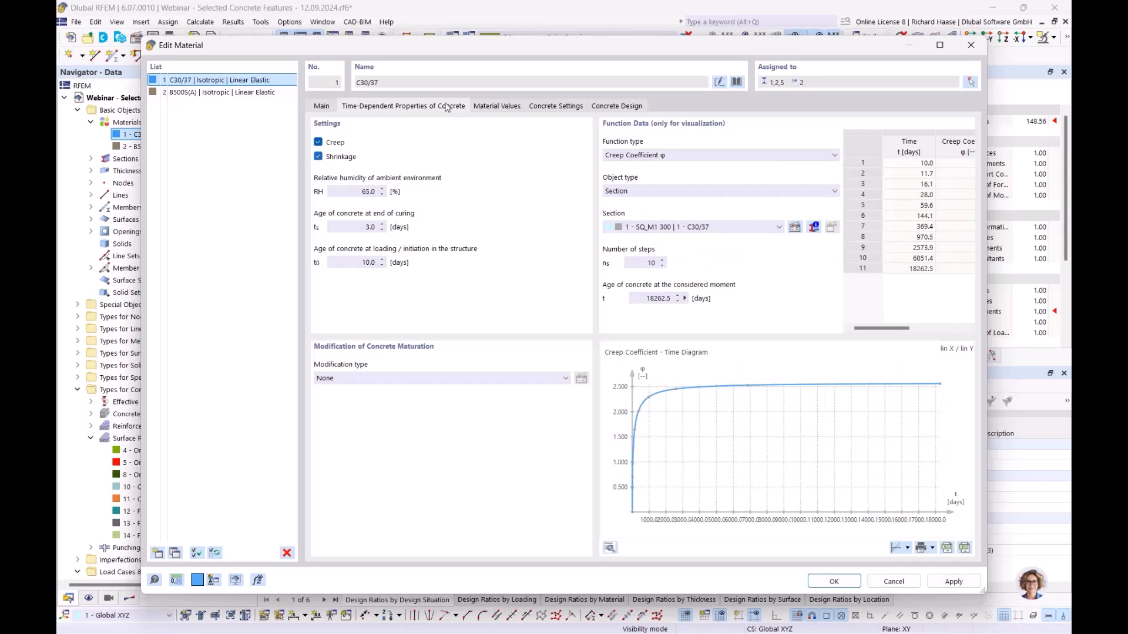
drag(487, 52, 488, 79)
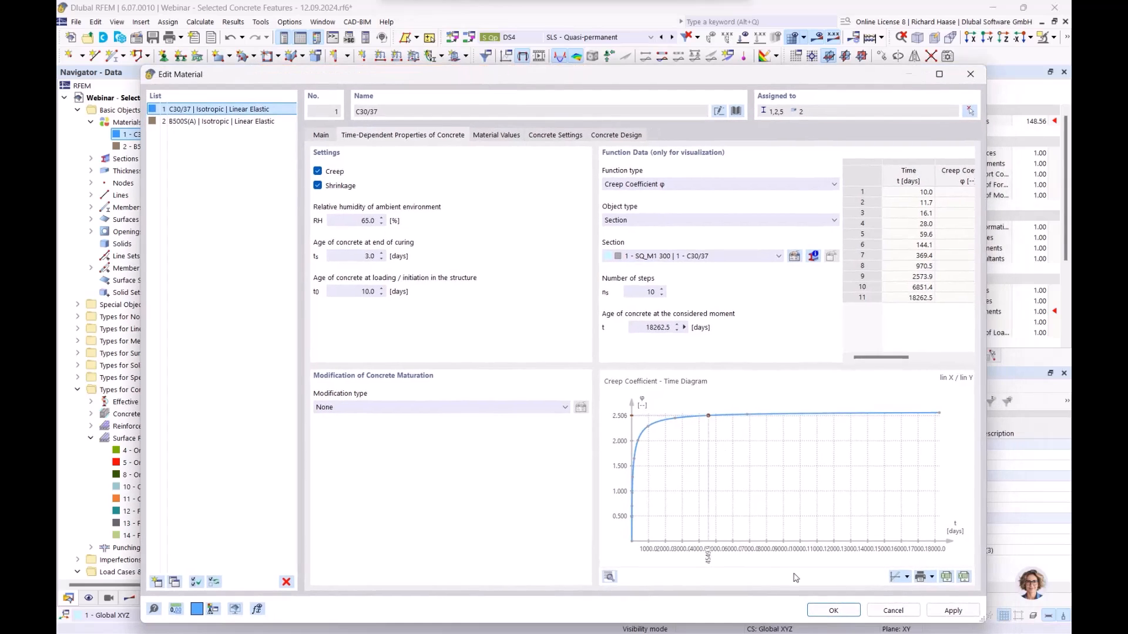
click(821, 612)
click(619, 382)
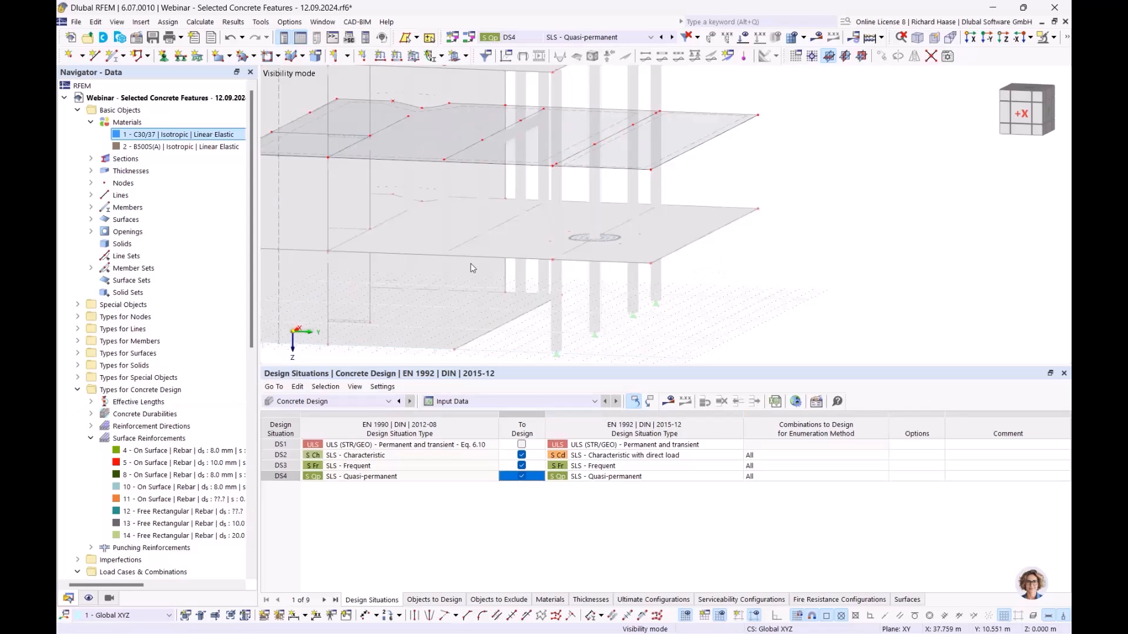
Recalculate the concrete design with the time-dependent properties and hide the reinforcement results.
click(669, 404)
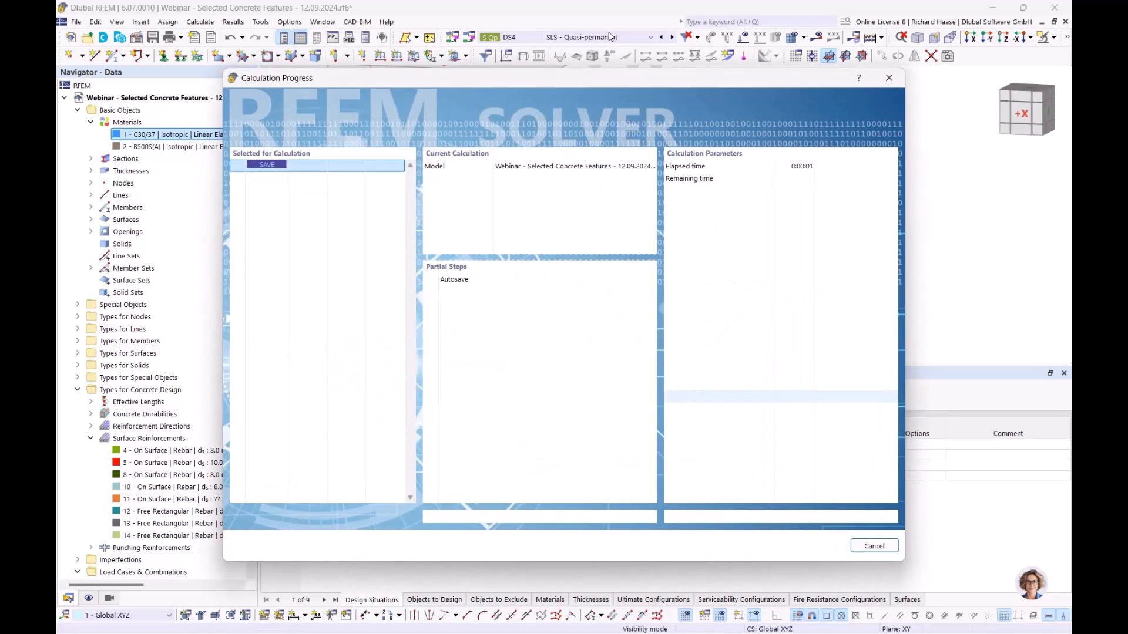
drag(609, 83, 635, 121)
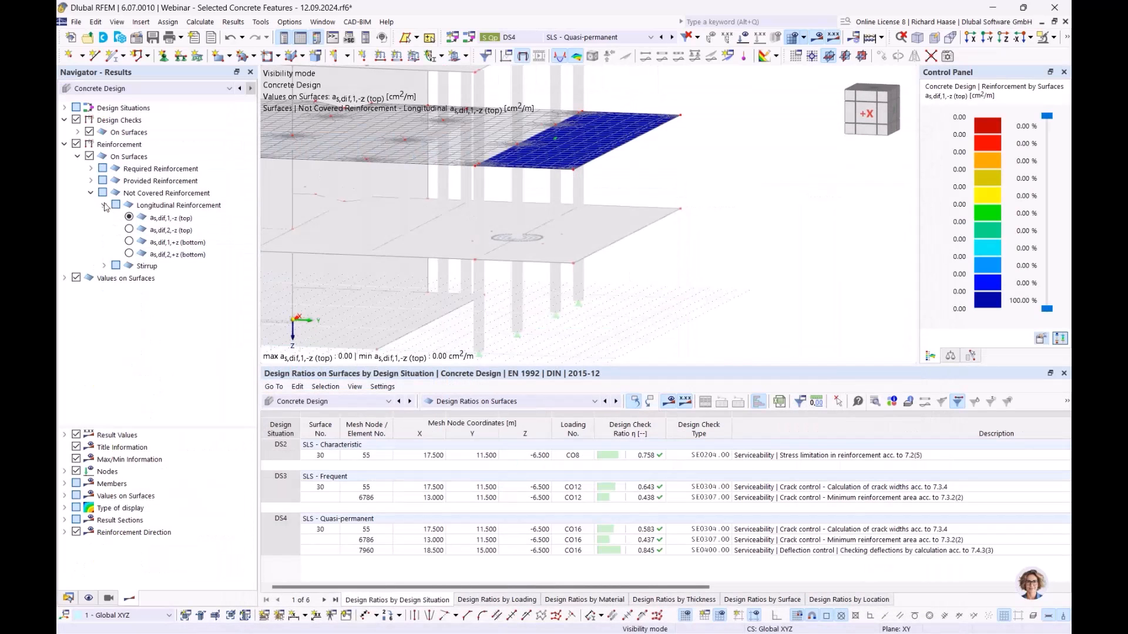
click(65, 144)
click(75, 144)
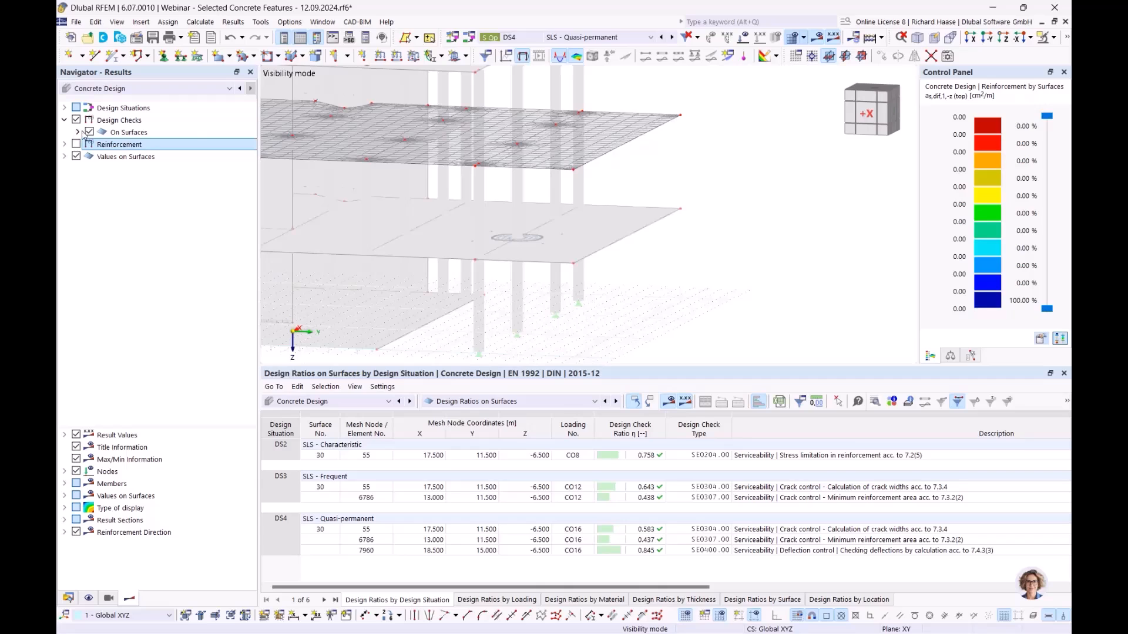
Display the limit deflection uz,lim of serviceability check SE0400 on the cantilever surface.
click(78, 133)
click(91, 144)
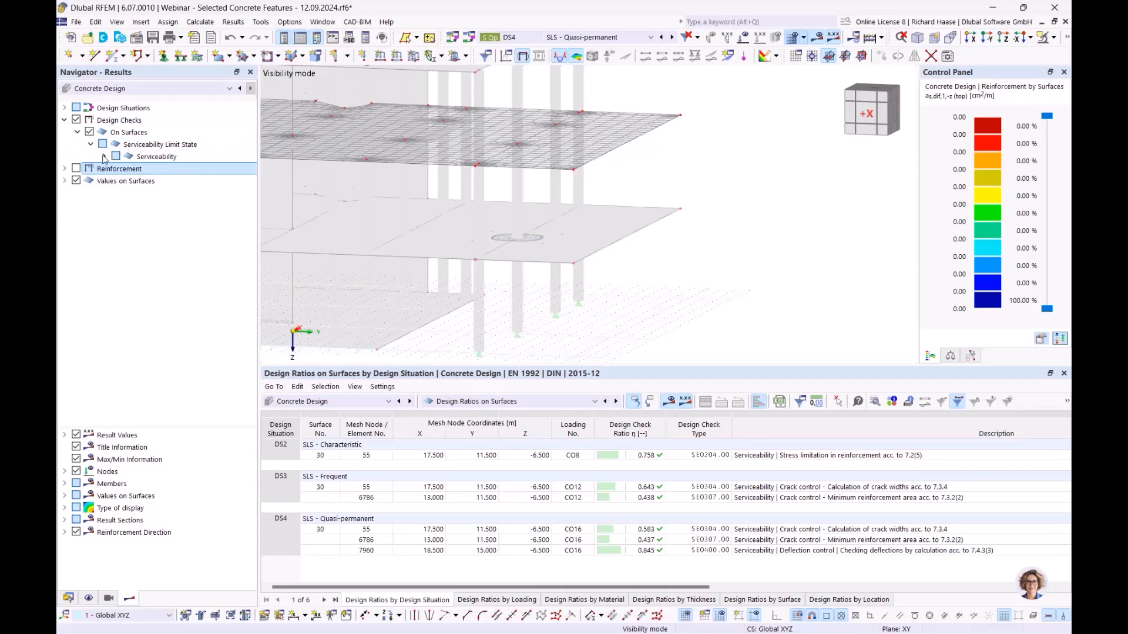
click(103, 156)
click(172, 195)
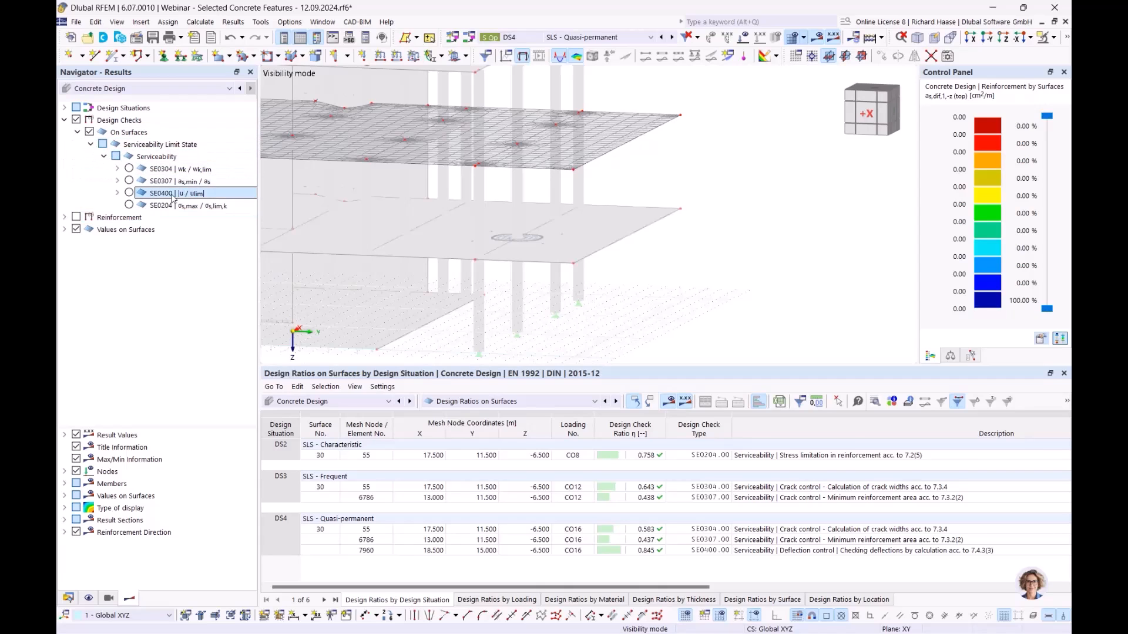
click(118, 193)
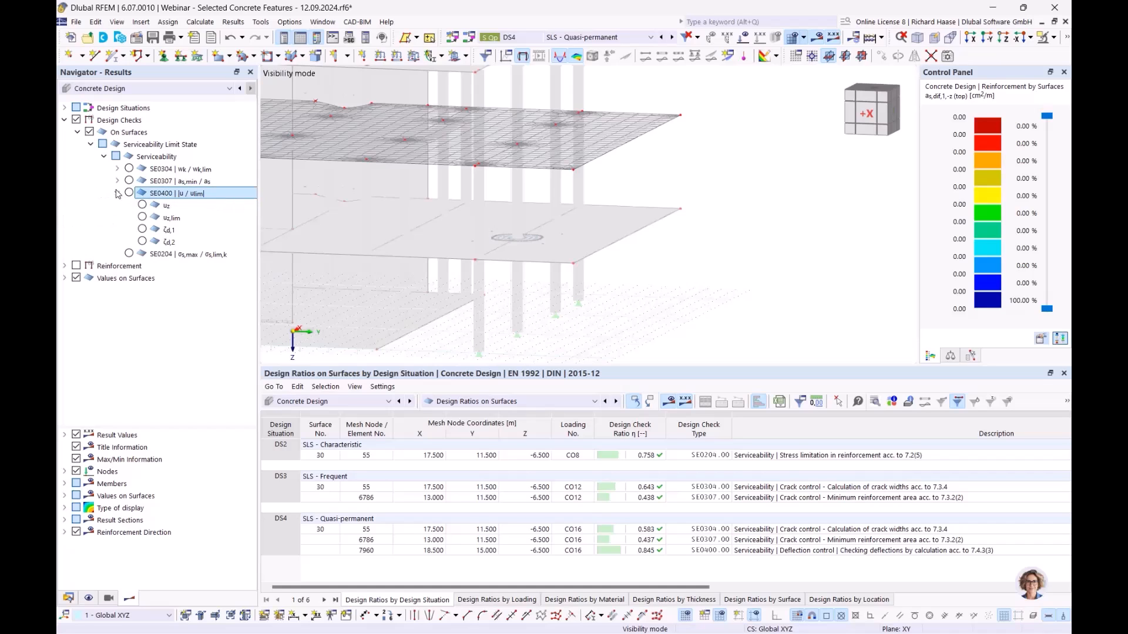
click(142, 217)
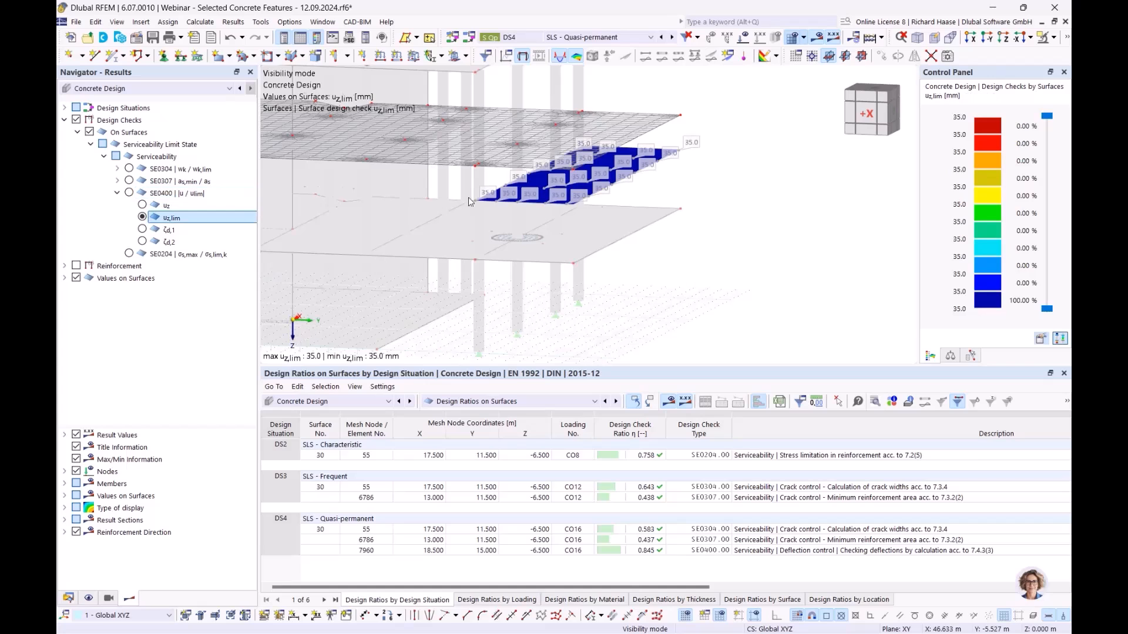
ctrl+middle_drag(733, 196, 750, 186)
scroll(664, 191, up, 3)
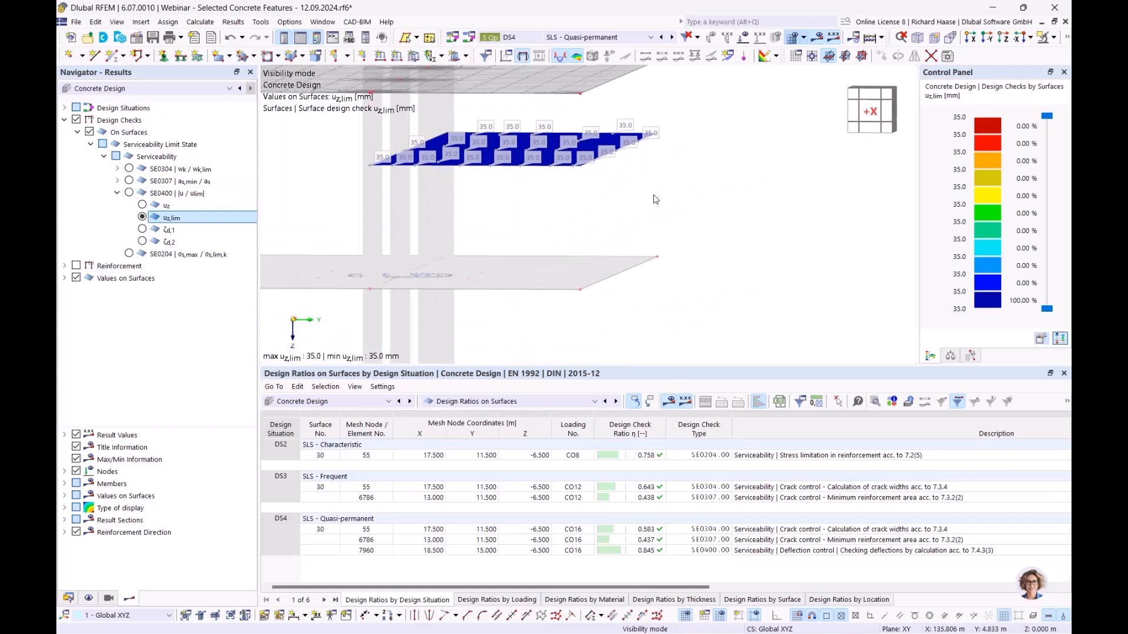
ctrl+middle_drag(623, 196, 593, 210)
Display the SE0400 deflections uz and examine them along the cantilever's free edge.
click(142, 205)
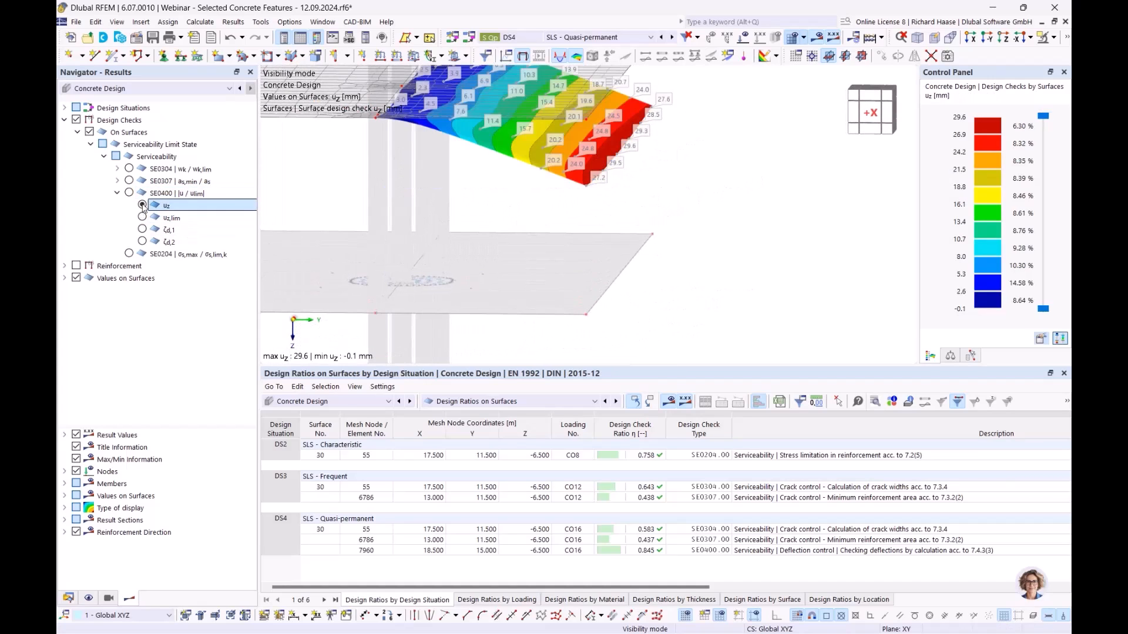
middle_drag(698, 158, 624, 148)
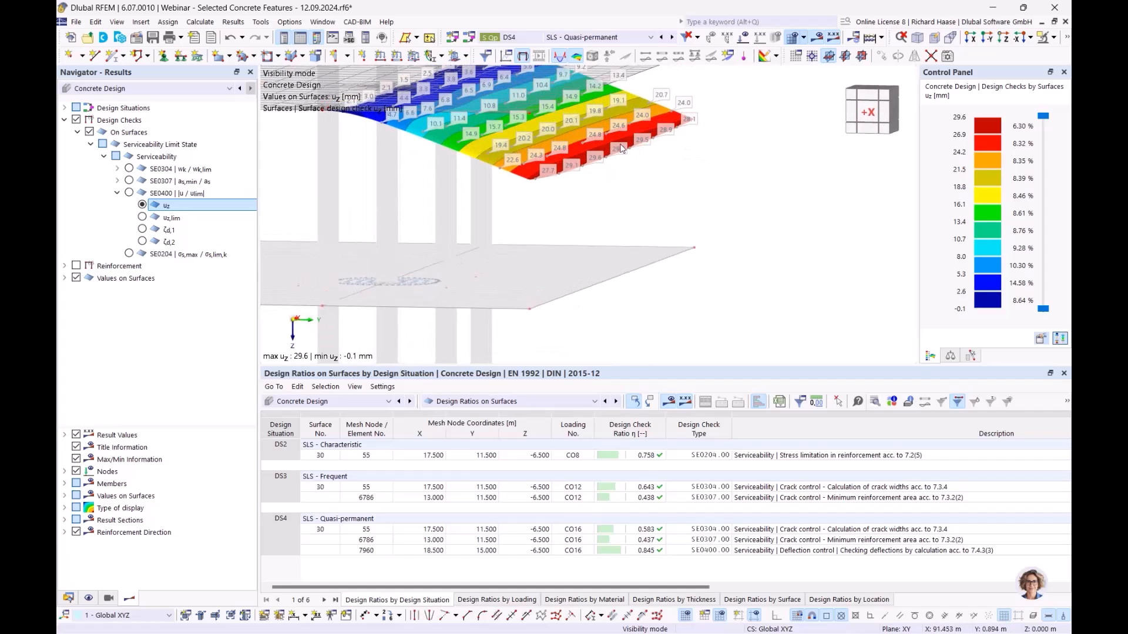
ctrl+middle_drag(711, 181, 626, 188)
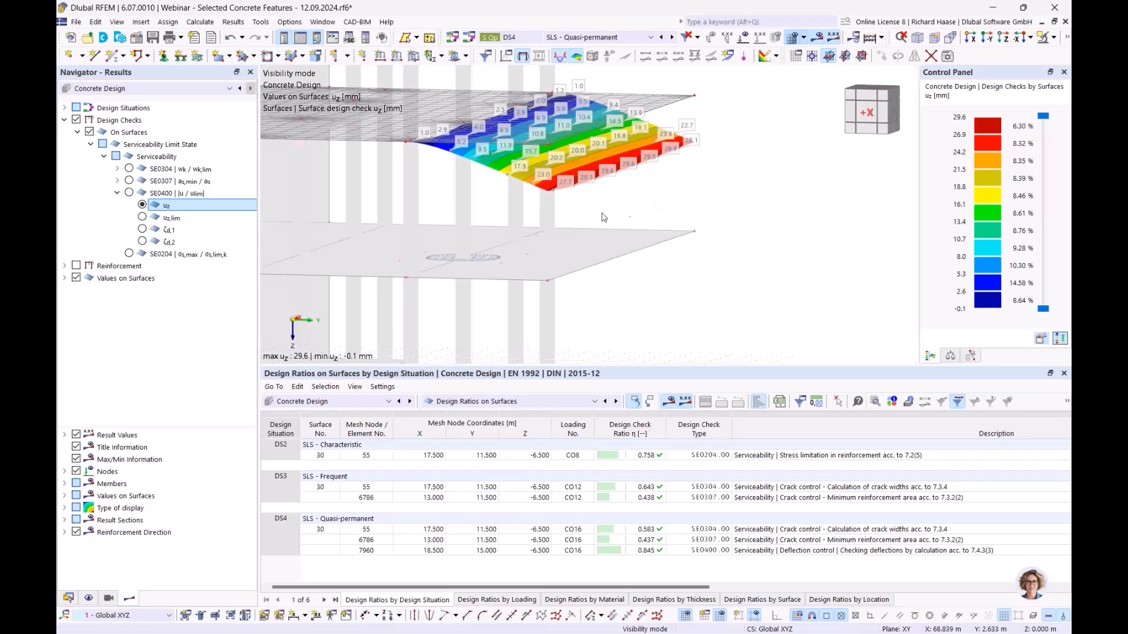
Examine the distribution factor ζd,2 across the cantilever surface and return to the uz deflections.
click(172, 242)
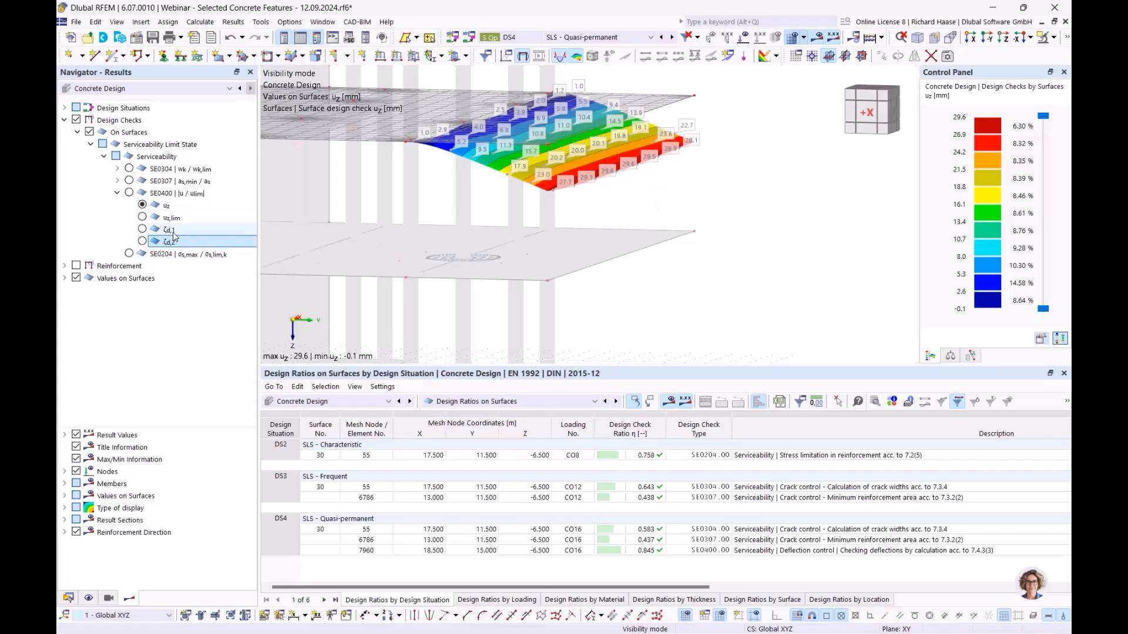
click(143, 241)
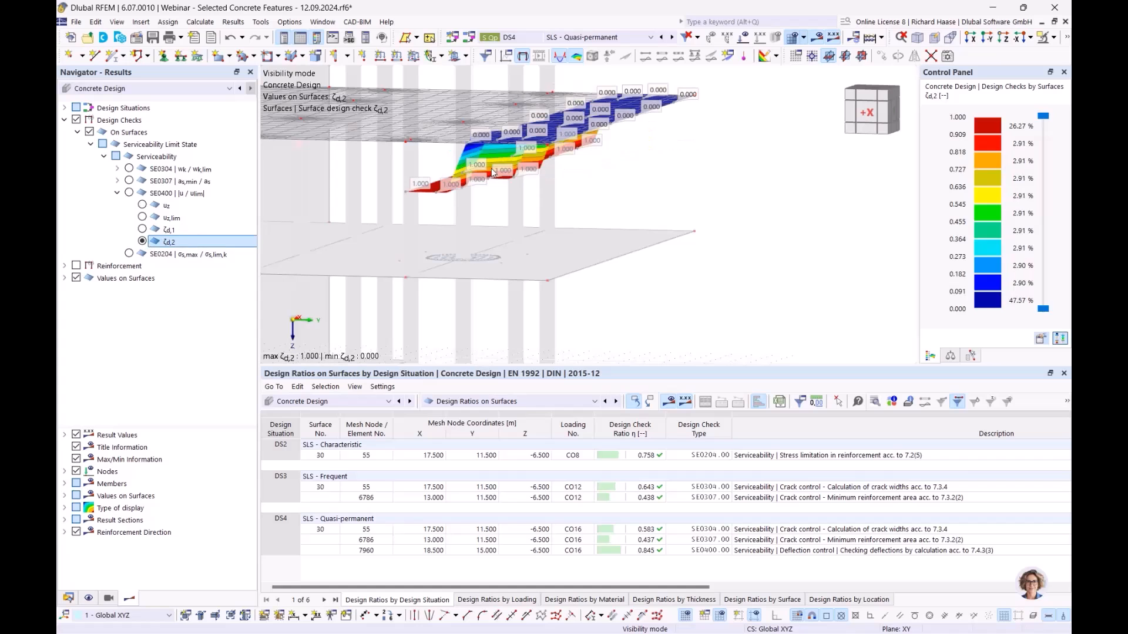
ctrl+middle_drag(617, 180, 585, 179)
scroll(471, 204, up, 2)
ctrl+middle_drag(471, 204, 436, 200)
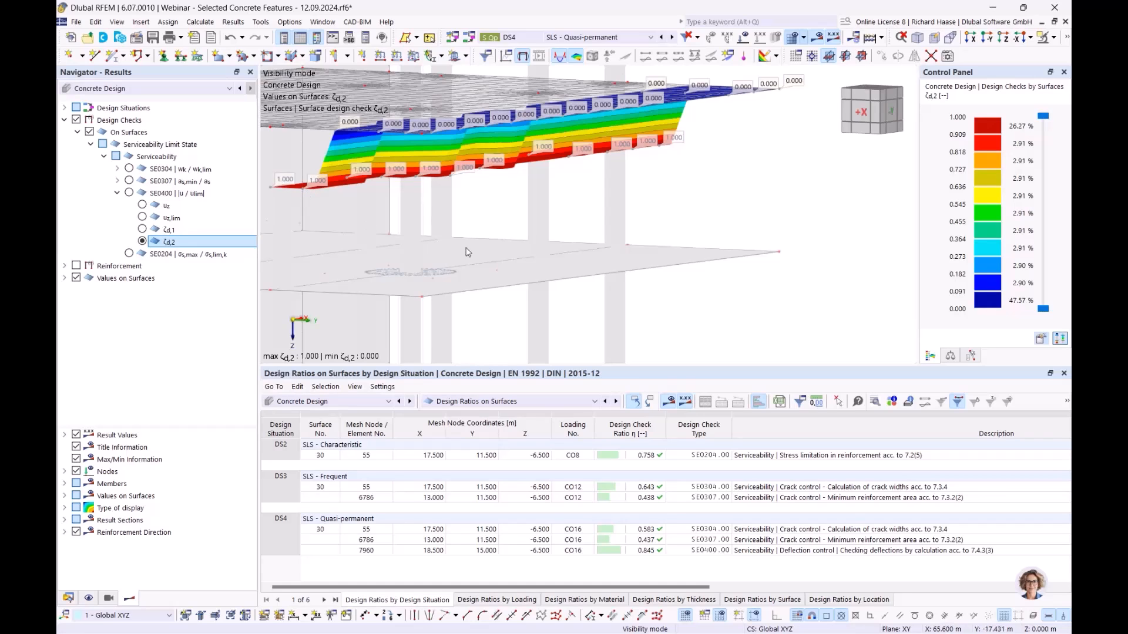
mouse_move(505, 231)
ctrl+middle_down()
mouse_move(466, 230)
mouse_move(488, 229)
ctrl+middle_up()
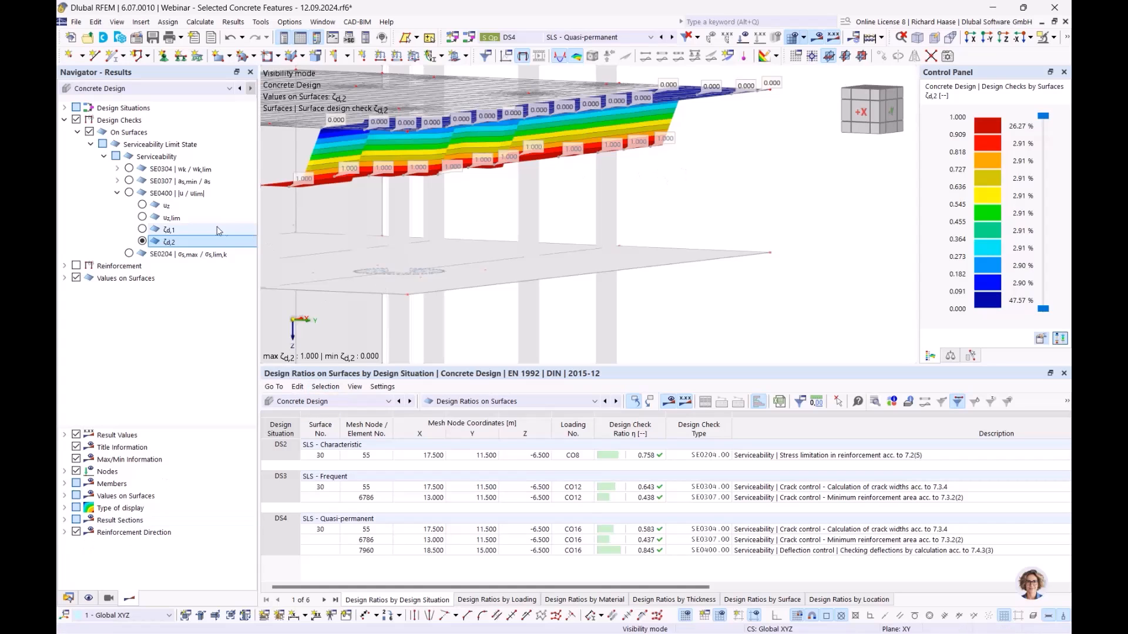
click(142, 205)
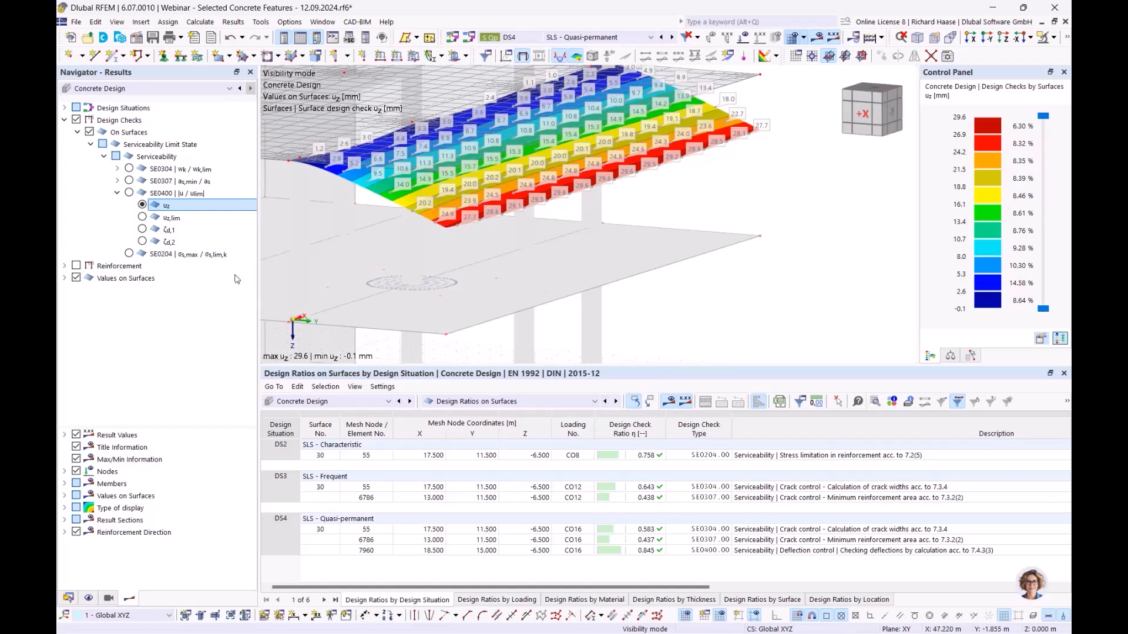
Enable consideration of the concrete resistance between cracks (tension stiffening effect) in serviceability configuration 1 and apply the change.
click(68, 599)
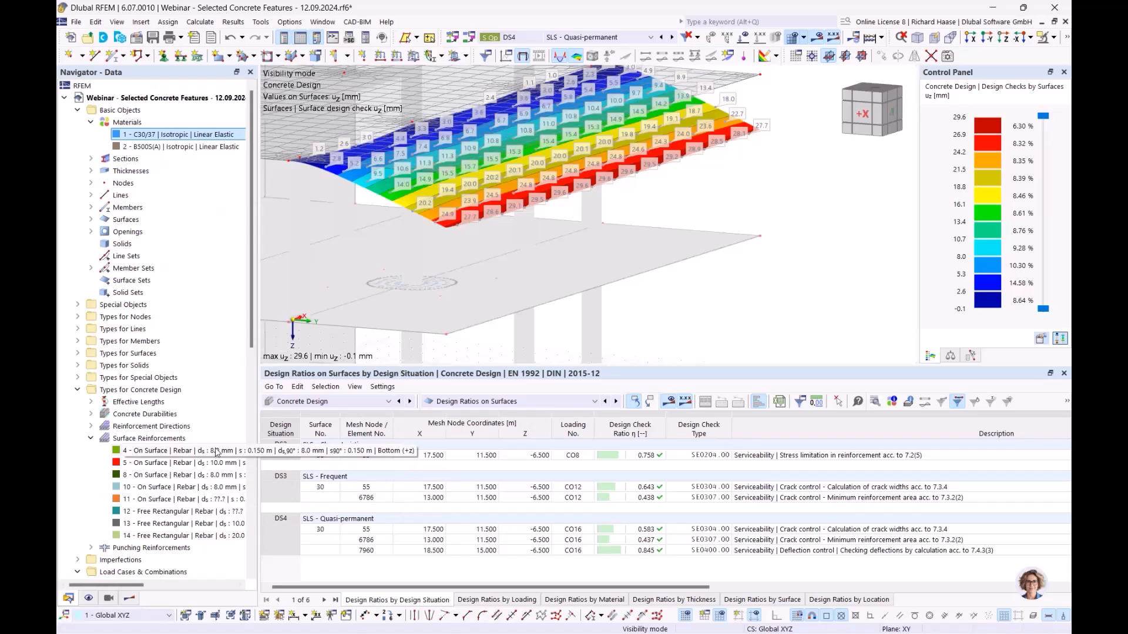
scroll(165, 529, down, 12)
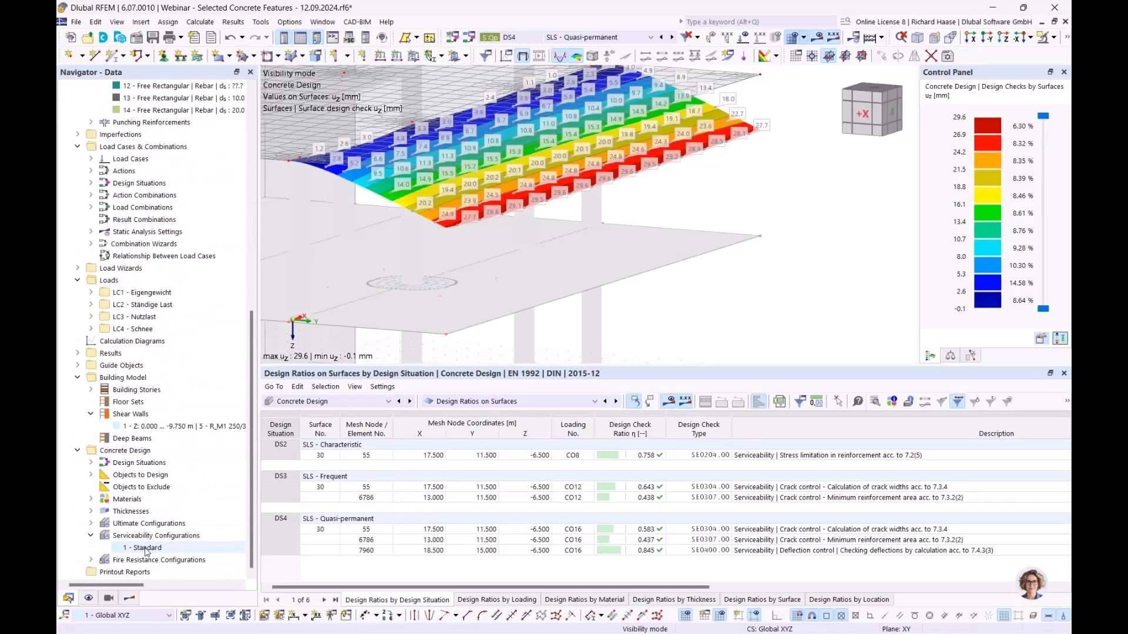
double_click(147, 549)
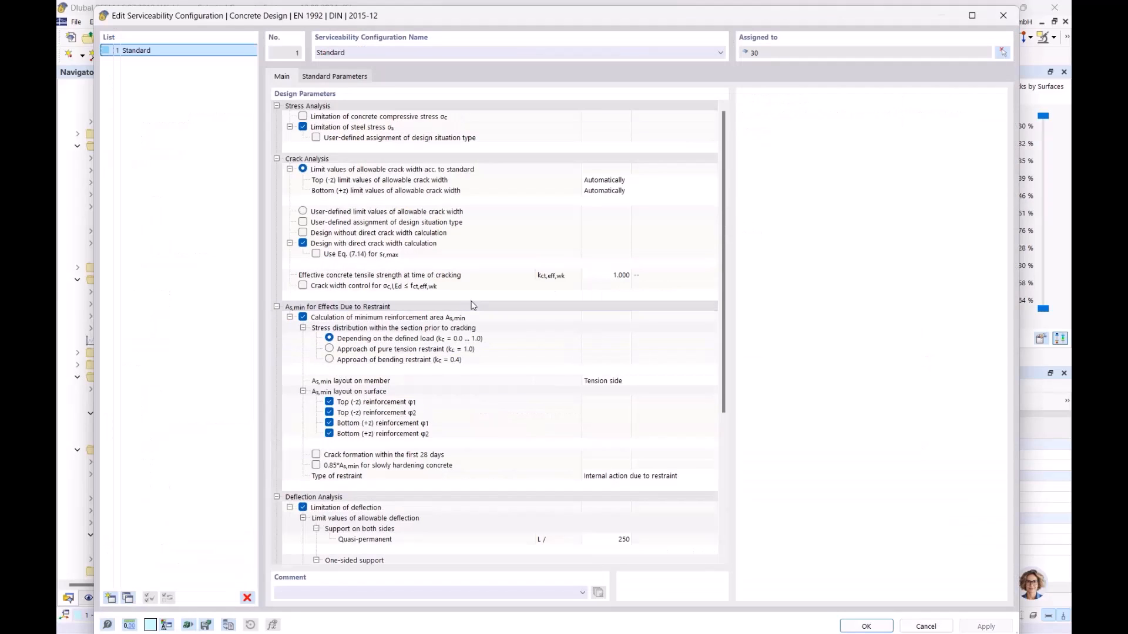
scroll(485, 311, down, 5)
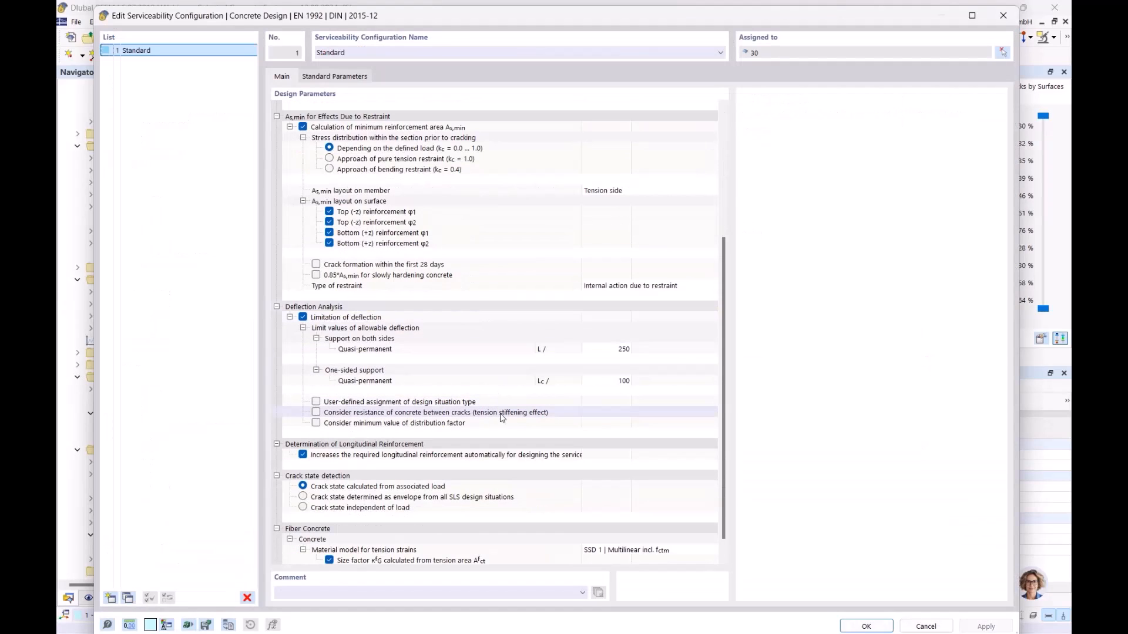
click(470, 417)
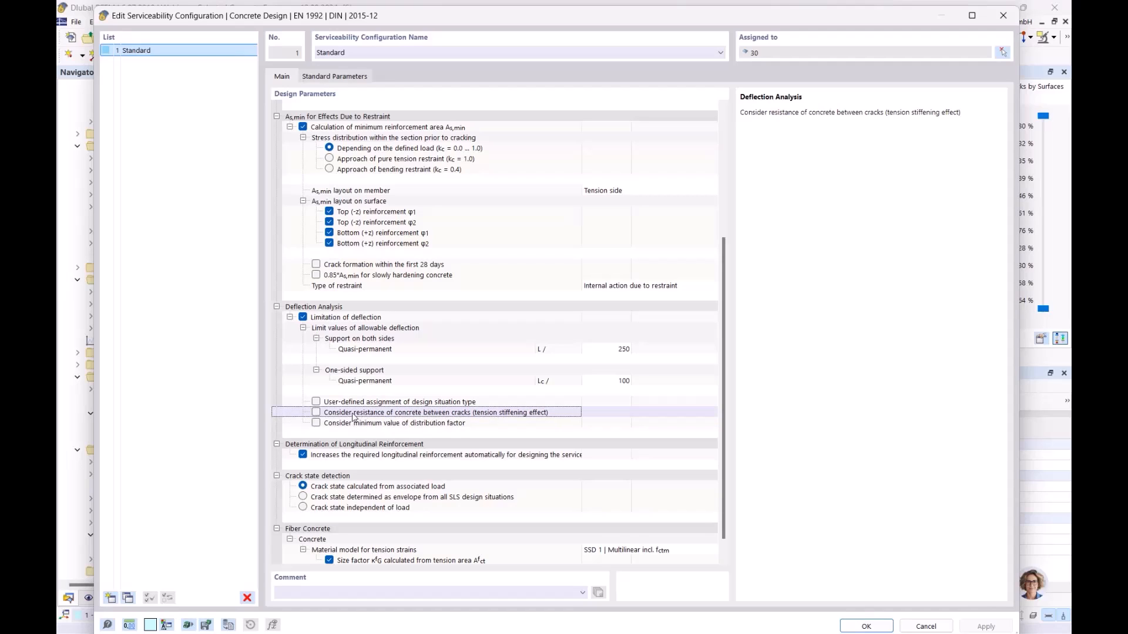
click(316, 413)
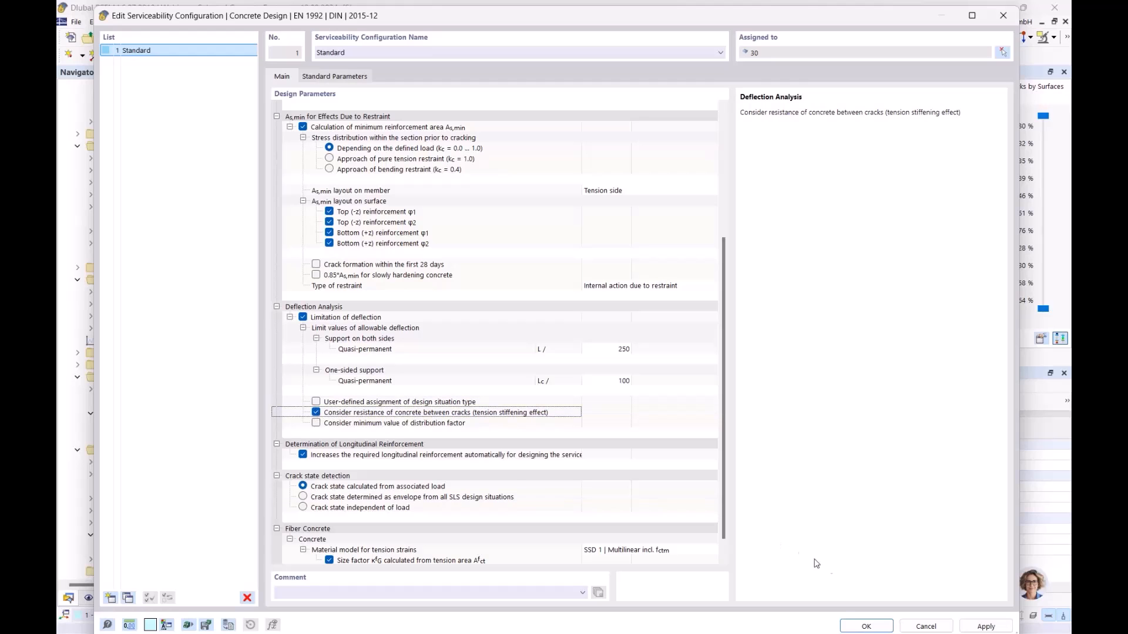
click(867, 626)
click(681, 390)
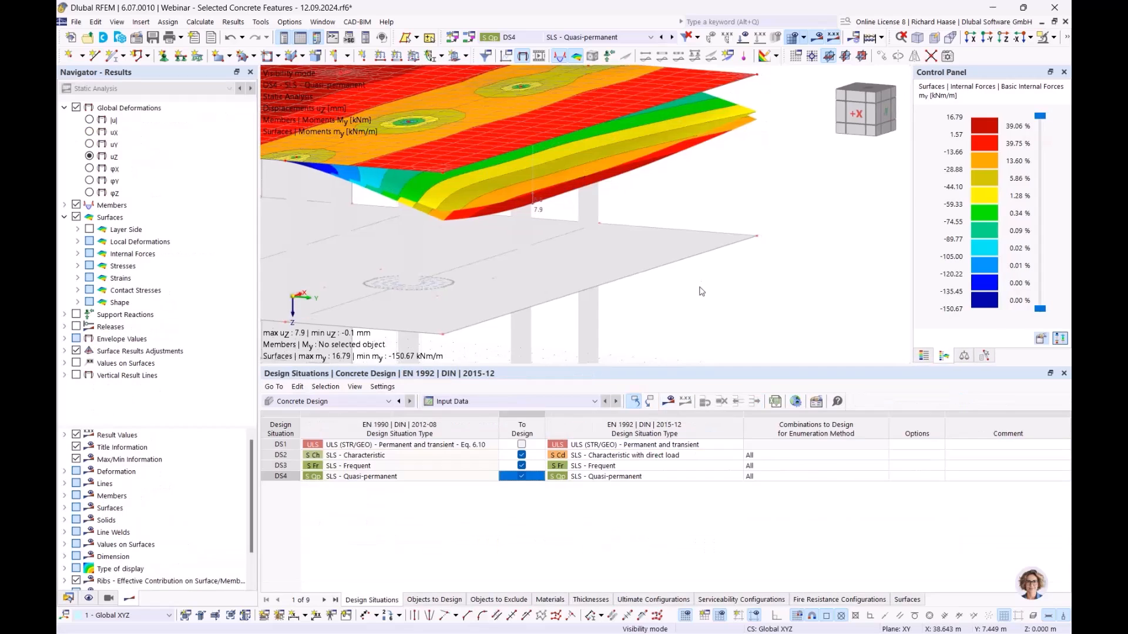
Recalculate the concrete design with tension stiffening and view the cantilever's uz deflections.
click(668, 402)
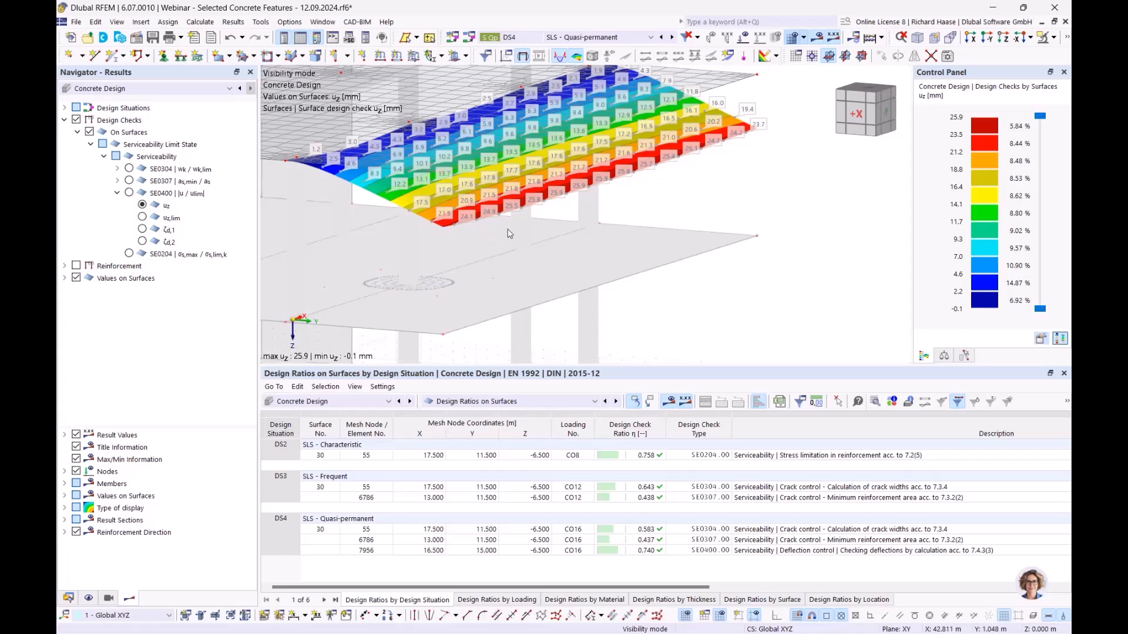
ctrl+middle_drag(551, 256, 402, 249)
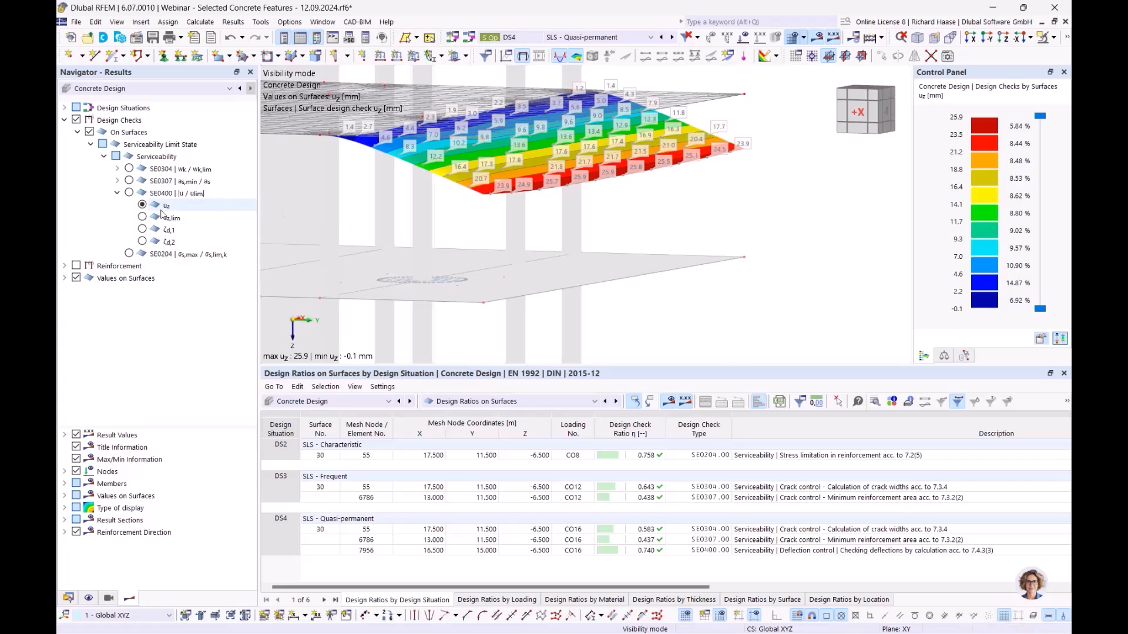
Display the distribution factor ζd,2 with tension stiffening considered and examine its course along the supported edge of the cantilever.
click(168, 242)
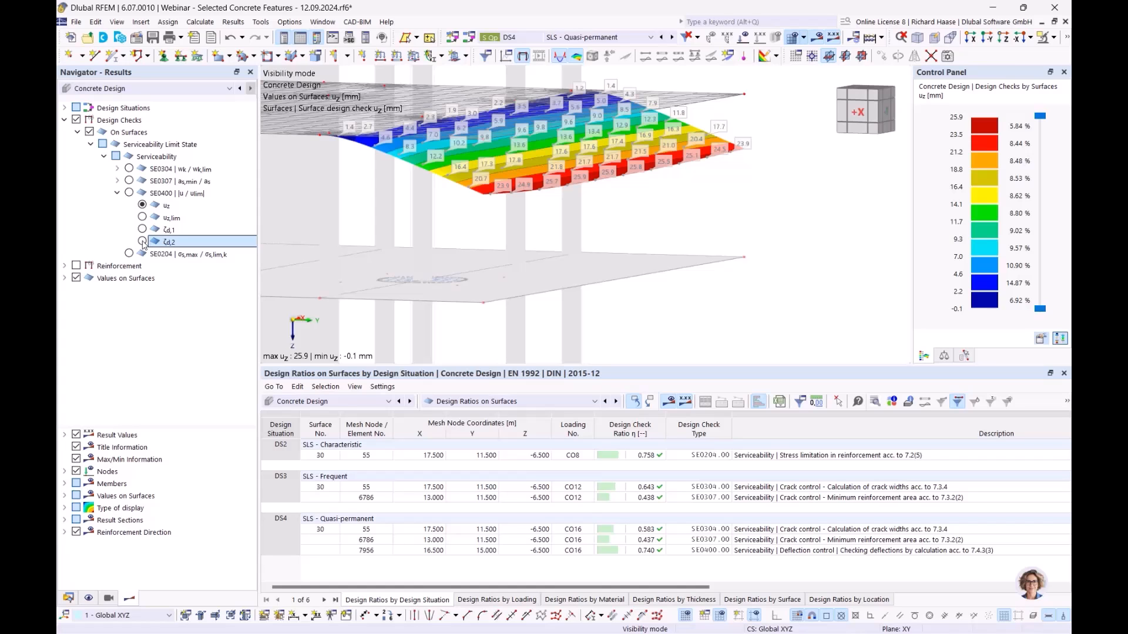
click(142, 242)
ctrl+middle_drag(455, 210, 547, 202)
scroll(433, 189, up, 1)
ctrl+middle_drag(433, 189, 493, 249)
ctrl+middle_drag(594, 219, 581, 220)
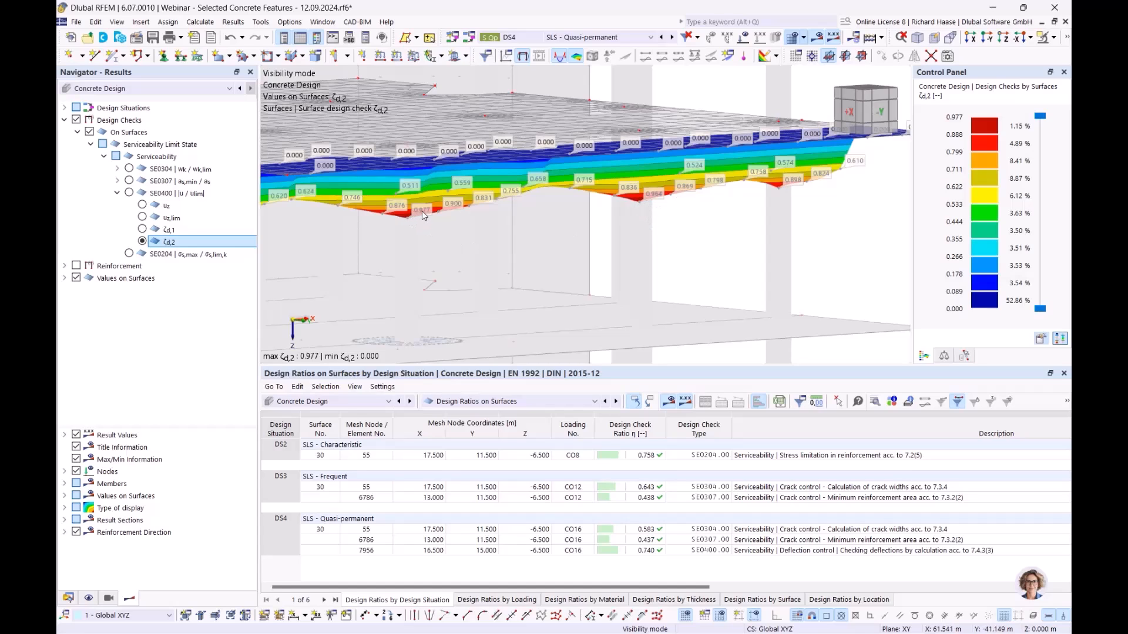
scroll(581, 233, down, 2)
middle_drag(572, 236, 600, 234)
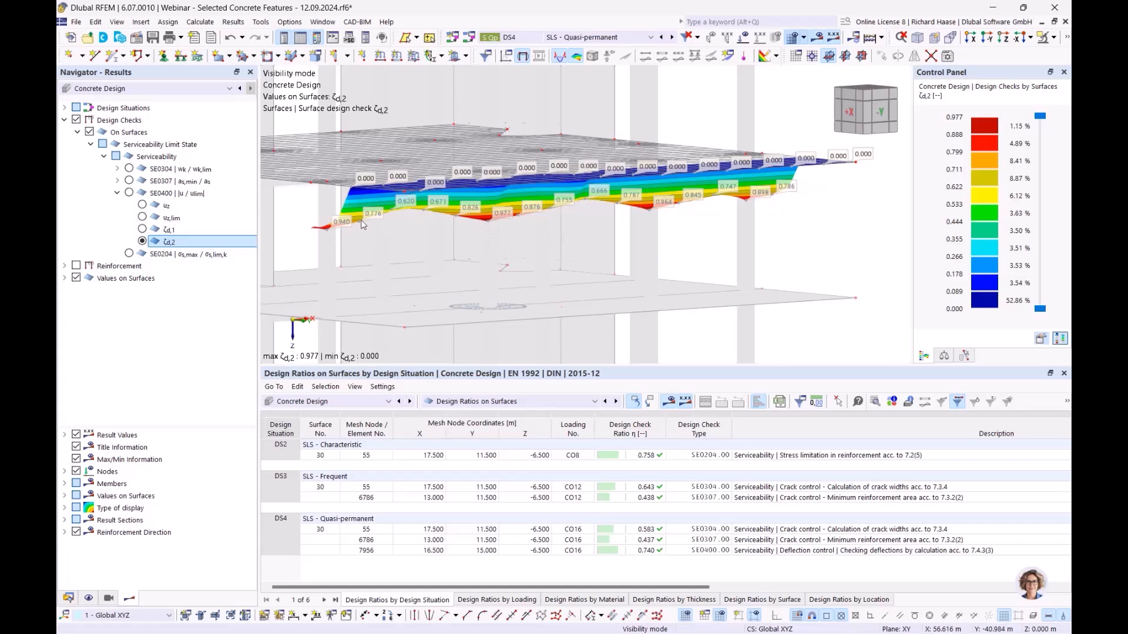
middle_drag(556, 228, 573, 230)
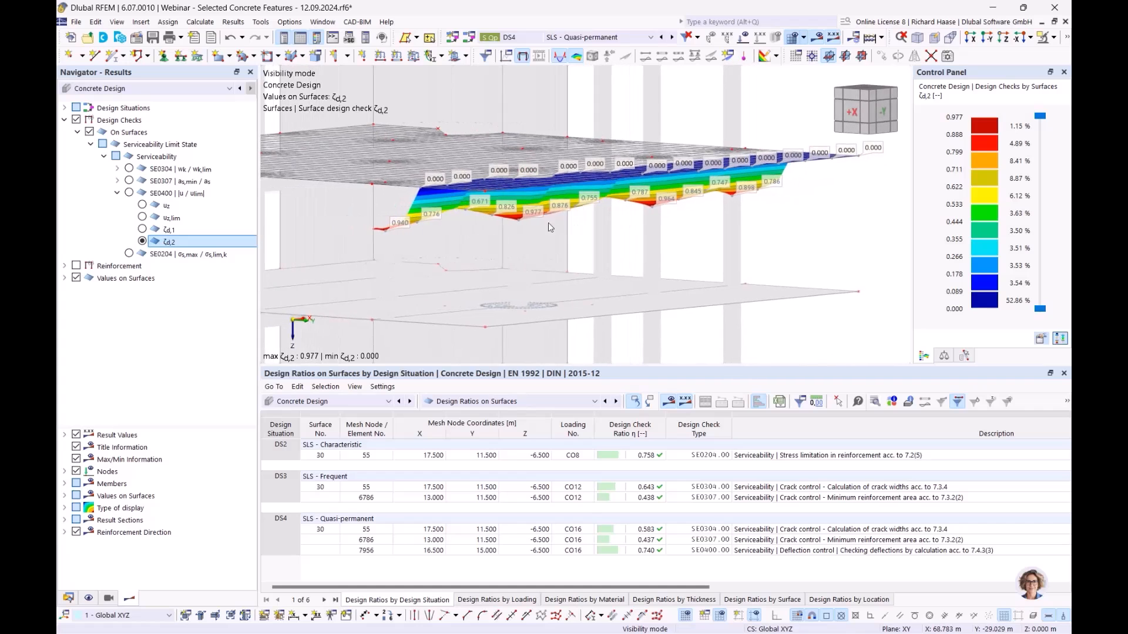
Return from the distribution factor ζd,2 to the uz deflections of the cantilever surface.
ctrl+middle_drag(683, 272, 649, 270)
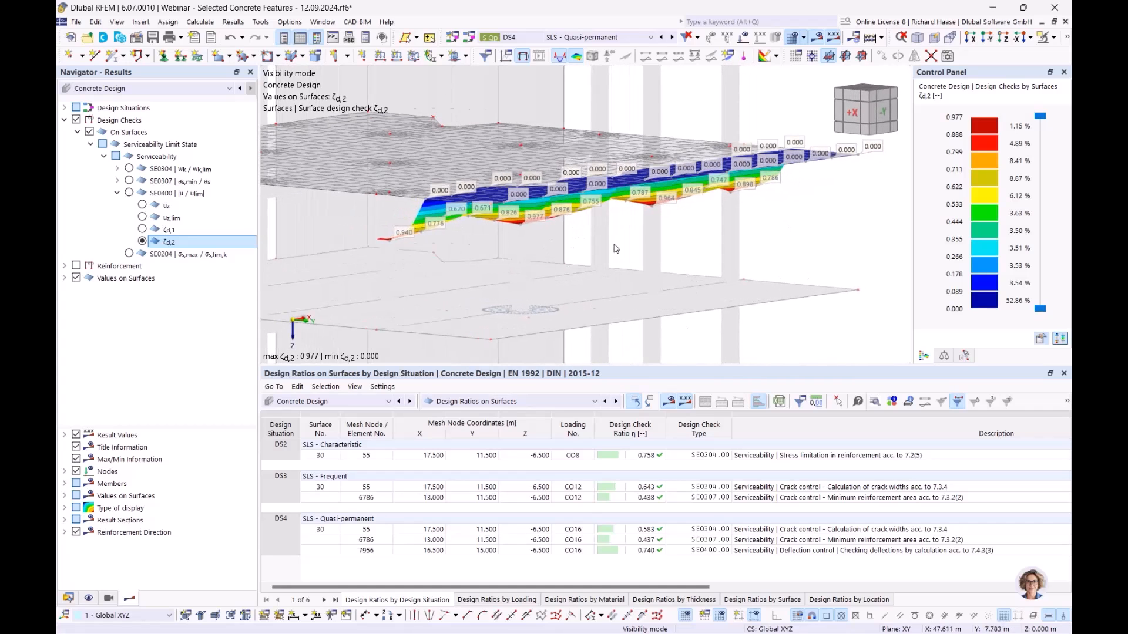
ctrl+middle_drag(721, 251, 766, 201)
click(143, 205)
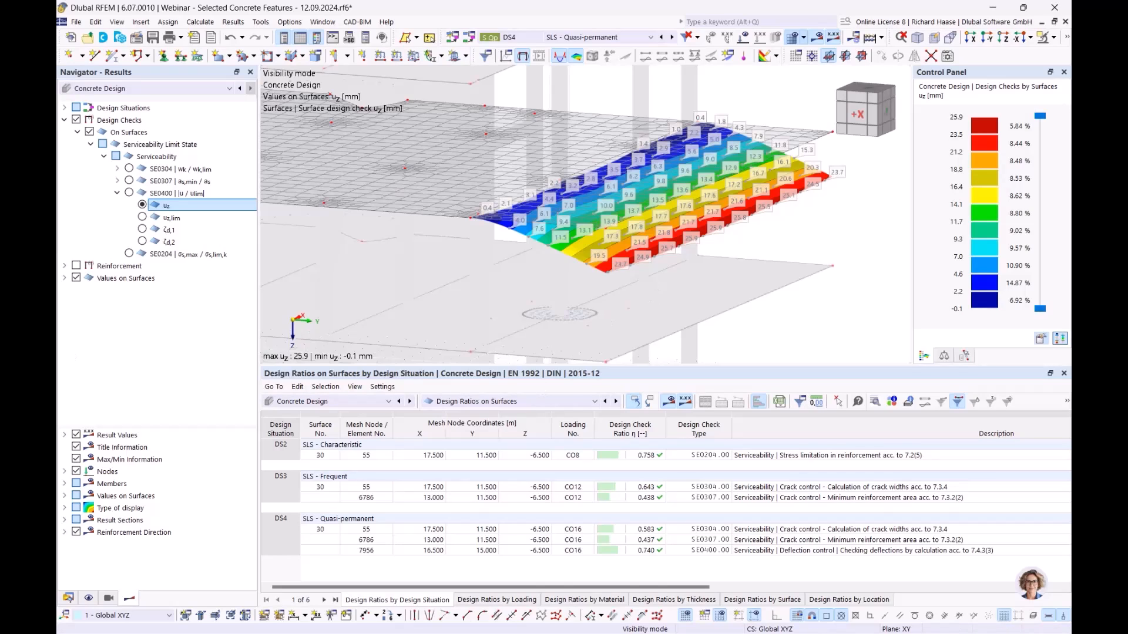
Switch to the PowerPoint presentation and show the Fatigue design slide.
key(alt+Tab)
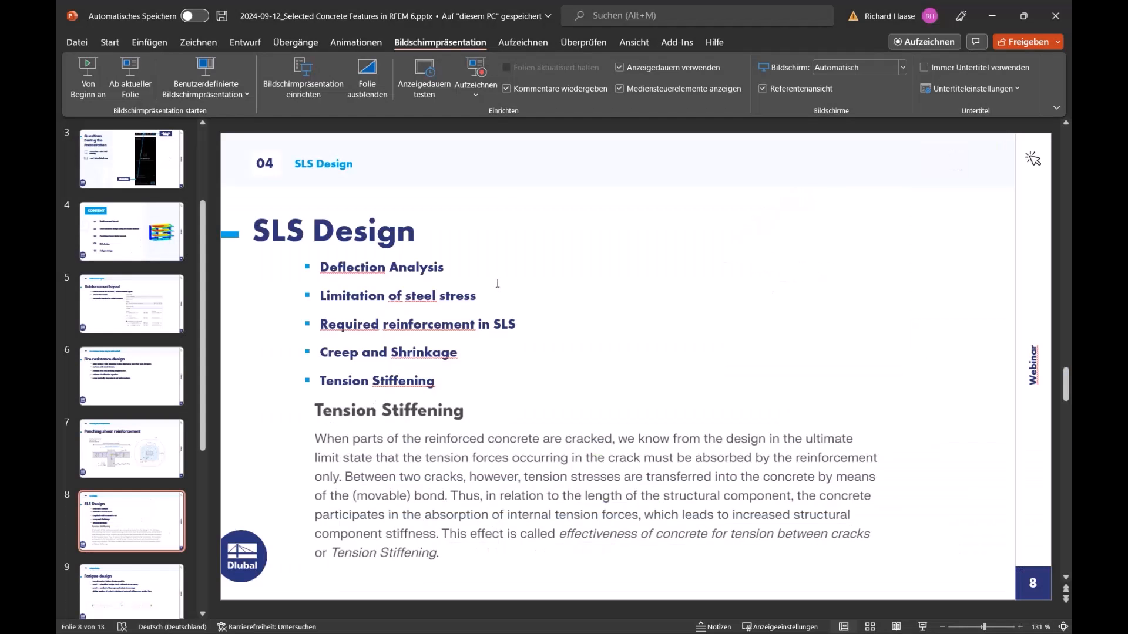
scroll(499, 281, down, 1)
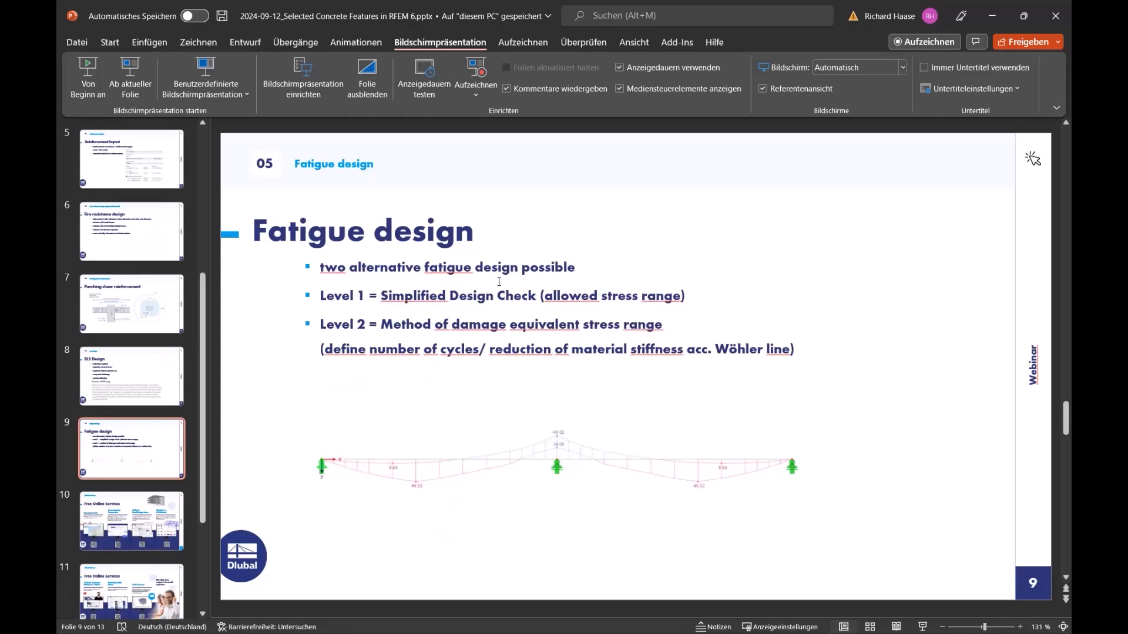
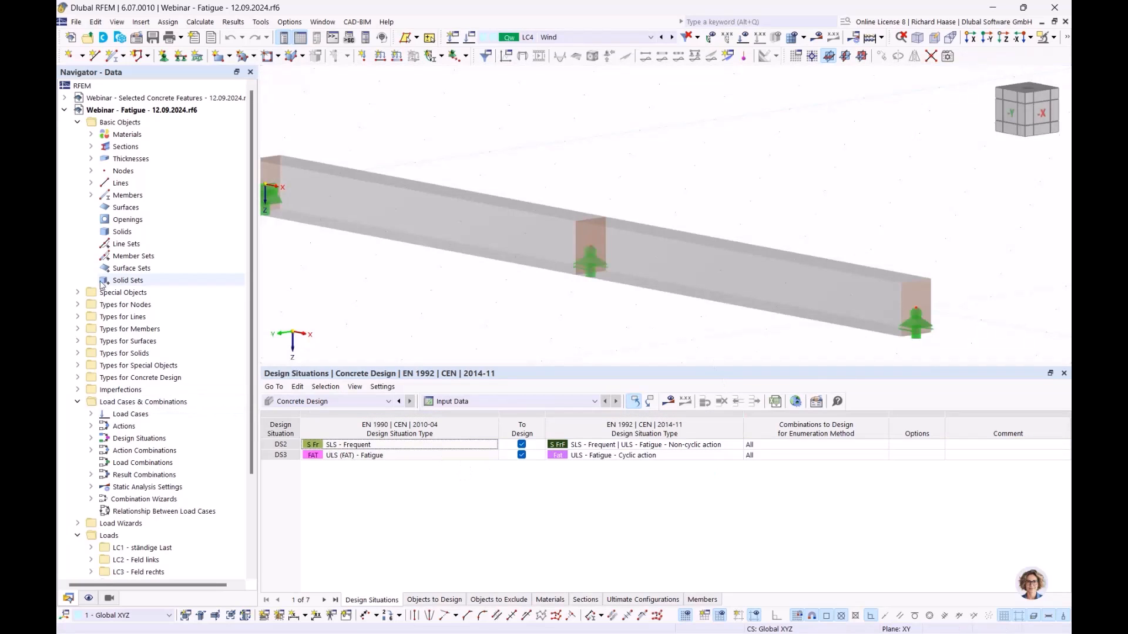
In the RFEM fatigue model, review the combination rules of the SLS - Frequent and ULS (FAT) - Fatigue design situations.
scroll(117, 388, down, 1)
right_click(116, 381)
click(137, 388)
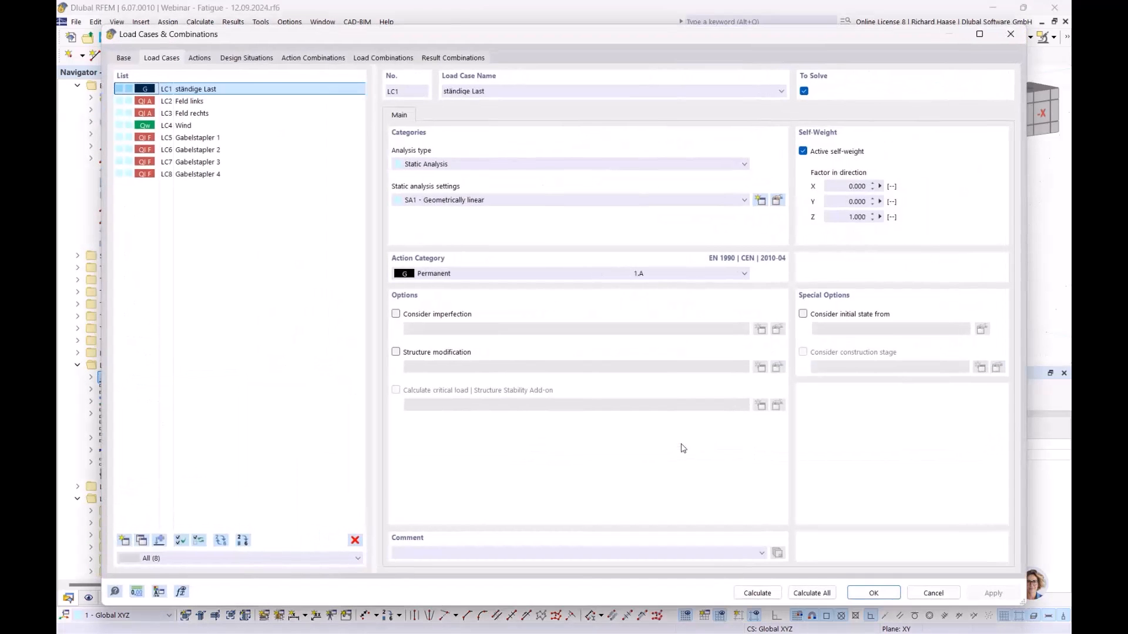
click(251, 57)
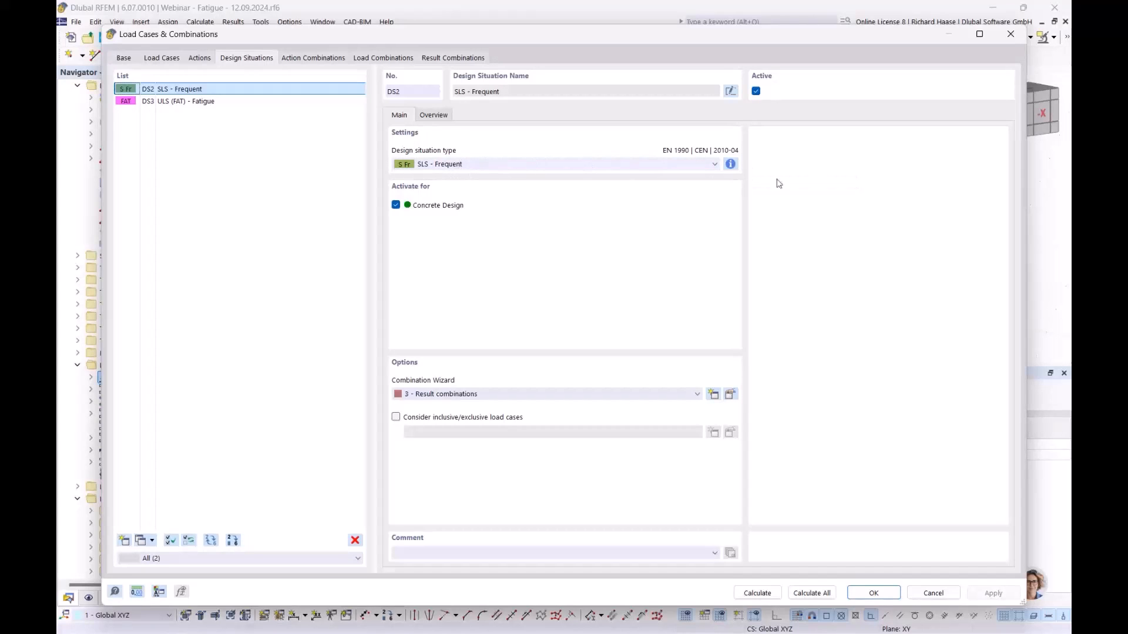
click(730, 165)
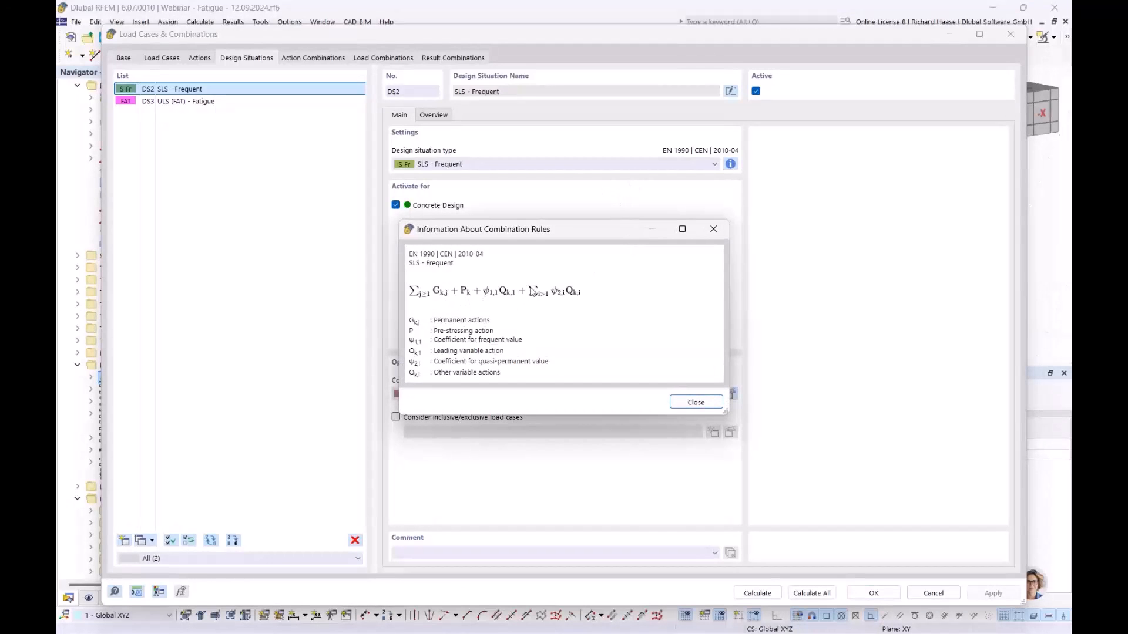
click(692, 405)
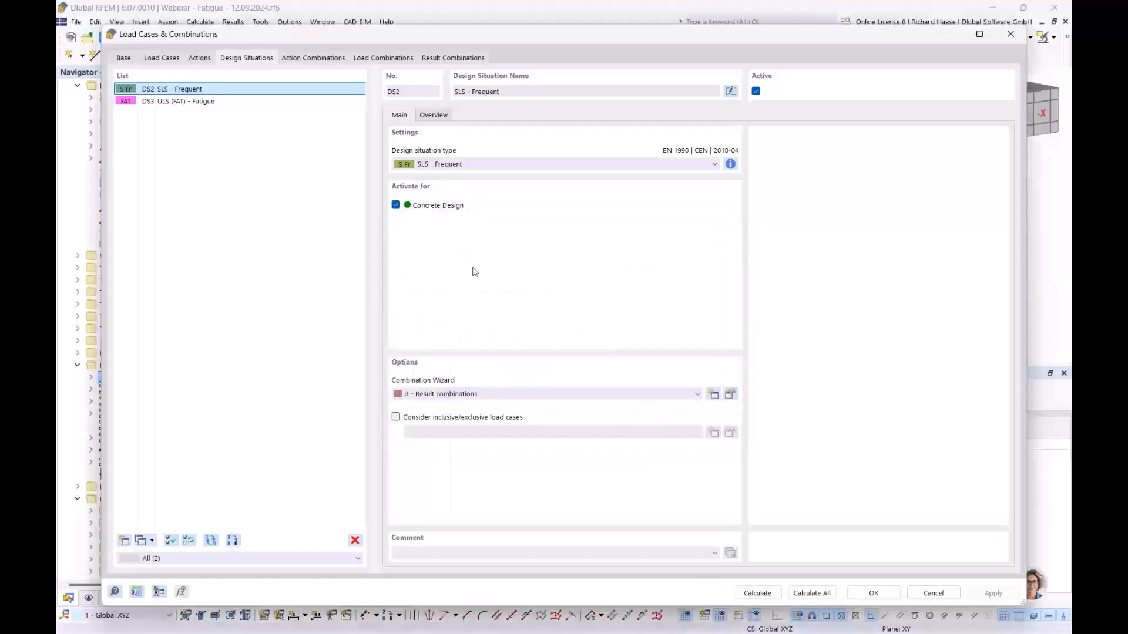
click(215, 103)
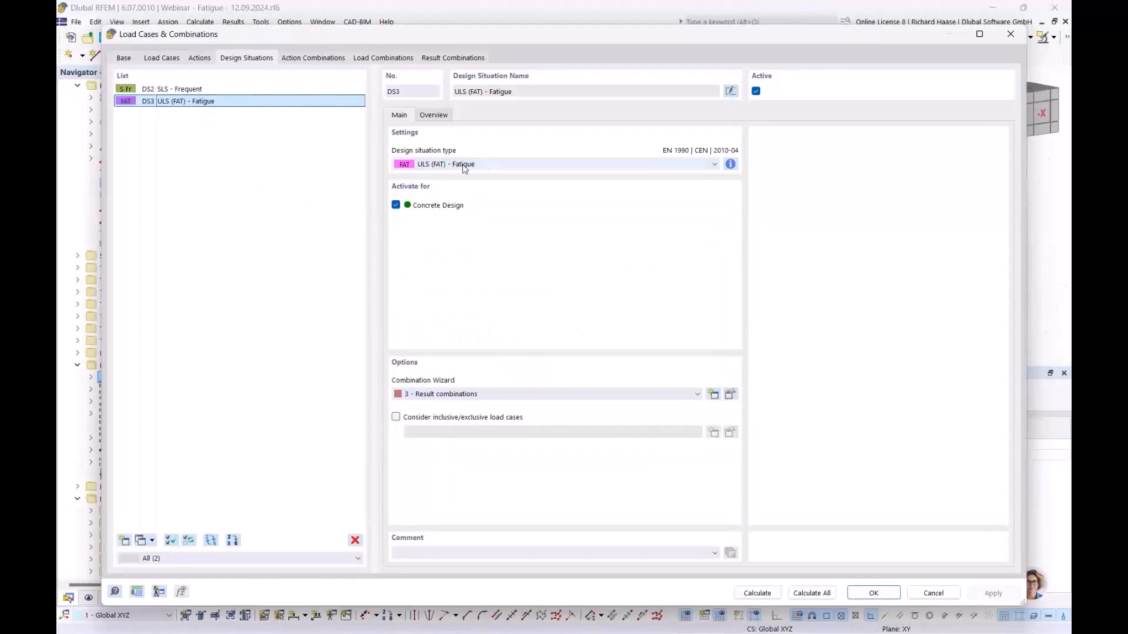
click(730, 165)
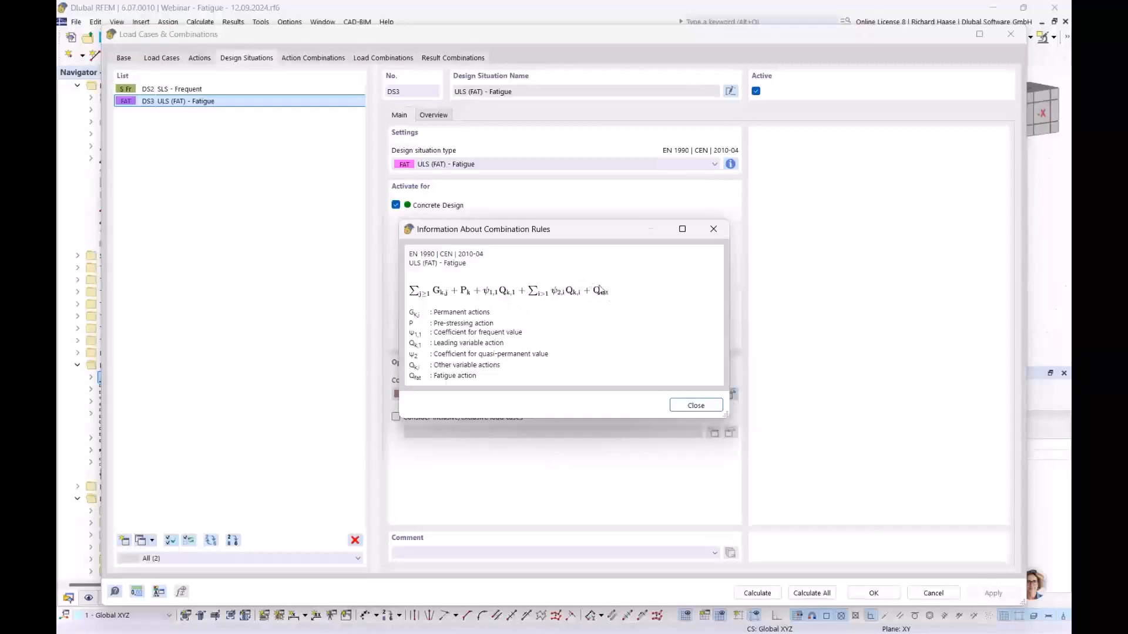
click(694, 405)
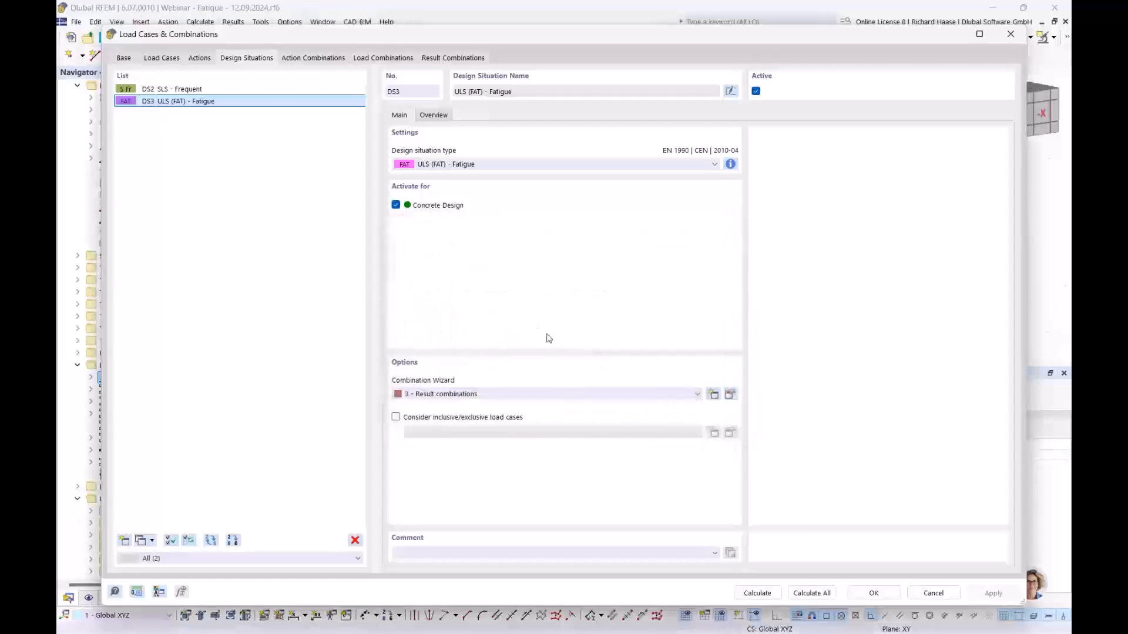
Review the action categories of load cases LC3, LC4 and LC5, and check the fatigue load option of Gabelstapler 1.
click(160, 58)
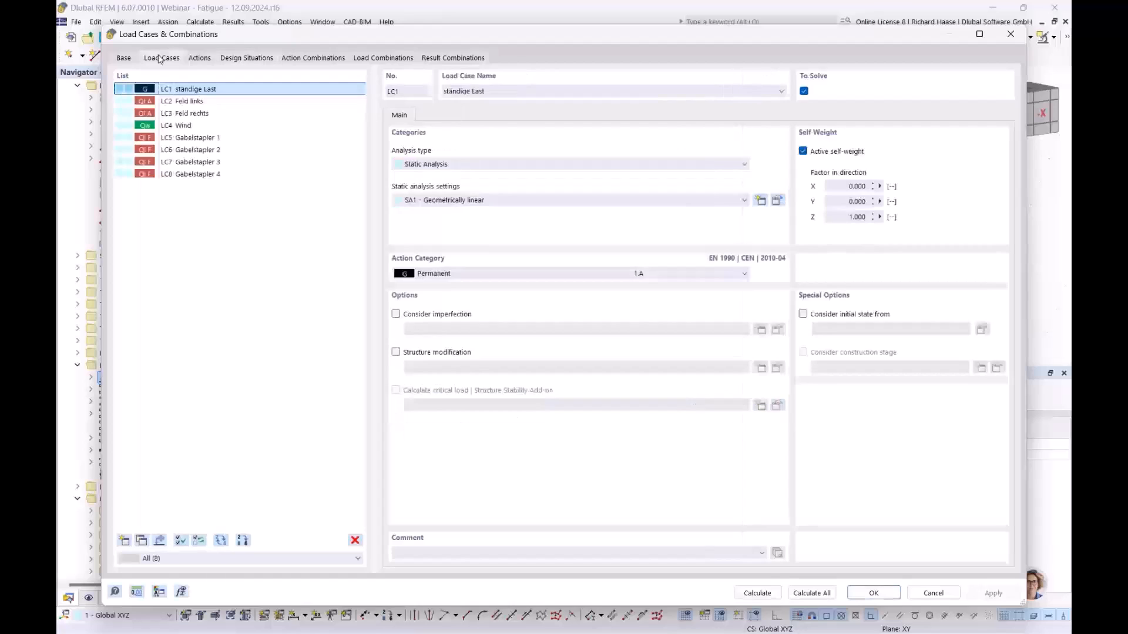
click(189, 114)
click(190, 125)
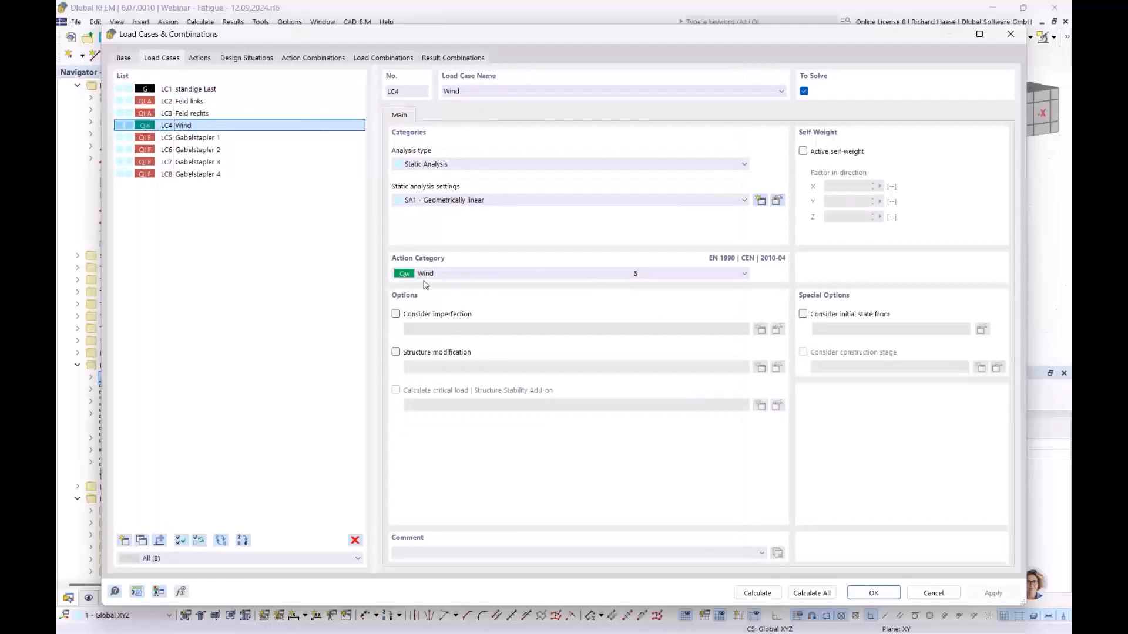
click(219, 114)
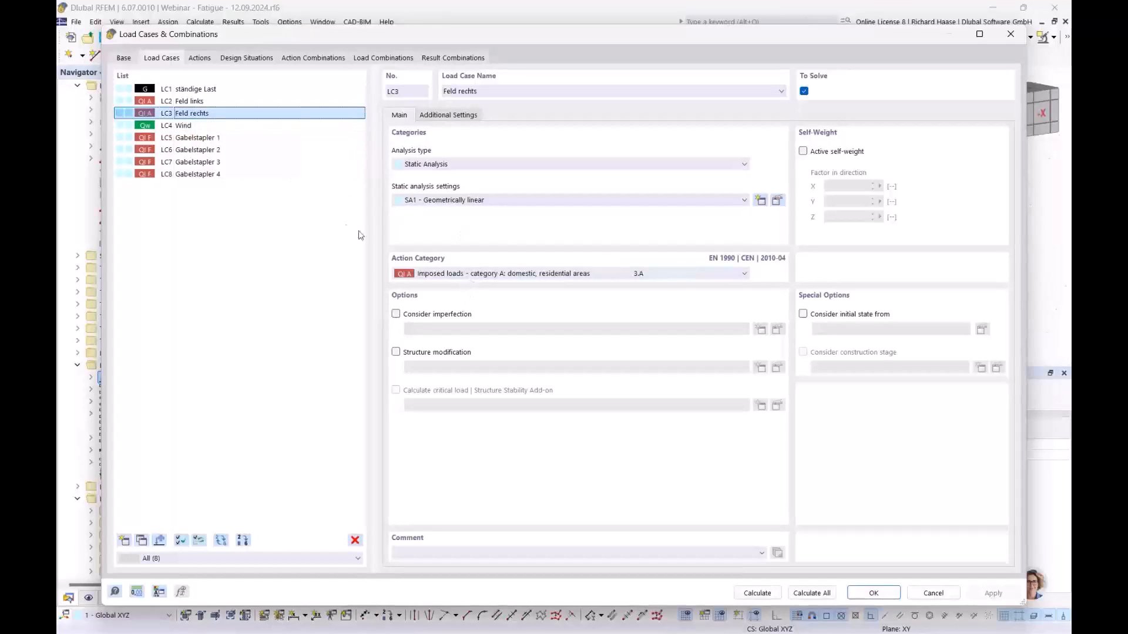
click(200, 139)
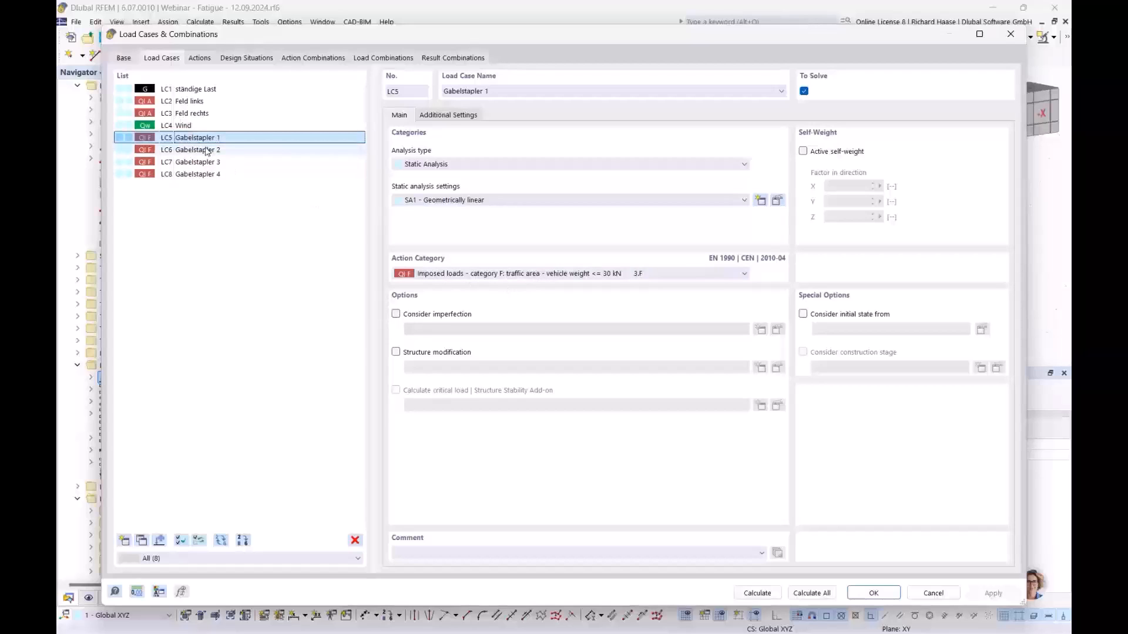
click(448, 116)
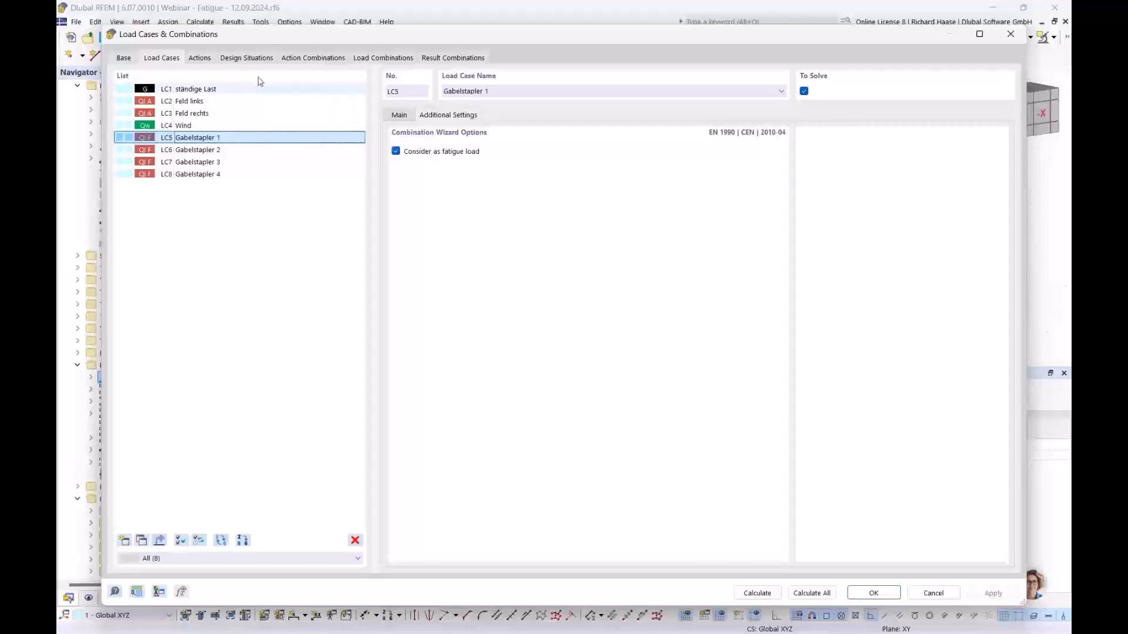
Check the action type and assigned load cases of action A5 Fatigue action, and close the load cases and combinations settings.
click(199, 58)
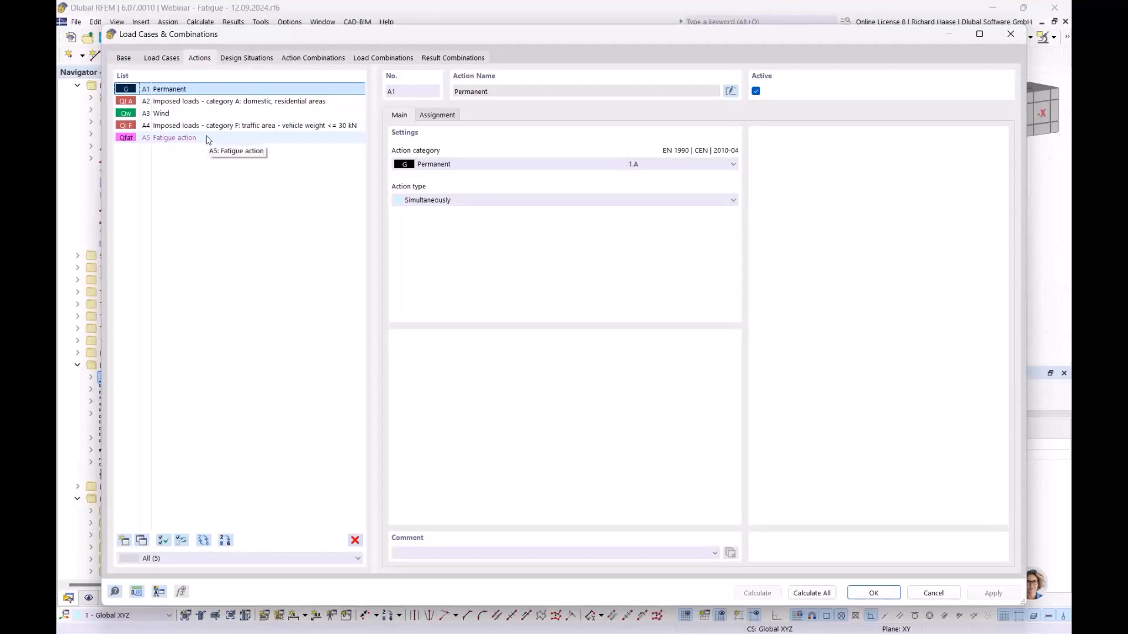
click(180, 139)
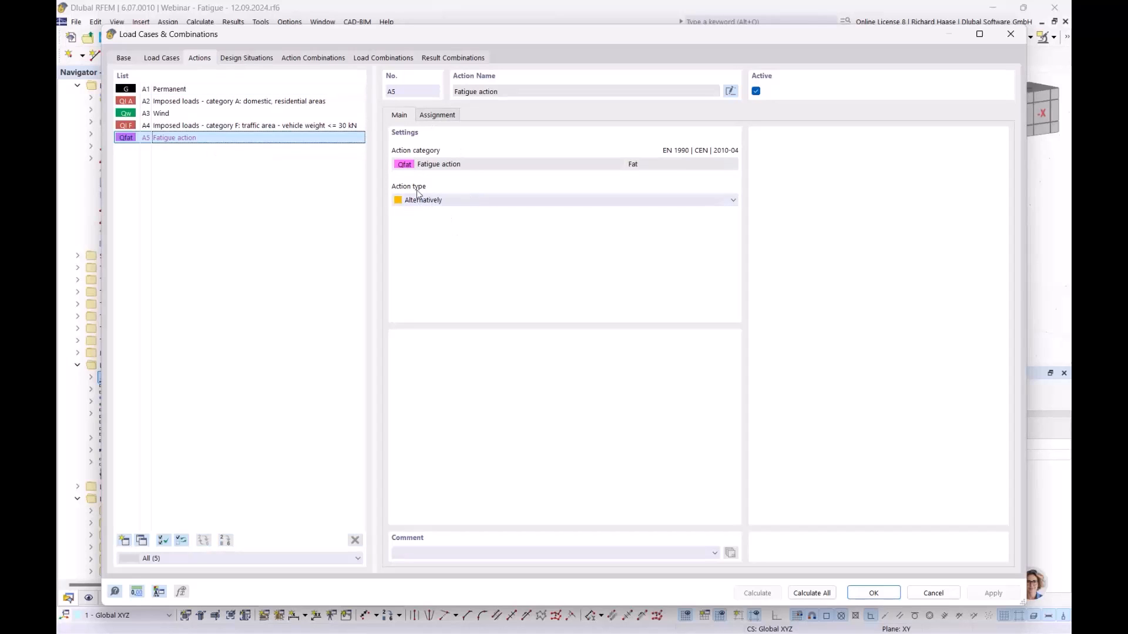
click(437, 115)
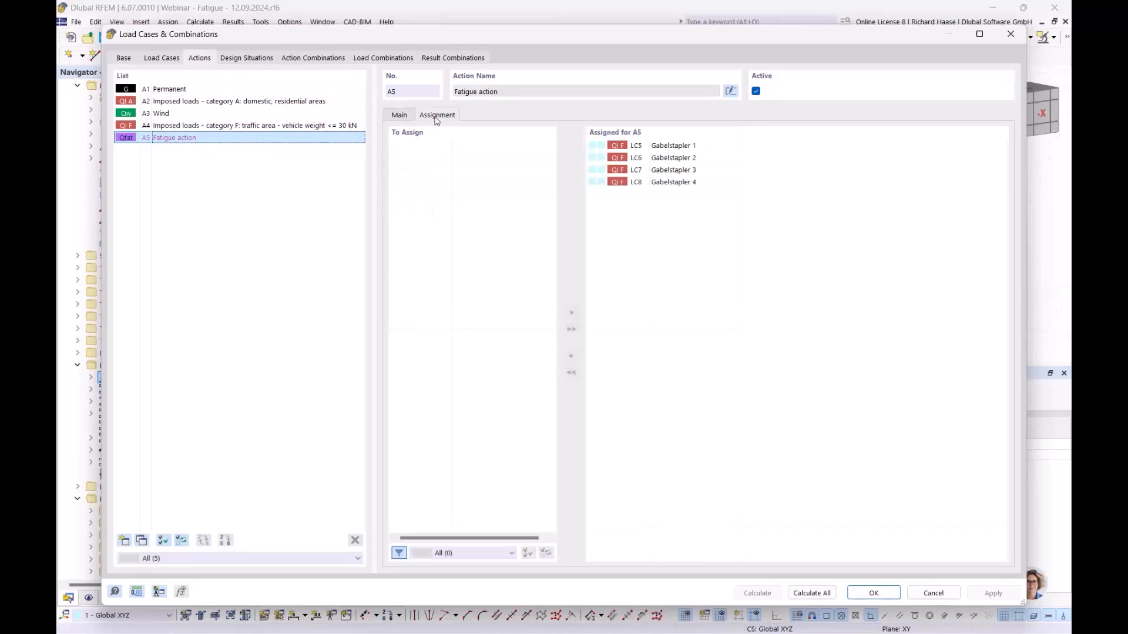
click(873, 594)
Show the loads on the two-span beam and go through load cases LC1 to LC8, ending at design situation DS2.
click(575, 40)
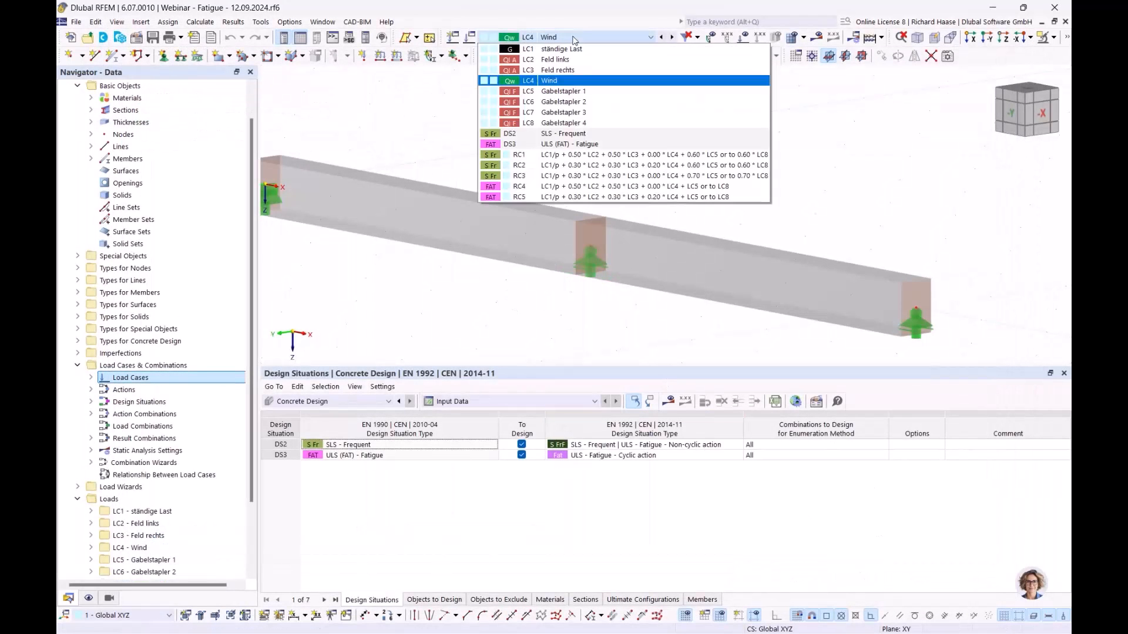
click(582, 47)
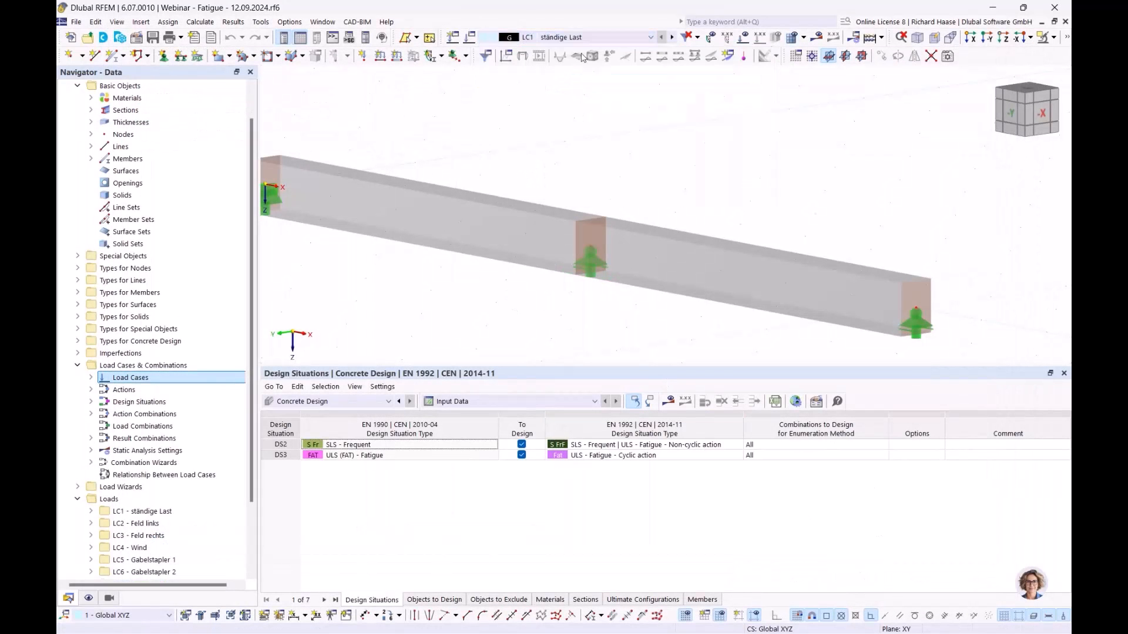
click(743, 40)
scroll(748, 144, down, 3)
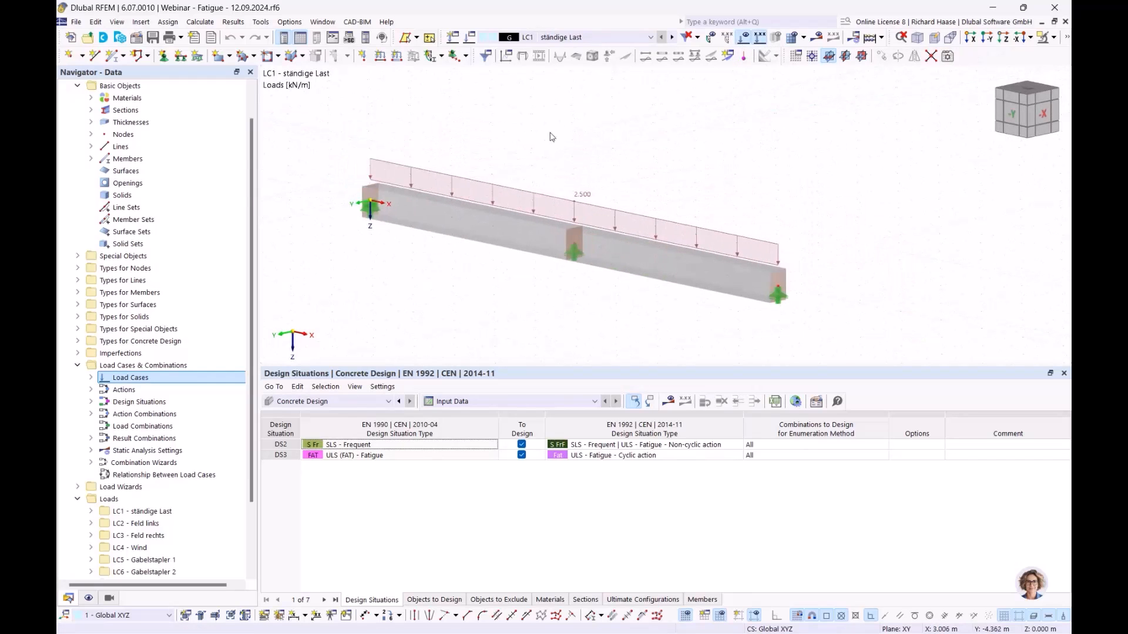
click(673, 39)
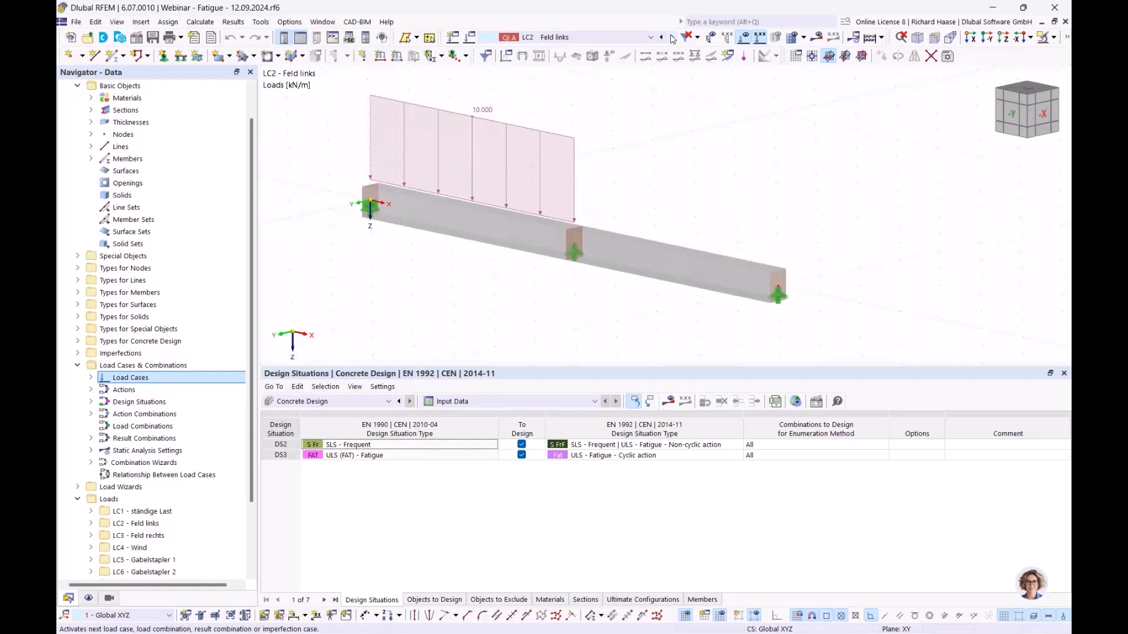
click(672, 39)
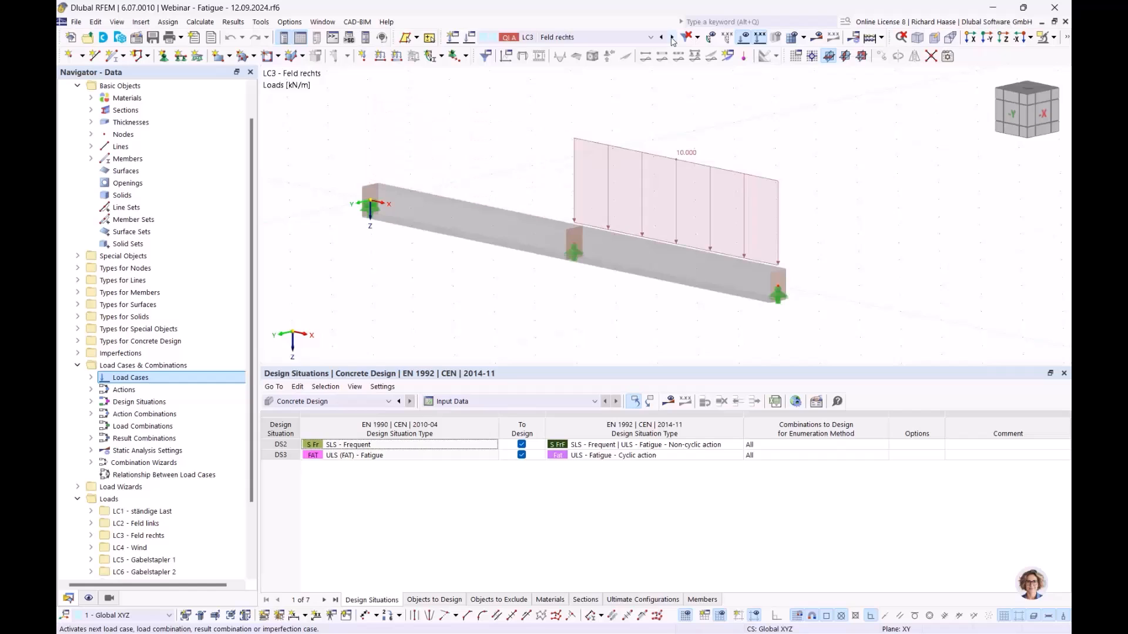
click(672, 39)
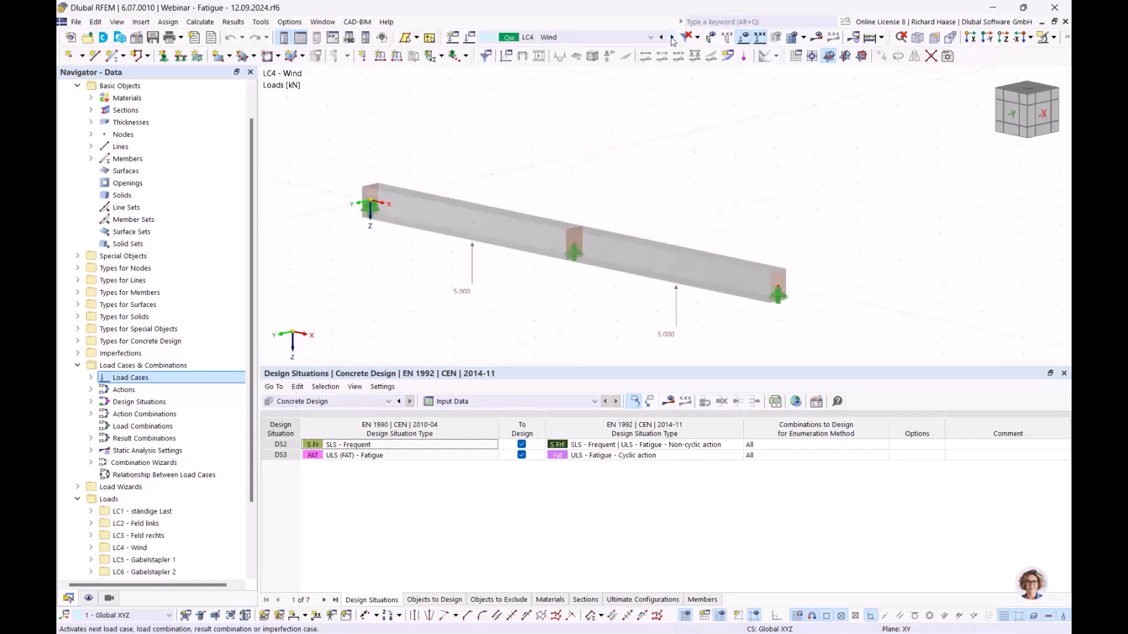
click(673, 39)
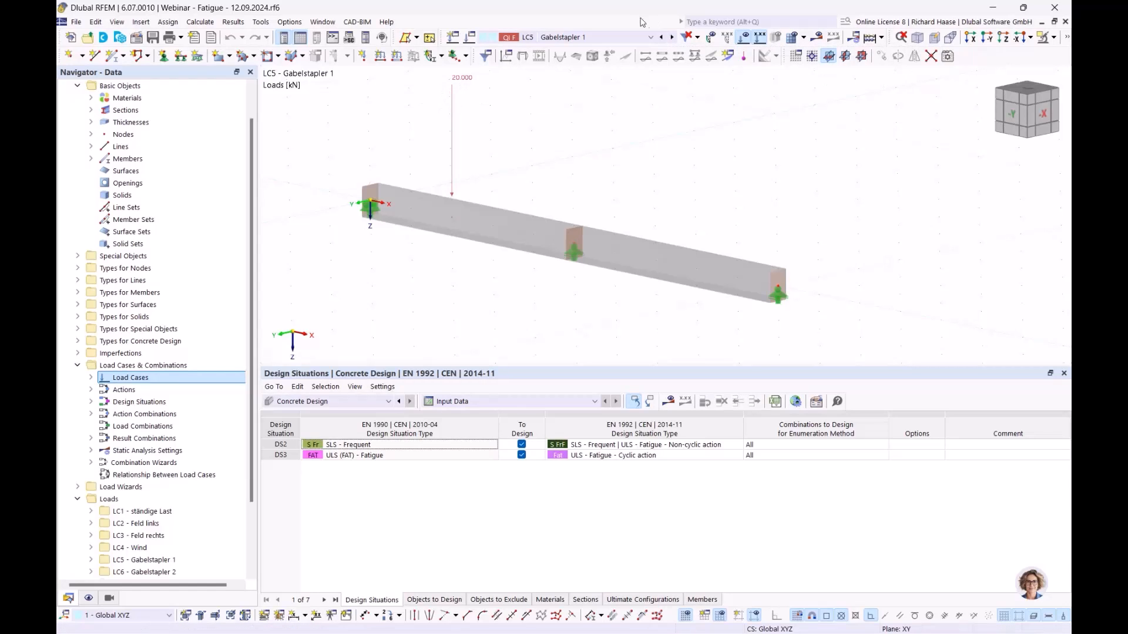
click(671, 39)
click(671, 39)
click(672, 39)
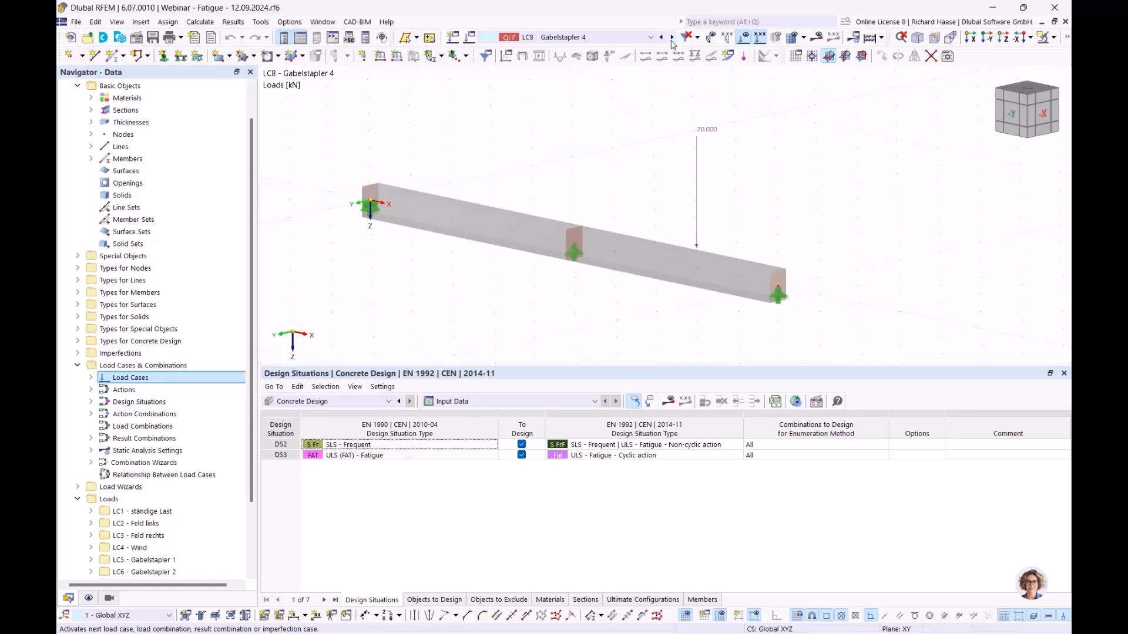
click(672, 37)
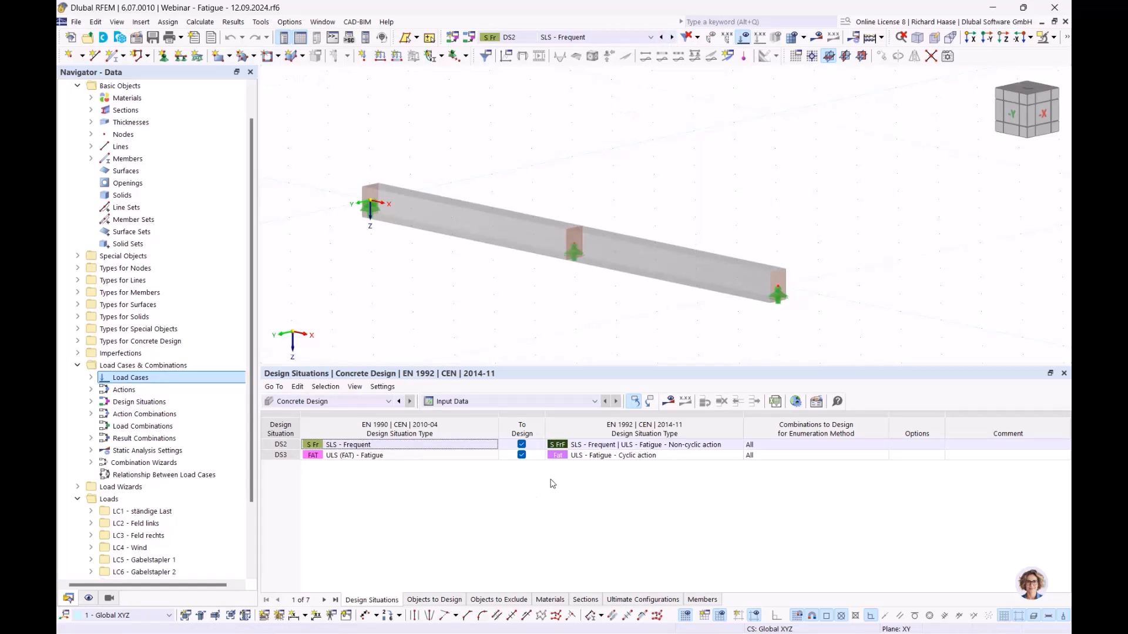
Set the fatigue design in the Standard ultimate configuration to the simplified design method acc. to 6.8.6 and 6.8.7(2).
scroll(90, 571, down, 3)
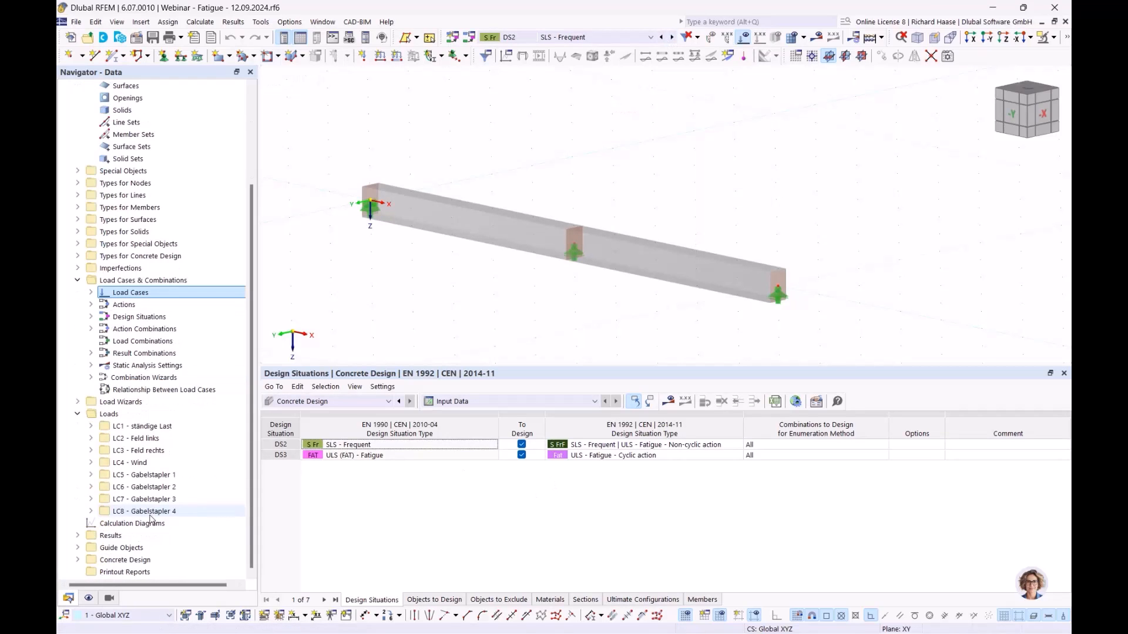
click(77, 560)
scroll(128, 572, down, 2)
click(91, 560)
scroll(168, 564, down, 1)
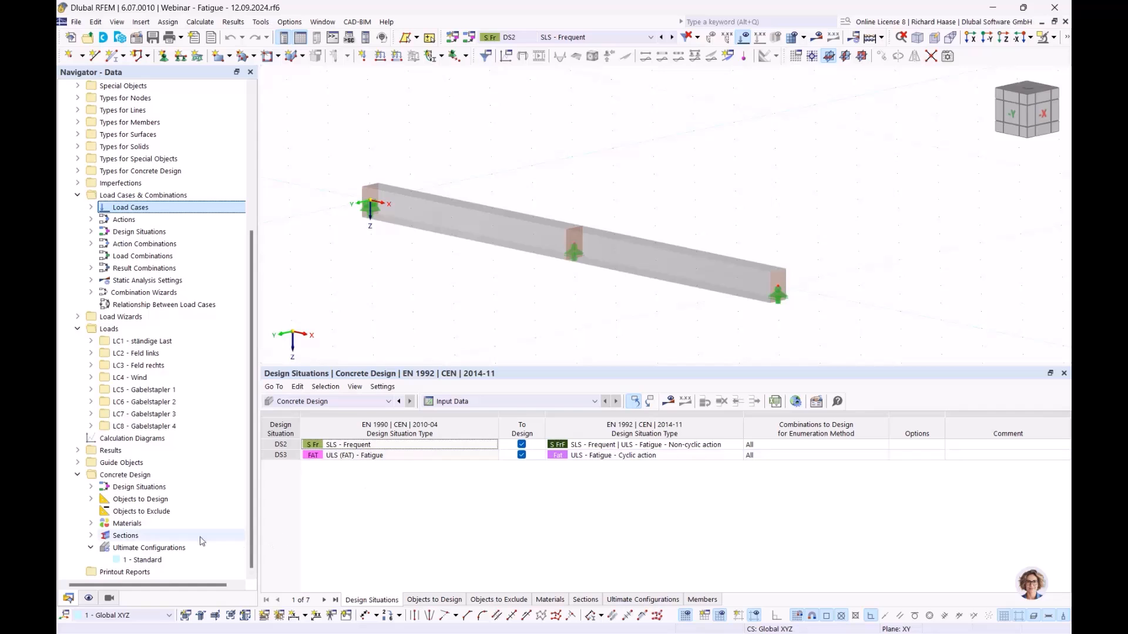
double_click(147, 560)
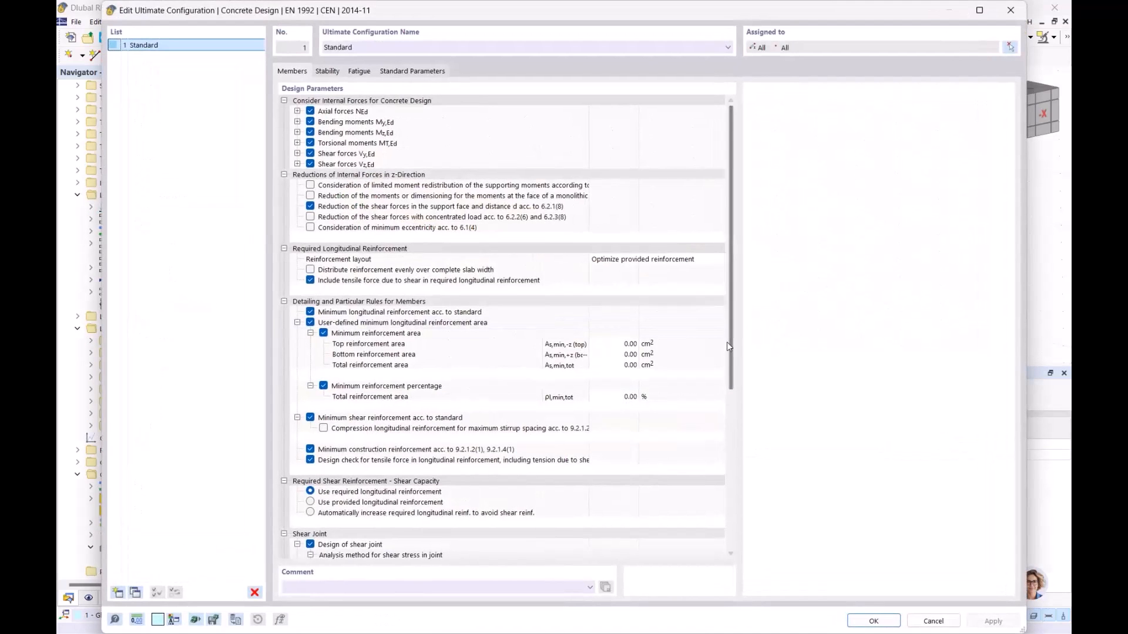
click(361, 72)
click(400, 112)
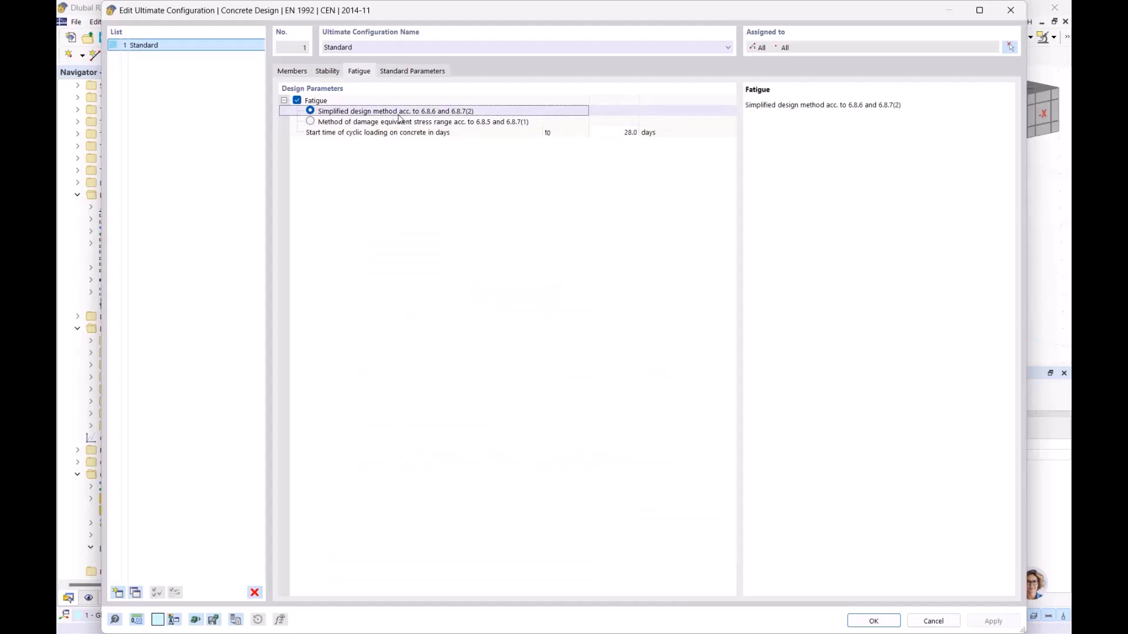
click(391, 123)
click(329, 112)
click(872, 621)
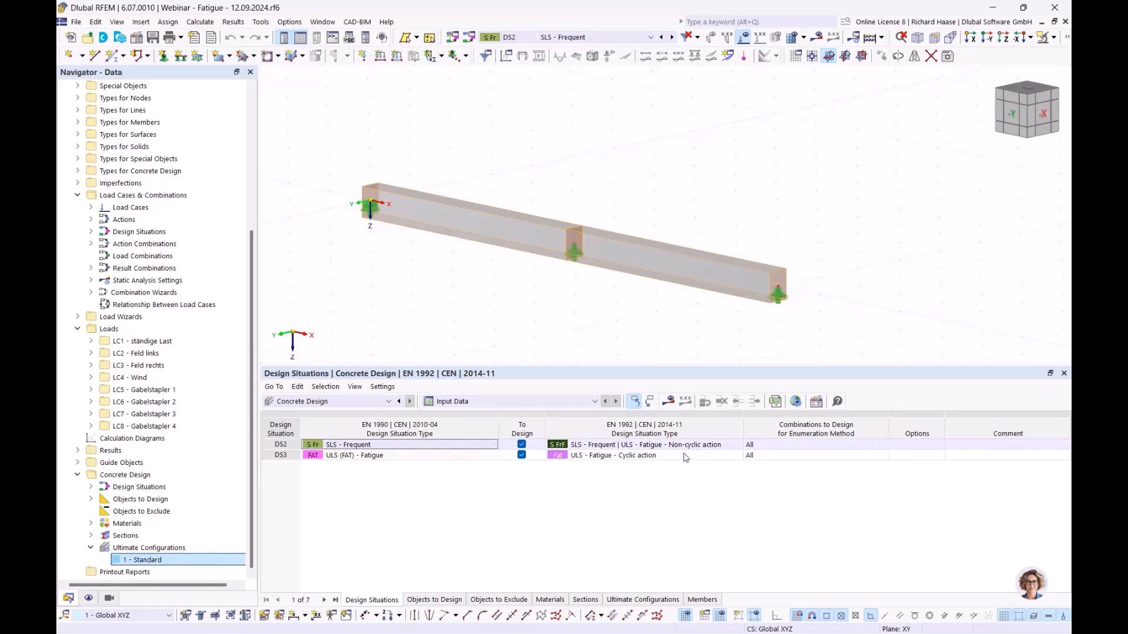
Calculate the concrete design of the beam and display its fatigue design ratios on members.
click(670, 405)
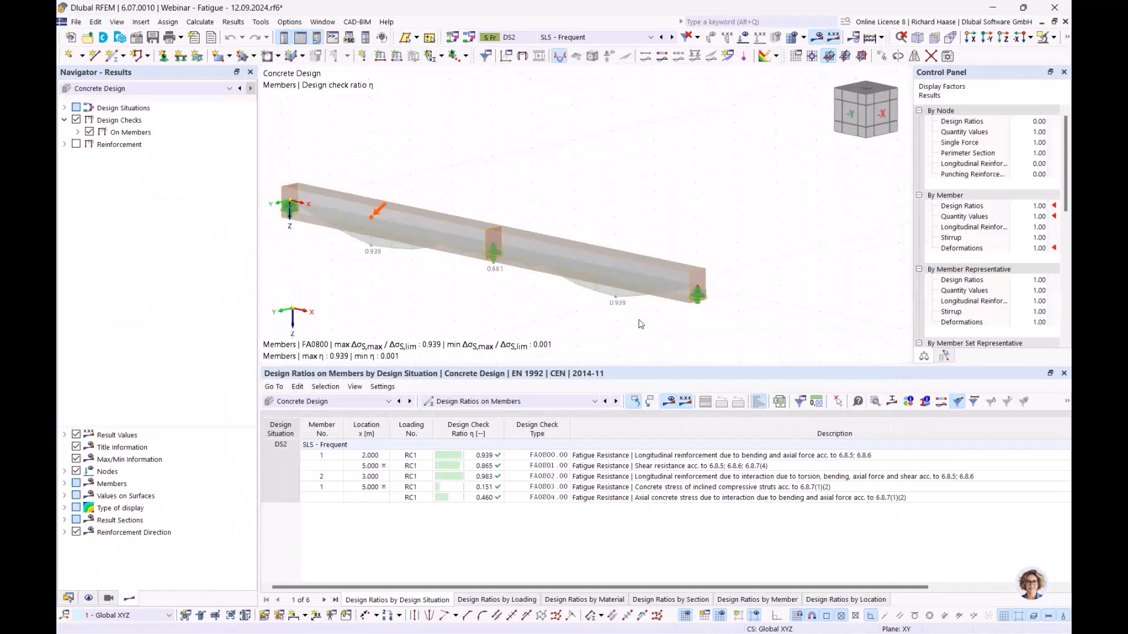
Open the design check details of FA0800 longitudinal reinforcement fatigue for DS2 and examine the allowed stress range factor k1 and maximum stress range.
click(668, 458)
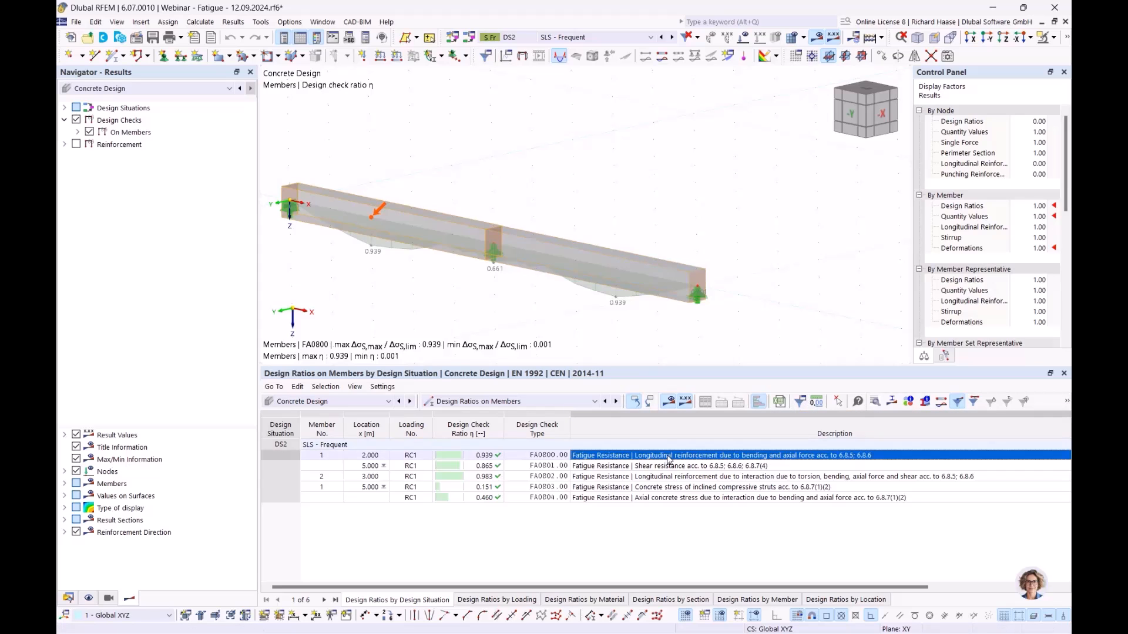
double_click(670, 458)
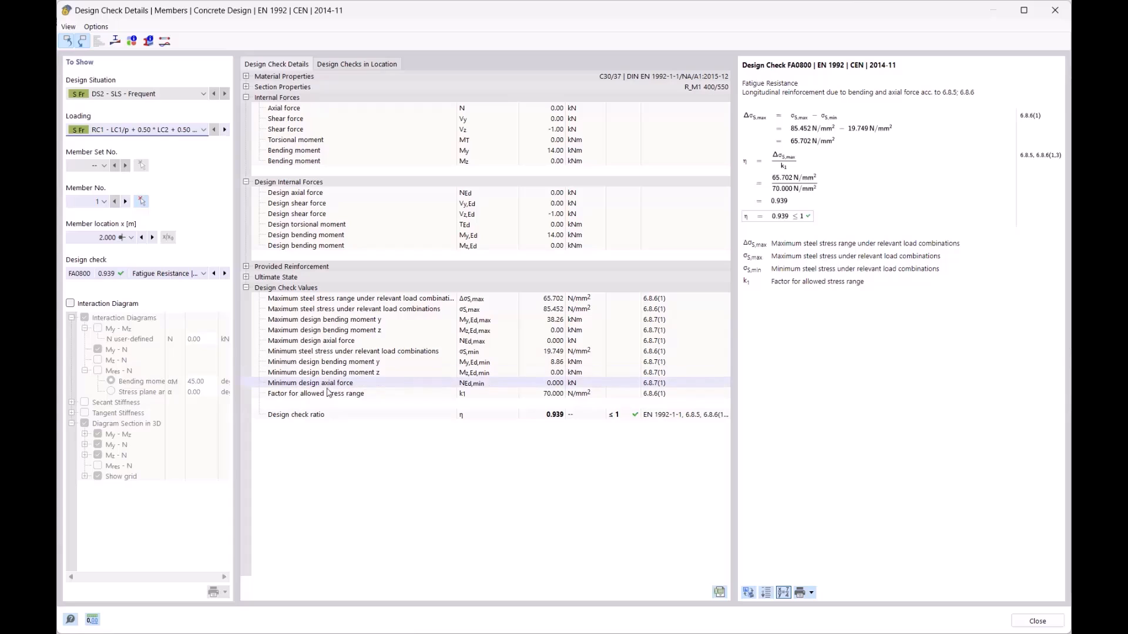
click(280, 395)
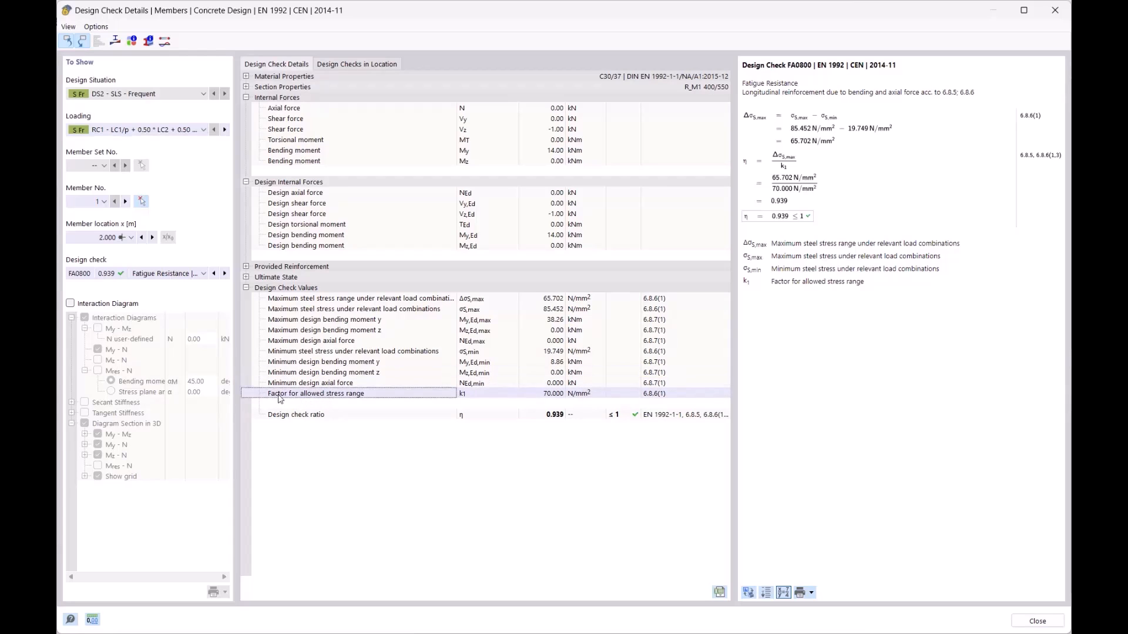
click(549, 395)
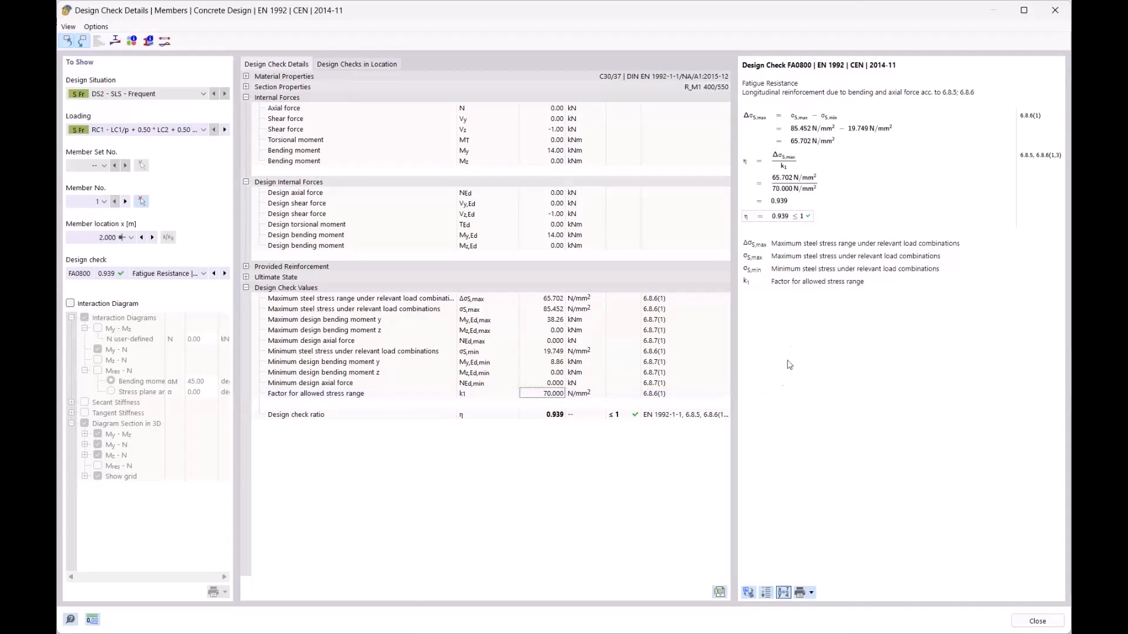
click(813, 131)
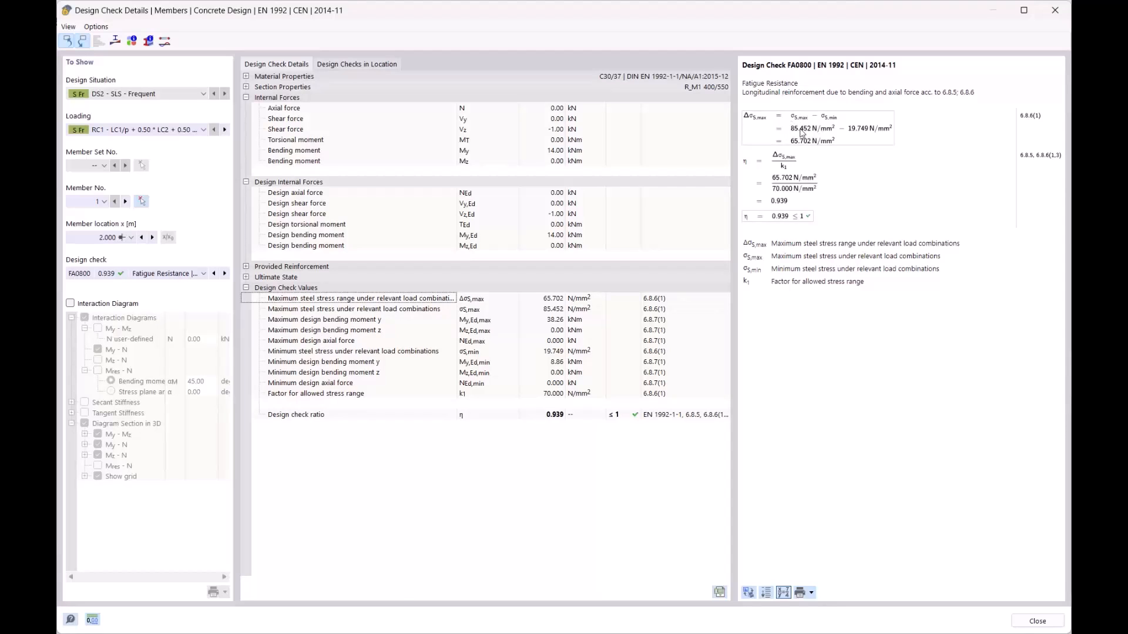
Compare the maximum and minimum design moments and steel stresses with the allowed stress range, and close the design check details.
click(550, 320)
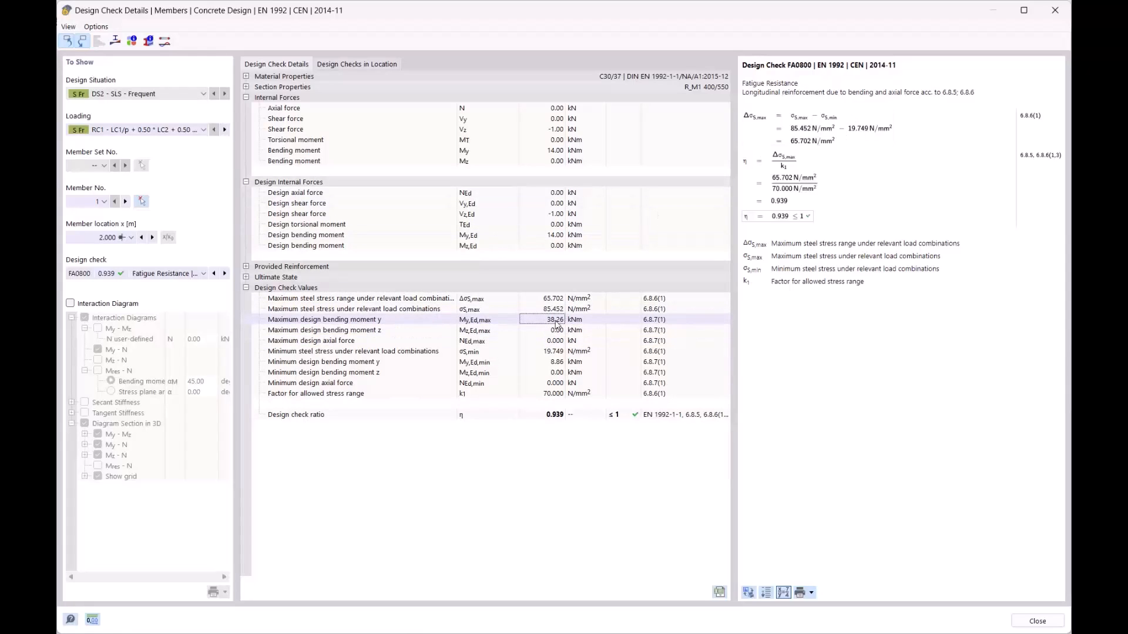
click(556, 362)
click(555, 320)
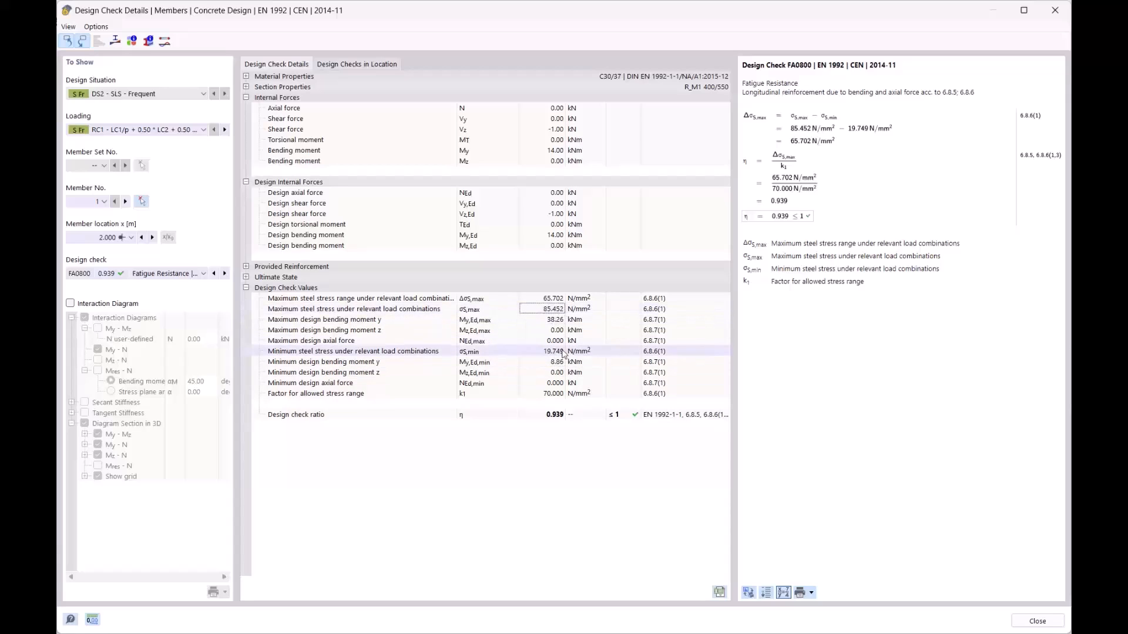
click(812, 136)
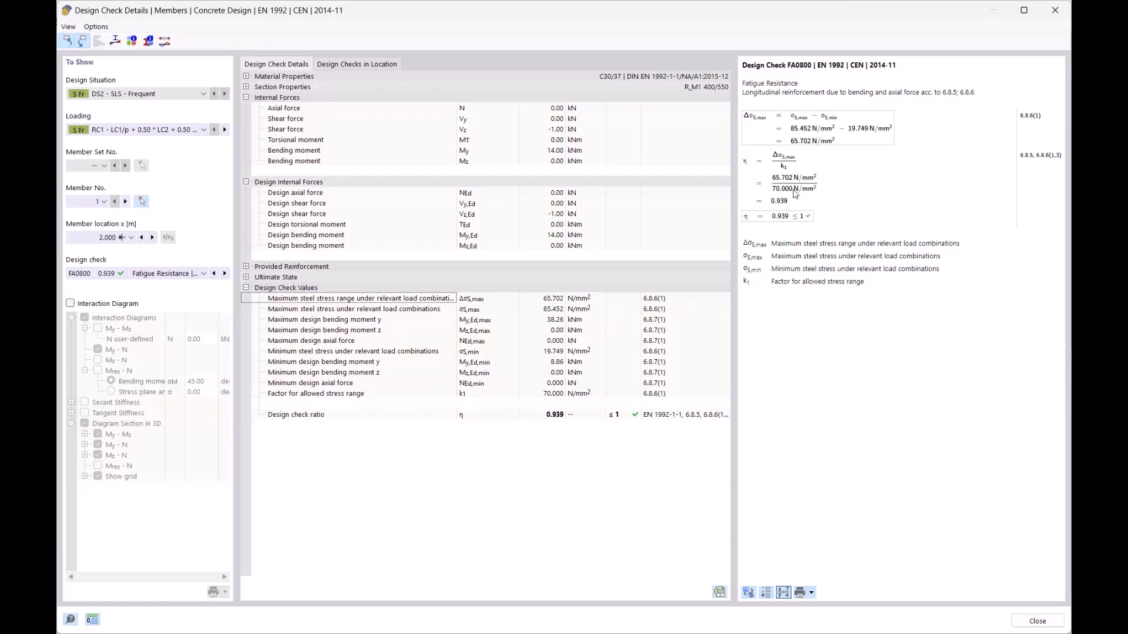
click(346, 395)
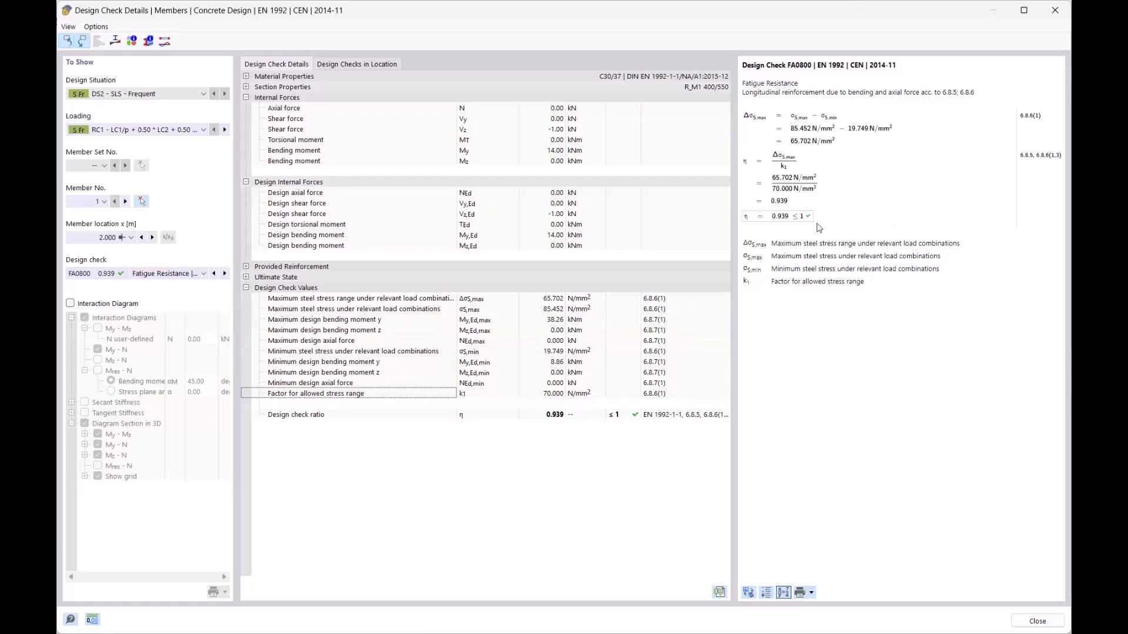
click(1056, 12)
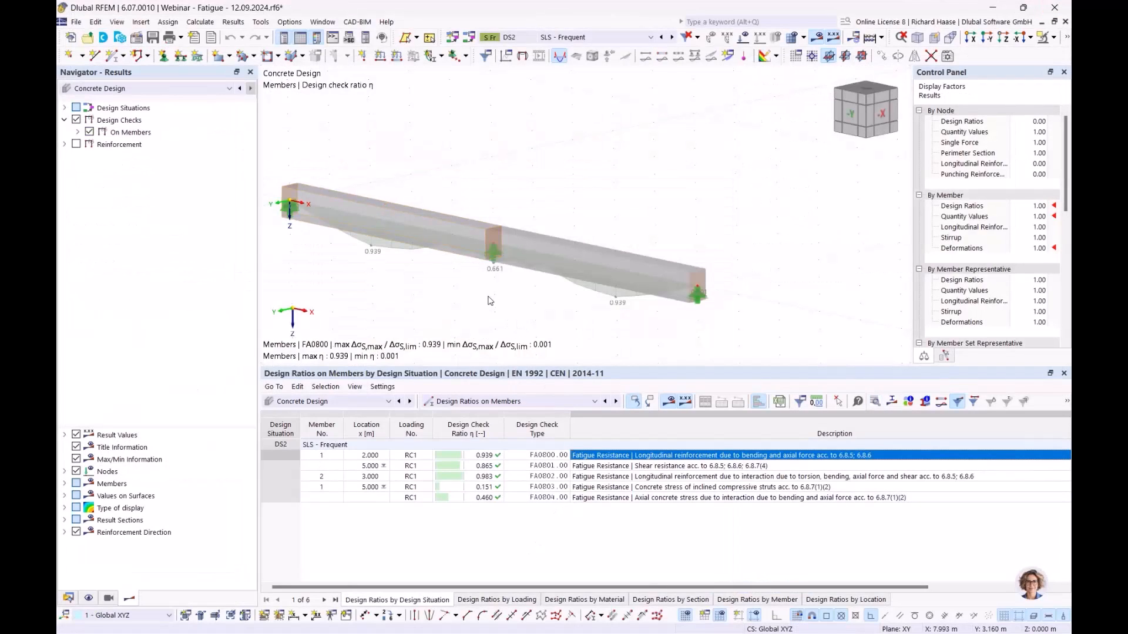
Set the fatigue design in the Standard ultimate configuration to the method of damage equivalent stress range acc. to 6.8.5 and 6.8.7(1).
click(69, 599)
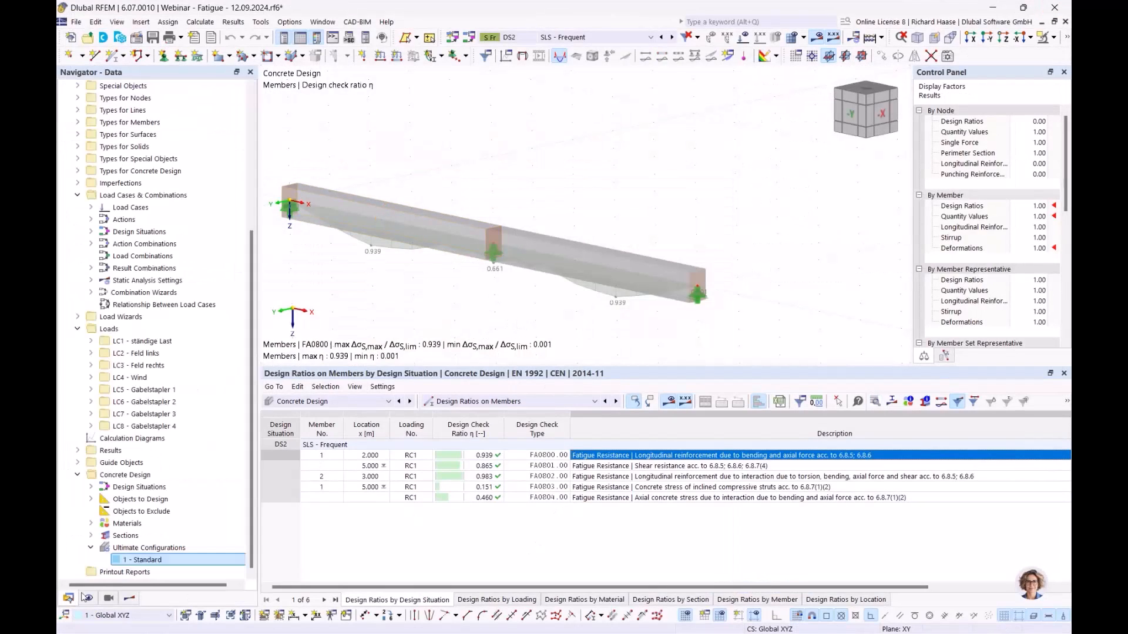
double_click(143, 566)
click(359, 72)
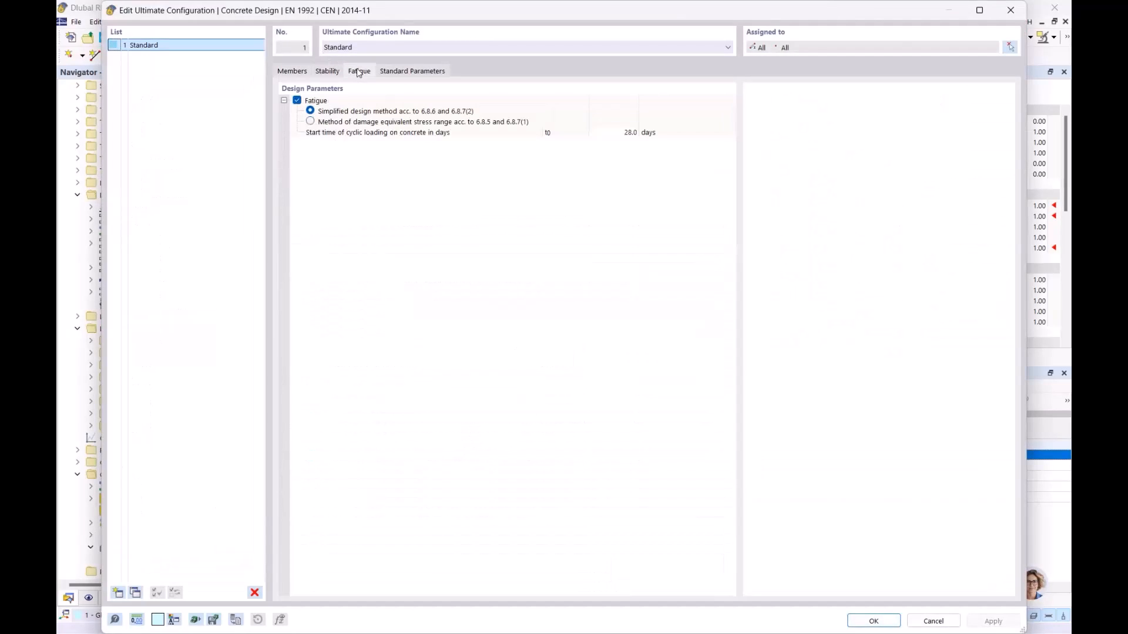
click(311, 121)
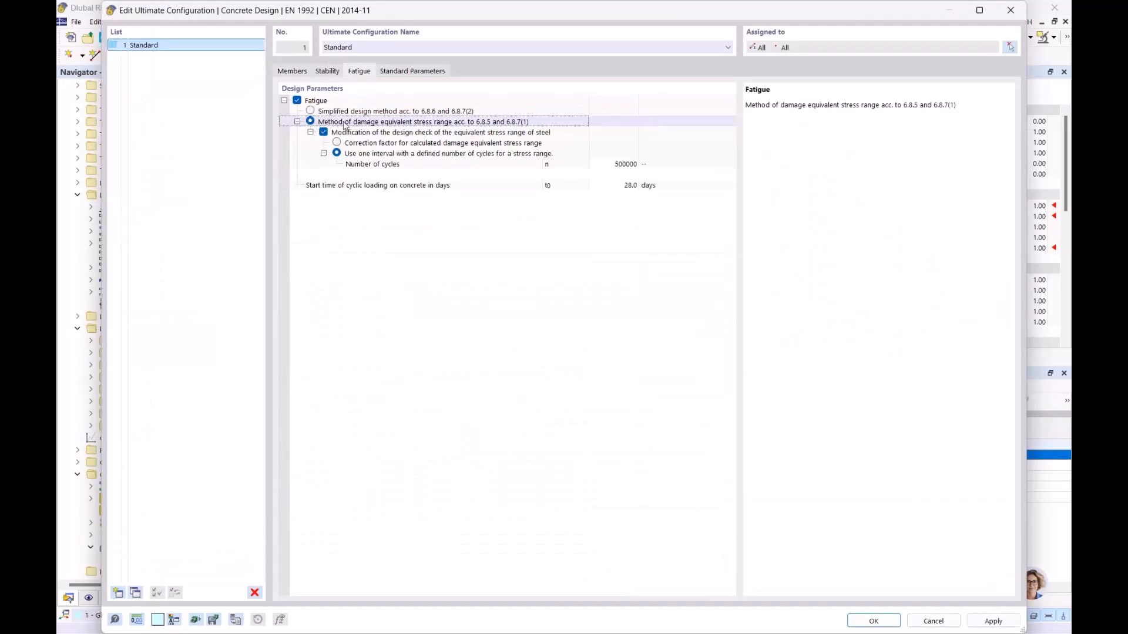
Set the number of cycles for the stress range interval to 2000000 and accept the ultimate configuration.
click(627, 170)
click(618, 164)
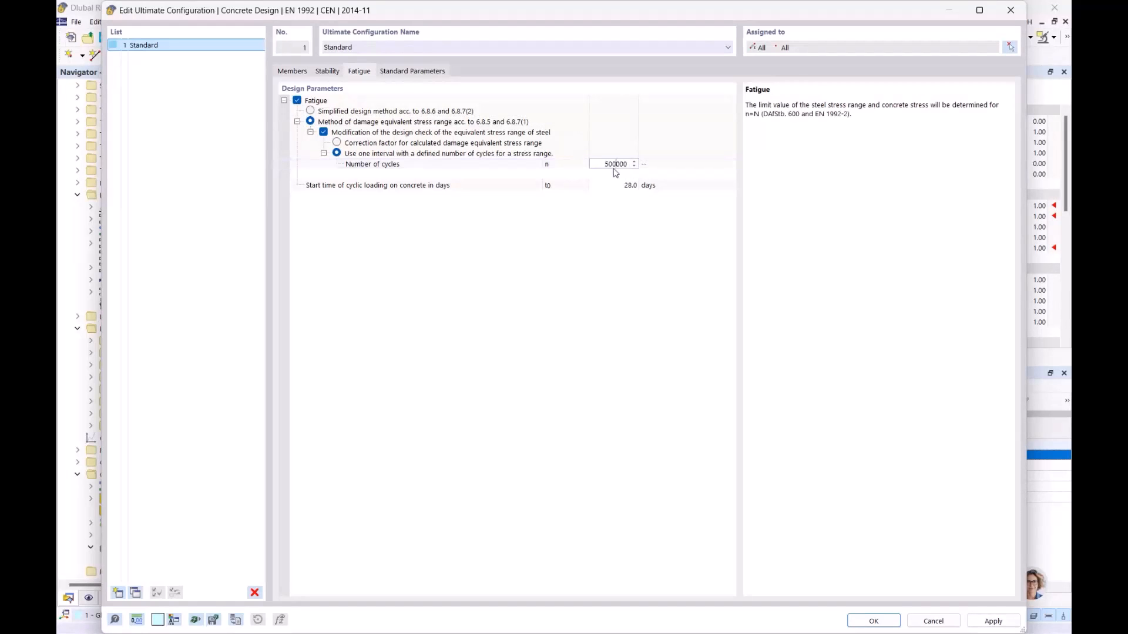
key(Tab)
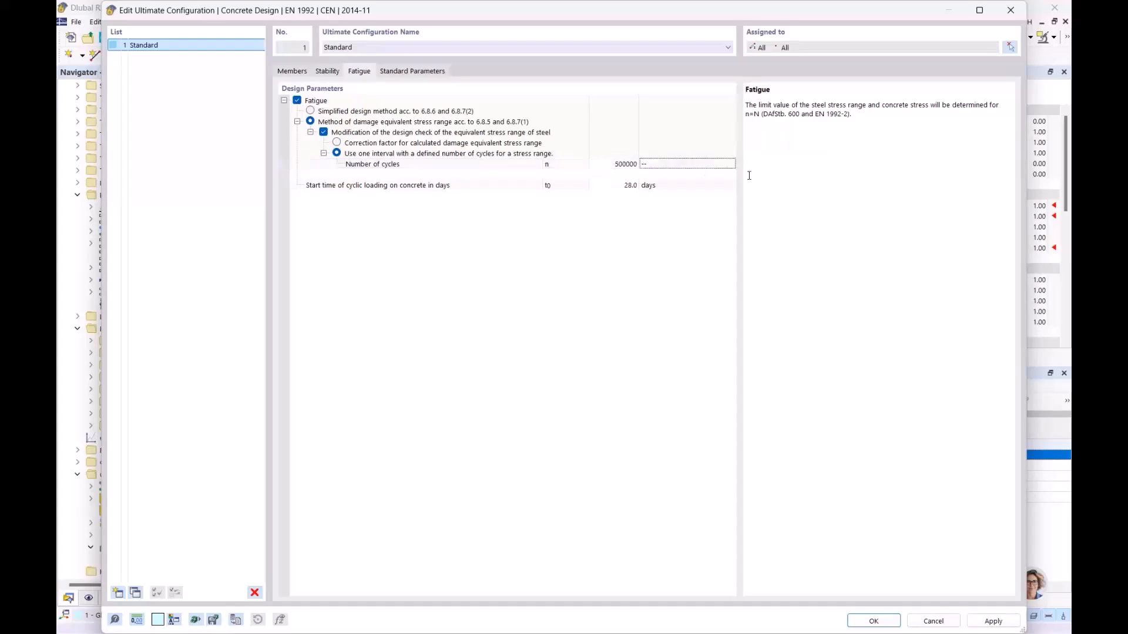
click(621, 167)
drag(606, 165, 610, 166)
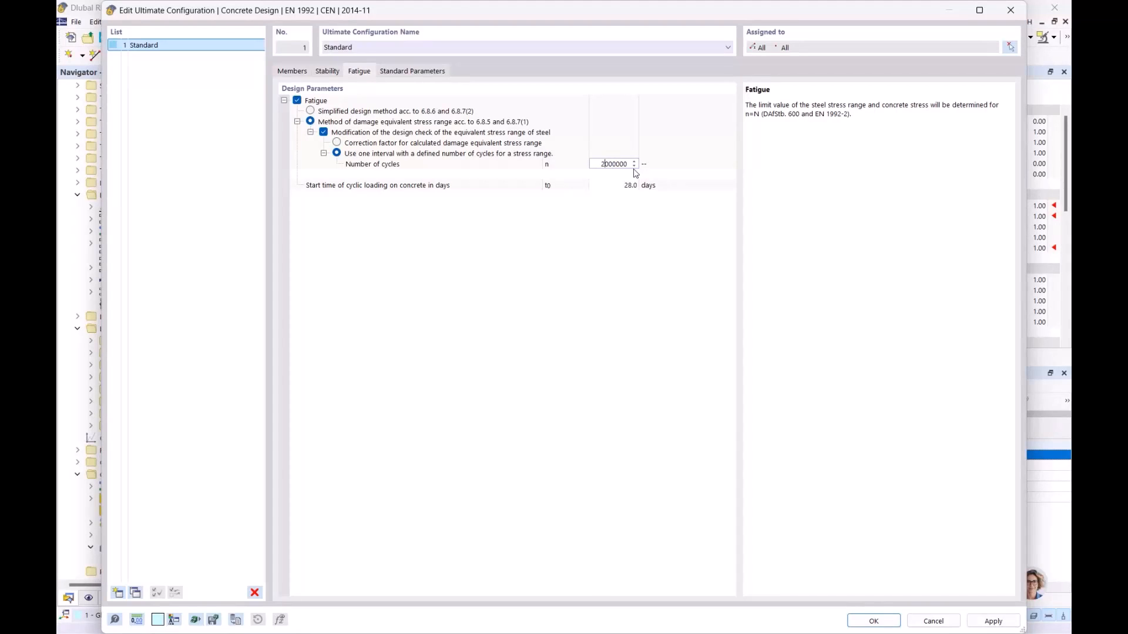
click(644, 232)
click(873, 626)
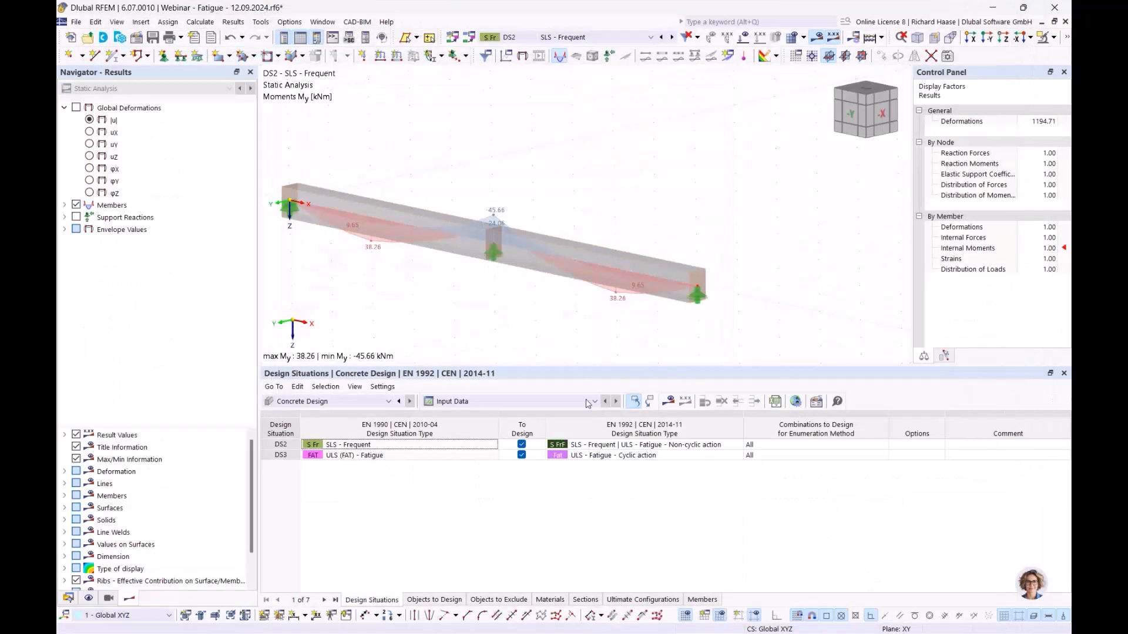
Calculate the concrete design and review the FA0800 longitudinal reinforcement fatigue check details for design situation DS3.
click(587, 456)
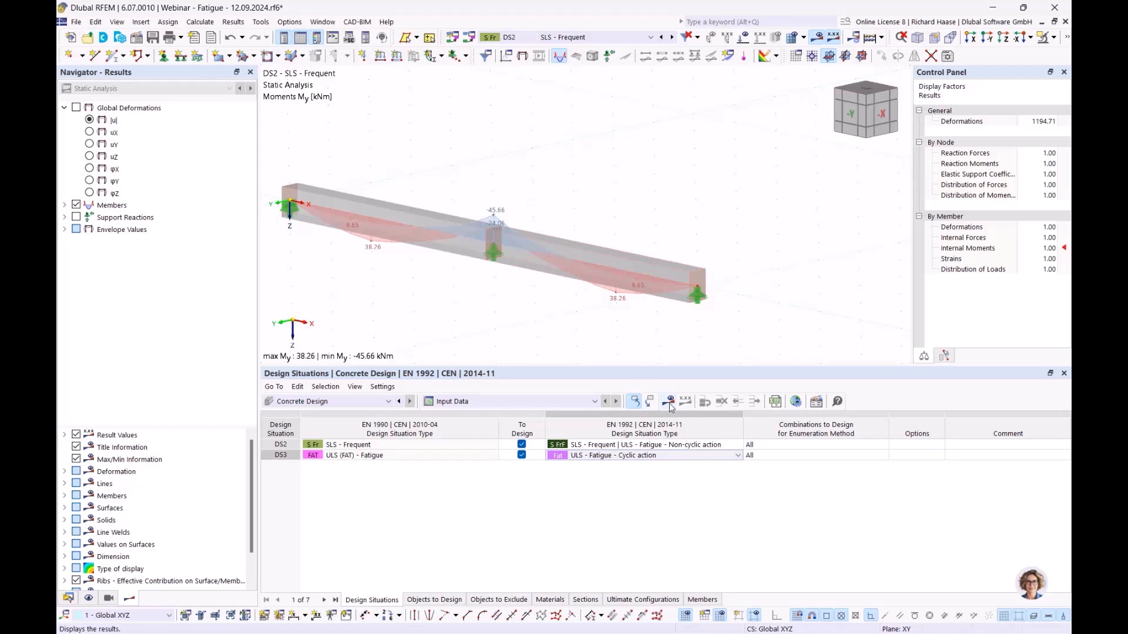
click(674, 402)
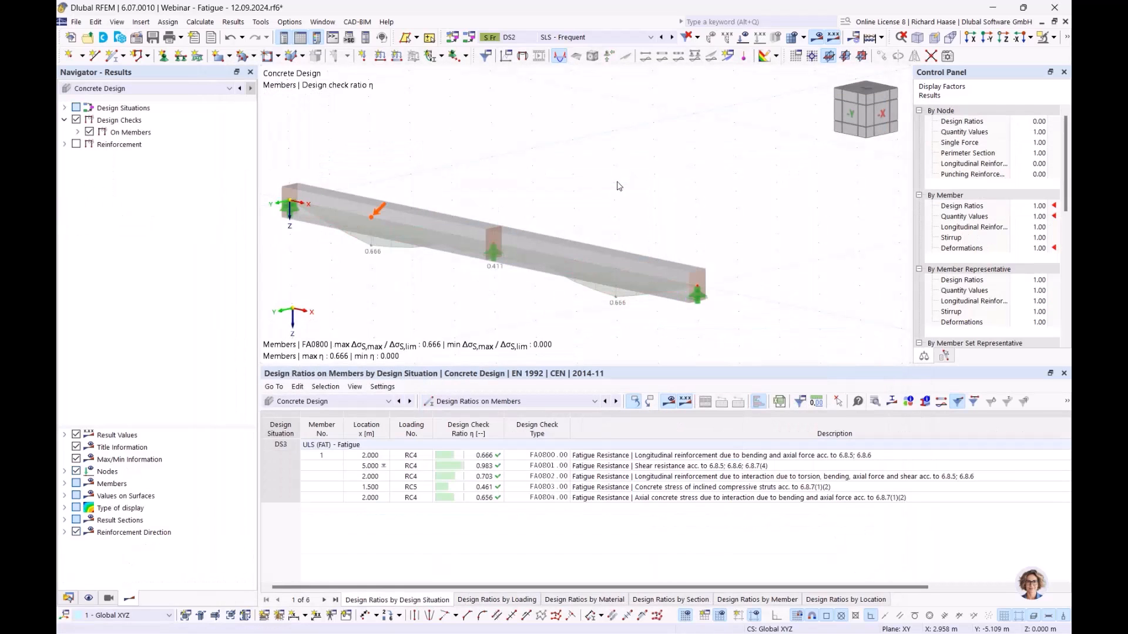
click(688, 458)
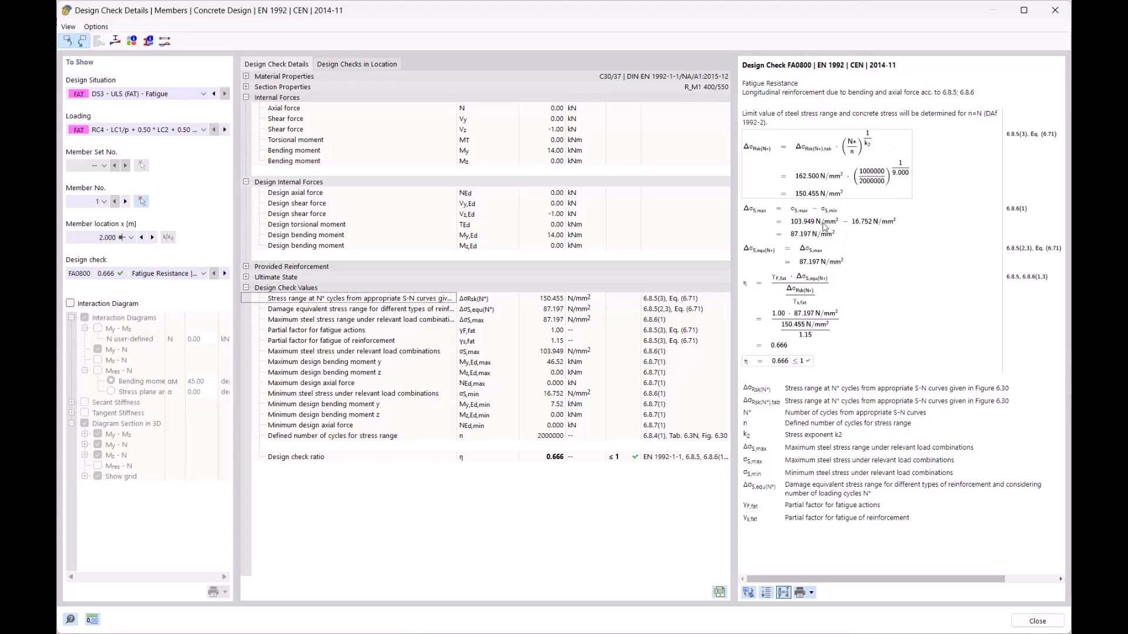
click(798, 290)
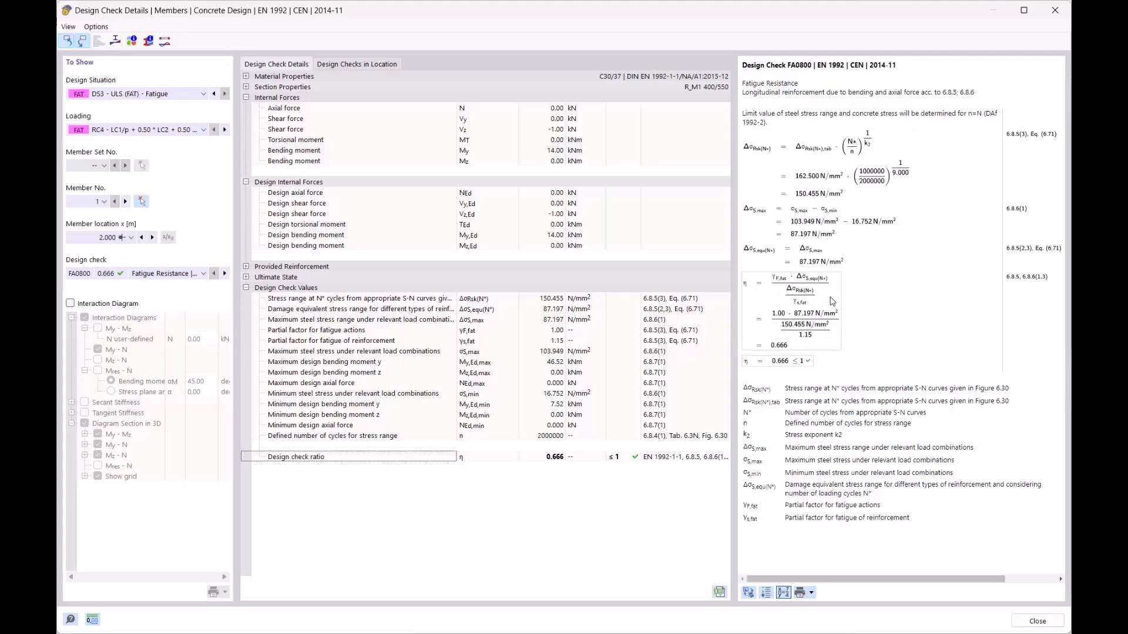
click(1054, 13)
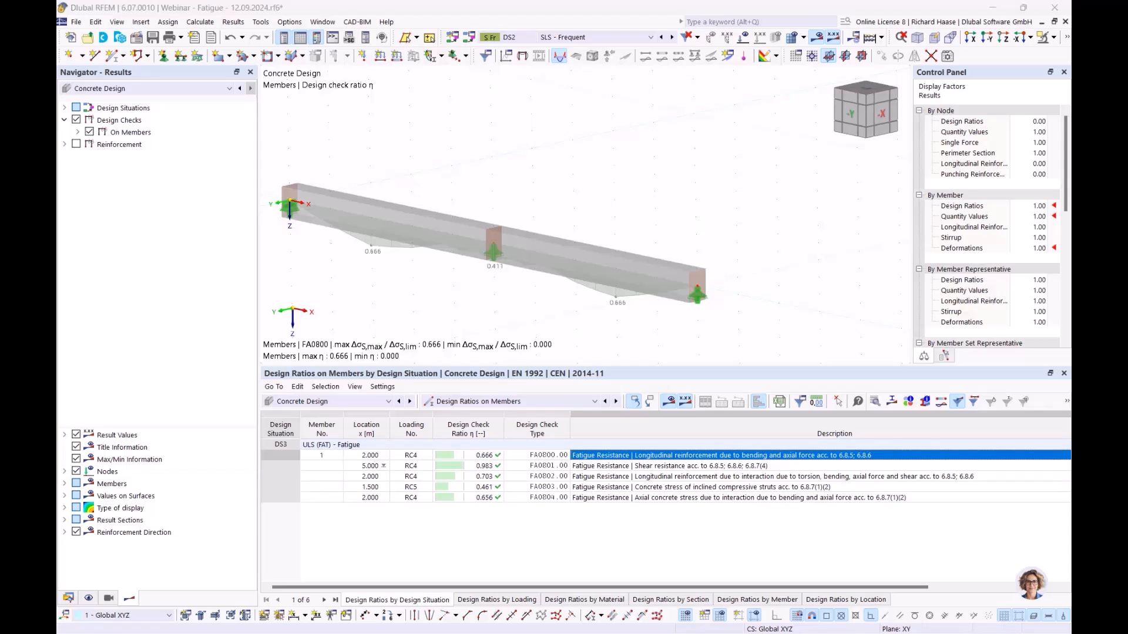
Switch to the PowerPoint presentation and start the slide show from the Fatigue design slide.
key(alt+Tab)
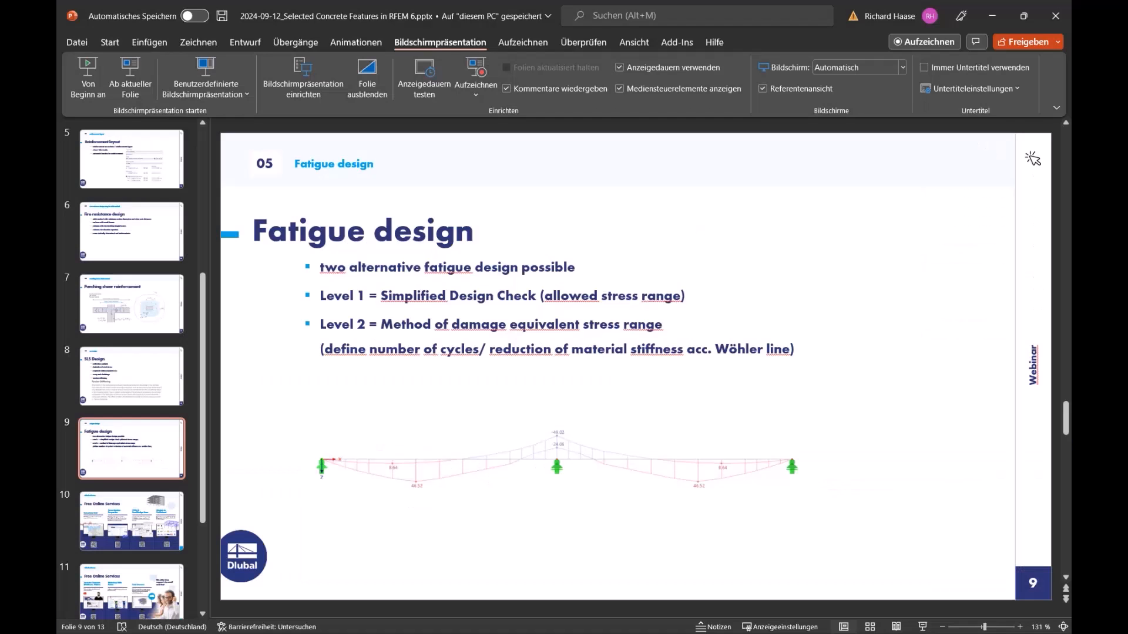
click(135, 87)
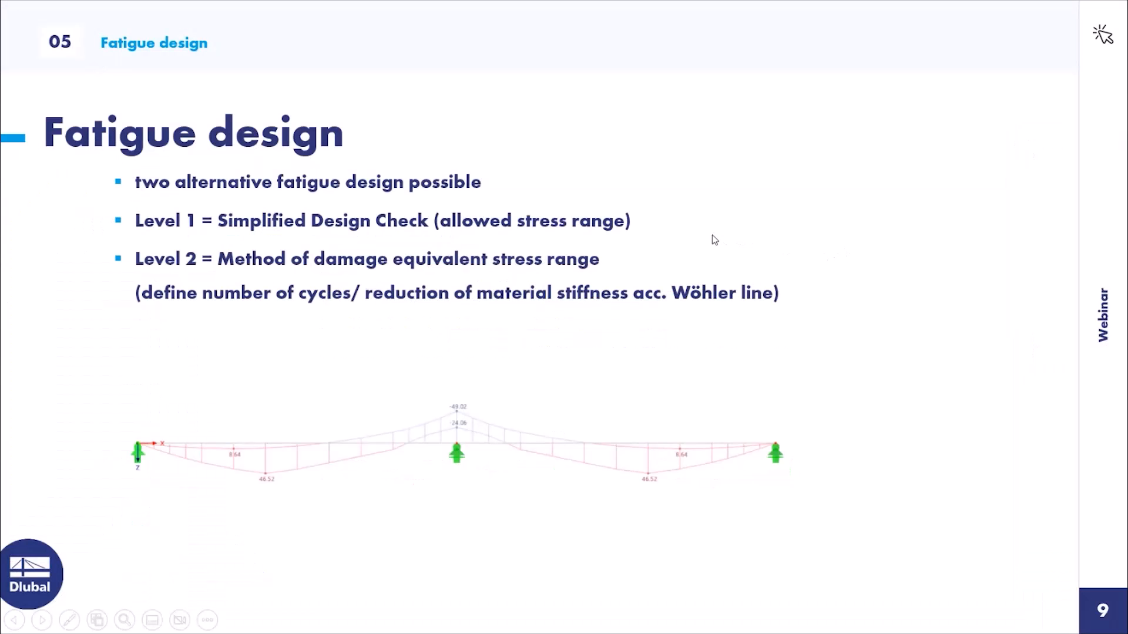